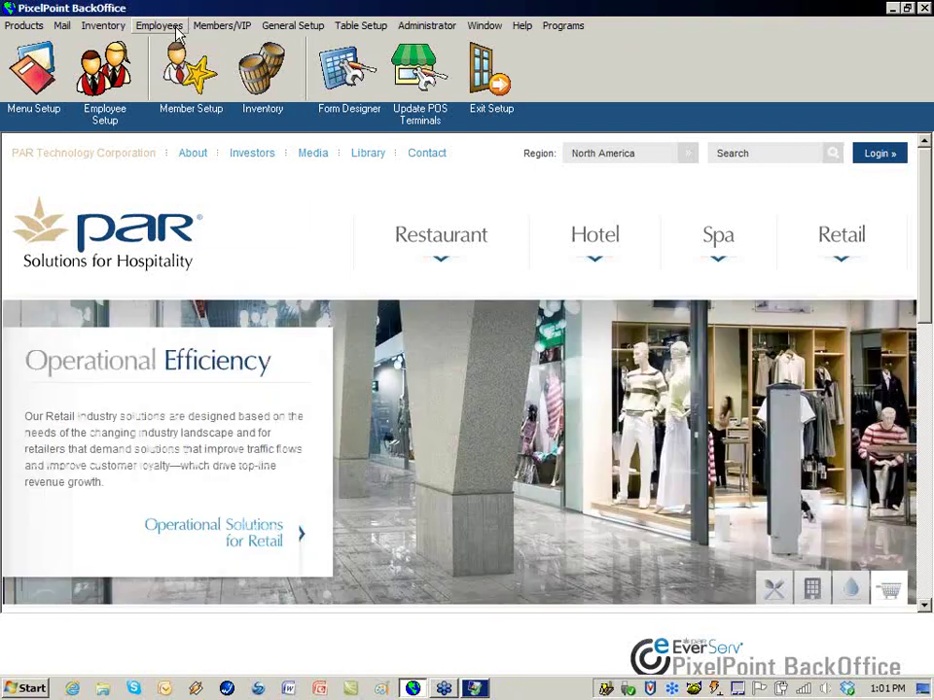
- Launch the DataMiner Client from BackOffice, dismiss its error report and switch to PixelPoint Dataminer
{"action": "left_click", "coordinate": [160, 27]}
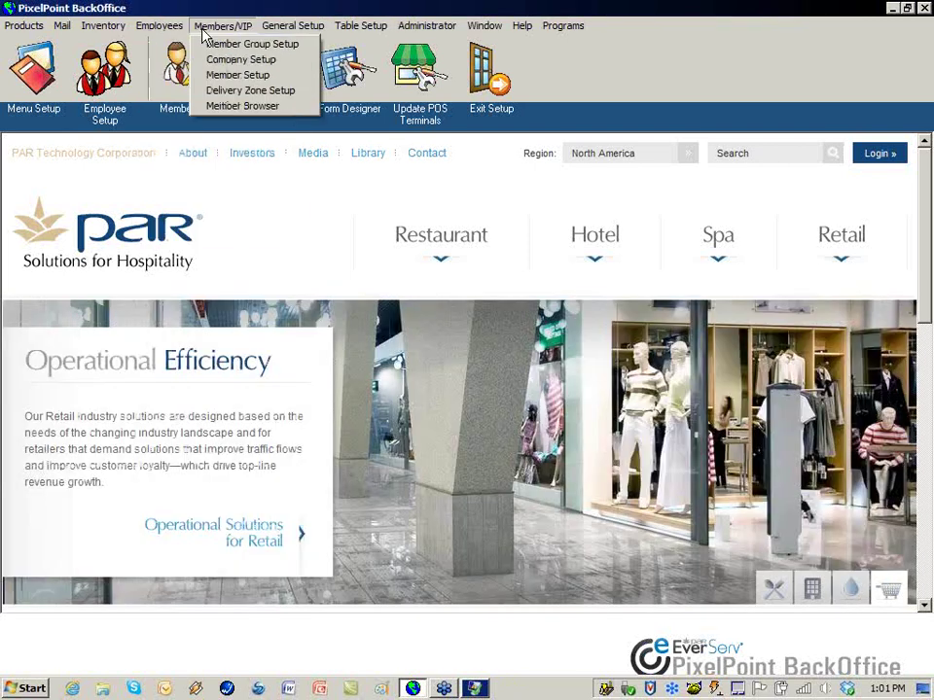
{"action": "mouse_move", "coordinate": [292, 27]}
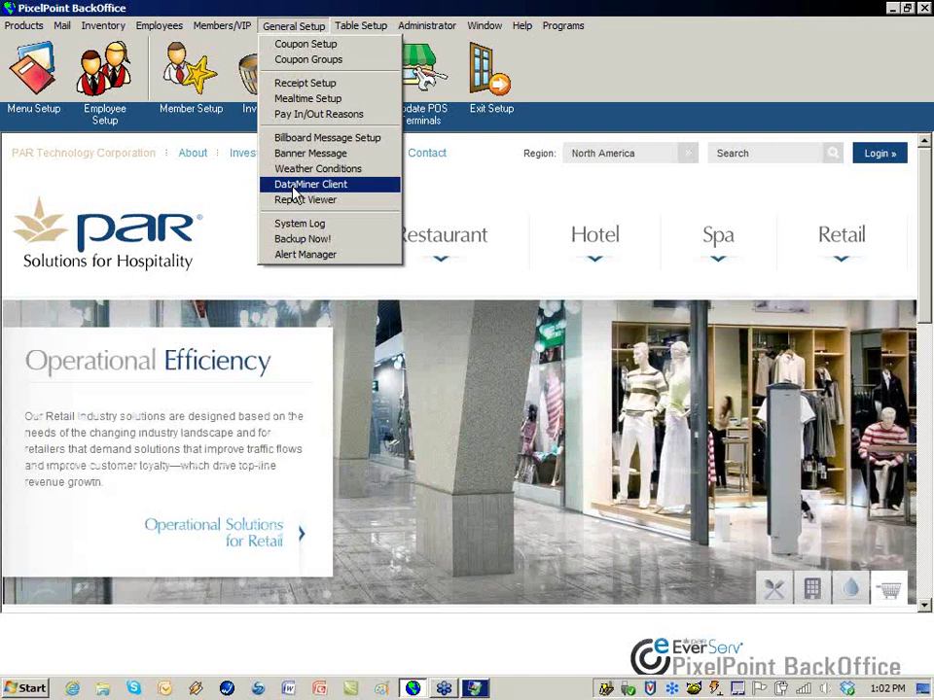
{"action": "left_click", "coordinate": [293, 185]}
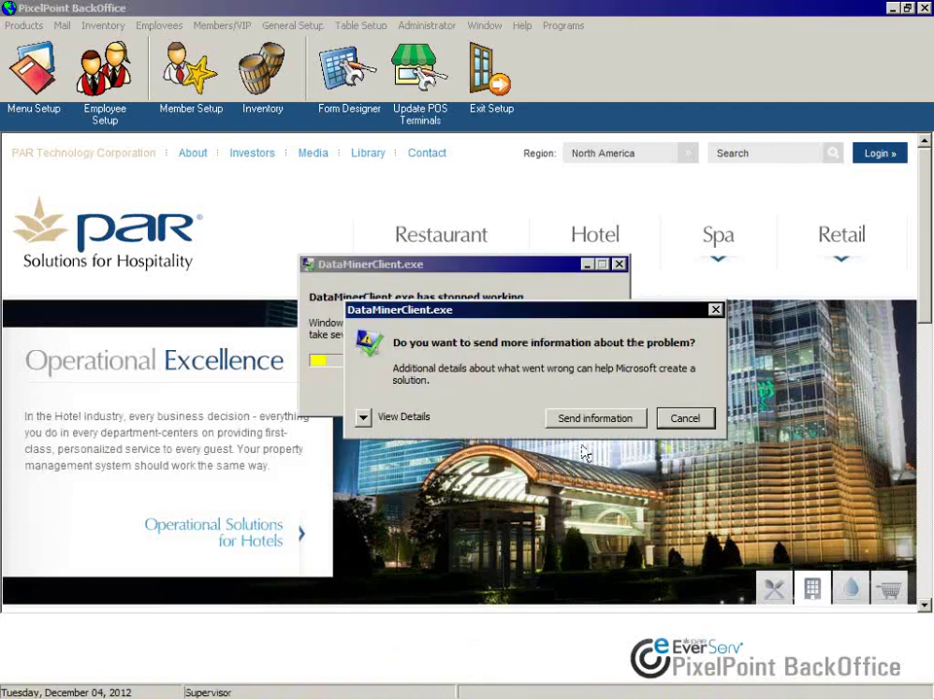
{"action": "left_click", "coordinate": [667, 418]}
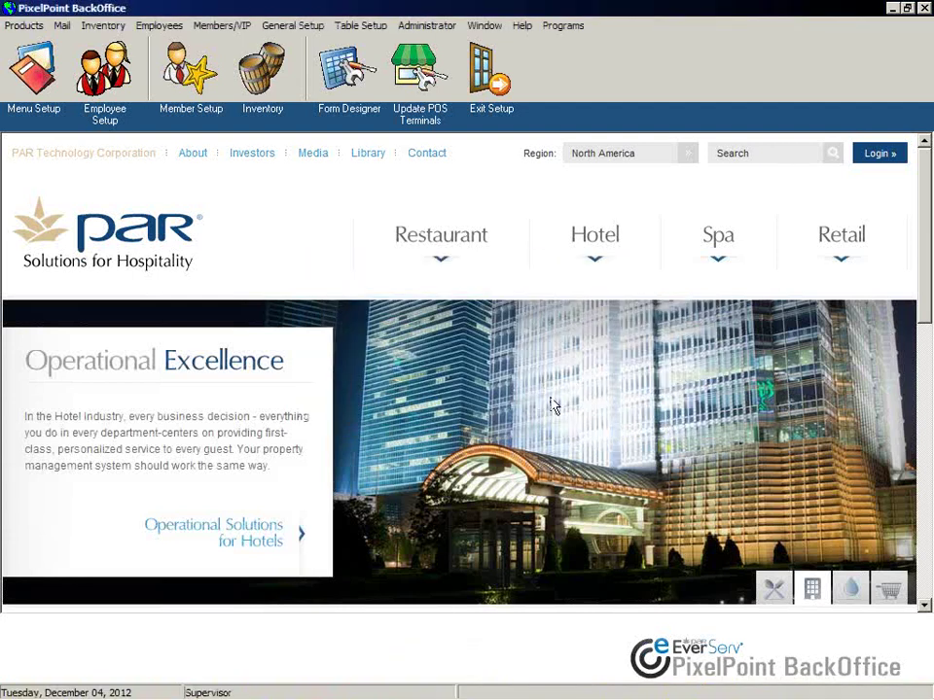
{"action": "left_click", "coordinate": [474, 689]}
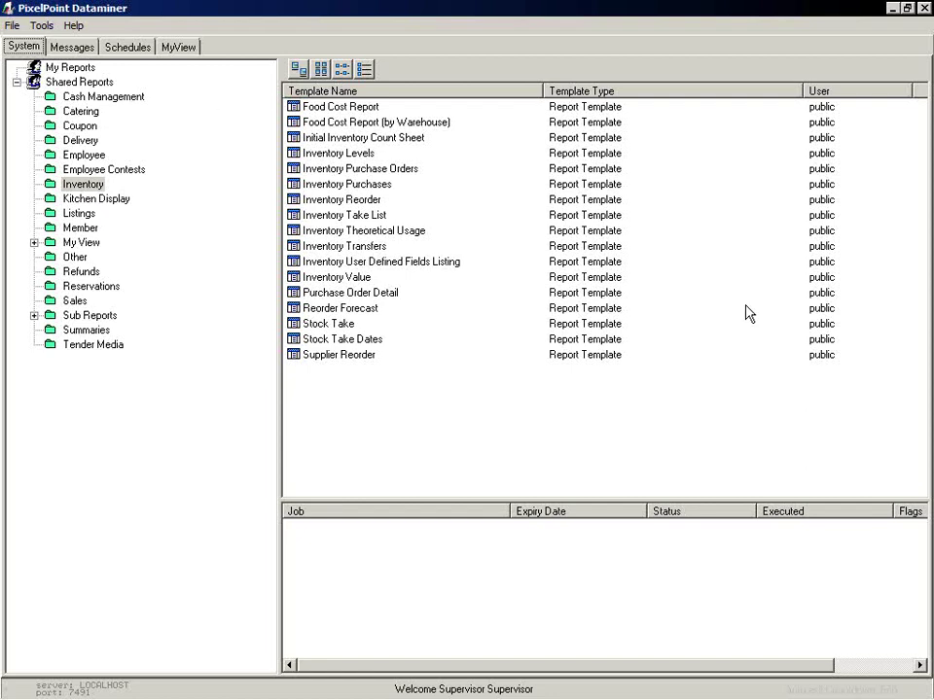
- Look over the file options and browse the Coupon and Delivery folders under Shared Reports
{"action": "left_click", "coordinate": [13, 27]}
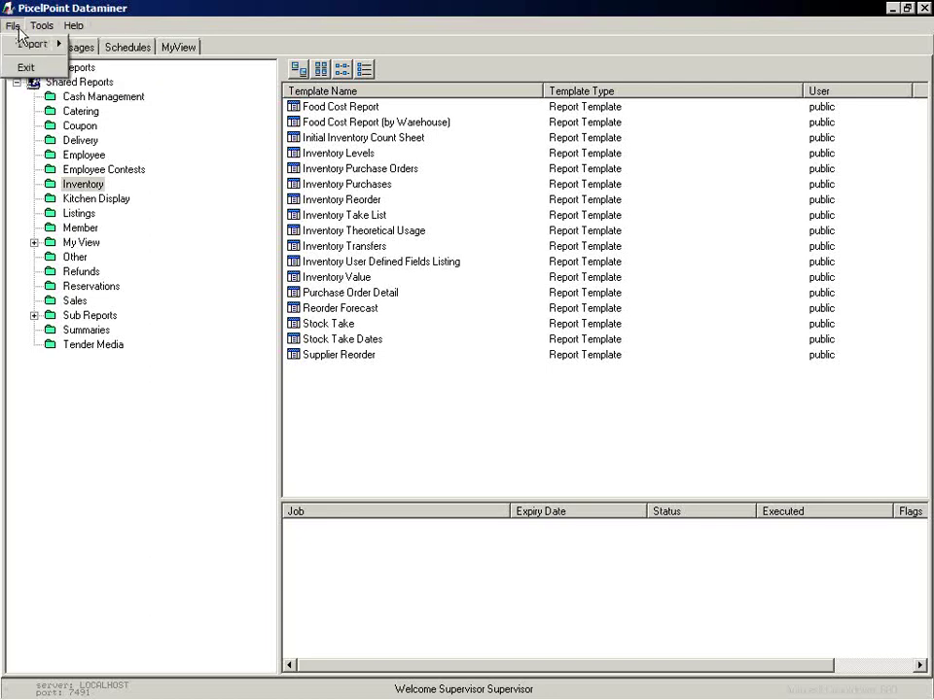
{"action": "left_click", "coordinate": [323, 46]}
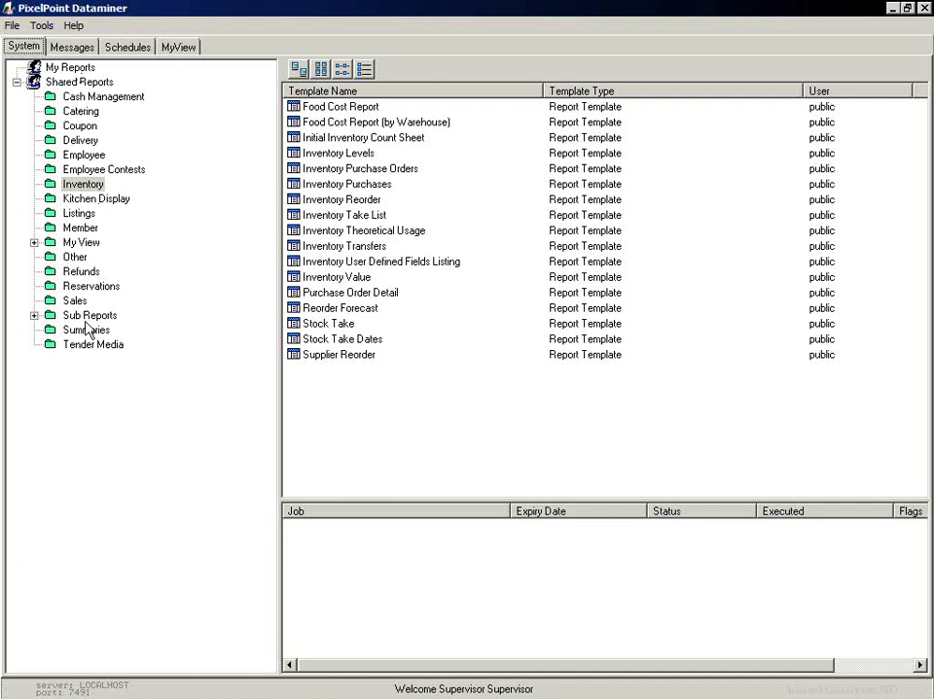
{"action": "left_click", "coordinate": [81, 126]}
{"action": "key", "text": "Up"}
{"action": "left_click", "coordinate": [83, 140]}
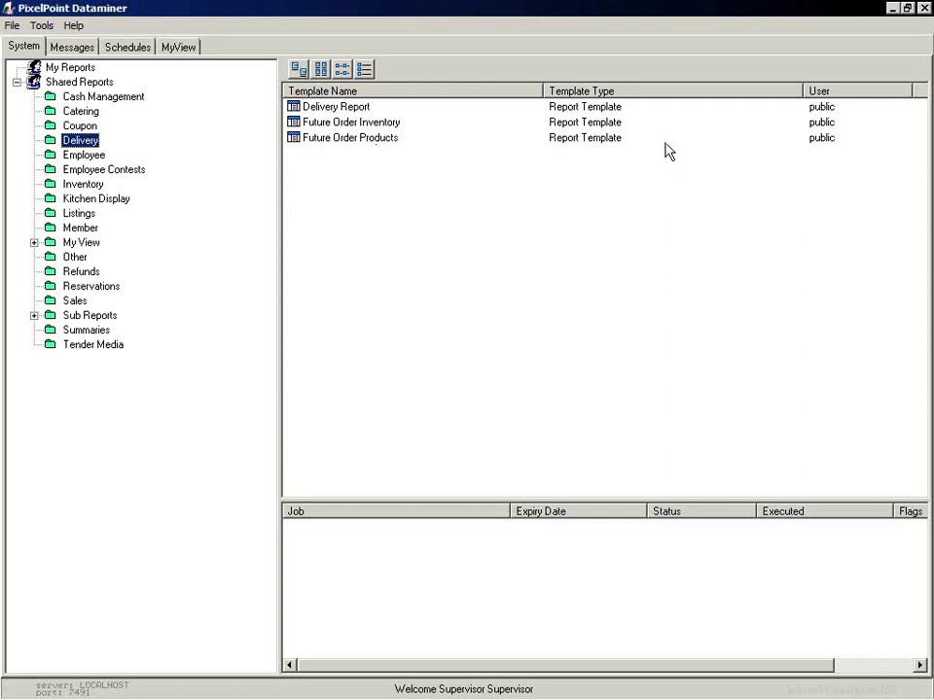
- Review the message log, the scheduled tasks and the MyView page, and return to the report folders
{"action": "left_click", "coordinate": [81, 53]}
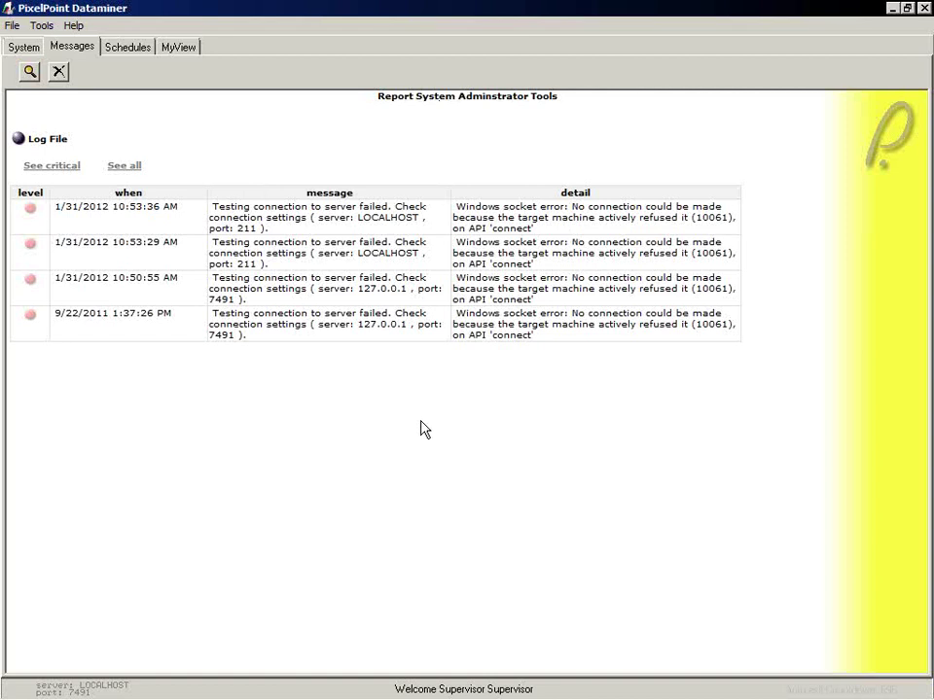
{"action": "left_click", "coordinate": [131, 51]}
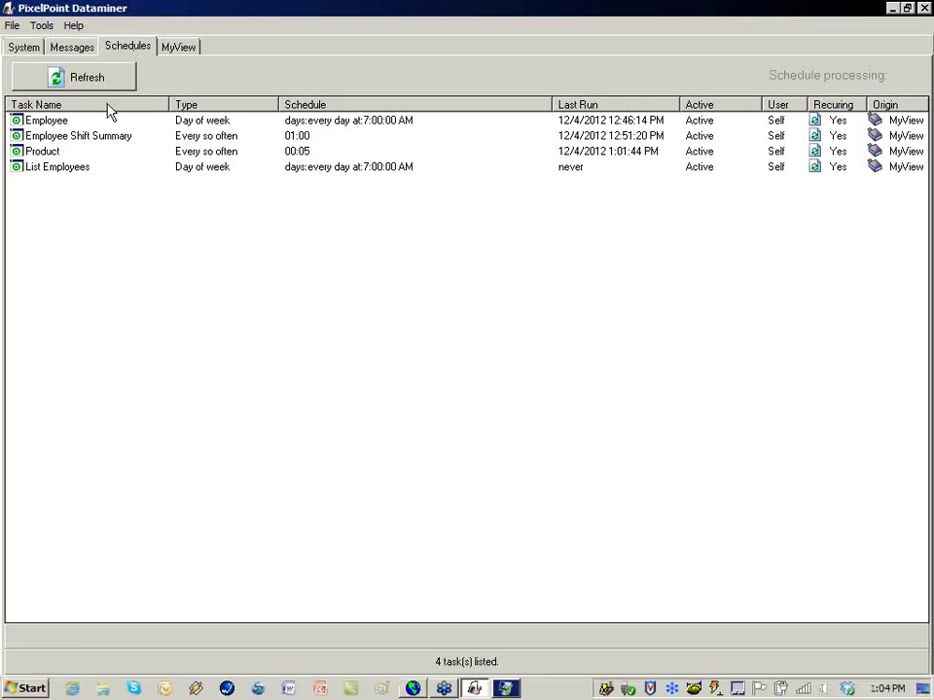
{"action": "left_click", "coordinate": [183, 51]}
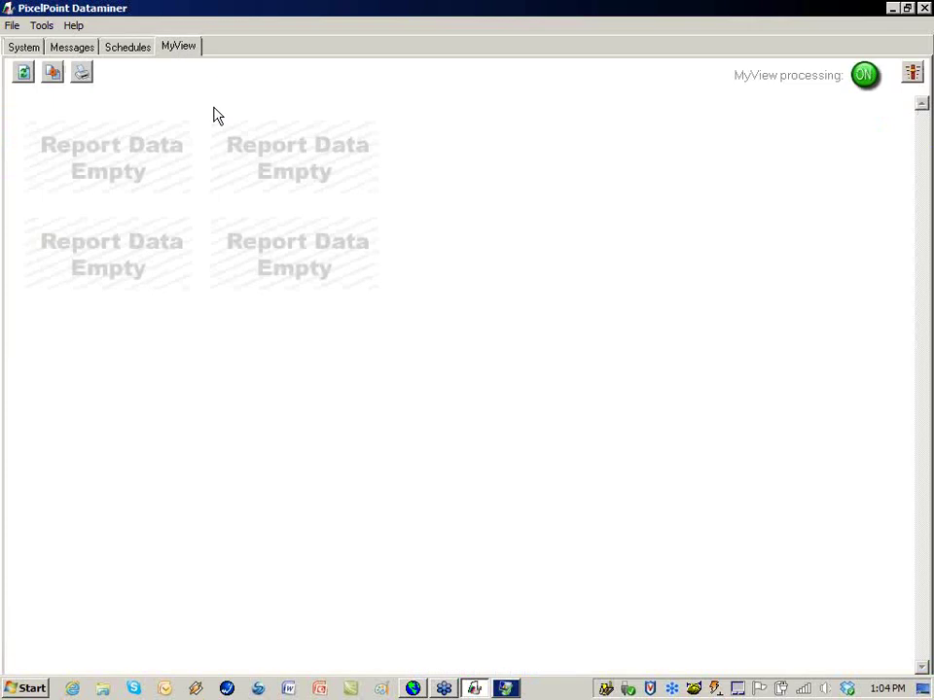
{"action": "mouse_move", "coordinate": [157, 184]}
{"action": "mouse_move", "coordinate": [349, 294]}
{"action": "left_click", "coordinate": [17, 46]}
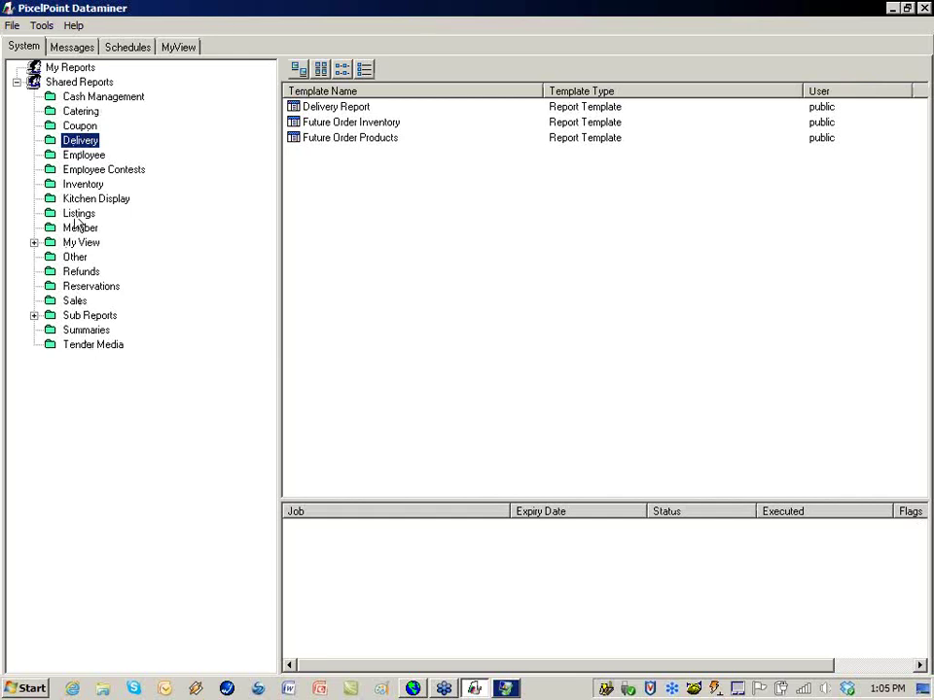
- Inspect the options for creating or importing new items under Shared Reports
{"action": "left_click", "coordinate": [61, 83]}
{"action": "right_click", "coordinate": [56, 90]}
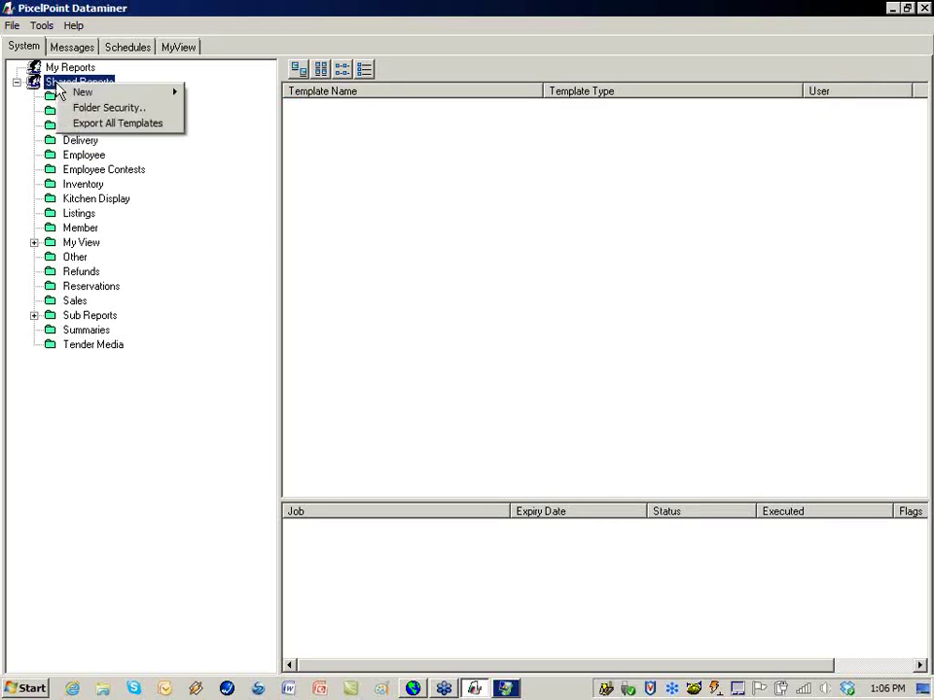
{"action": "mouse_move", "coordinate": [78, 94]}
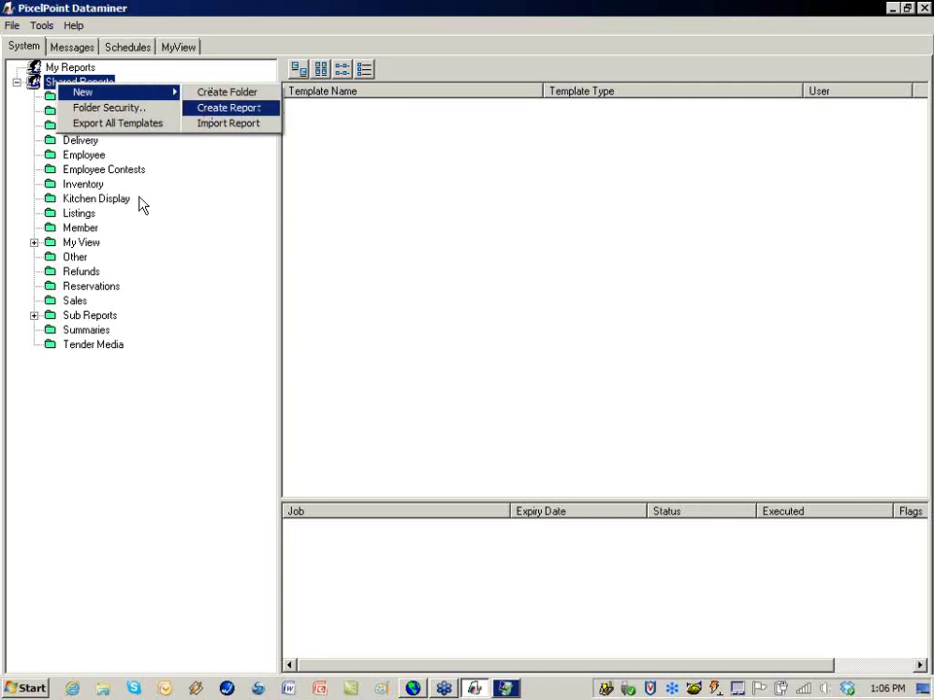
{"action": "left_click", "coordinate": [37, 416]}
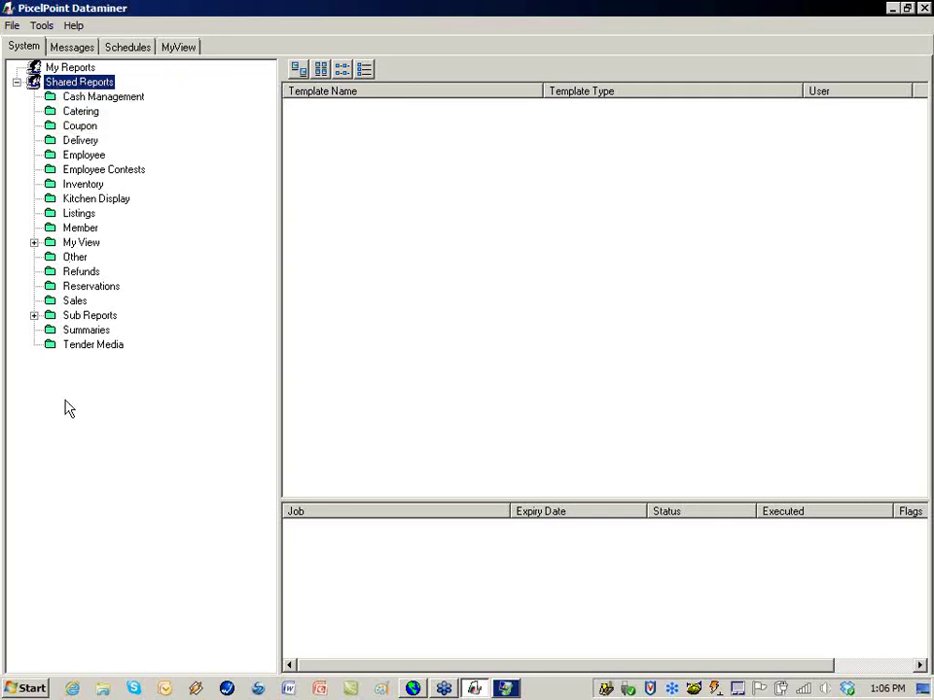
- Expand the My View and Sub Reports folders and show the templates in the Listings folder
{"action": "left_click", "coordinate": [34, 243]}
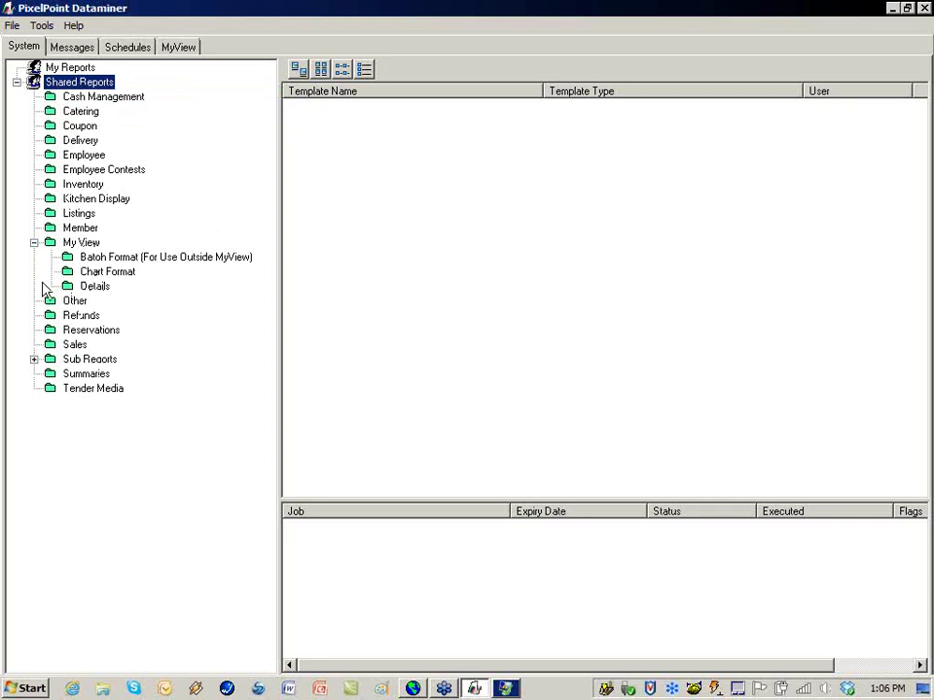
{"action": "left_click", "coordinate": [34, 359]}
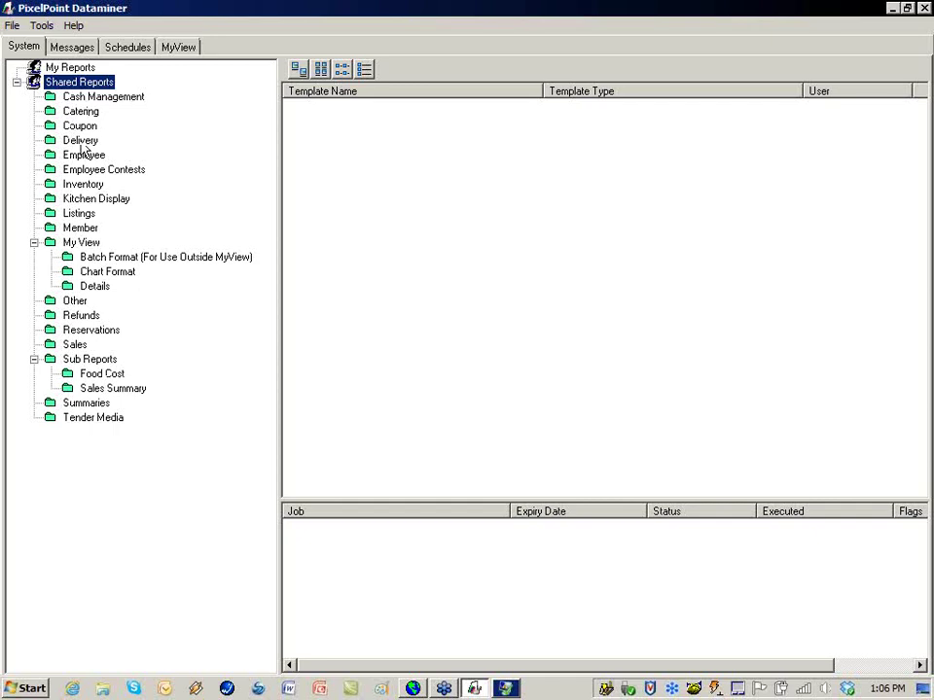
{"action": "left_click", "coordinate": [84, 214]}
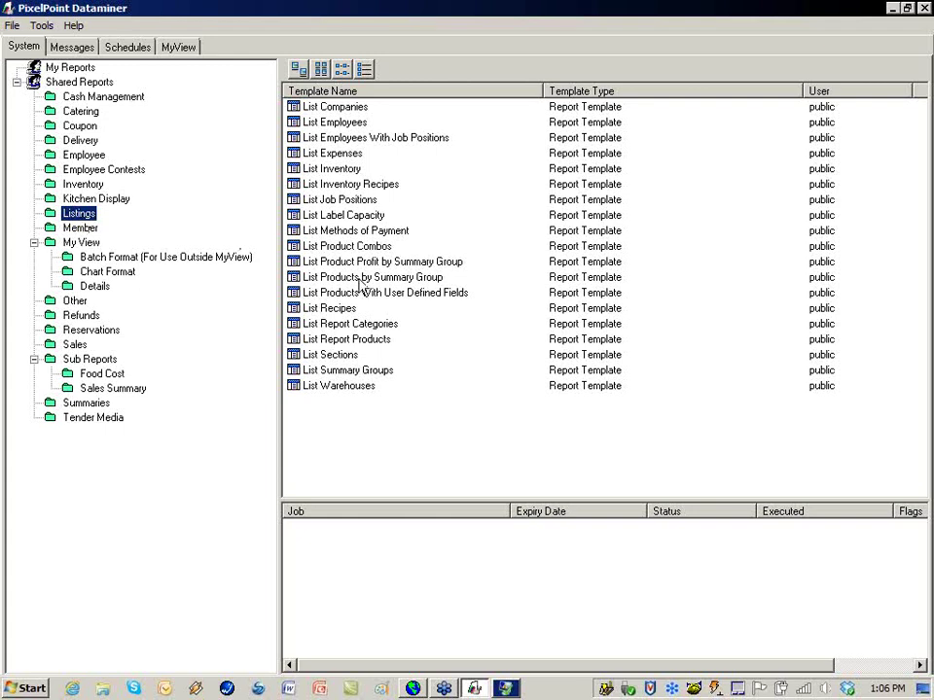
- Check the required and optional filters of the List Employees template and run the report without a filter
{"action": "left_click", "coordinate": [330, 124]}
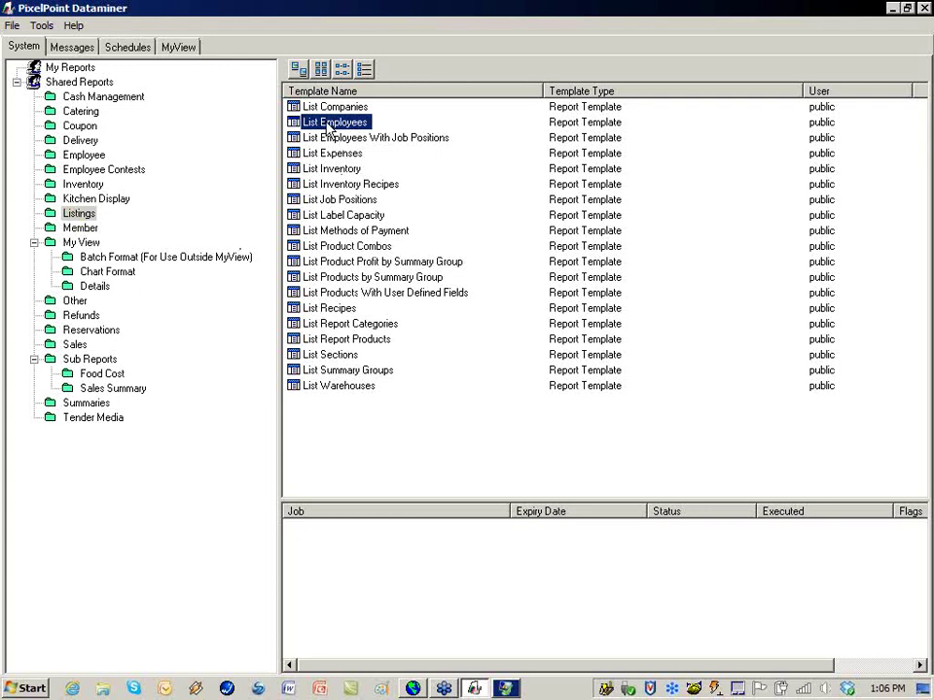
{"action": "double_click", "coordinate": [329, 123]}
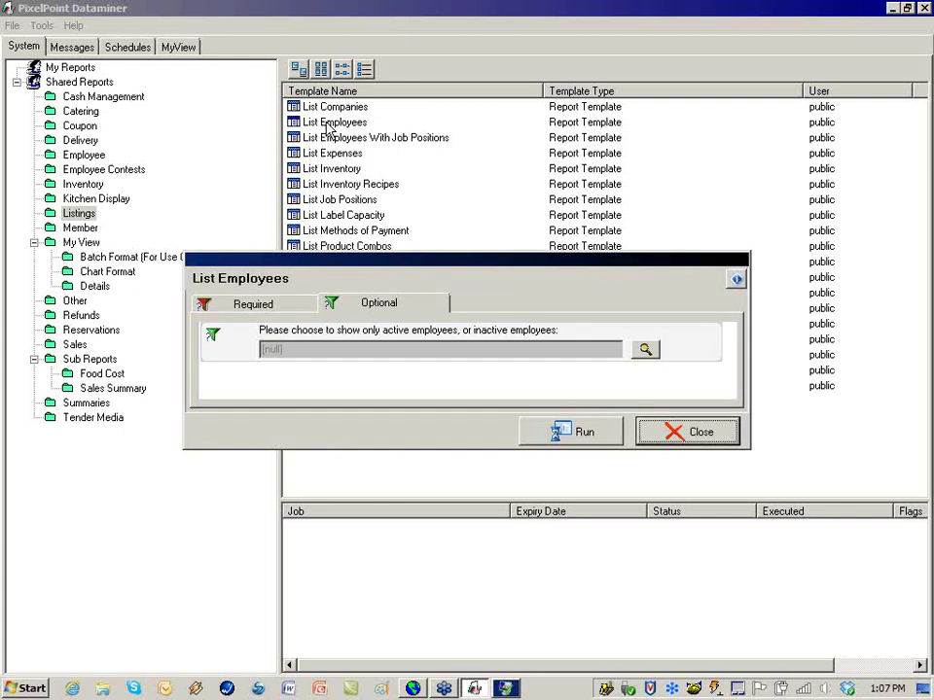
{"action": "left_click", "coordinate": [256, 306]}
{"action": "left_click", "coordinate": [370, 305]}
{"action": "left_click", "coordinate": [582, 436]}
{"action": "left_click", "coordinate": [582, 436]}
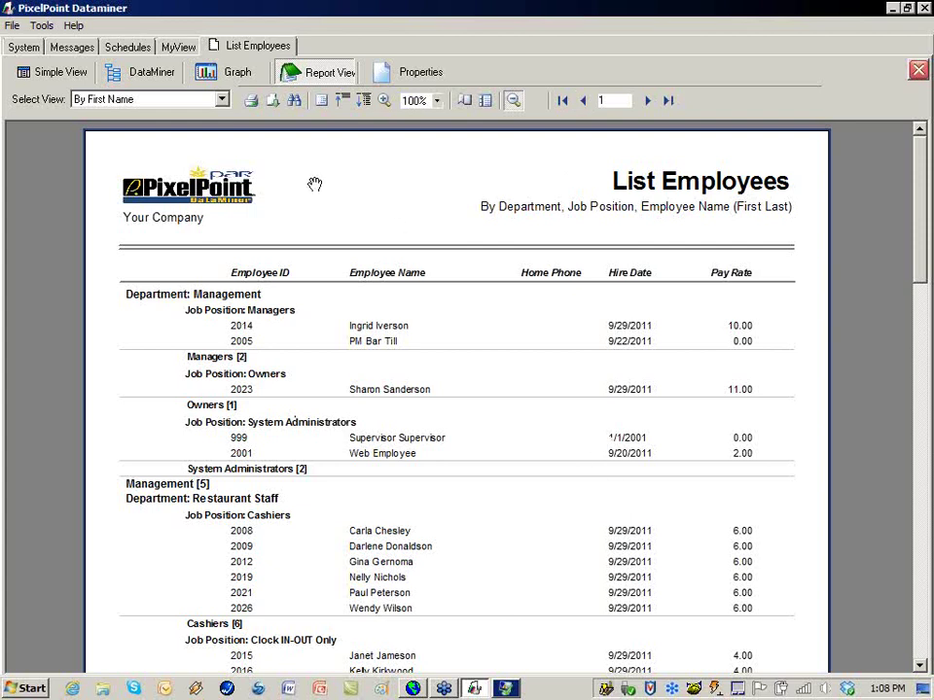
- Graph the List Employees pay rate, trying pie and area charts and settling on a horizontal bar chart
{"action": "left_click", "coordinate": [241, 78]}
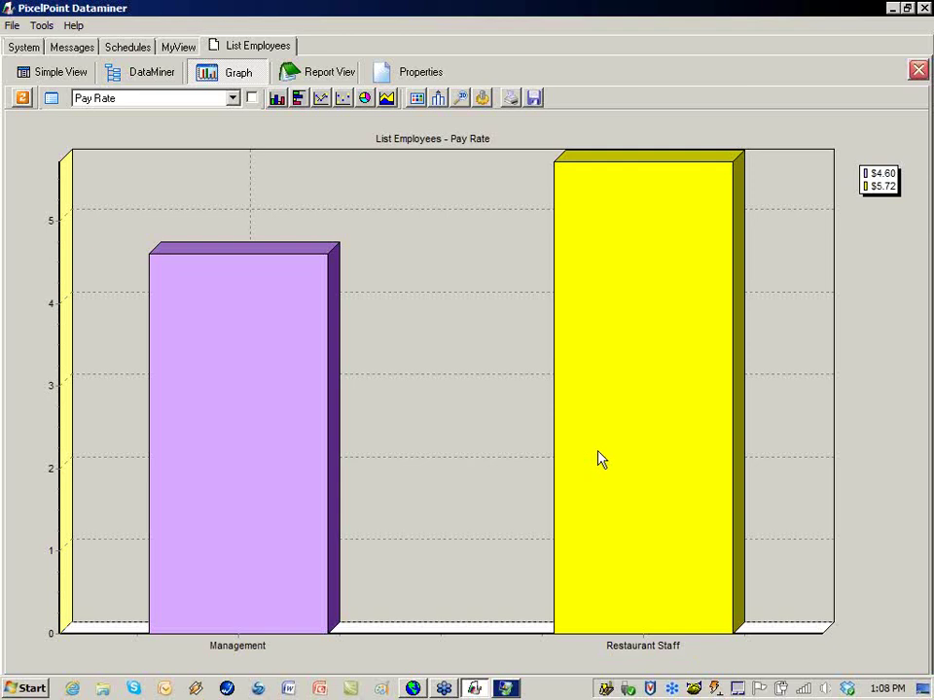
{"action": "left_click", "coordinate": [364, 99]}
{"action": "left_click", "coordinate": [386, 99]}
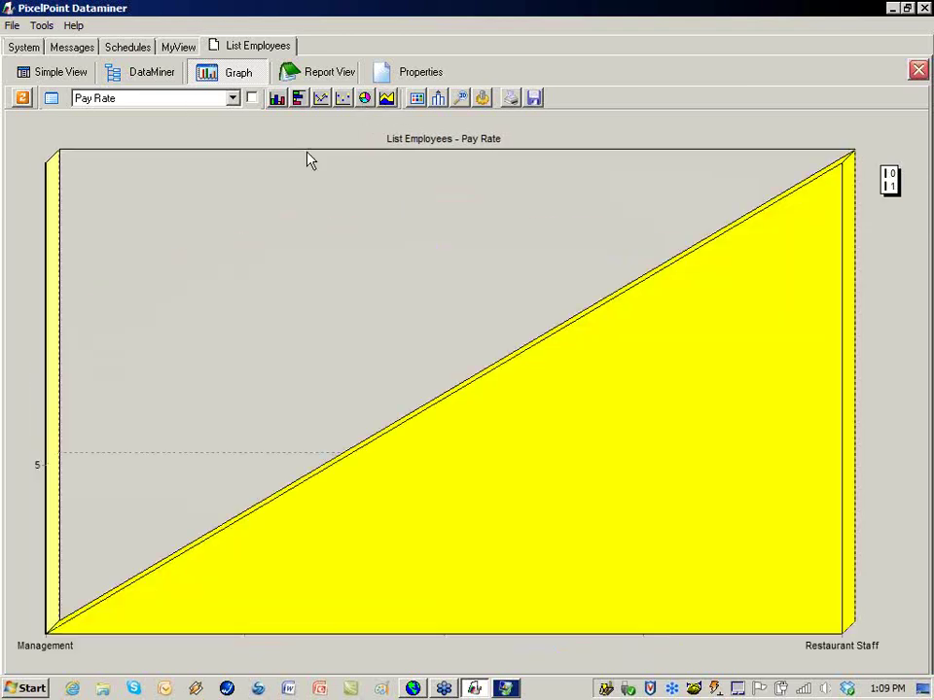
{"action": "left_click", "coordinate": [298, 98]}
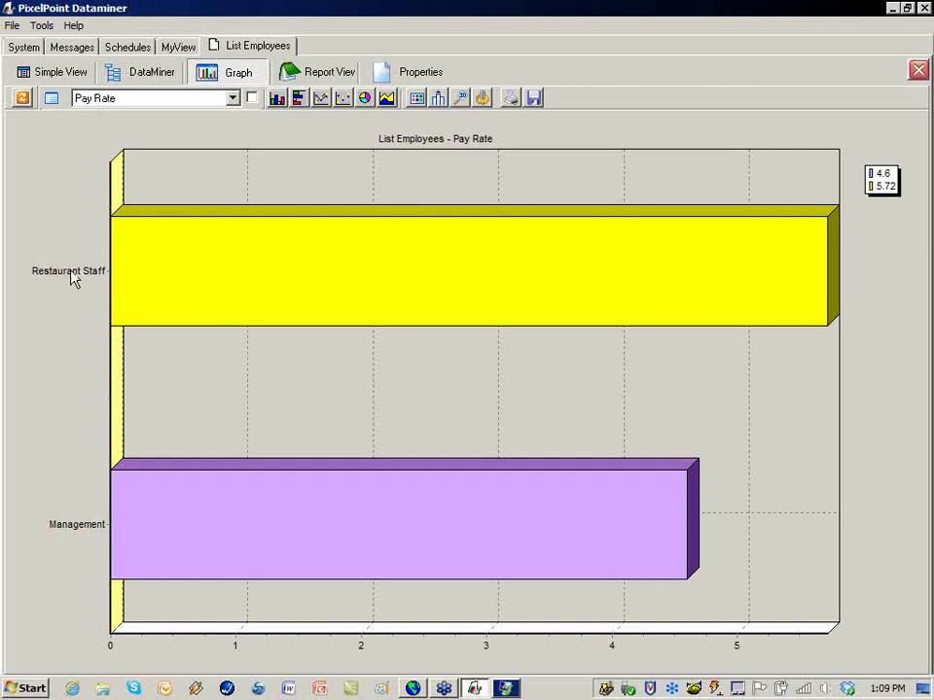
{"action": "left_click", "coordinate": [235, 101]}
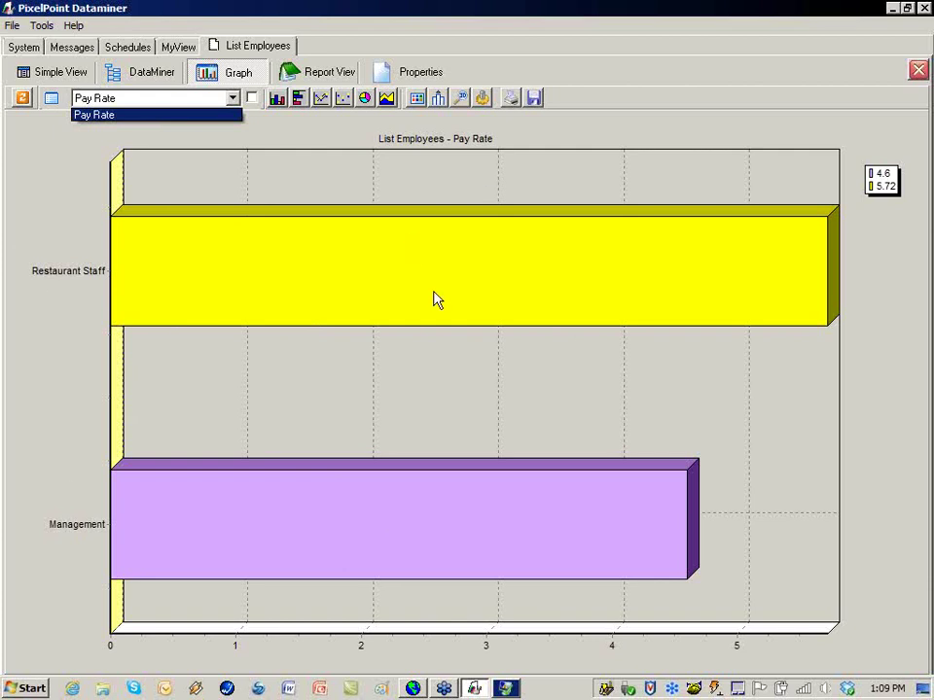
{"action": "left_click", "coordinate": [316, 76]}
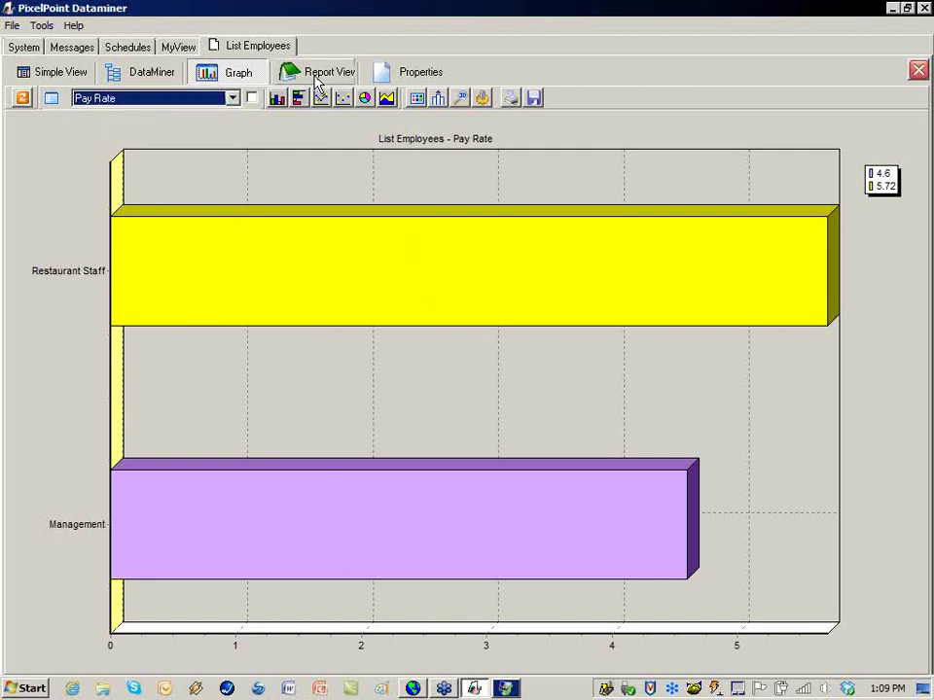
- Display the employee report in Report View, switch it to By Last Name and back to By First Name
{"action": "left_click", "coordinate": [316, 78]}
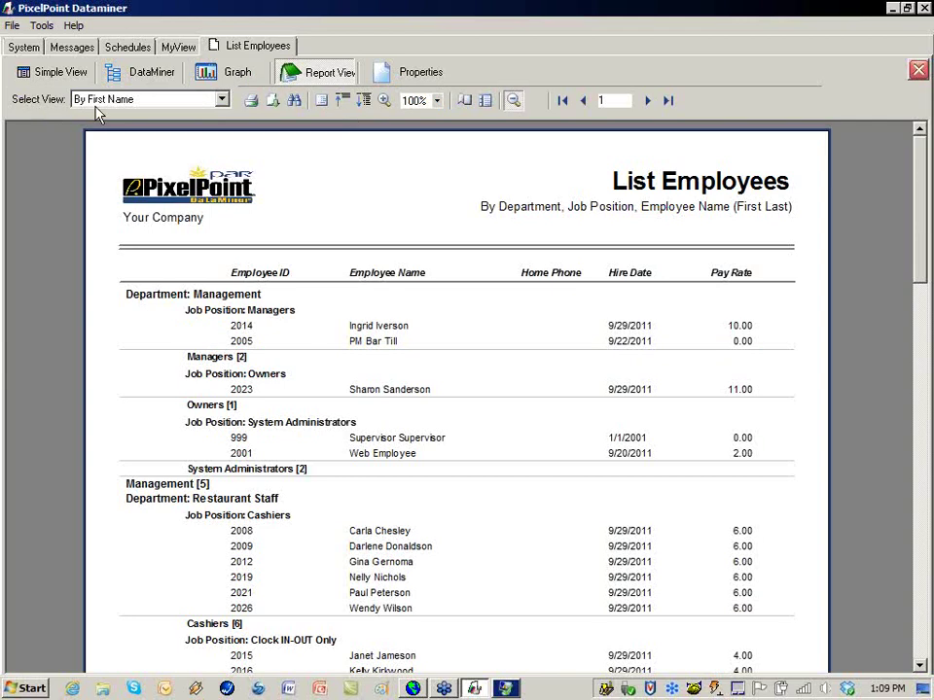
{"action": "left_click", "coordinate": [222, 100]}
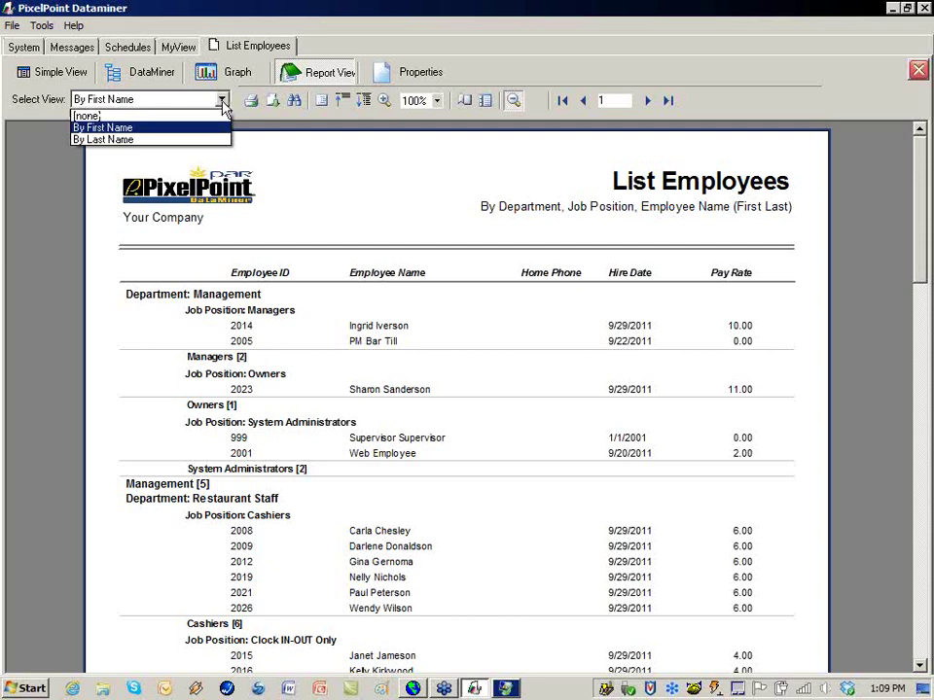
{"action": "left_click", "coordinate": [171, 141]}
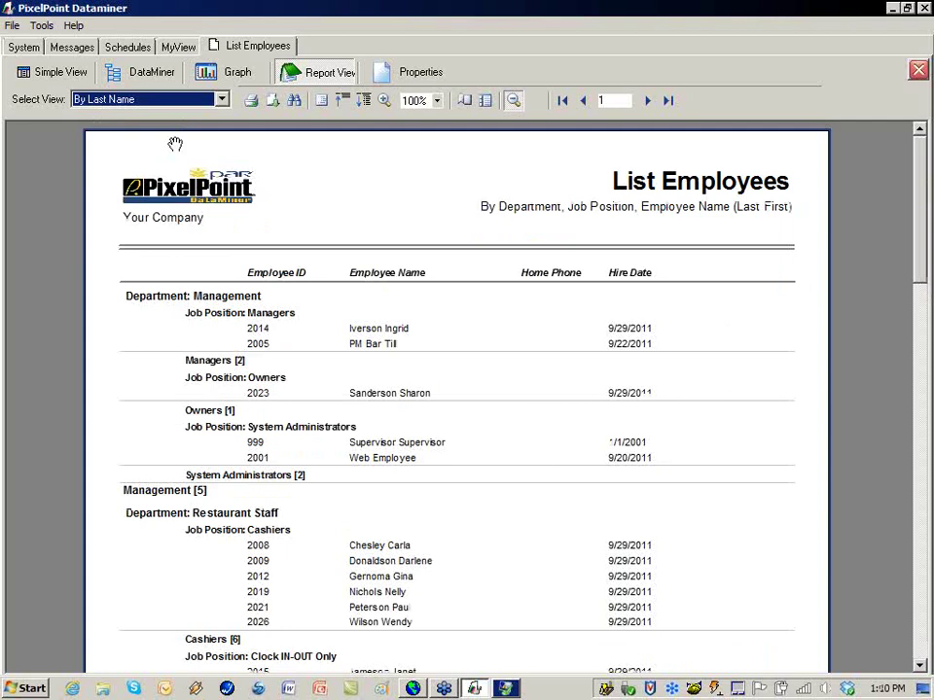
{"action": "left_click", "coordinate": [221, 99]}
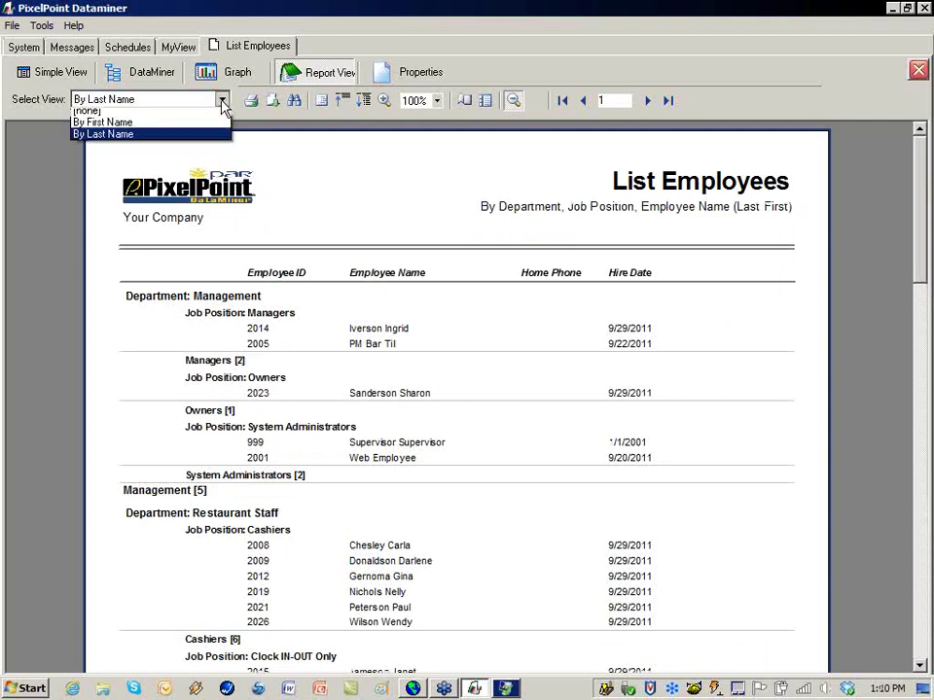
{"action": "left_click", "coordinate": [206, 130]}
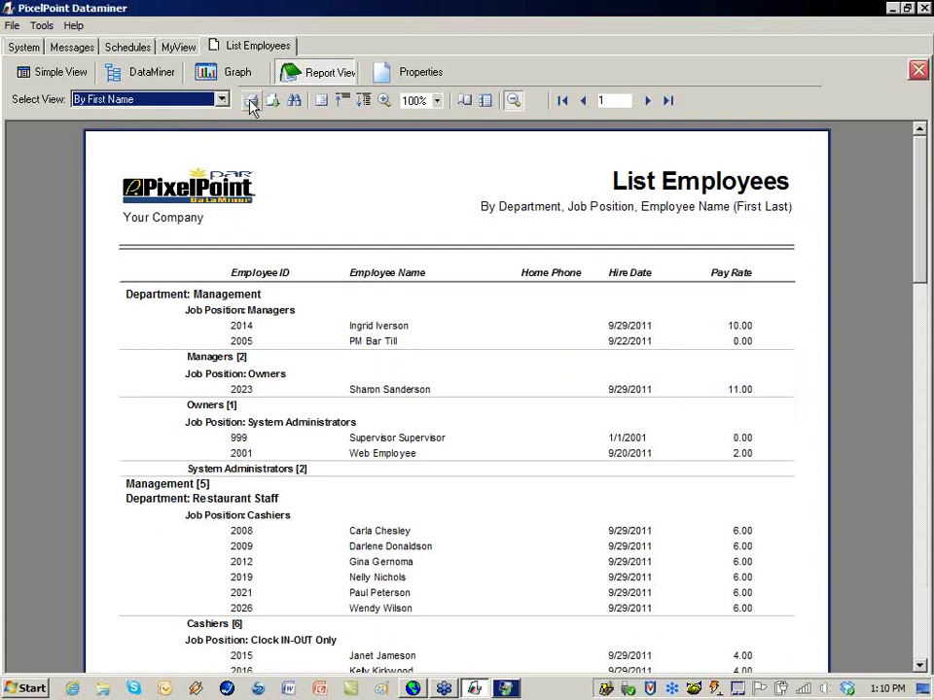
- Examine the report's properties, including its parameters, default mapping and result fields
{"action": "left_click", "coordinate": [397, 84]}
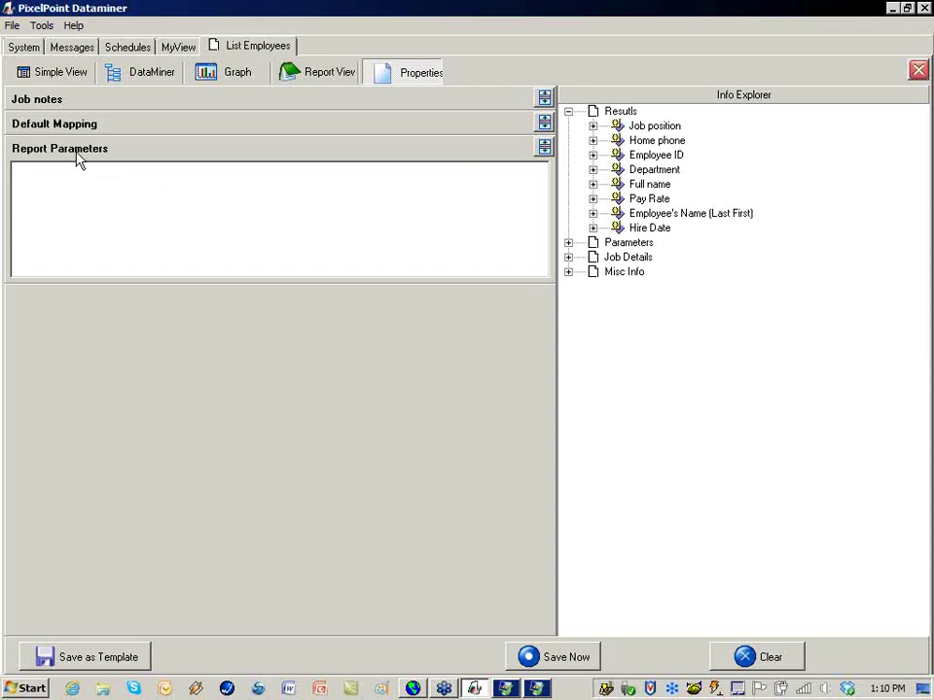
{"action": "left_click", "coordinate": [545, 148]}
{"action": "left_click", "coordinate": [544, 150]}
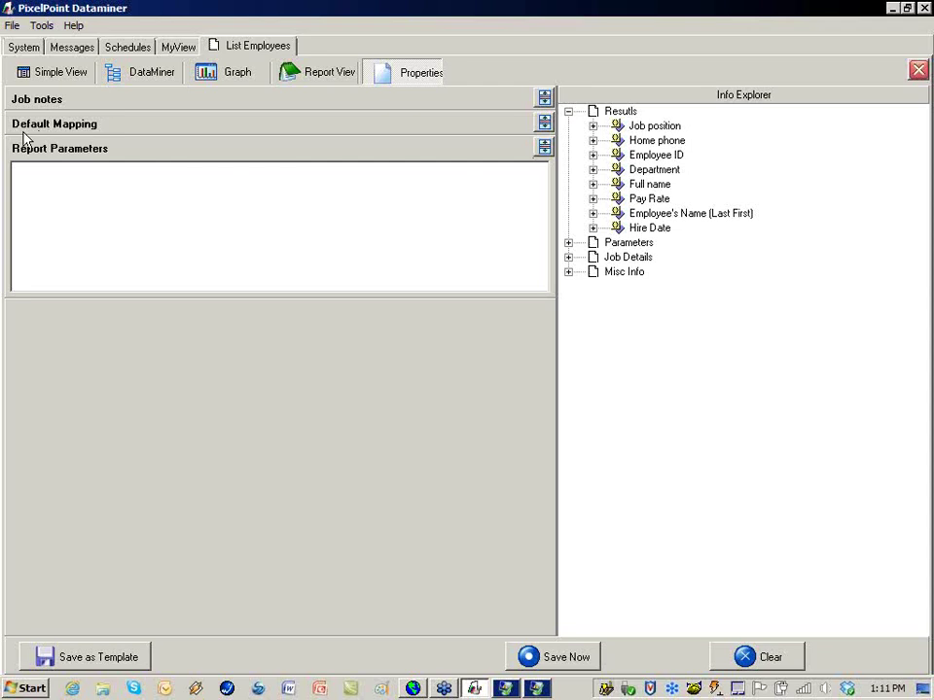
{"action": "left_click", "coordinate": [545, 124]}
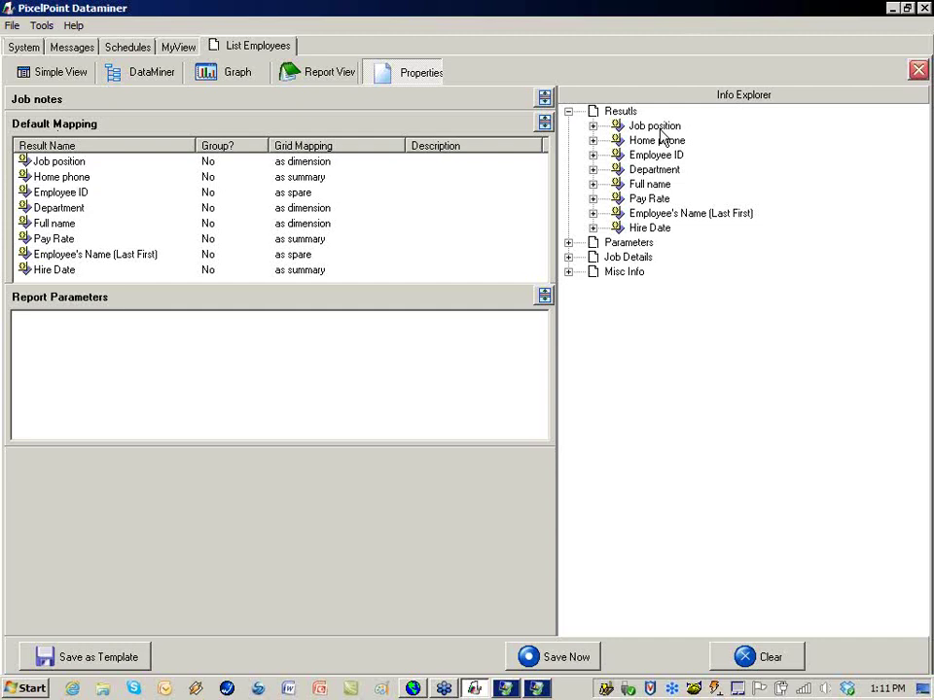
{"action": "left_click", "coordinate": [593, 147]}
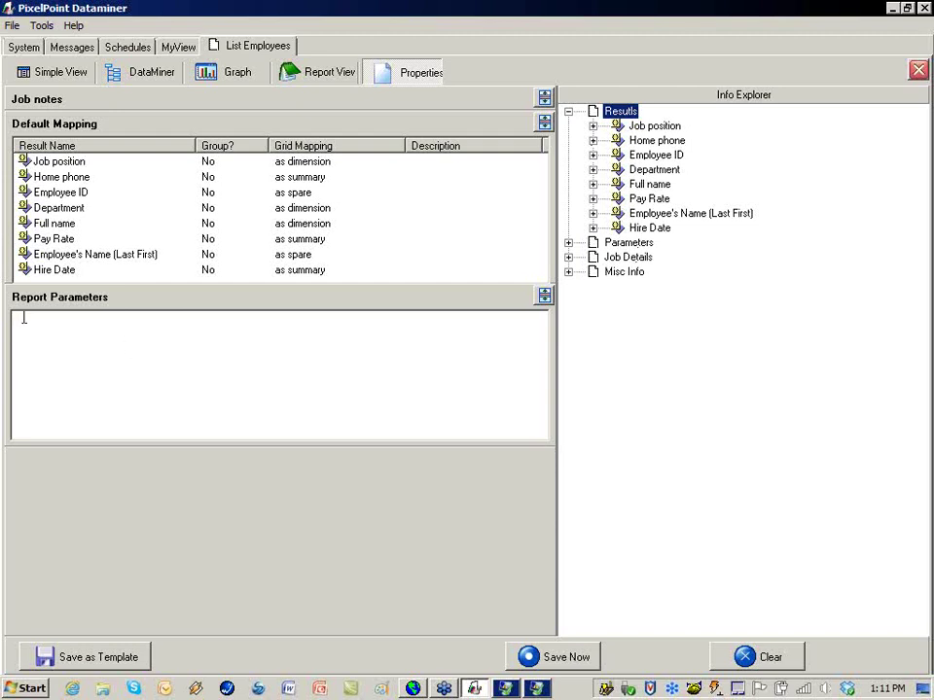
- Collapse the default mapping, read the job notes and return to the report layout
{"action": "left_click", "coordinate": [545, 122]}
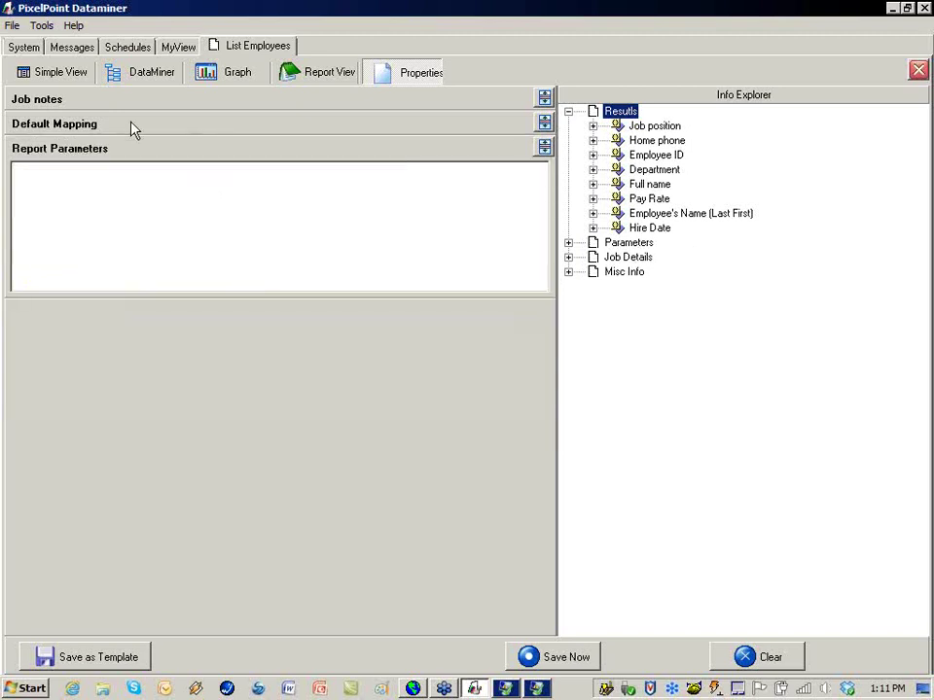
{"action": "left_click", "coordinate": [545, 98]}
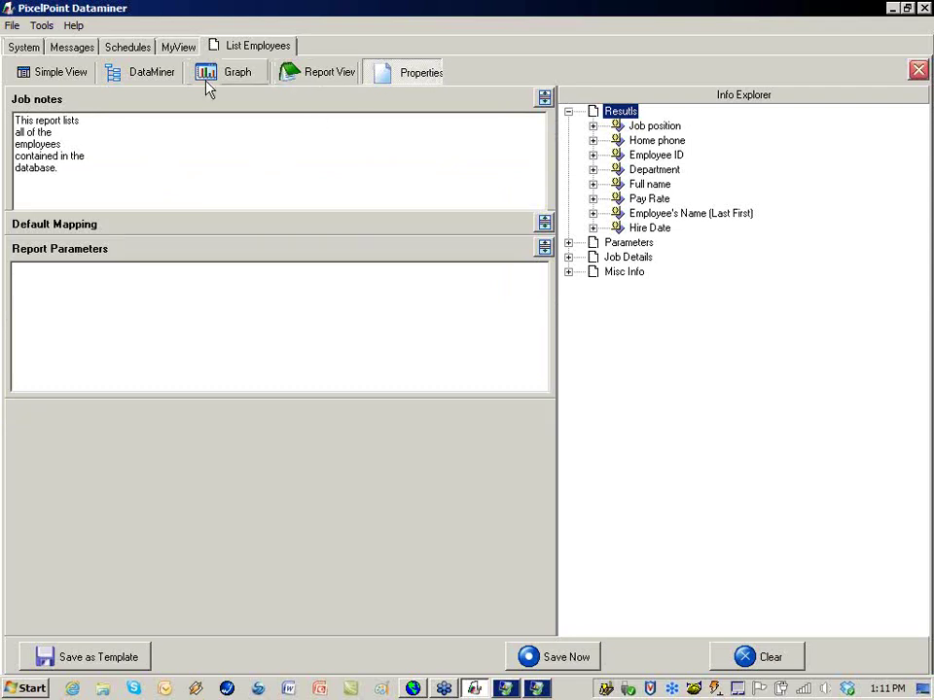
{"action": "left_click", "coordinate": [309, 78]}
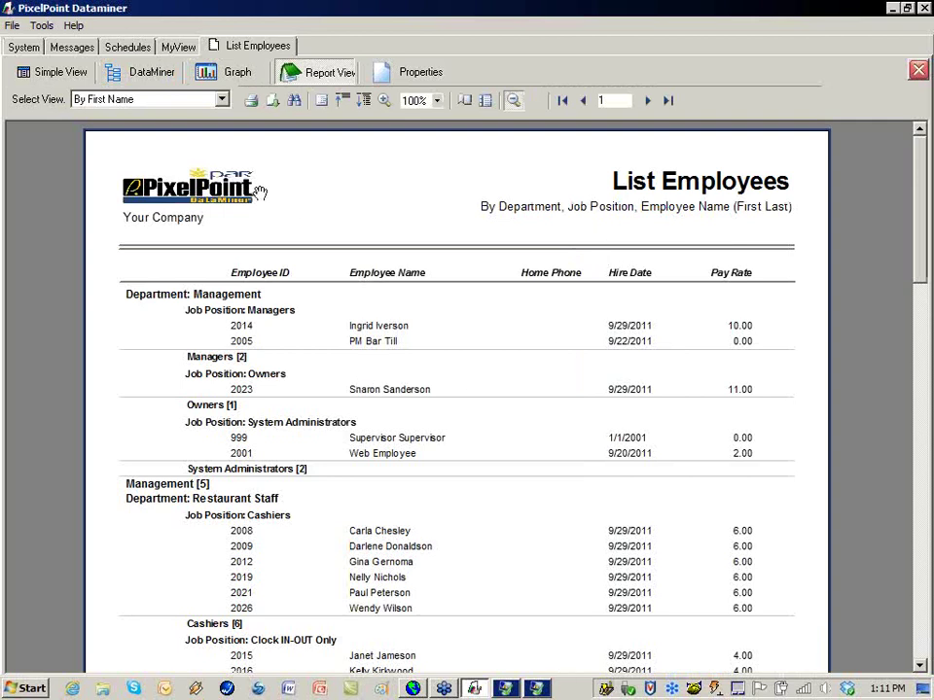
- Open the DataMiner grid and expand Restaurant Staff down to individual employees in all four job positions
{"action": "left_click", "coordinate": [141, 84]}
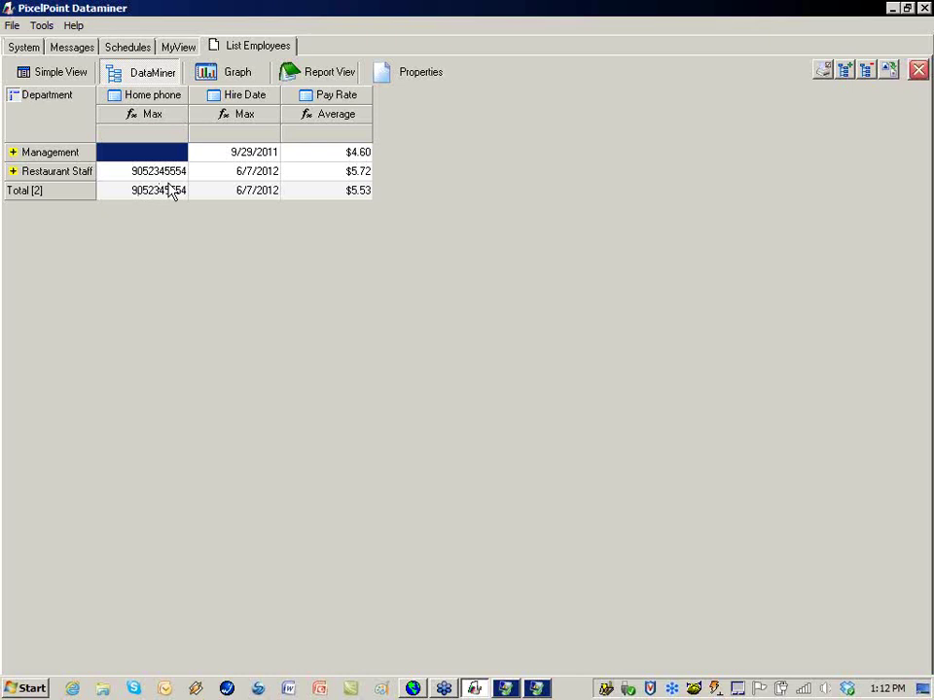
{"action": "left_click", "coordinate": [13, 171]}
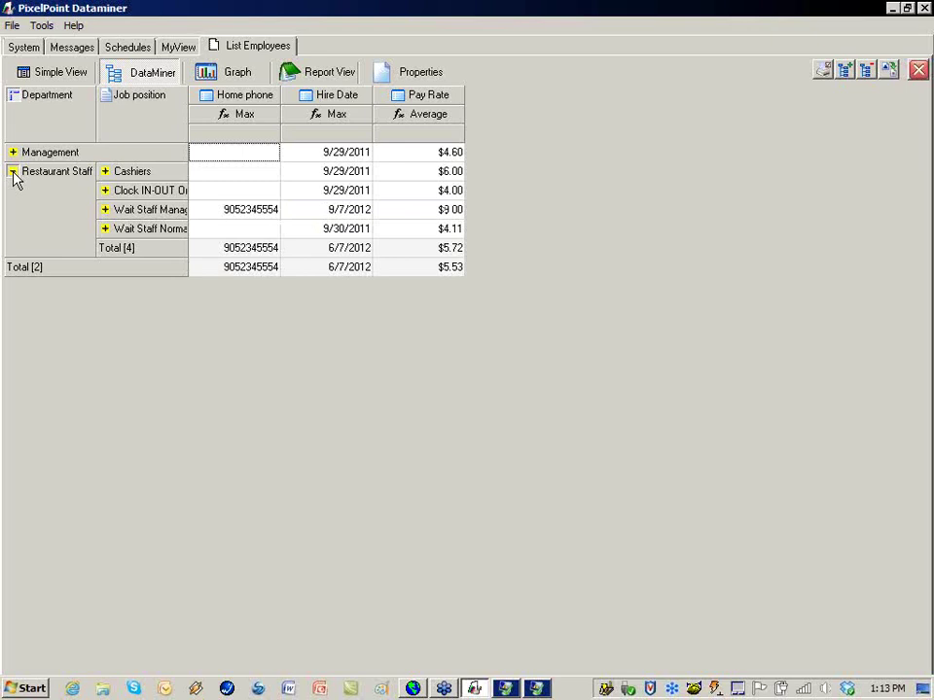
{"action": "left_click", "coordinate": [12, 171]}
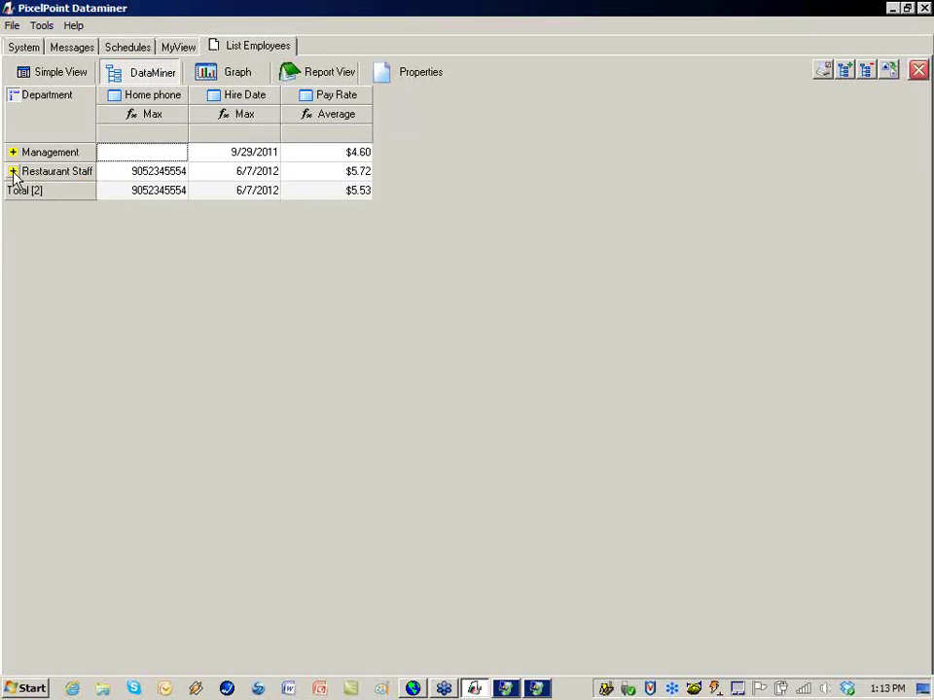
{"action": "left_click", "coordinate": [12, 171]}
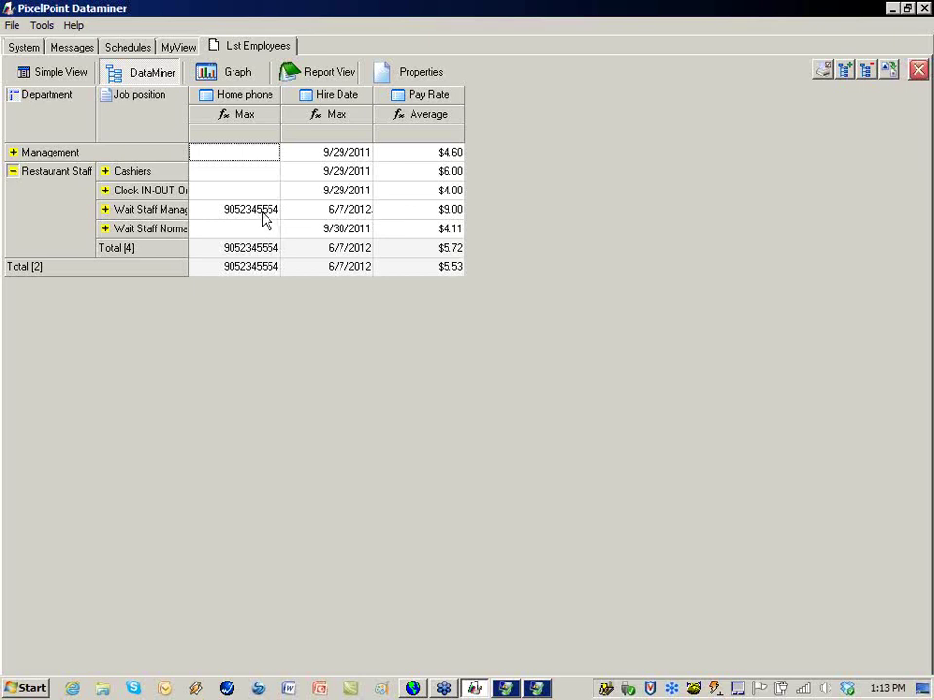
{"action": "left_click", "coordinate": [106, 210]}
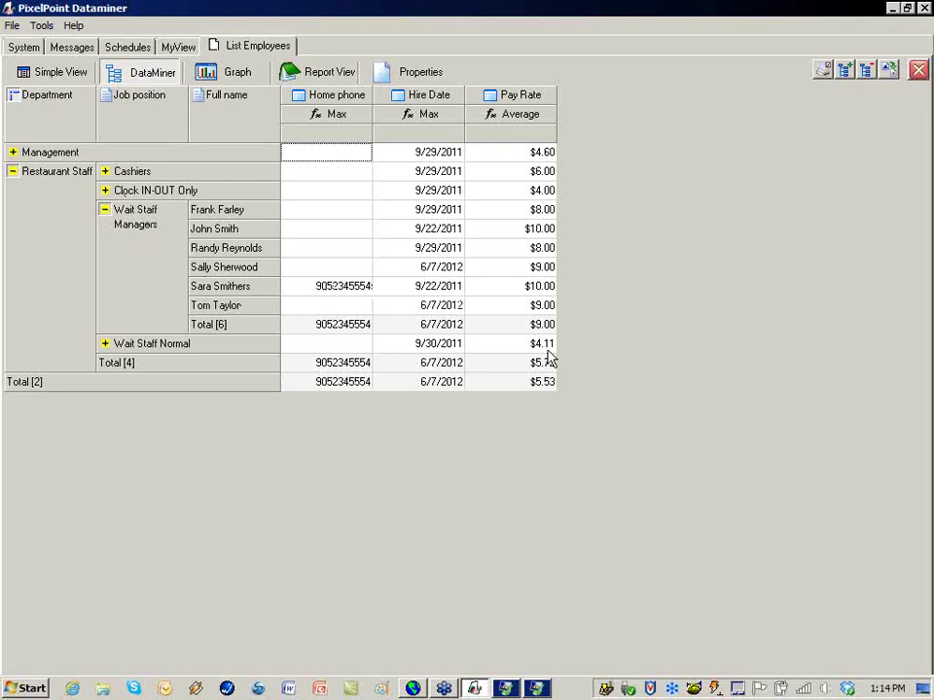
{"action": "left_click", "coordinate": [104, 344]}
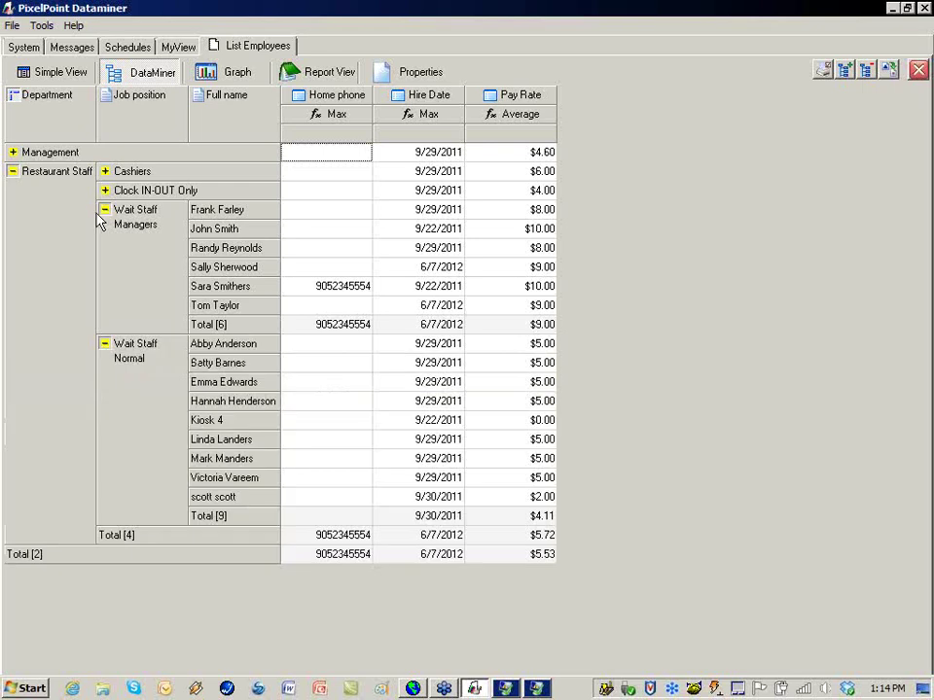
{"action": "left_click", "coordinate": [104, 190]}
{"action": "left_click", "coordinate": [104, 172]}
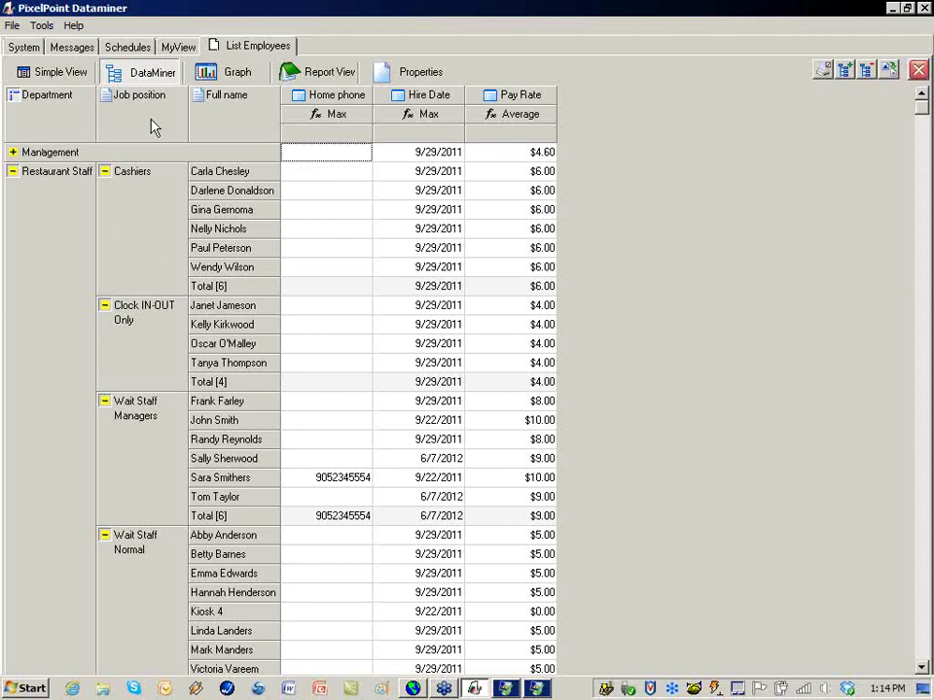
- Try sorting the grid in both directions by Pay Rate, Hire Date and Home phone
{"action": "left_click", "coordinate": [534, 139]}
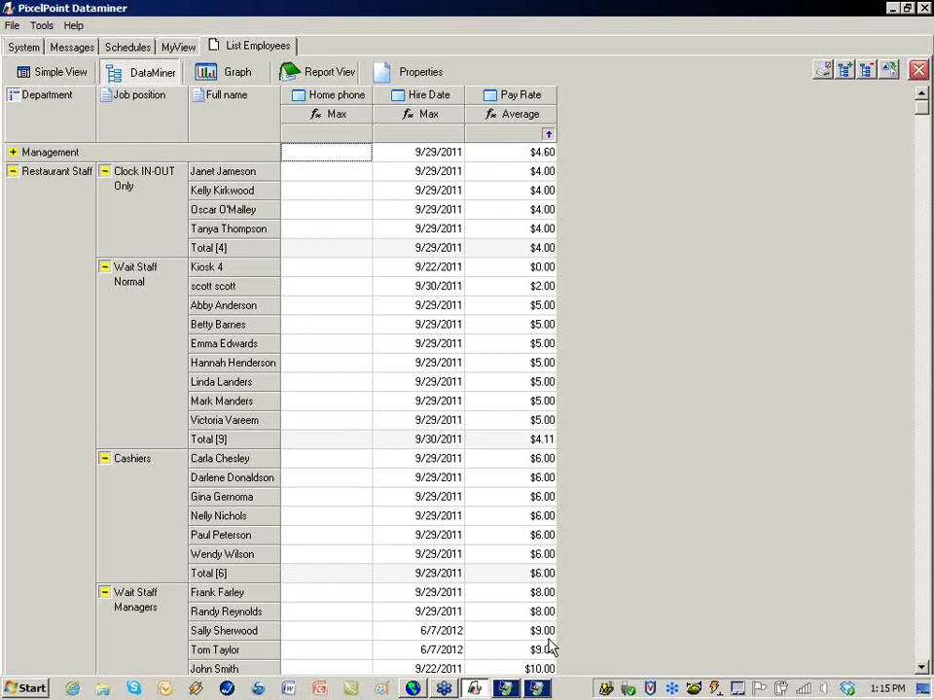
{"action": "left_click", "coordinate": [515, 141]}
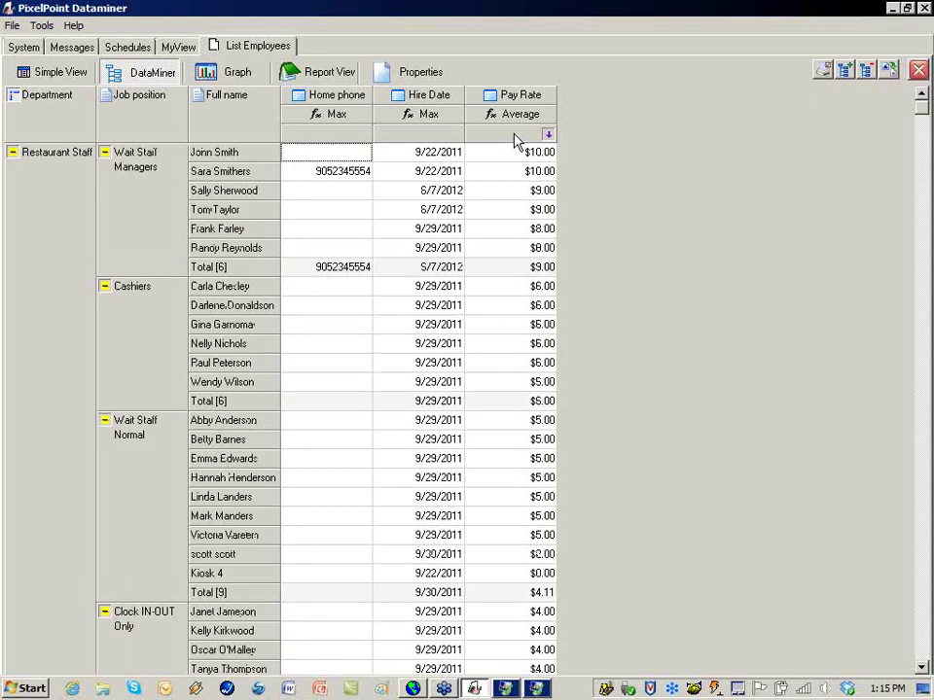
{"action": "left_click", "coordinate": [515, 141]}
{"action": "left_click", "coordinate": [515, 141]}
{"action": "left_click", "coordinate": [439, 134]}
{"action": "left_click", "coordinate": [435, 134]}
{"action": "left_click", "coordinate": [319, 138]}
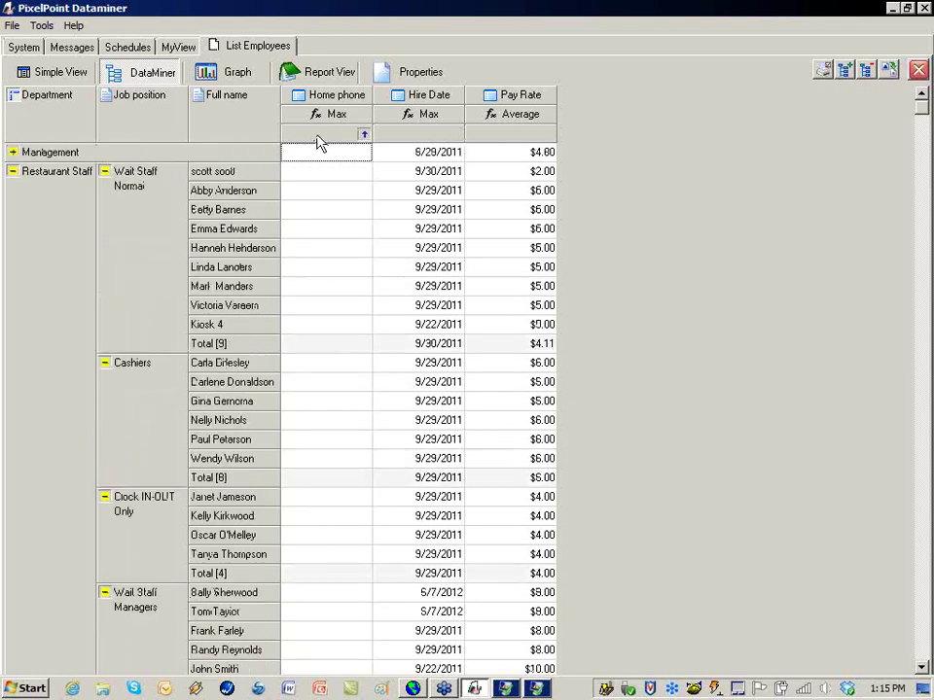
{"action": "left_click", "coordinate": [319, 139]}
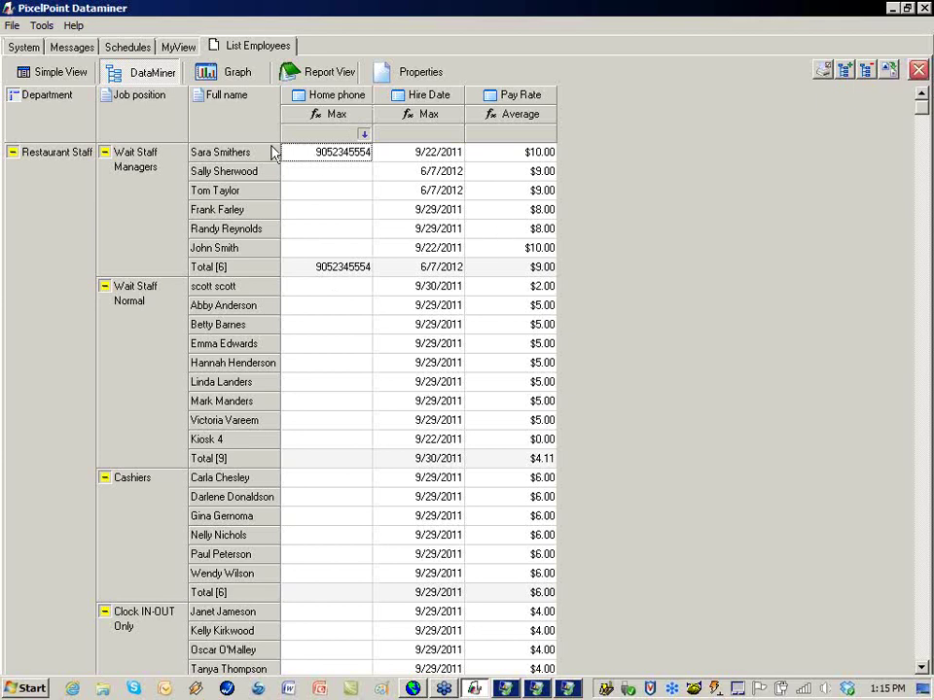
- Hide the Home phone column in the DataMiner grid
{"action": "right_click", "coordinate": [329, 133]}
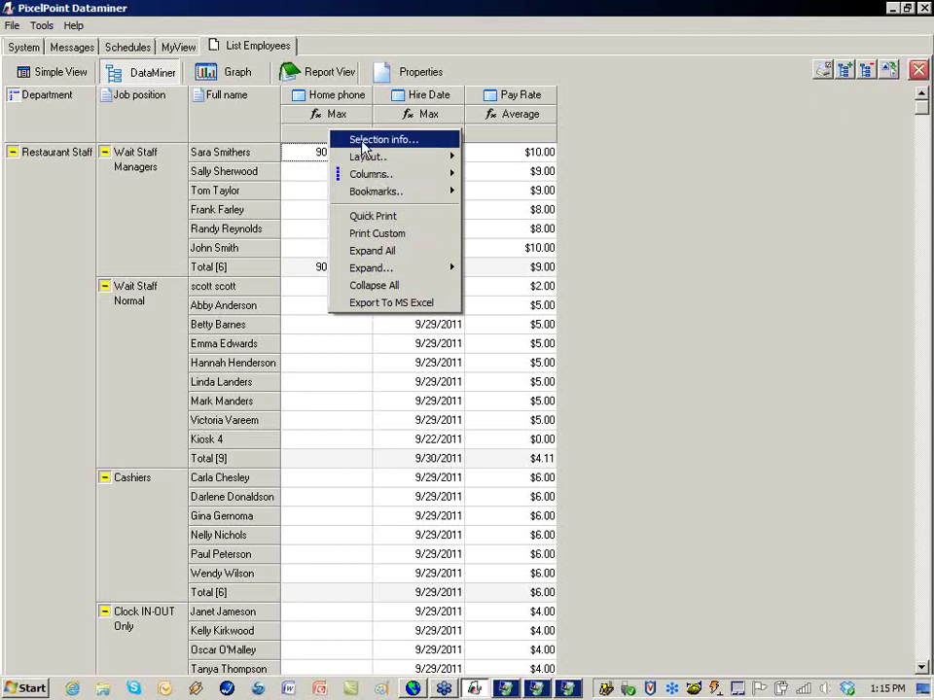
{"action": "mouse_move", "coordinate": [363, 159]}
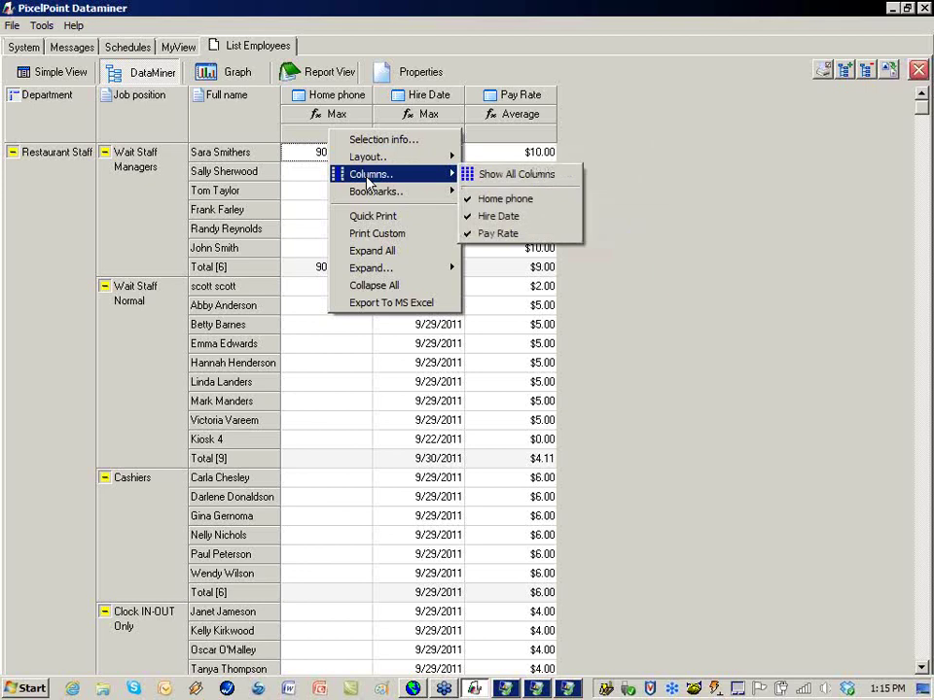
{"action": "left_click", "coordinate": [512, 204]}
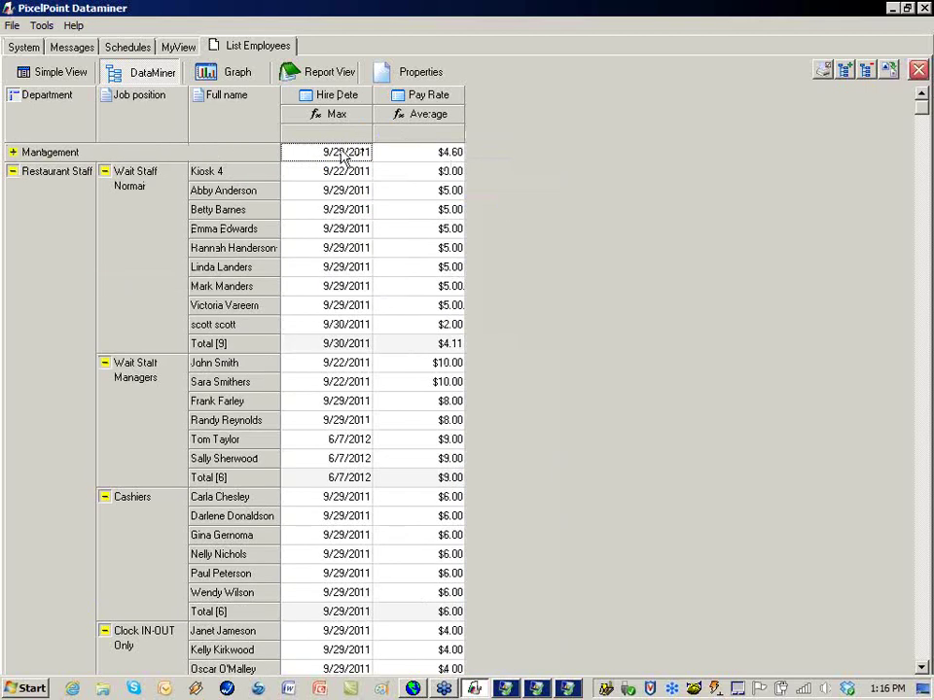
{"action": "right_click", "coordinate": [344, 137]}
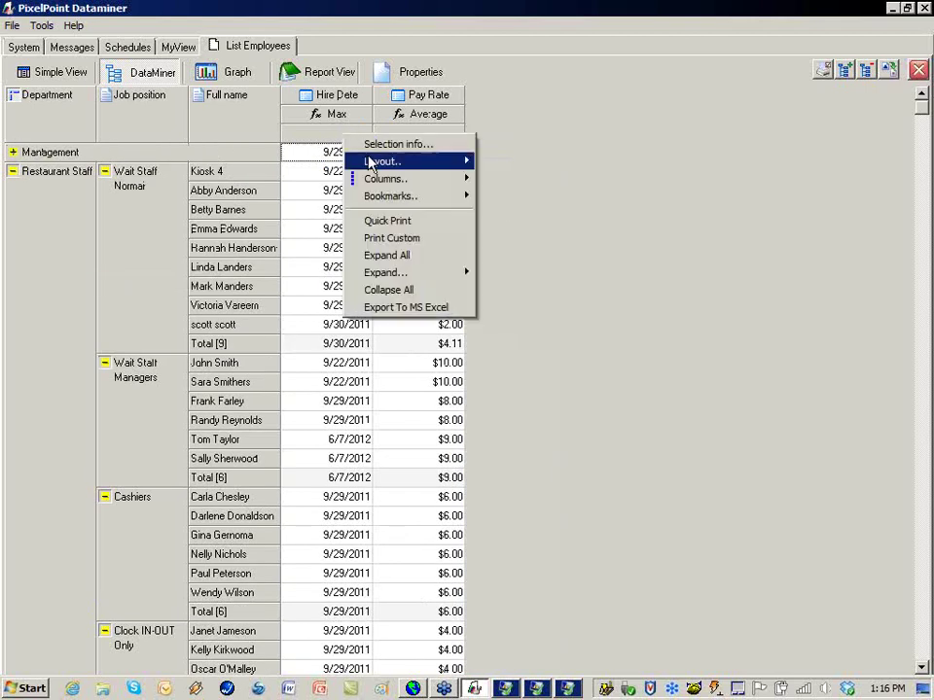
{"action": "mouse_move", "coordinate": [392, 198]}
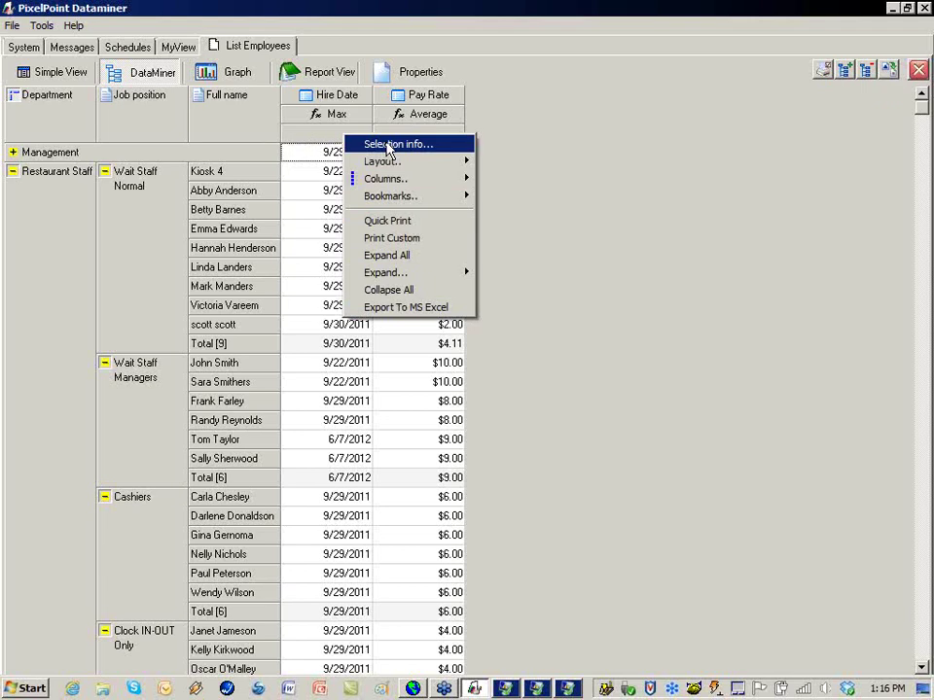
{"action": "left_click", "coordinate": [577, 317]}
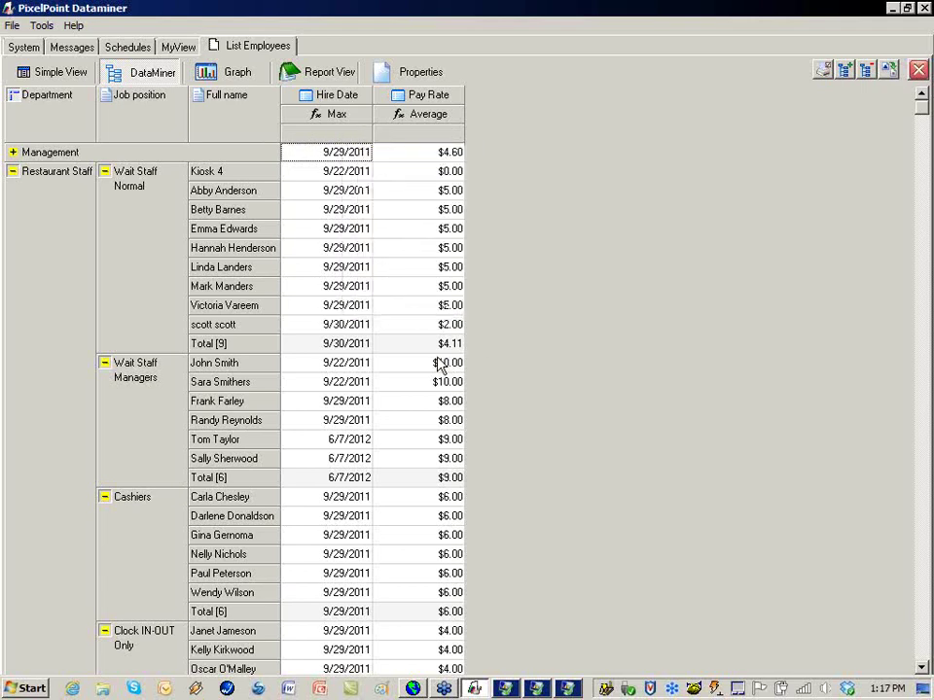
- View the selection summary for a run of Pay Rate cells spanning Wait Staff Normal and Wait Staff Managers
{"action": "left_click_drag", "start_coordinate": [383, 233], "coordinate": [423, 432]}
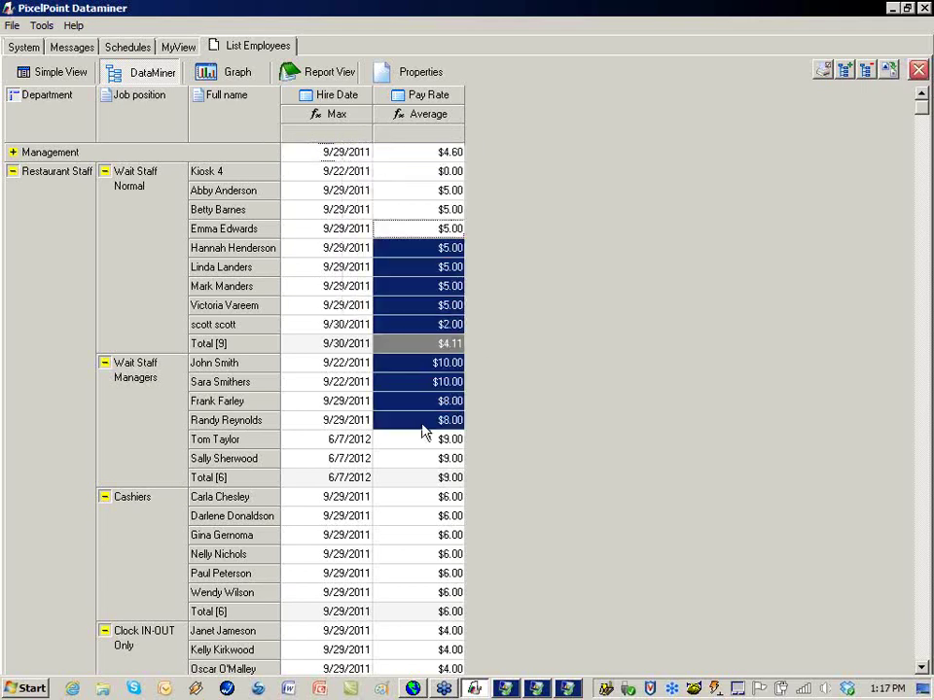
{"action": "right_click", "coordinate": [428, 289]}
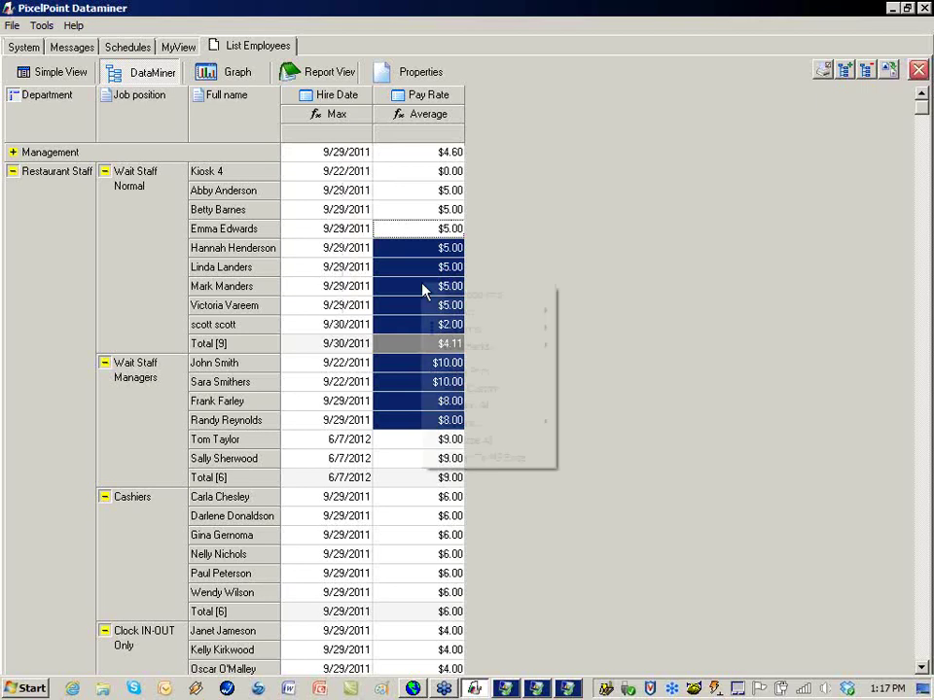
{"action": "left_click", "coordinate": [461, 294]}
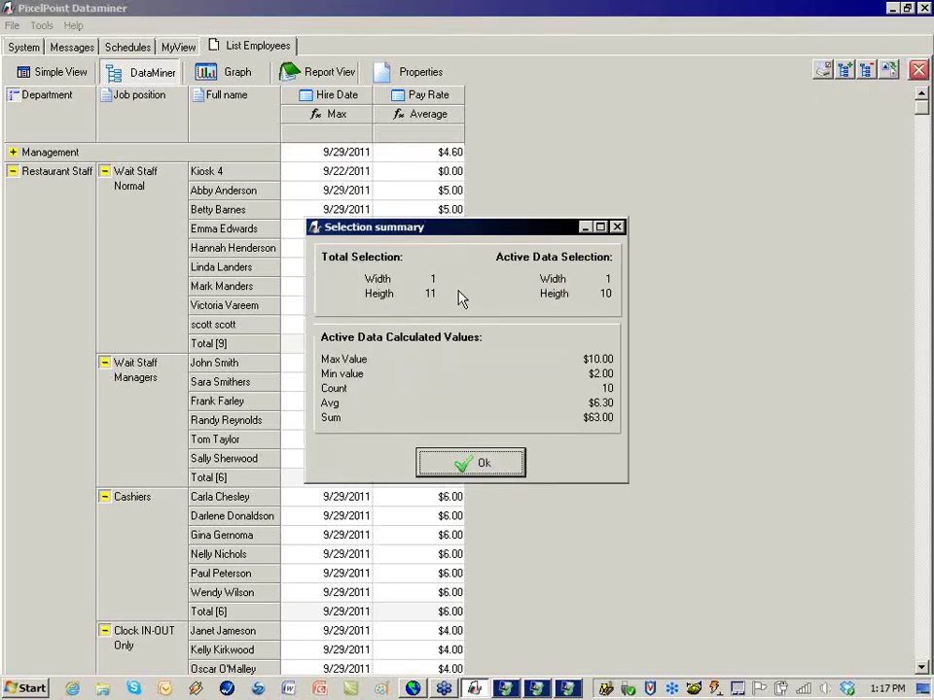
{"action": "left_click_drag", "start_coordinate": [456, 232], "coordinate": [624, 228]}
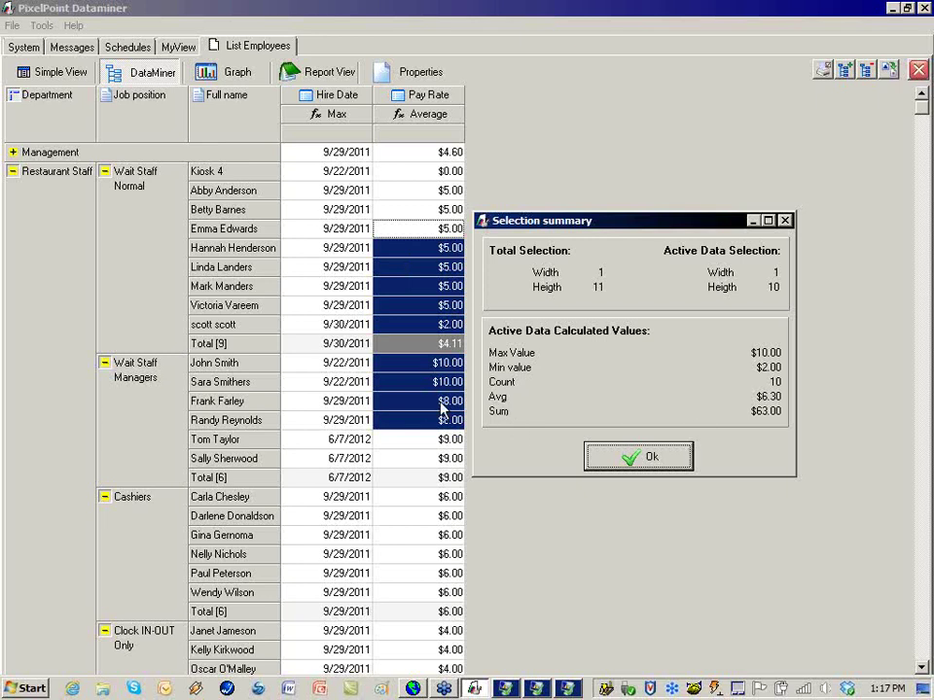
{"action": "left_click", "coordinate": [623, 463]}
- View the selection summary for a block of Hire Date and Pay Rate cells spanning both wait staff positions
{"action": "left_click", "coordinate": [420, 477]}
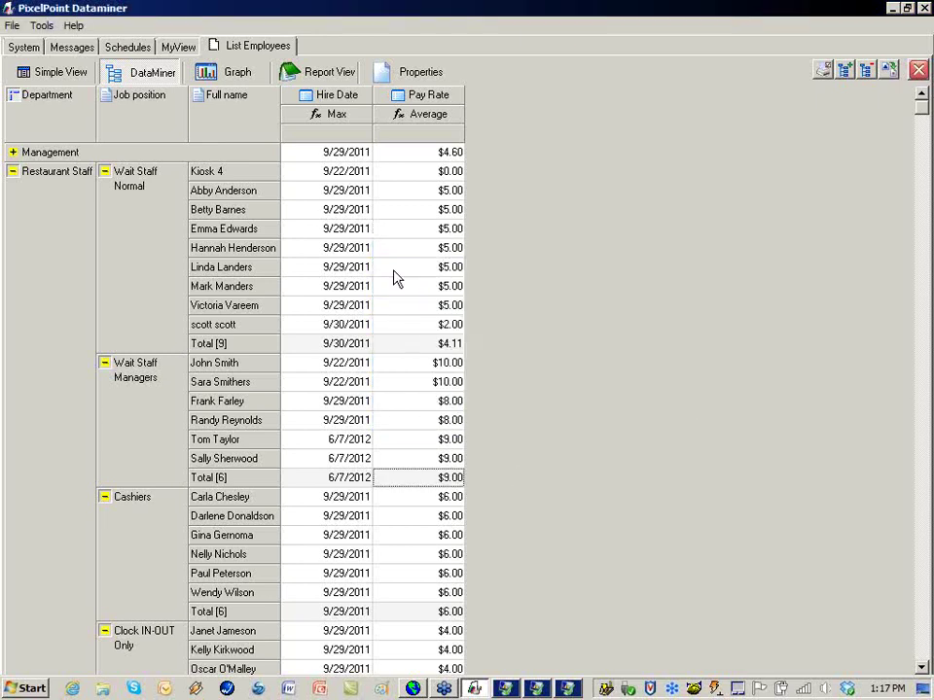
{"action": "left_click_drag", "start_coordinate": [392, 270], "coordinate": [389, 443]}
{"action": "left_click_drag", "start_coordinate": [321, 286], "coordinate": [425, 401]}
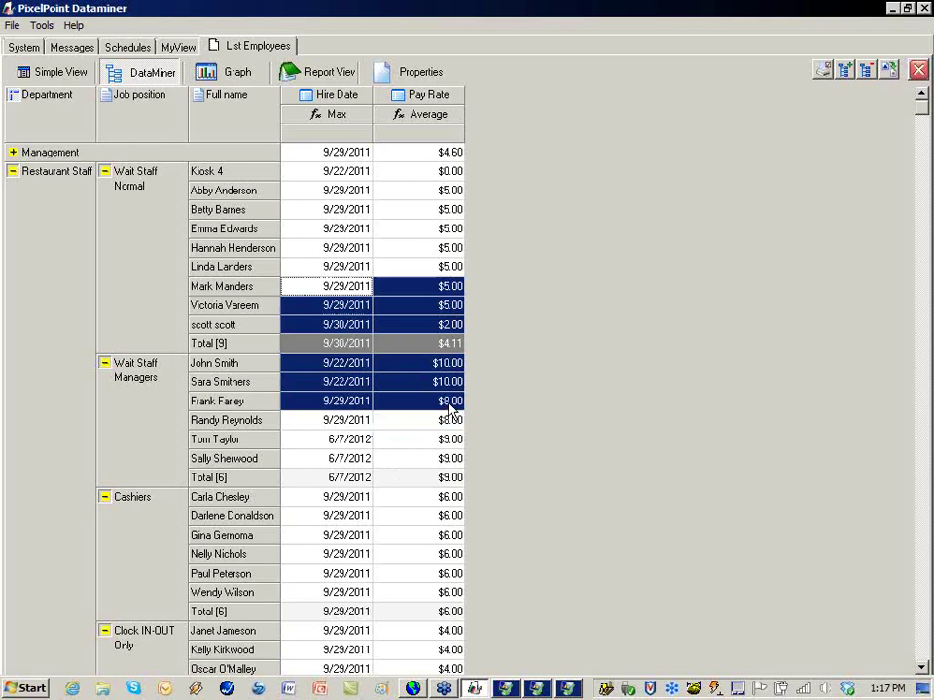
{"action": "right_click", "coordinate": [437, 354]}
{"action": "left_click", "coordinate": [525, 364]}
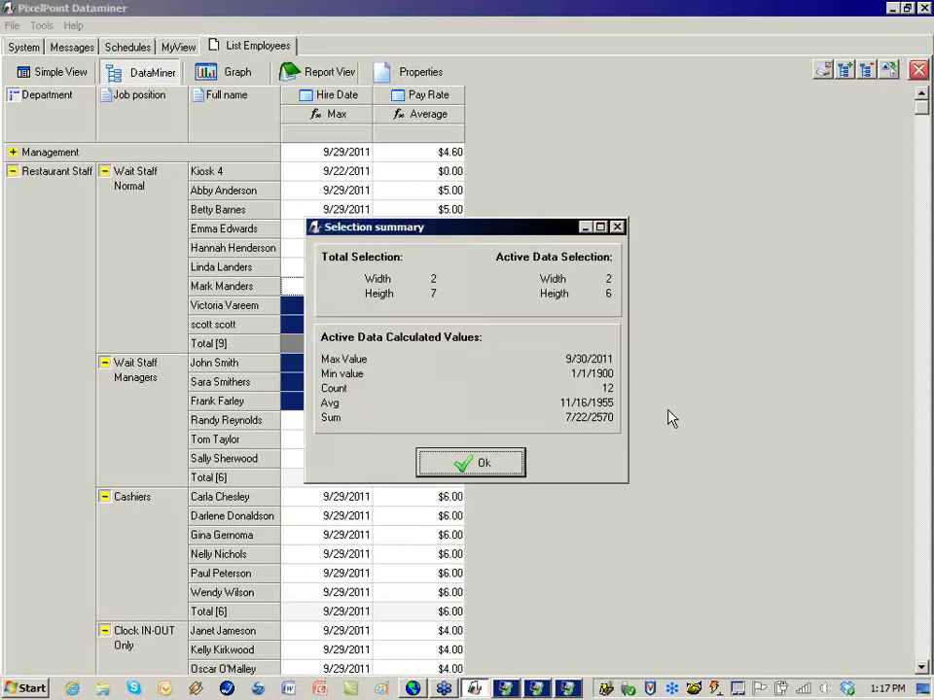
{"action": "left_click_drag", "start_coordinate": [483, 233], "coordinate": [677, 209]}
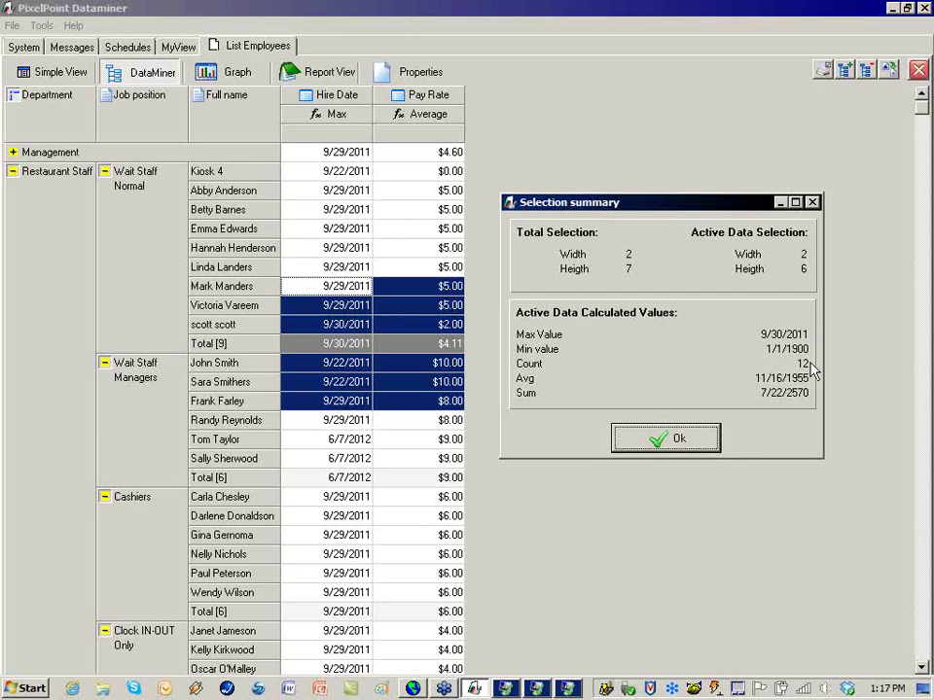
{"action": "left_click", "coordinate": [671, 440]}
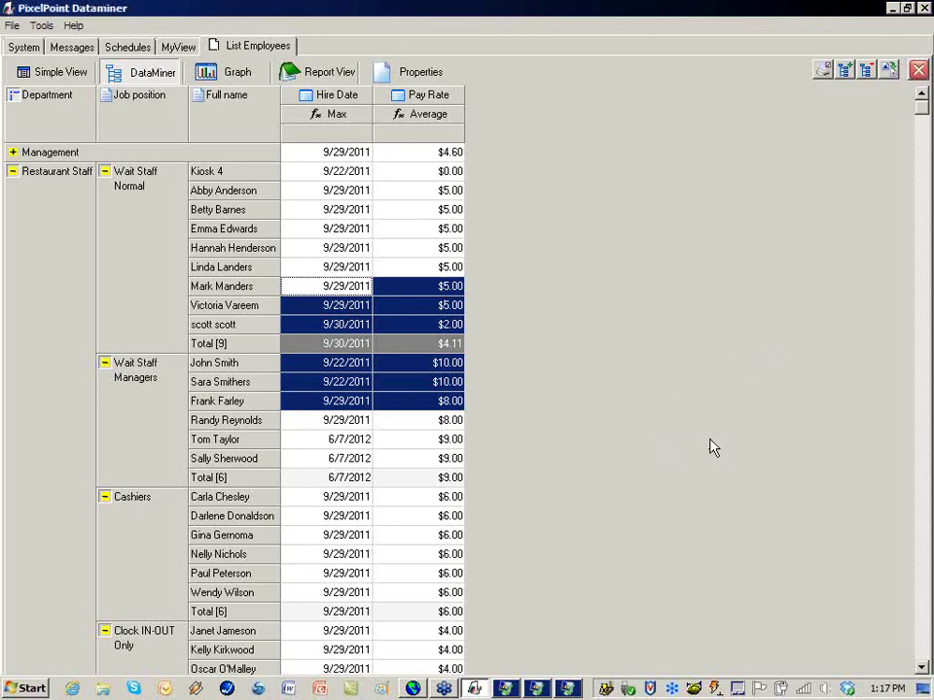
- Sort the grid by Hire Date in descending order and add a Col rank calculation to Hire Date
{"action": "left_click", "coordinate": [341, 135]}
{"action": "left_click", "coordinate": [342, 135]}
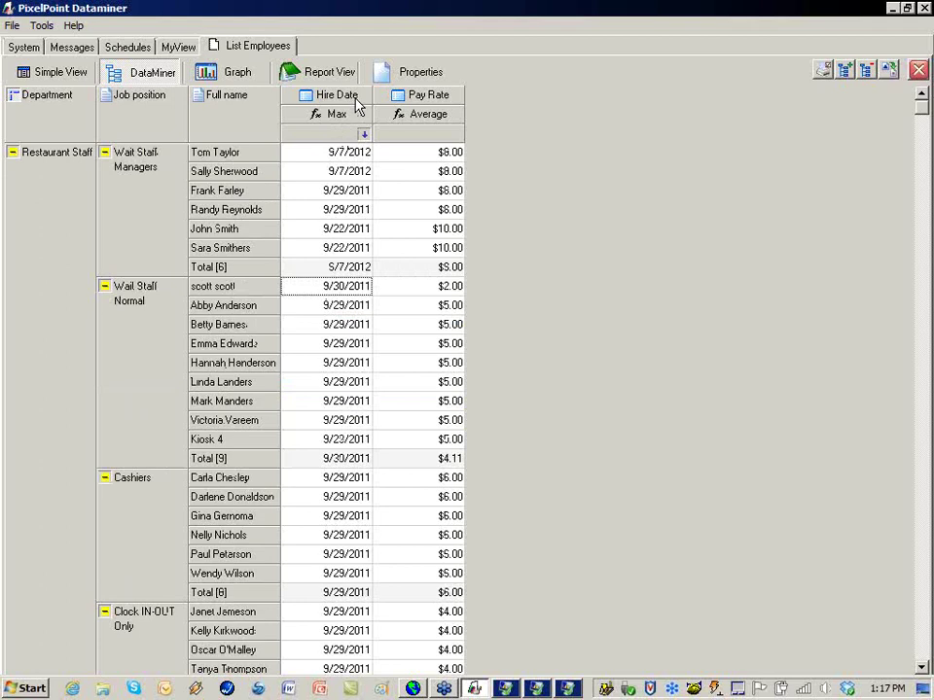
{"action": "right_click", "coordinate": [359, 118]}
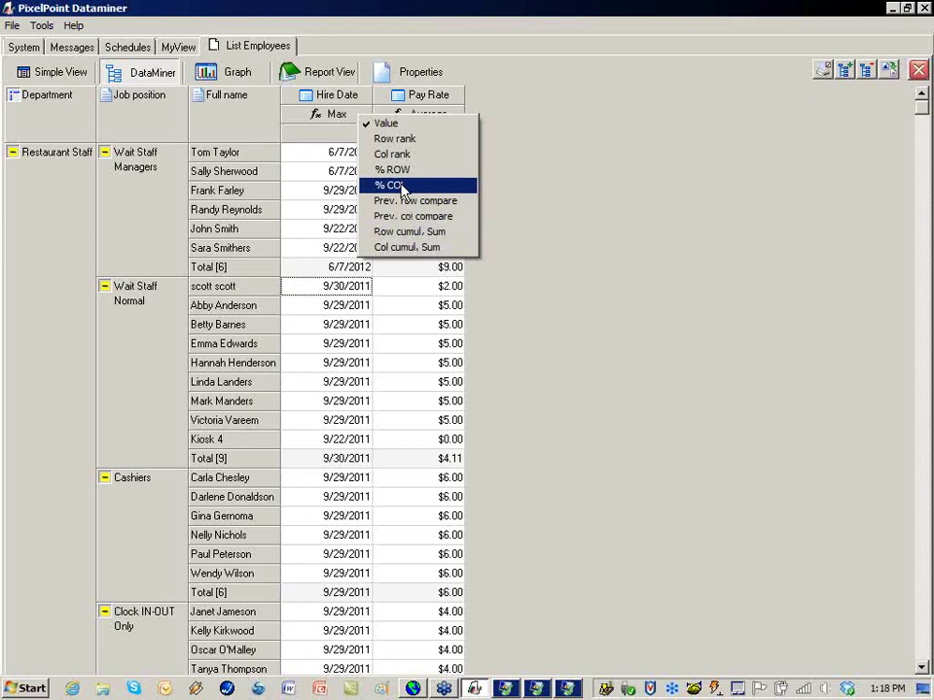
{"action": "left_click", "coordinate": [394, 153]}
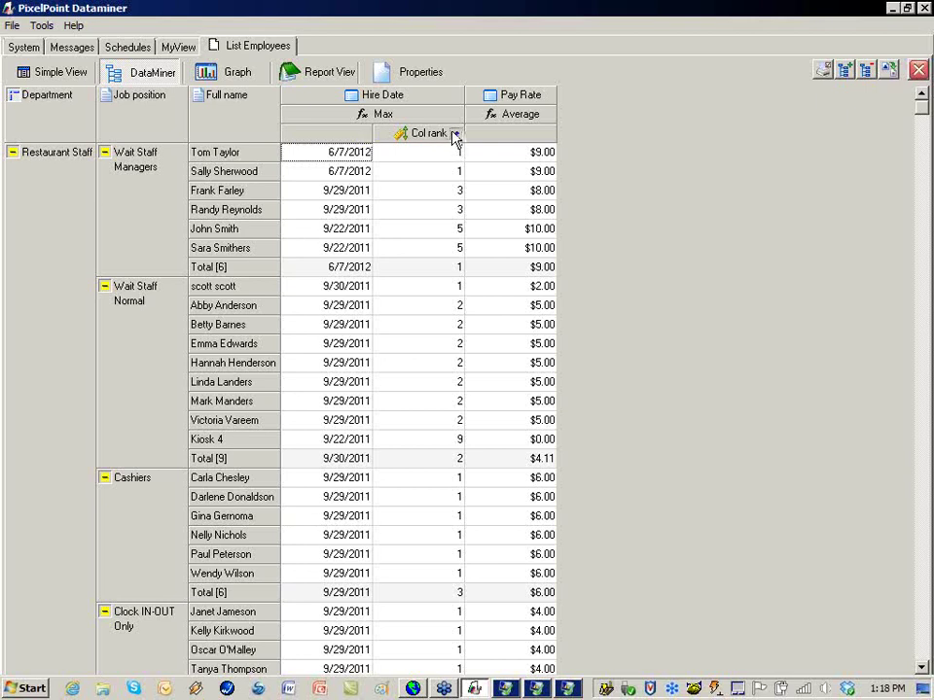
- Sort the grid ascending by the Hire Date column rank and add a % COL calculation to Pay Rate
{"action": "left_click", "coordinate": [434, 134]}
{"action": "left_click", "coordinate": [435, 133]}
{"action": "left_click", "coordinate": [435, 137]}
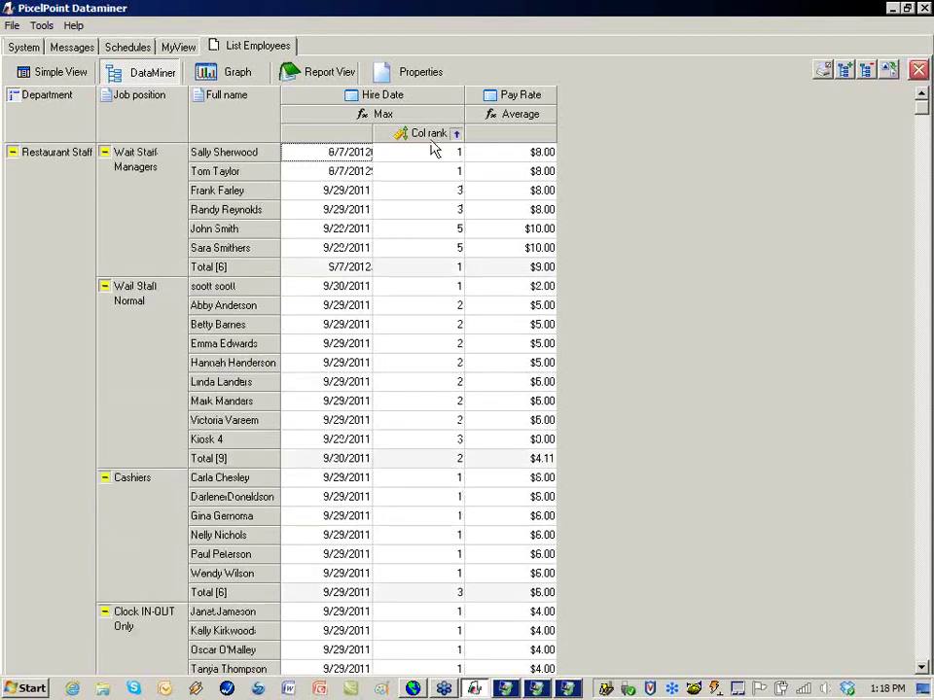
{"action": "left_click", "coordinate": [543, 121]}
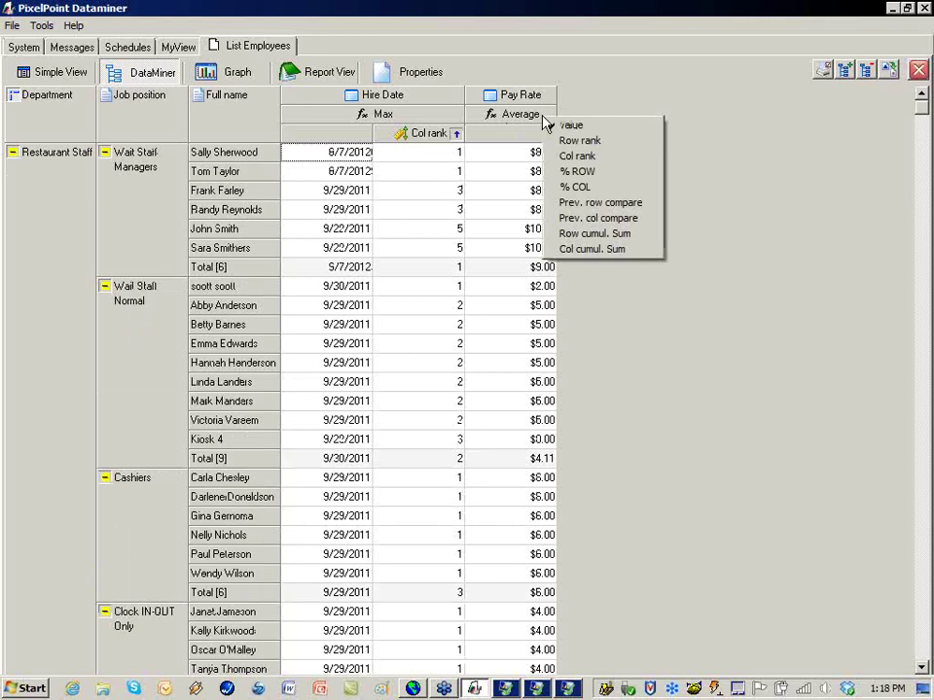
{"action": "left_click", "coordinate": [572, 188]}
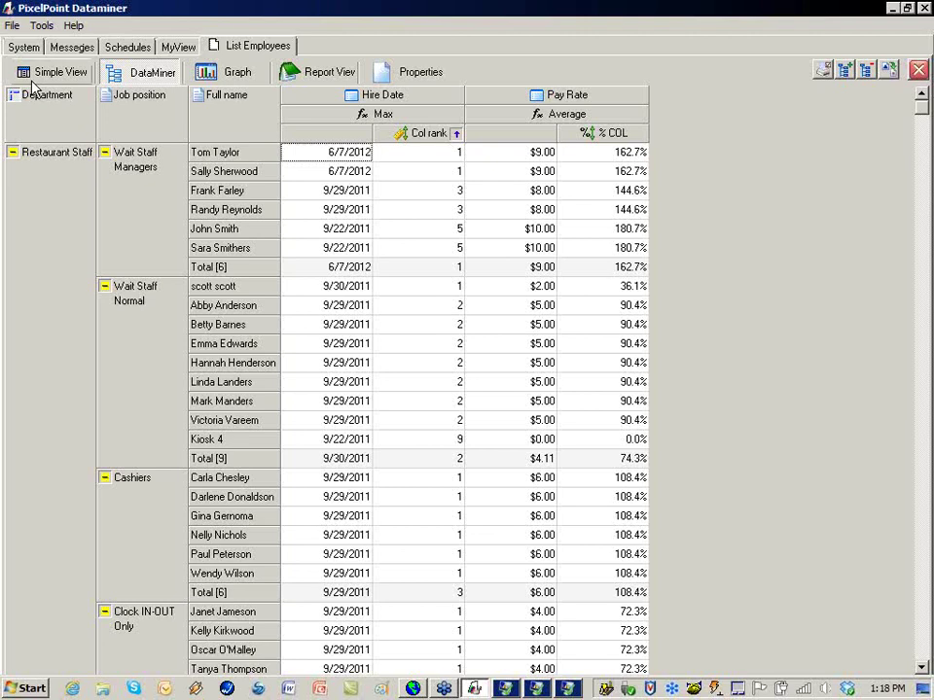
- Exit PixelPoint Dataminer and dismiss the DataMinerClient.exe error prompts without sending information
{"action": "left_click", "coordinate": [12, 25]}
{"action": "left_click", "coordinate": [24, 72]}
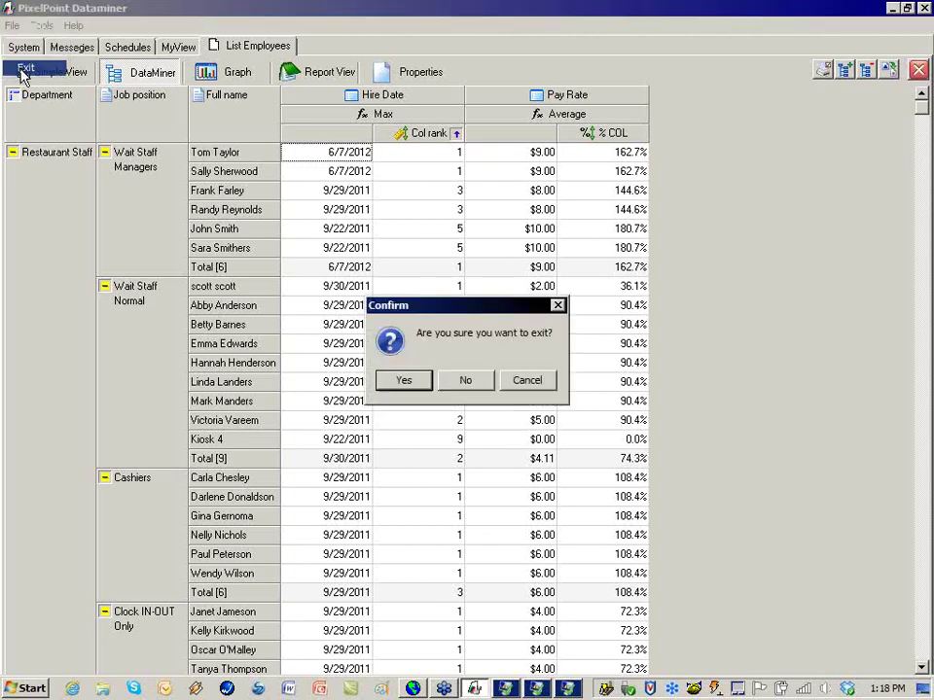
{"action": "left_click", "coordinate": [406, 381]}
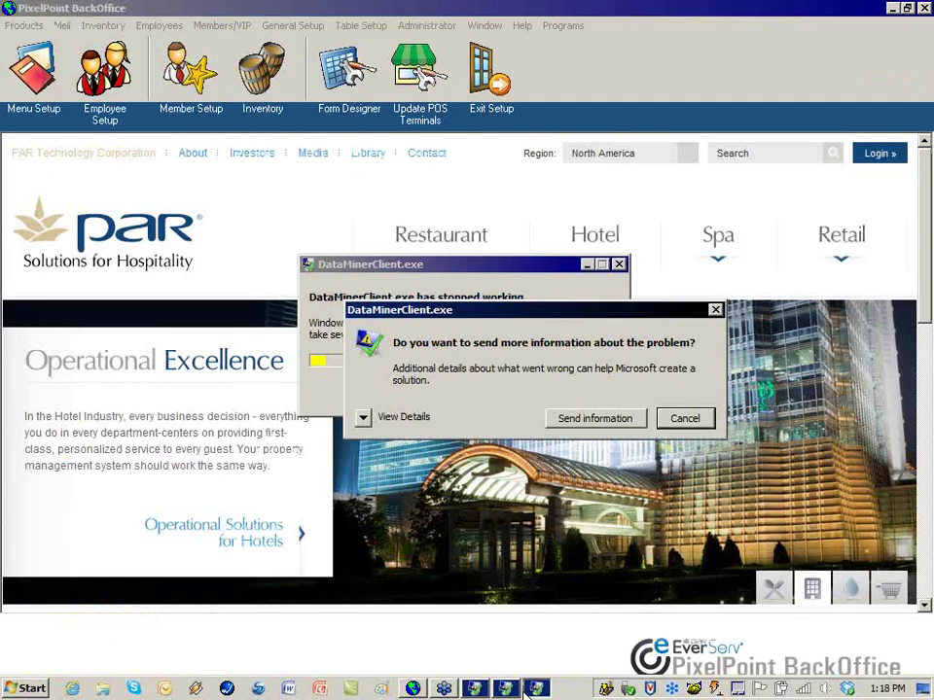
{"action": "left_click", "coordinate": [687, 418]}
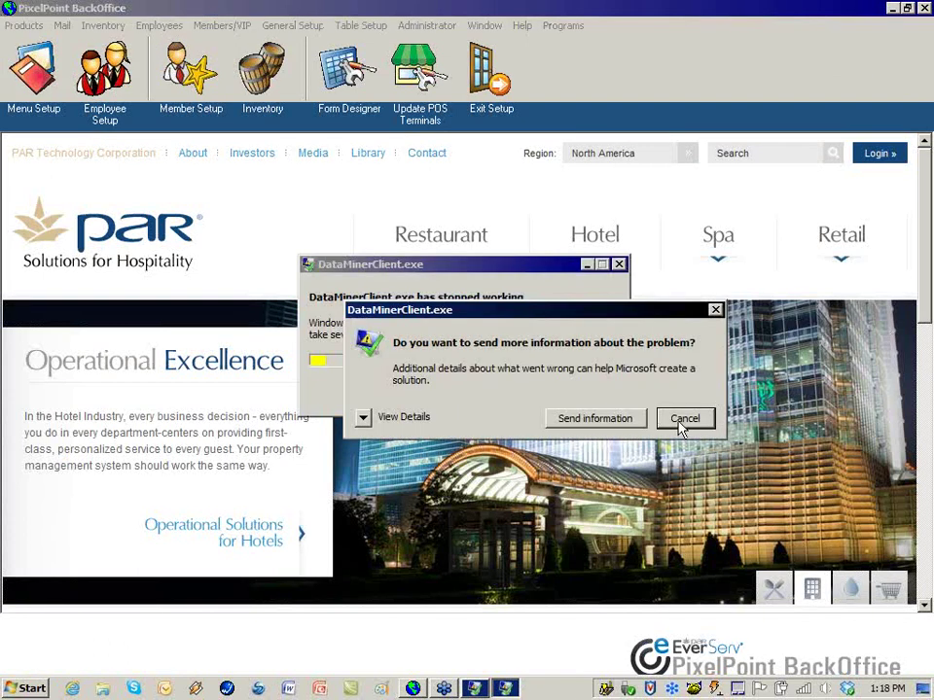
{"action": "left_click", "coordinate": [684, 417]}
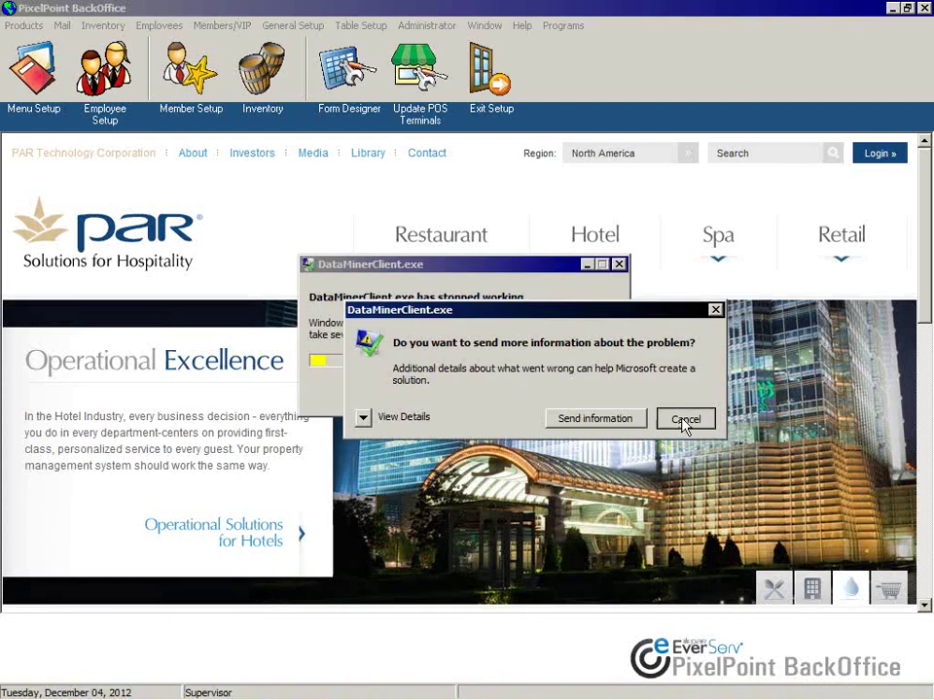
{"action": "left_click", "coordinate": [683, 417]}
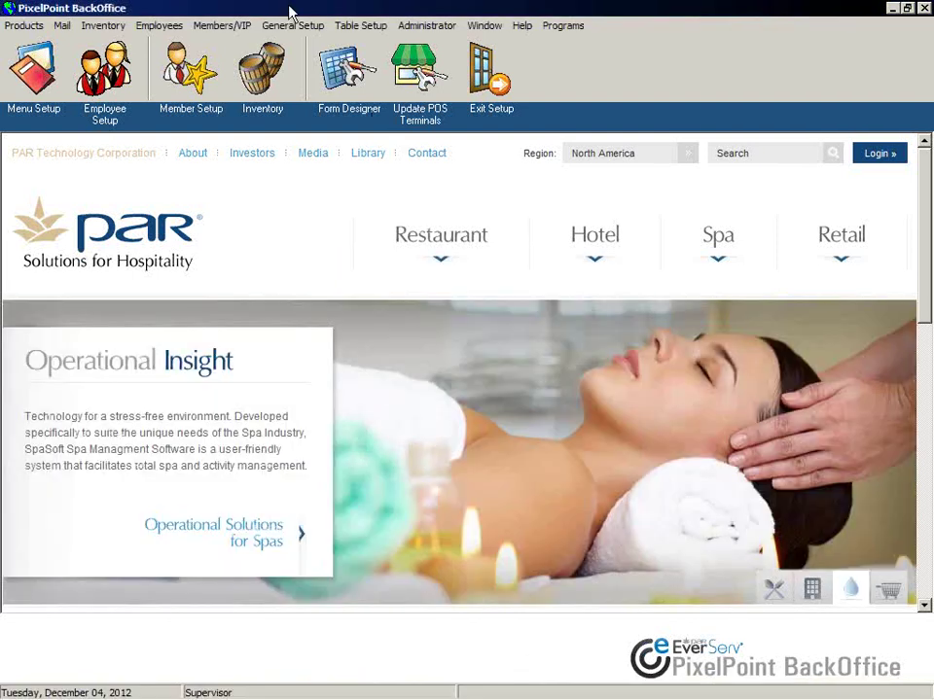
- Switch back into the DataMiner Client from PixelPoint BackOffice and open the Product report template in the shared Sales reports
{"action": "left_click", "coordinate": [293, 25]}
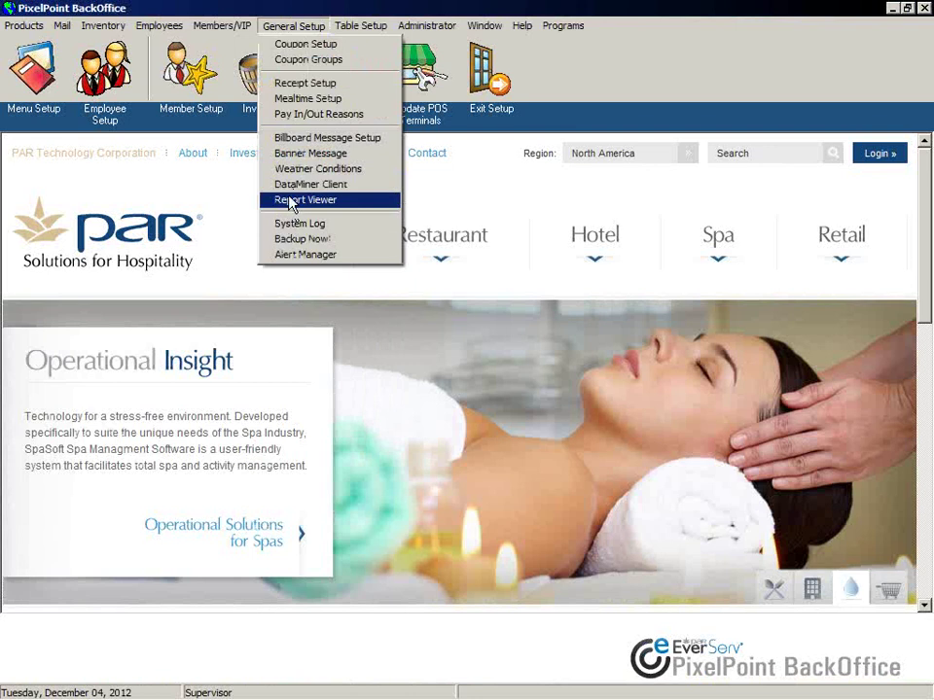
{"action": "left_click", "coordinate": [292, 184]}
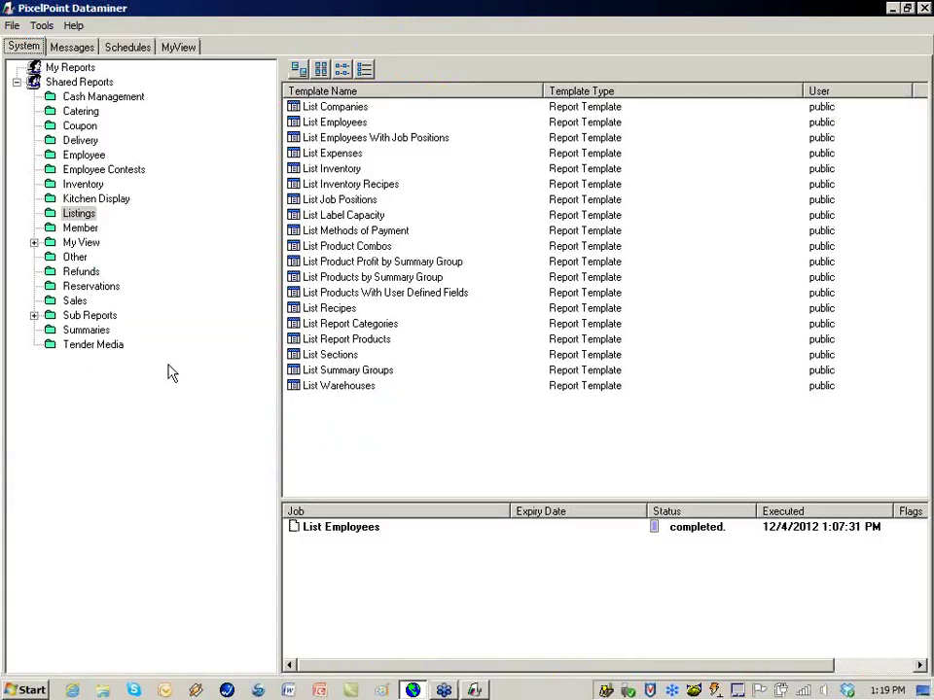
{"action": "left_click", "coordinate": [76, 301]}
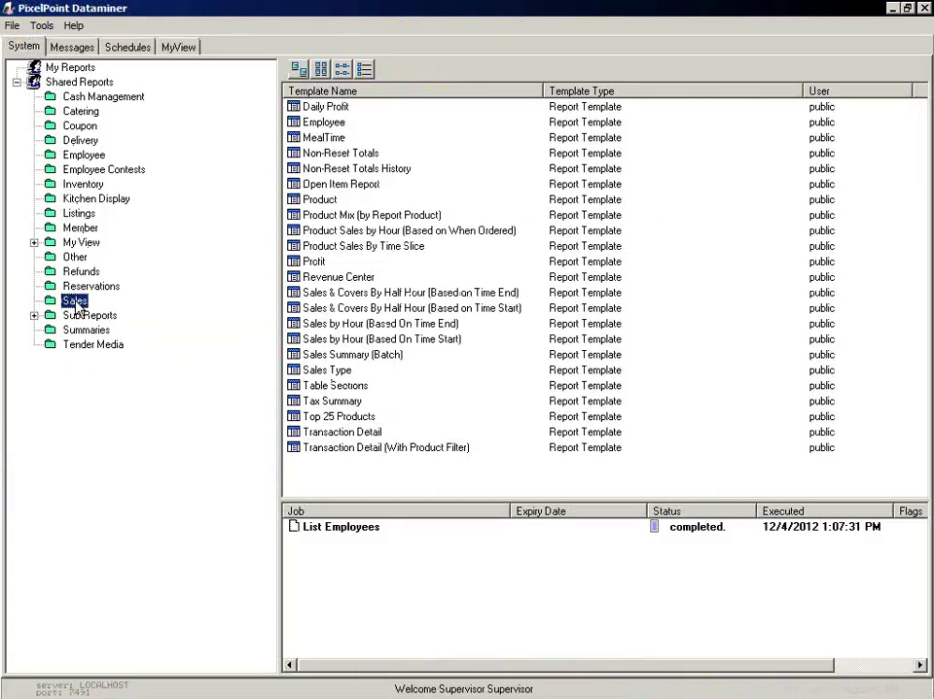
{"action": "double_click", "coordinate": [320, 203]}
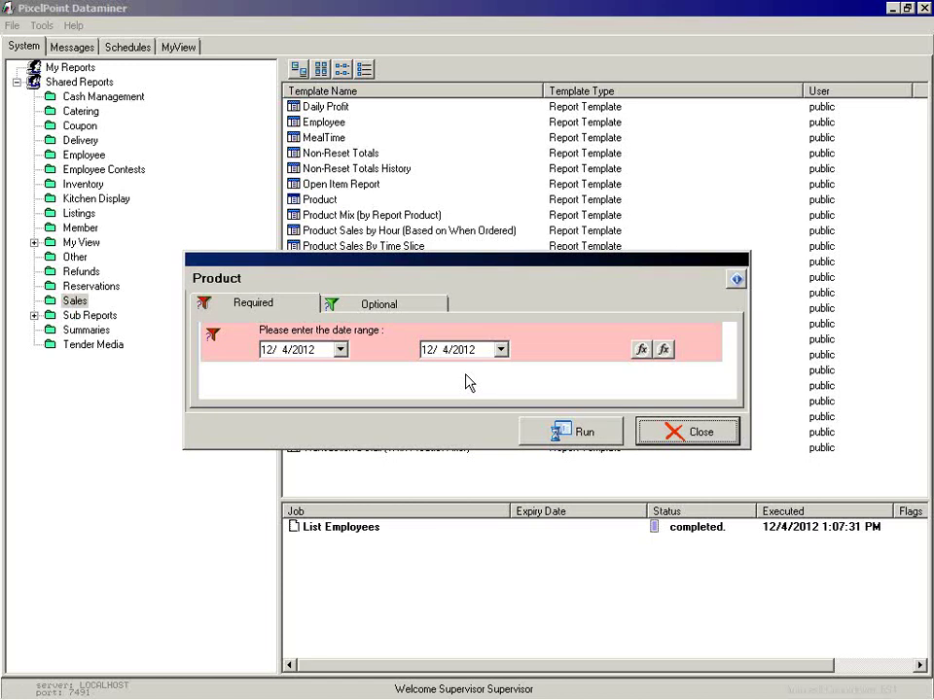
- Set the Product report's date range to 11/1/2012 through 12/4/2012 and review its optional filters
{"action": "left_click", "coordinate": [342, 350]}
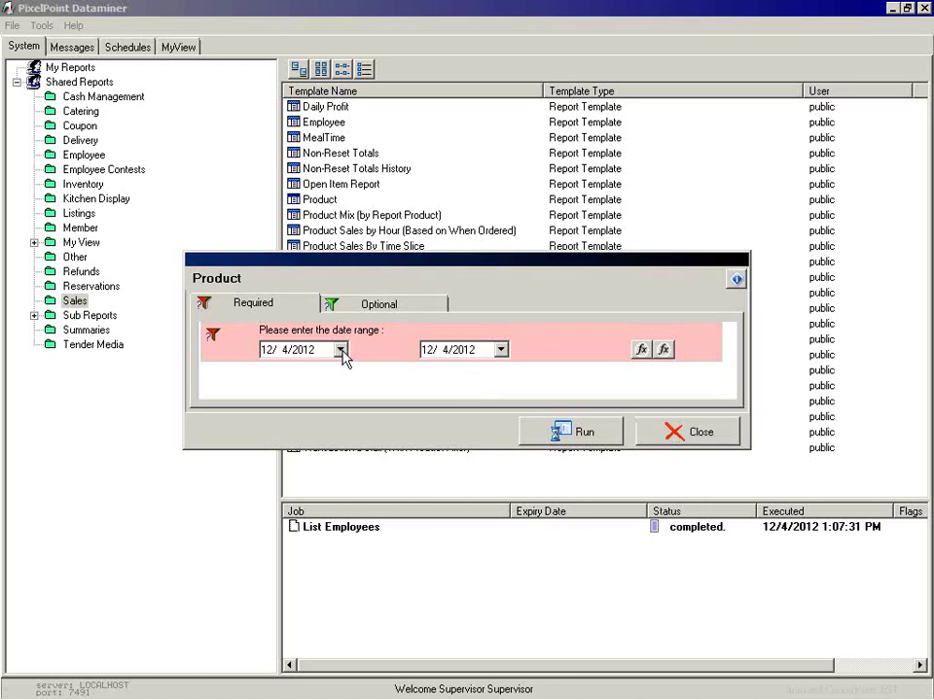
{"action": "left_click", "coordinate": [341, 350]}
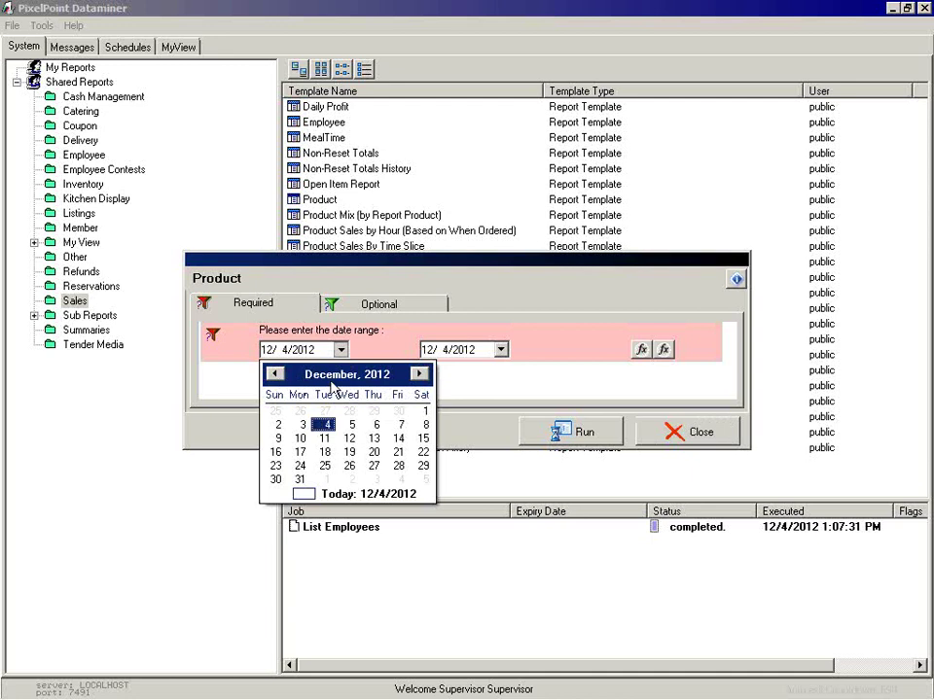
{"action": "left_click", "coordinate": [274, 375]}
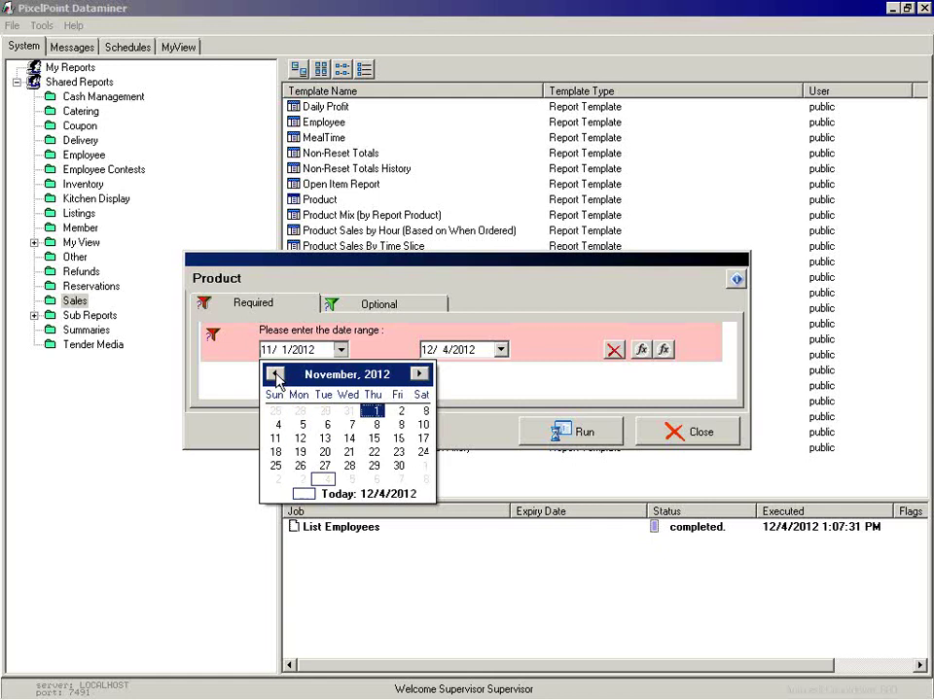
{"action": "left_click", "coordinate": [373, 411]}
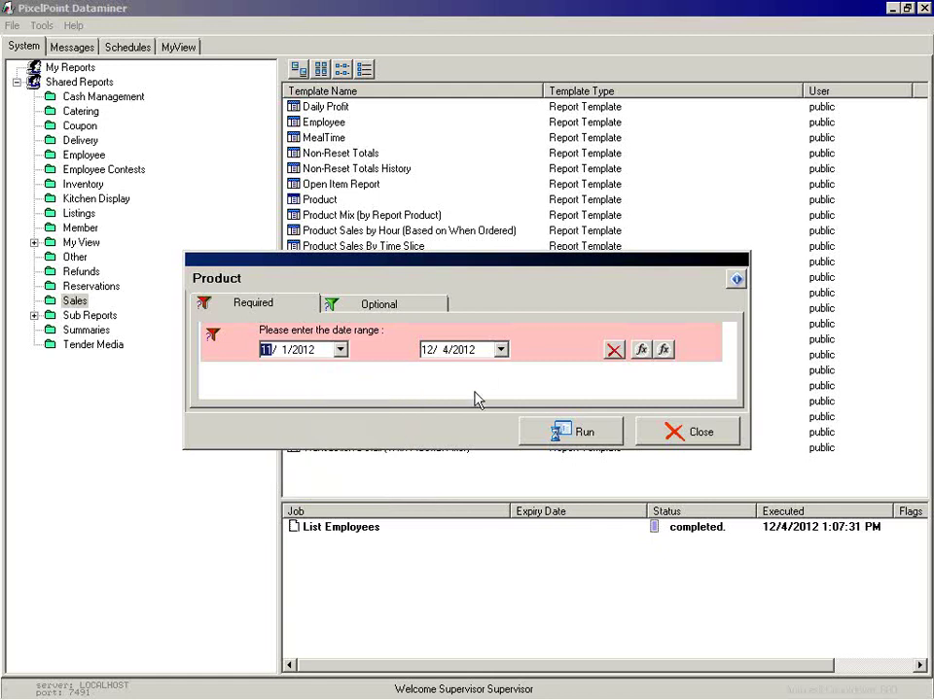
{"action": "left_click", "coordinate": [500, 349]}
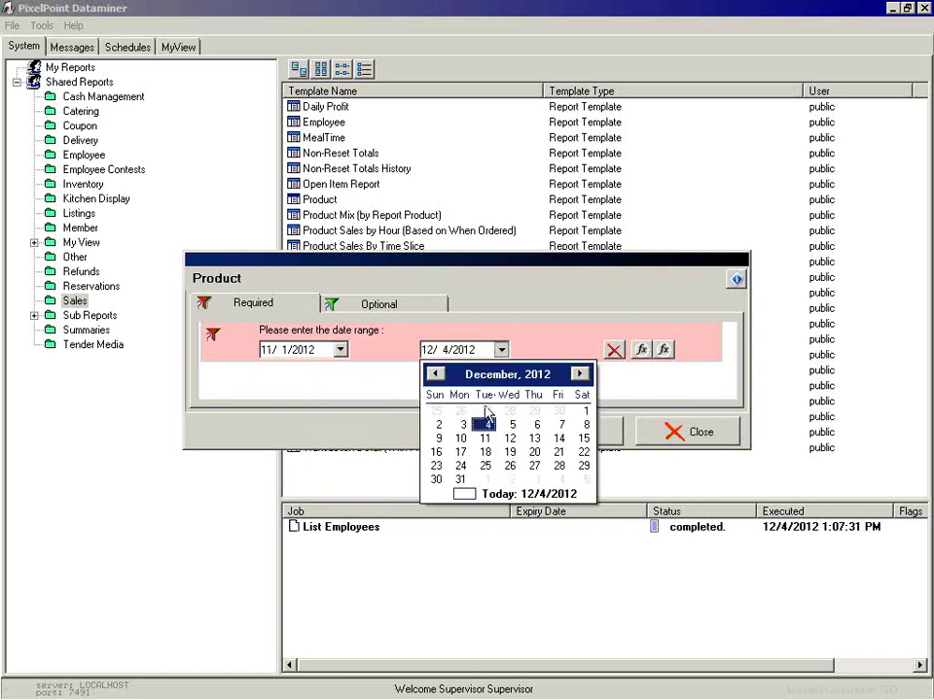
{"action": "left_click", "coordinate": [486, 427]}
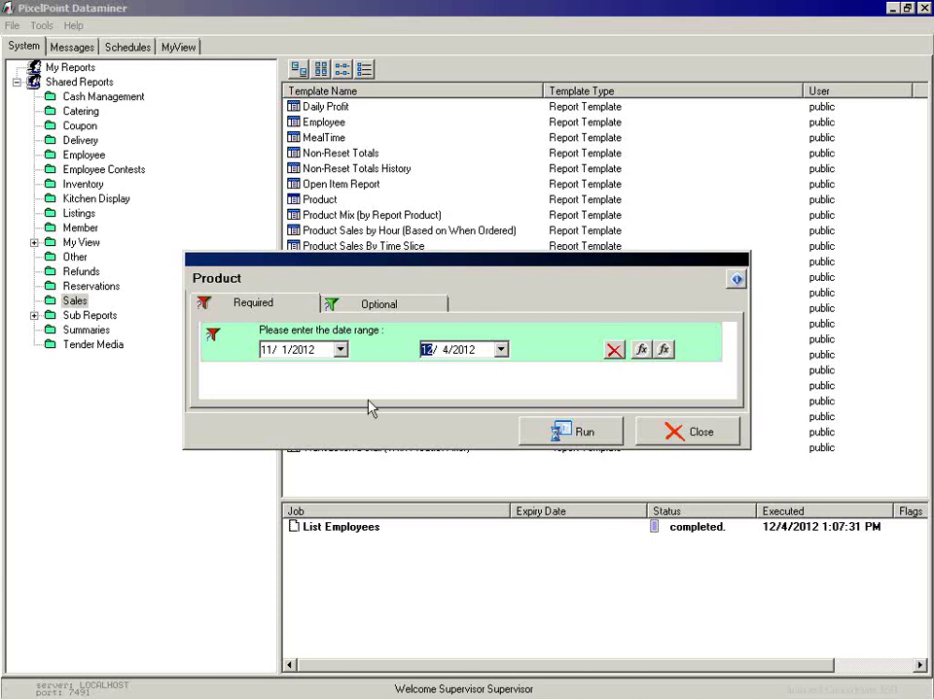
{"action": "left_click", "coordinate": [373, 309]}
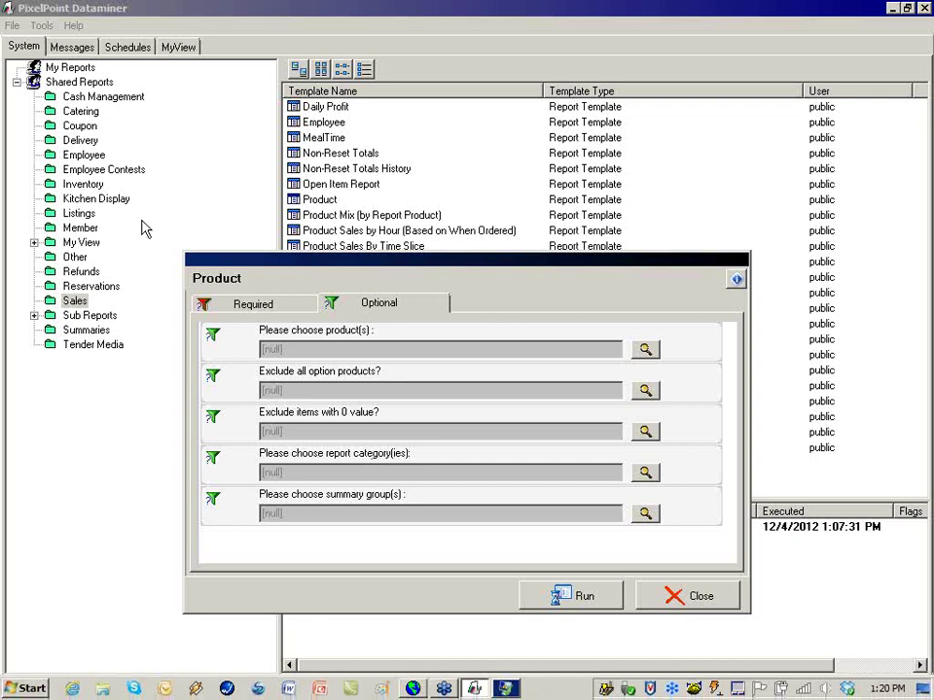
{"action": "left_click", "coordinate": [252, 306]}
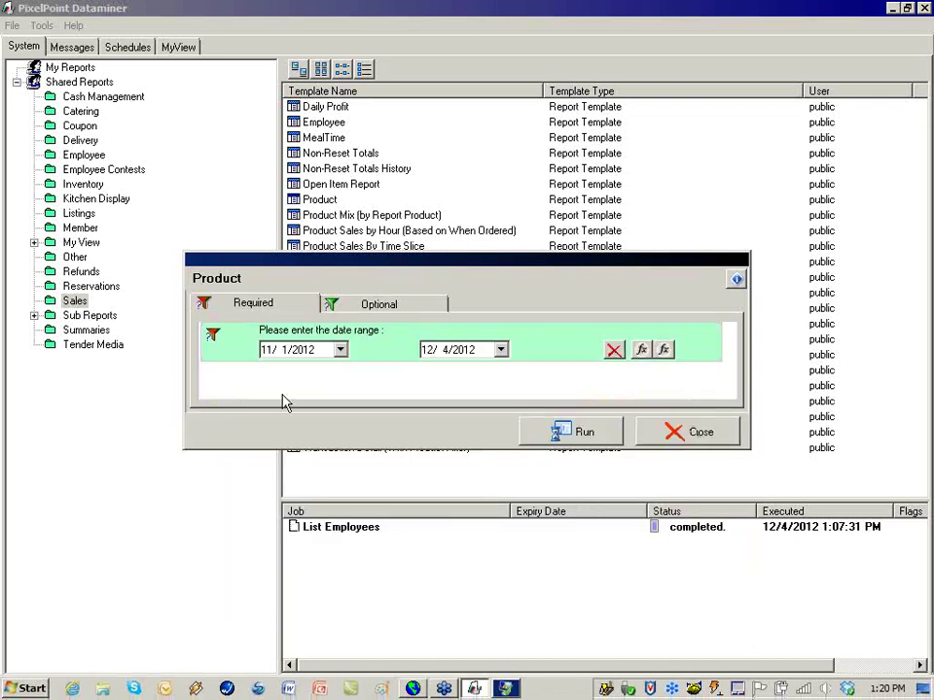
- Apply a formula to the start date that calculates it as the begin of day with an offset of -7
{"action": "left_click", "coordinate": [641, 351]}
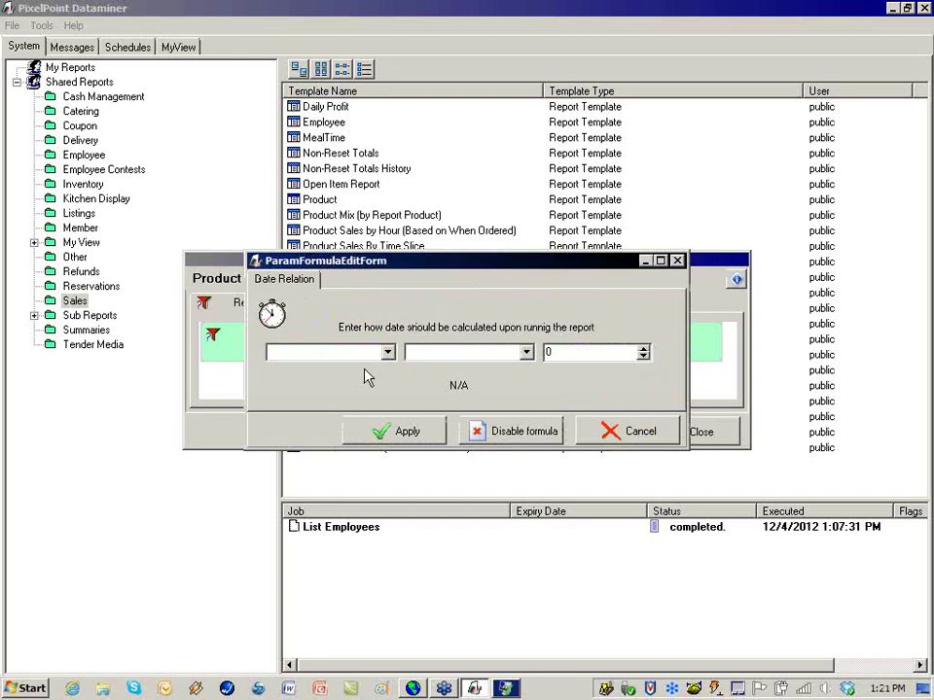
{"action": "left_click", "coordinate": [388, 353]}
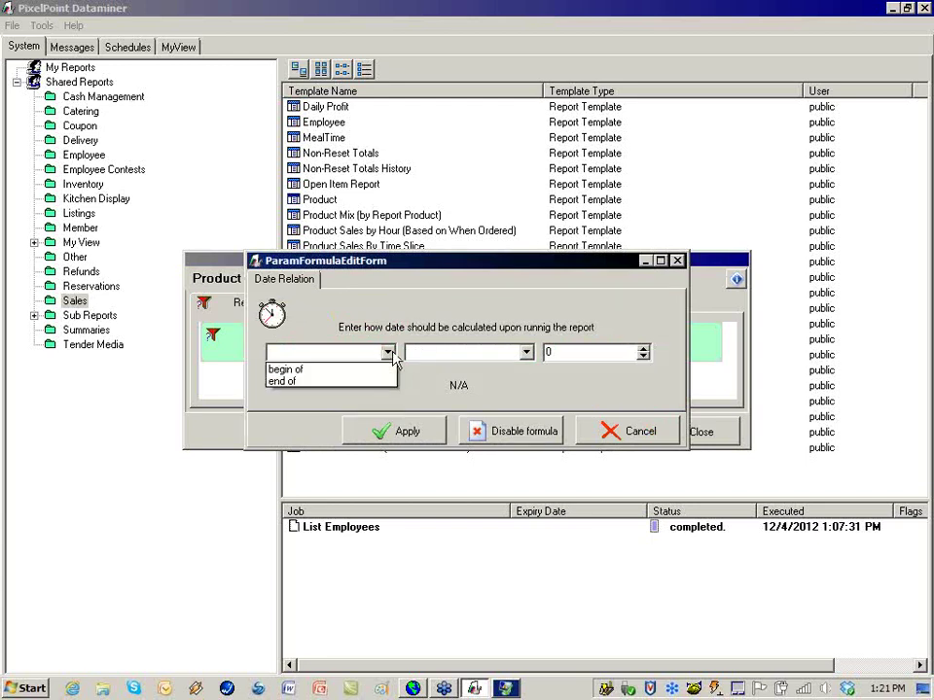
{"action": "left_click", "coordinate": [292, 369]}
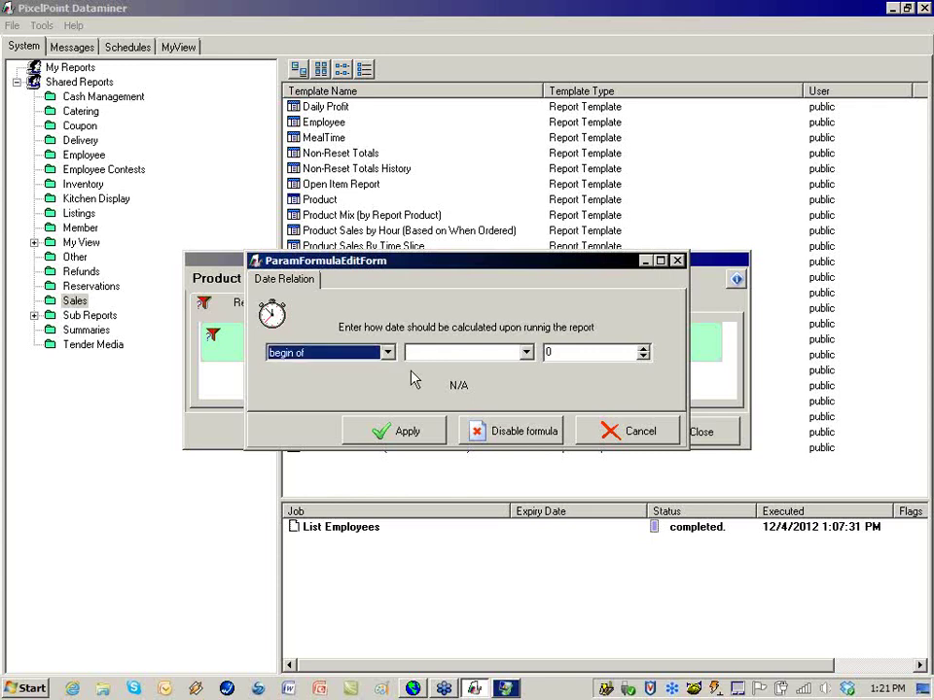
{"action": "left_click", "coordinate": [436, 356]}
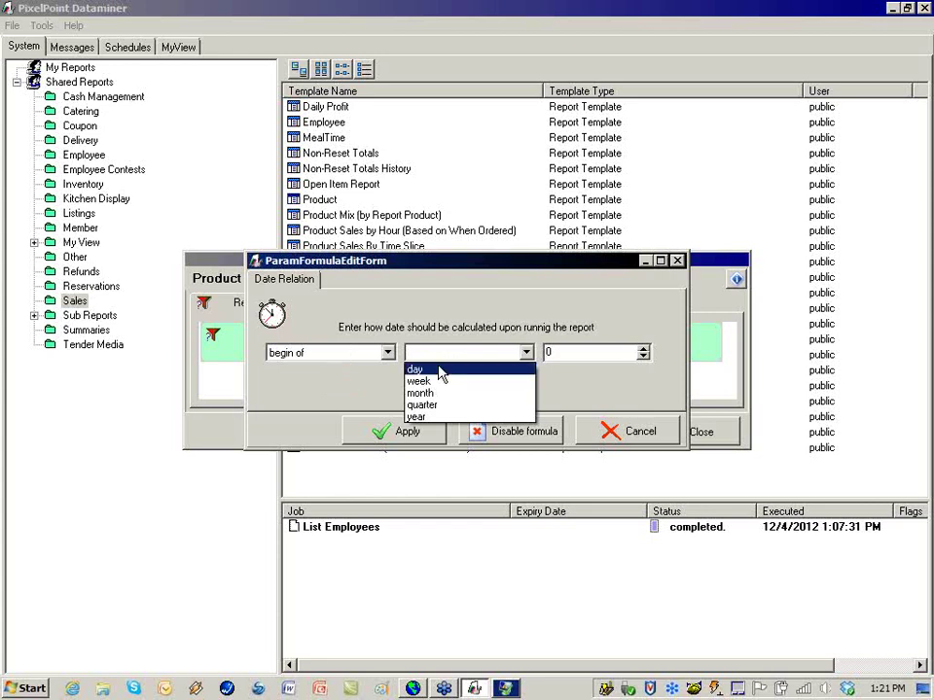
{"action": "left_click", "coordinate": [438, 372]}
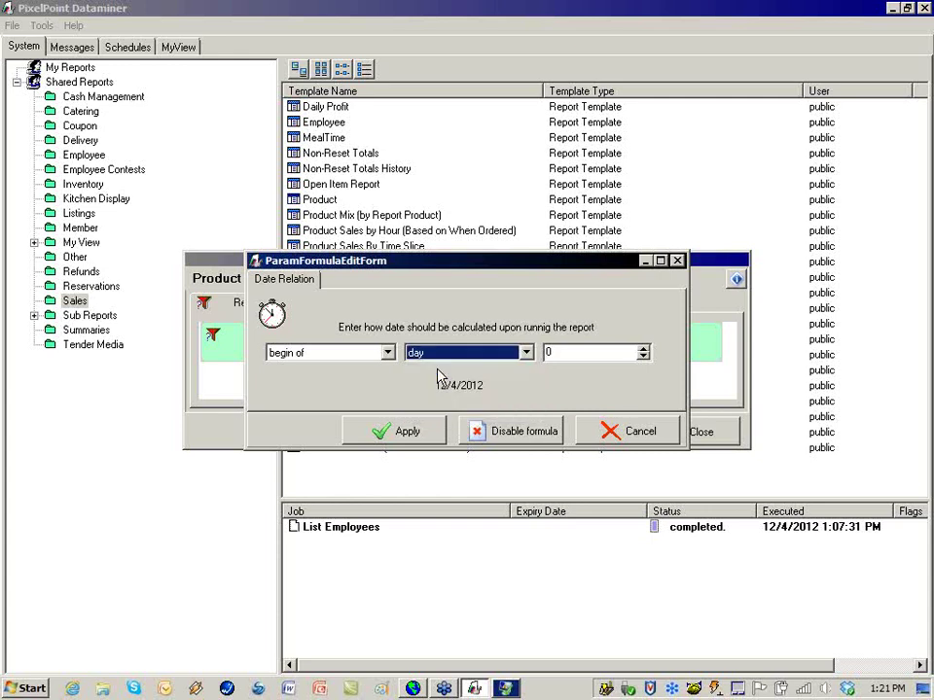
{"action": "left_click", "coordinate": [644, 358]}
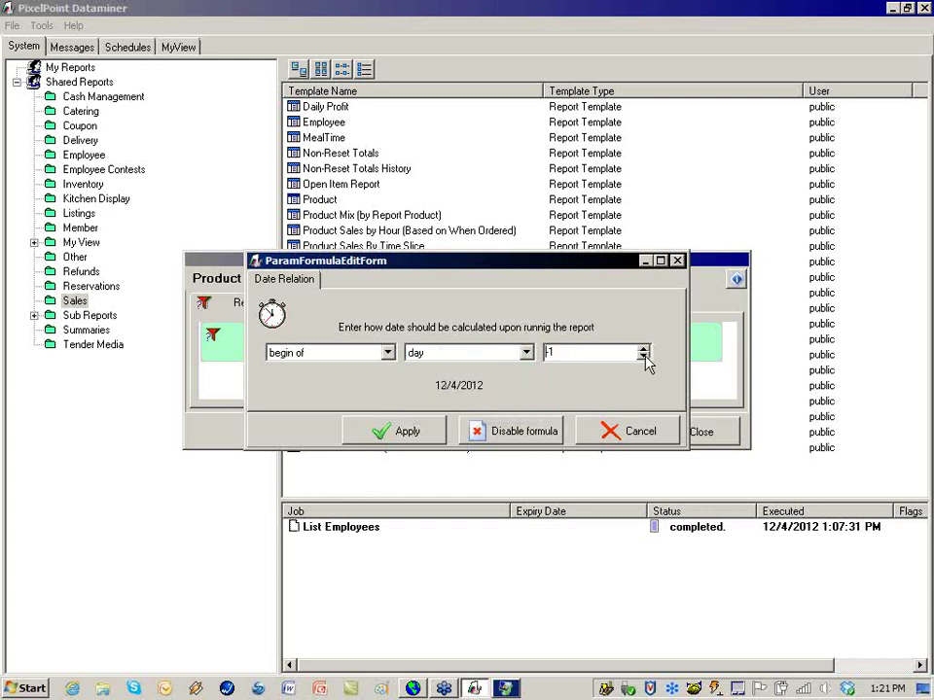
{"action": "left_click", "coordinate": [644, 358]}
{"action": "left_click", "coordinate": [643, 357]}
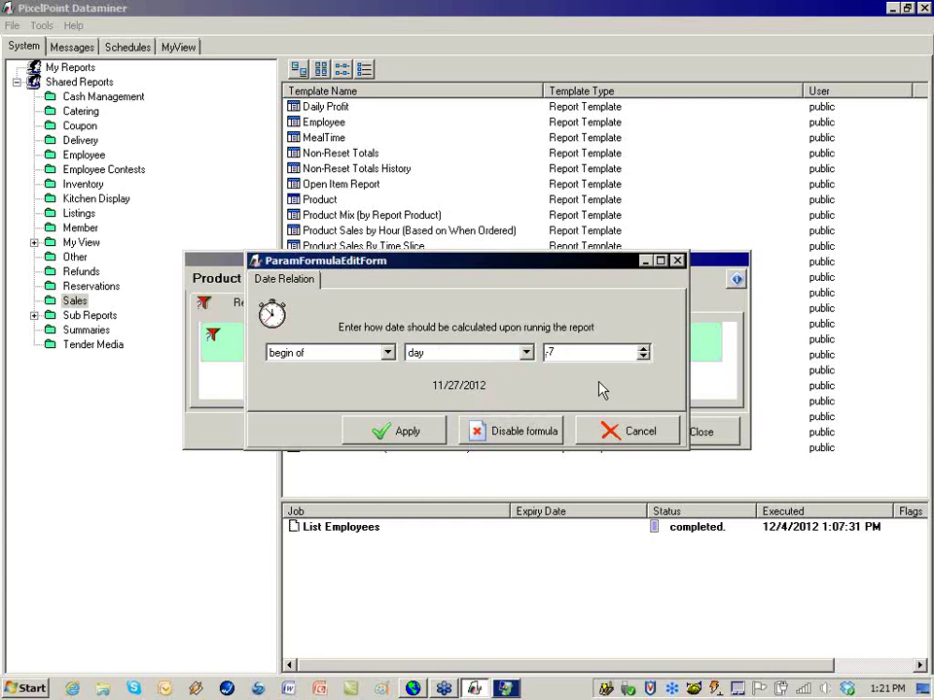
{"action": "left_click", "coordinate": [415, 431]}
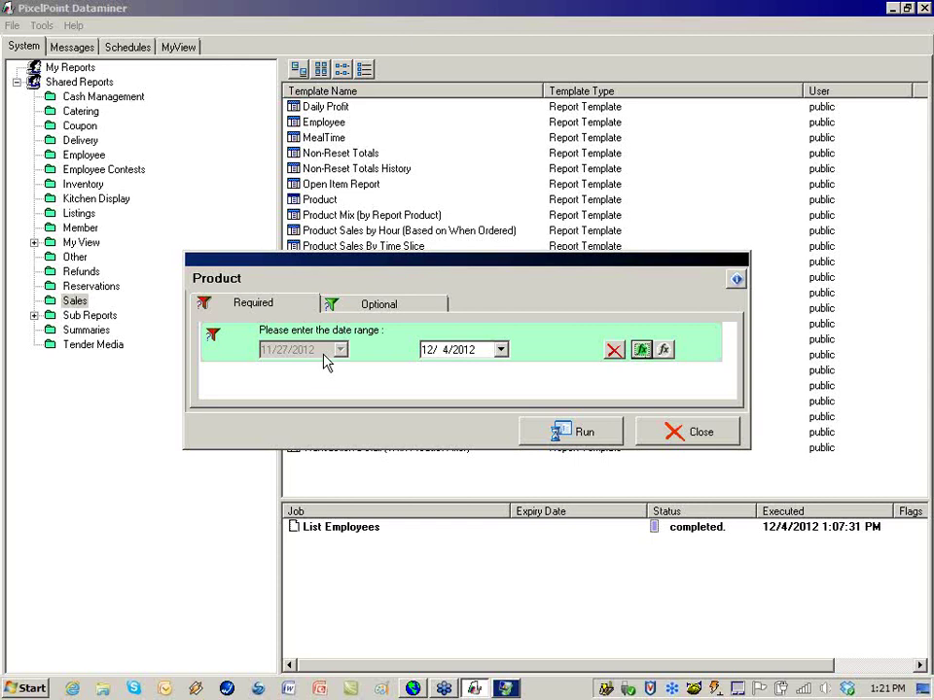
{"action": "left_click", "coordinate": [663, 351]}
{"action": "left_click", "coordinate": [388, 353]}
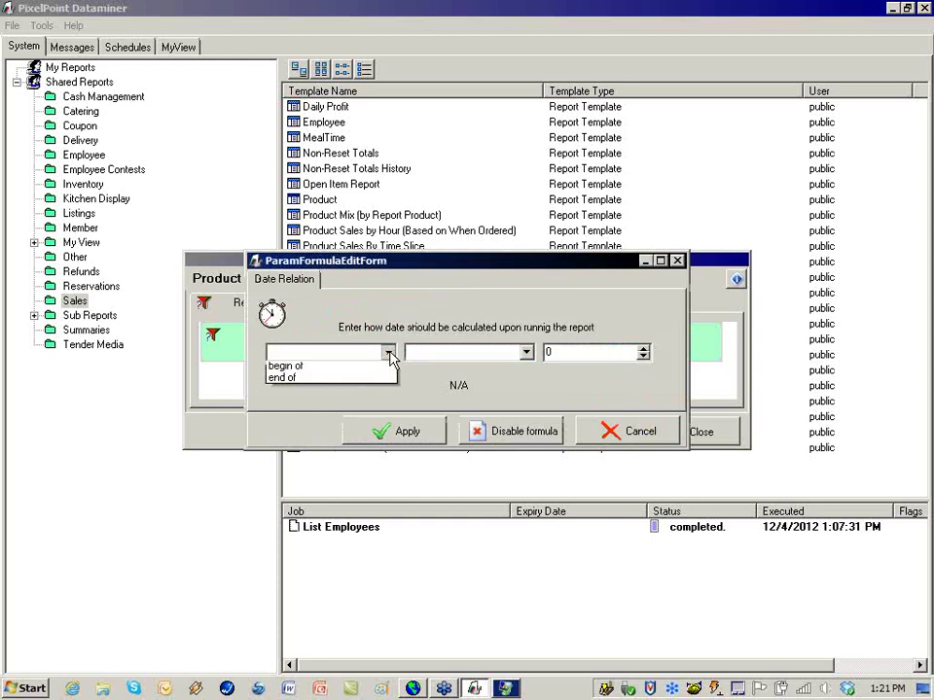
{"action": "left_click", "coordinate": [292, 378]}
{"action": "left_click", "coordinate": [525, 353]}
{"action": "left_click", "coordinate": [490, 378]}
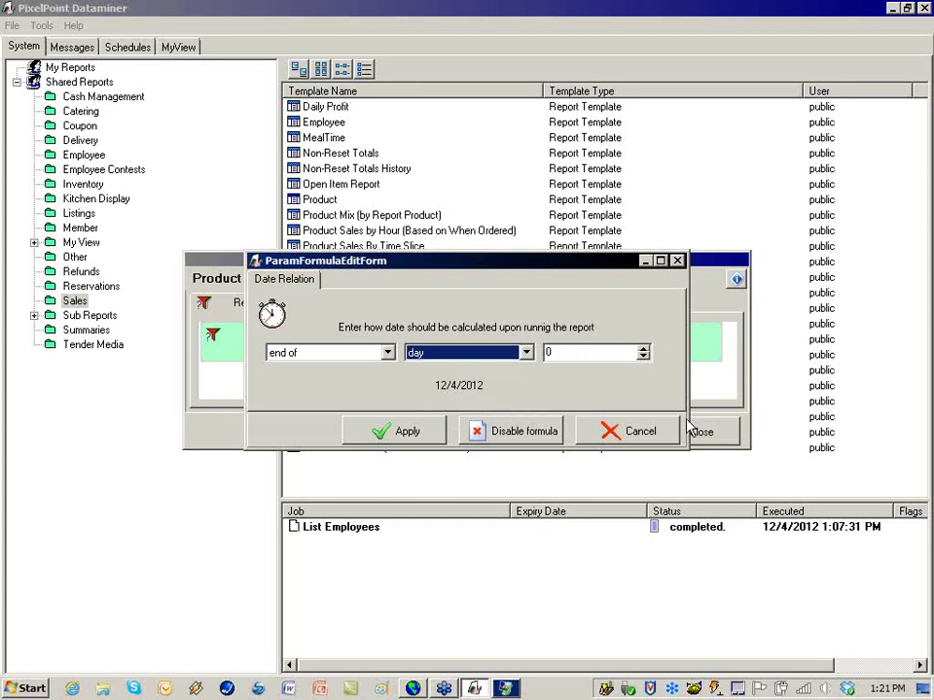
{"action": "left_click", "coordinate": [610, 428]}
- Disable the date formula applied to the start date of the Product report
{"action": "left_click", "coordinate": [641, 350]}
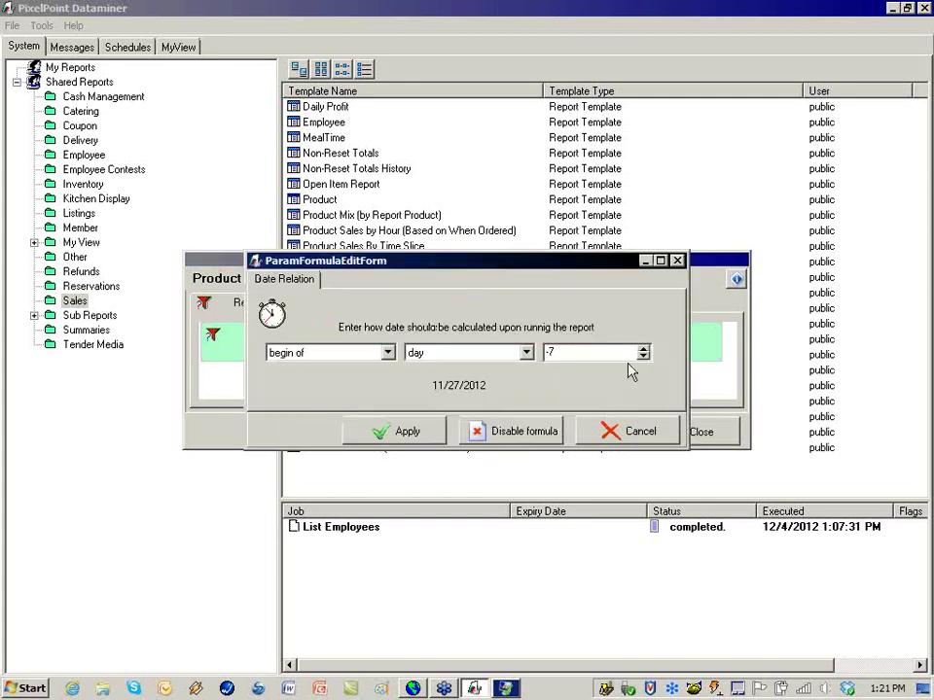
{"action": "left_click", "coordinate": [598, 429]}
{"action": "left_click", "coordinate": [641, 353]}
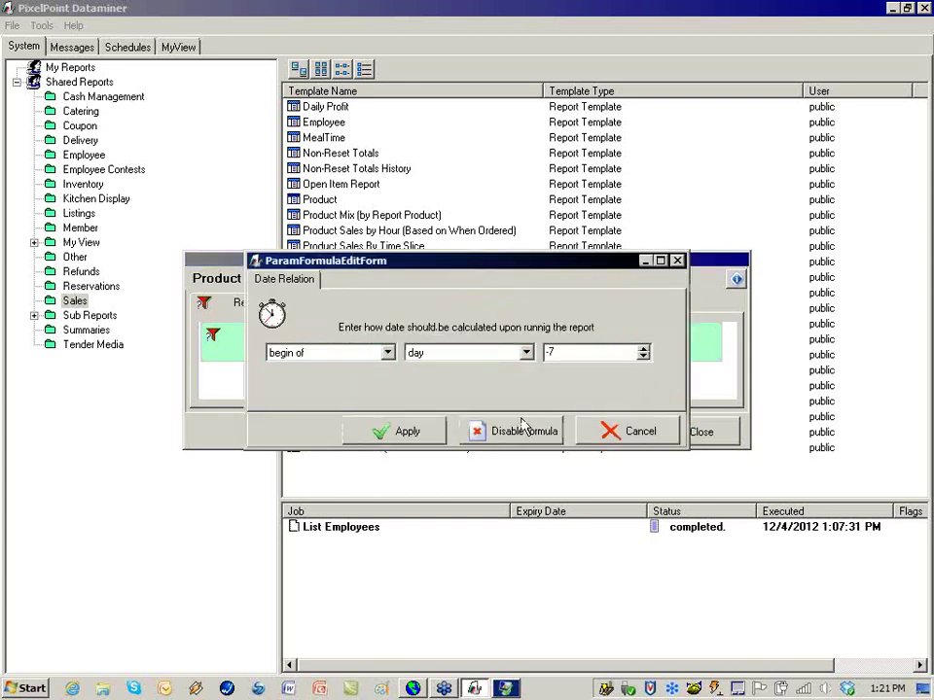
{"action": "left_click", "coordinate": [513, 428]}
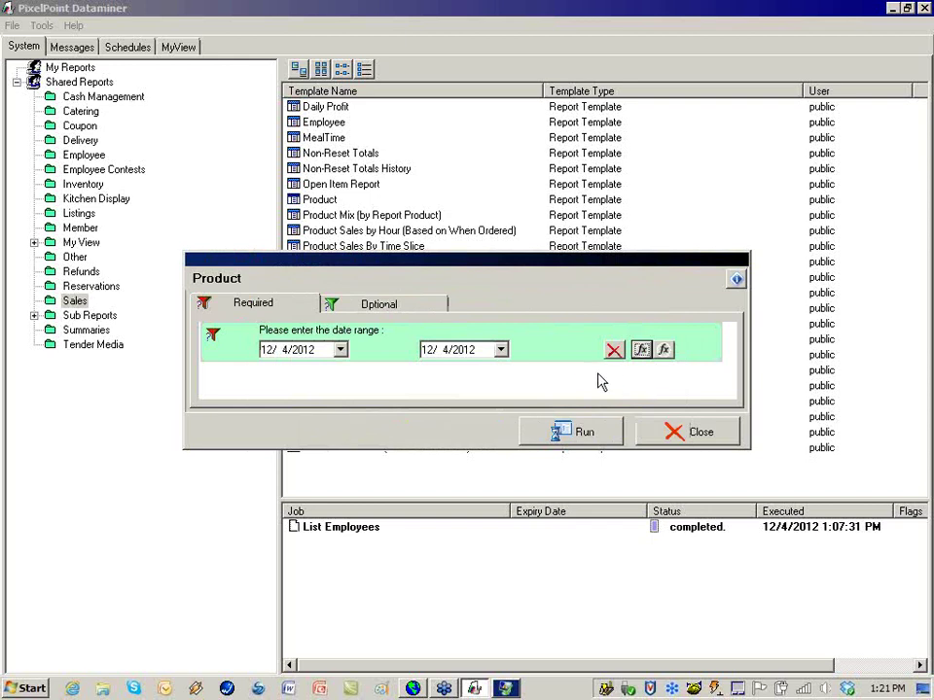
- Set the start date to 11/1/2012 and run the Product report
{"action": "left_click", "coordinate": [340, 351]}
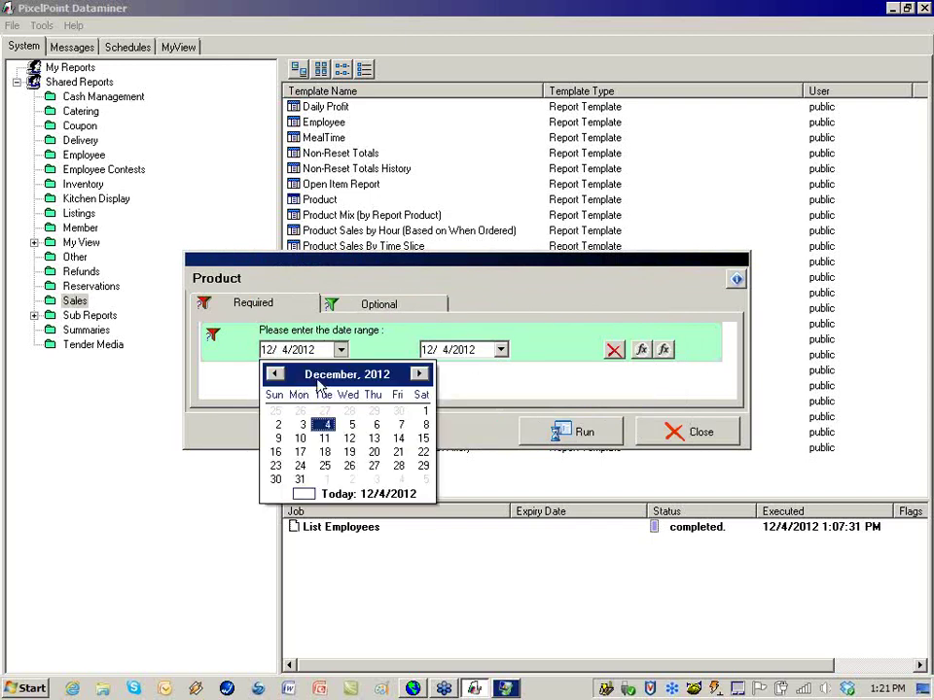
{"action": "left_click", "coordinate": [278, 375]}
{"action": "left_click", "coordinate": [376, 413]}
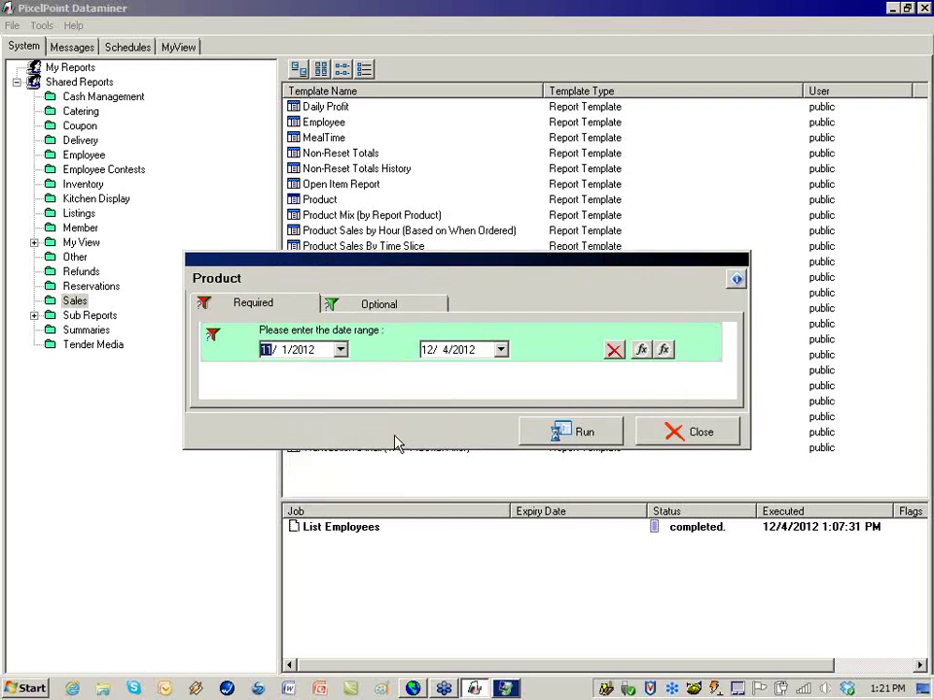
{"action": "left_click", "coordinate": [570, 436]}
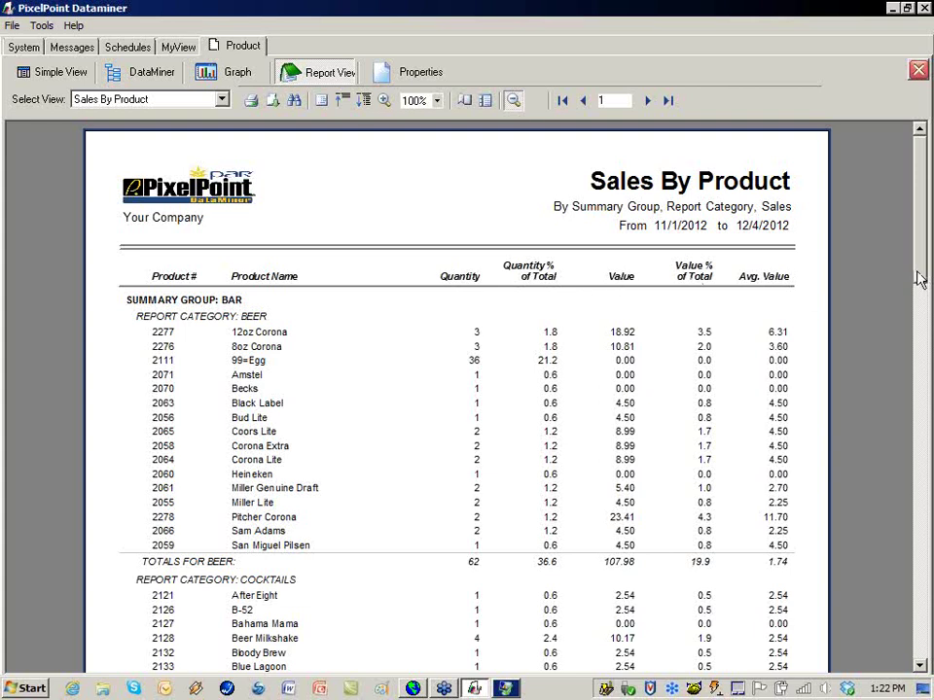
- Look over the Sales By Product report and display its Quantity graph as a horizontal bar chart
{"action": "mouse_move", "coordinate": [919, 278]}
{"action": "left_mouse_down"}
{"action": "mouse_move", "coordinate": [929, 487]}
{"action": "mouse_move", "coordinate": [919, 288]}
{"action": "left_mouse_up"}
{"action": "left_click", "coordinate": [231, 78]}
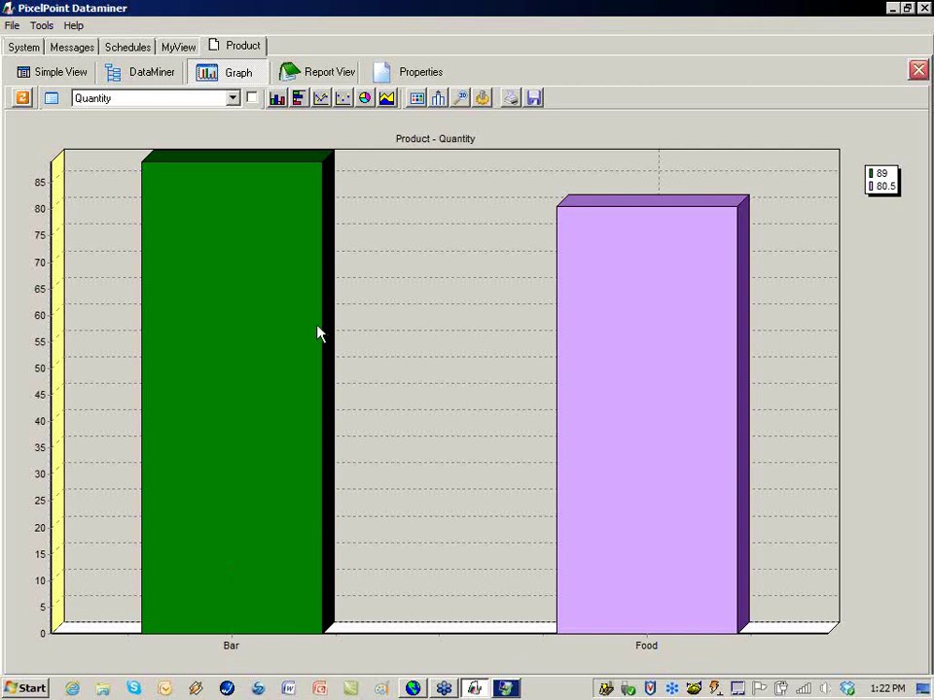
{"action": "left_click", "coordinate": [299, 98]}
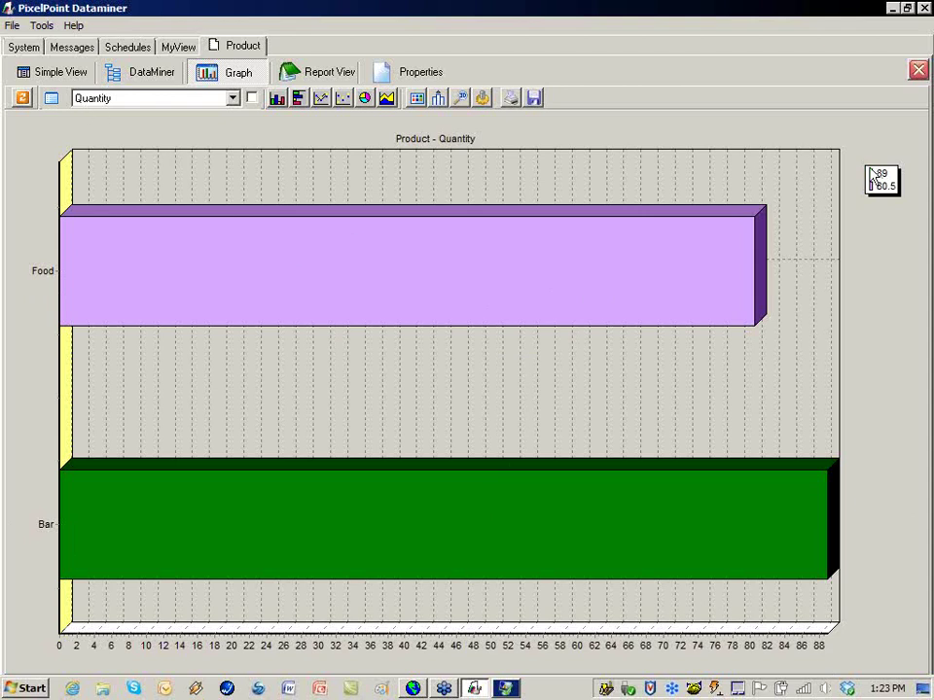
- Graph the Product report by Value, try the area chart type, and return to horizontal bars
{"action": "left_click", "coordinate": [233, 100]}
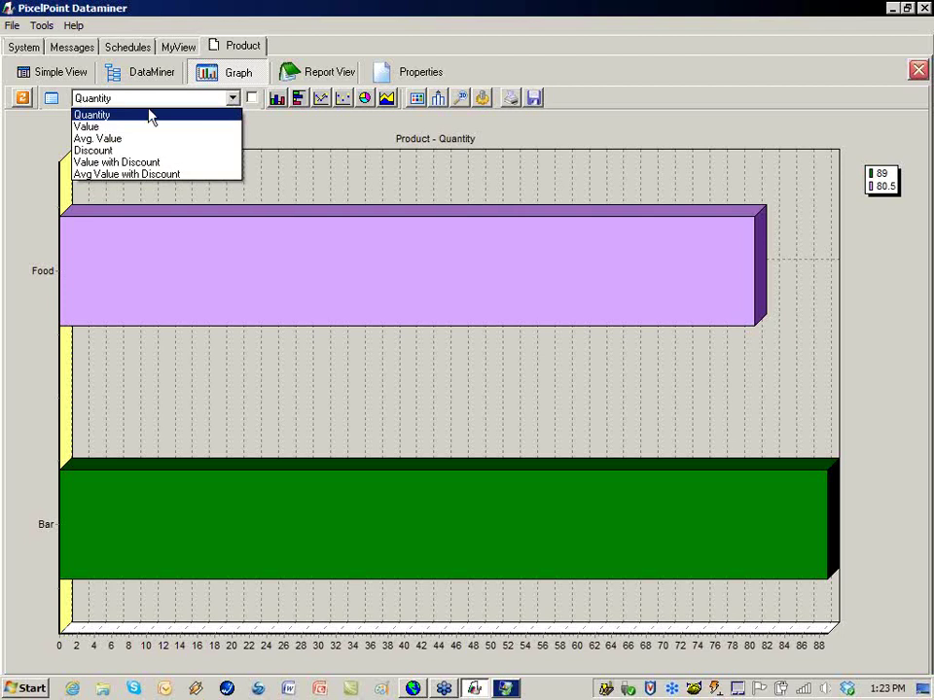
{"action": "left_click", "coordinate": [116, 129]}
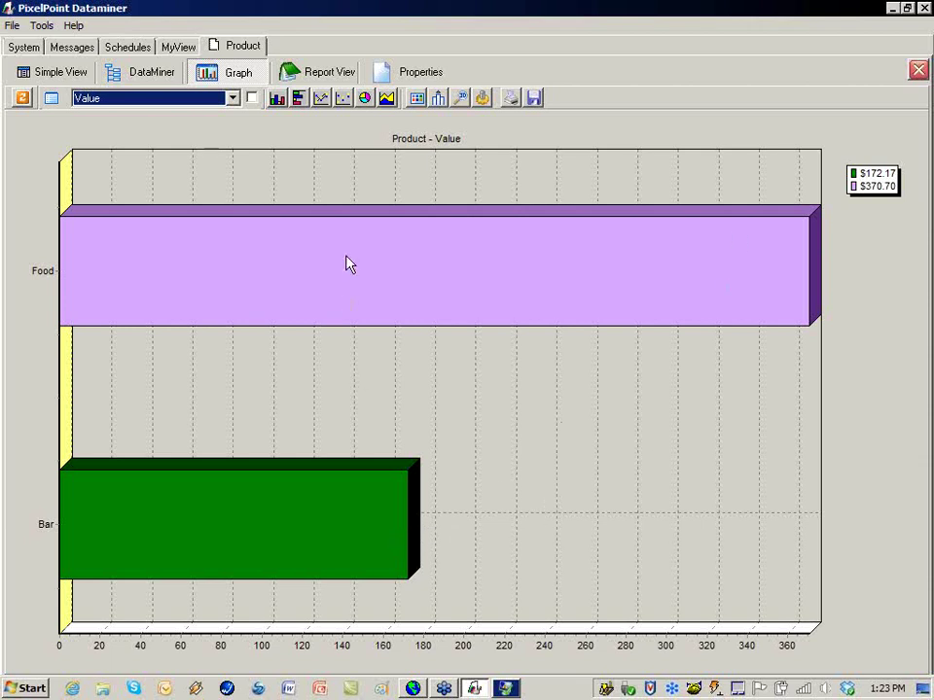
{"action": "left_click", "coordinate": [365, 98]}
{"action": "left_click", "coordinate": [386, 98]}
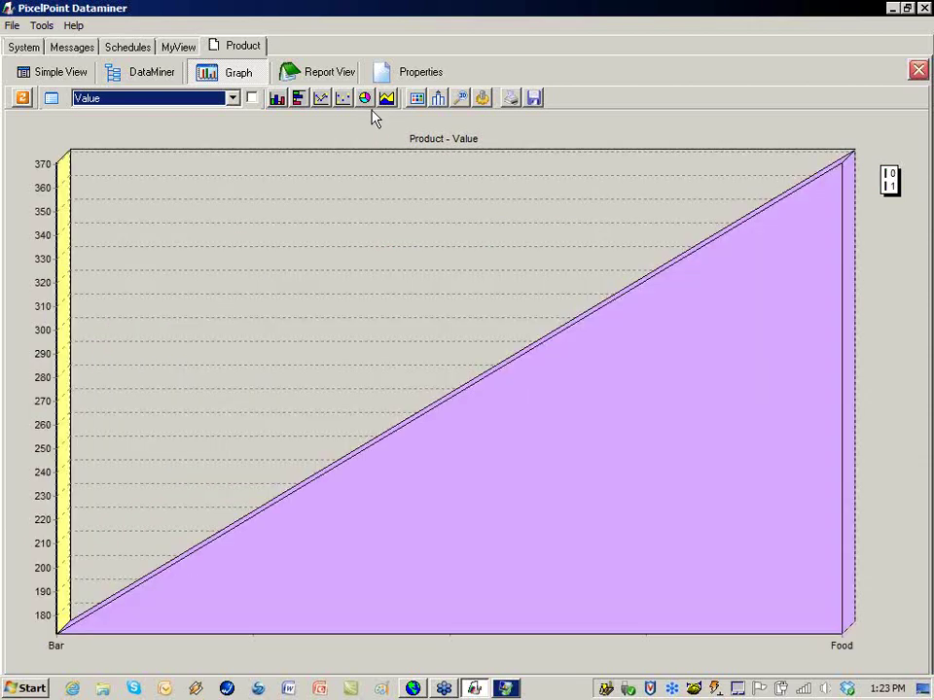
{"action": "left_click", "coordinate": [298, 99]}
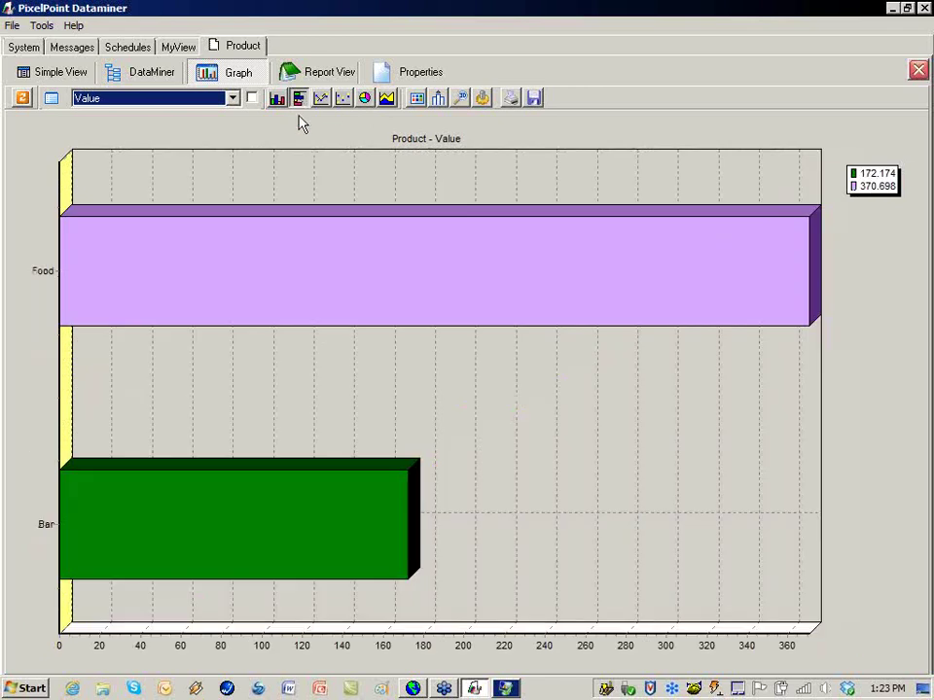
{"action": "left_click", "coordinate": [232, 98]}
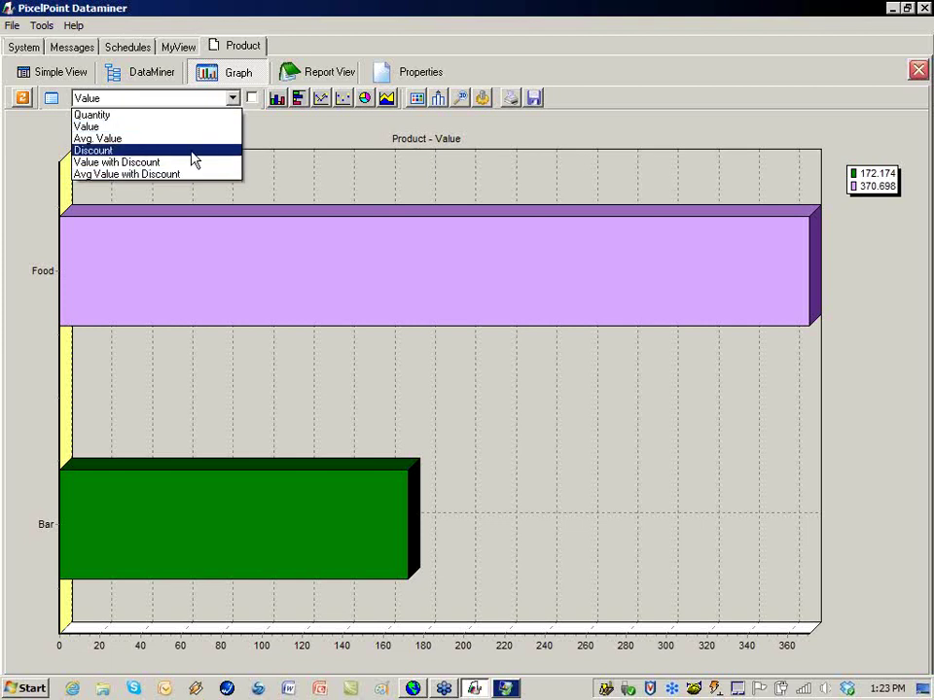
{"action": "left_click", "coordinate": [283, 137]}
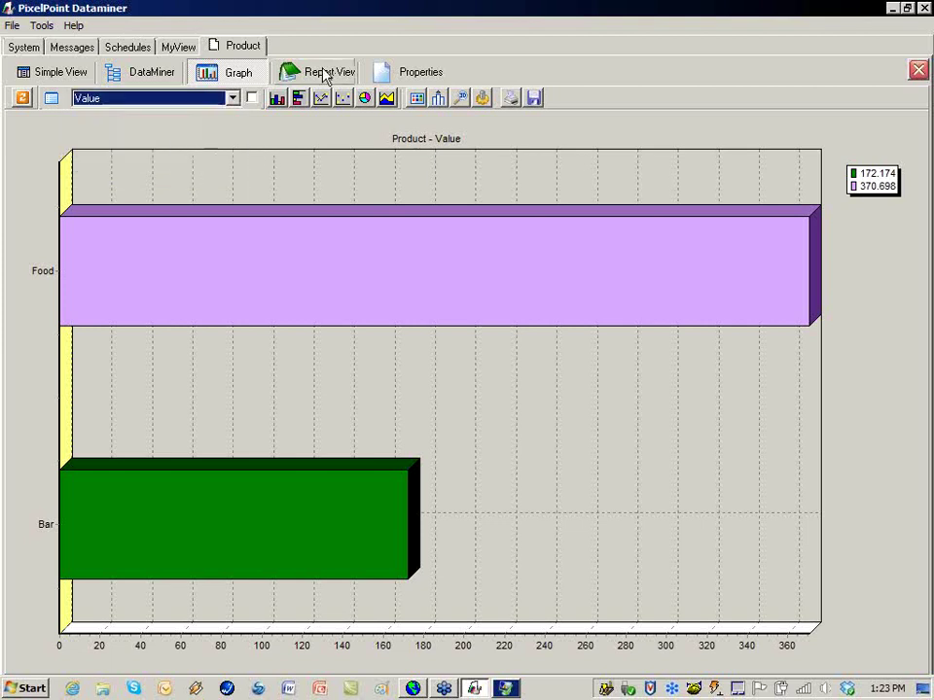
- View the Product report as Sales By Report Category and Sales By Summary Group, and reselect Sales By Report Category
{"action": "left_click", "coordinate": [324, 73]}
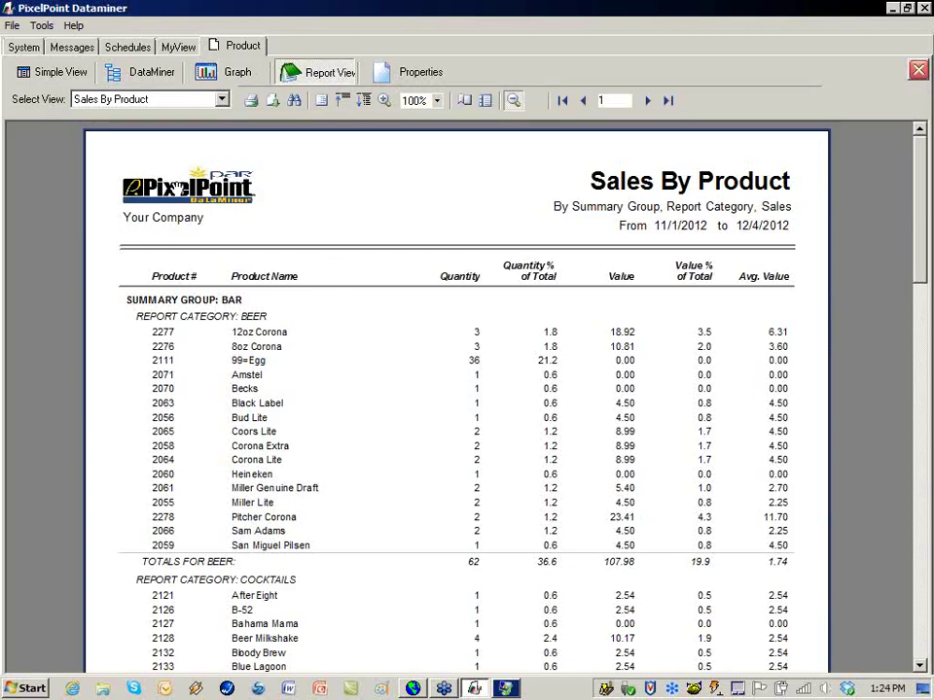
{"action": "left_click", "coordinate": [221, 100]}
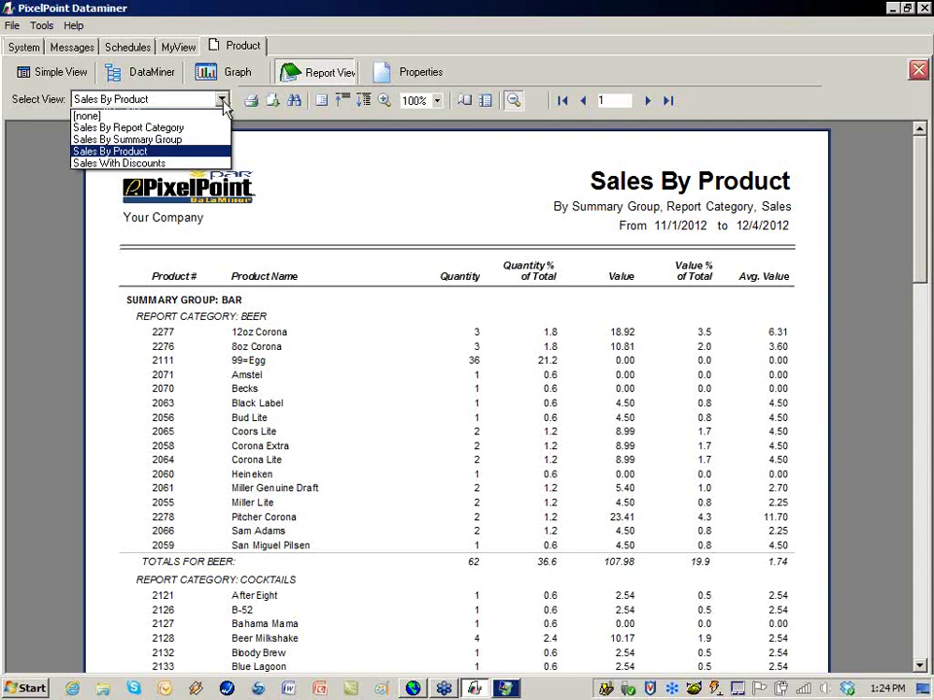
{"action": "left_click", "coordinate": [169, 130]}
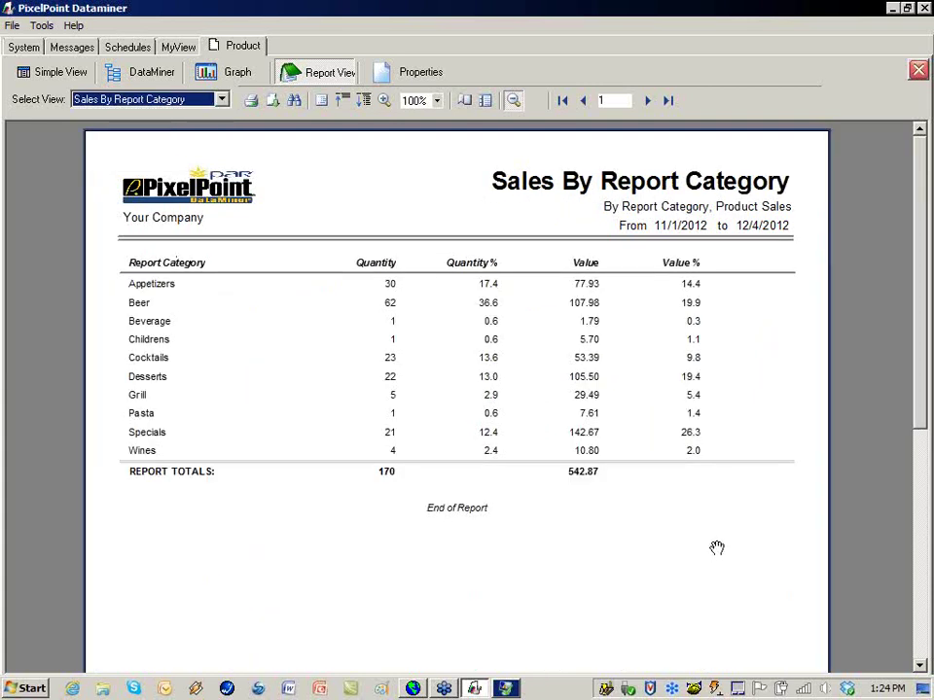
{"action": "left_click", "coordinate": [220, 101]}
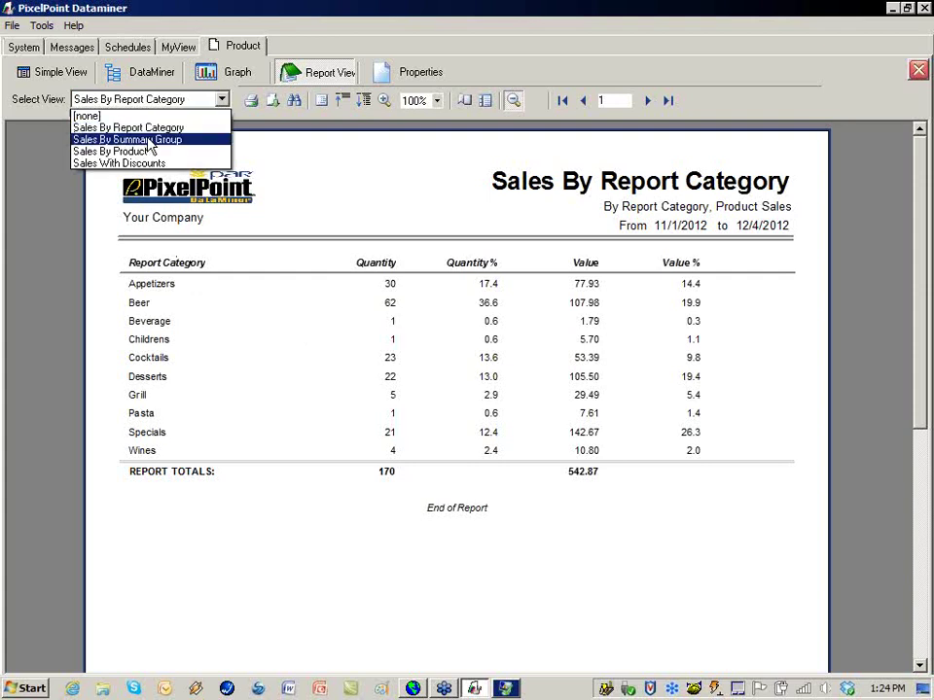
{"action": "left_click", "coordinate": [149, 140]}
{"action": "left_click", "coordinate": [221, 101]}
{"action": "left_click", "coordinate": [185, 127]}
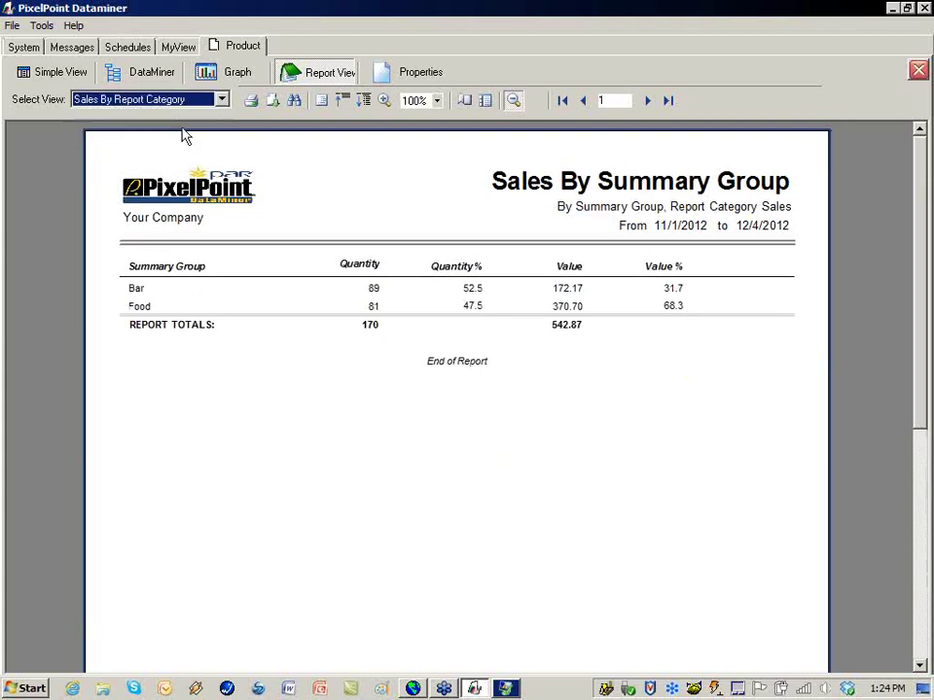
- Display the Product report's Avg. Value graph as a horizontal bar chart
{"action": "left_click", "coordinate": [237, 76]}
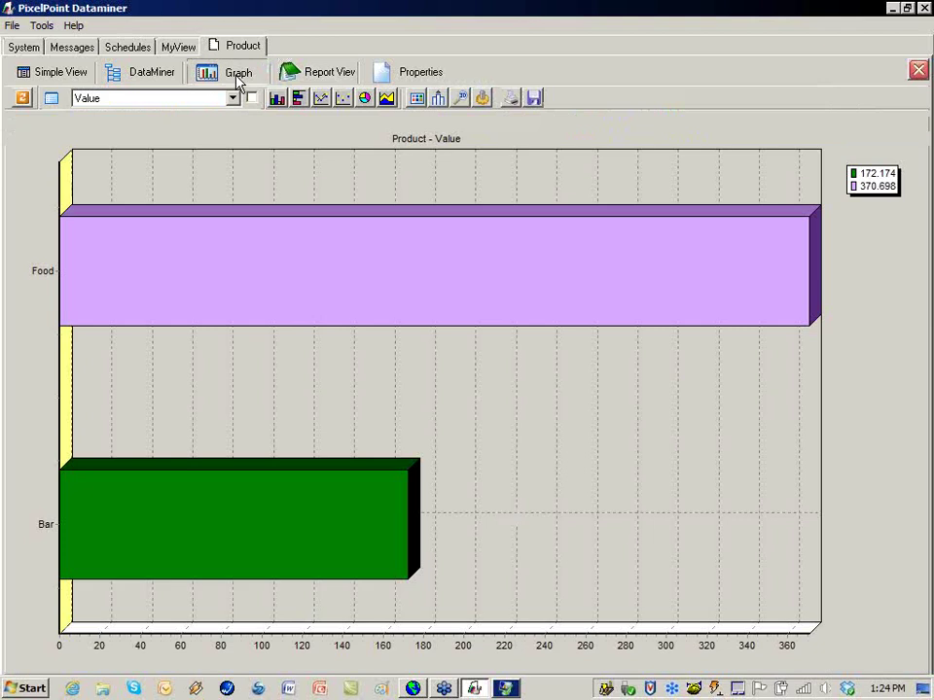
{"action": "left_click", "coordinate": [298, 100]}
{"action": "left_click", "coordinate": [233, 98]}
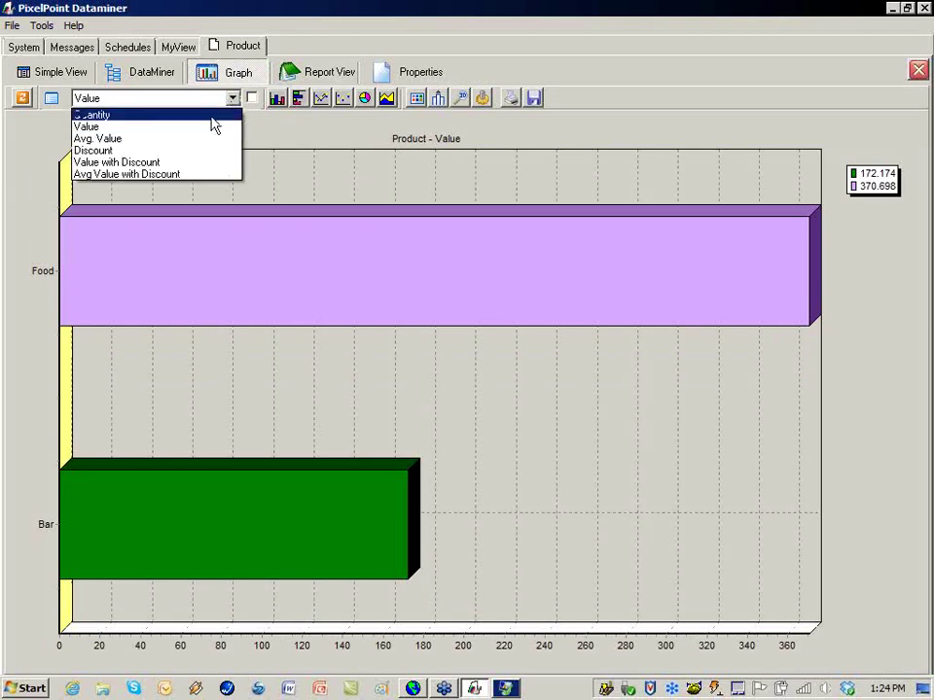
{"action": "left_click", "coordinate": [184, 138]}
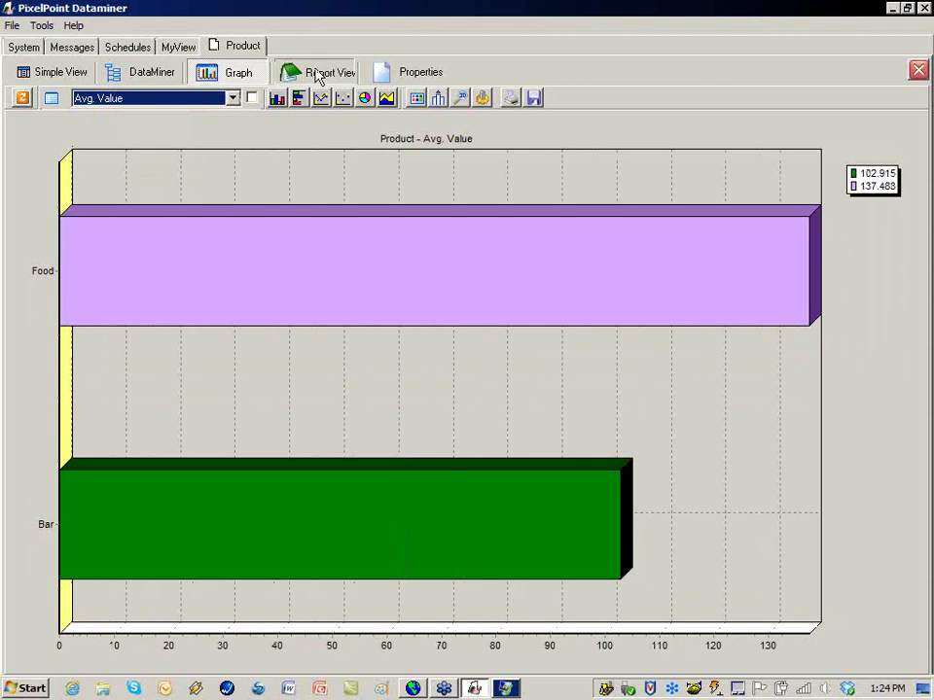
- Look over the Sales By Report Category report and examine the Open date parameter in the report's properties
{"action": "left_click", "coordinate": [318, 75]}
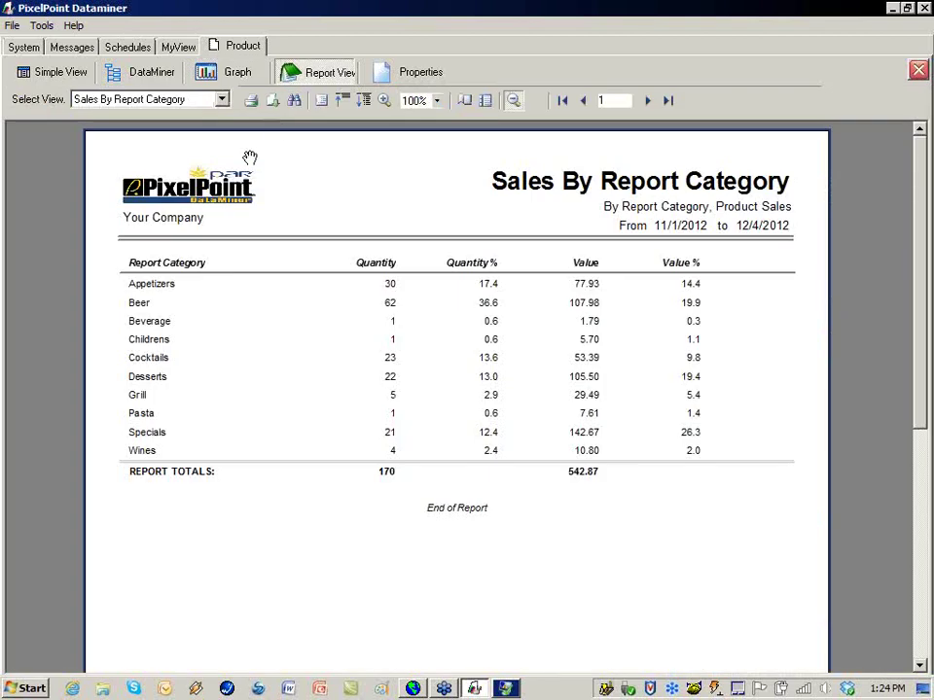
{"action": "left_click", "coordinate": [409, 76]}
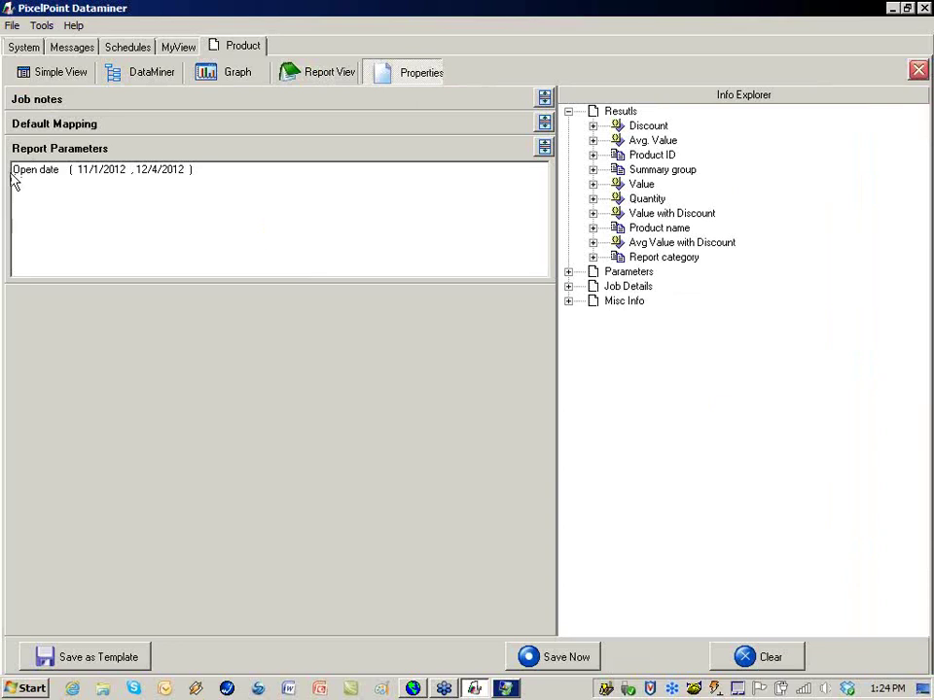
{"action": "triple_click", "coordinate": [162, 173]}
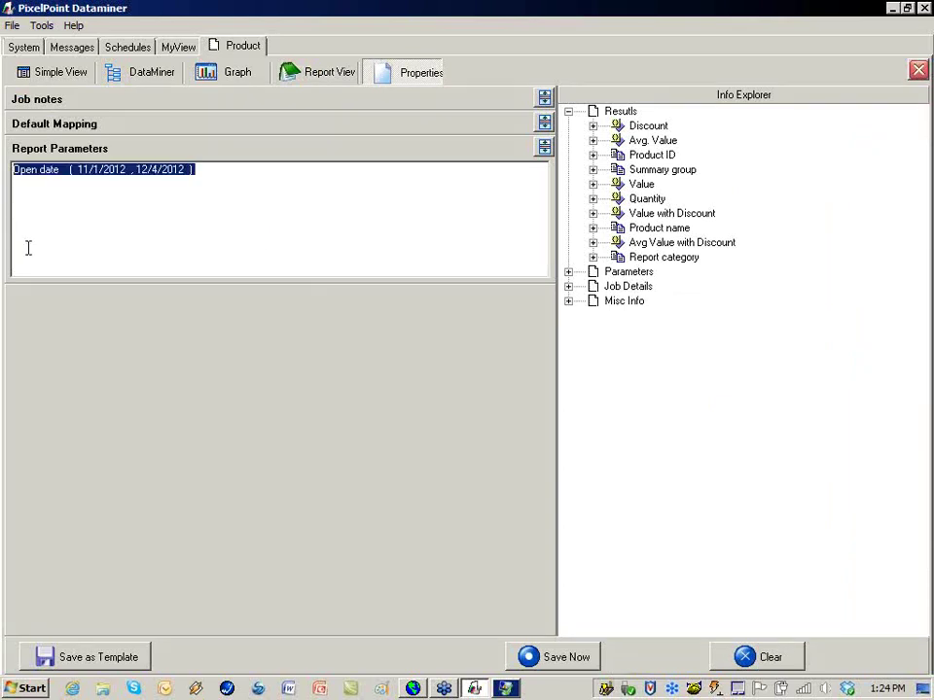
{"action": "left_click", "coordinate": [137, 227]}
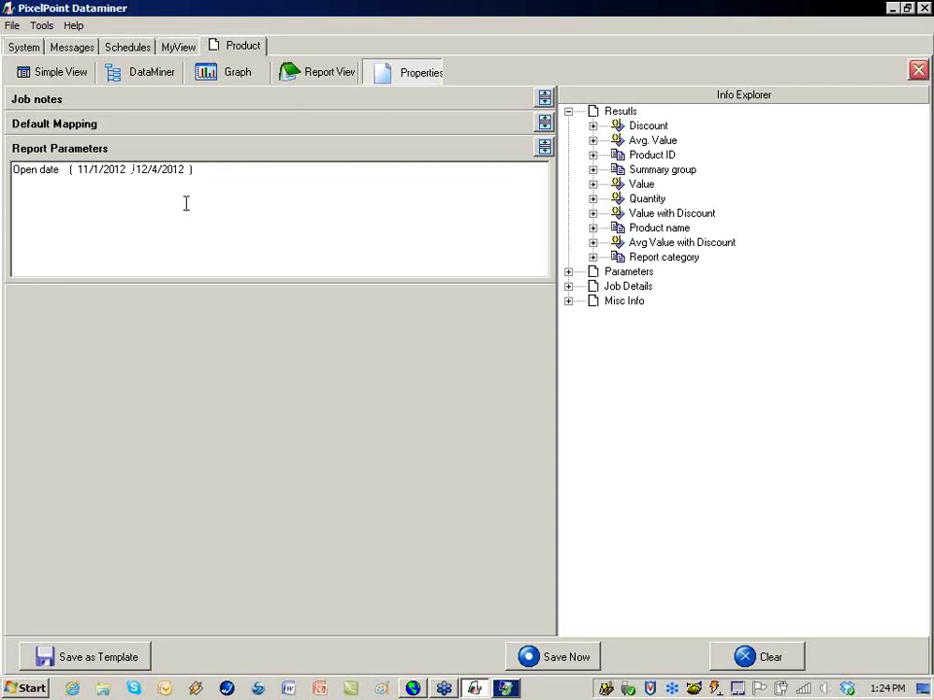
- Glance at the DataMiner grid, clear the selected report view, and display the Sales By Product report
{"action": "left_click", "coordinate": [152, 78]}
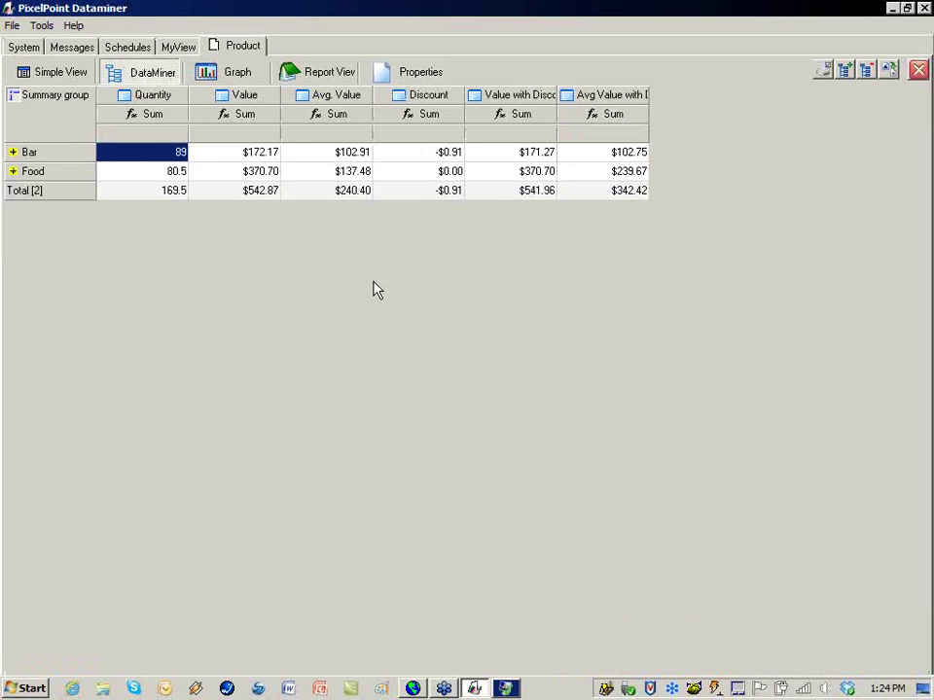
{"action": "left_click", "coordinate": [307, 78]}
{"action": "left_click", "coordinate": [155, 101]}
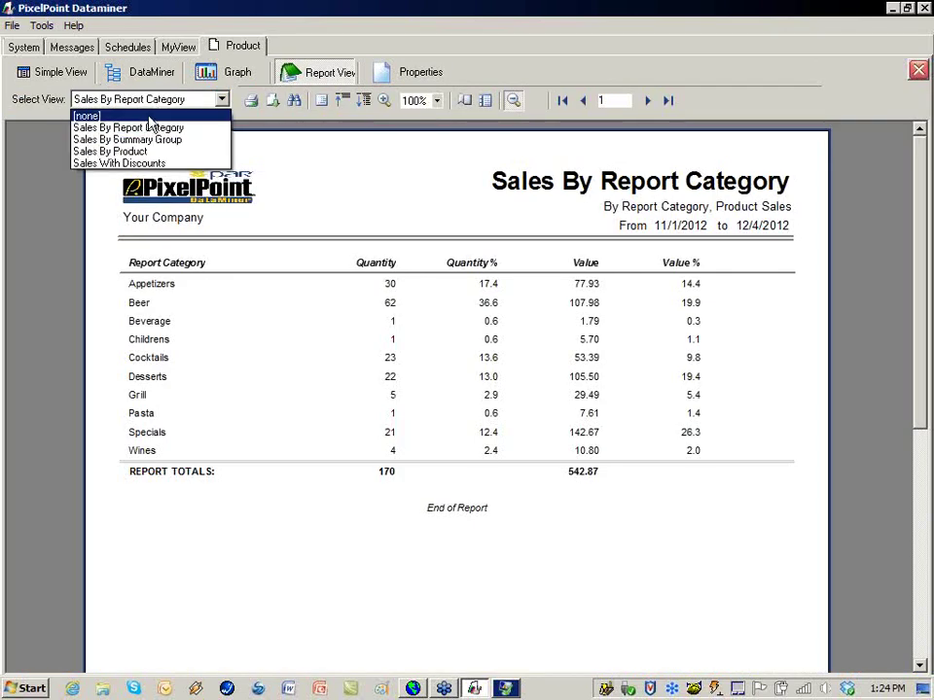
{"action": "left_click", "coordinate": [148, 118]}
{"action": "left_click", "coordinate": [220, 99]}
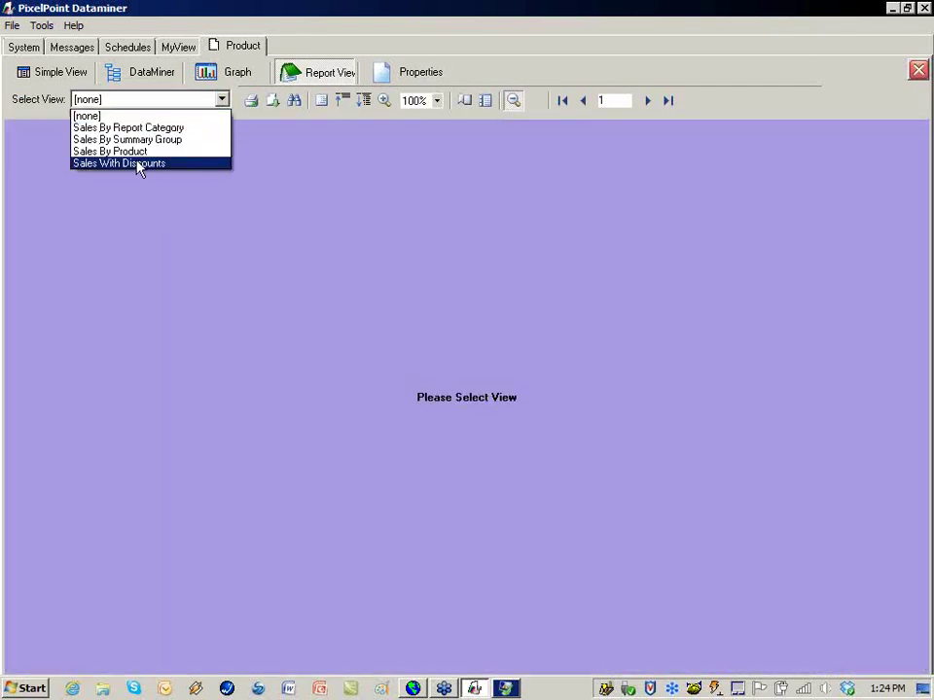
{"action": "left_click", "coordinate": [136, 151]}
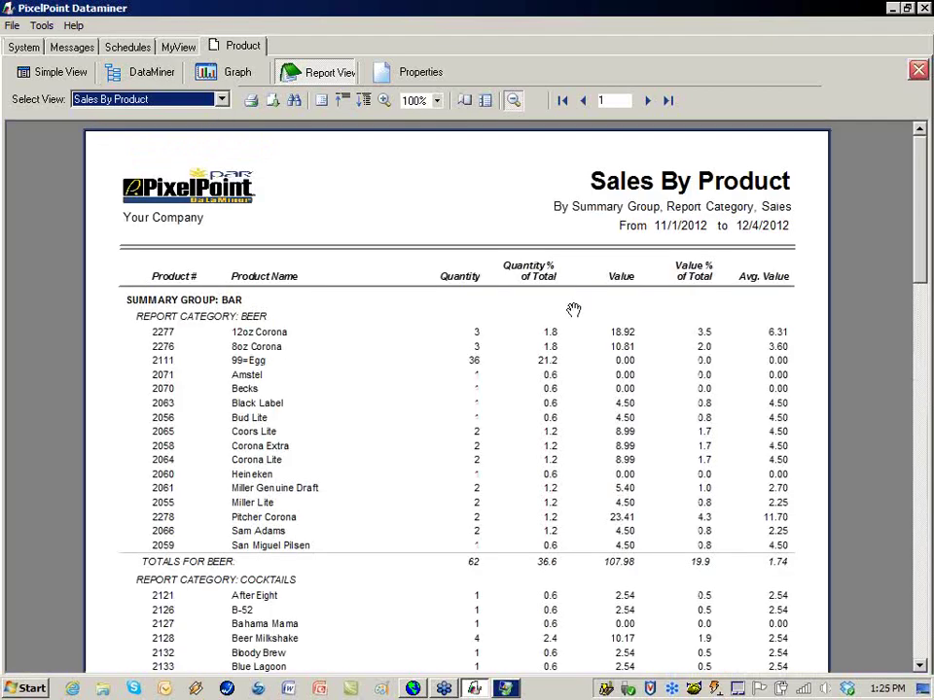
- Expand the Food and Bar summary groups and the Beer report category in the DataMiner grid
{"action": "left_click", "coordinate": [134, 73]}
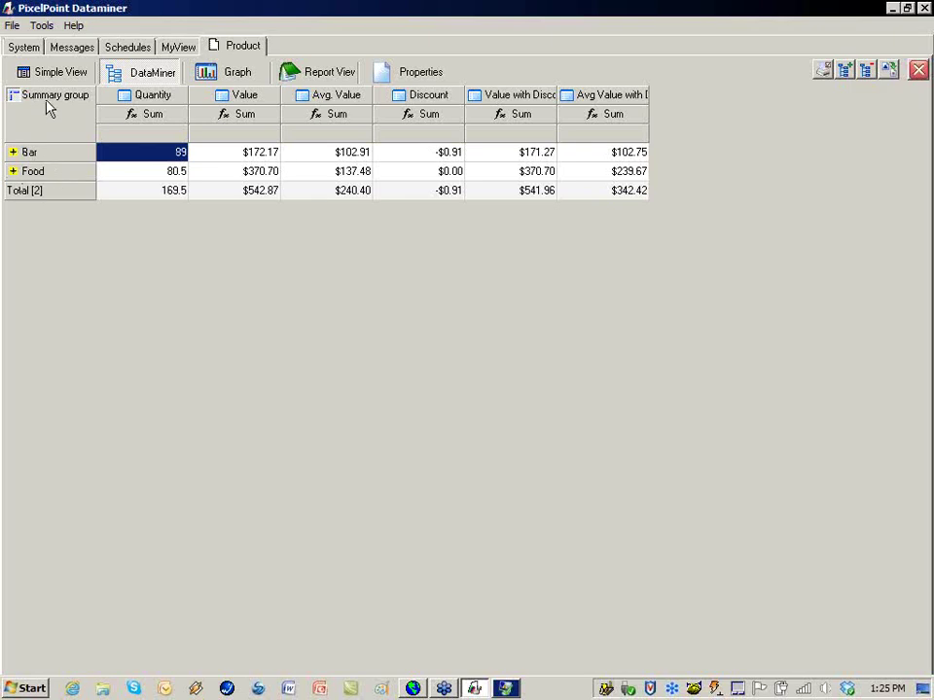
{"action": "left_click", "coordinate": [13, 171]}
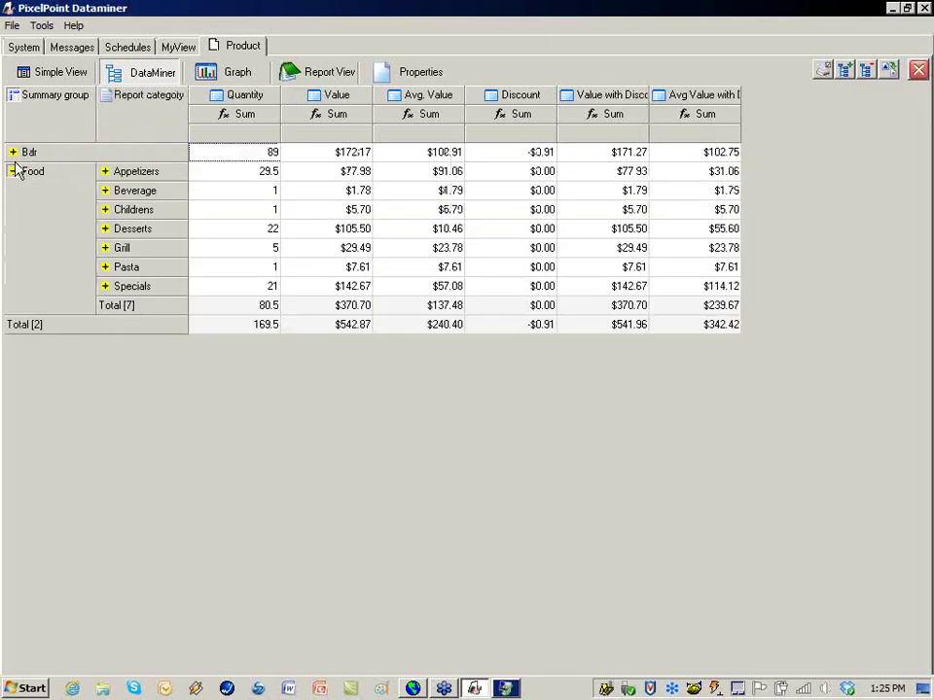
{"action": "left_click", "coordinate": [13, 152]}
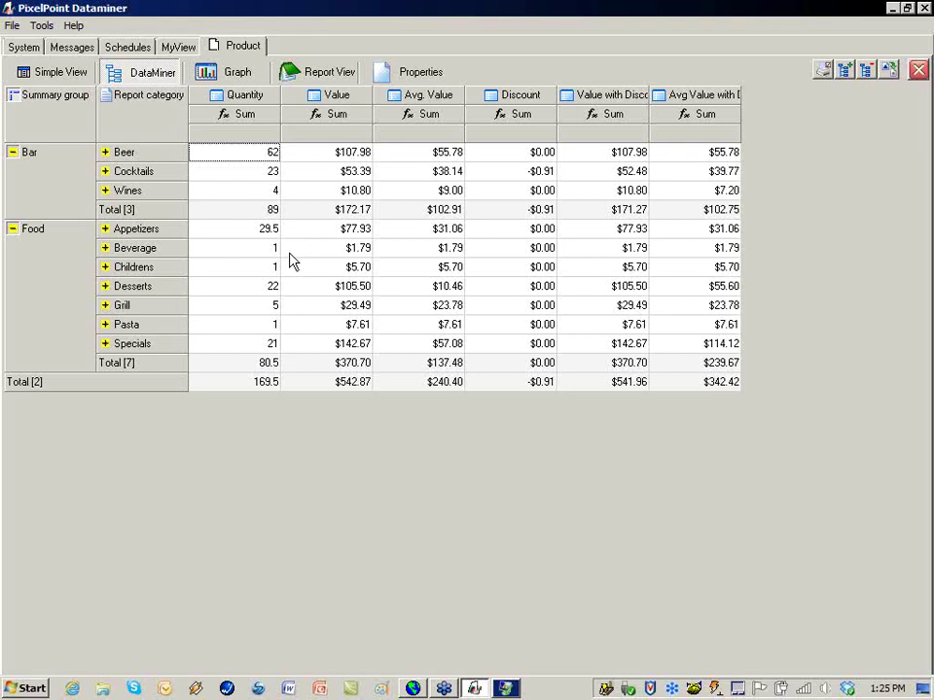
{"action": "left_click", "coordinate": [105, 152]}
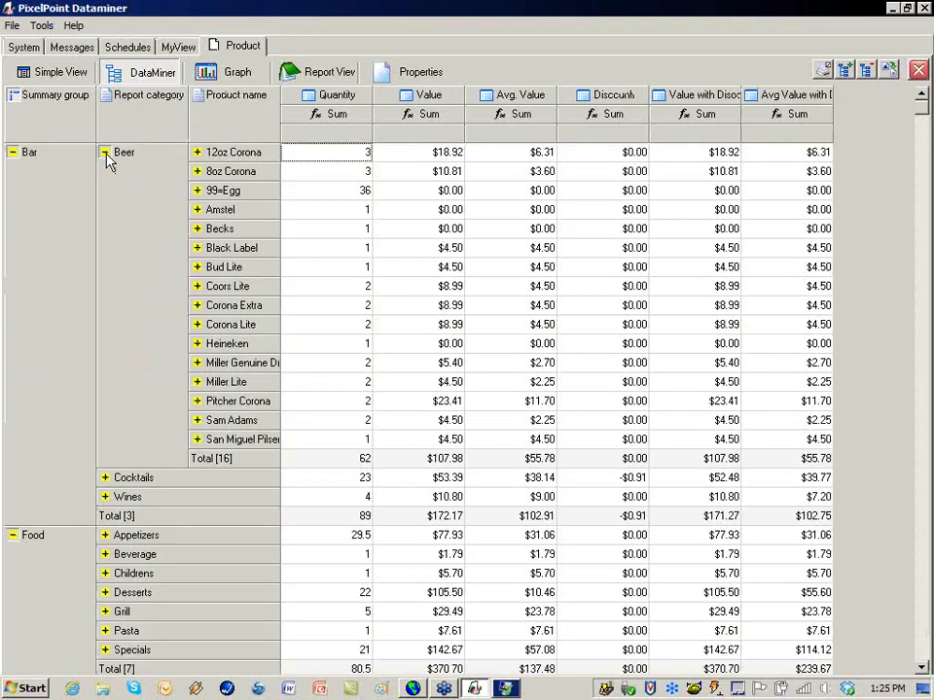
{"action": "left_click", "coordinate": [105, 153]}
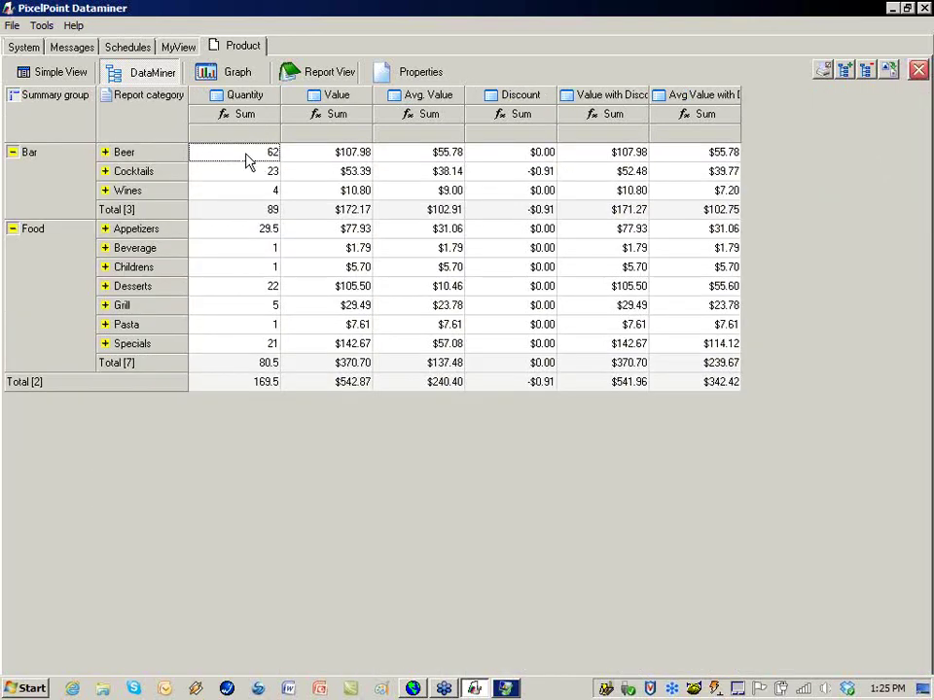
{"action": "left_click", "coordinate": [105, 153]}
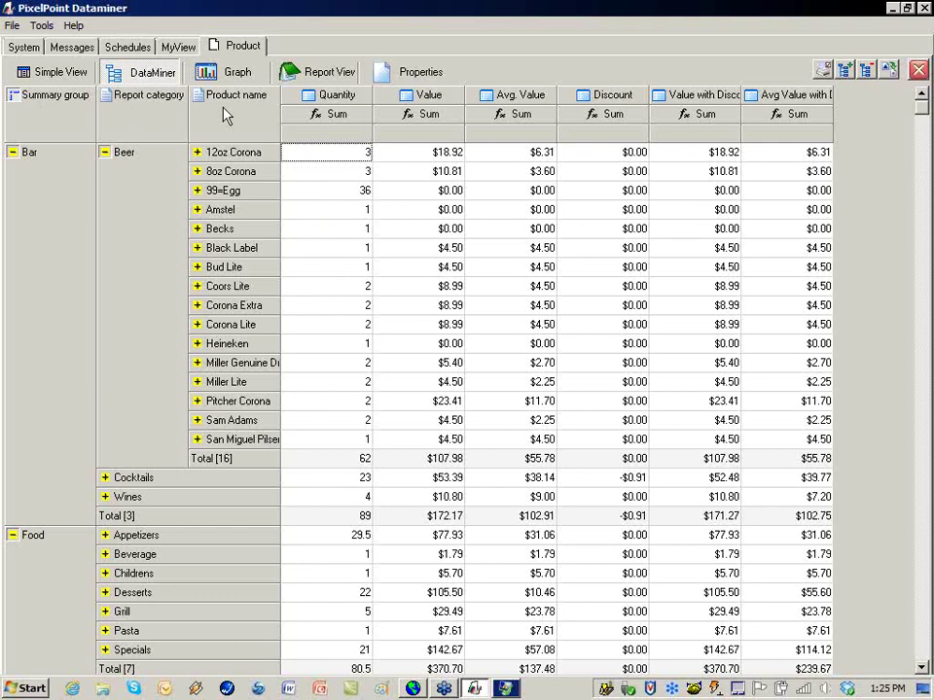
- Expand the 12oz Corona product under Beer to show its product ID, leaving 8oz Corona collapsed
{"action": "left_click", "coordinate": [196, 153]}
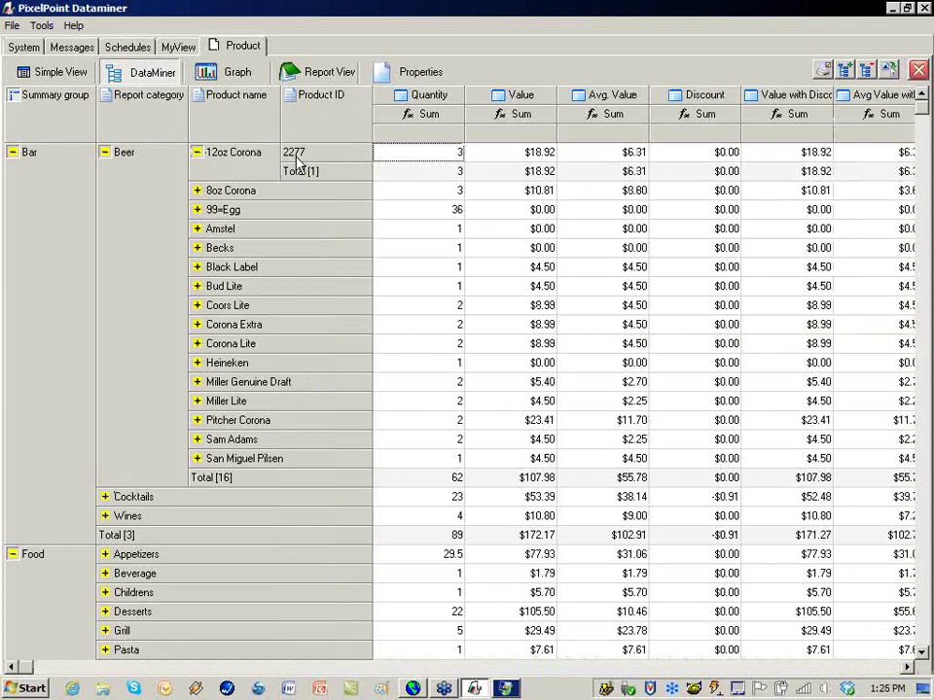
{"action": "left_click", "coordinate": [197, 192]}
{"action": "left_click", "coordinate": [199, 194]}
{"action": "left_click", "coordinate": [197, 153]}
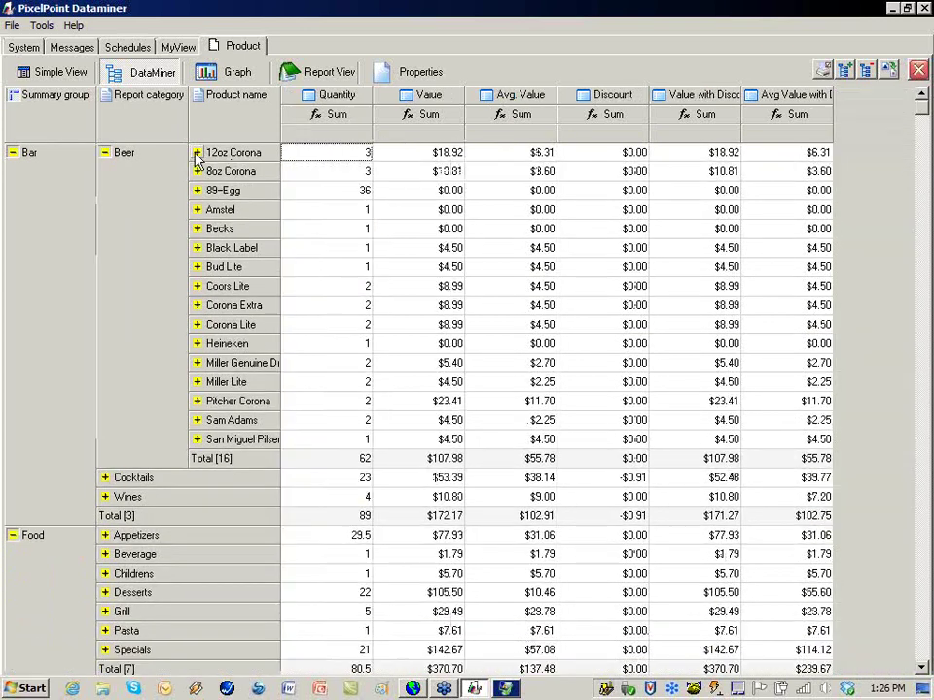
{"action": "left_click", "coordinate": [197, 153]}
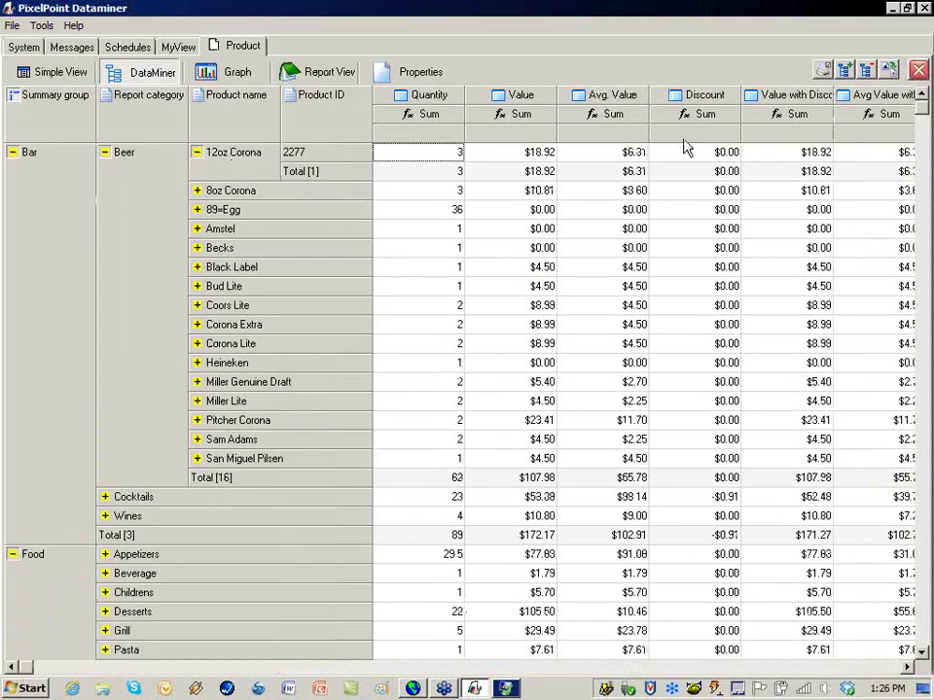
- Sort the grid by Avg. Value in ascending and descending order, look over its context options, and clear the sorting
{"action": "left_click", "coordinate": [626, 137]}
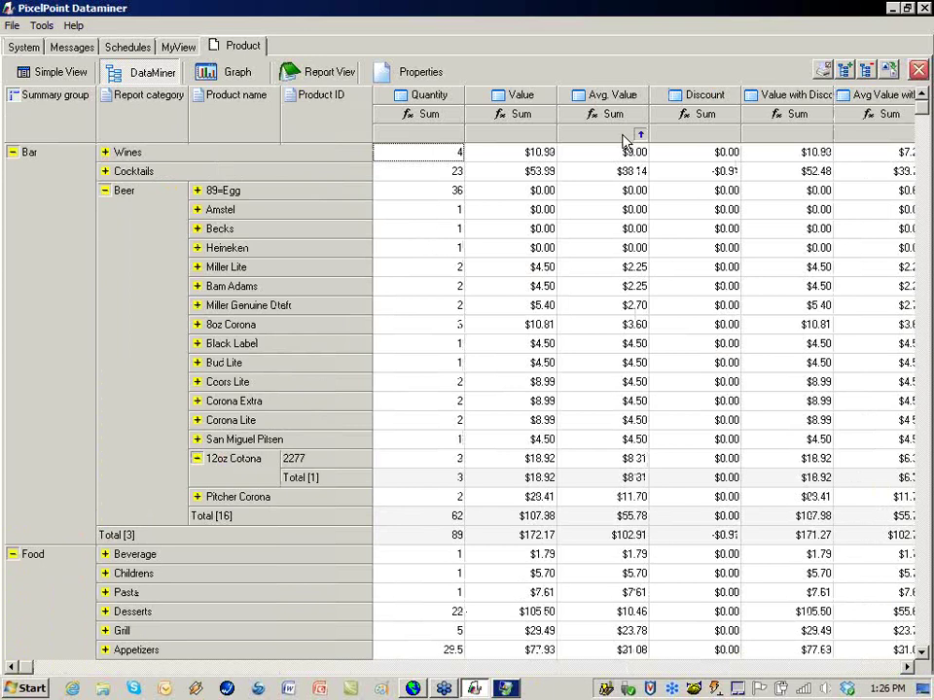
{"action": "left_click", "coordinate": [625, 137]}
{"action": "left_click", "coordinate": [626, 137]}
{"action": "left_click", "coordinate": [625, 137]}
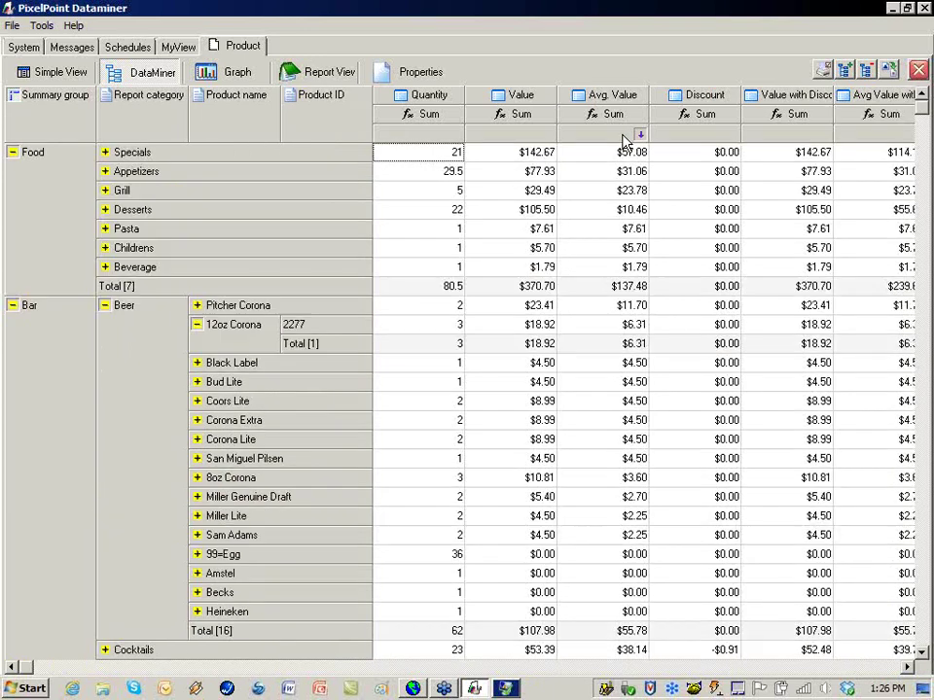
{"action": "right_click", "coordinate": [624, 138]}
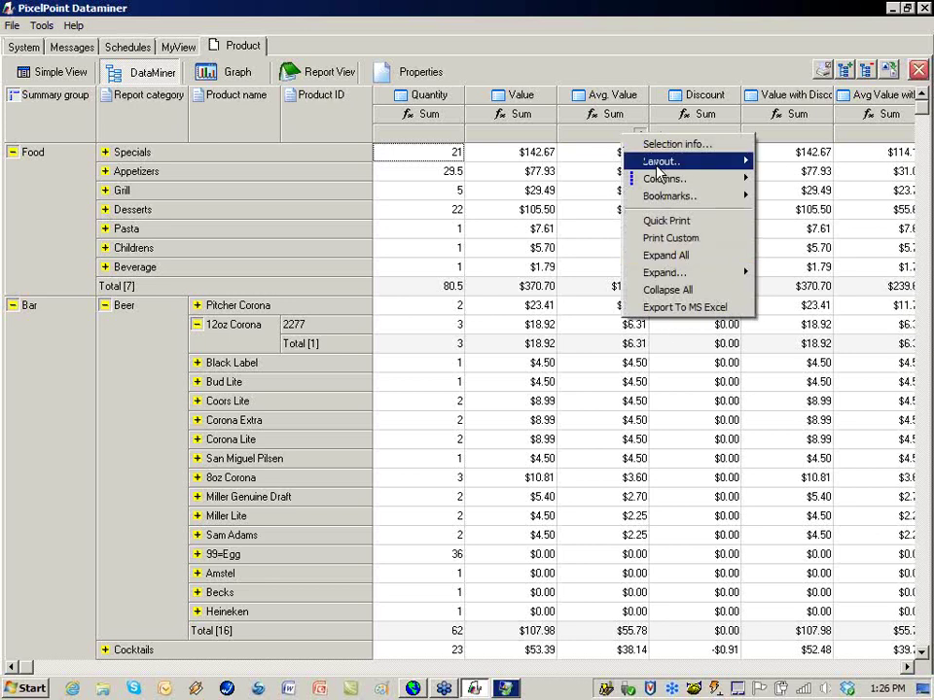
{"action": "mouse_move", "coordinate": [715, 165]}
{"action": "left_click", "coordinate": [587, 139]}
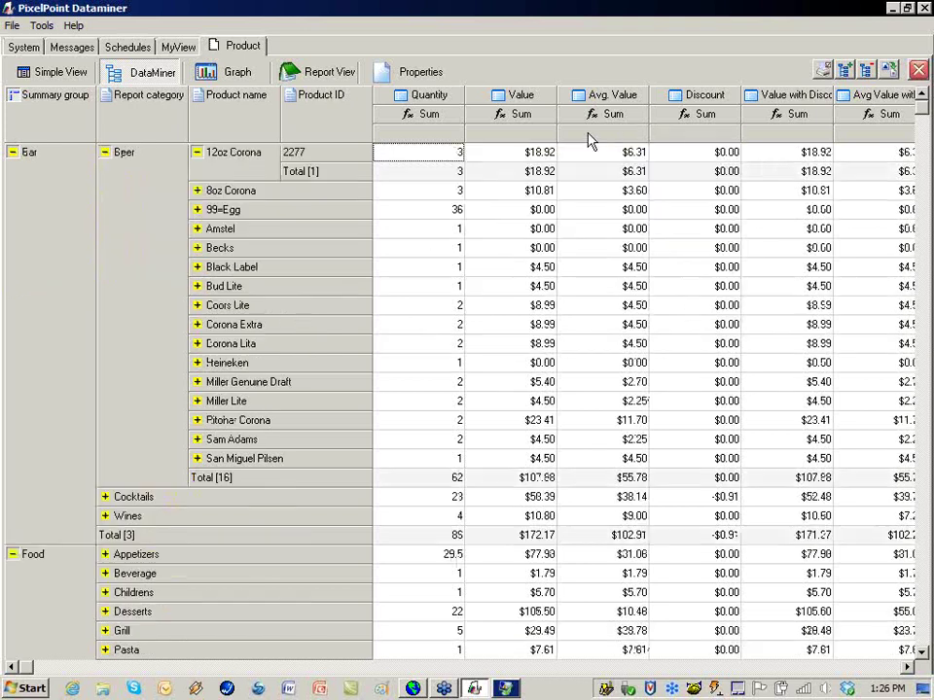
- Add the Prev. col compare calculation to the Avg. Value sum and show the pivot field areas
{"action": "left_click", "coordinate": [575, 119]}
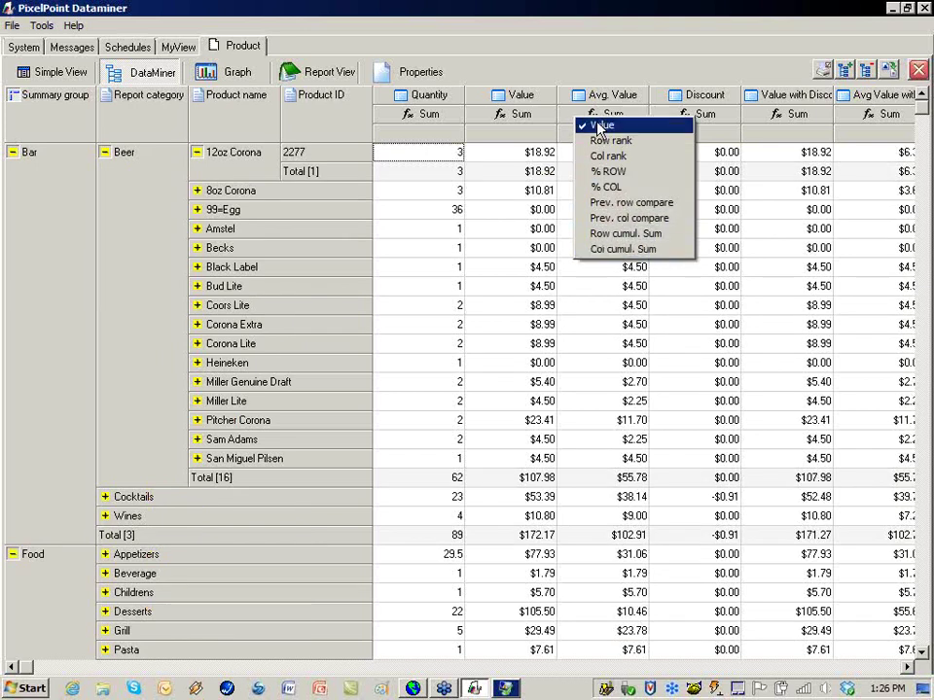
{"action": "left_click", "coordinate": [610, 220]}
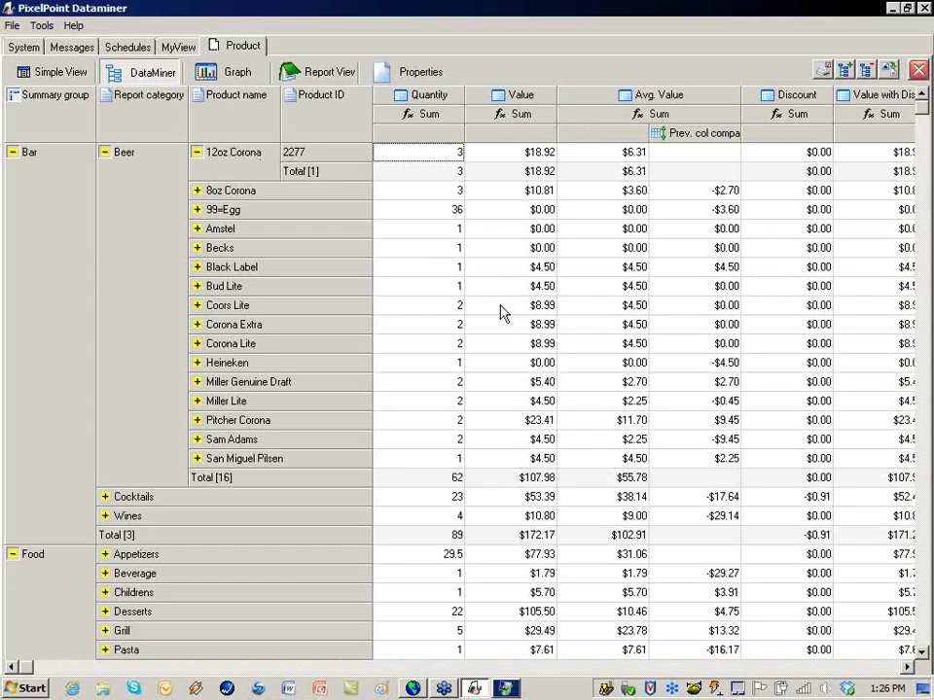
{"action": "left_click", "coordinate": [14, 96]}
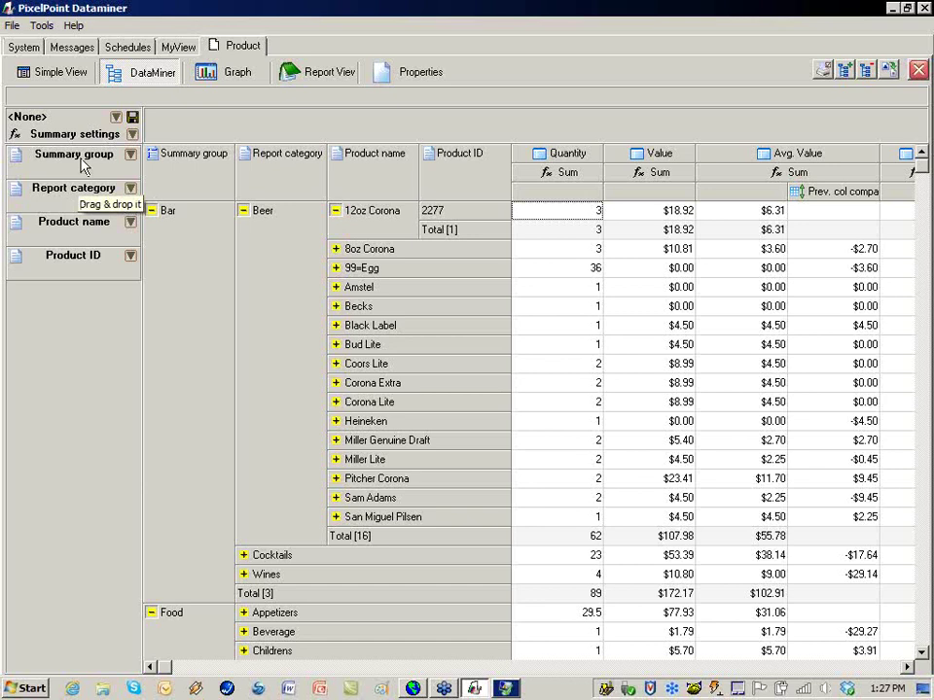
- Try different row field orders, ending with Report category first, followed by Summary group, Product name and Product ID
{"action": "left_click_drag", "start_coordinate": [83, 165], "coordinate": [81, 212]}
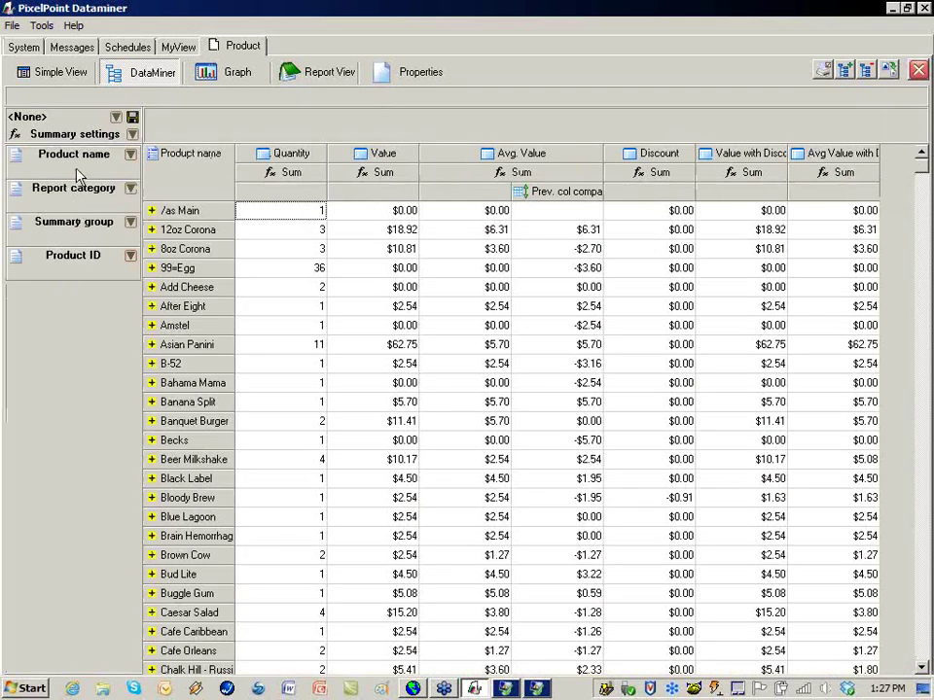
{"action": "left_click_drag", "start_coordinate": [77, 168], "coordinate": [81, 185]}
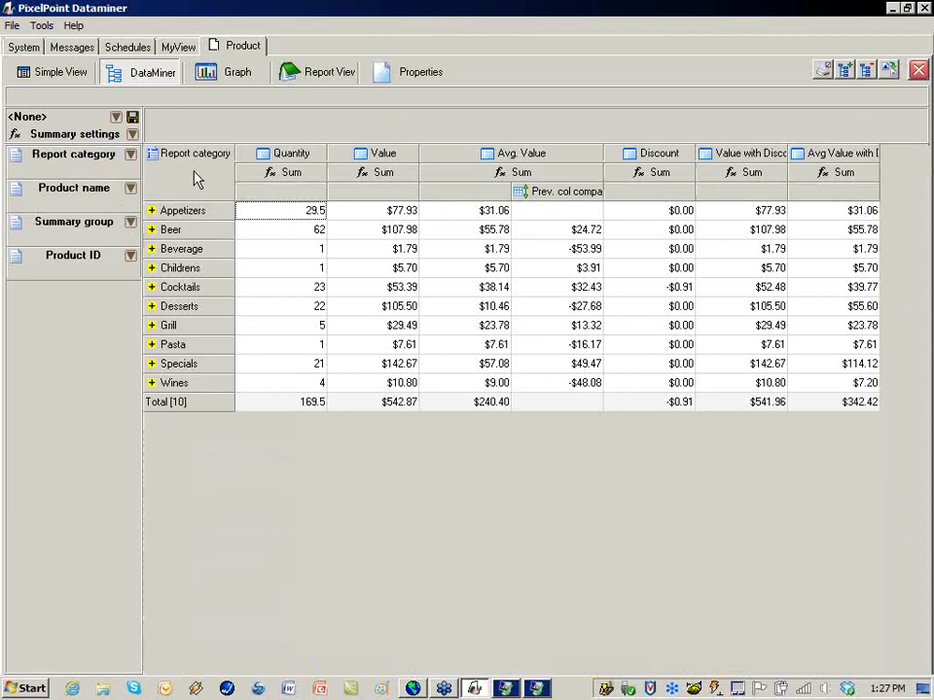
{"action": "left_click_drag", "start_coordinate": [77, 149], "coordinate": [71, 198]}
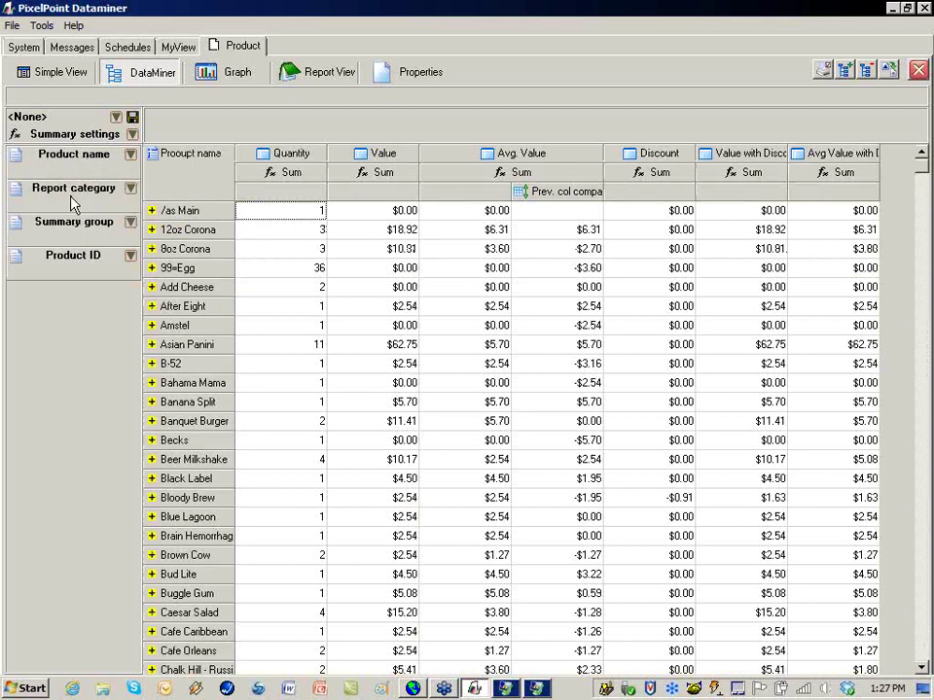
{"action": "left_click_drag", "start_coordinate": [60, 151], "coordinate": [82, 206]}
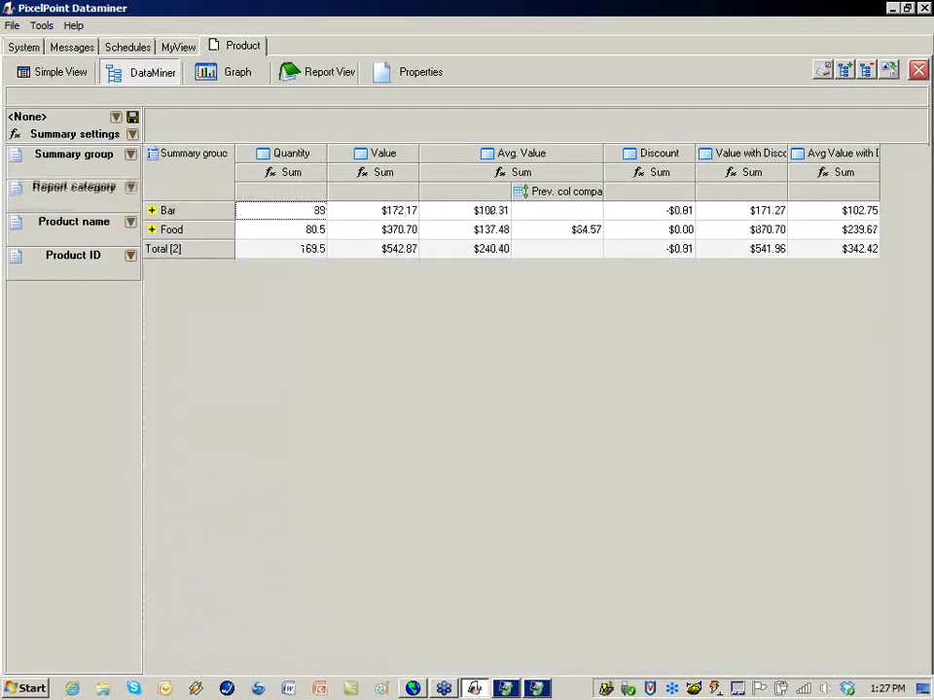
{"action": "mouse_move", "coordinate": [74, 175]}
{"action": "left_mouse_down"}
{"action": "mouse_move", "coordinate": [75, 167]}
{"action": "mouse_move", "coordinate": [83, 192]}
{"action": "left_mouse_up"}
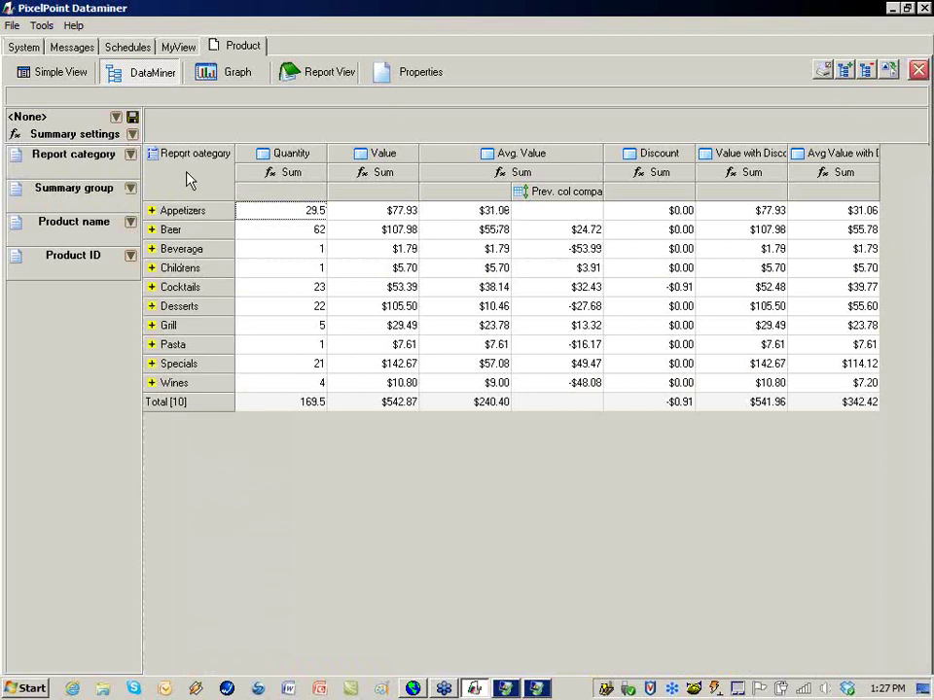
- Move Product name ahead of Summary group in the row fields and expand Appetizers and /as Main down to Product ID
{"action": "left_click", "coordinate": [152, 211]}
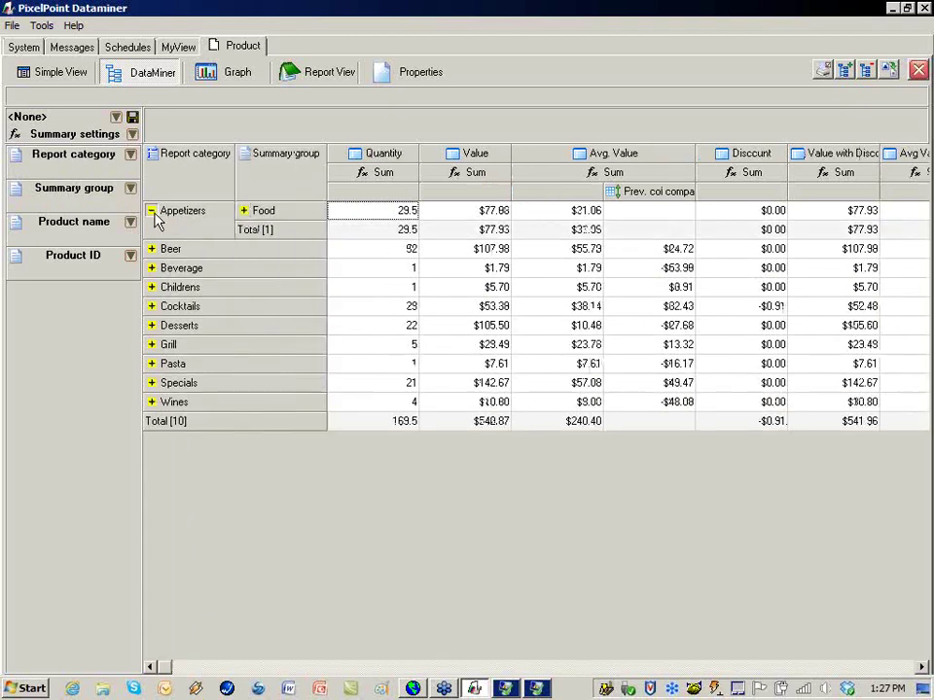
{"action": "left_click", "coordinate": [244, 211]}
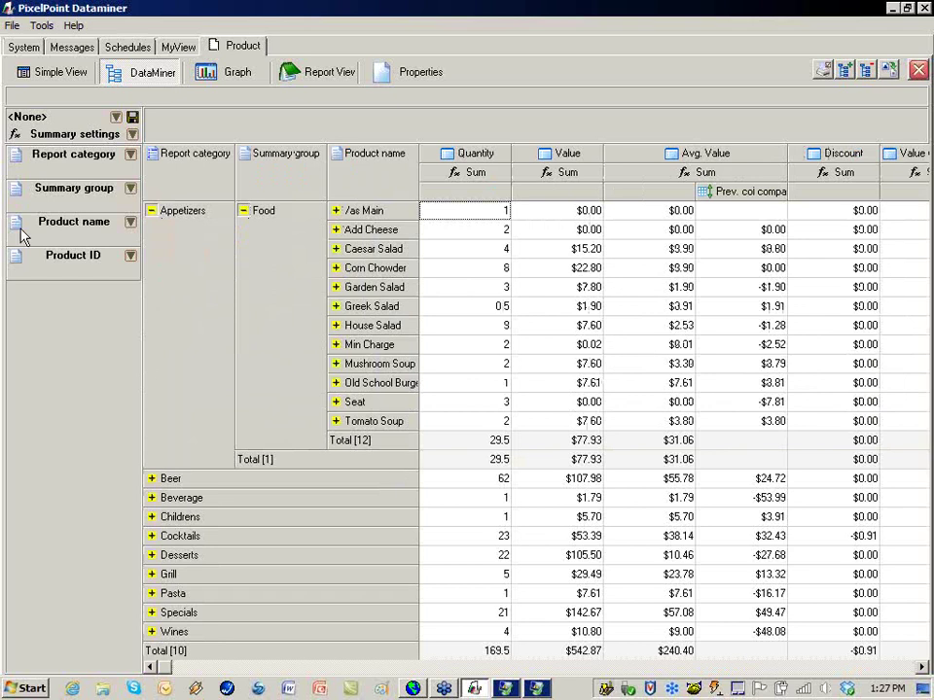
{"action": "left_click_drag", "start_coordinate": [62, 195], "coordinate": [86, 209]}
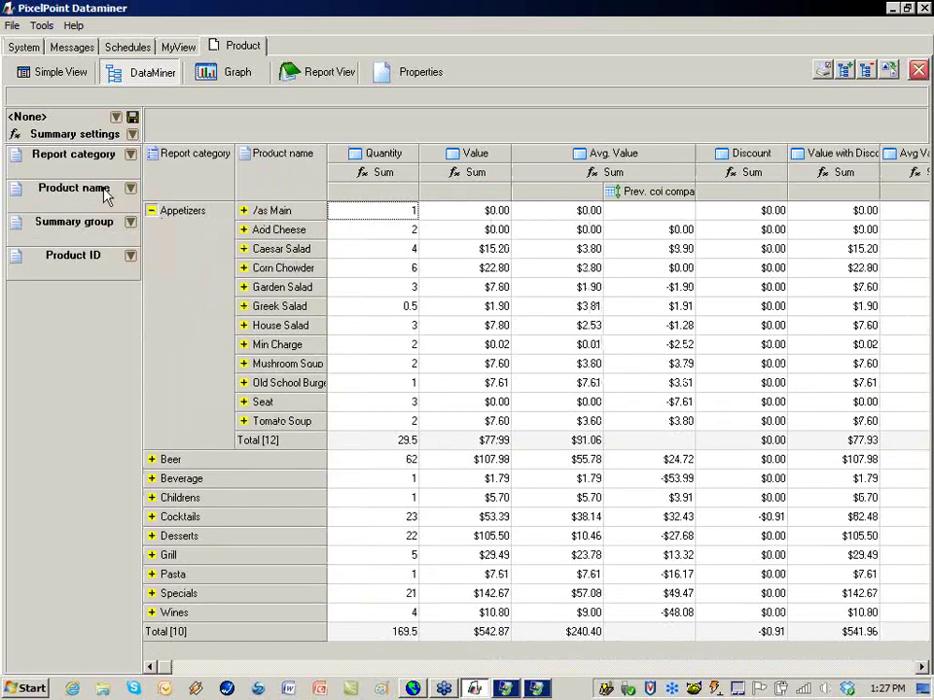
{"action": "left_click", "coordinate": [243, 210]}
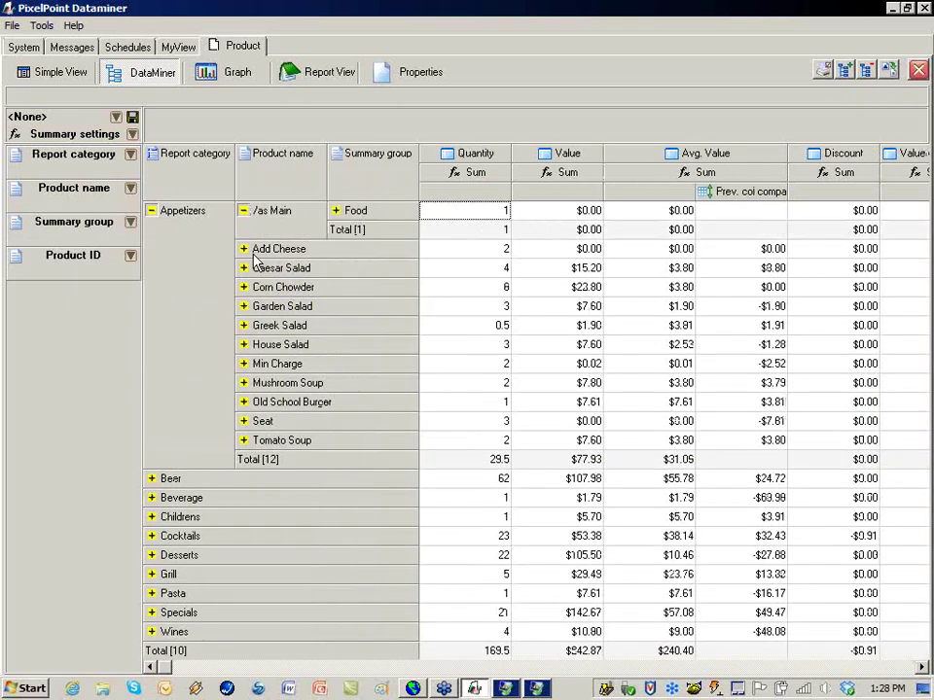
{"action": "left_click", "coordinate": [335, 210]}
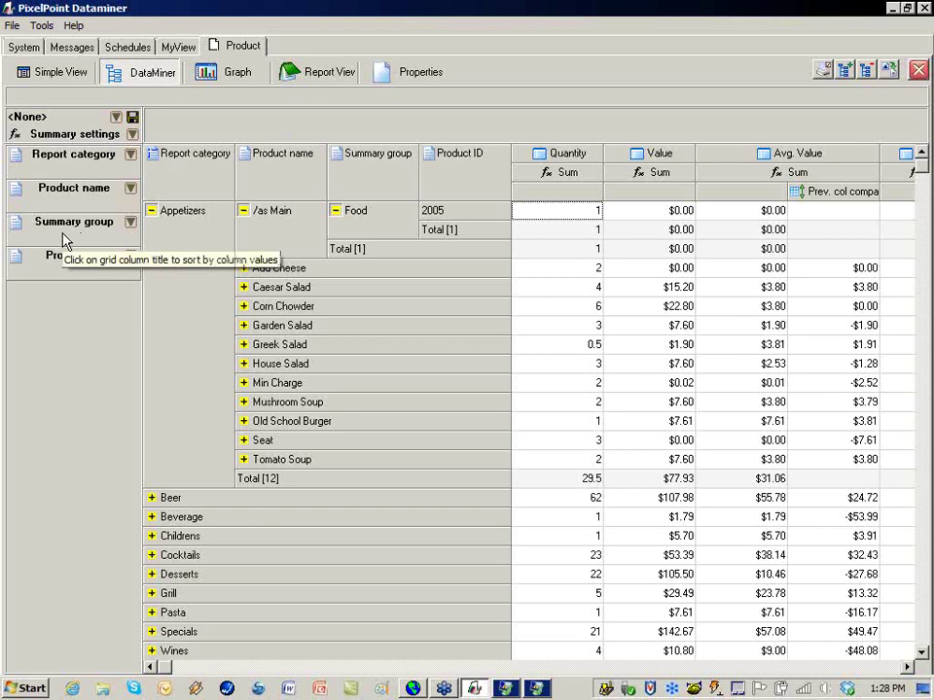
- Move Summary group from the row fields to the column fields and look across the Bar, Food and Total columns
{"action": "left_click_drag", "start_coordinate": [65, 240], "coordinate": [208, 133]}
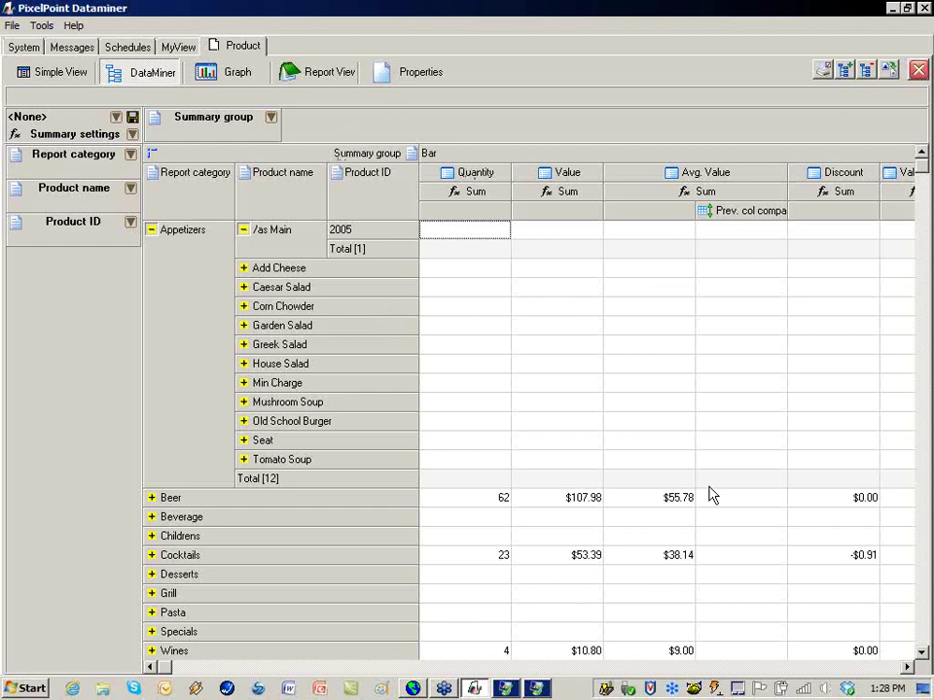
{"action": "left_click", "coordinate": [905, 671]}
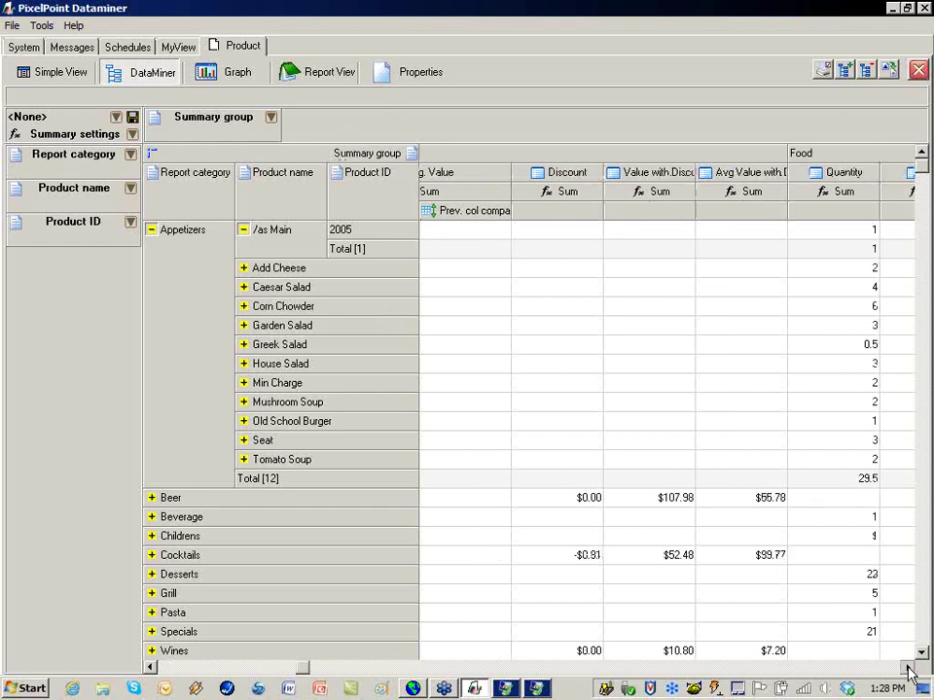
{"action": "left_click_drag", "start_coordinate": [904, 671], "coordinate": [904, 672]}
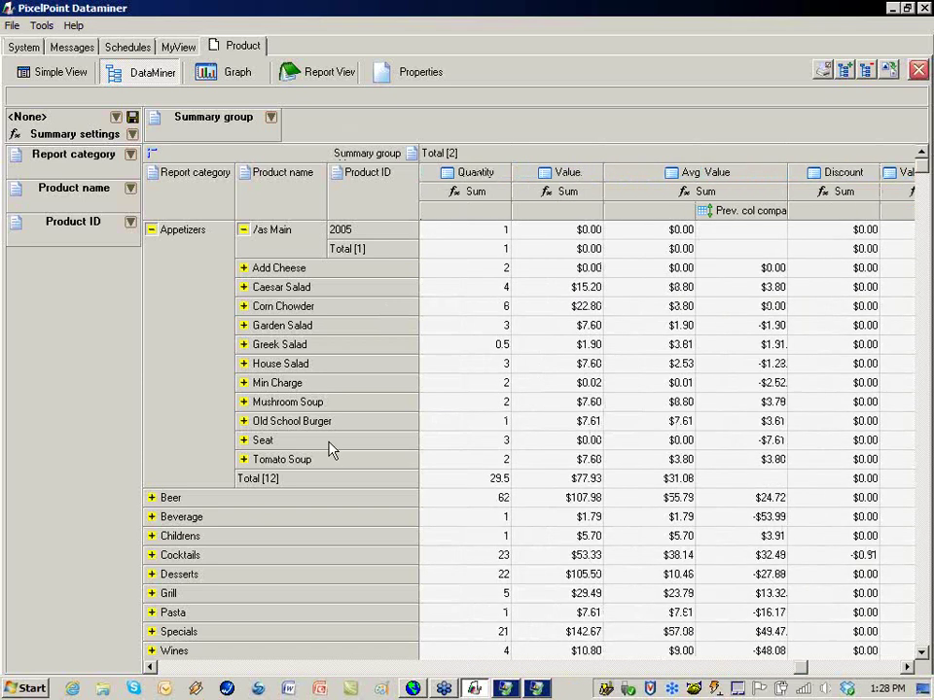
- Add Report category to the column fields after Summary group and expand Bar to compare its category columns
{"action": "left_click_drag", "start_coordinate": [56, 159], "coordinate": [359, 132]}
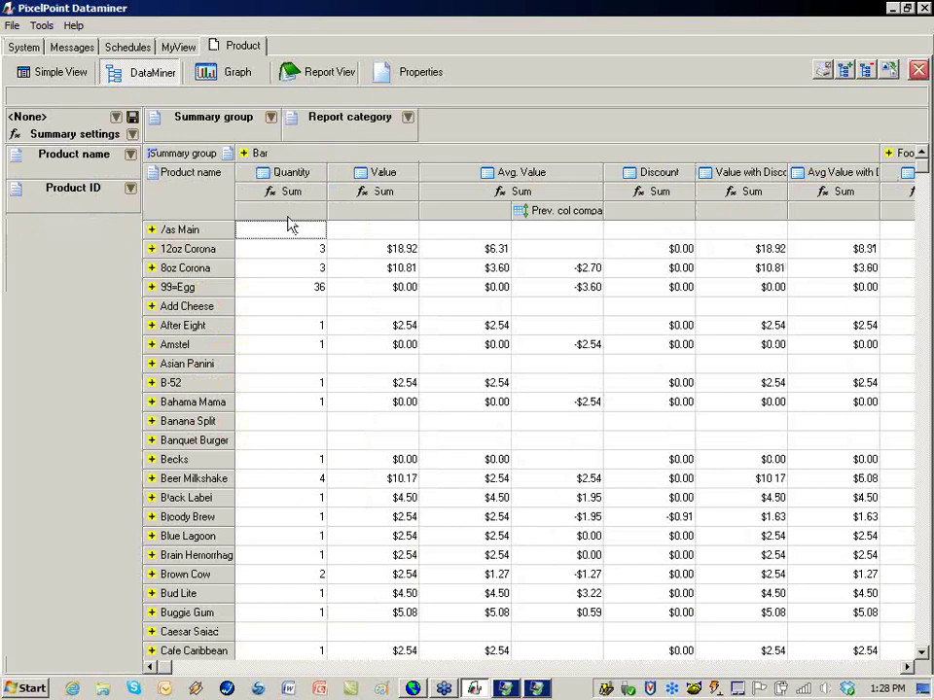
{"action": "left_click", "coordinate": [243, 153]}
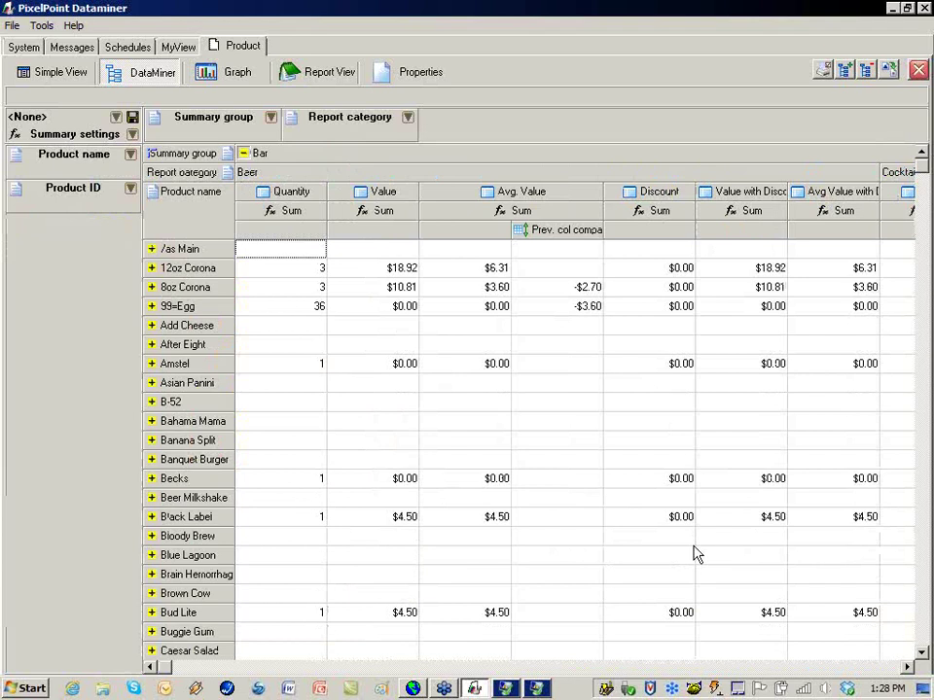
{"action": "left_click", "coordinate": [908, 667]}
{"action": "left_click", "coordinate": [907, 668]}
{"action": "left_click", "coordinate": [908, 667]}
{"action": "left_click", "coordinate": [908, 667]}
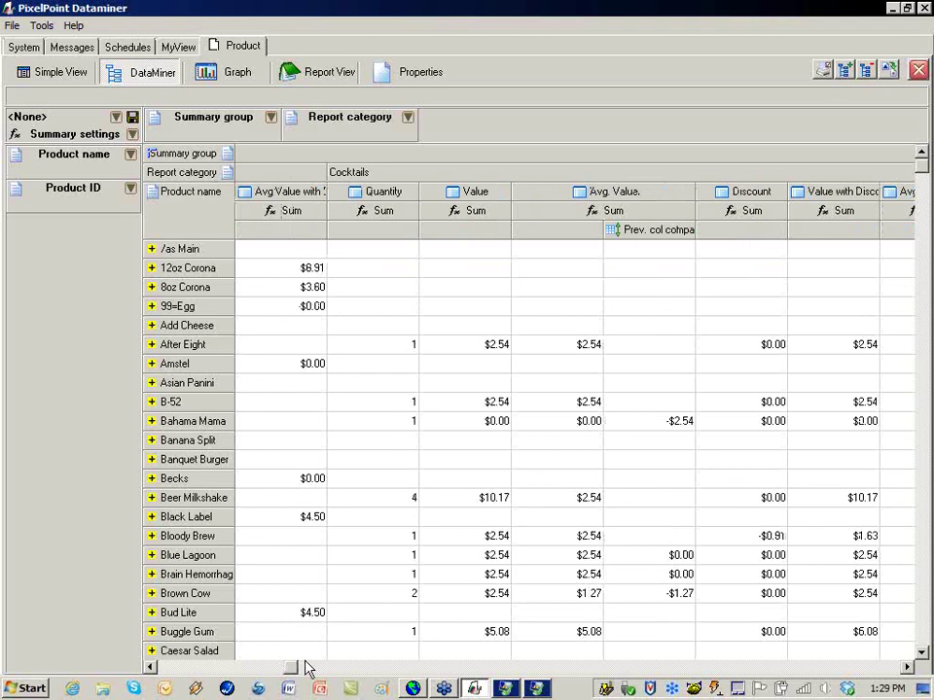
{"action": "left_click", "coordinate": [149, 667]}
{"action": "left_click", "coordinate": [150, 667]}
{"action": "left_click", "coordinate": [150, 668]}
{"action": "left_click", "coordinate": [150, 667]}
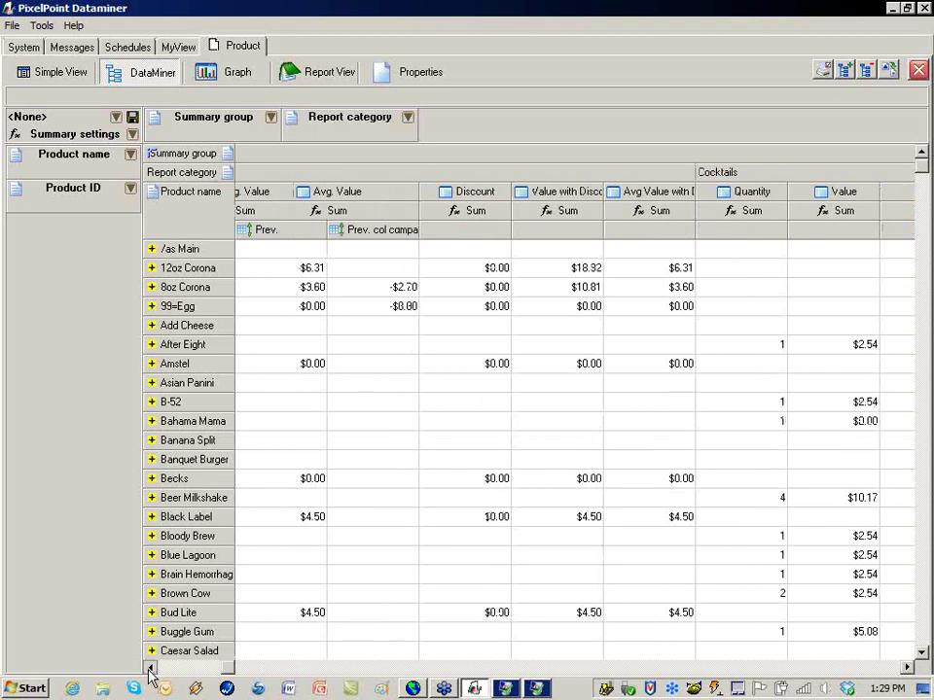
{"action": "left_click", "coordinate": [150, 668]}
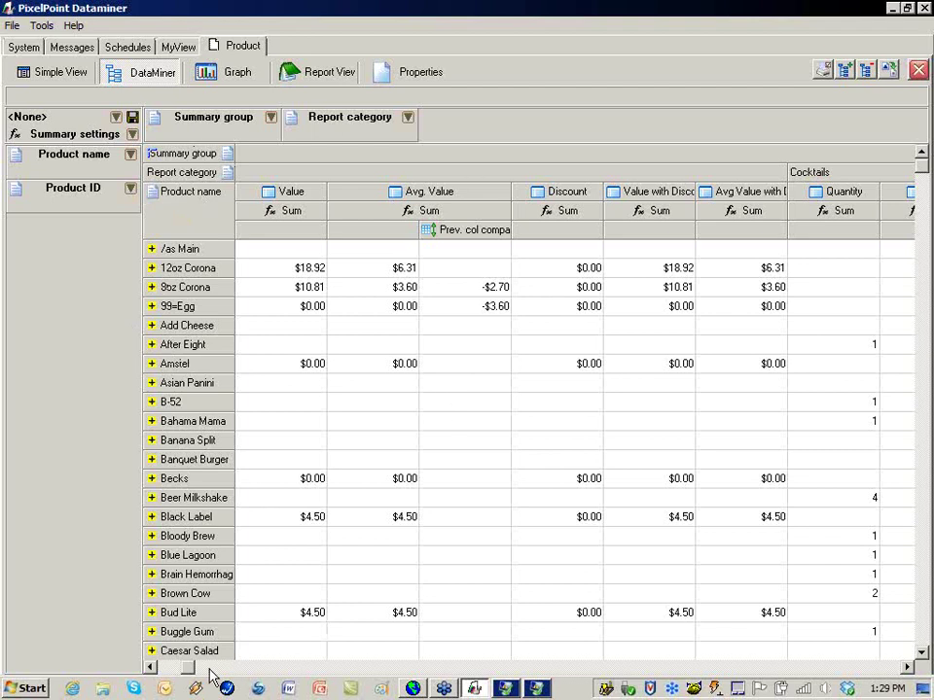
{"action": "left_click", "coordinate": [151, 667]}
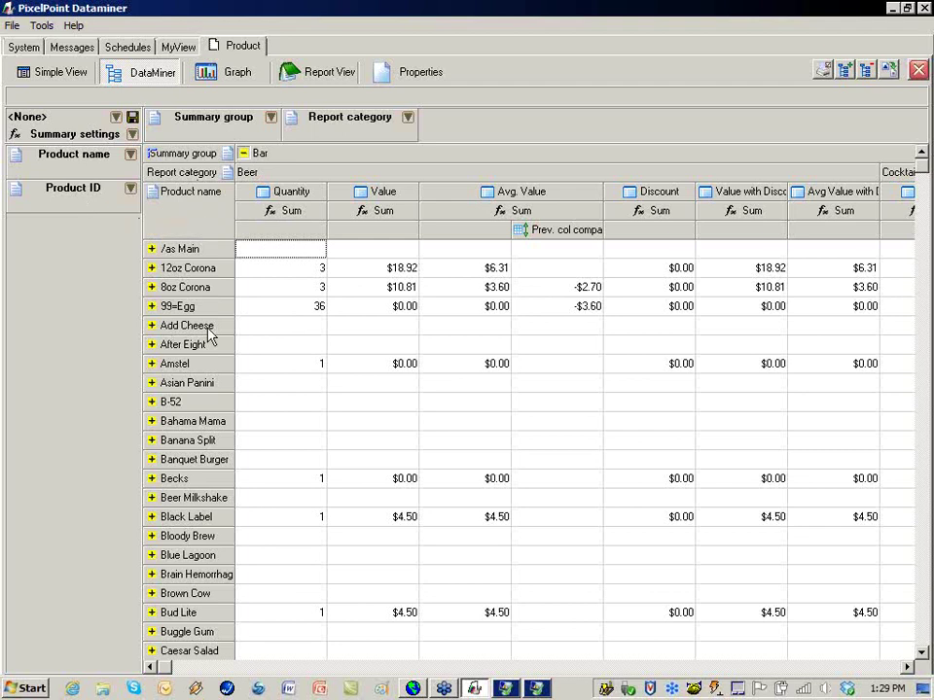
- Move Product ID from the row fields to the filter area and sort the Beer columns by Avg. Value in descending order
{"action": "left_click", "coordinate": [151, 270]}
{"action": "left_click", "coordinate": [152, 269]}
{"action": "left_click_drag", "start_coordinate": [50, 192], "coordinate": [98, 102]}
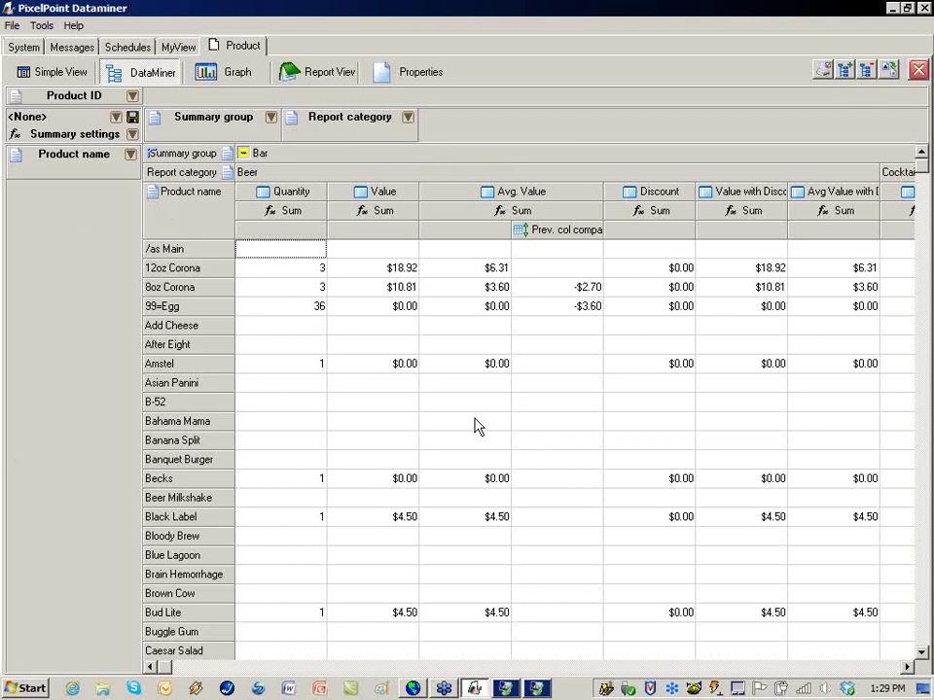
{"action": "left_click", "coordinate": [543, 237]}
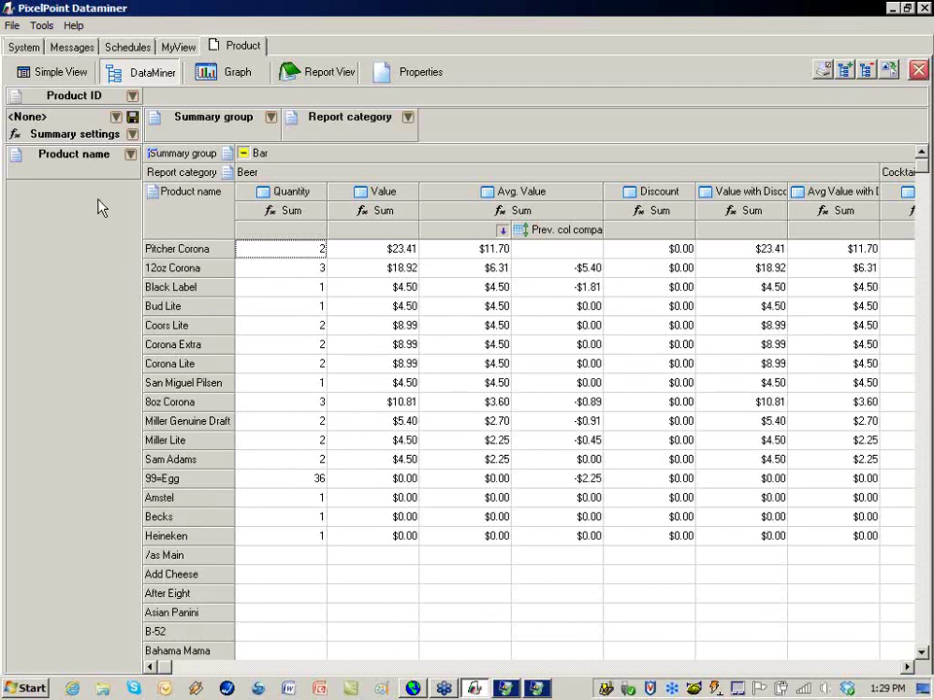
- In the summary settings, turn off Avg. Value and Discount and add Count, Average and Kurtosis to Value with Discount
{"action": "left_click", "coordinate": [133, 137]}
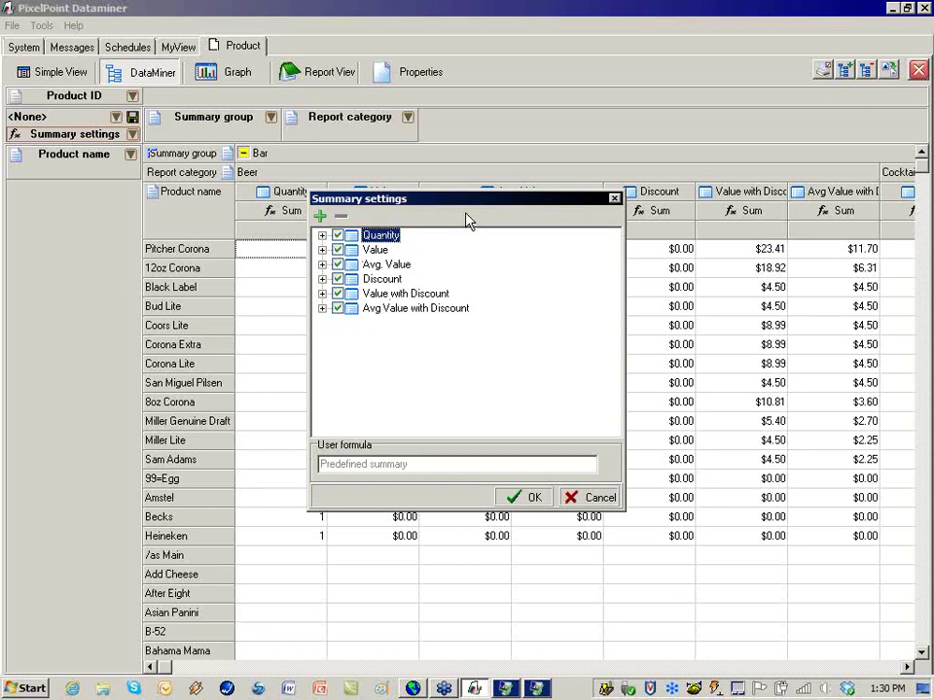
{"action": "left_click", "coordinate": [338, 264]}
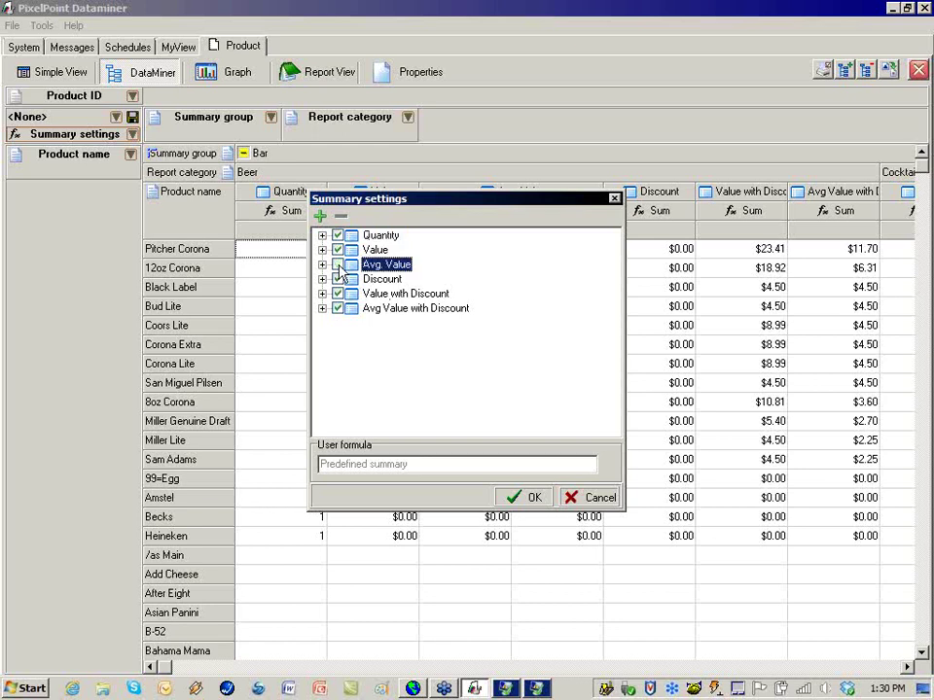
{"action": "left_click", "coordinate": [337, 279]}
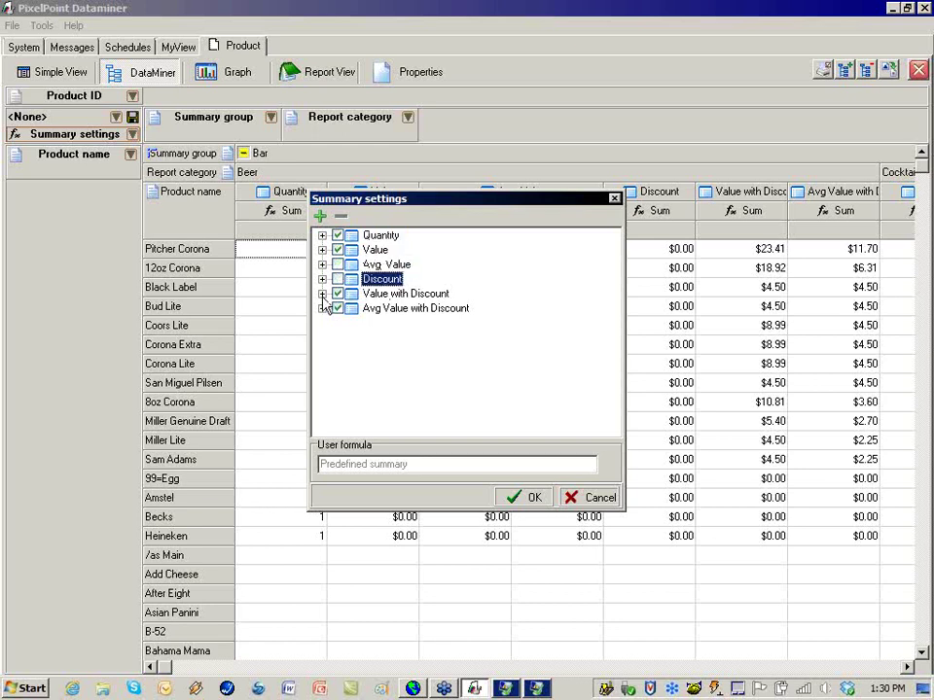
{"action": "left_click", "coordinate": [322, 294]}
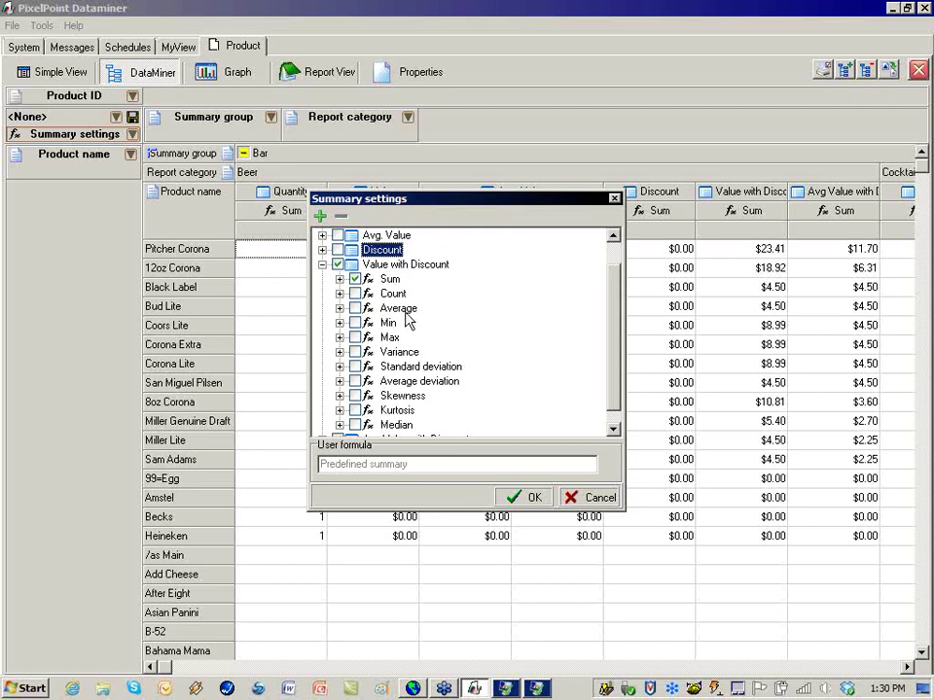
{"action": "left_click", "coordinate": [355, 293]}
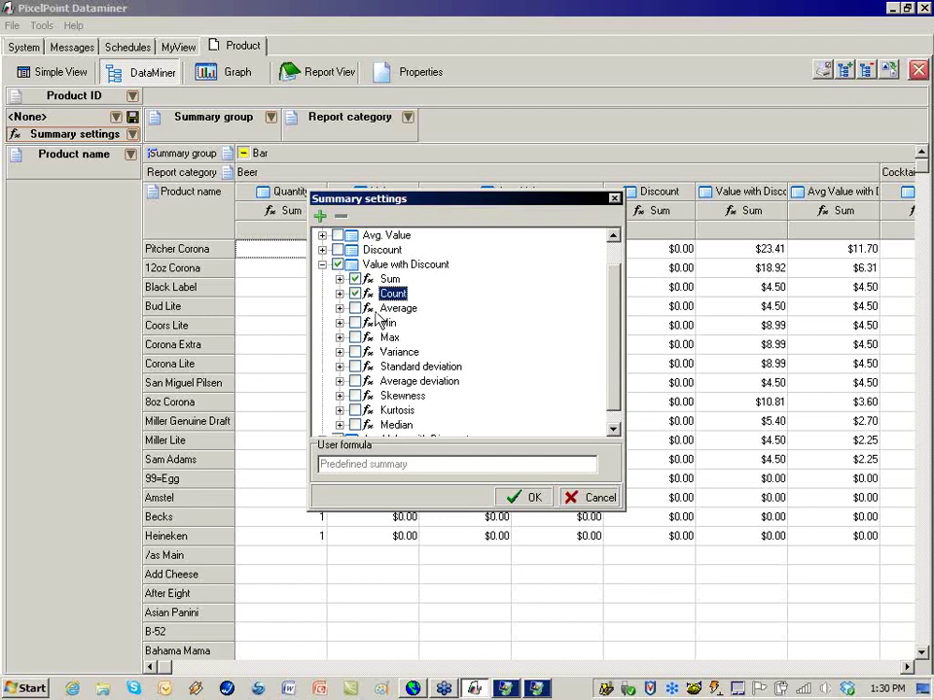
{"action": "left_click", "coordinate": [355, 307]}
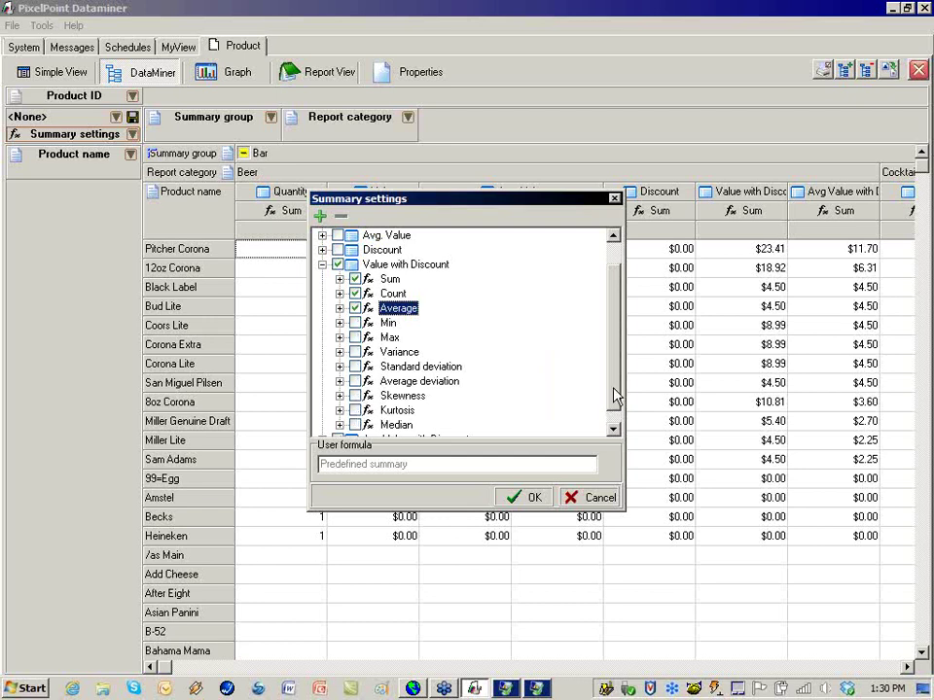
{"action": "scroll", "coordinate": [615, 395], "scroll_direction": "down", "scroll_amount": 3}
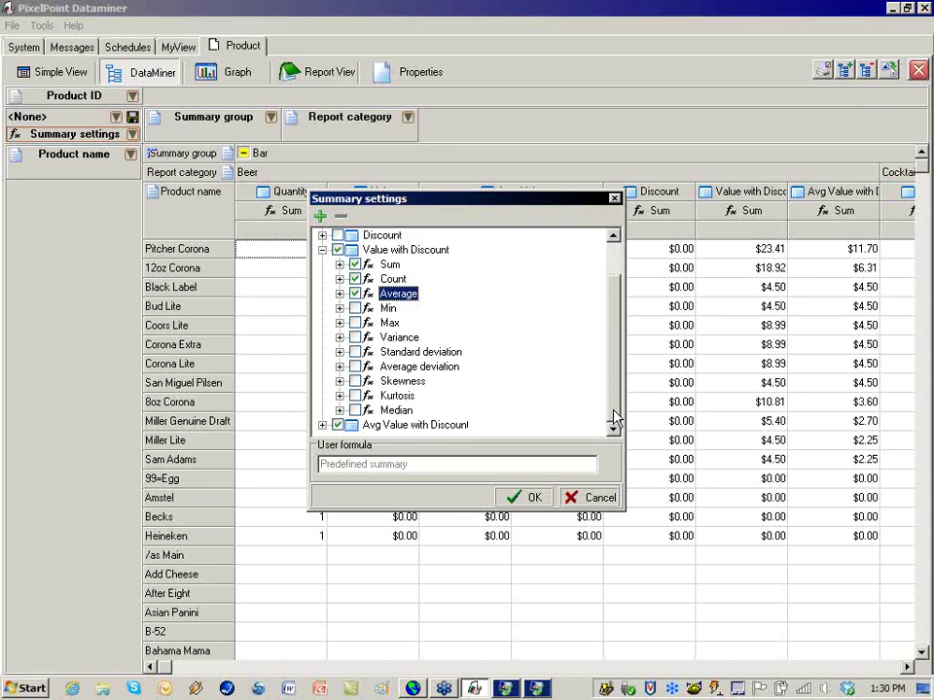
{"action": "left_click", "coordinate": [355, 396]}
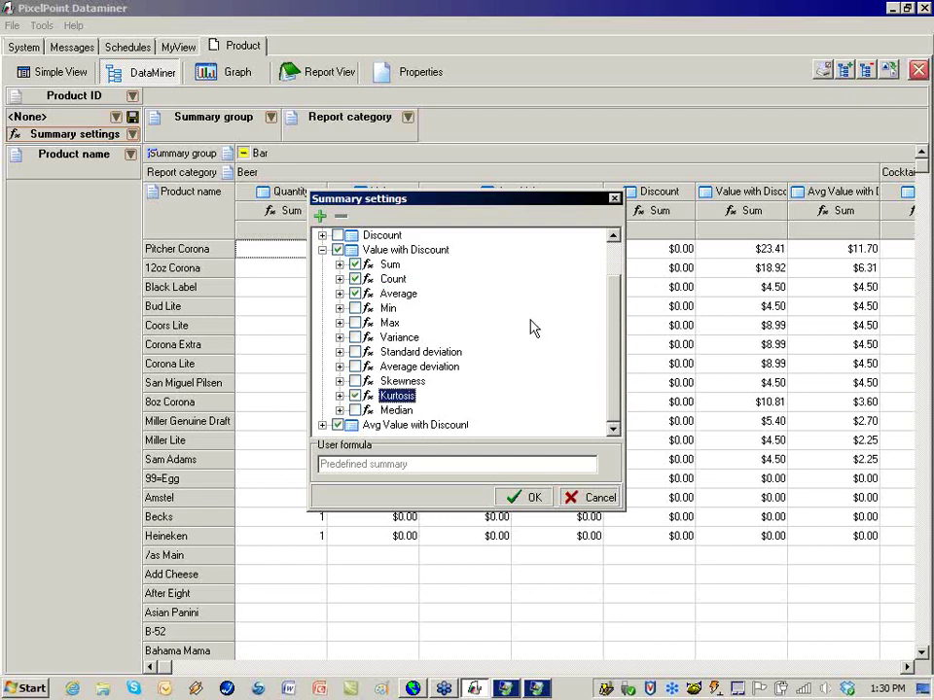
{"action": "left_click", "coordinate": [525, 497]}
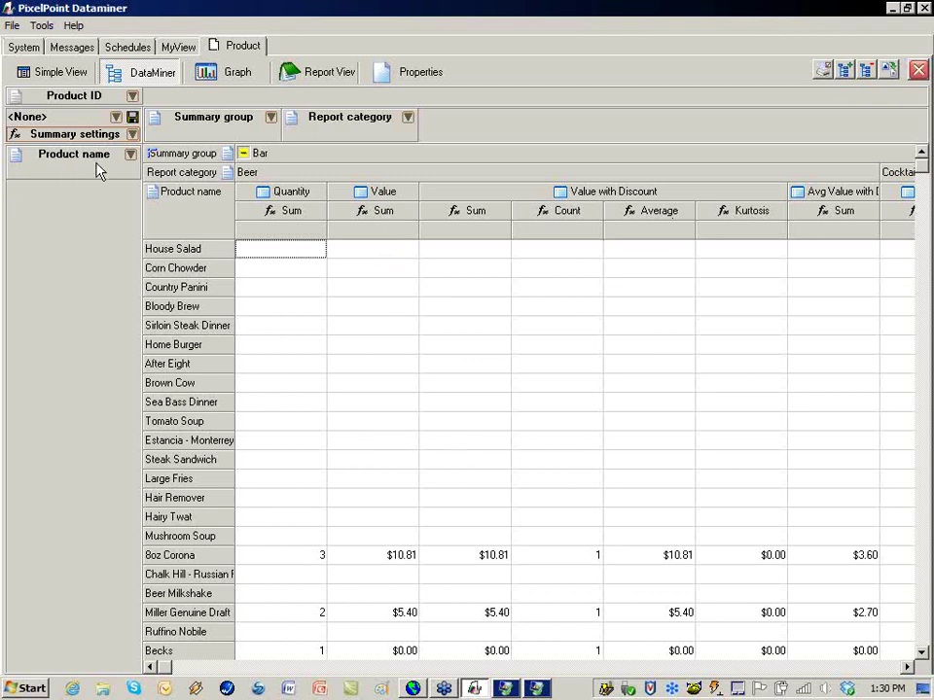
- Open the dialog for saving the current pivot state and dismiss it without saving
{"action": "left_click", "coordinate": [133, 117]}
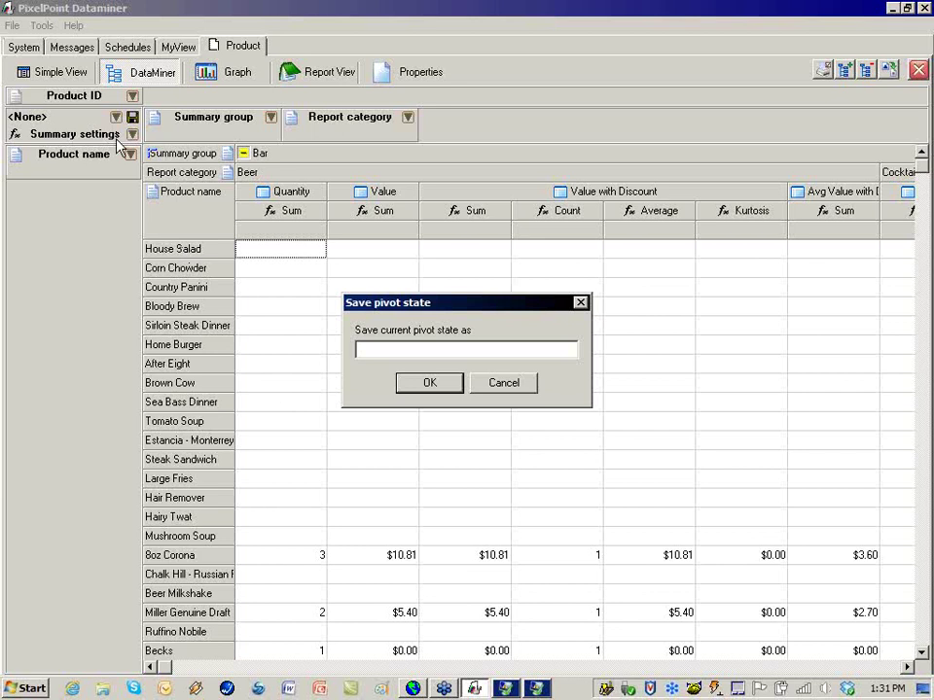
{"action": "left_click", "coordinate": [499, 385]}
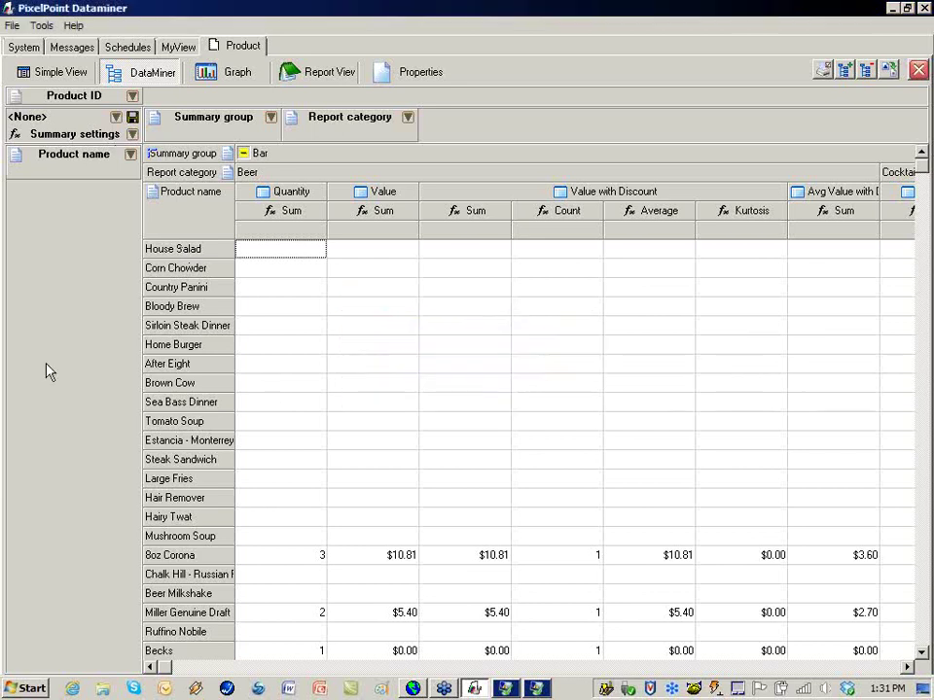
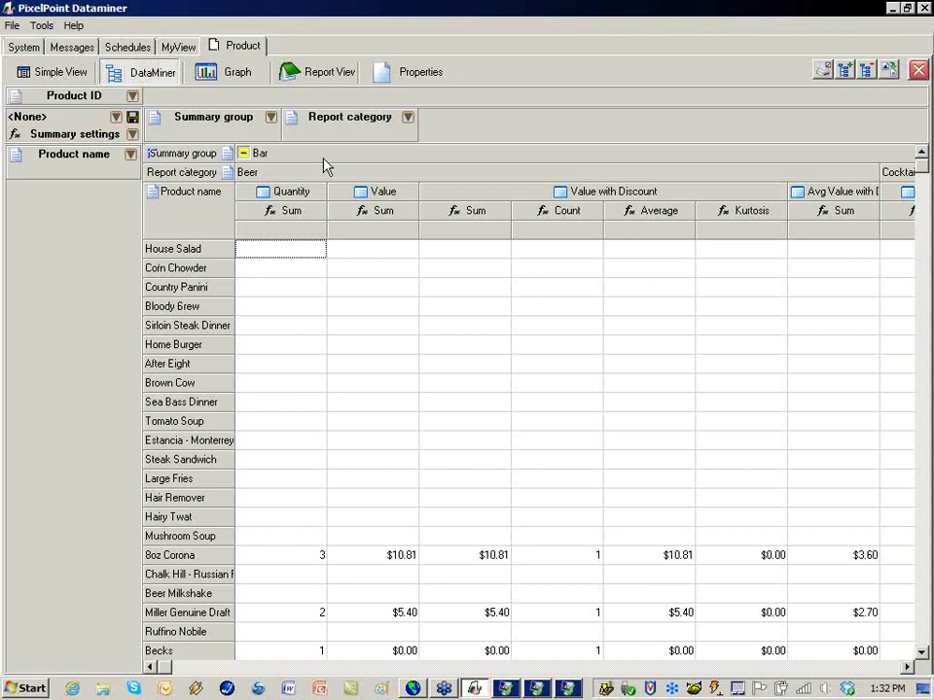
- Compare the current pivot layout of the Product report across Report View, Simple View and DataMiner
{"action": "left_click", "coordinate": [330, 74]}
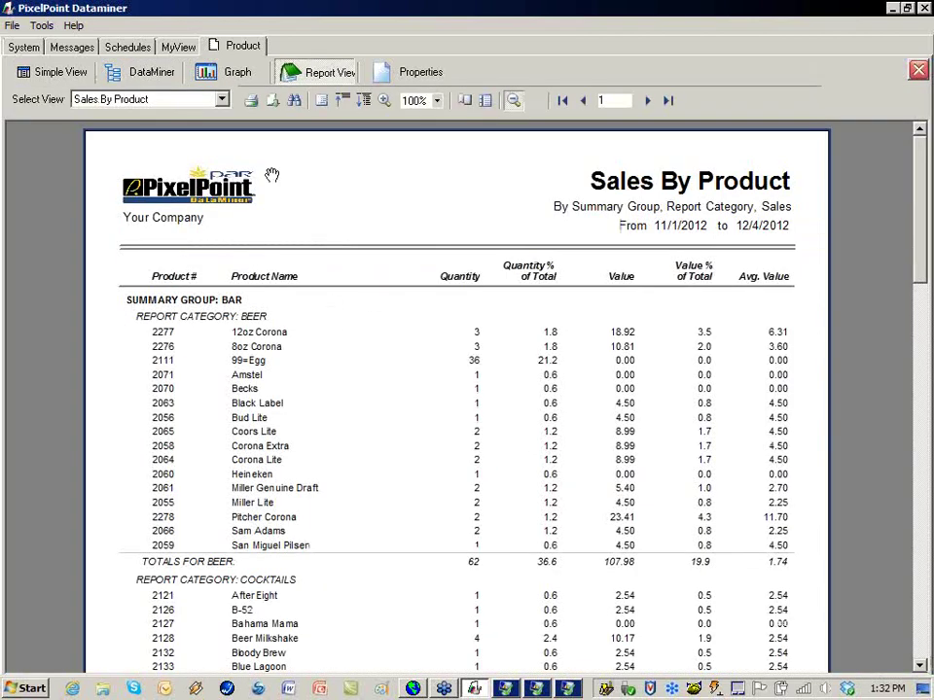
{"action": "left_click", "coordinate": [46, 74]}
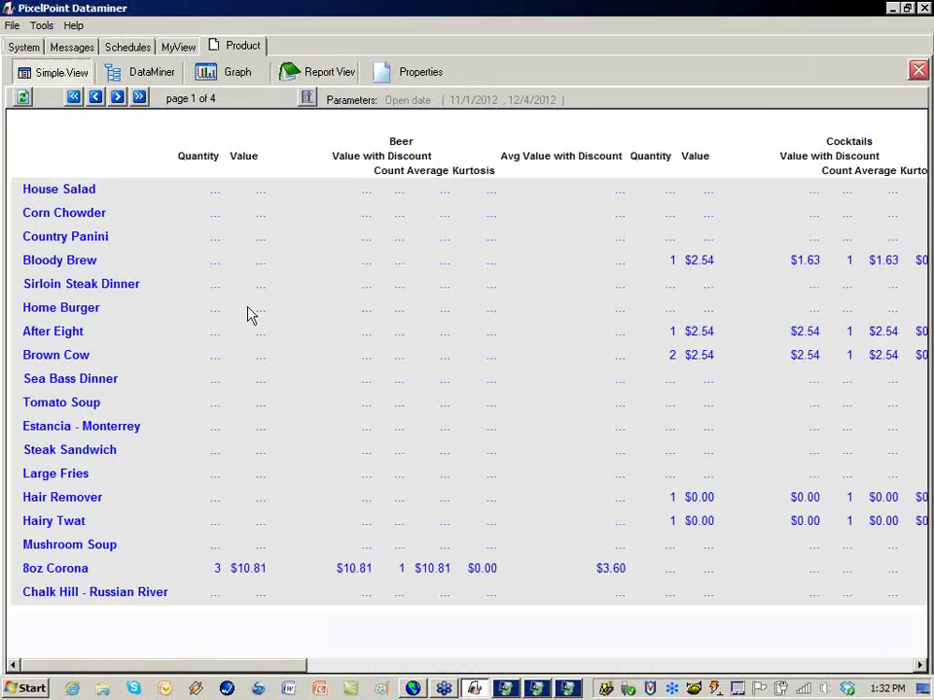
{"action": "left_click", "coordinate": [141, 75]}
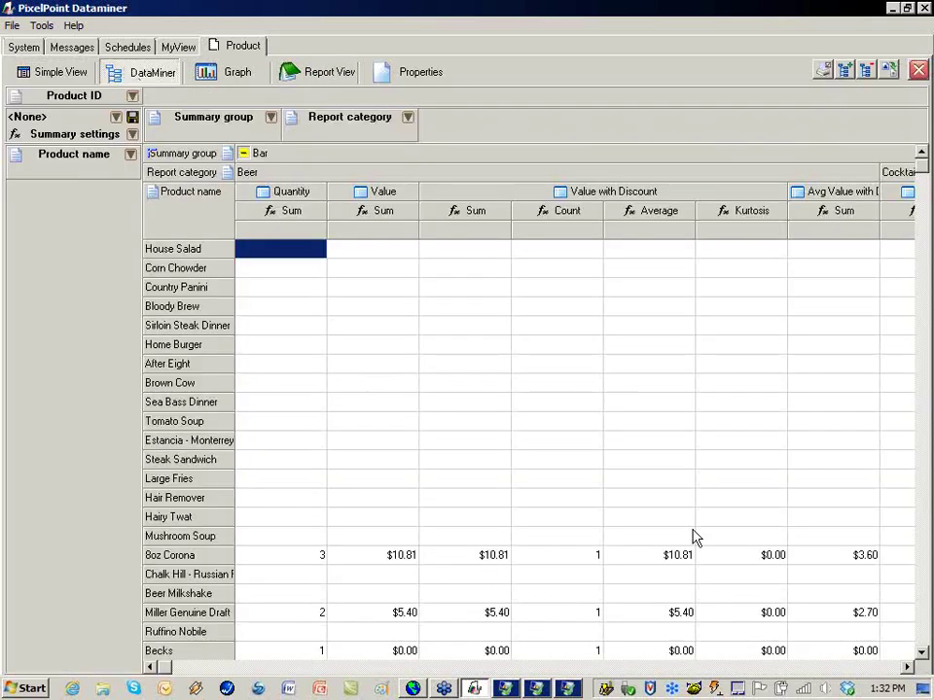
{"action": "left_click", "coordinate": [50, 73]}
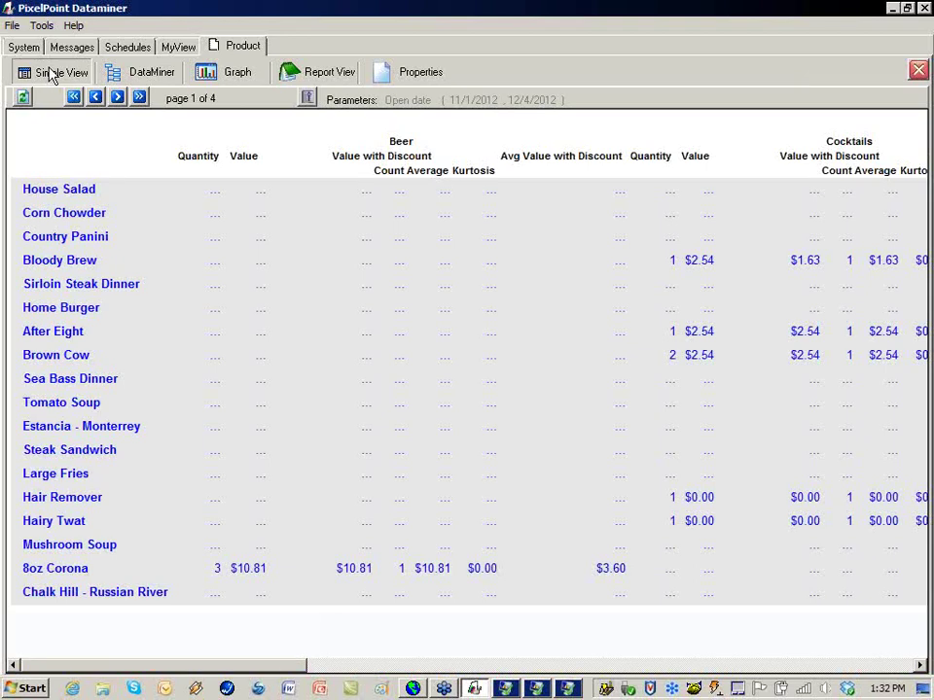
{"action": "left_click", "coordinate": [116, 76]}
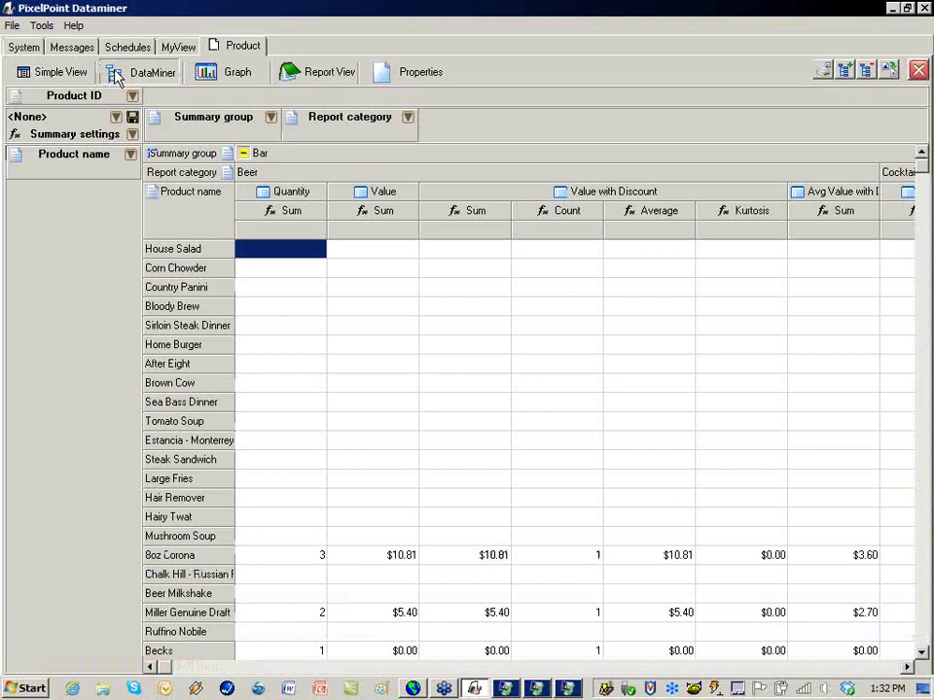
{"action": "left_click", "coordinate": [88, 78]}
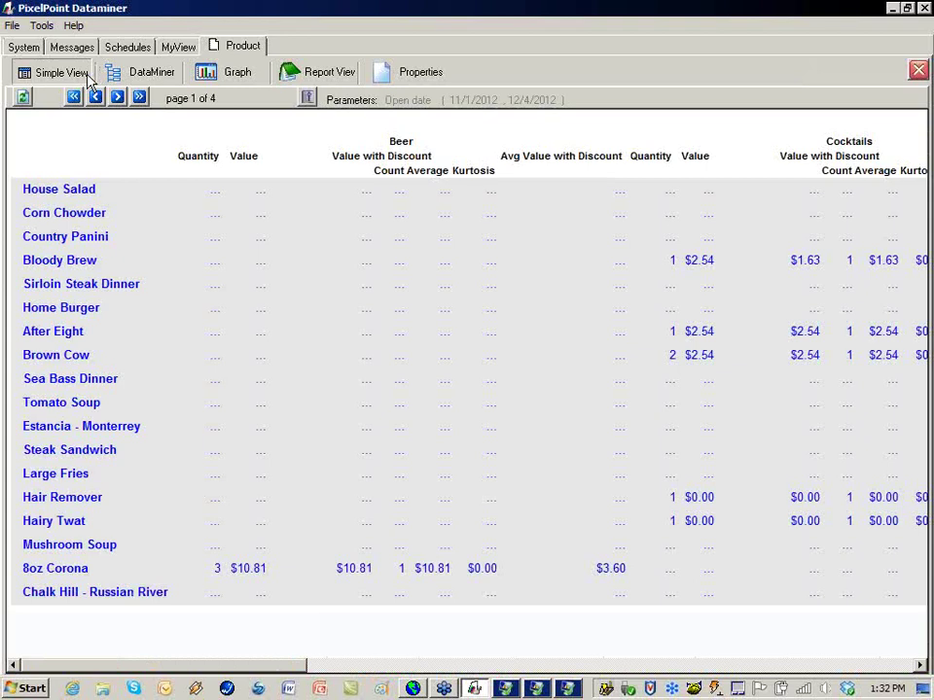
{"action": "left_click", "coordinate": [151, 76]}
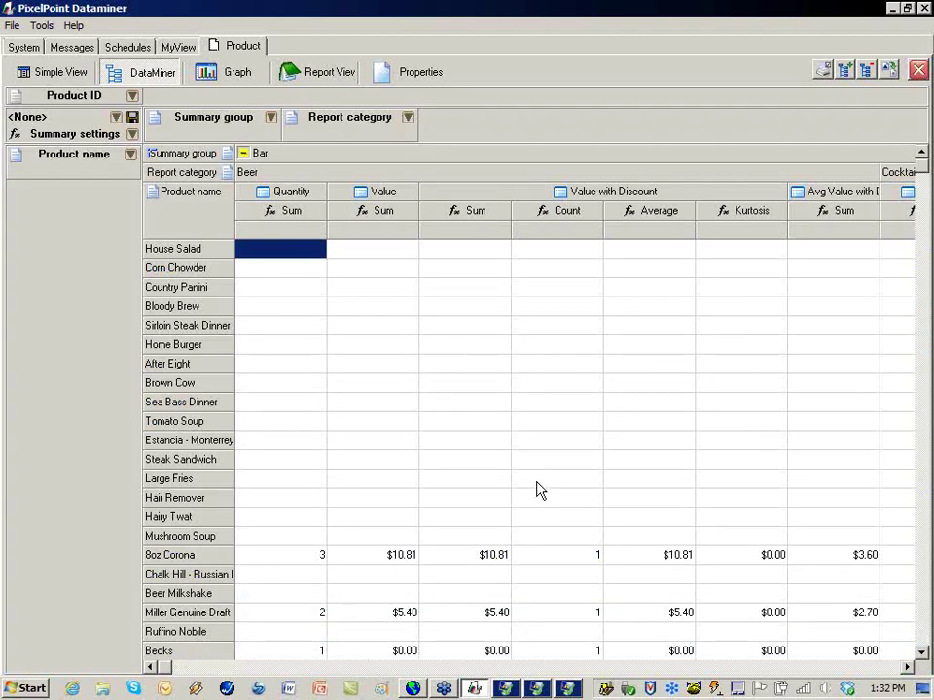
- Look through the MyView, Schedules and Messages pages
{"action": "left_click", "coordinate": [179, 54]}
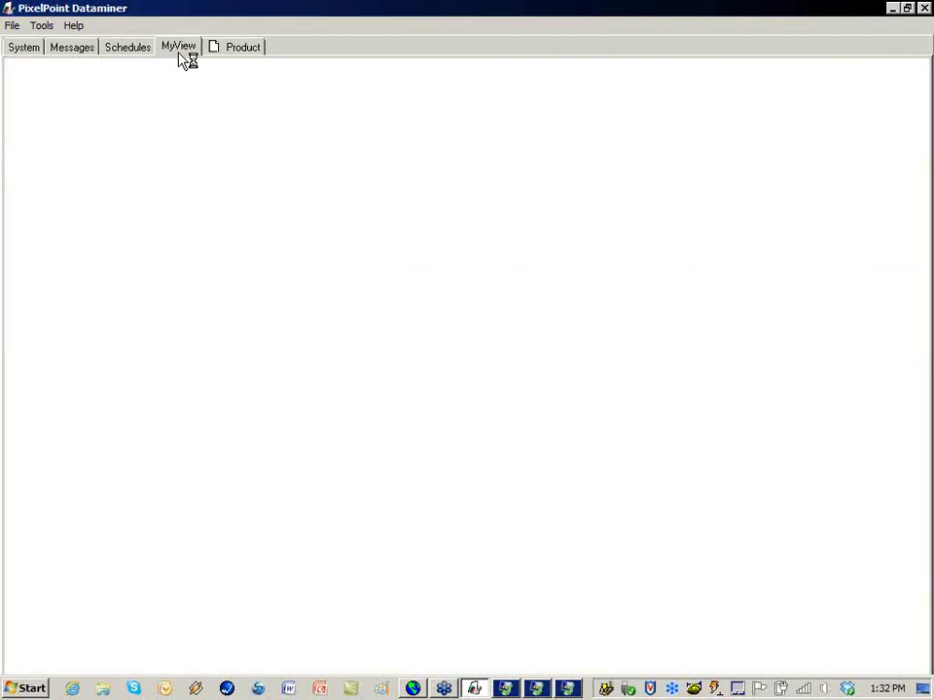
{"action": "left_click", "coordinate": [125, 51]}
{"action": "left_click", "coordinate": [84, 51]}
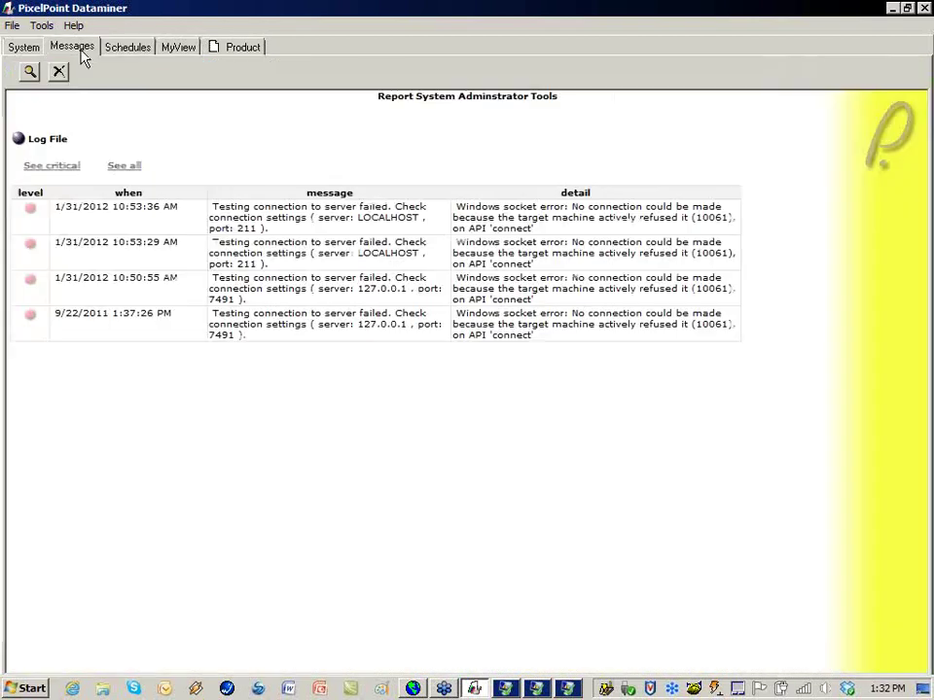
- Reopen the completed List Employees job from the System page's job list, then close the report
{"action": "left_click", "coordinate": [39, 50]}
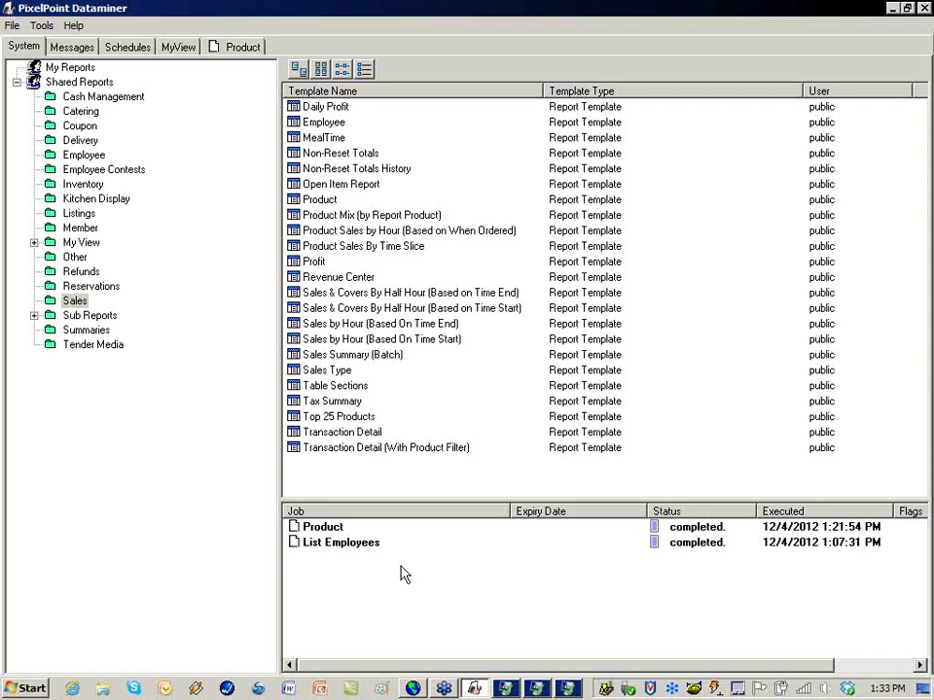
{"action": "left_click", "coordinate": [339, 547]}
{"action": "double_click", "coordinate": [338, 547]}
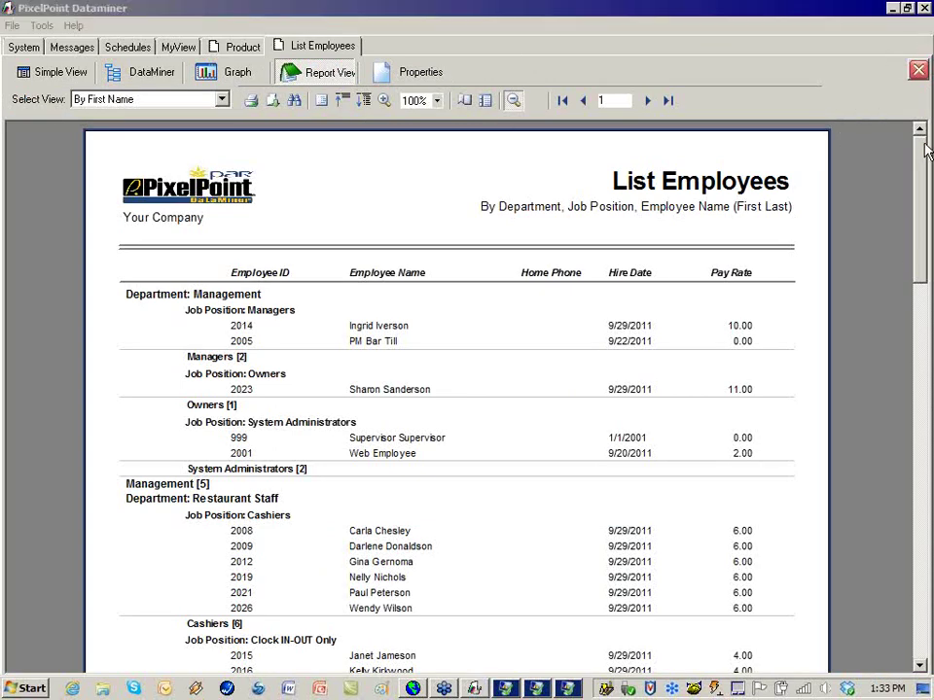
{"action": "left_click", "coordinate": [918, 70]}
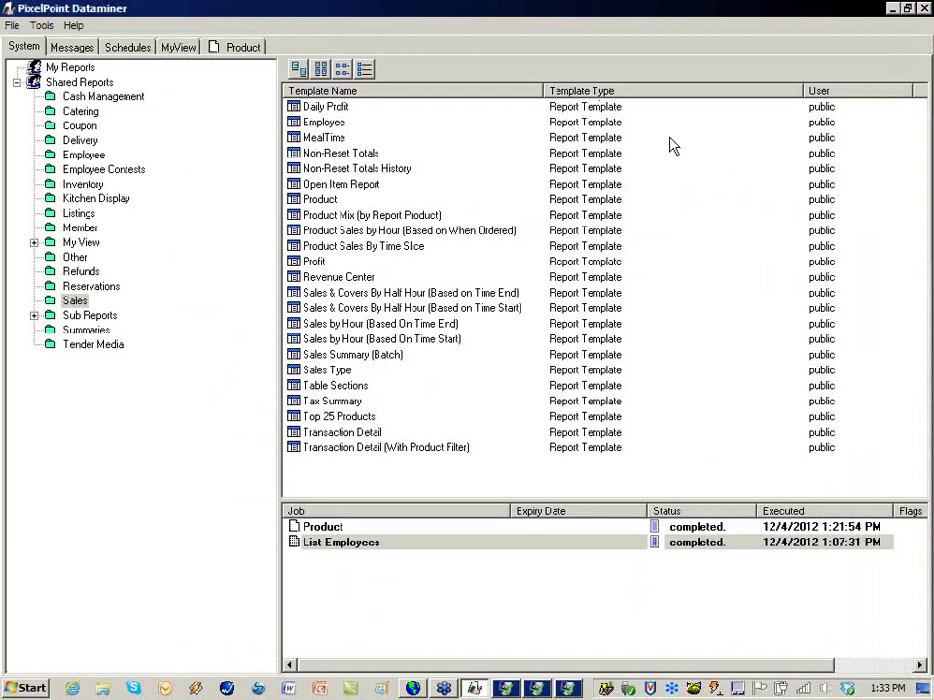
- Delete the List Employees job from the list of completed jobs
{"action": "right_click", "coordinate": [332, 549]}
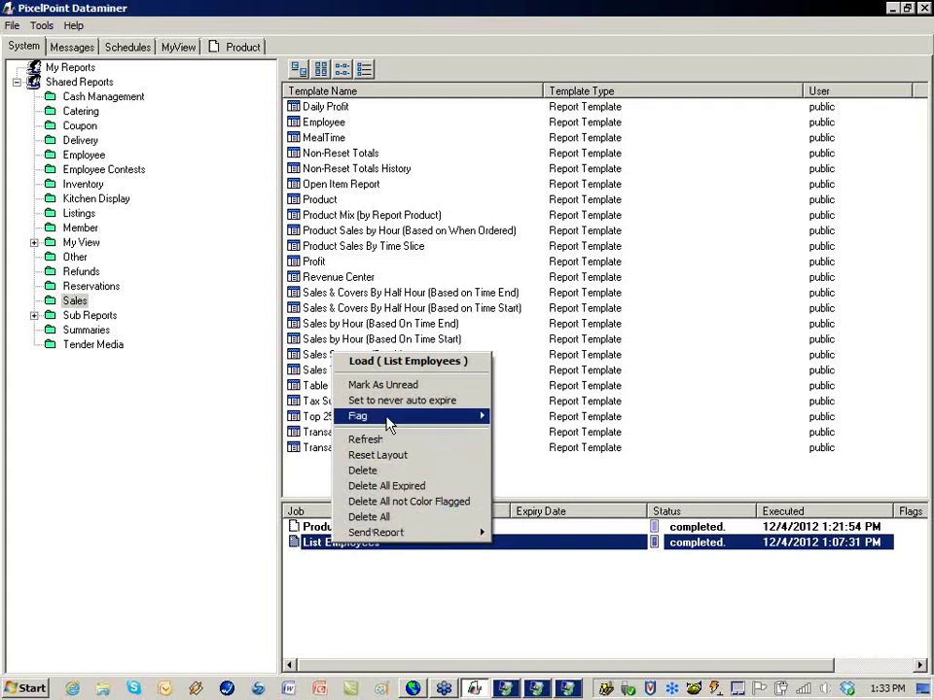
{"action": "mouse_move", "coordinate": [387, 425]}
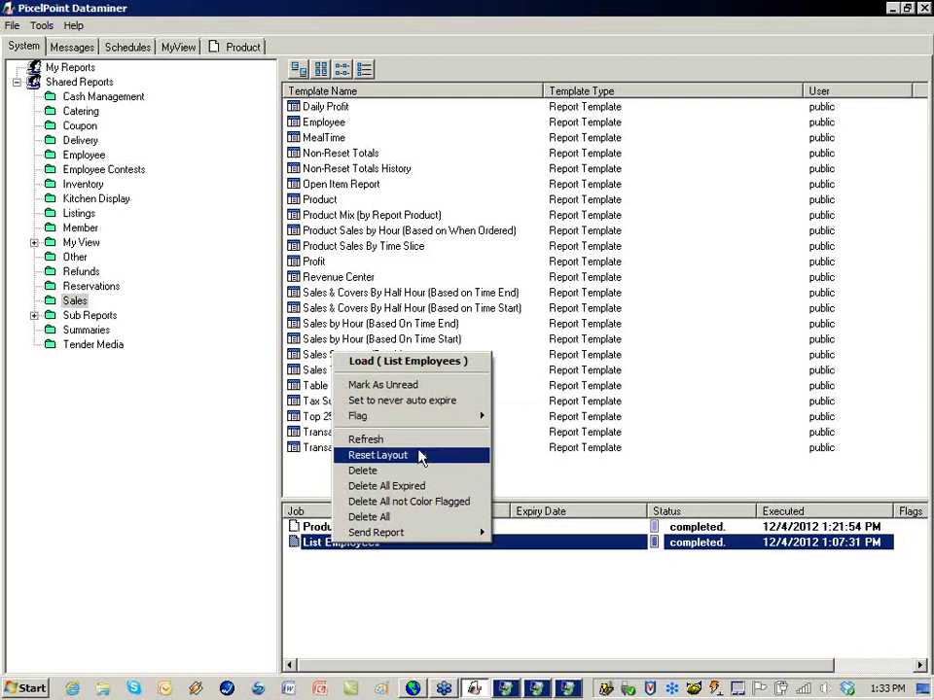
{"action": "left_click", "coordinate": [370, 471]}
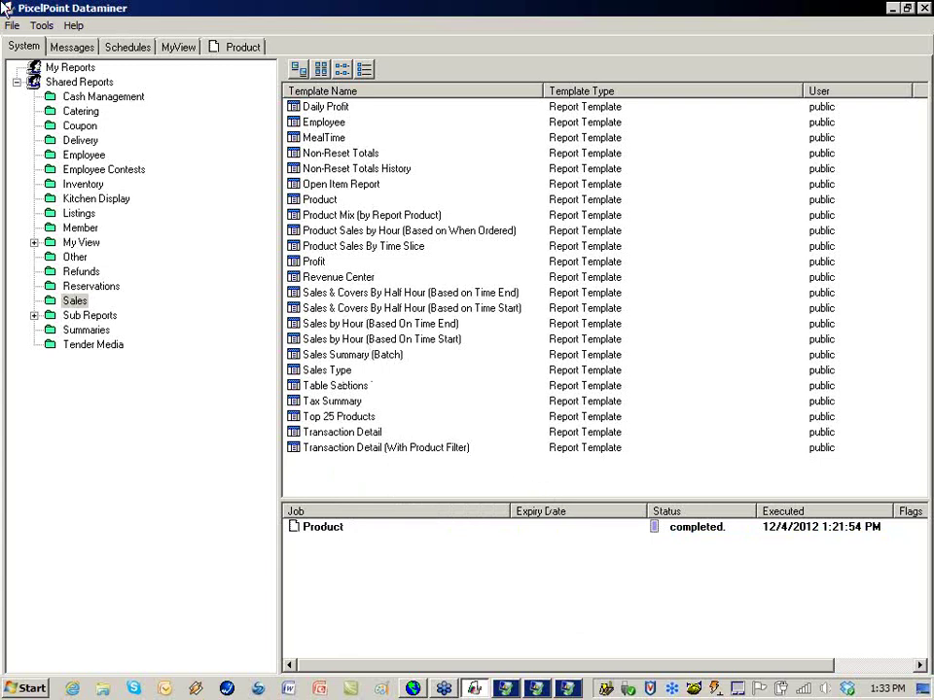
{"action": "left_click", "coordinate": [39, 26]}
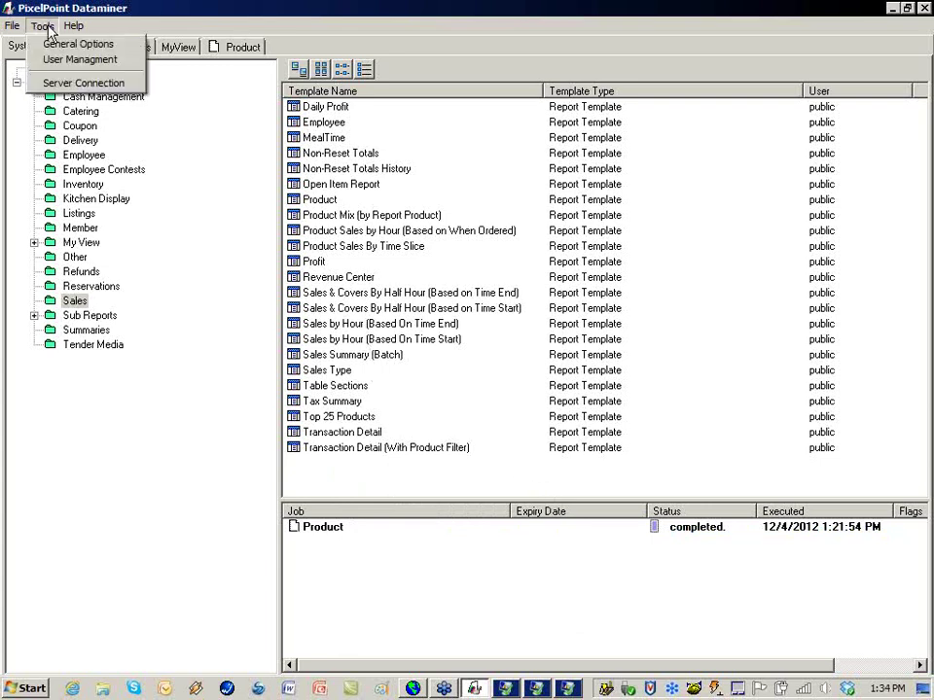
{"action": "left_click", "coordinate": [110, 374]}
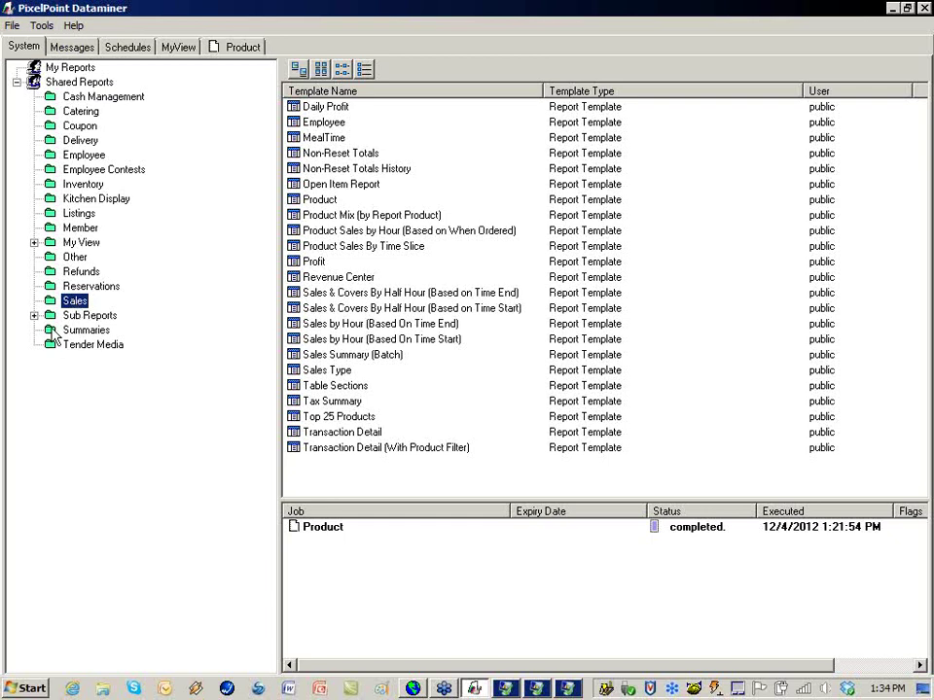
- Open the Product template from the Sales folder for advanced editing and show its scheduled tasks
{"action": "left_click", "coordinate": [317, 202]}
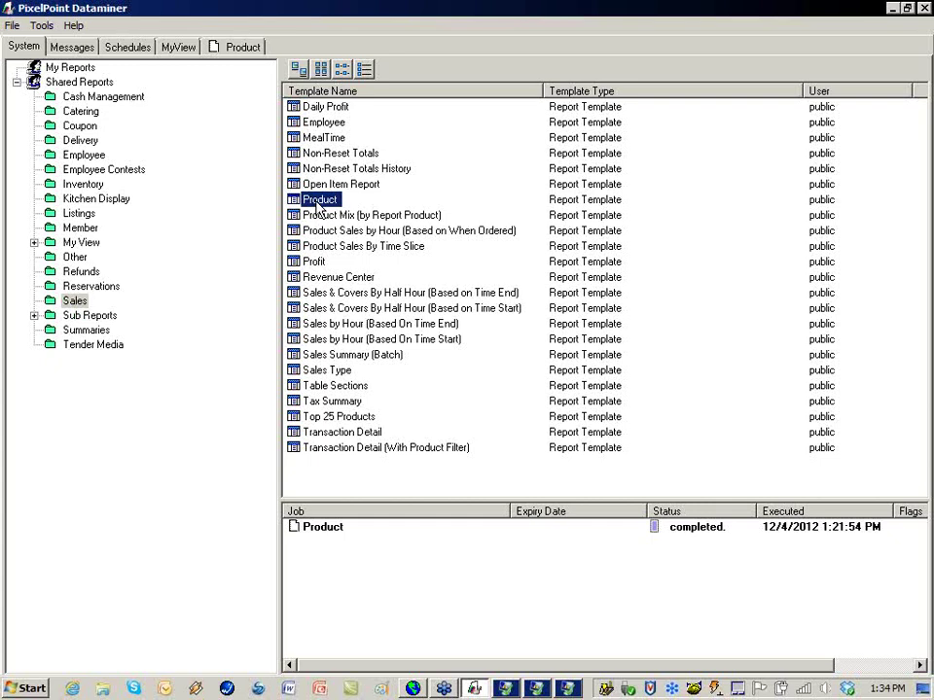
{"action": "right_click", "coordinate": [313, 206]}
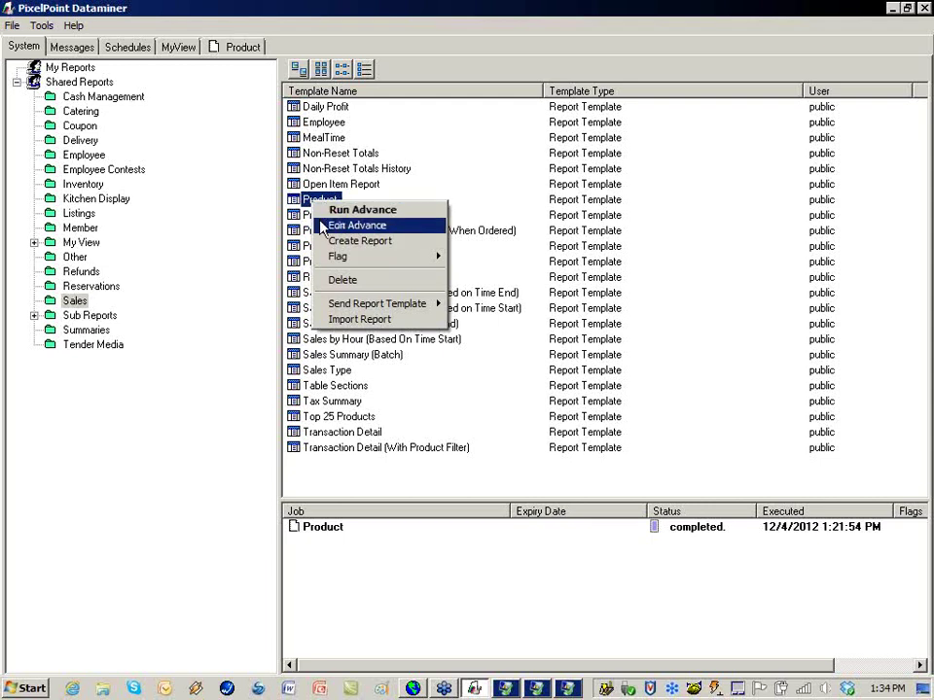
{"action": "left_click", "coordinate": [323, 225]}
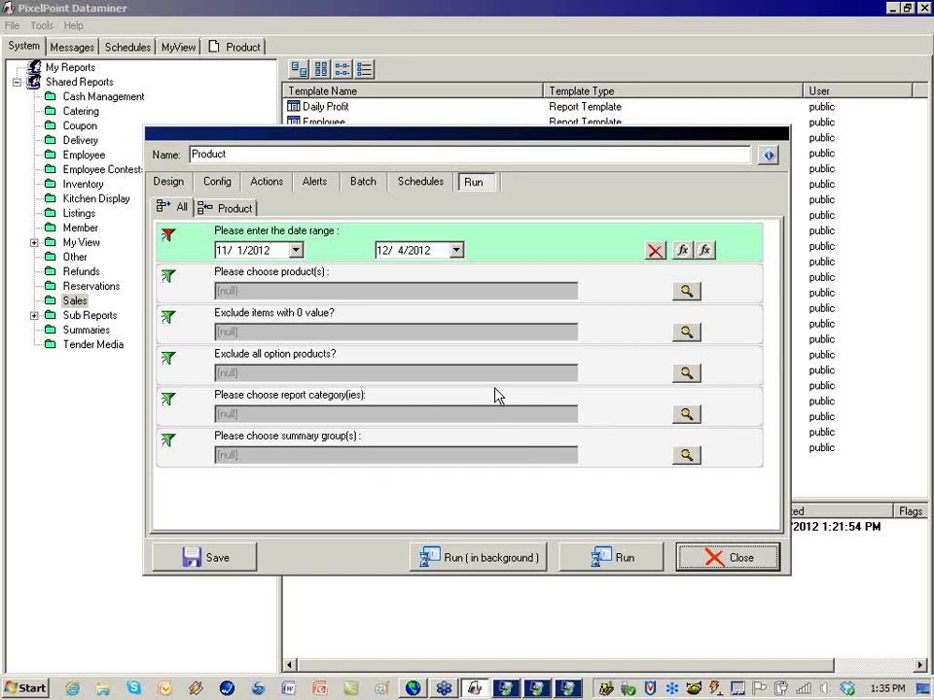
{"action": "left_click", "coordinate": [421, 183]}
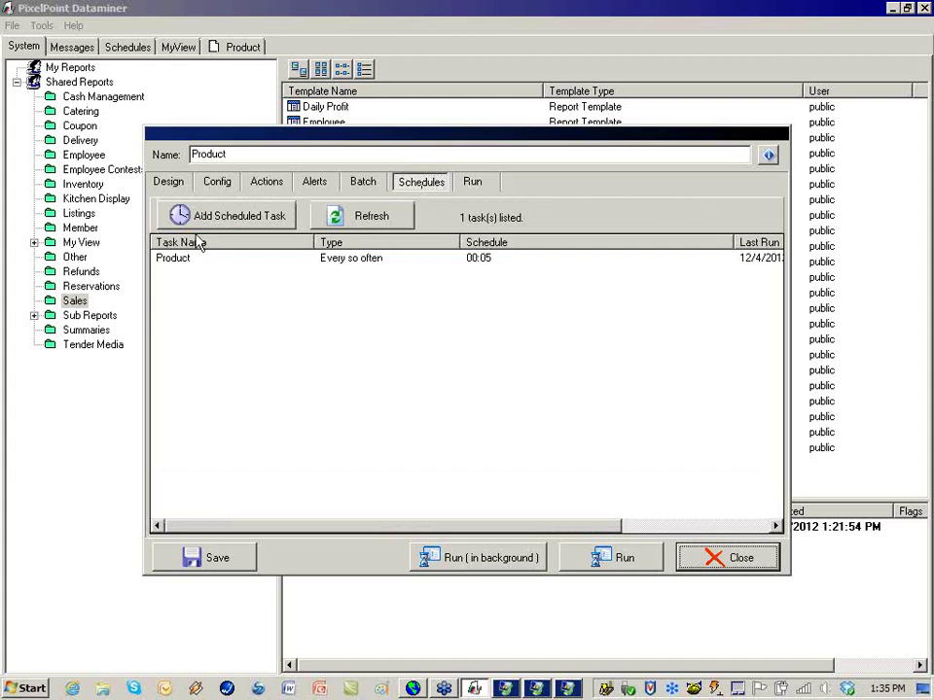
- Start a new schedule for the Product report and go through the frequency choices to the Weekly day-of-week settings
{"action": "left_click", "coordinate": [257, 225]}
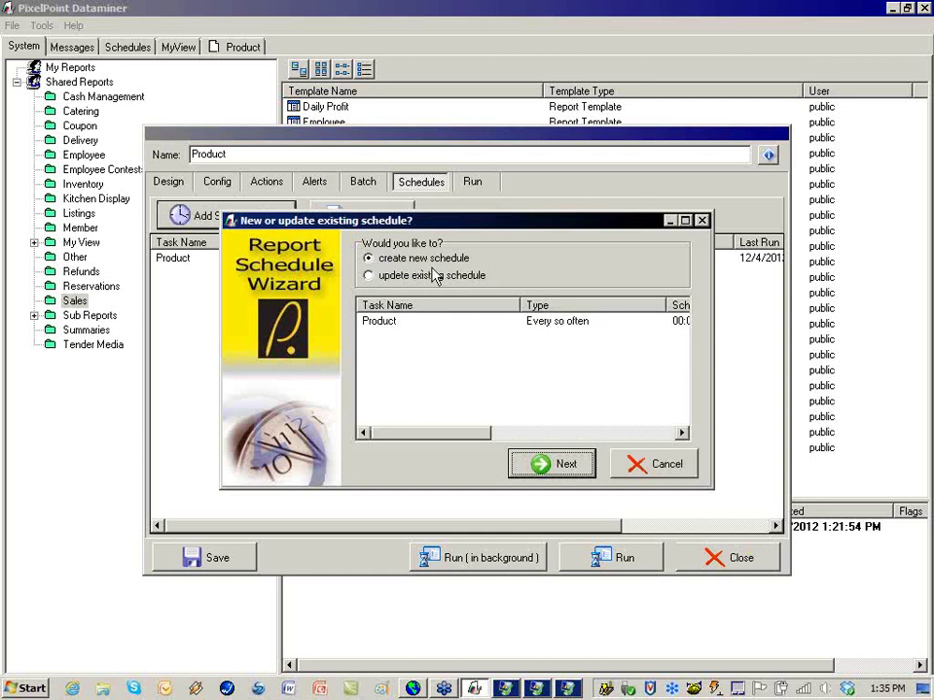
{"action": "left_click", "coordinate": [556, 466]}
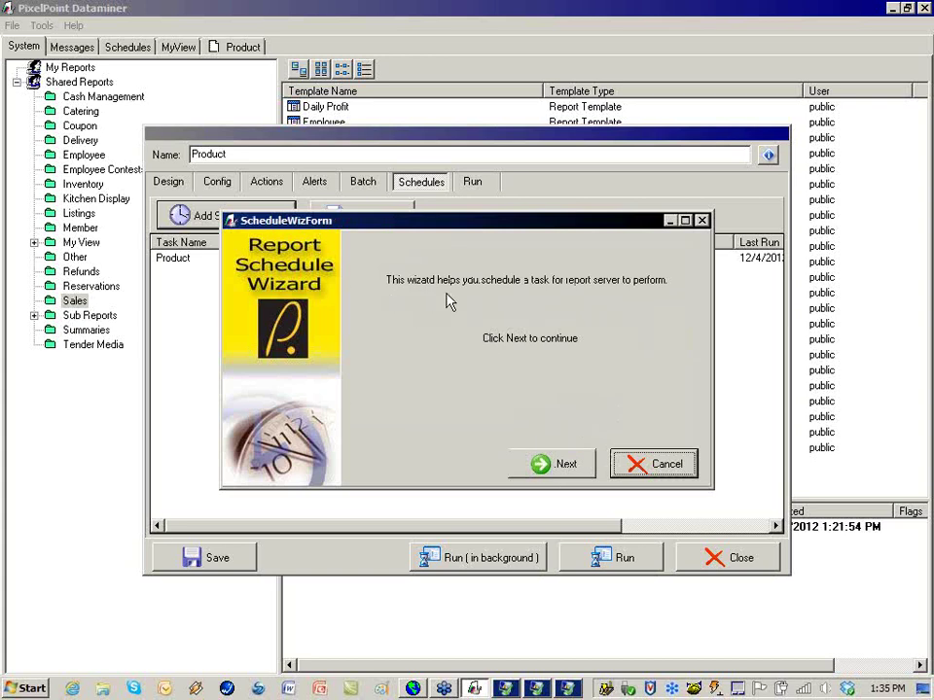
{"action": "left_click", "coordinate": [569, 473]}
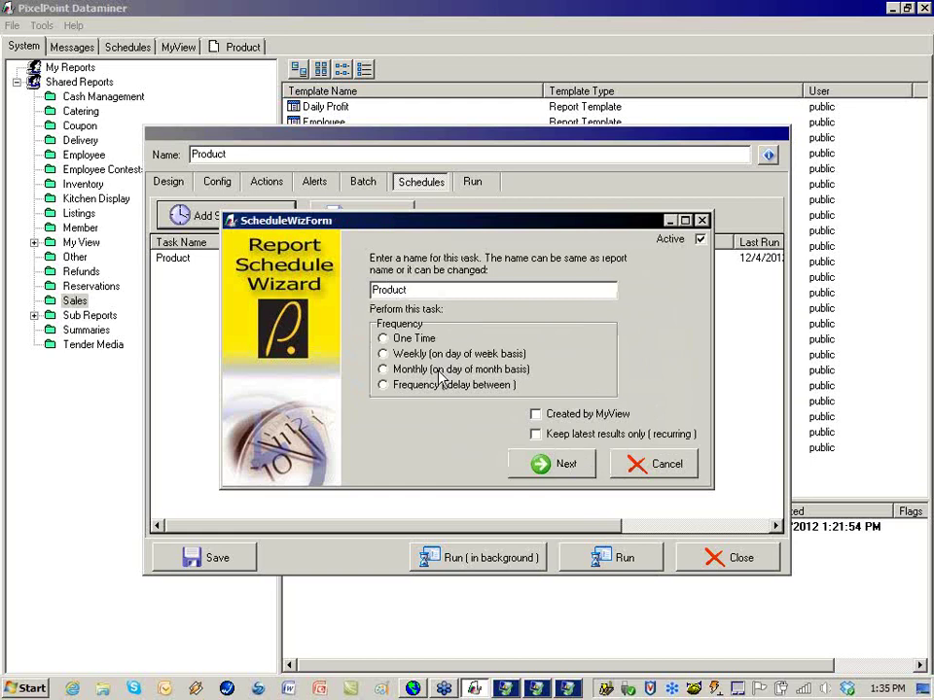
{"action": "left_click", "coordinate": [383, 340]}
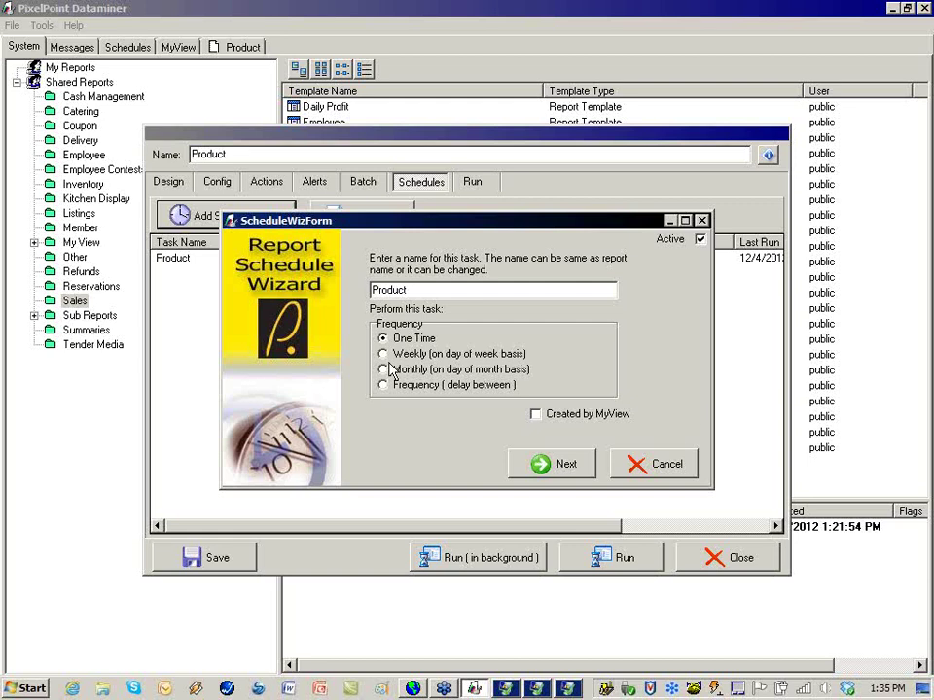
{"action": "left_click", "coordinate": [384, 355]}
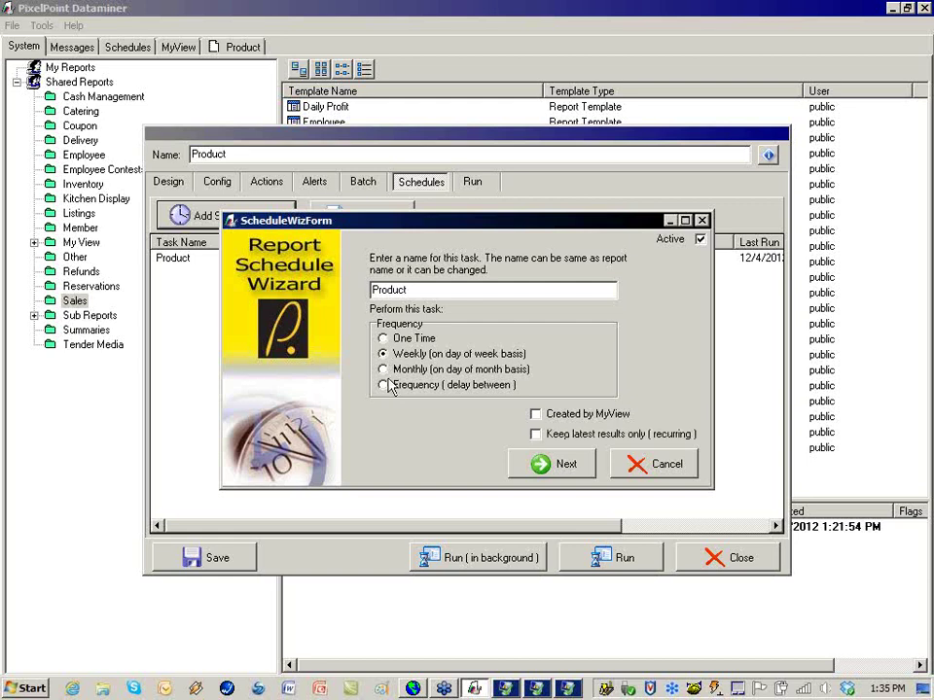
{"action": "left_click", "coordinate": [384, 385]}
{"action": "left_click", "coordinate": [383, 354]}
{"action": "left_click", "coordinate": [553, 464]}
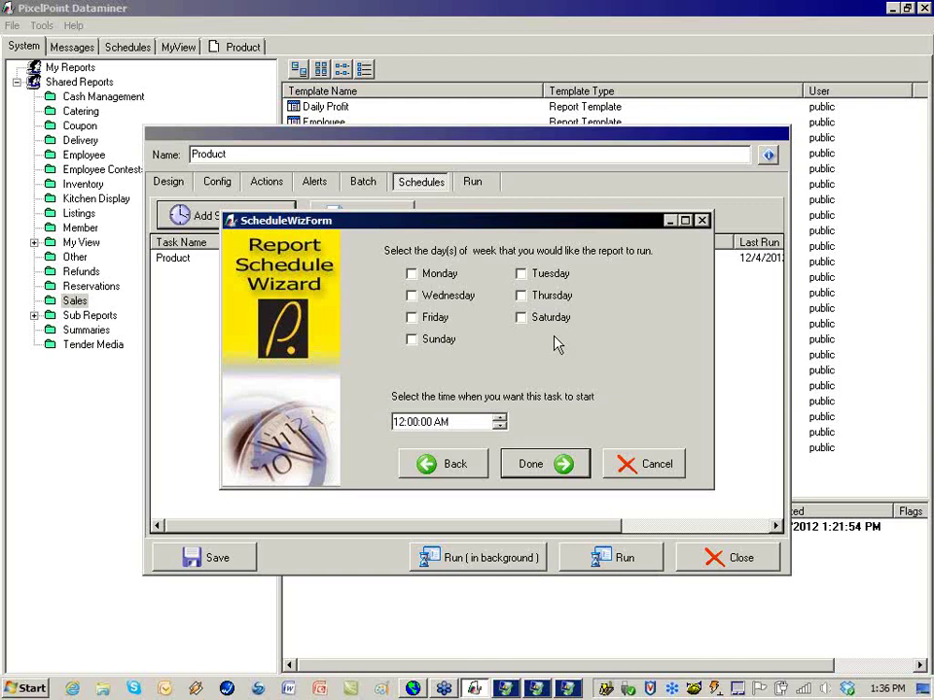
- Change the schedule frequency to Monthly, review its day-of-month settings and cancel the wizard
{"action": "left_click", "coordinate": [440, 468]}
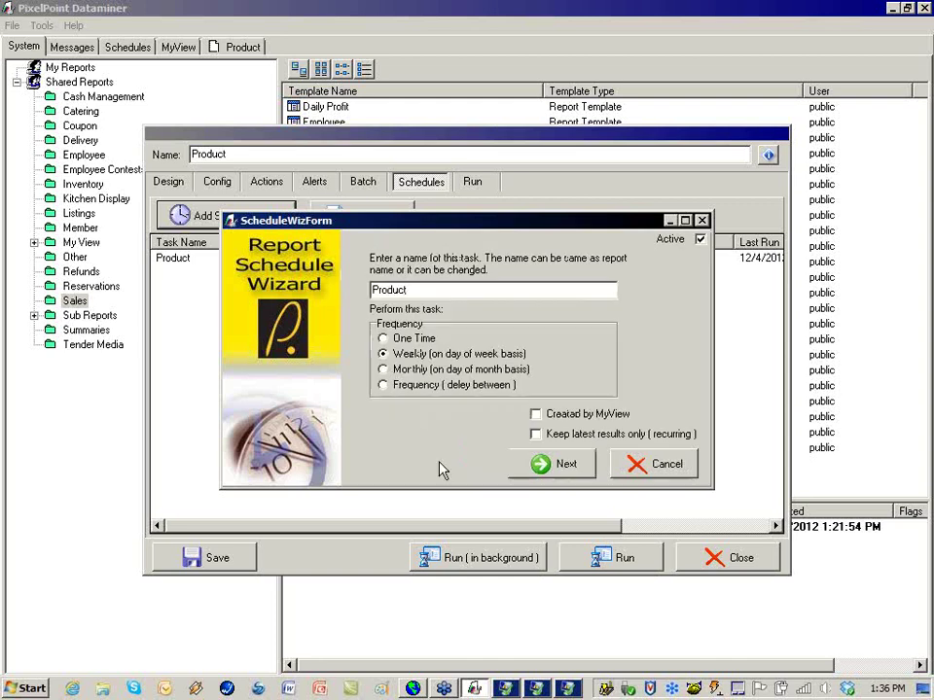
{"action": "left_click", "coordinate": [384, 370]}
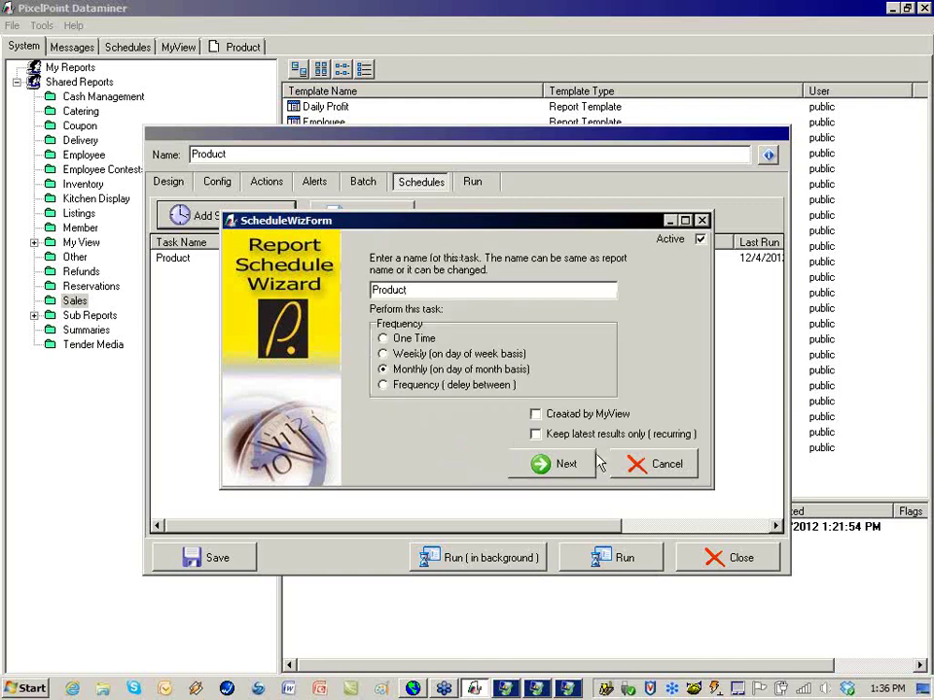
{"action": "left_click", "coordinate": [583, 464]}
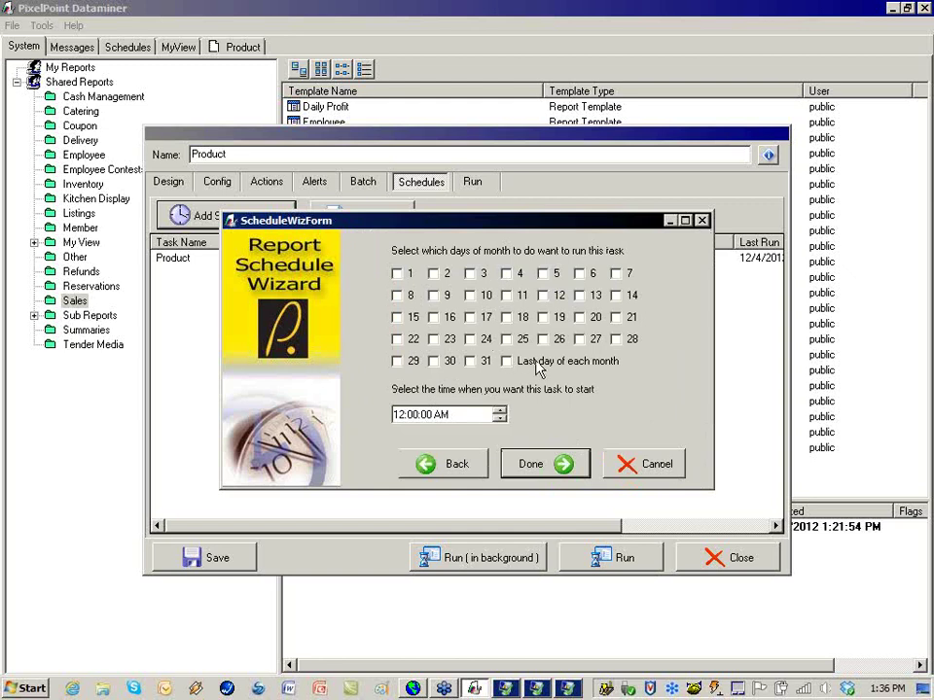
{"action": "left_click", "coordinate": [658, 472]}
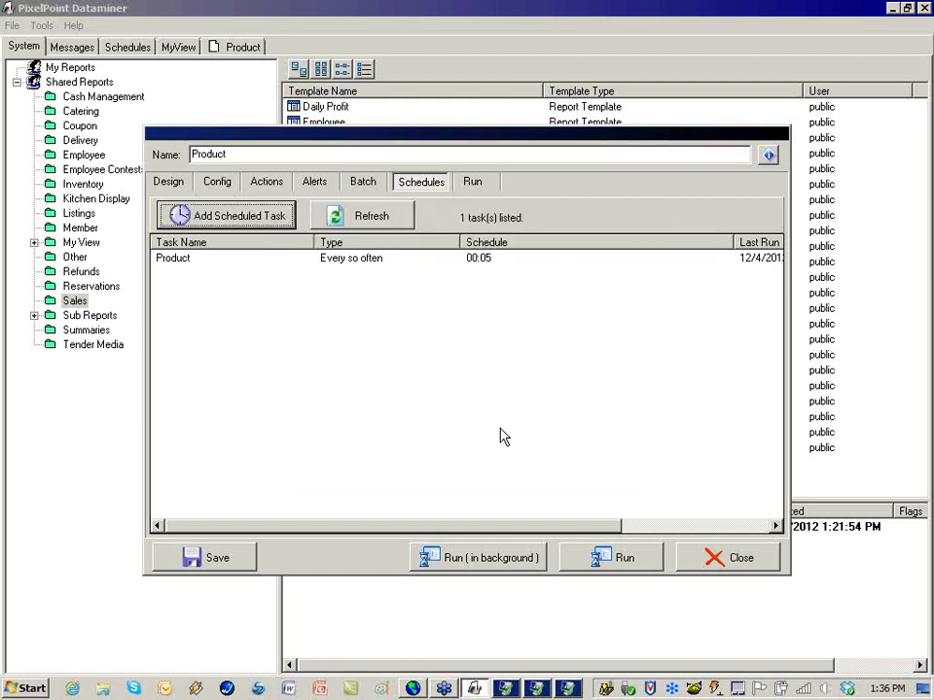
- Review the Product template's batch settings, browse the Sales folder for a sub template to add, and cancel the selection
{"action": "left_click", "coordinate": [364, 184]}
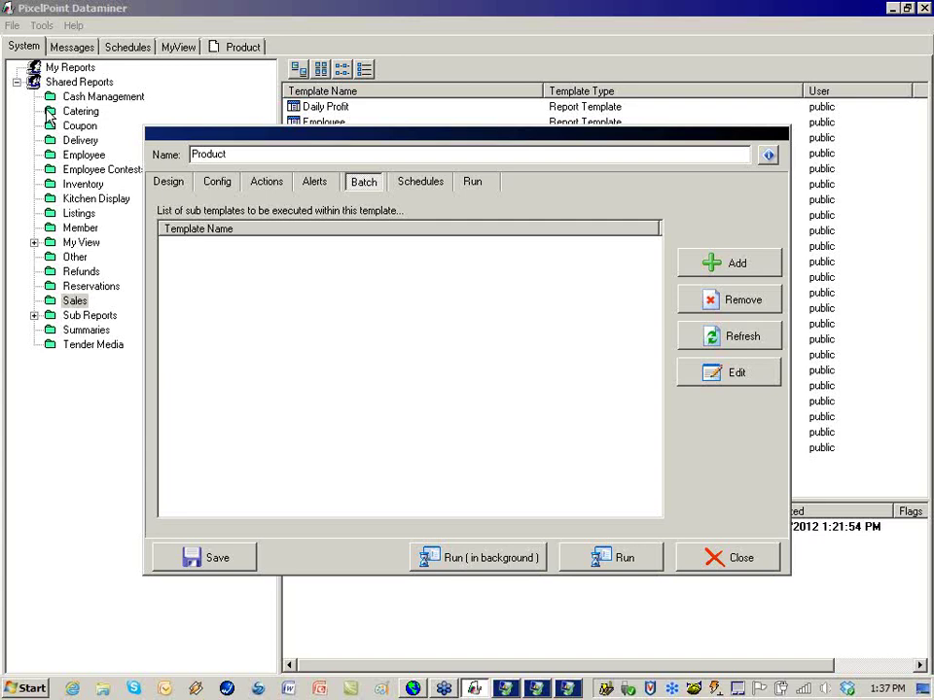
{"action": "left_click", "coordinate": [709, 268]}
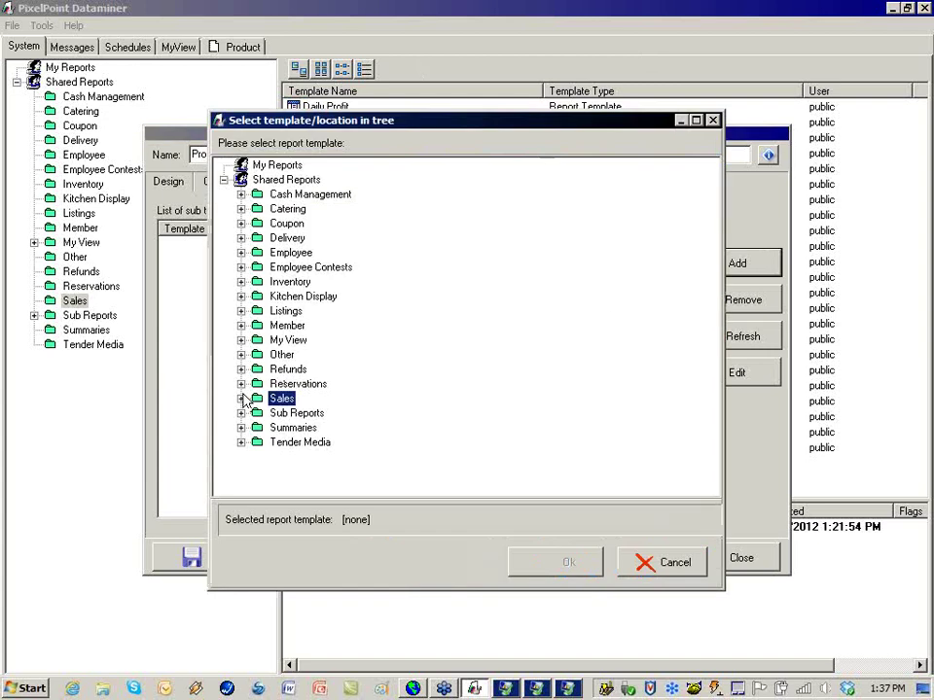
{"action": "left_click", "coordinate": [242, 400]}
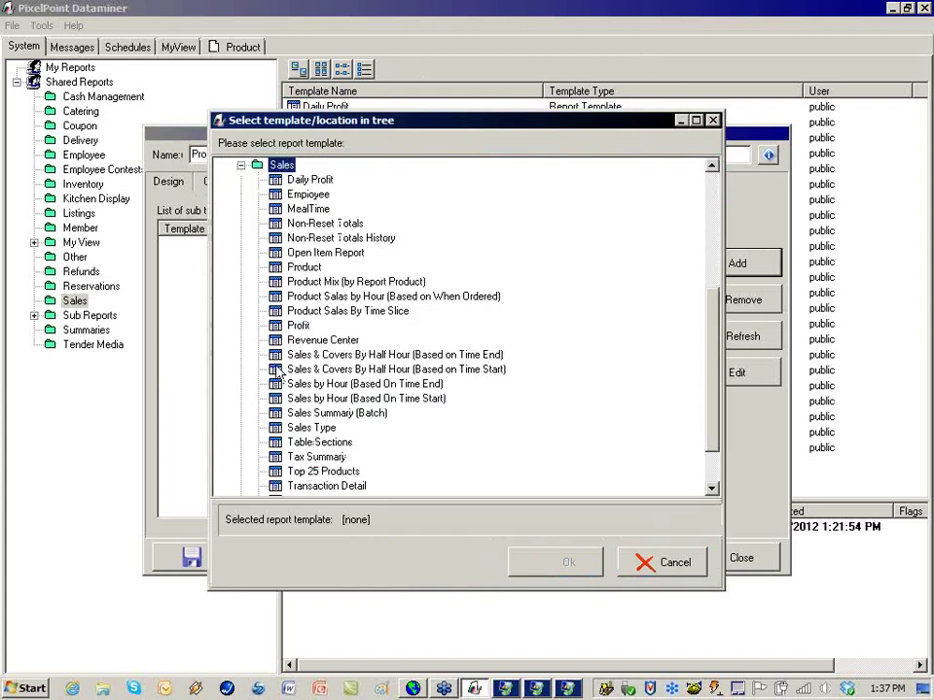
{"action": "left_click", "coordinate": [284, 267]}
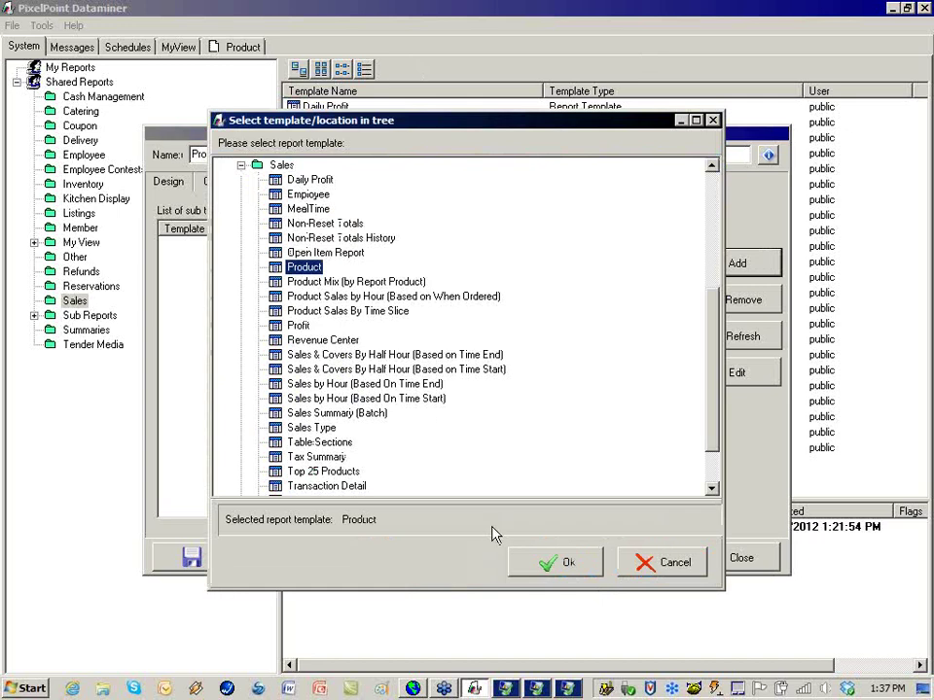
{"action": "left_click", "coordinate": [334, 340]}
{"action": "left_click", "coordinate": [314, 267]}
{"action": "left_click", "coordinate": [680, 572]}
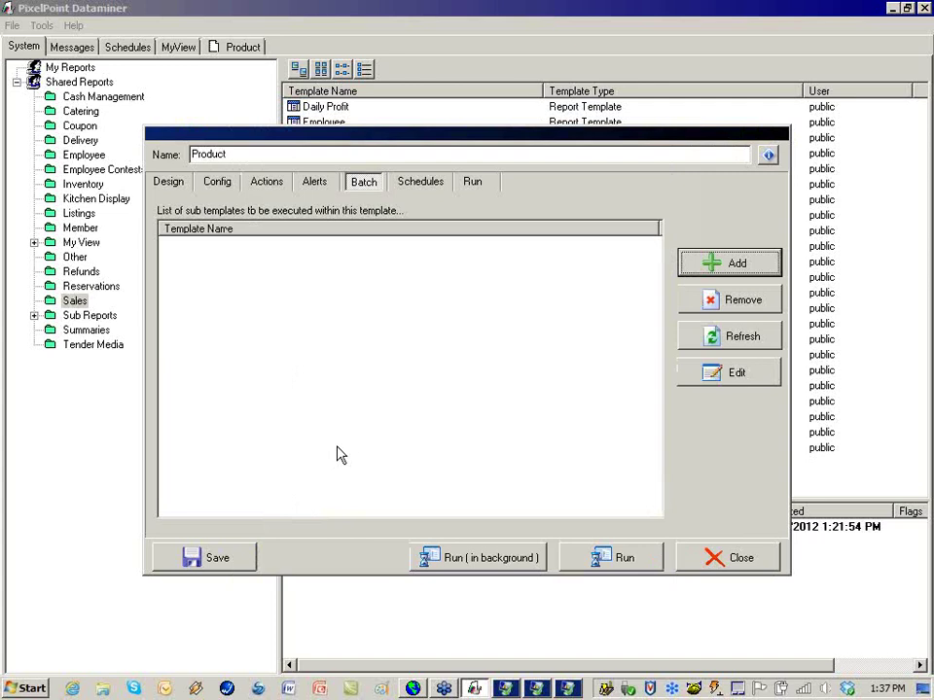
- Start a new alert on the Report category field of the Product template with Font color as its effect type
{"action": "left_click", "coordinate": [316, 185]}
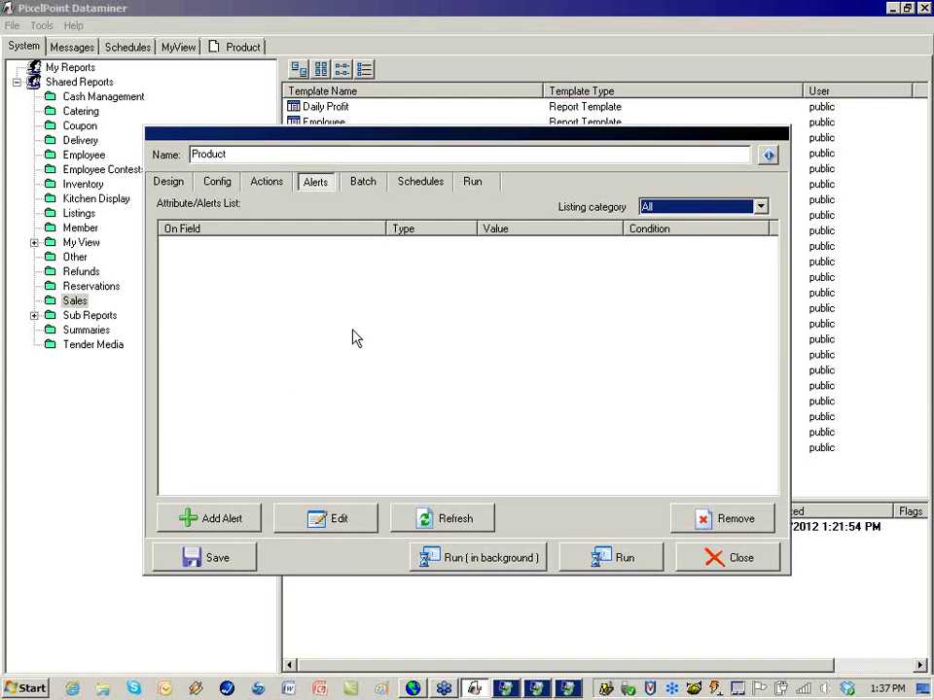
{"action": "left_click", "coordinate": [204, 522]}
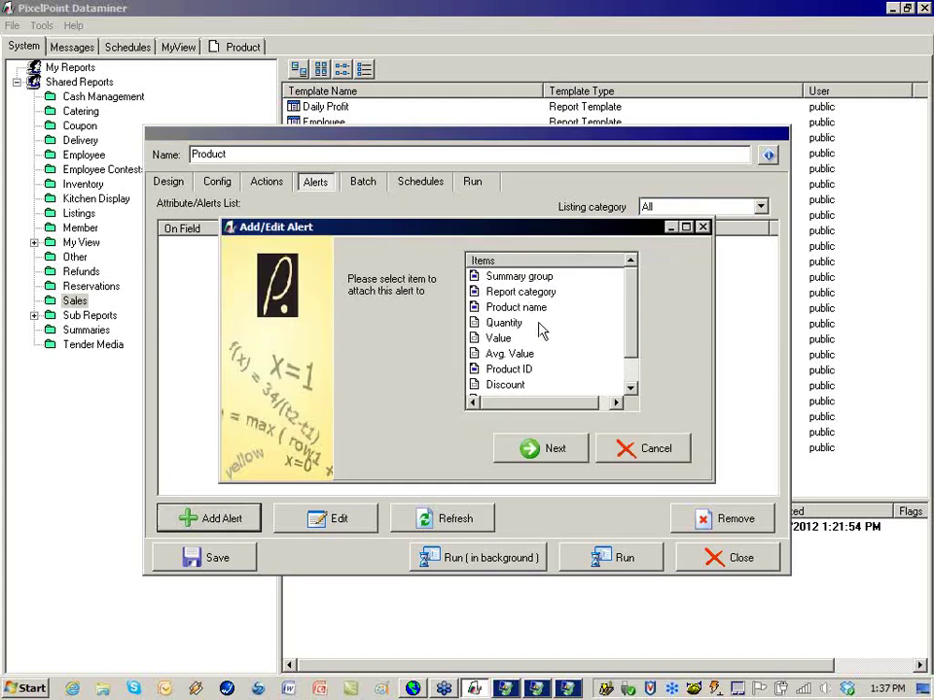
{"action": "left_click", "coordinate": [519, 292]}
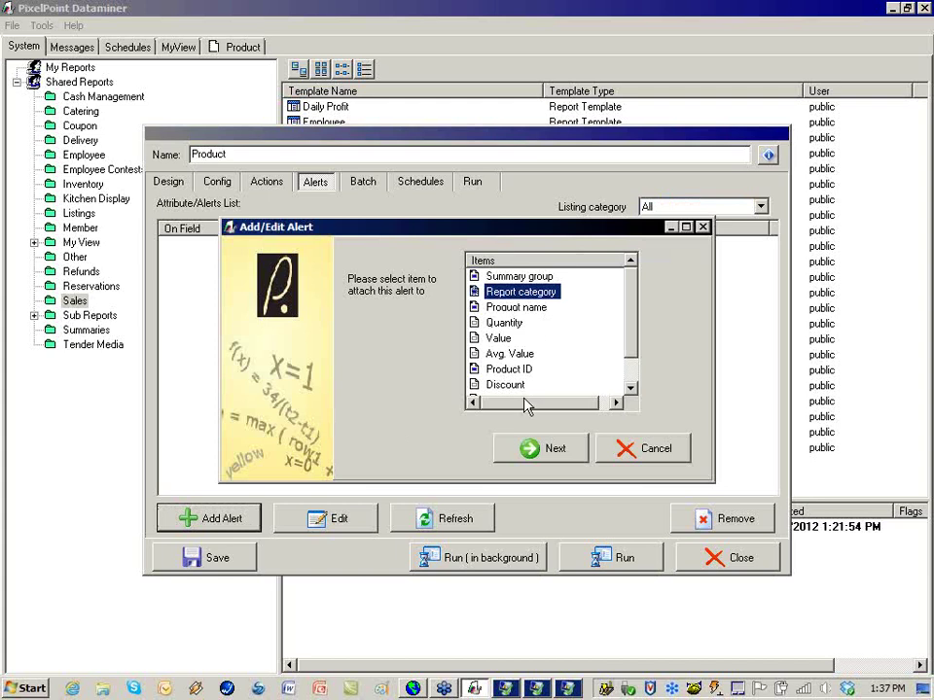
{"action": "left_click", "coordinate": [548, 450]}
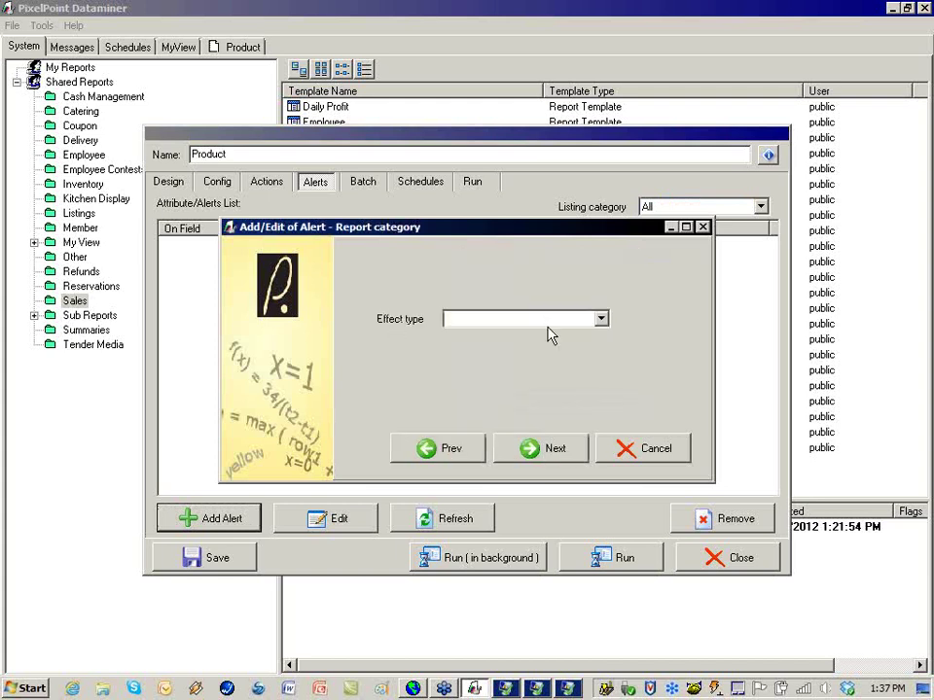
{"action": "left_click", "coordinate": [601, 319]}
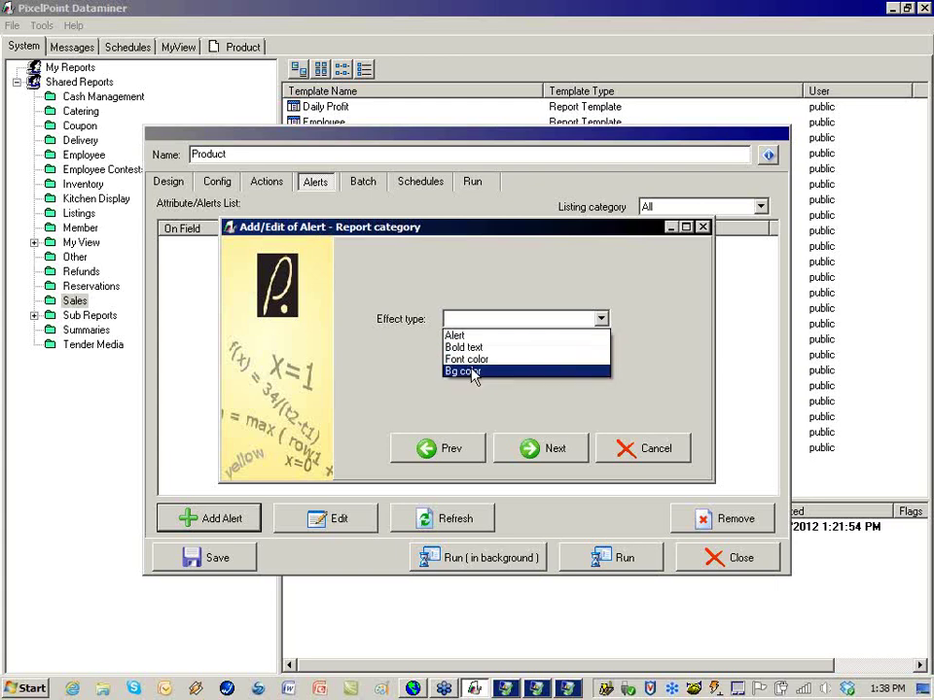
{"action": "left_click", "coordinate": [474, 359]}
{"action": "left_click", "coordinate": [543, 448]}
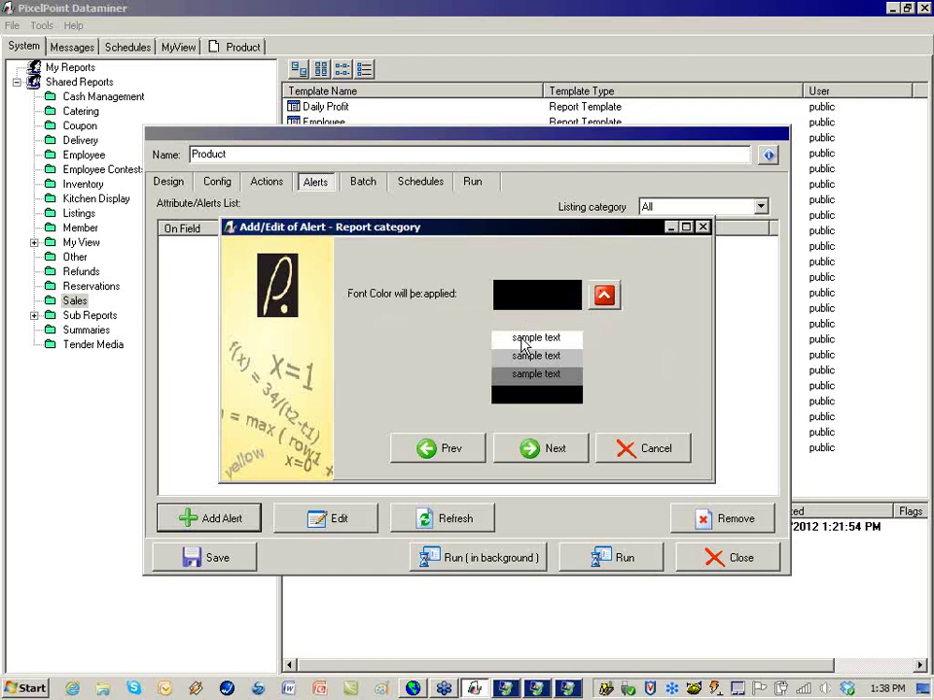
- Set the alert's font color to red and continue to its condition
{"action": "left_click", "coordinate": [604, 295]}
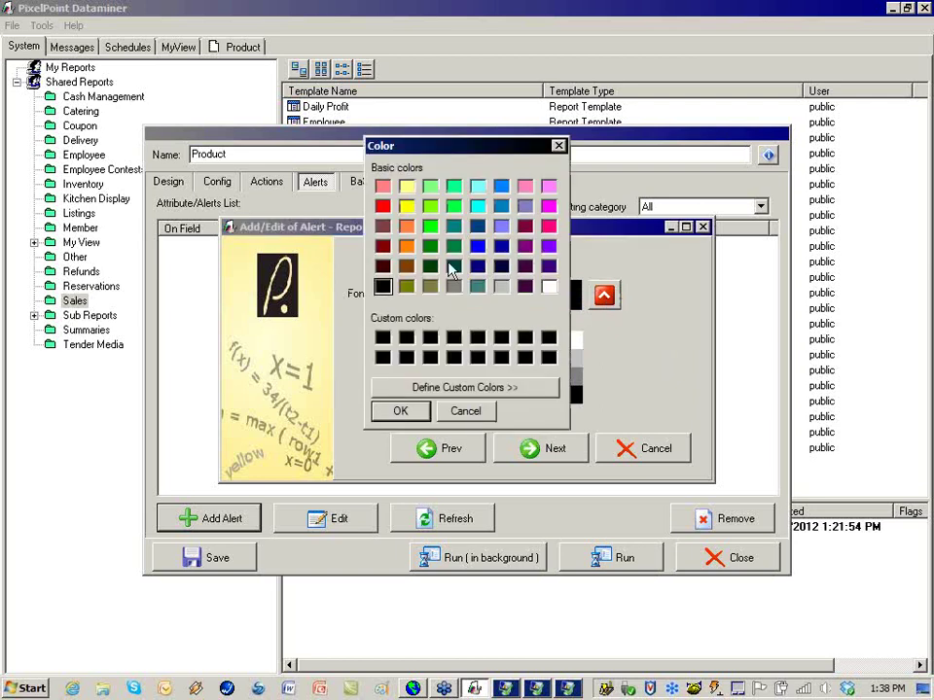
{"action": "left_click", "coordinate": [382, 207]}
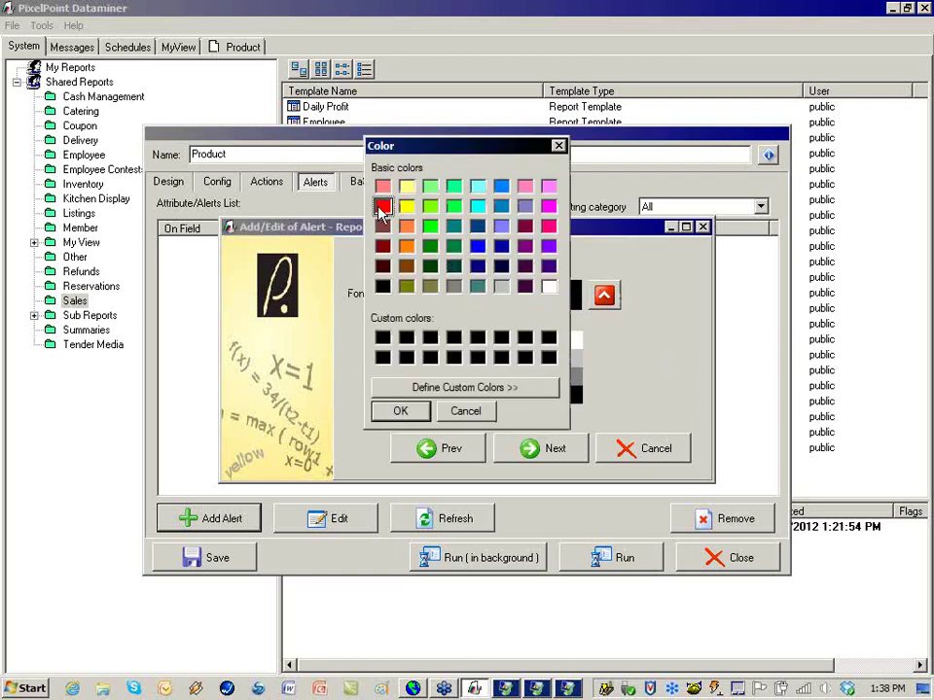
{"action": "left_click", "coordinate": [398, 410]}
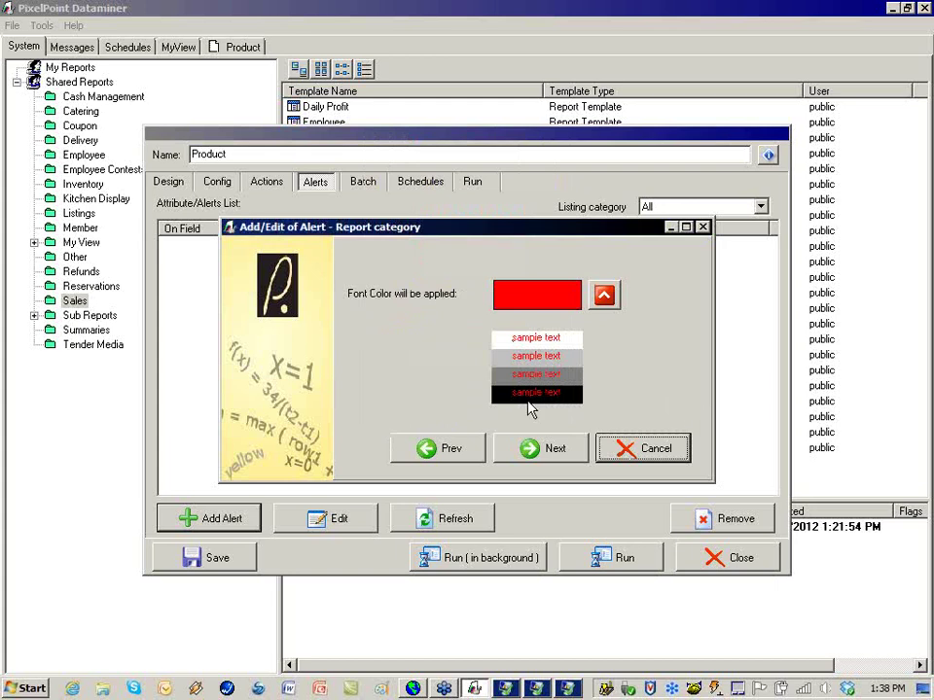
{"action": "left_click", "coordinate": [547, 448]}
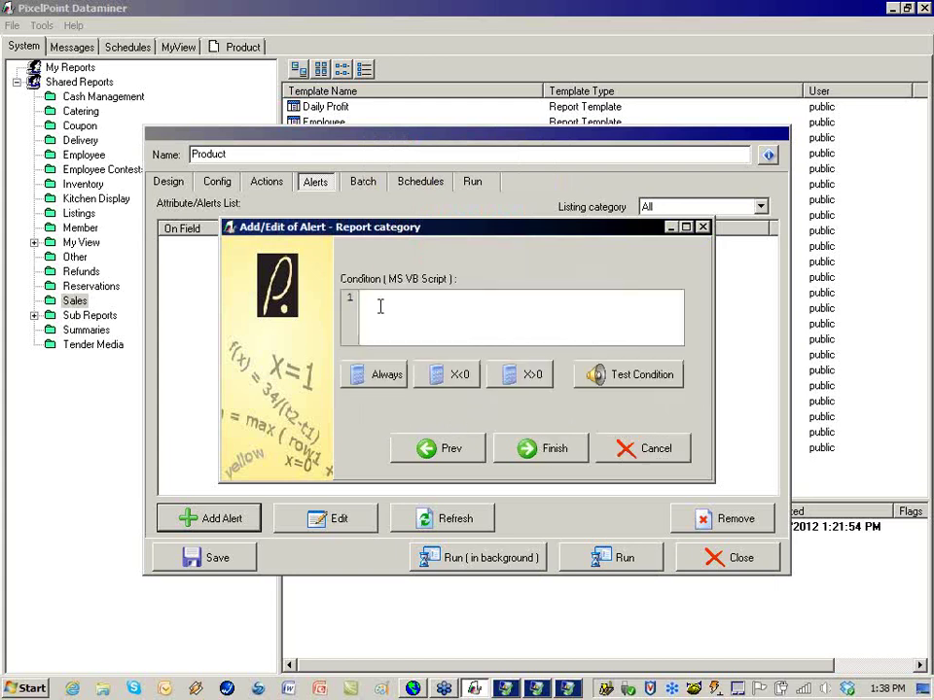
- Try the preset conditions X > 0 and ALWAYS for the alert, and open and cancel the condition test
{"action": "left_click", "coordinate": [529, 375]}
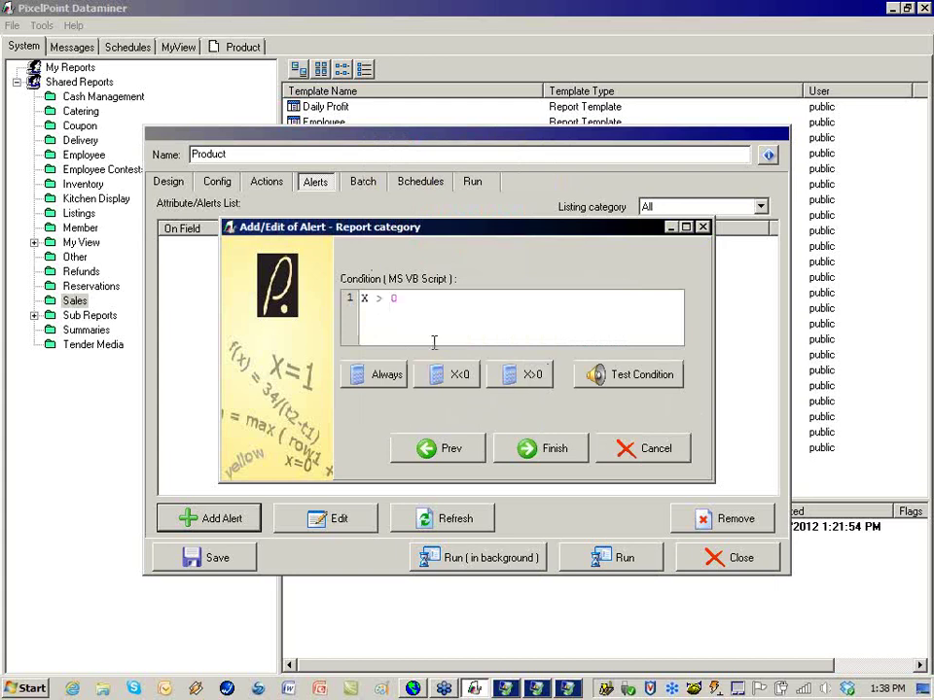
{"action": "double_click", "coordinate": [394, 300]}
{"action": "left_click", "coordinate": [365, 375]}
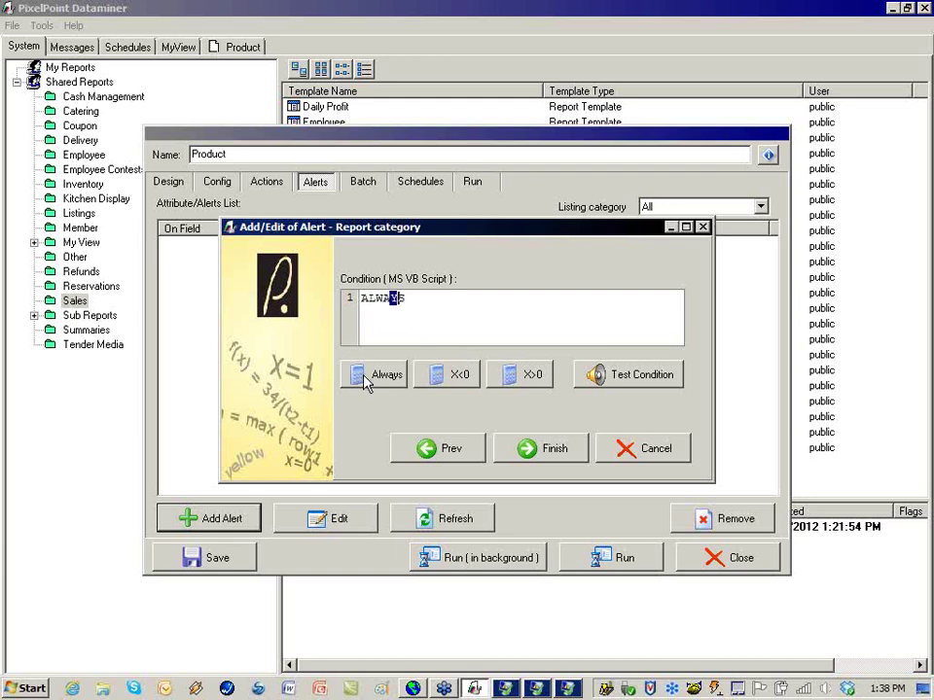
{"action": "left_click", "coordinate": [418, 308]}
{"action": "left_click", "coordinate": [646, 380]}
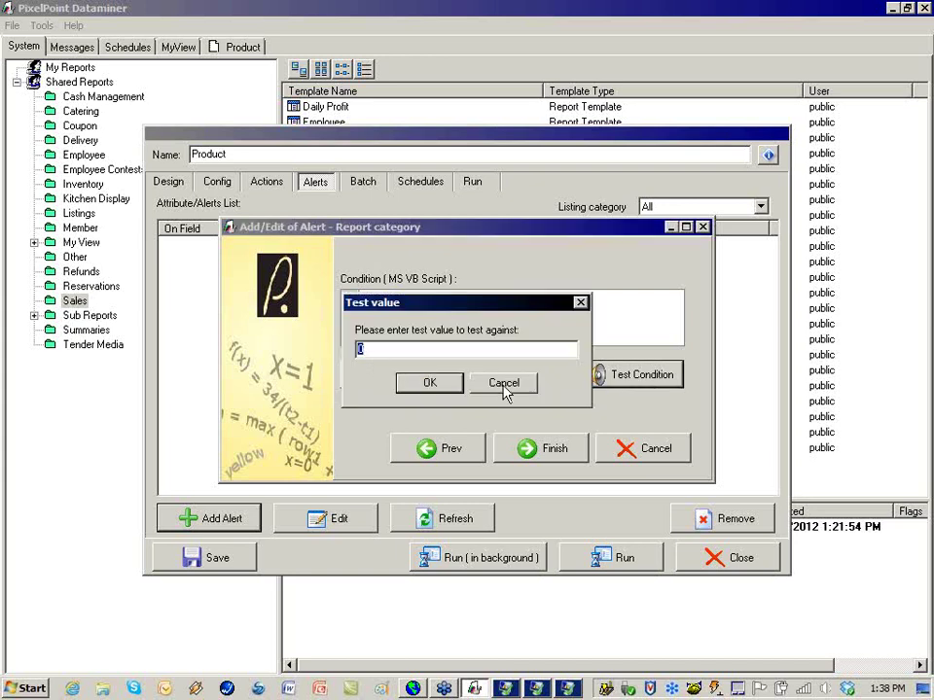
{"action": "left_click", "coordinate": [505, 392]}
{"action": "left_click", "coordinate": [444, 440]}
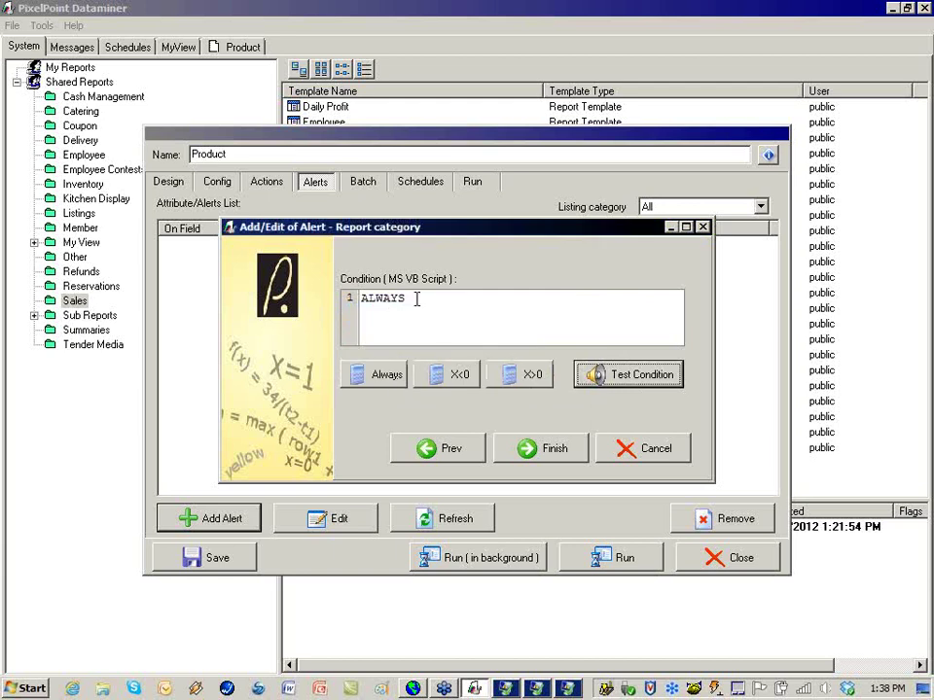
{"action": "left_click", "coordinate": [406, 376]}
- Set the alert condition to X > 99, starting from the greater-than-zero preset
{"action": "left_click", "coordinate": [516, 378]}
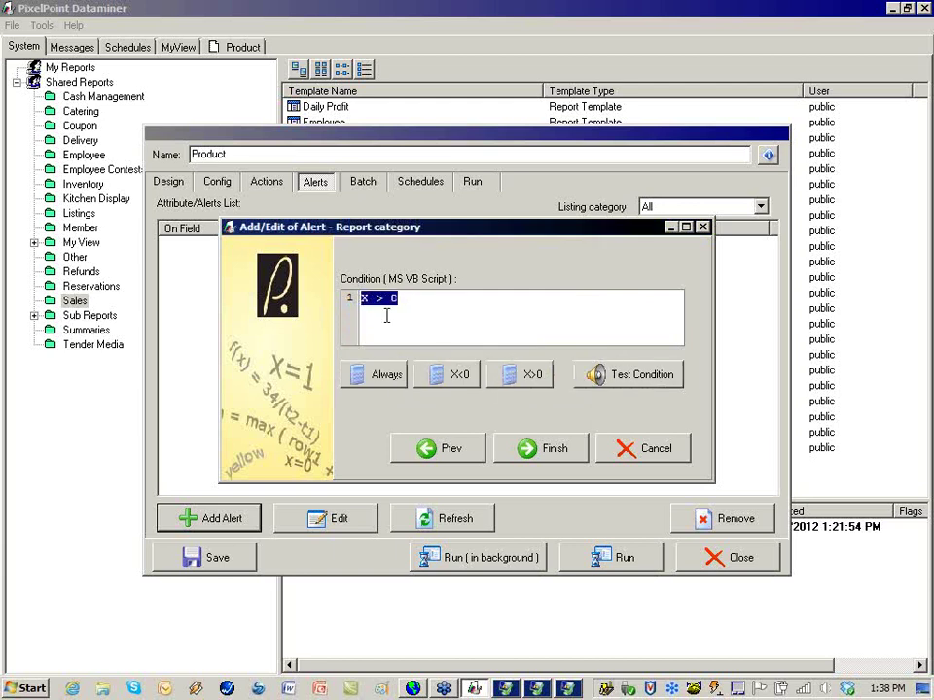
{"action": "double_click", "coordinate": [407, 300]}
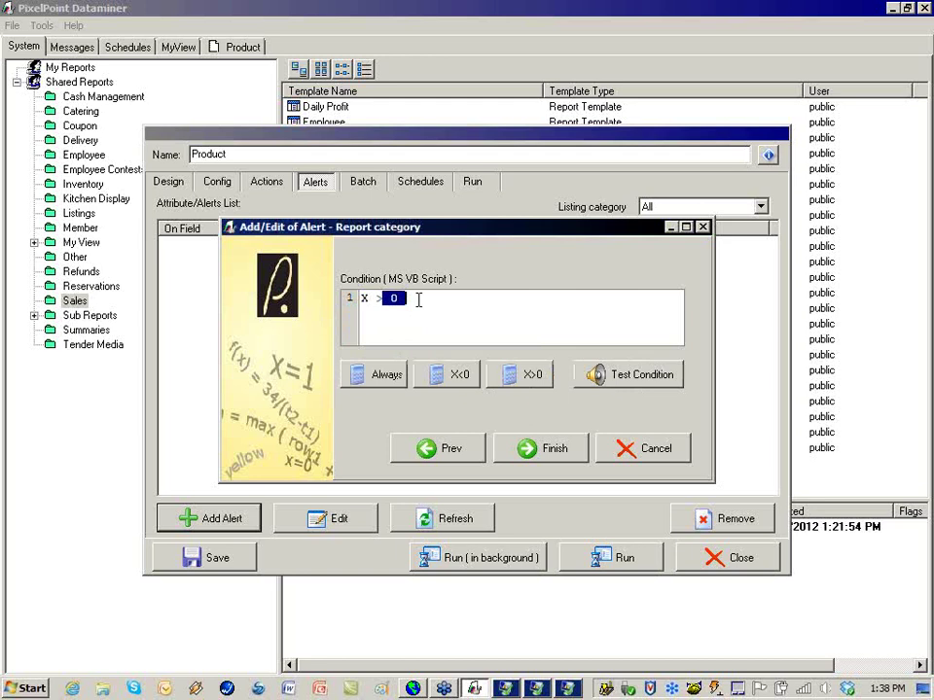
{"action": "key", "text": "BackSpace"}
{"action": "type", "text": "99"}
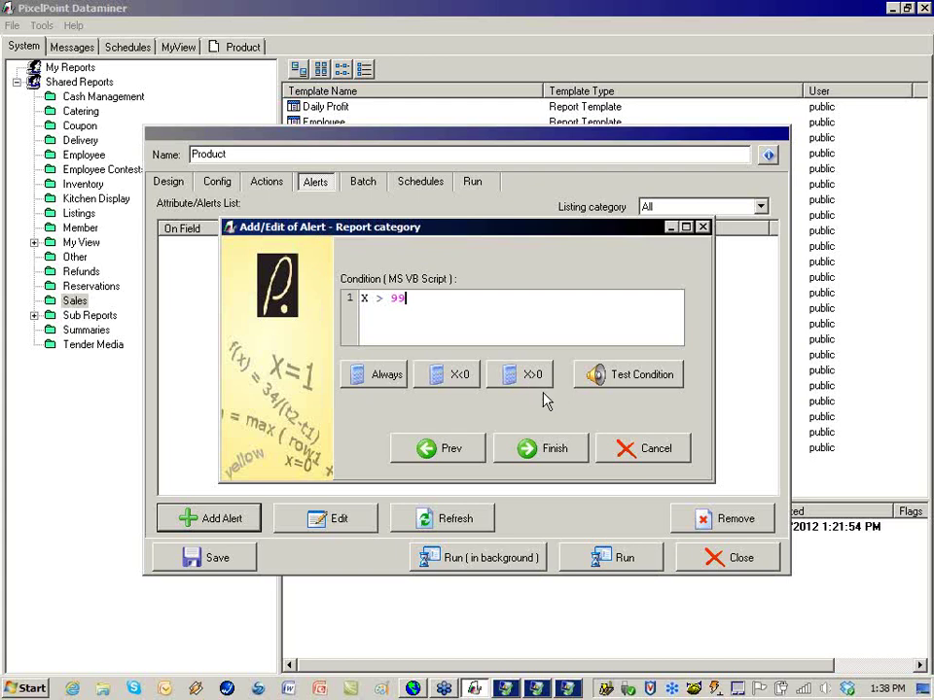
- Test the alert condition against the value 98 and dismiss the result
{"action": "left_click", "coordinate": [597, 376]}
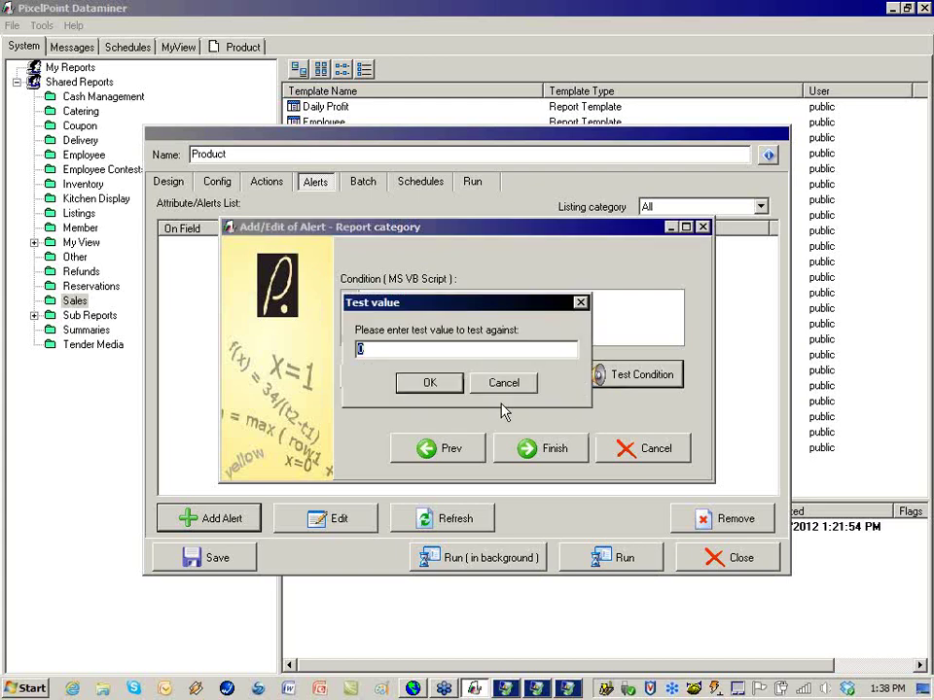
{"action": "type", "text": "98"}
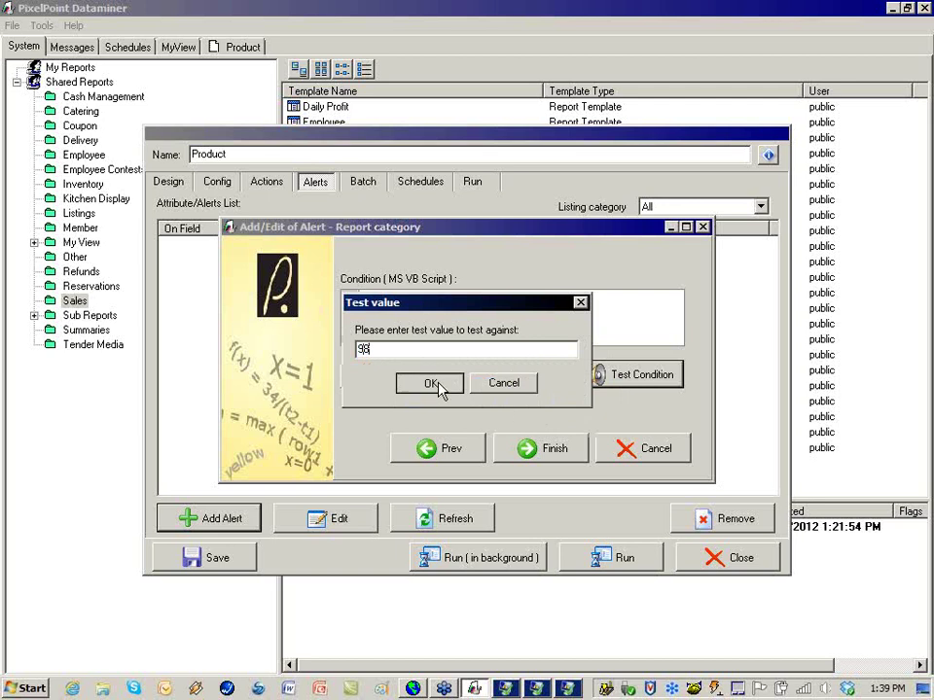
{"action": "left_click", "coordinate": [433, 385]}
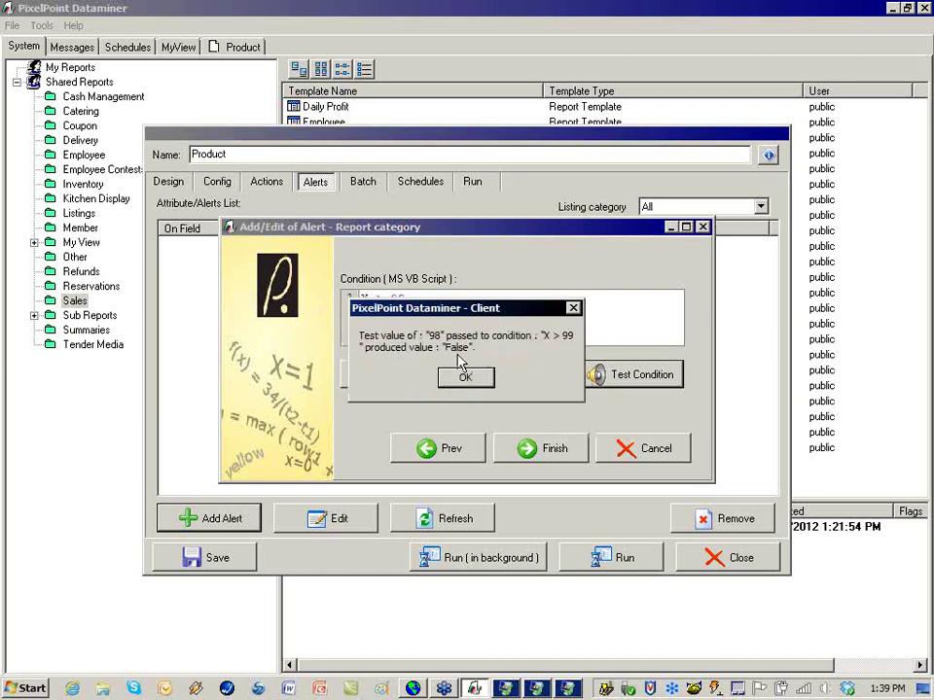
{"action": "left_click", "coordinate": [466, 377]}
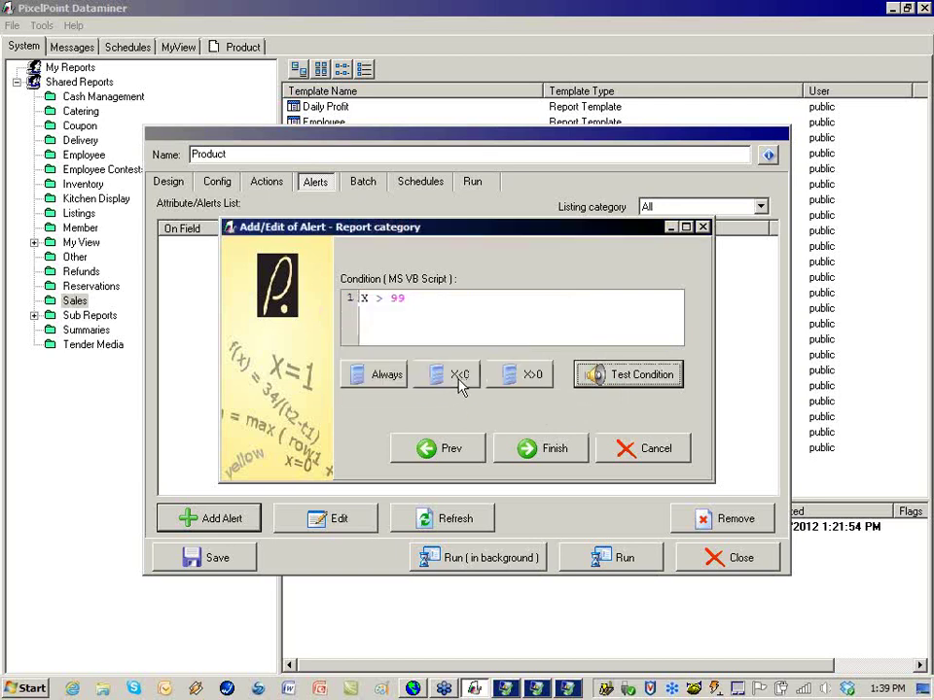
- Test the alert condition against the value 100 and dismiss the result
{"action": "left_click", "coordinate": [586, 381]}
{"action": "type", "text": "1"}
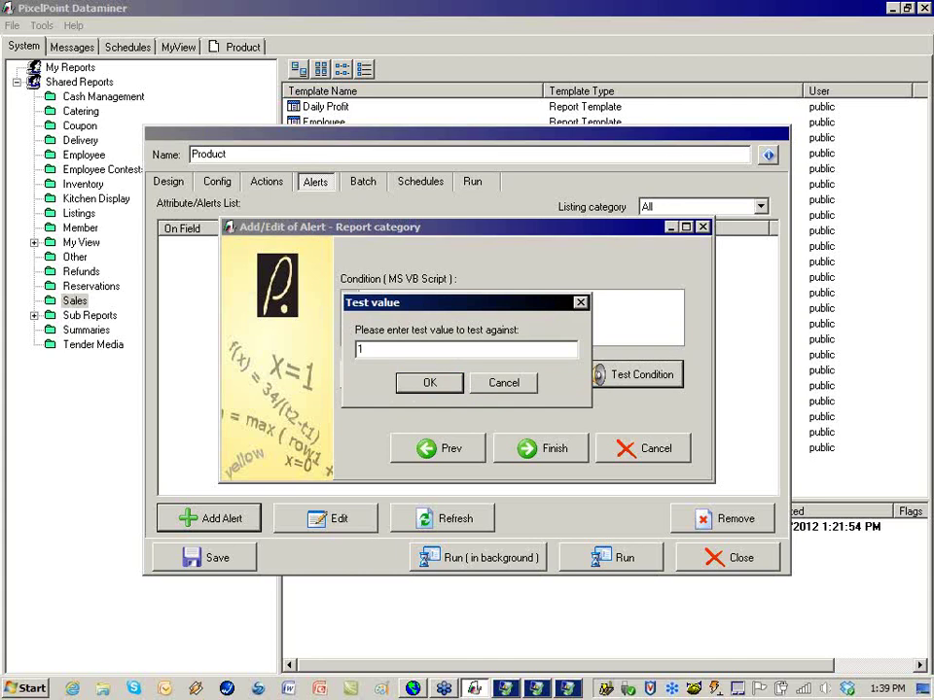
{"action": "type", "text": "-"}
{"action": "type", "text": "00"}
{"action": "left_click", "coordinate": [425, 388]}
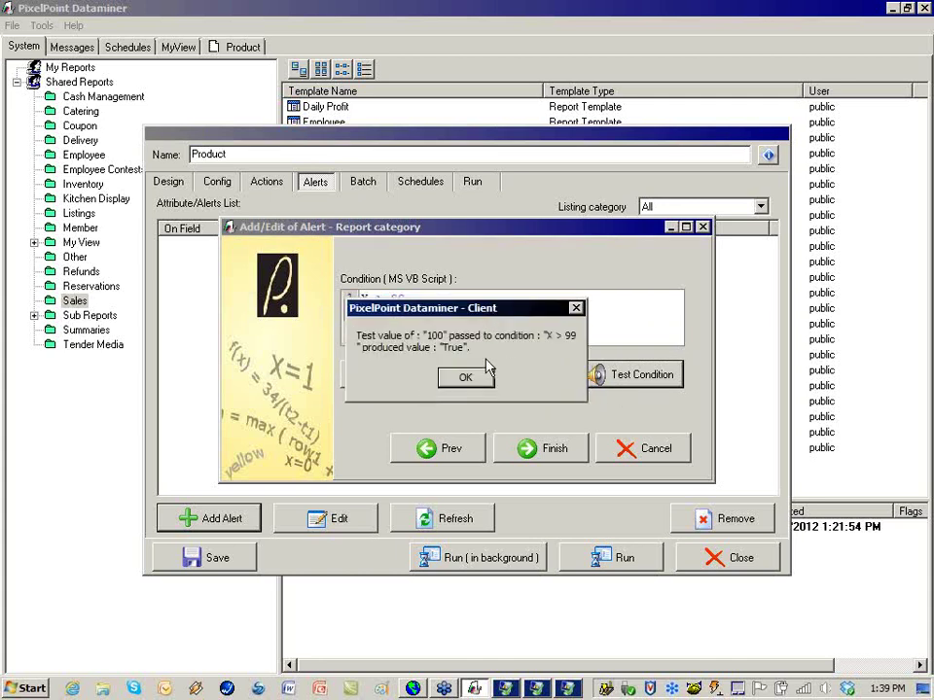
{"action": "left_click", "coordinate": [467, 379]}
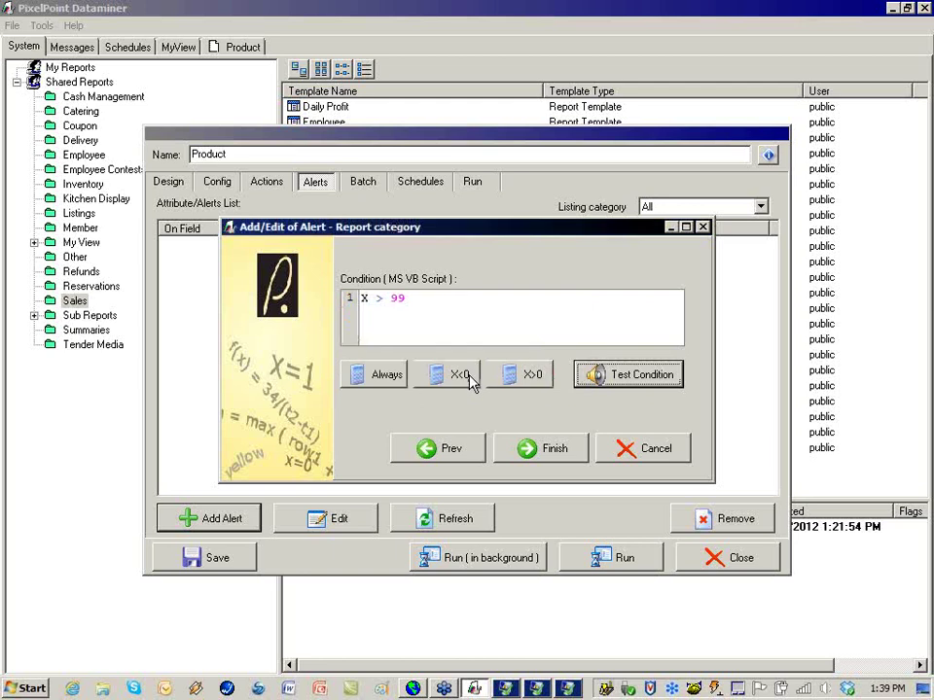
- Finish the Report category alert with its current condition and select it in the alerts list
{"action": "left_click", "coordinate": [346, 305]}
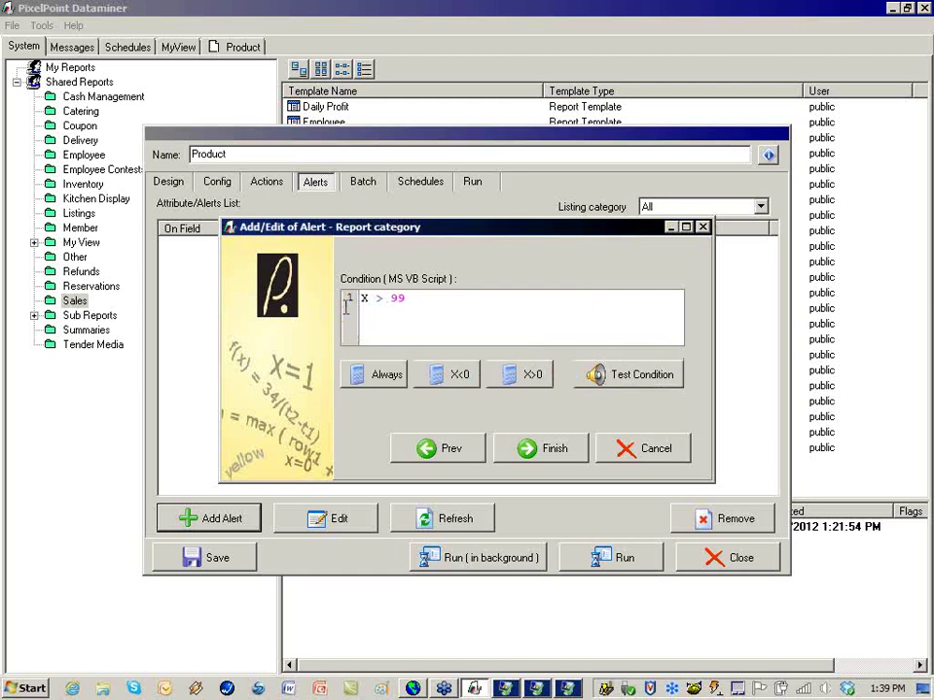
{"action": "left_click_drag", "start_coordinate": [345, 304], "coordinate": [517, 375]}
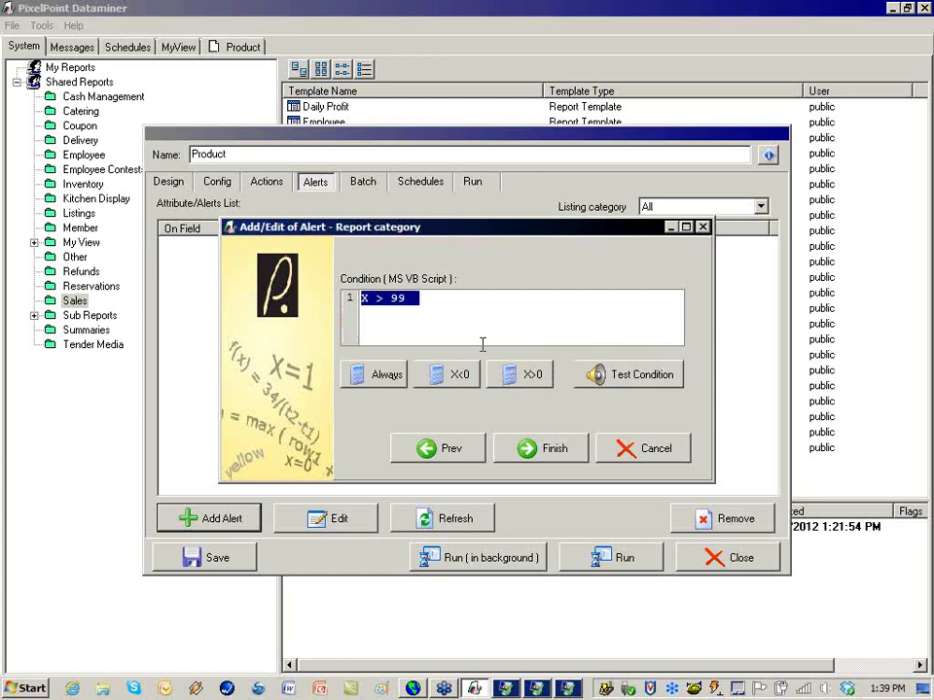
{"action": "left_click", "coordinate": [473, 301]}
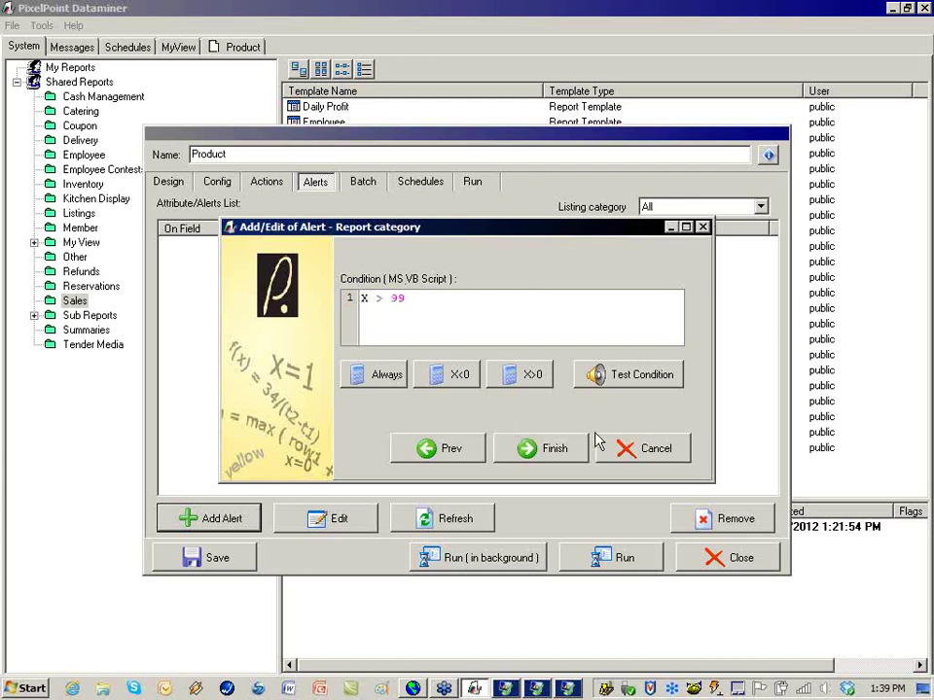
{"action": "left_click", "coordinate": [525, 449]}
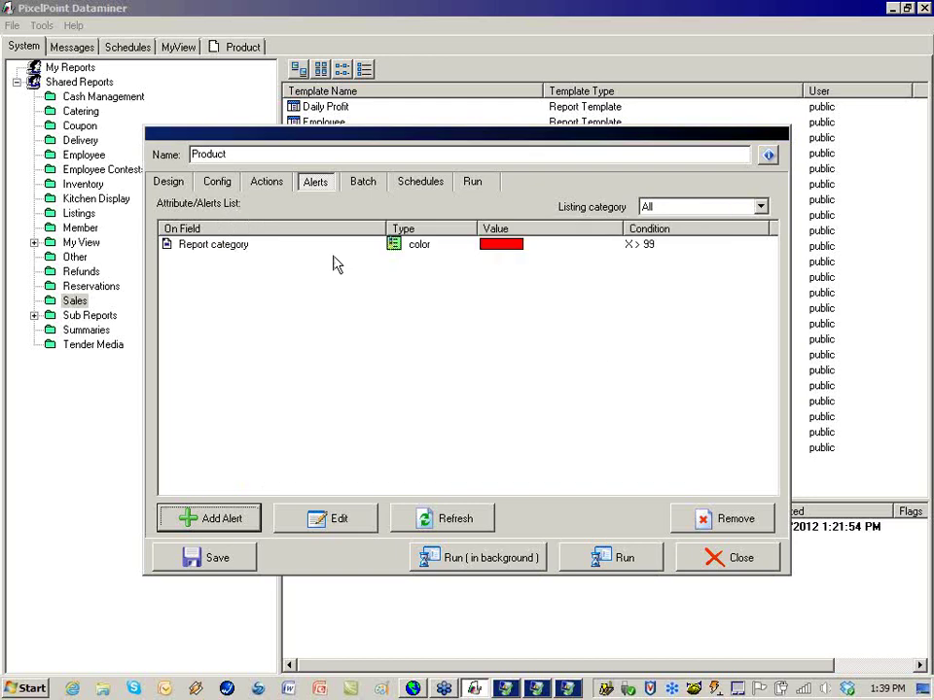
{"action": "left_click", "coordinate": [233, 249]}
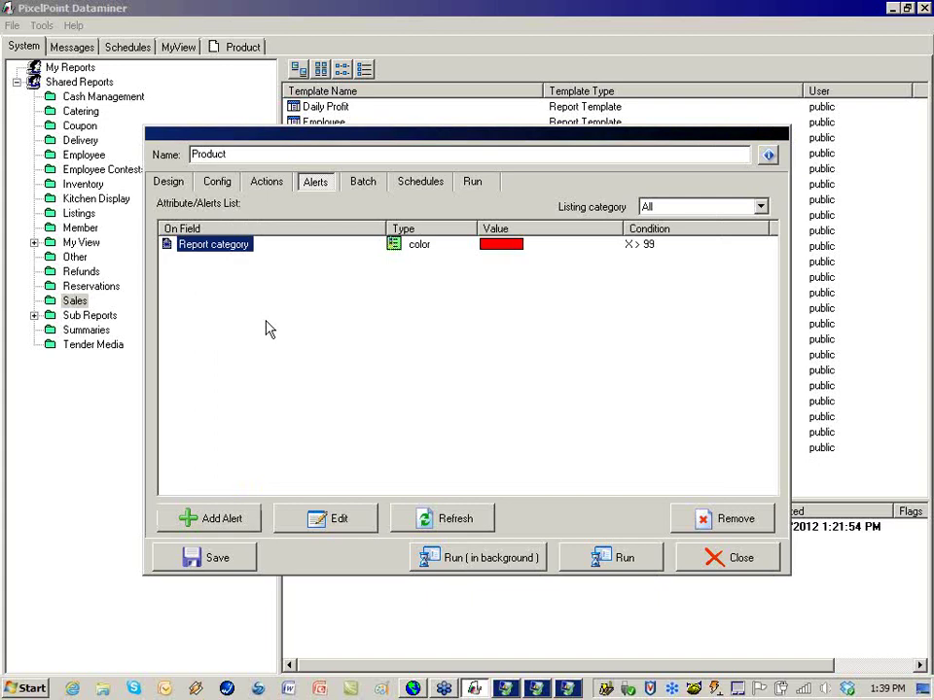
- Examine the action types and triggers for a new template action, trying Export to File, and discard the action
{"action": "left_click", "coordinate": [265, 183]}
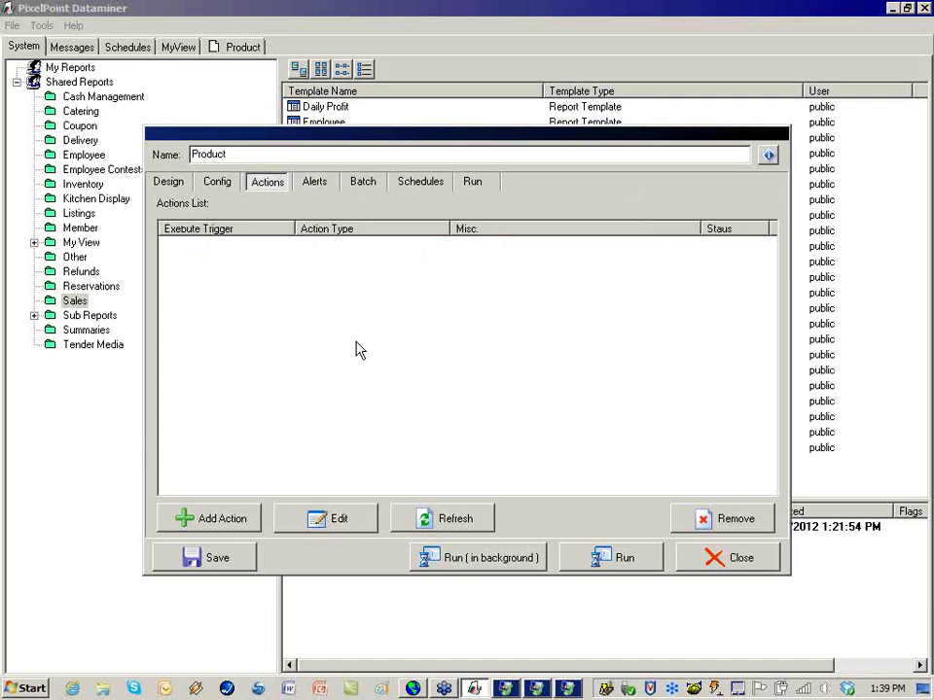
{"action": "left_click", "coordinate": [223, 528]}
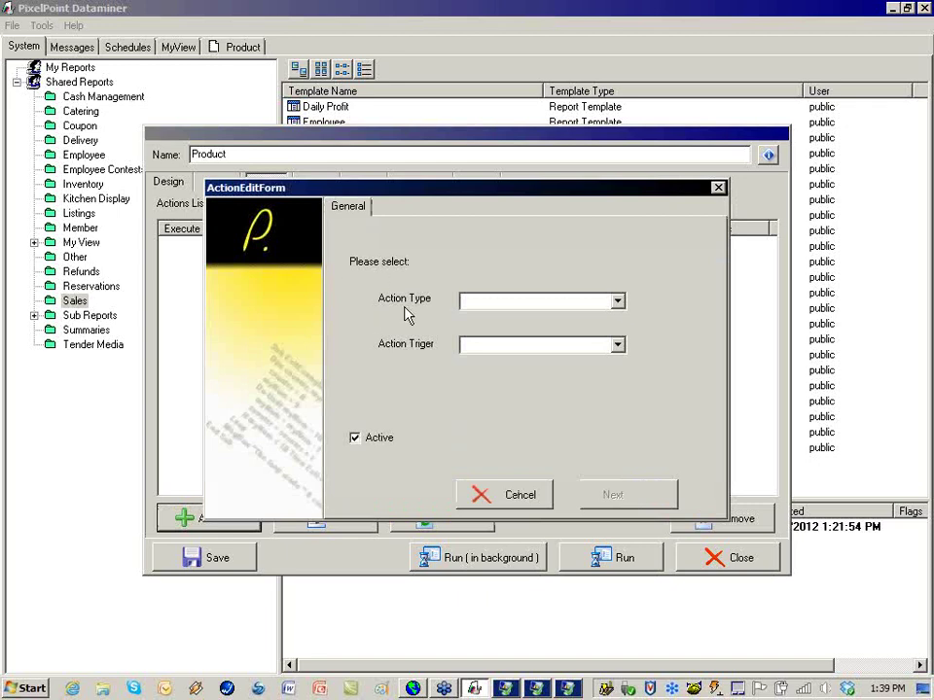
{"action": "left_click", "coordinate": [619, 303]}
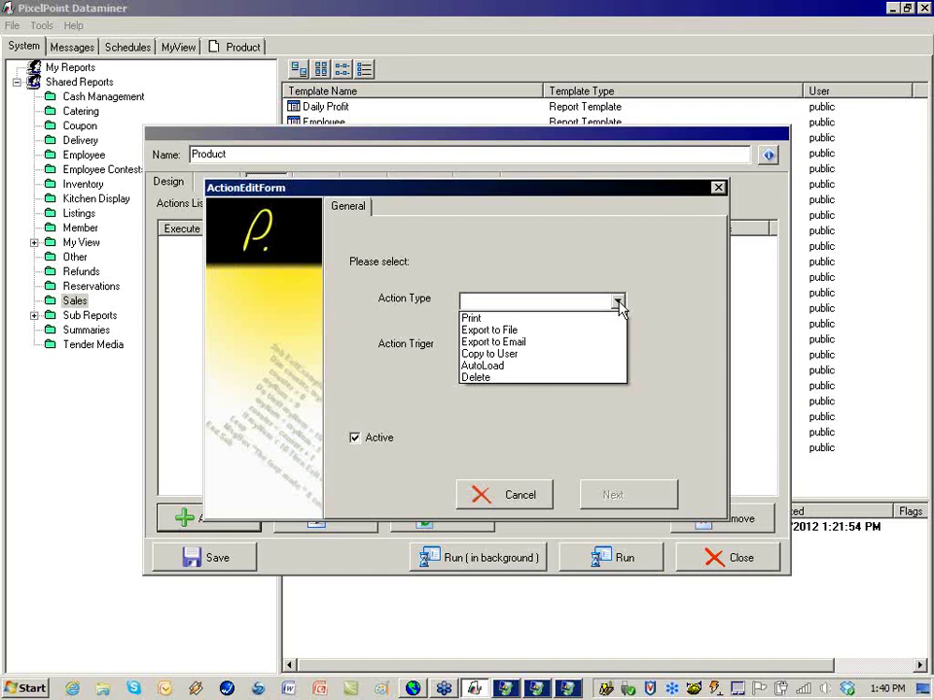
{"action": "left_click", "coordinate": [491, 330]}
{"action": "left_click", "coordinate": [533, 349]}
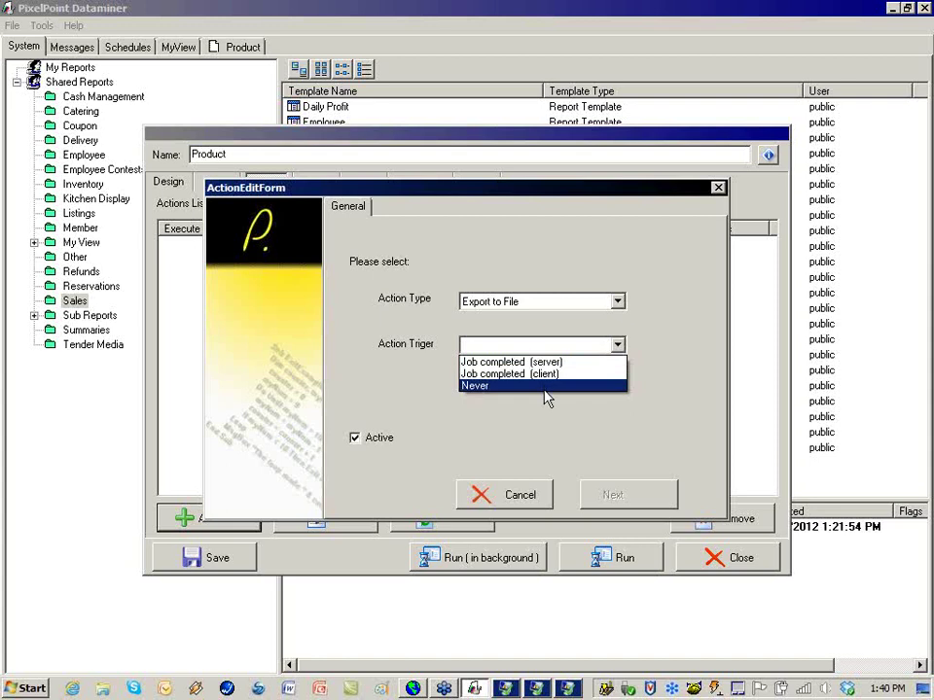
{"action": "left_click", "coordinate": [362, 401]}
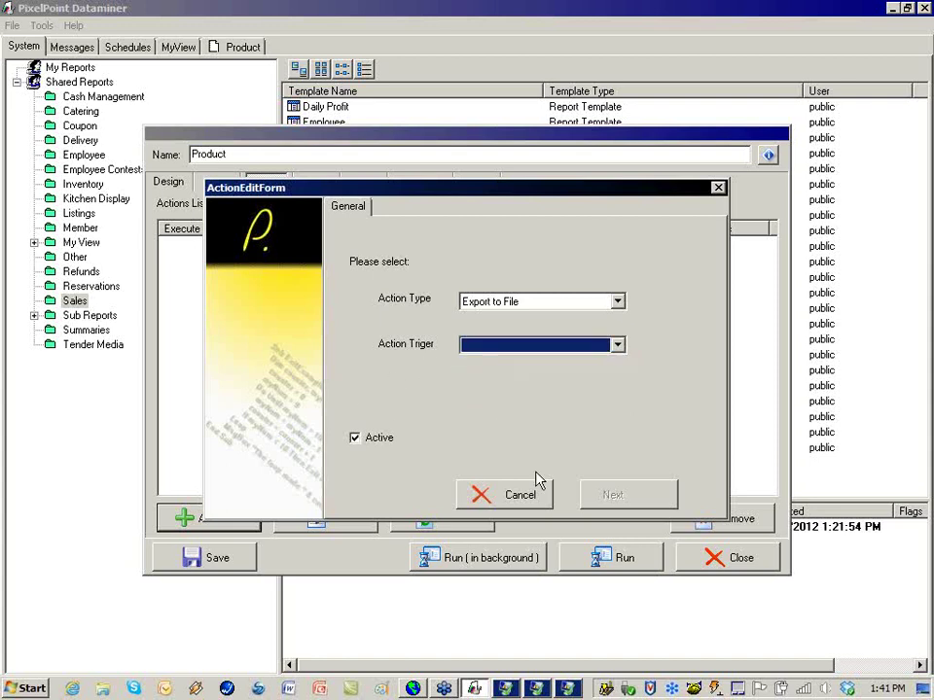
{"action": "left_click", "coordinate": [526, 496]}
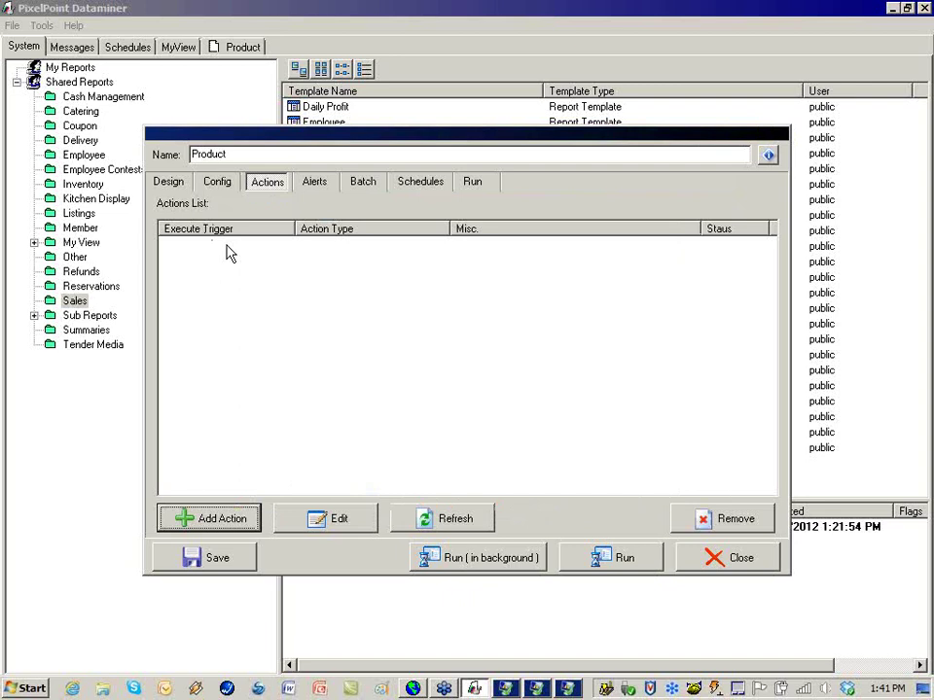
- Examine the Product template's default view configuration, looking through the list of views from Grid to Sales With Discounts
{"action": "left_click", "coordinate": [217, 187]}
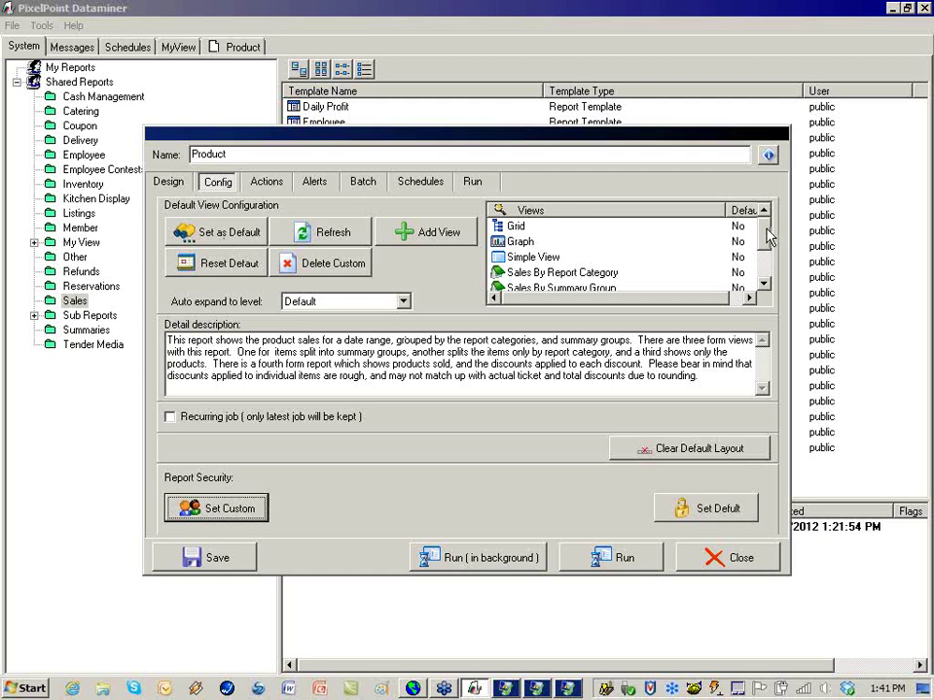
{"action": "mouse_move", "coordinate": [767, 237]}
{"action": "left_mouse_down"}
{"action": "mouse_move", "coordinate": [767, 272]}
{"action": "mouse_move", "coordinate": [767, 229]}
{"action": "left_mouse_up"}
{"action": "left_click_drag", "start_coordinate": [764, 246], "coordinate": [765, 199]}
{"action": "scroll", "coordinate": [761, 248], "scroll_direction": "down", "scroll_amount": 2}
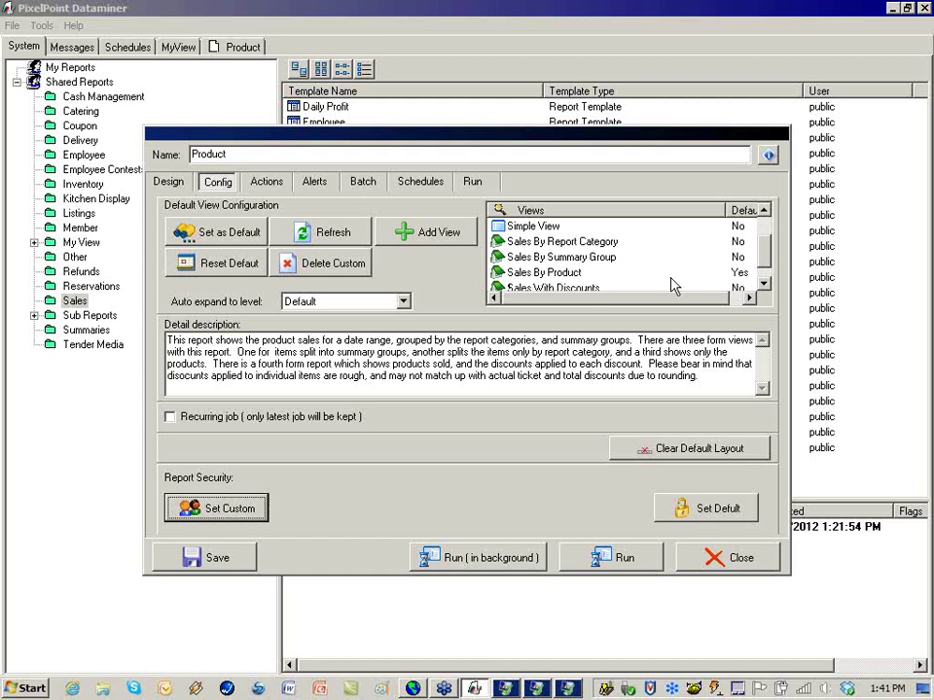
{"action": "left_click", "coordinate": [763, 270]}
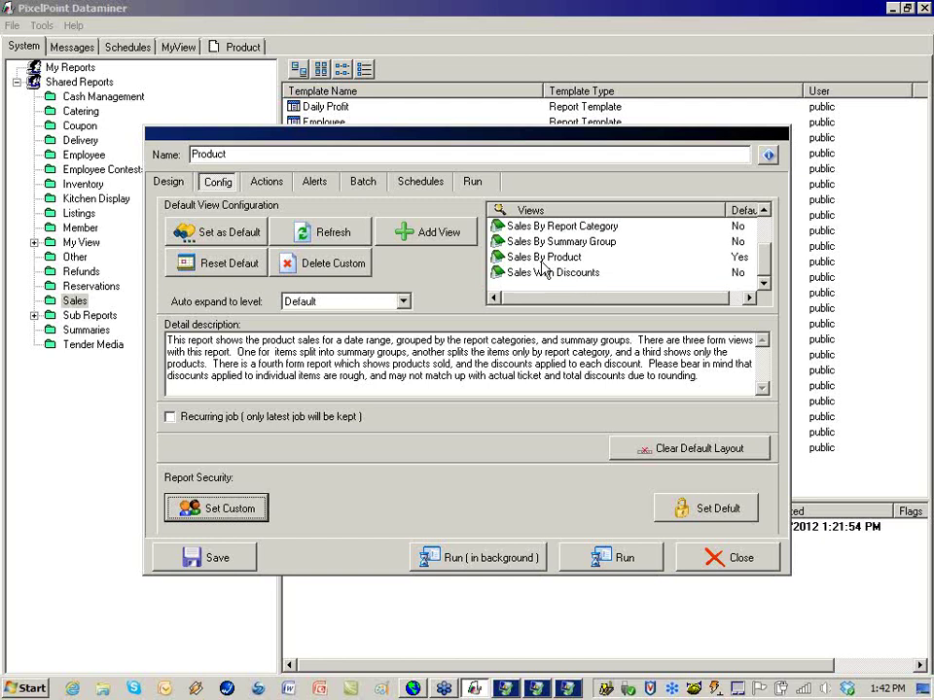
{"action": "mouse_move", "coordinate": [766, 257]}
{"action": "left_mouse_down"}
{"action": "mouse_move", "coordinate": [768, 234]}
{"action": "mouse_move", "coordinate": [767, 257]}
{"action": "left_mouse_up"}
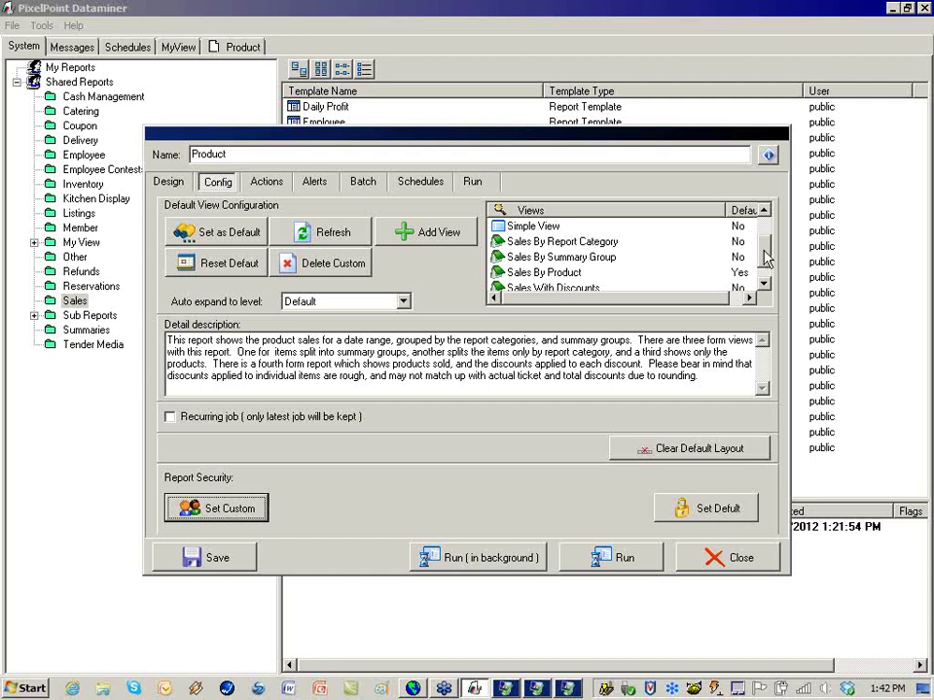
{"action": "left_click_drag", "start_coordinate": [766, 256], "coordinate": [766, 230]}
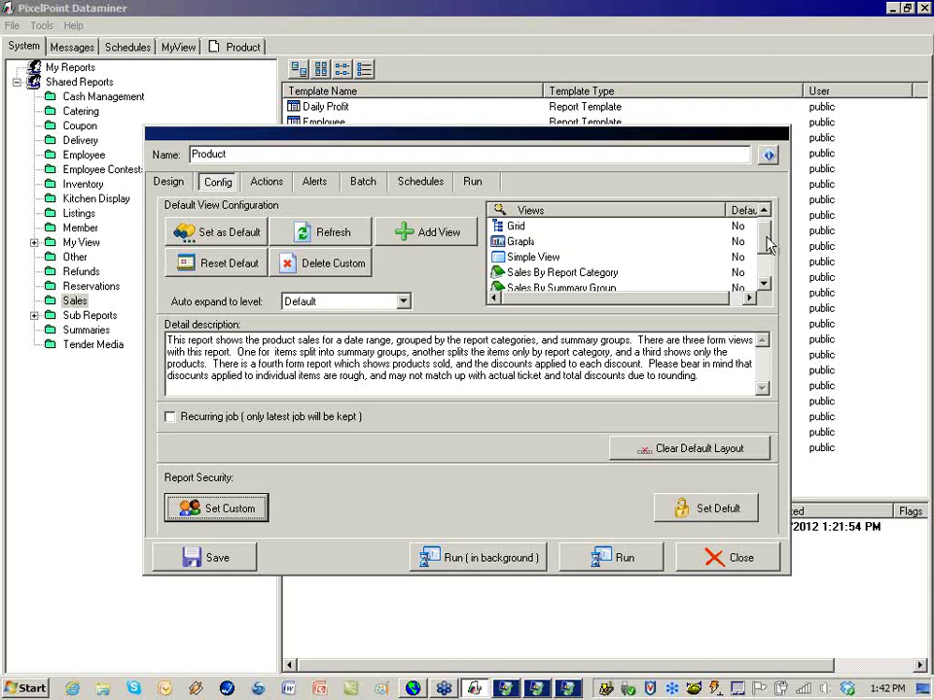
{"action": "left_click", "coordinate": [511, 227]}
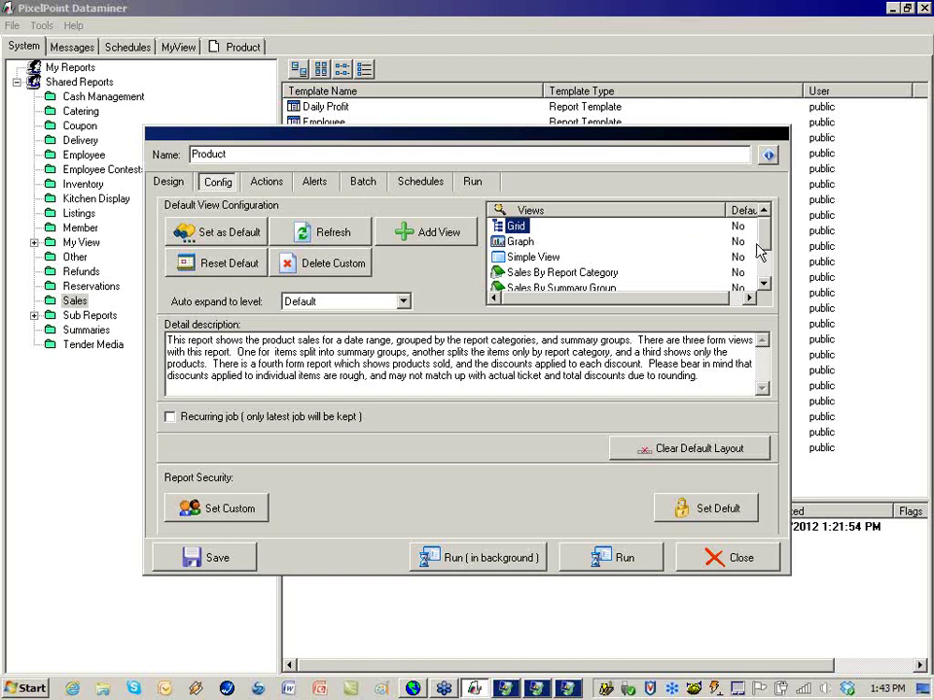
{"action": "scroll", "coordinate": [702, 253], "scroll_direction": "down", "scroll_amount": 3}
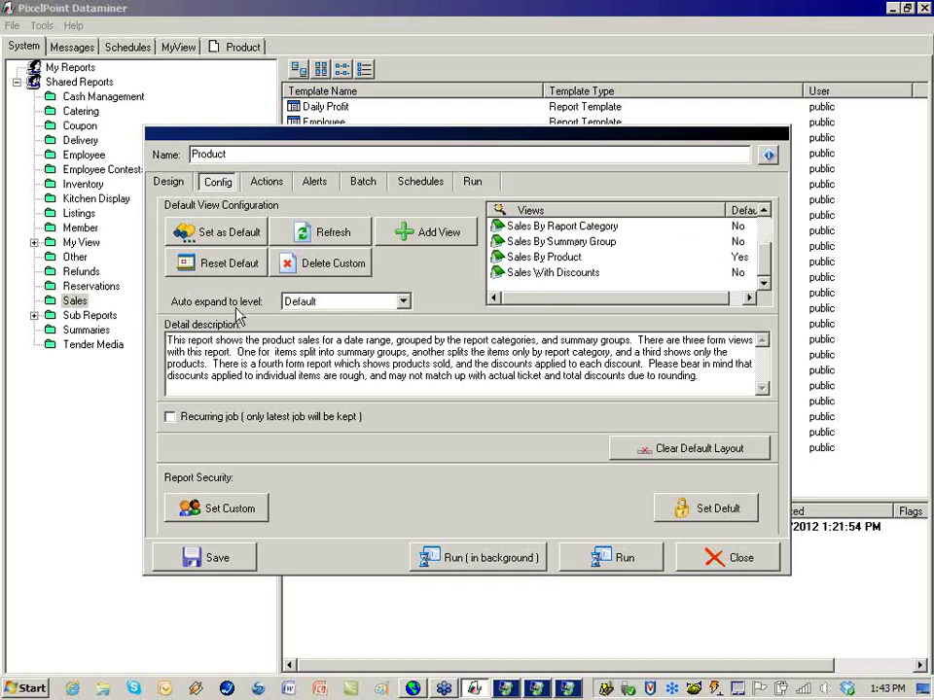
- Check the auto expand level options, keep Default, and review the template's detail description
{"action": "left_click", "coordinate": [402, 301]}
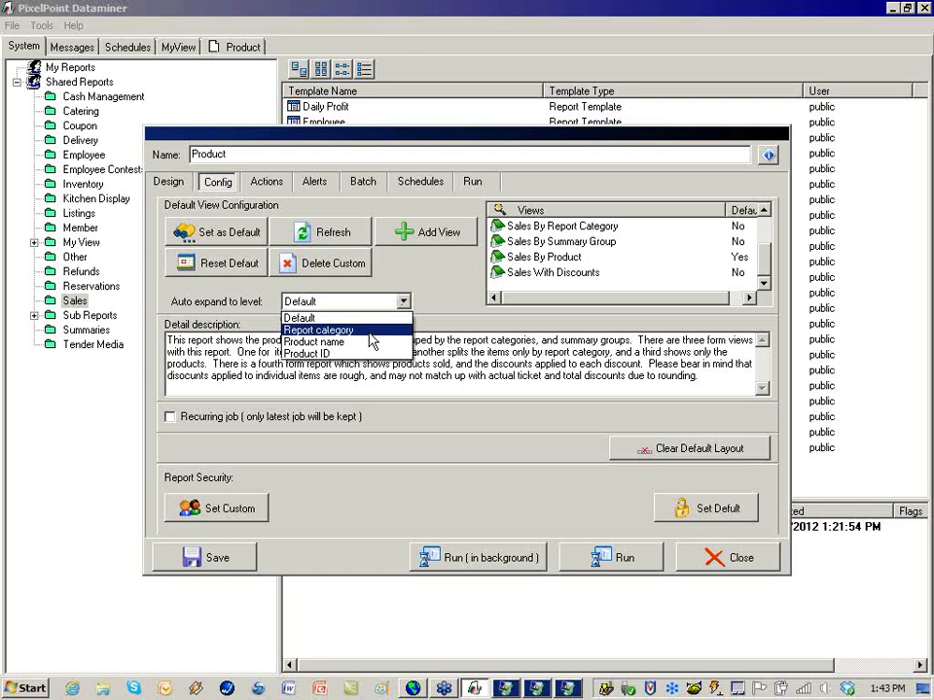
{"action": "left_click", "coordinate": [299, 318]}
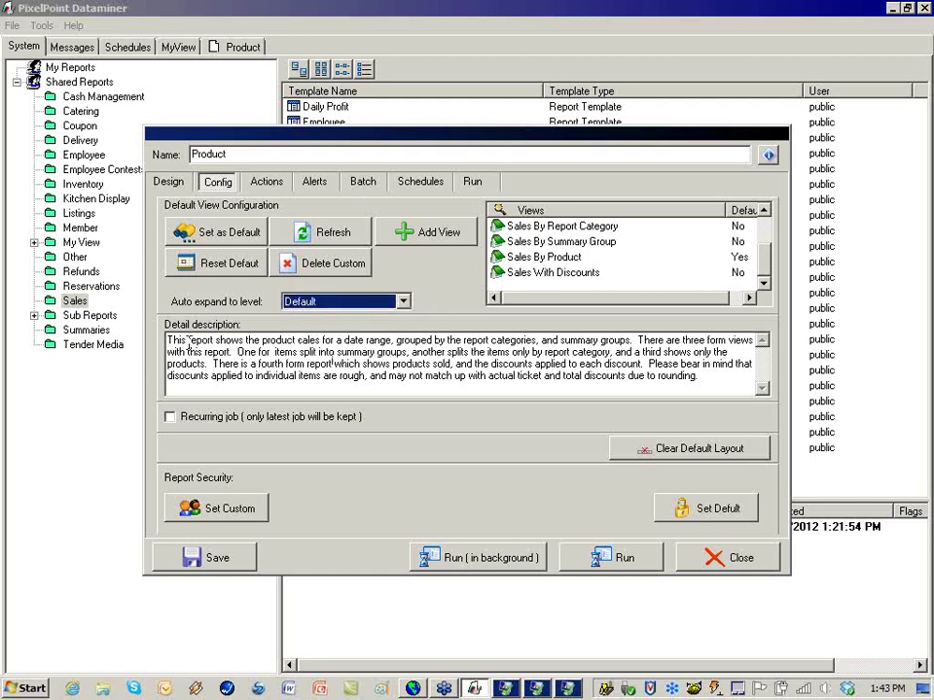
{"action": "left_click_drag", "start_coordinate": [168, 340], "coordinate": [725, 379]}
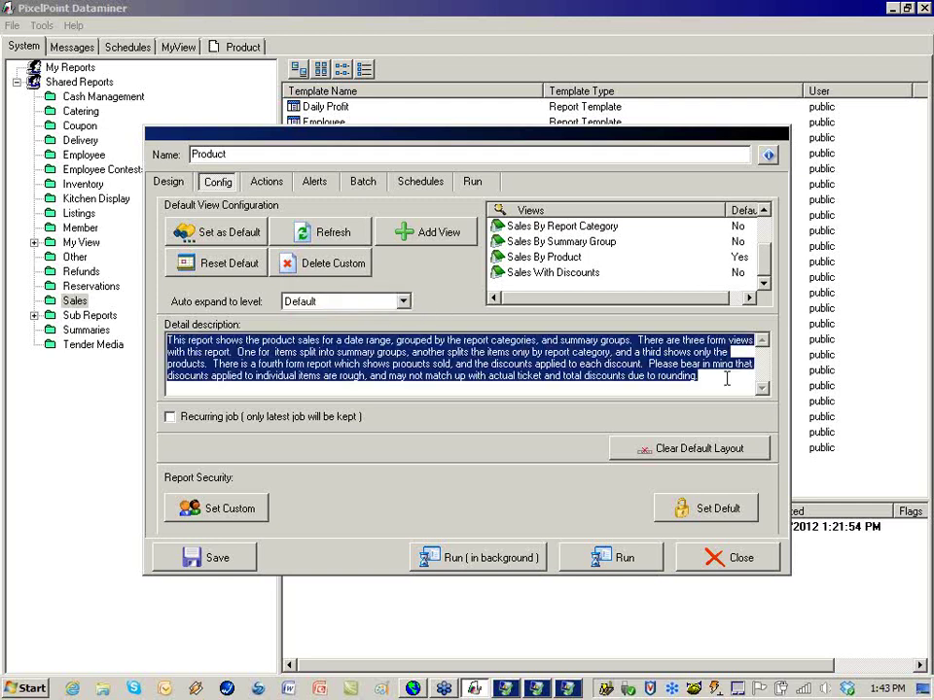
{"action": "left_click", "coordinate": [721, 382]}
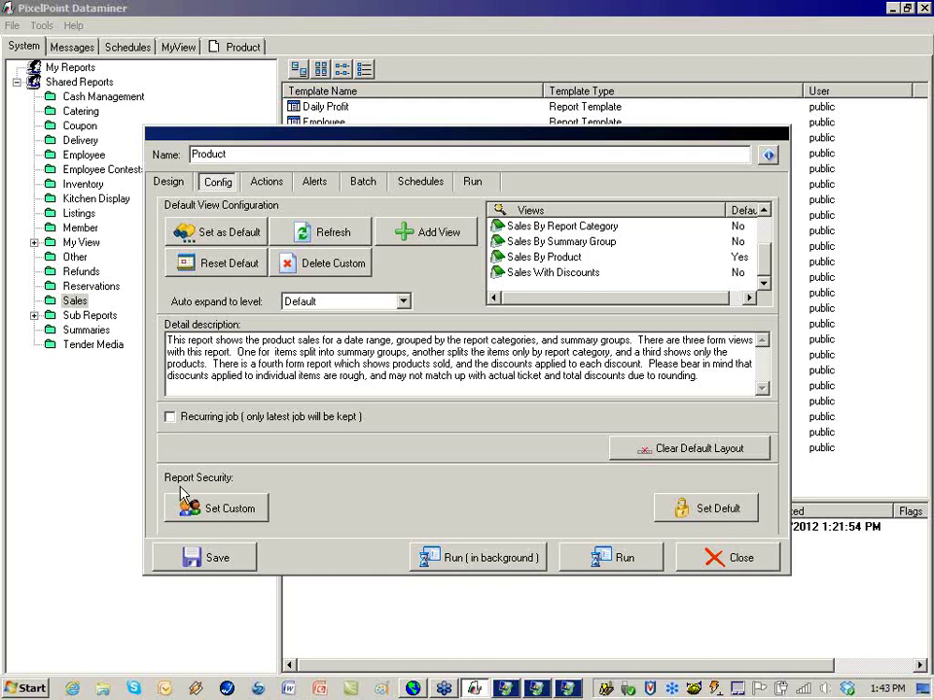
- View the template's custom security list and its form for adding users and groups, and cancel both
{"action": "left_click", "coordinate": [233, 512]}
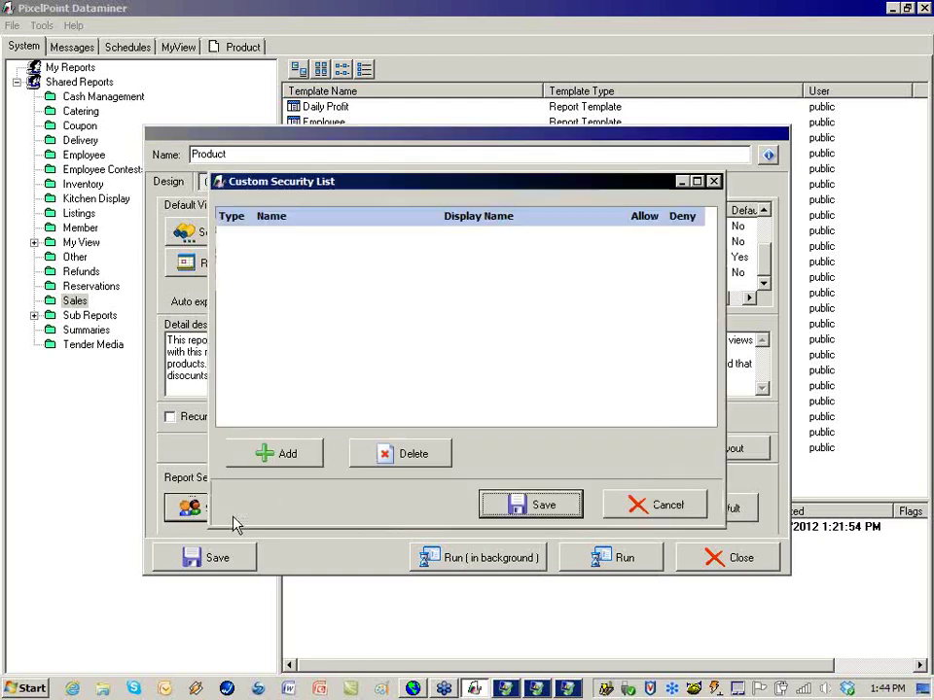
{"action": "left_click", "coordinate": [279, 453]}
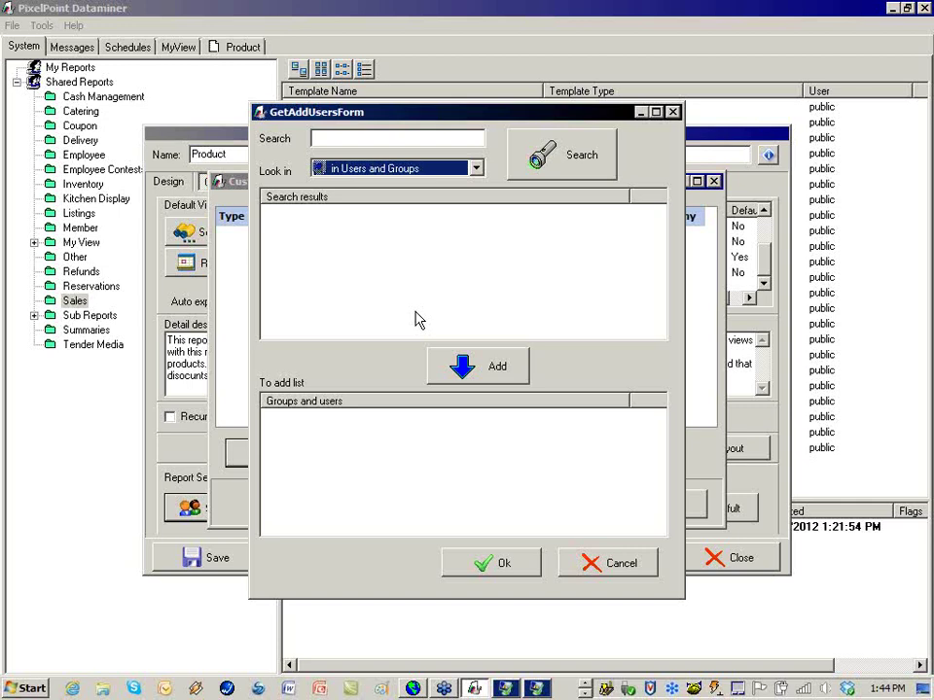
{"action": "left_click", "coordinate": [592, 563]}
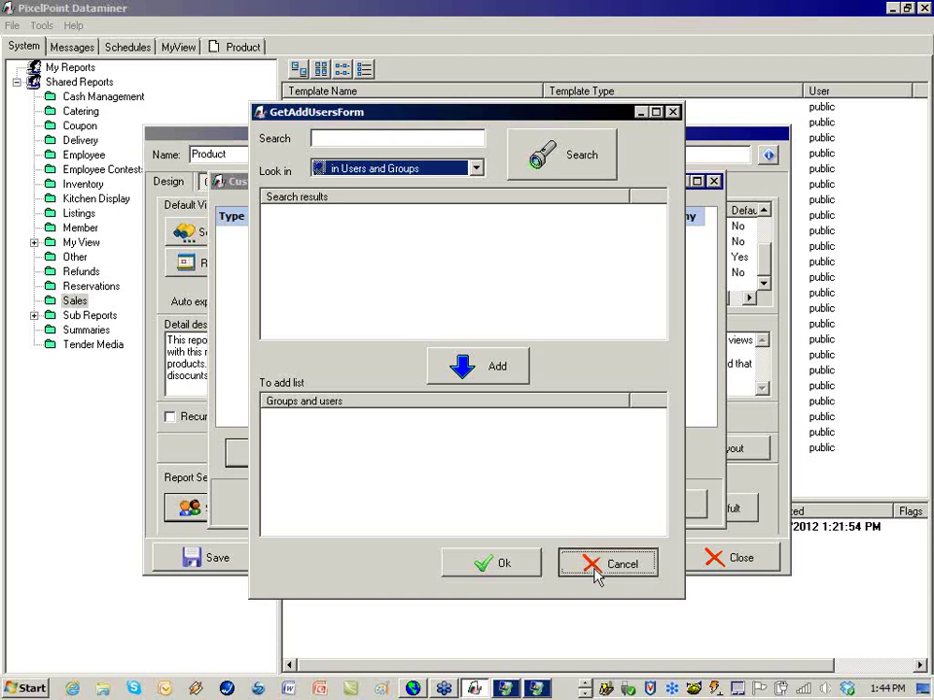
{"action": "left_click", "coordinate": [630, 505]}
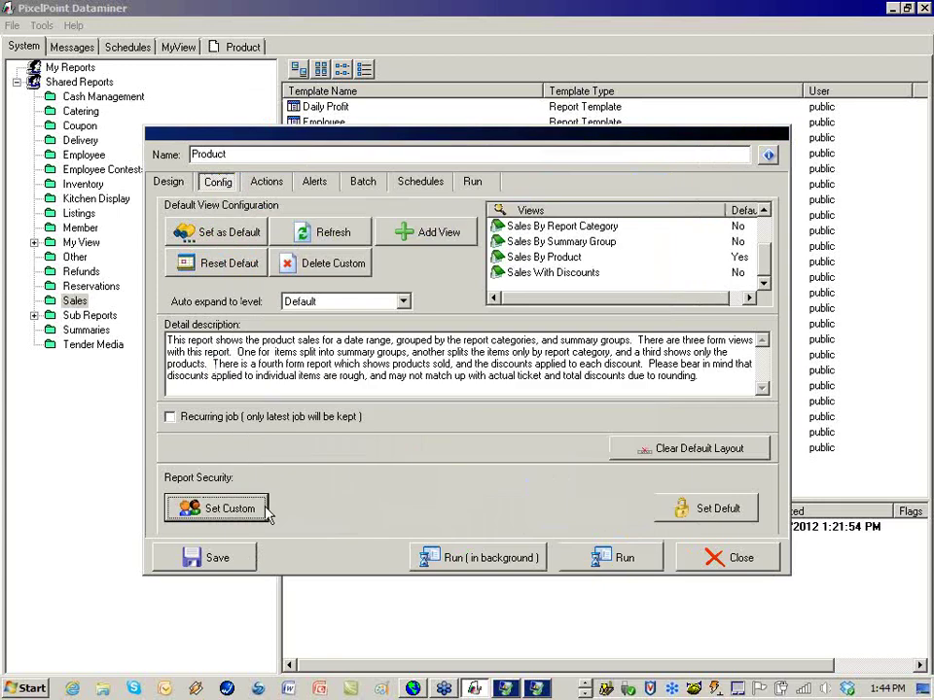
- Examine the fields available as rows in the template design, including those under POS Header and POS Detail, without adding any
{"action": "left_click", "coordinate": [170, 183]}
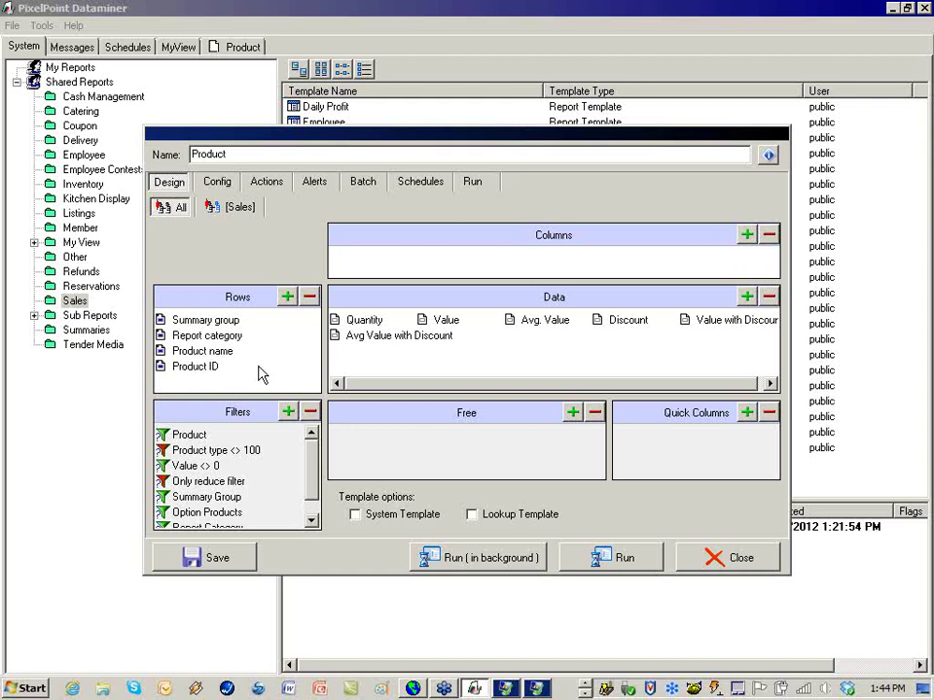
{"action": "left_click", "coordinate": [287, 296]}
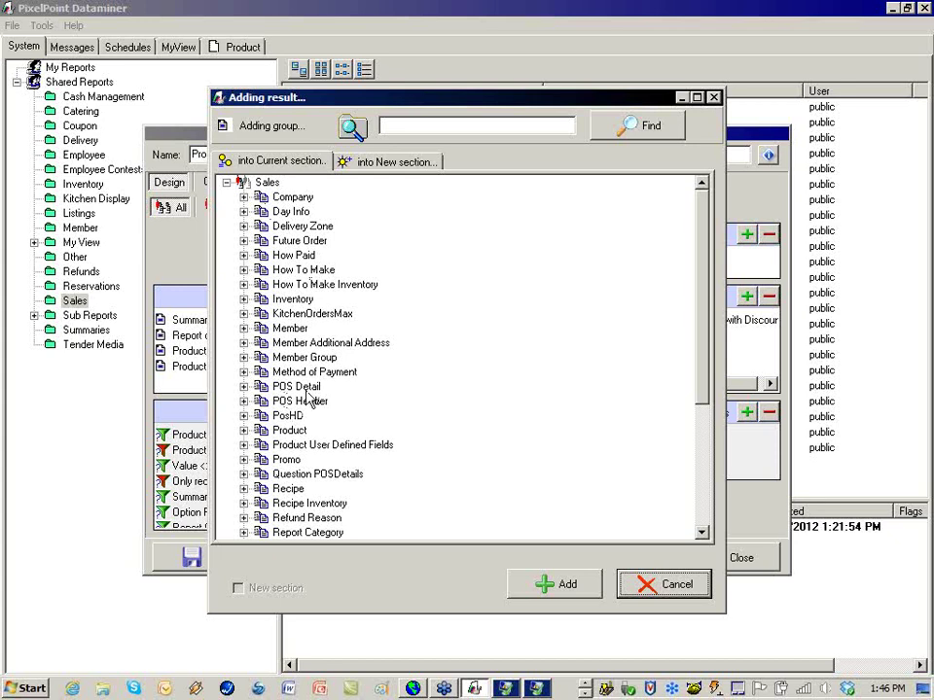
{"action": "left_click", "coordinate": [243, 402]}
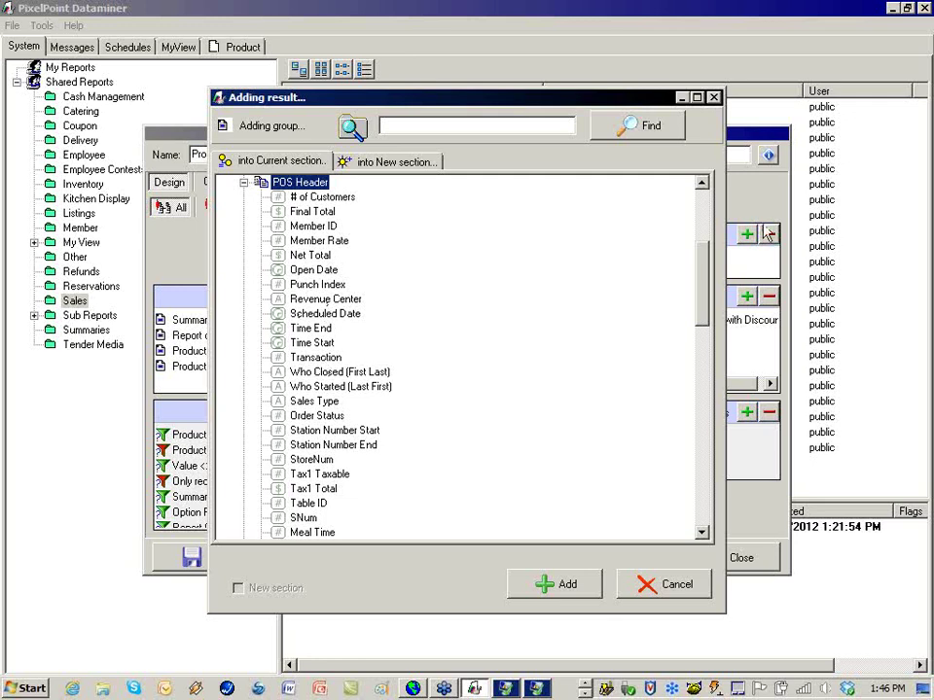
{"action": "left_click_drag", "start_coordinate": [703, 256], "coordinate": [709, 209]}
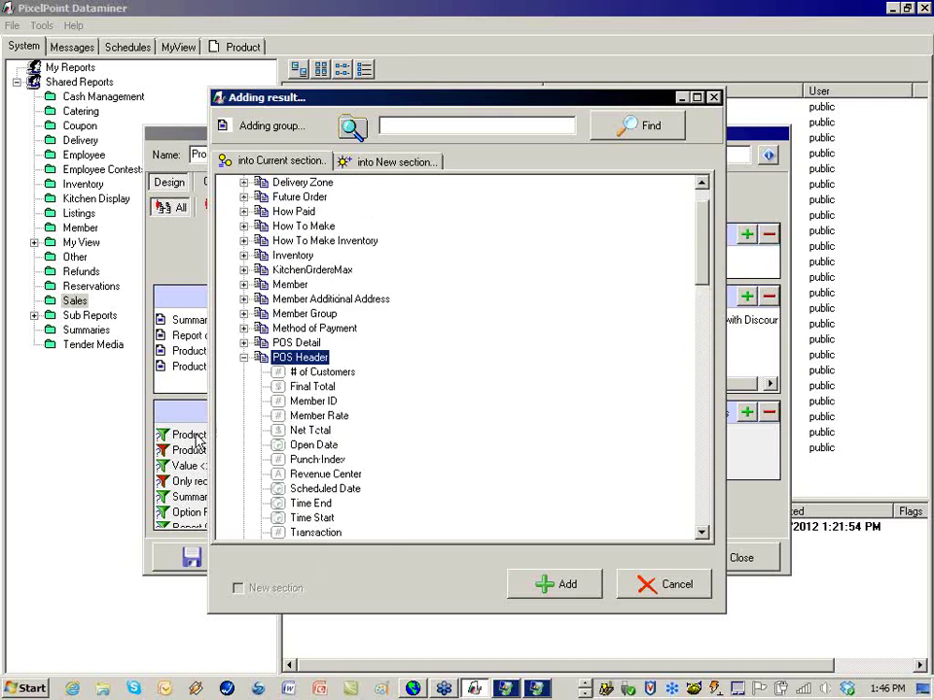
{"action": "left_click", "coordinate": [244, 358]}
{"action": "left_click", "coordinate": [245, 344]}
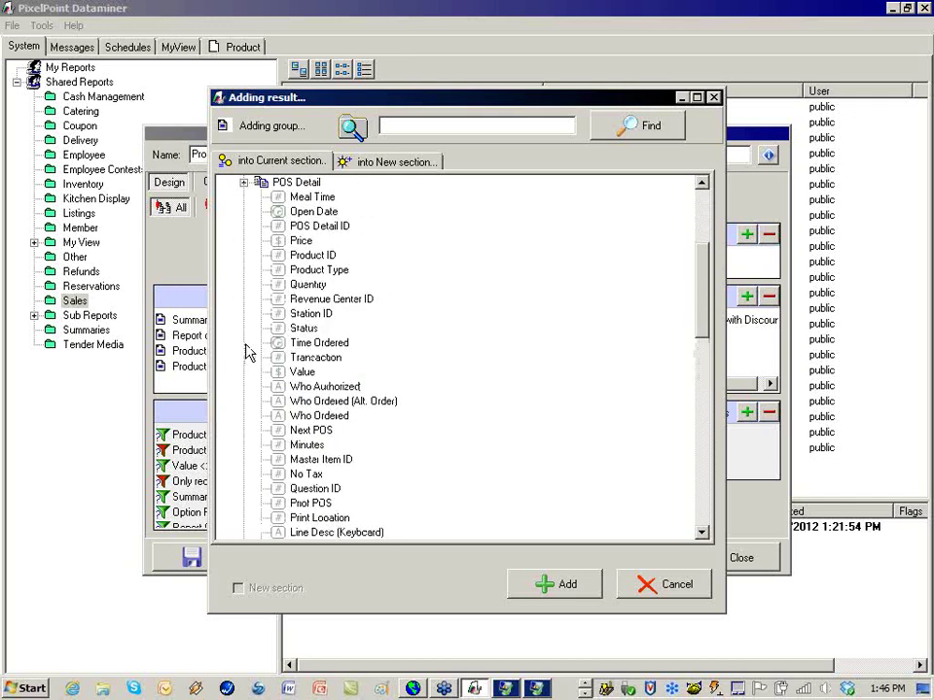
{"action": "mouse_move", "coordinate": [706, 289]}
{"action": "left_mouse_down"}
{"action": "mouse_move", "coordinate": [711, 376]}
{"action": "mouse_move", "coordinate": [713, 302]}
{"action": "mouse_move", "coordinate": [691, 283]}
{"action": "left_mouse_up"}
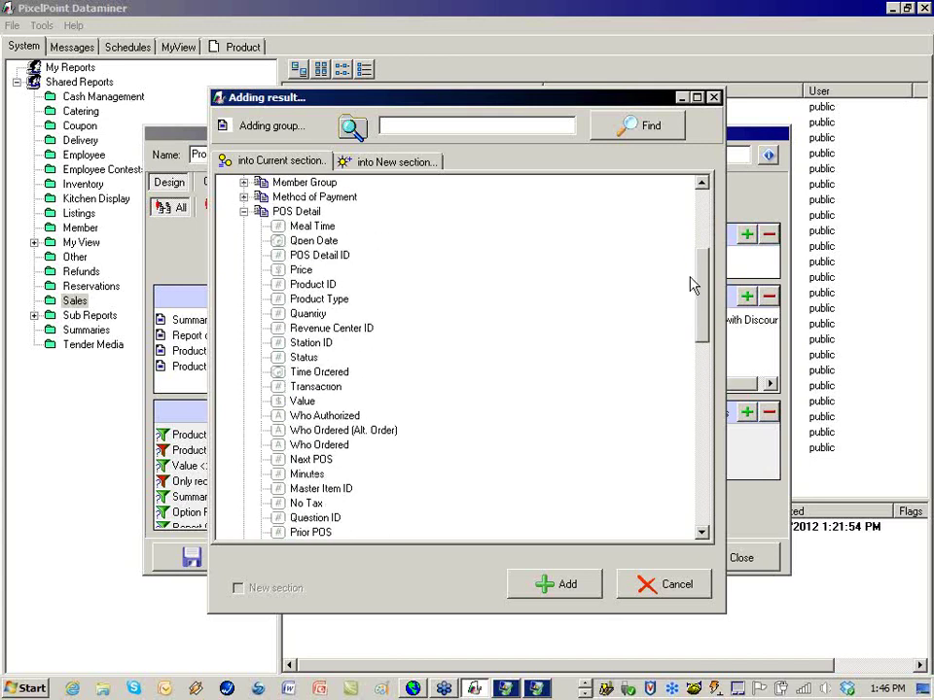
{"action": "left_click", "coordinate": [244, 211]}
{"action": "left_click", "coordinate": [292, 225]}
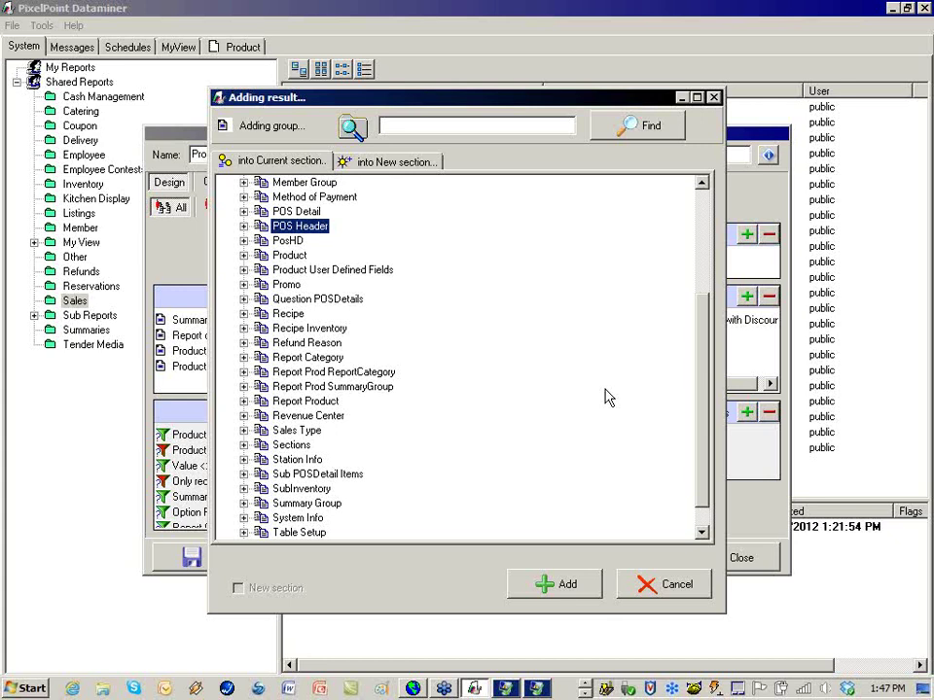
{"action": "left_click", "coordinate": [679, 585]}
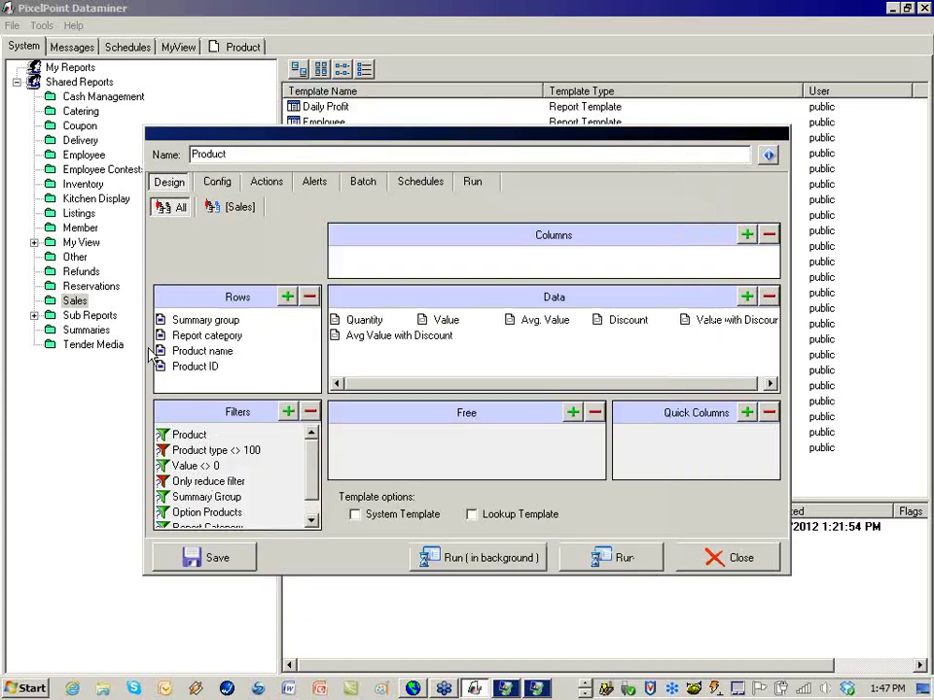
- Add the Sales Type field from the Sales Type group to the template's rows, and move Product ID from the rows to the columns
{"action": "left_click", "coordinate": [288, 298]}
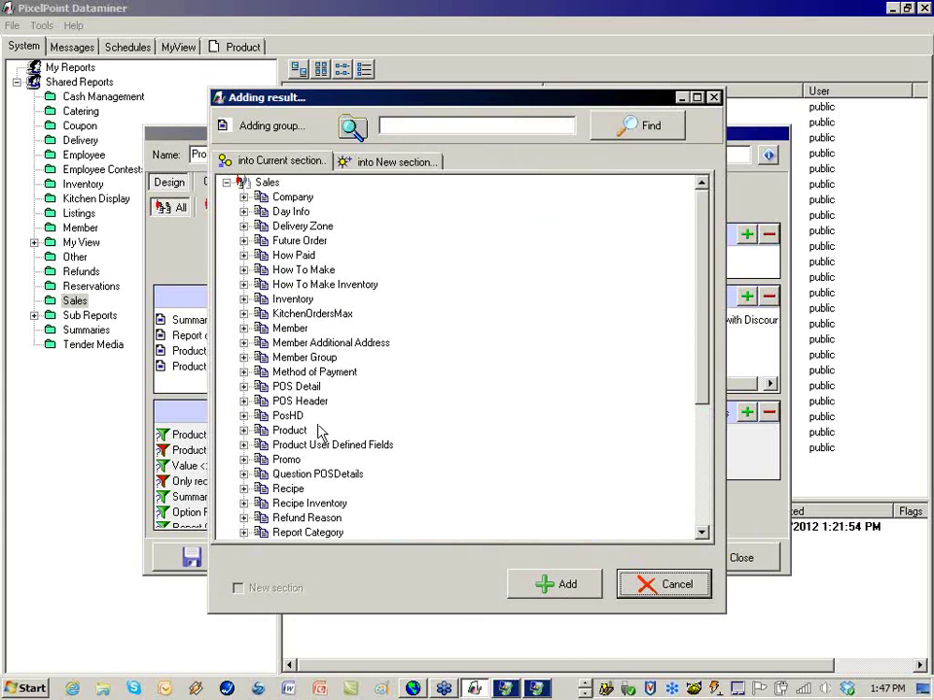
{"action": "left_click_drag", "start_coordinate": [709, 365], "coordinate": [718, 486]}
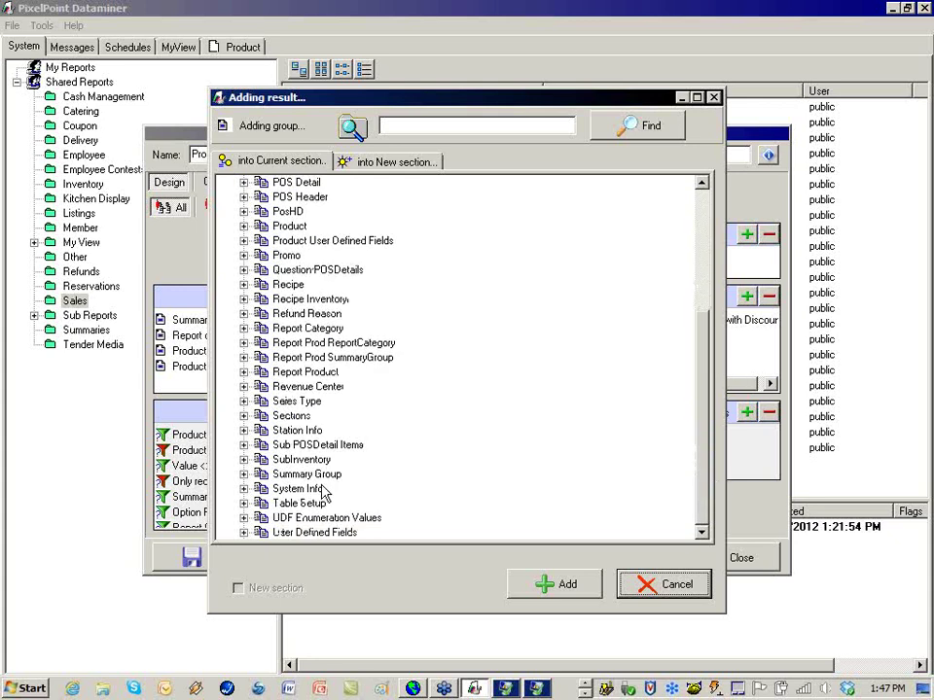
{"action": "left_click", "coordinate": [245, 400]}
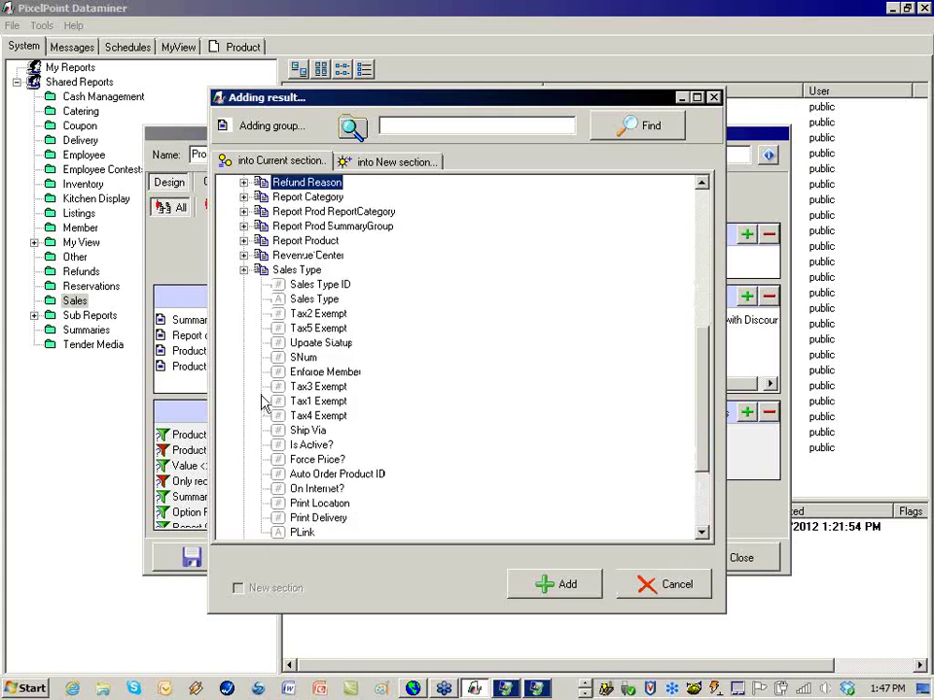
{"action": "left_click", "coordinate": [314, 299]}
{"action": "left_click", "coordinate": [553, 590]}
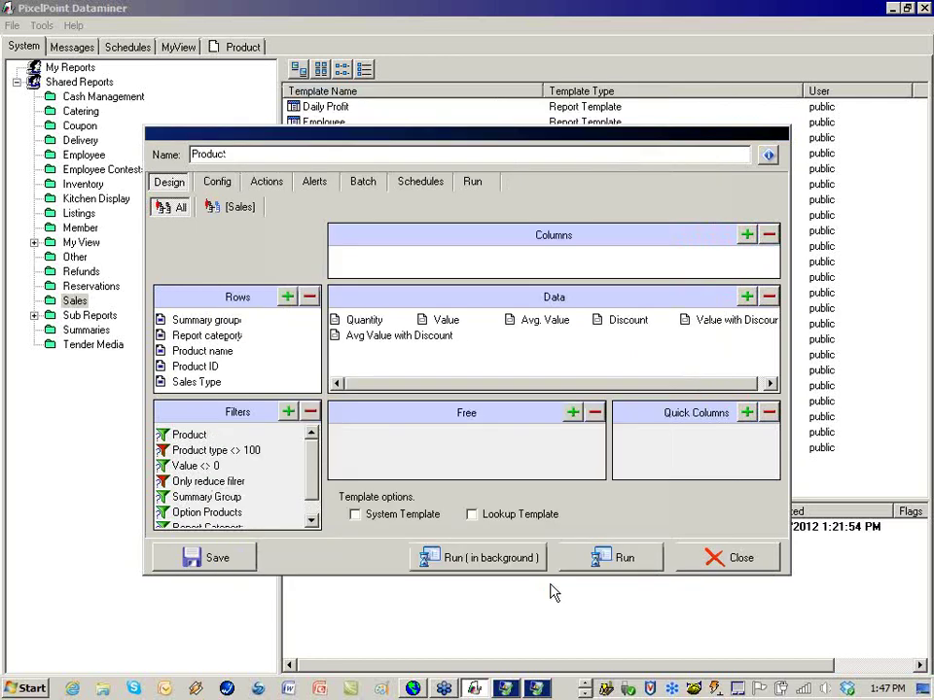
{"action": "left_click", "coordinate": [191, 370]}
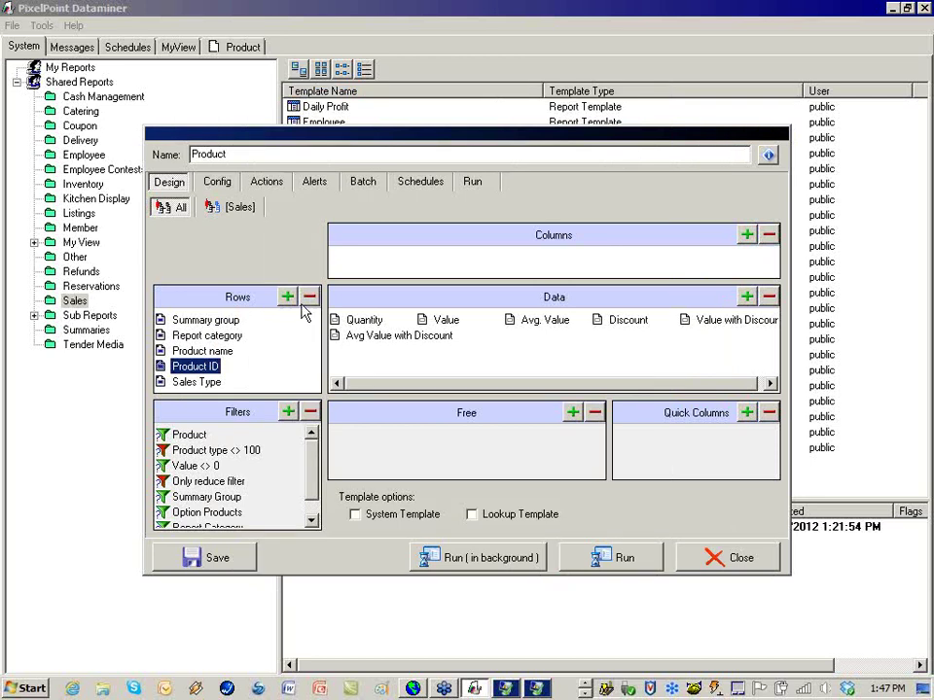
{"action": "left_click_drag", "start_coordinate": [190, 374], "coordinate": [376, 264]}
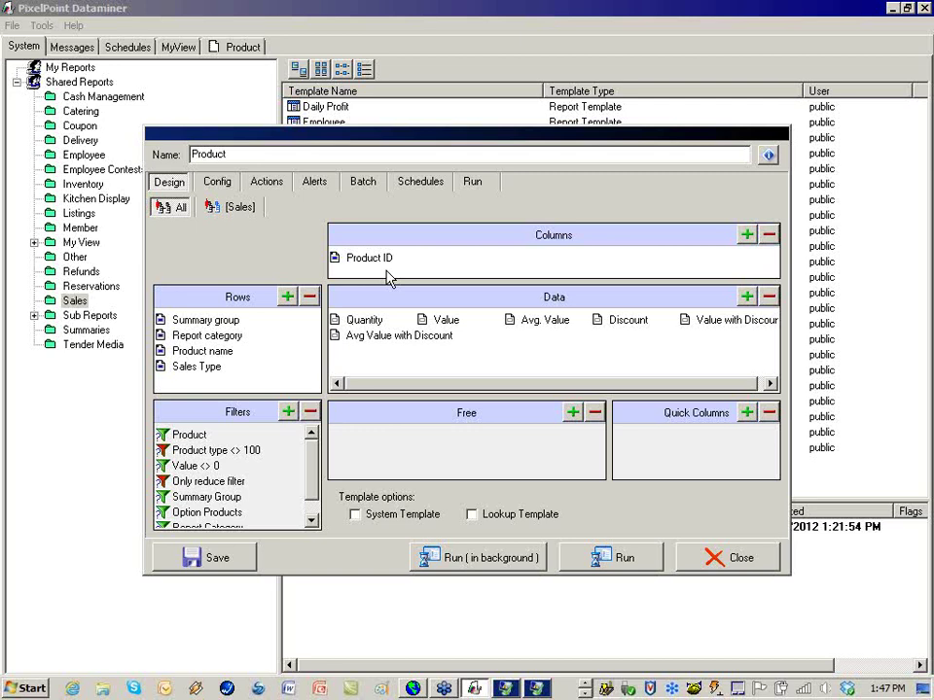
- Move Sales Type to the first position in the rows, and view the fields available as data without adding any
{"action": "left_click_drag", "start_coordinate": [190, 366], "coordinate": [200, 319]}
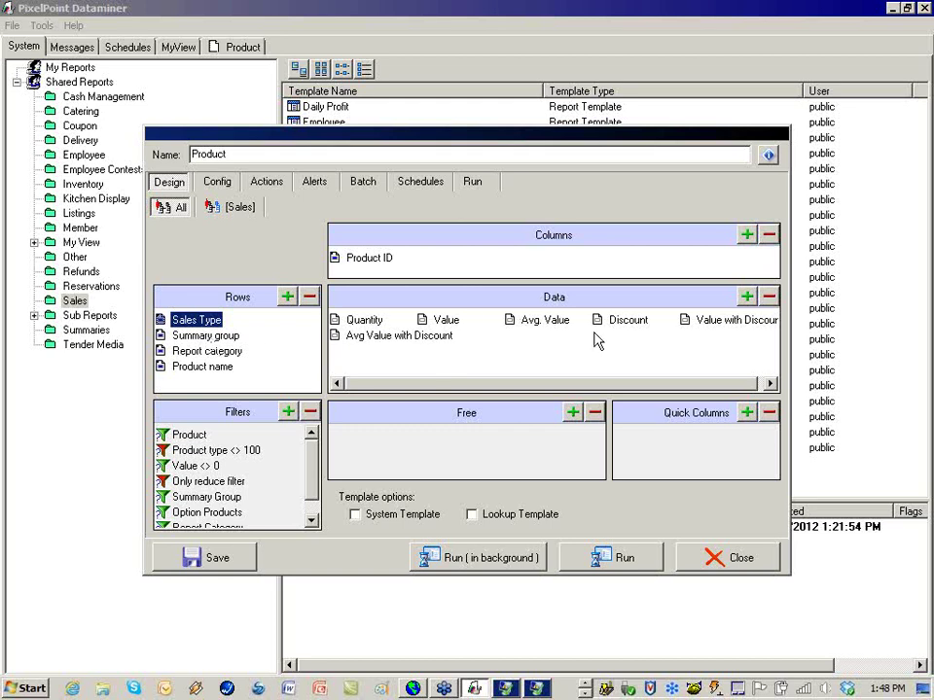
{"action": "left_click", "coordinate": [746, 296]}
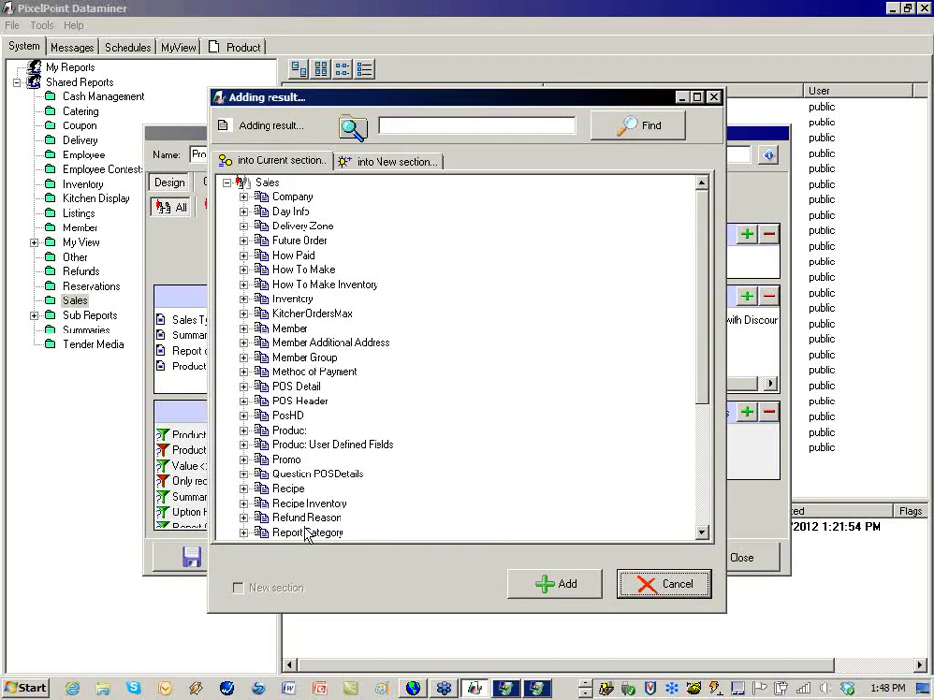
{"action": "left_click", "coordinate": [663, 587]}
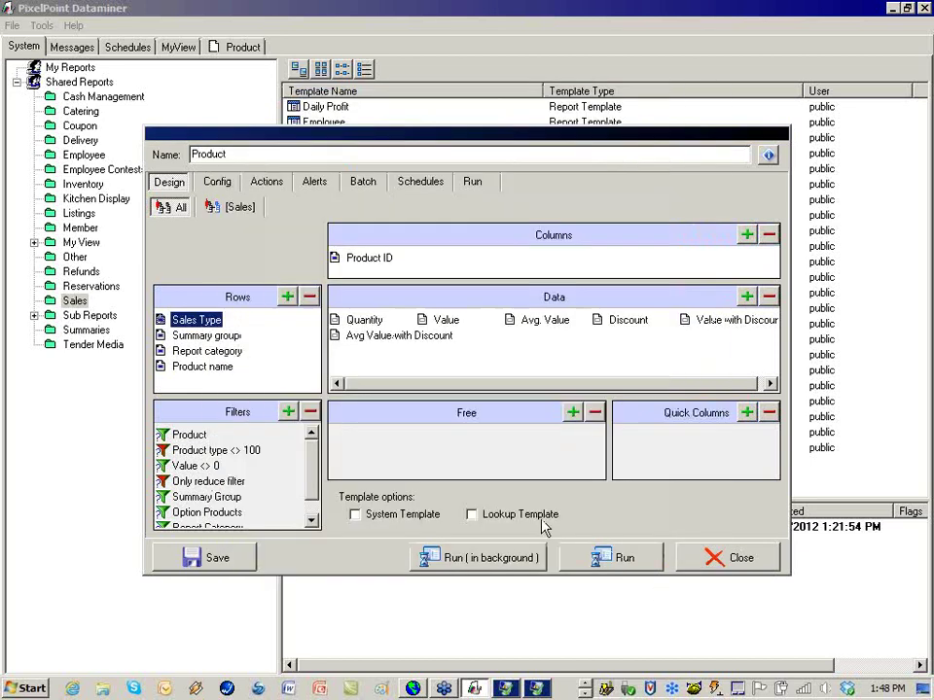
- Start a new calculated result in the template's data area and enter a person's first name as its display name
{"action": "left_click", "coordinate": [494, 353]}
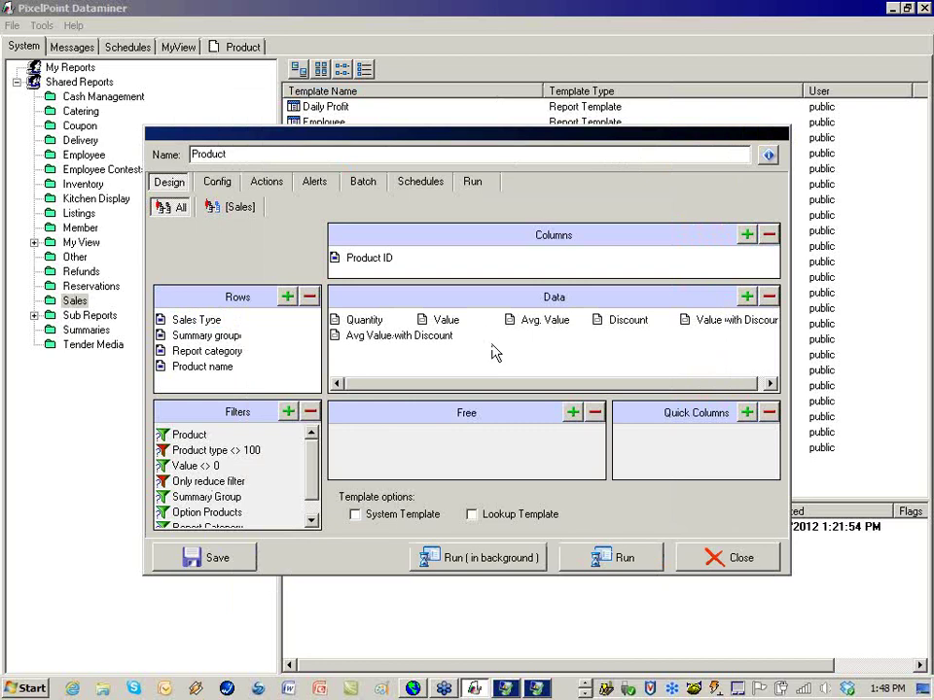
{"action": "right_click", "coordinate": [494, 352]}
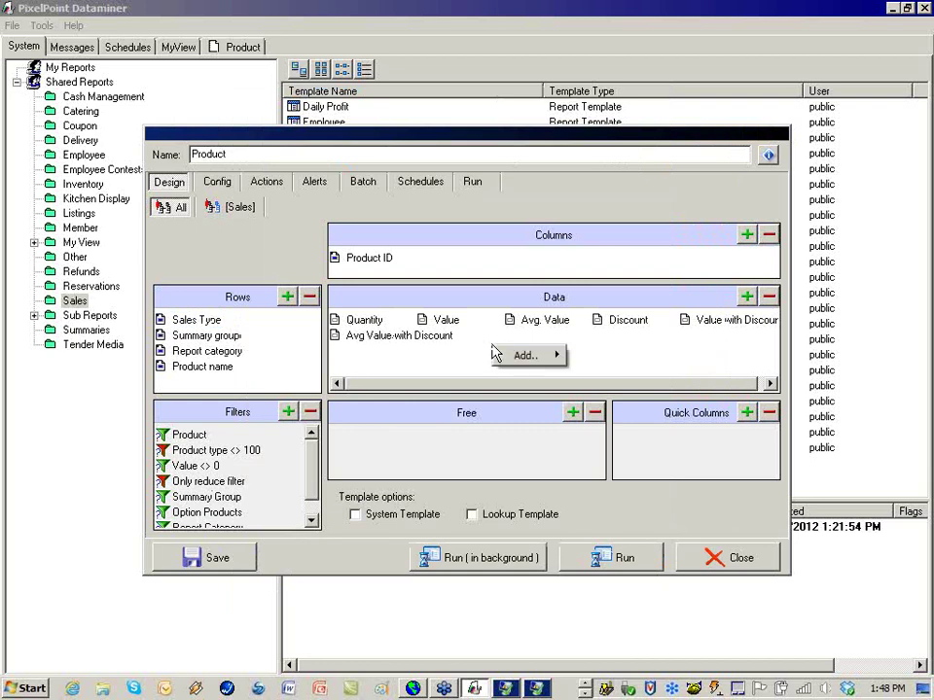
{"action": "mouse_move", "coordinate": [514, 362]}
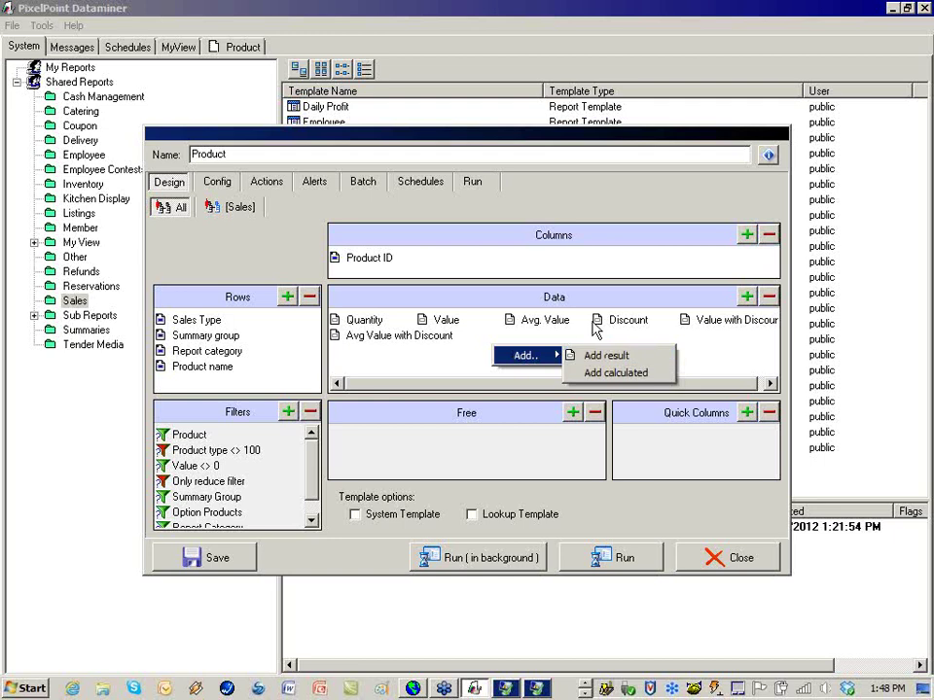
{"action": "left_click", "coordinate": [596, 378]}
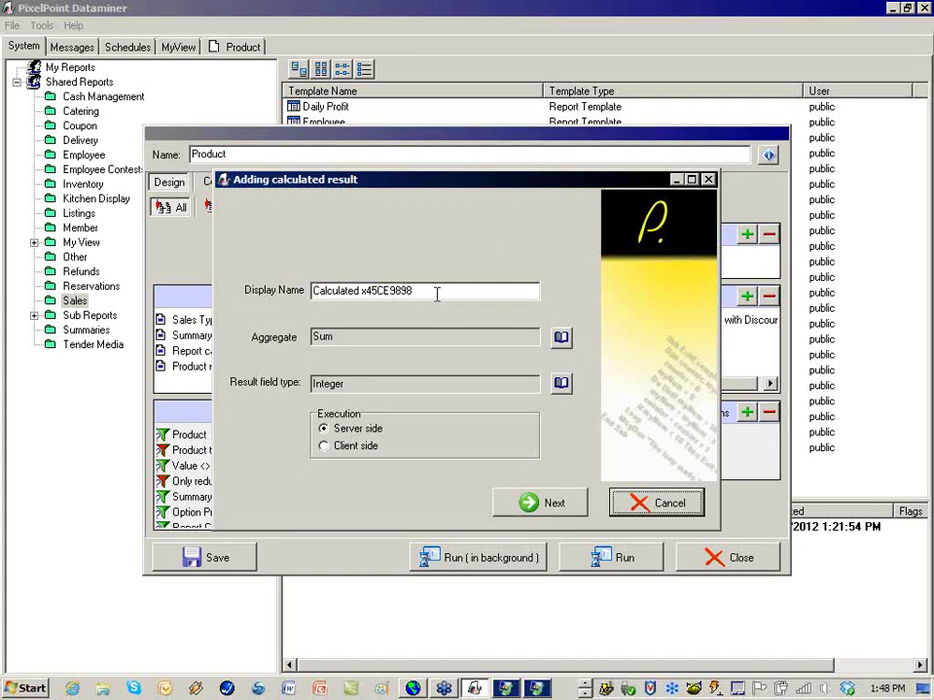
{"action": "key", "text": "Tab"}
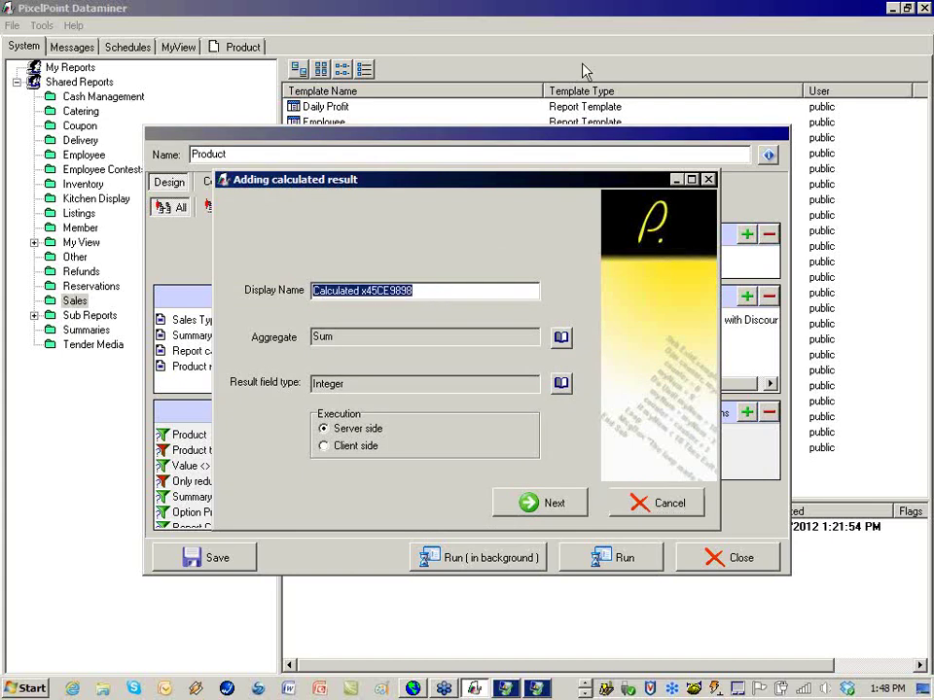
{"action": "type", "text": "Scott"}
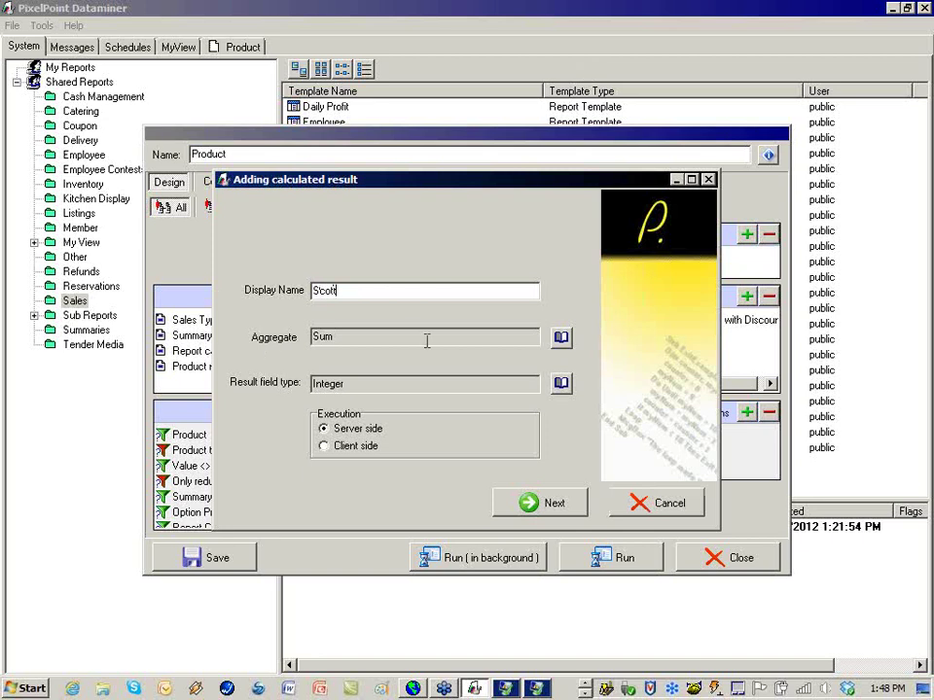
- Review the aggregate and result data type options for the calculated result, keeping Sum and Integer
{"action": "left_click", "coordinate": [561, 337]}
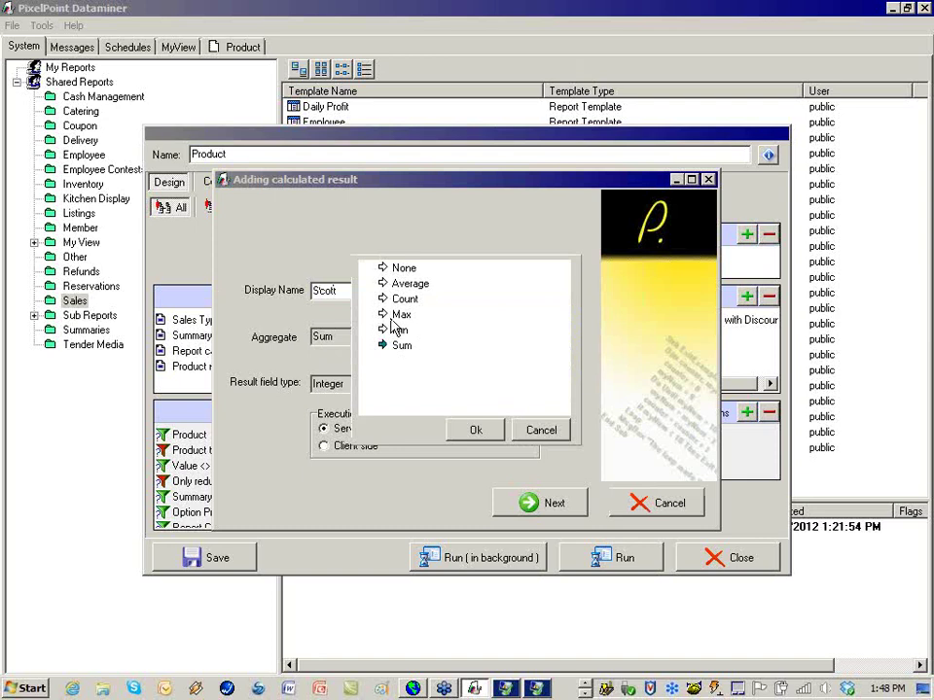
{"action": "left_click", "coordinate": [540, 431]}
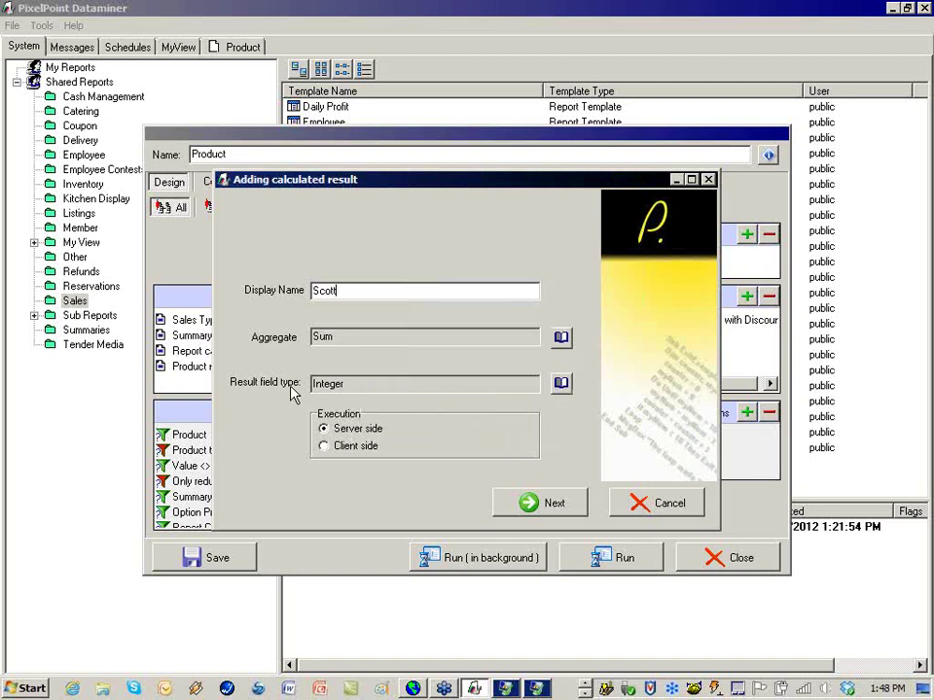
{"action": "left_click", "coordinate": [561, 384]}
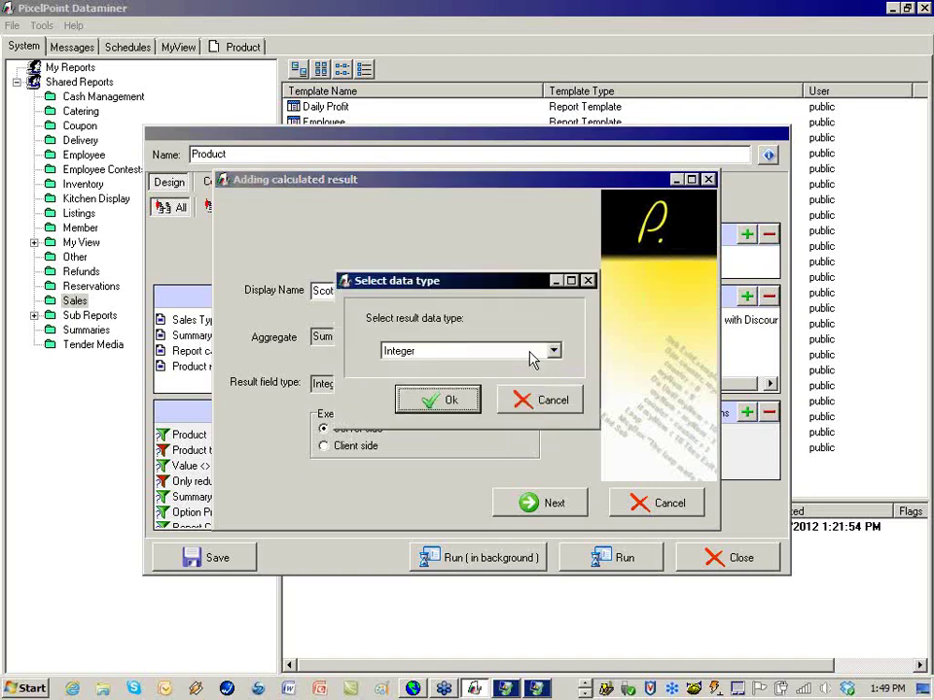
{"action": "left_click", "coordinate": [552, 351]}
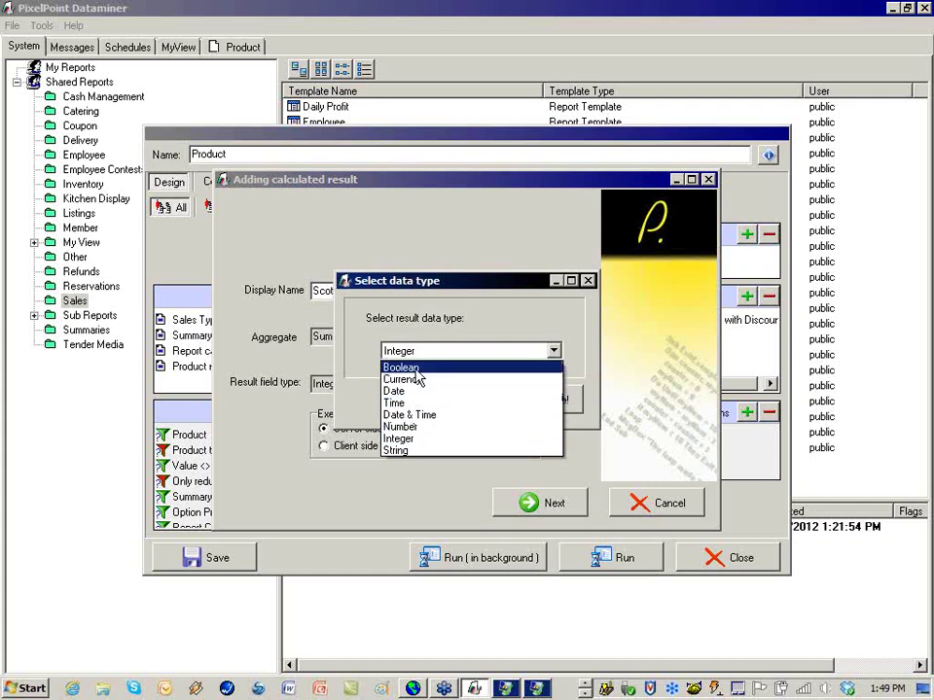
{"action": "left_click", "coordinate": [536, 261]}
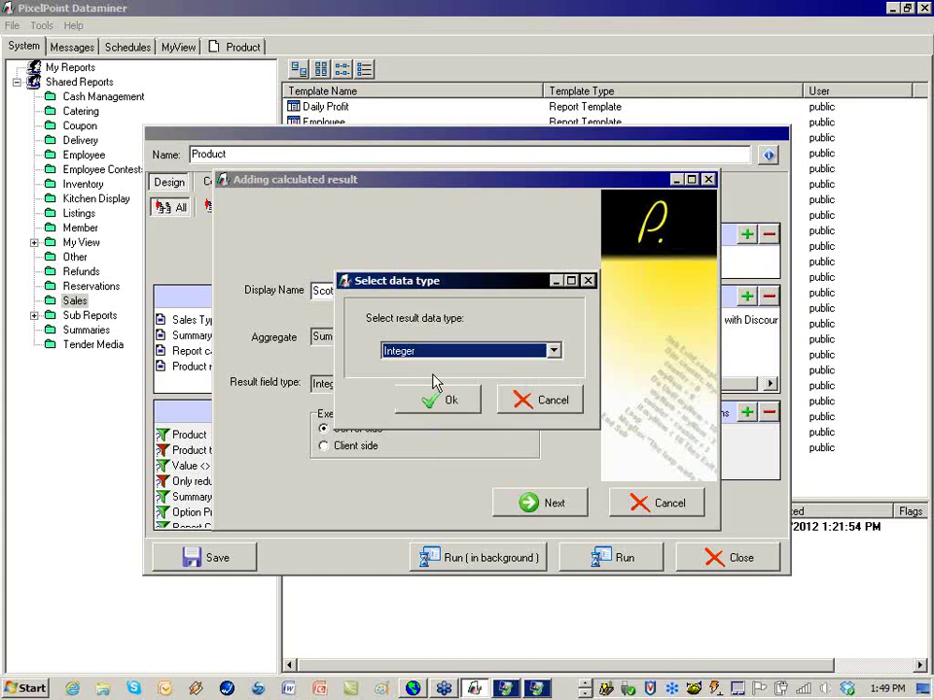
{"action": "left_click", "coordinate": [476, 403]}
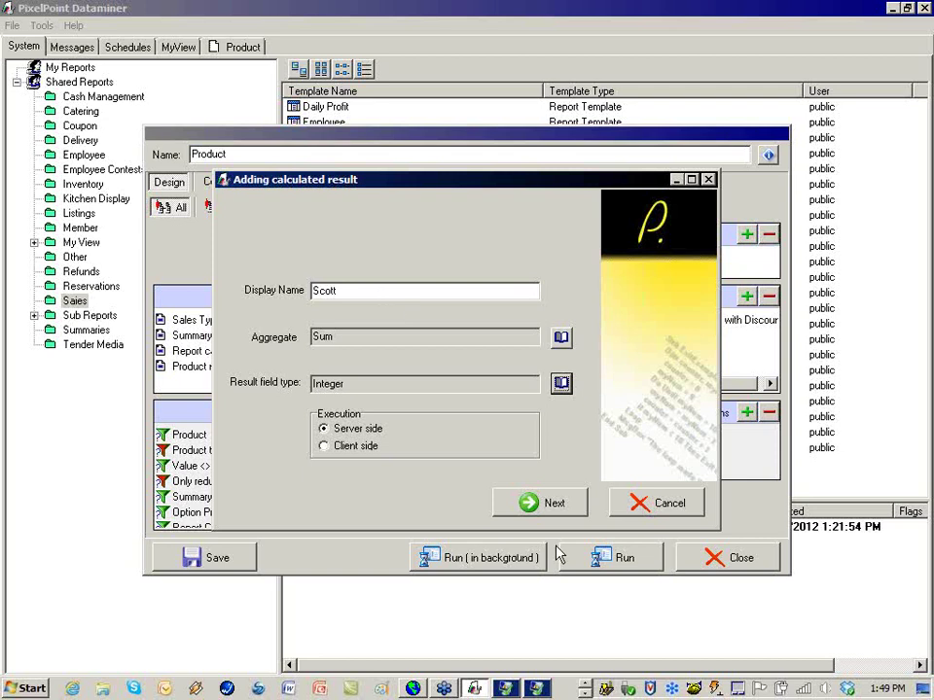
- Keep server-side execution and choose Quantity and Value as the results used in the calculation
{"action": "left_click", "coordinate": [559, 508]}
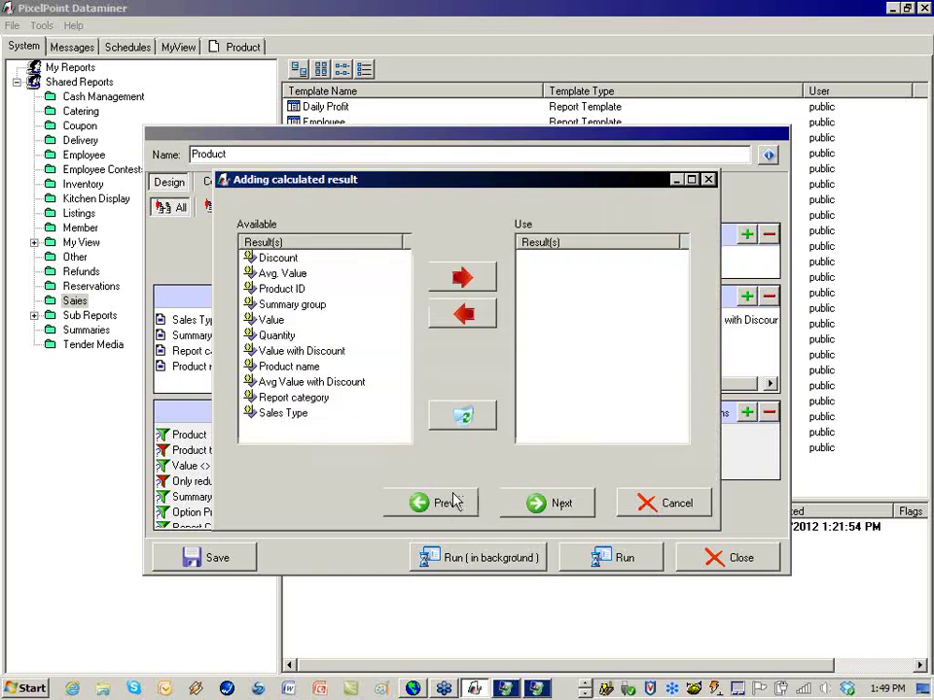
{"action": "left_click", "coordinate": [277, 334]}
{"action": "left_click", "coordinate": [464, 282]}
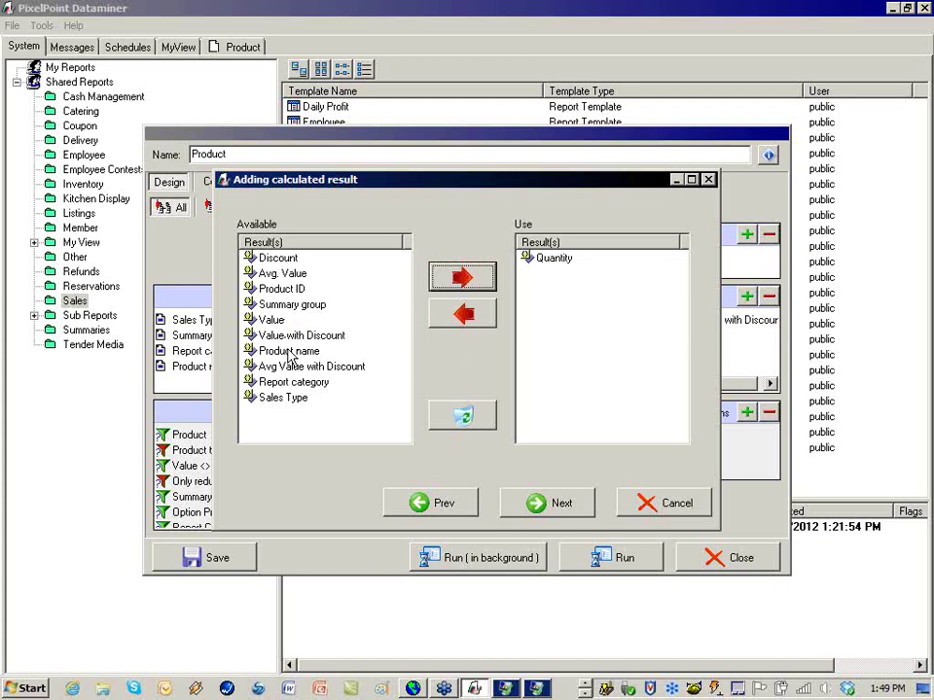
{"action": "left_click", "coordinate": [272, 323]}
{"action": "left_click", "coordinate": [459, 278]}
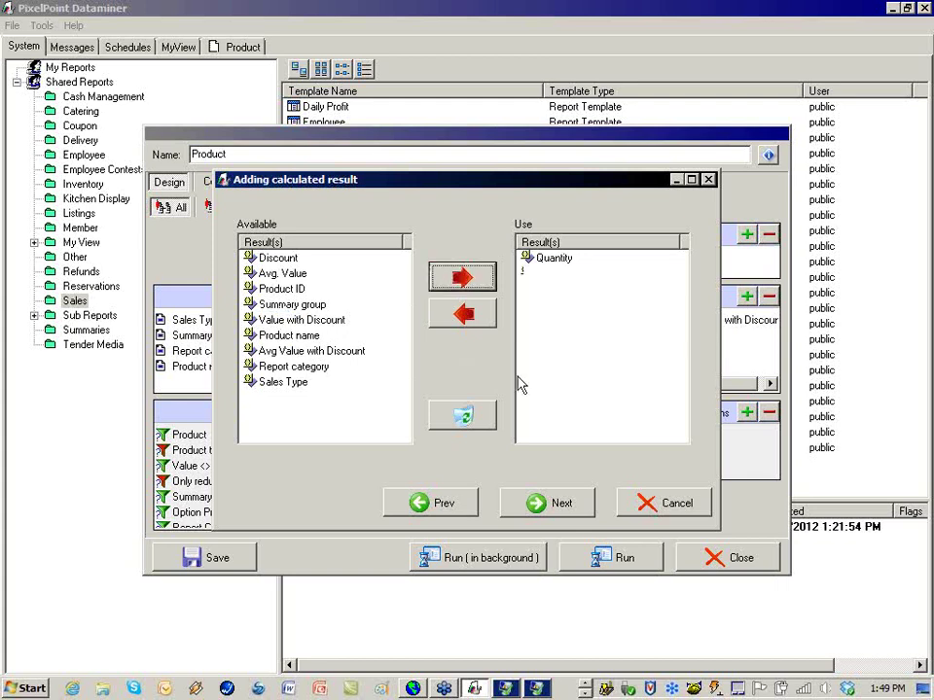
{"action": "left_click", "coordinate": [551, 507]}
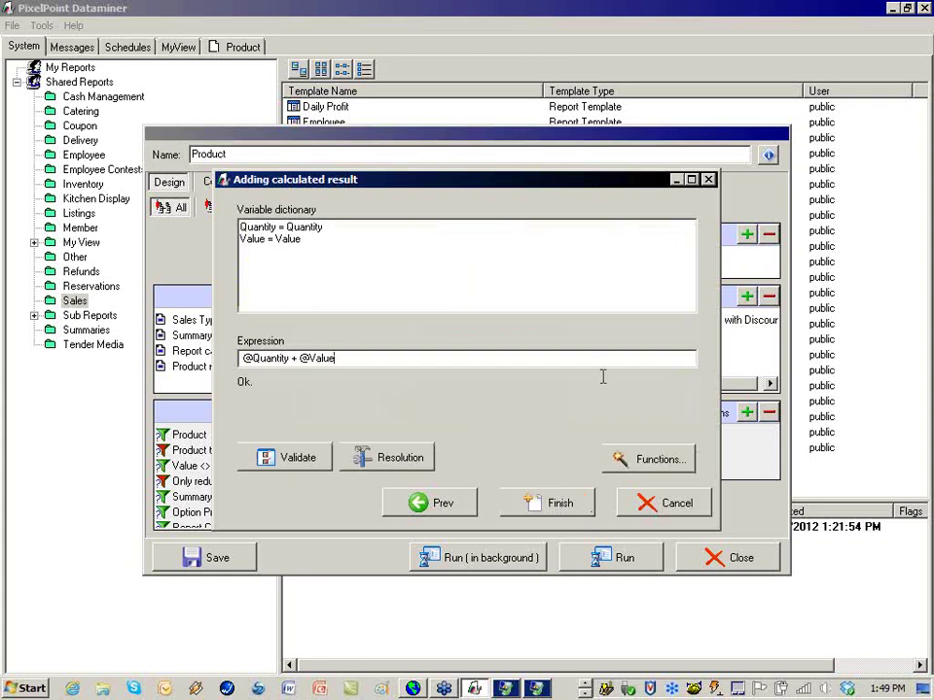
{"action": "double_click", "coordinate": [293, 358]}
{"action": "type", "text": "-"}
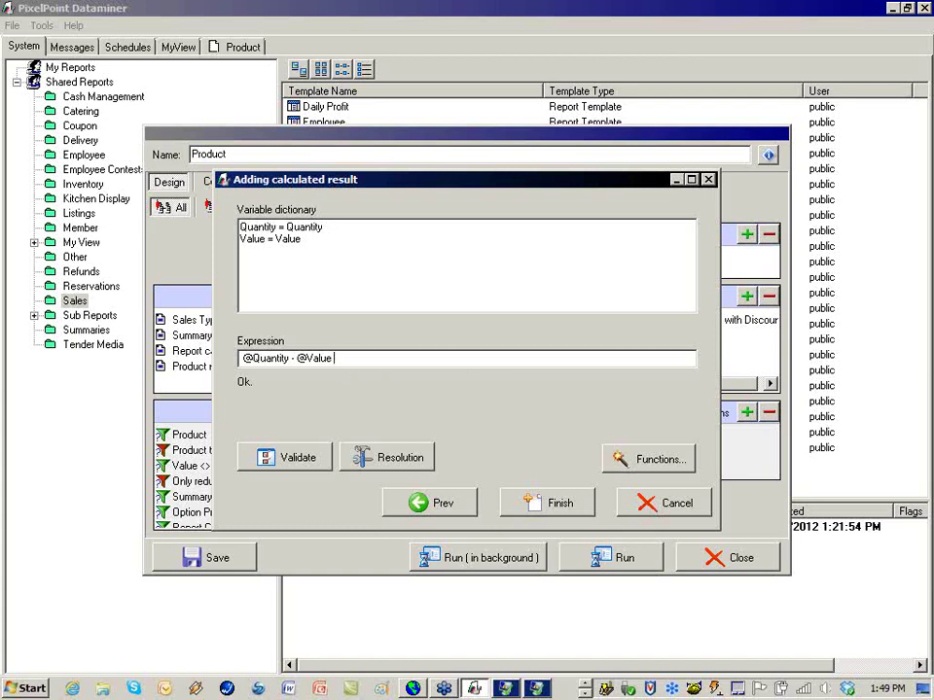
{"action": "type", "text": " +250"}
{"action": "left_click_drag", "start_coordinate": [287, 358], "coordinate": [296, 358]}
{"action": "left_click", "coordinate": [293, 358]}
{"action": "type", "text": "+"}
{"action": "key", "text": "Delete"}
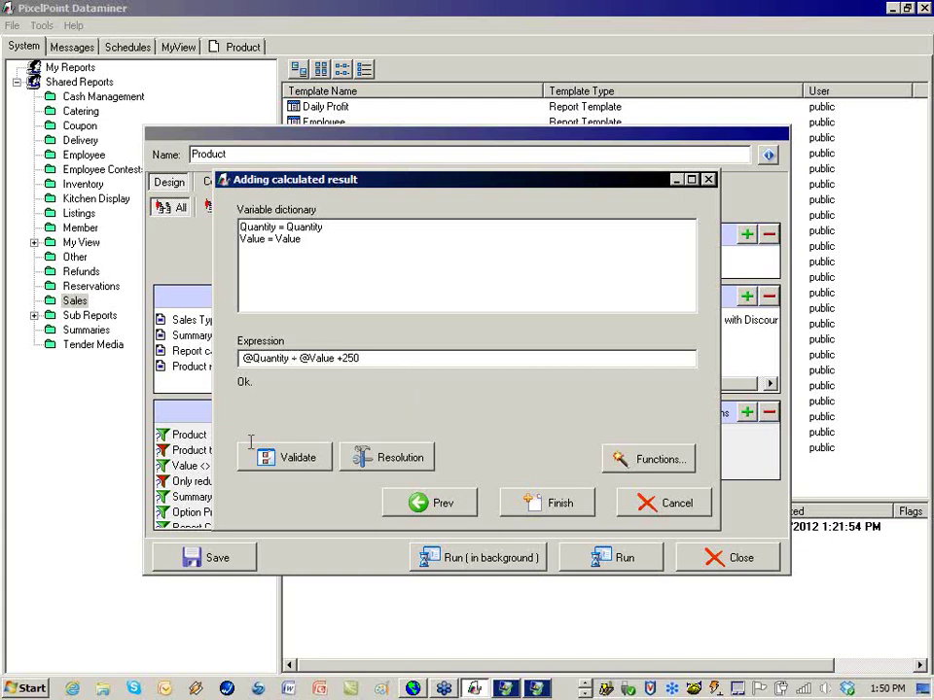
{"action": "left_click", "coordinate": [539, 506]}
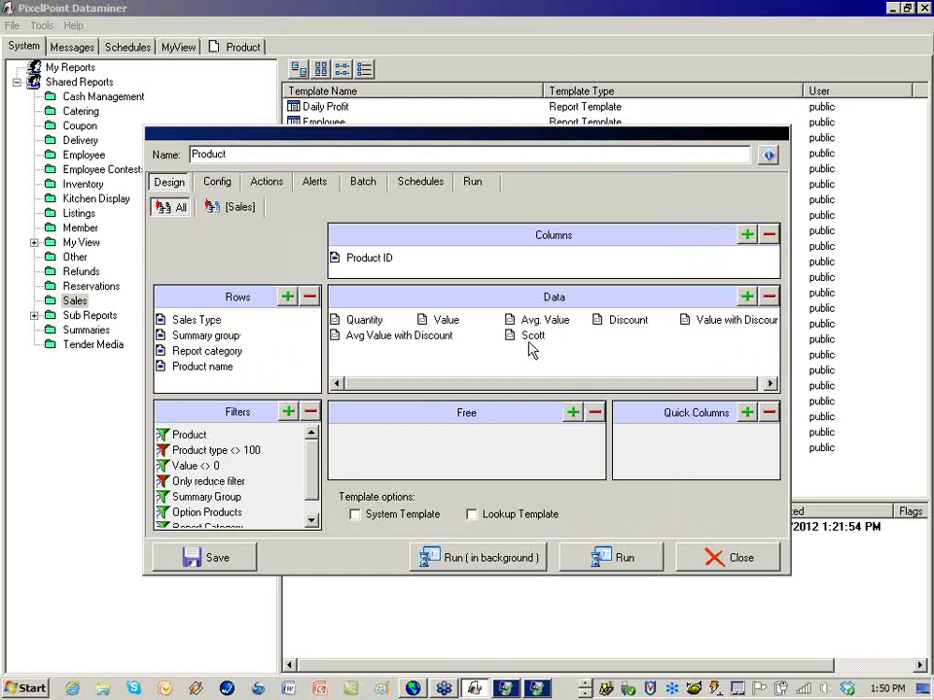
- Review the views listed in the template configuration and set Grid as the default view
{"action": "left_click", "coordinate": [213, 186]}
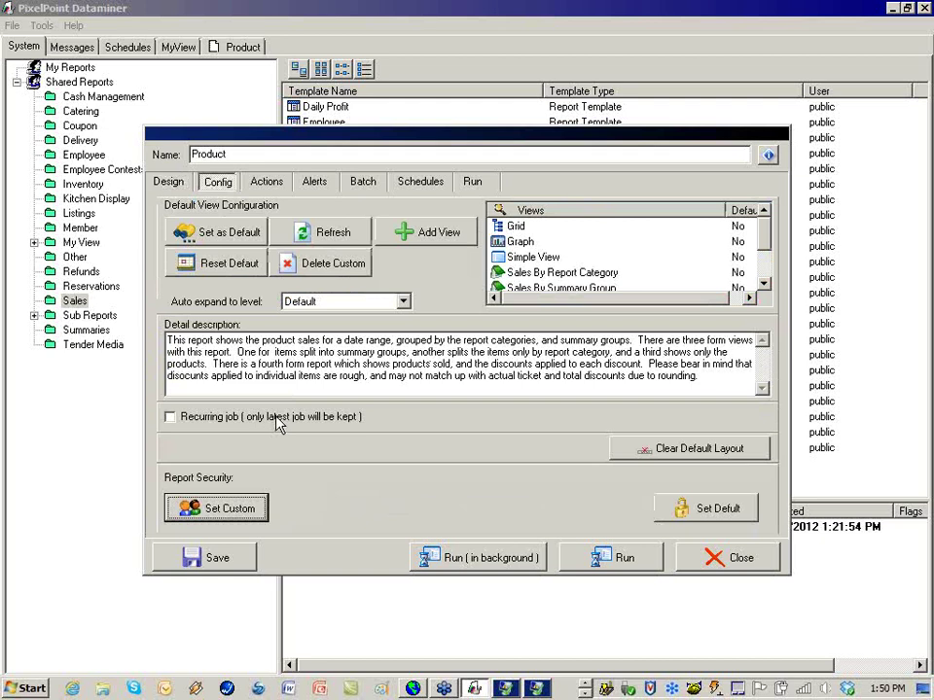
{"action": "left_click", "coordinate": [765, 283]}
{"action": "left_click", "coordinate": [764, 283]}
{"action": "left_click", "coordinate": [765, 283]}
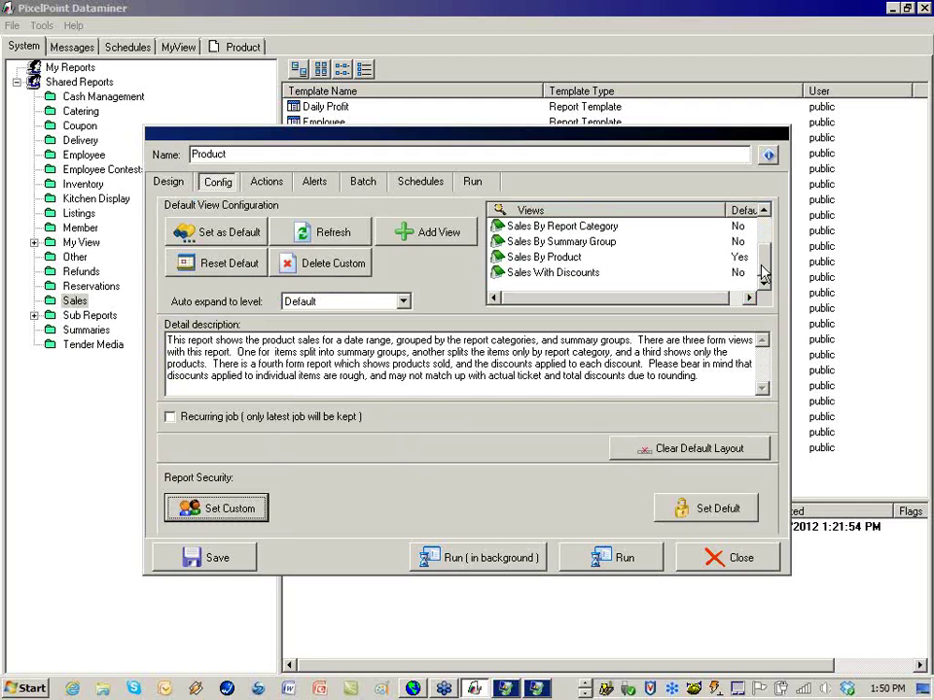
{"action": "left_click_drag", "start_coordinate": [764, 275], "coordinate": [689, 229]}
{"action": "left_click", "coordinate": [524, 242]}
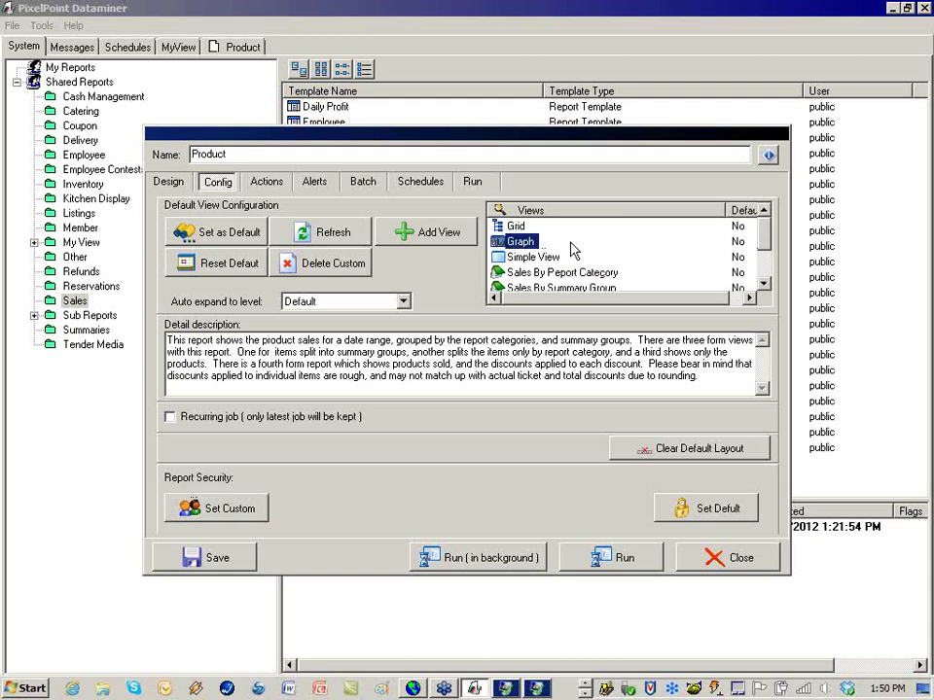
{"action": "left_click", "coordinate": [516, 226]}
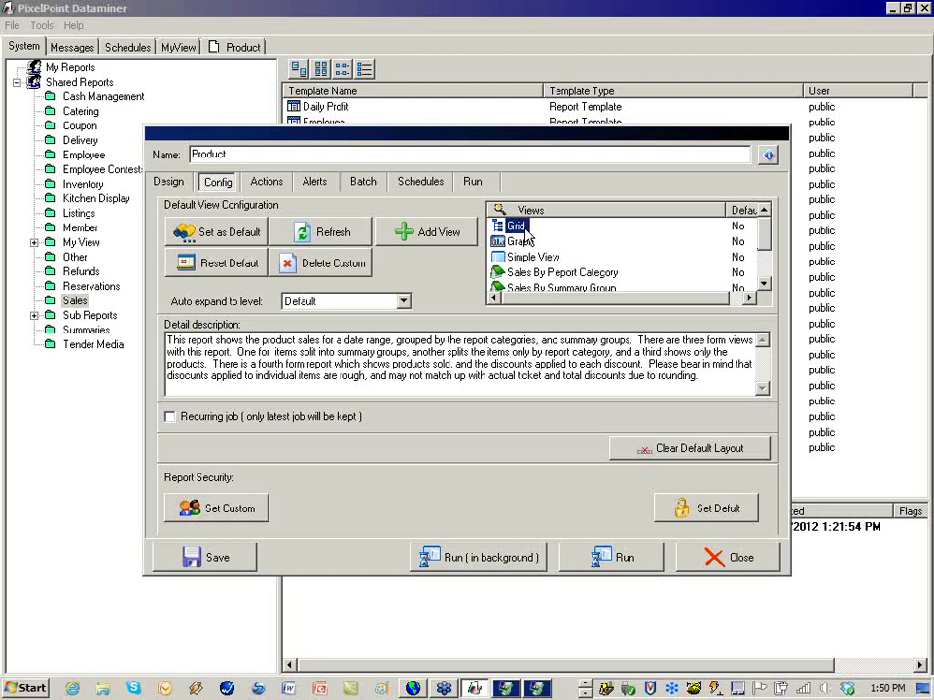
{"action": "left_click", "coordinate": [199, 234]}
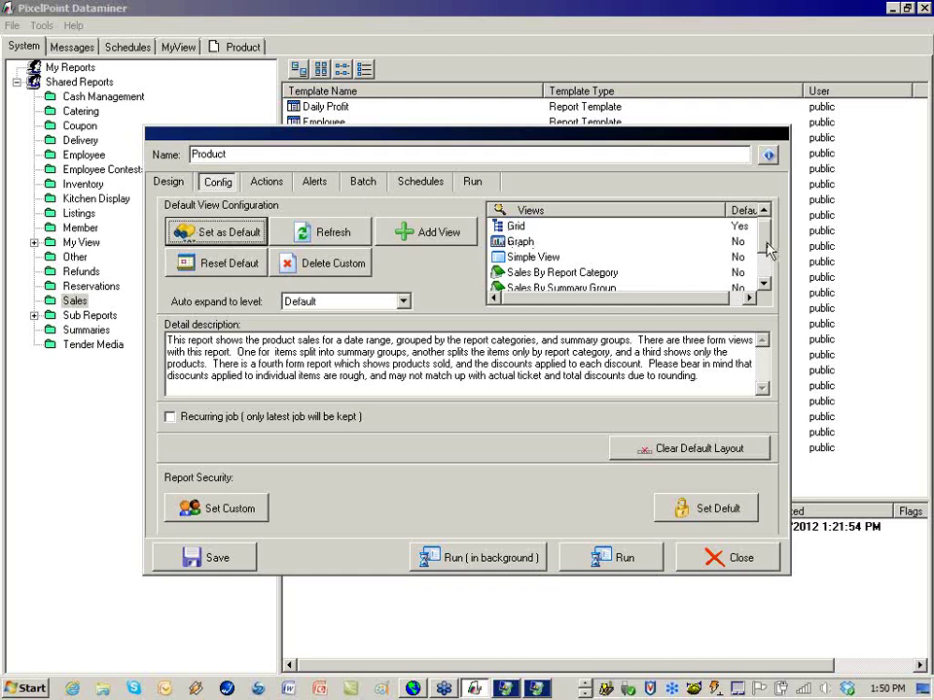
{"action": "mouse_move", "coordinate": [768, 244]}
{"action": "left_mouse_down"}
{"action": "mouse_move", "coordinate": [768, 278]}
{"action": "mouse_move", "coordinate": [767, 244]}
{"action": "left_mouse_up"}
- Return to the template design and view the field groups available for the Free area without adding any
{"action": "left_click", "coordinate": [175, 183]}
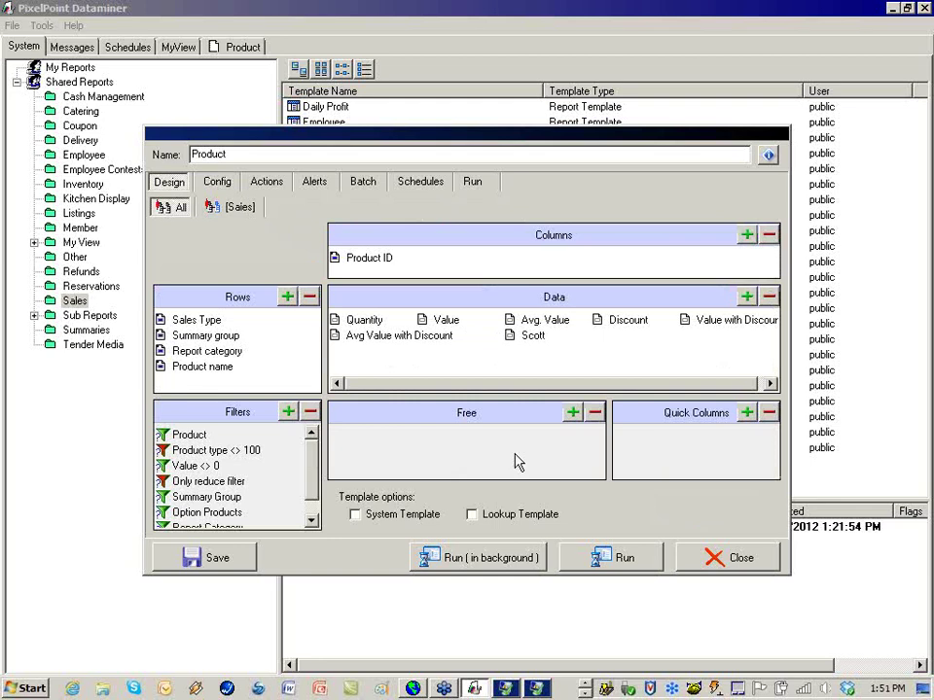
{"action": "left_click", "coordinate": [571, 414]}
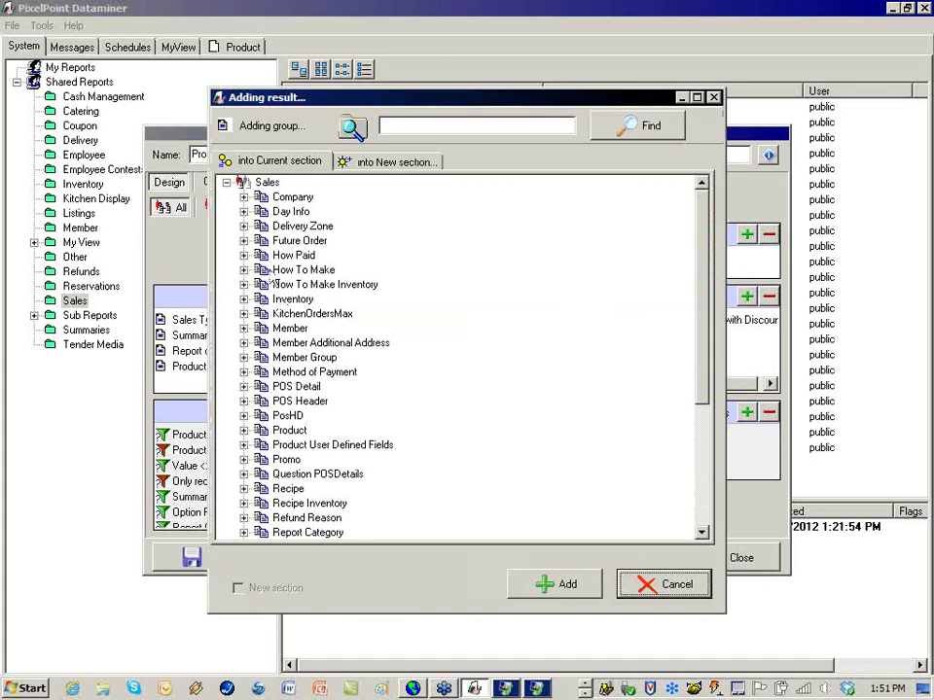
{"action": "left_click", "coordinate": [665, 585]}
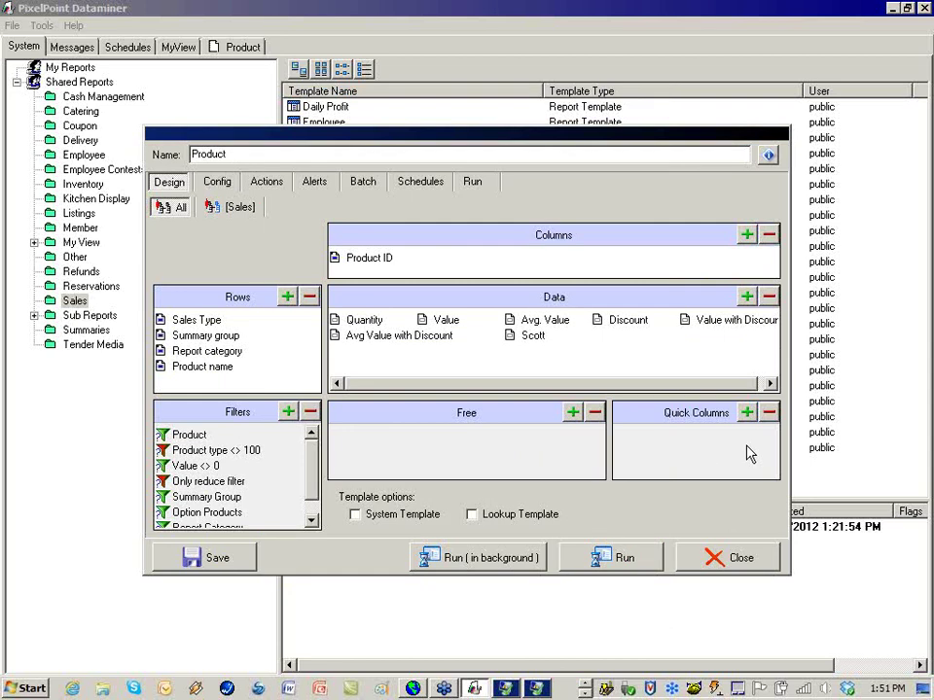
- Add the Process time field from the Future Order group to the quick columns, cancelling its date and time interval selection
{"action": "left_click", "coordinate": [747, 413]}
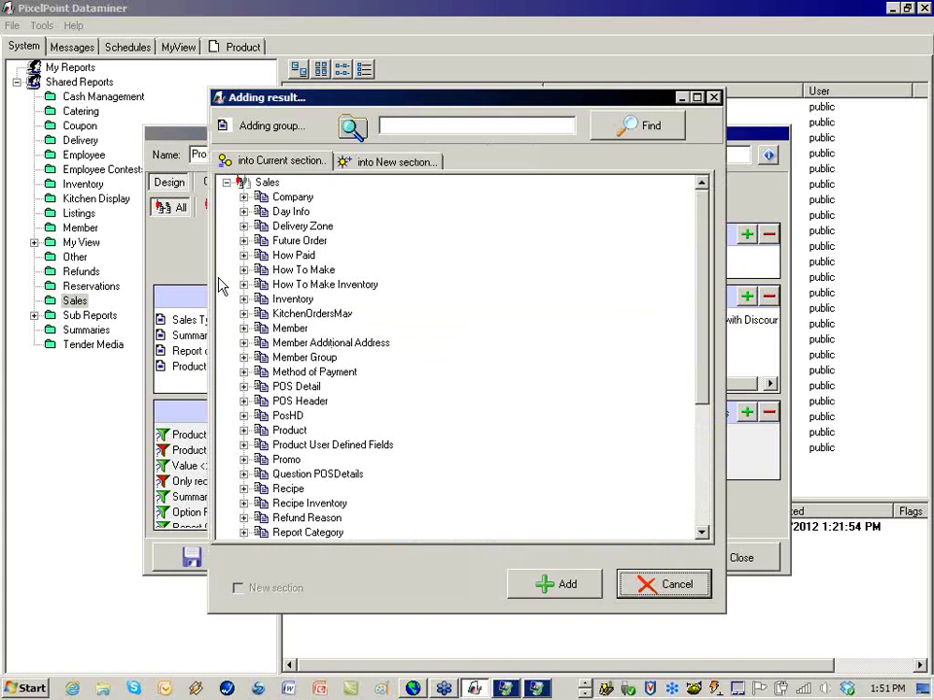
{"action": "left_click", "coordinate": [244, 240]}
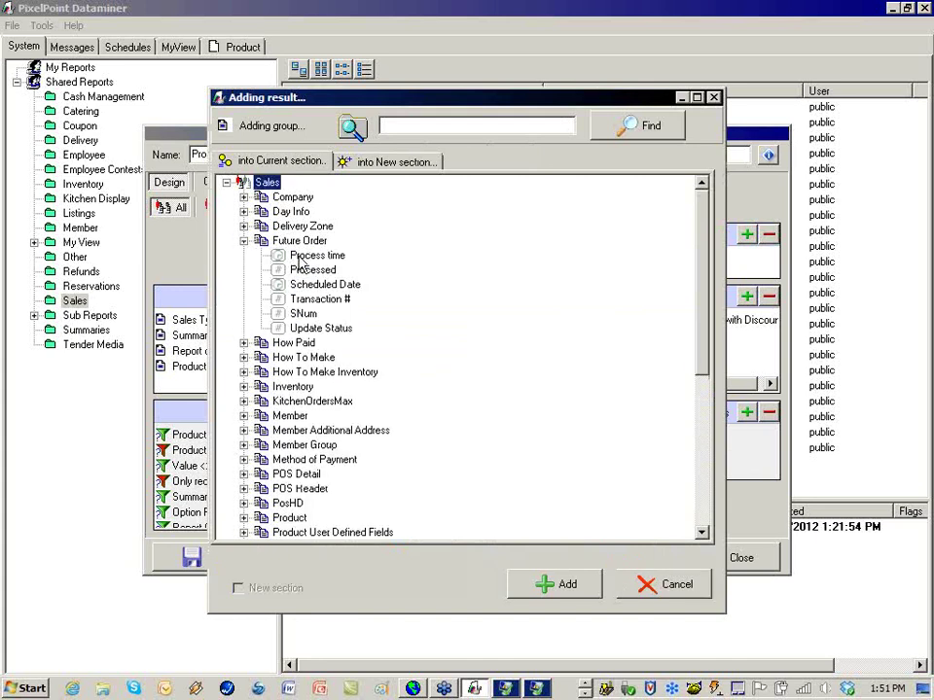
{"action": "left_click", "coordinate": [309, 255]}
{"action": "left_click", "coordinate": [551, 584]}
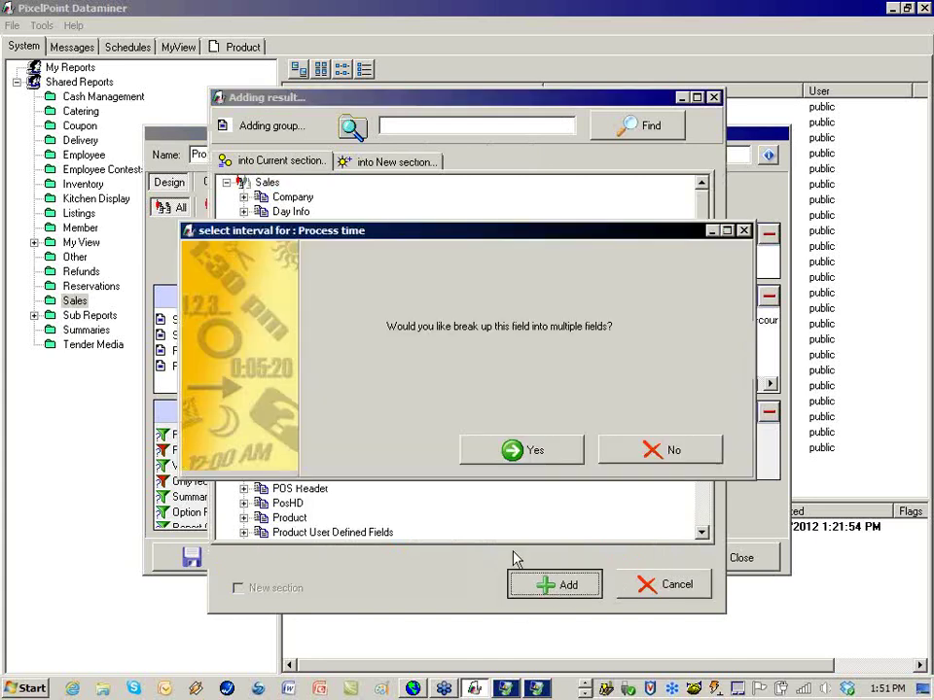
{"action": "left_click", "coordinate": [551, 468]}
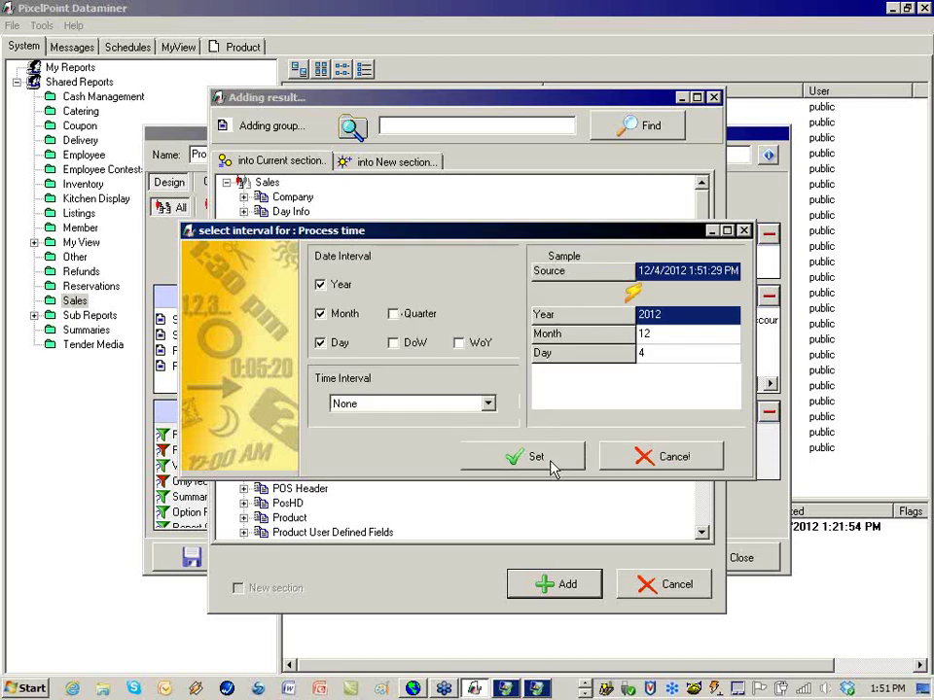
{"action": "left_click", "coordinate": [642, 465]}
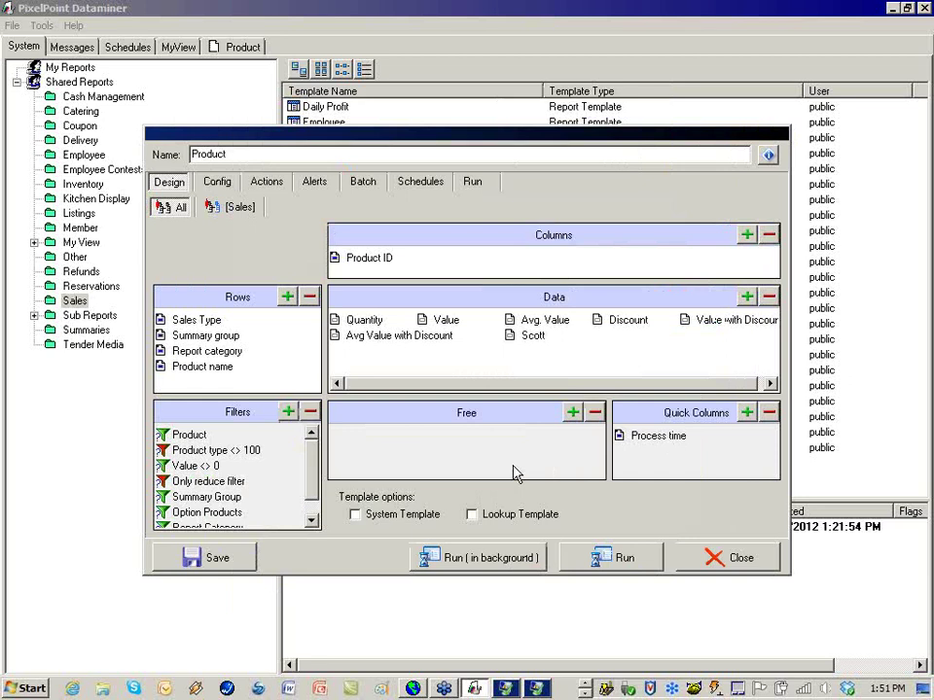
- Select the Bus. Phone field from the Member group for the Free area
{"action": "left_click", "coordinate": [572, 413]}
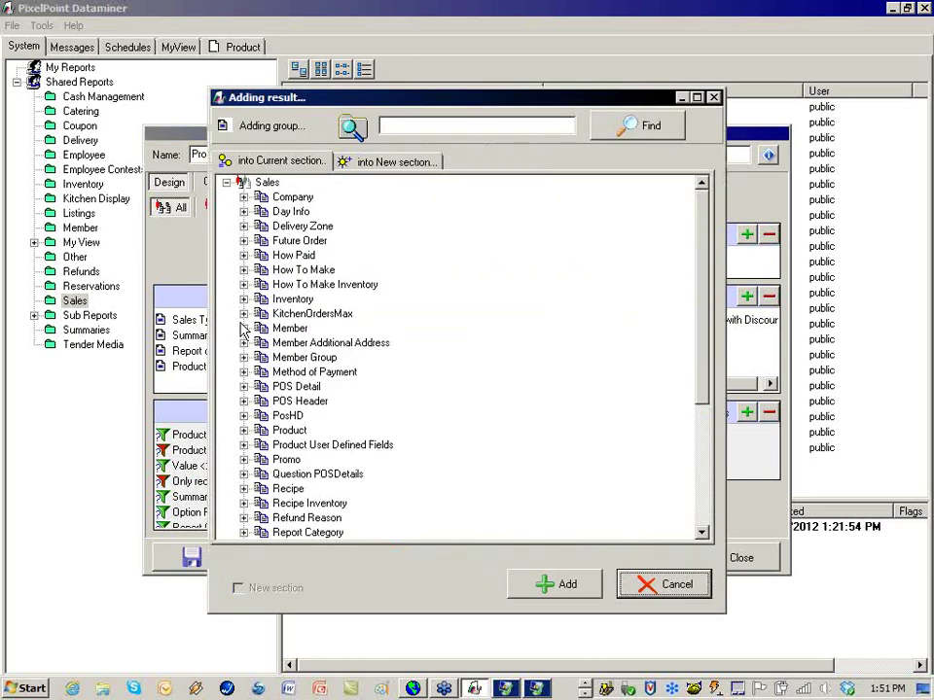
{"action": "left_click", "coordinate": [244, 317]}
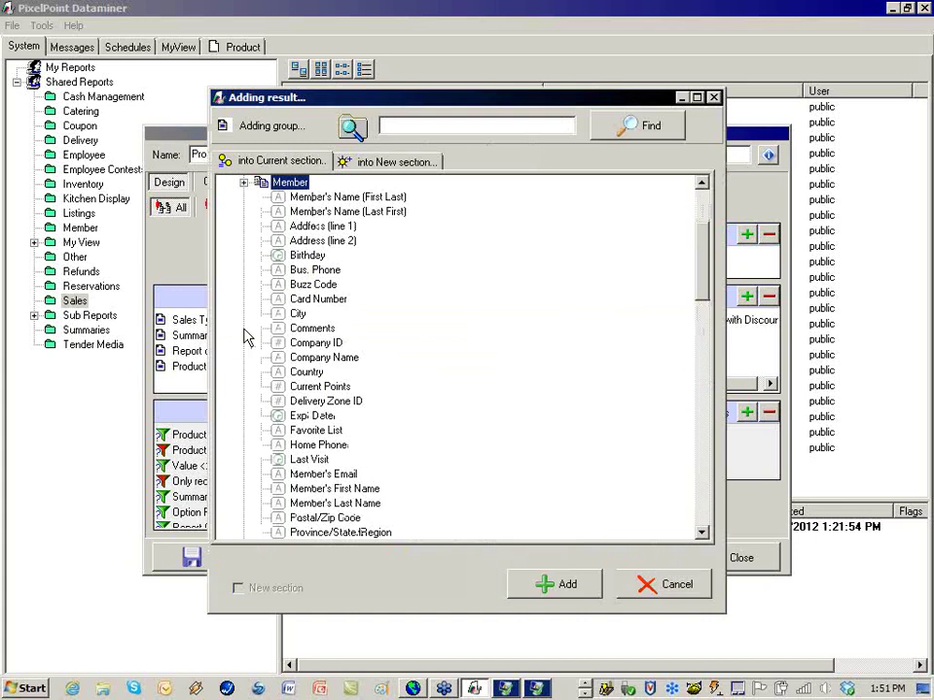
{"action": "left_click", "coordinate": [307, 256]}
{"action": "left_click", "coordinate": [307, 269]}
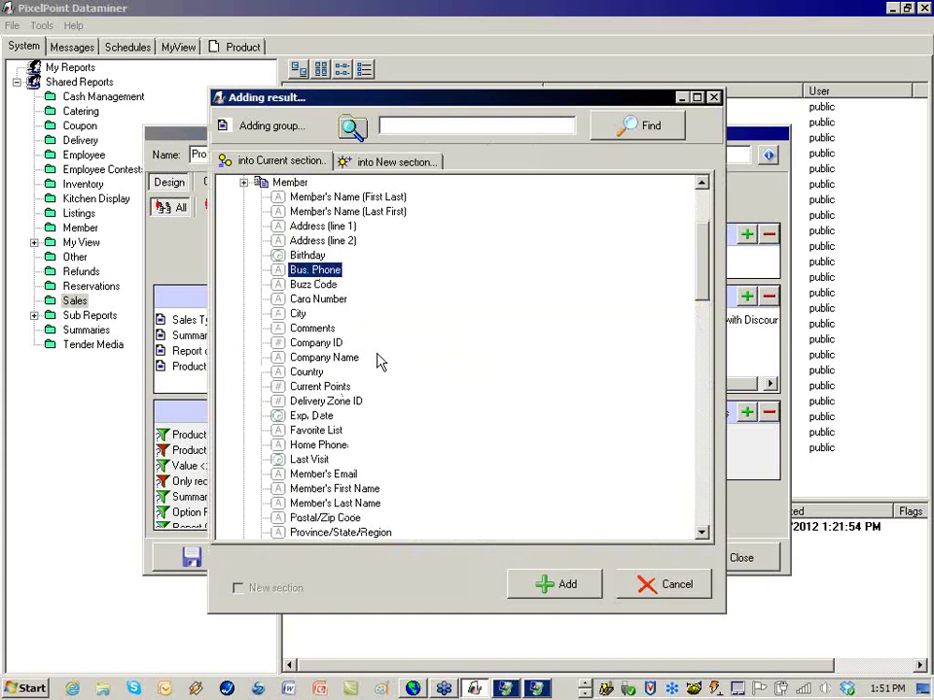
- Add the member's Buzz Code field to the Free area of the Product report template, within the current section
{"action": "left_click", "coordinate": [282, 284]}
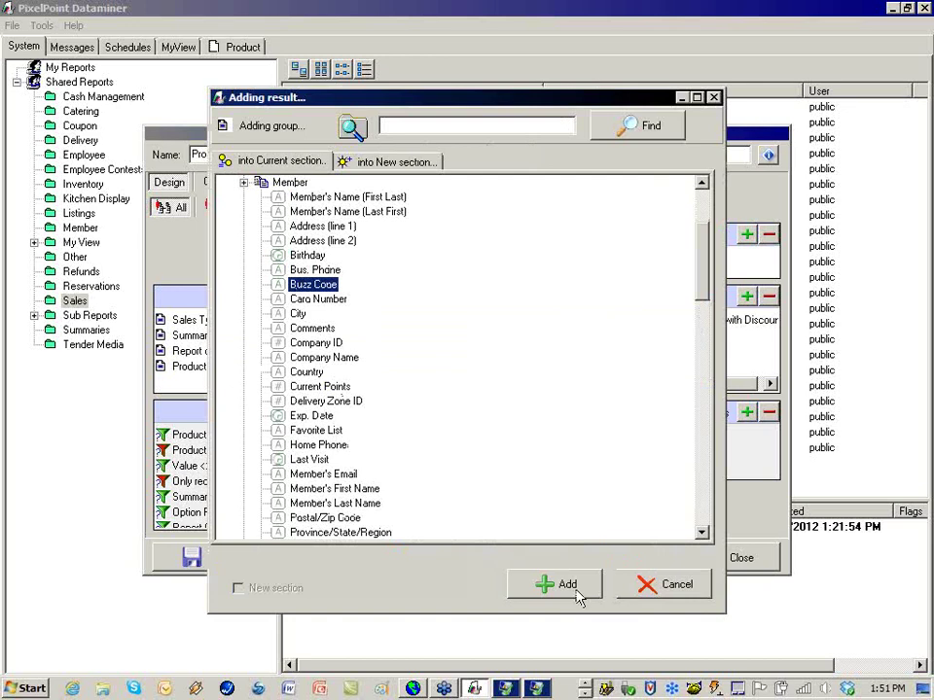
{"action": "left_click", "coordinate": [545, 584]}
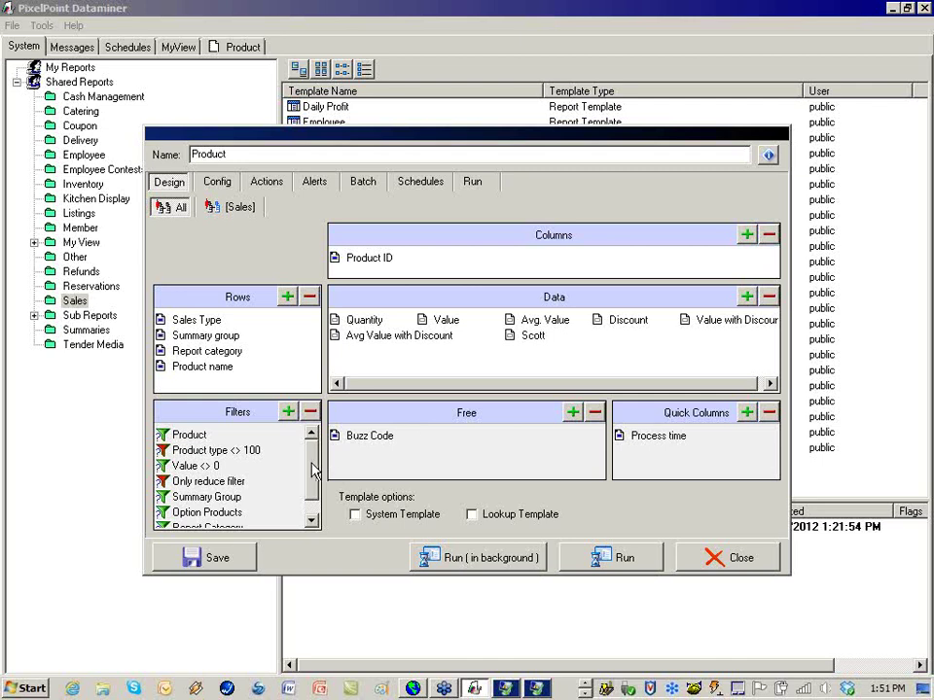
- Examine the template's filters, the design properties of the Summary Group filter, and the Sales section of the design
{"action": "scroll", "coordinate": [313, 467], "scroll_direction": "down", "scroll_amount": 1}
{"action": "scroll", "coordinate": [313, 466], "scroll_direction": "up", "scroll_amount": 1}
{"action": "scroll", "coordinate": [246, 519], "scroll_direction": "down", "scroll_amount": 1}
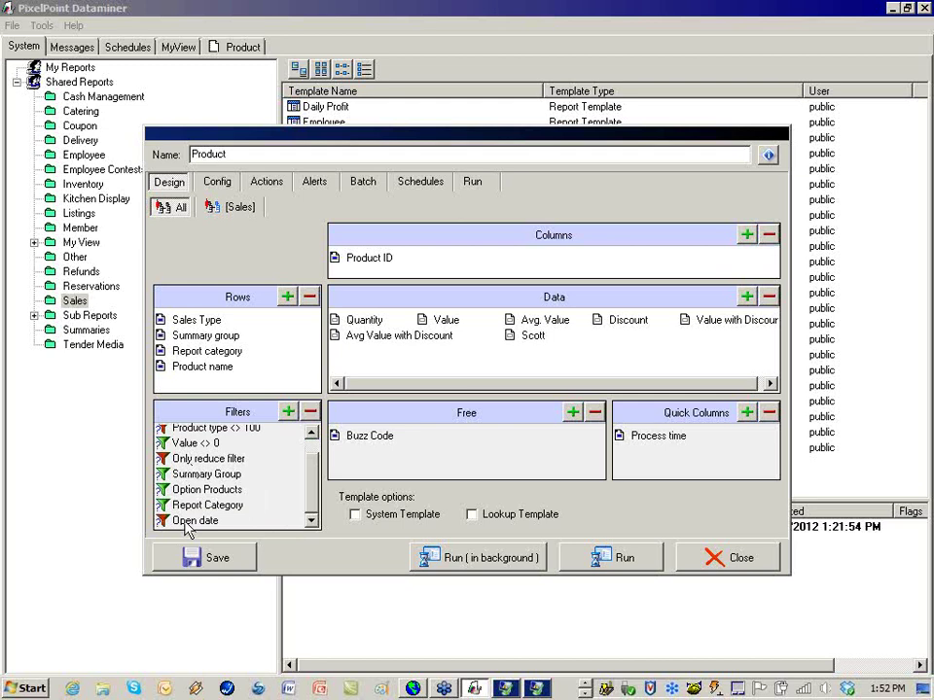
{"action": "right_click", "coordinate": [206, 479]}
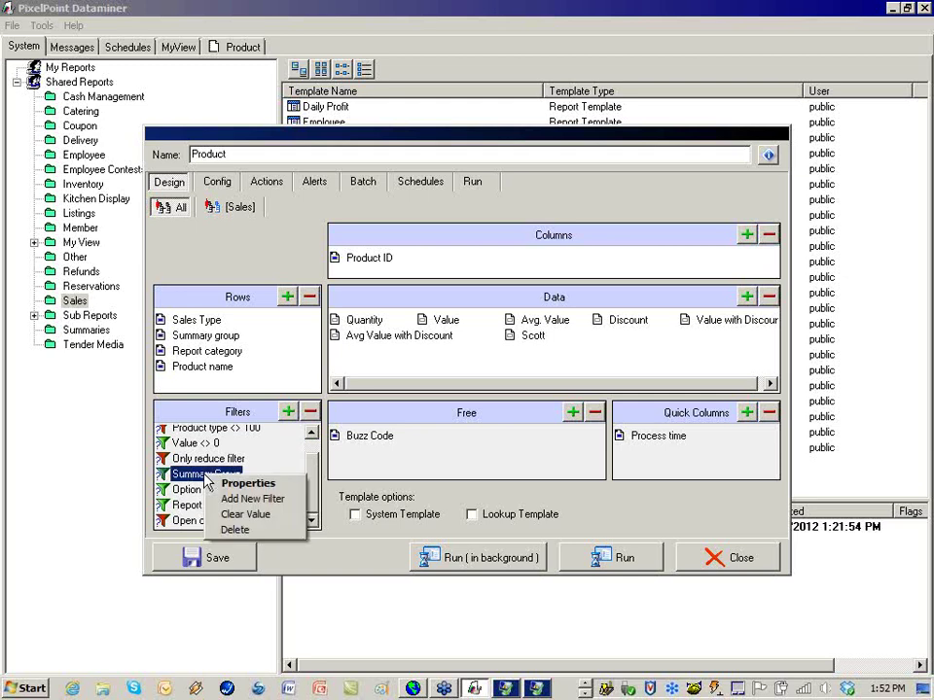
{"action": "left_click", "coordinate": [248, 484]}
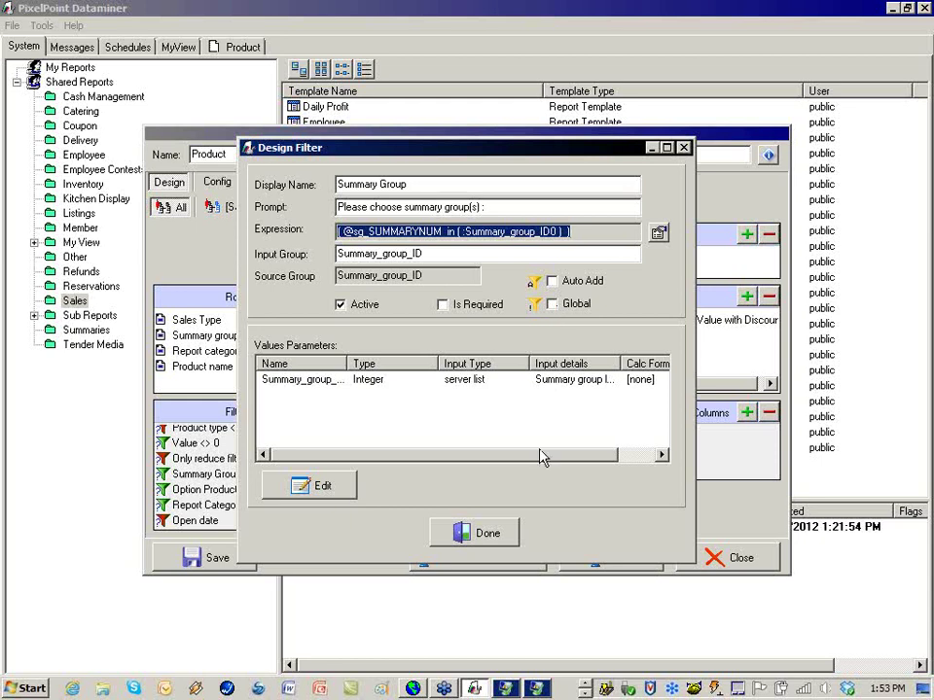
{"action": "left_click", "coordinate": [469, 533]}
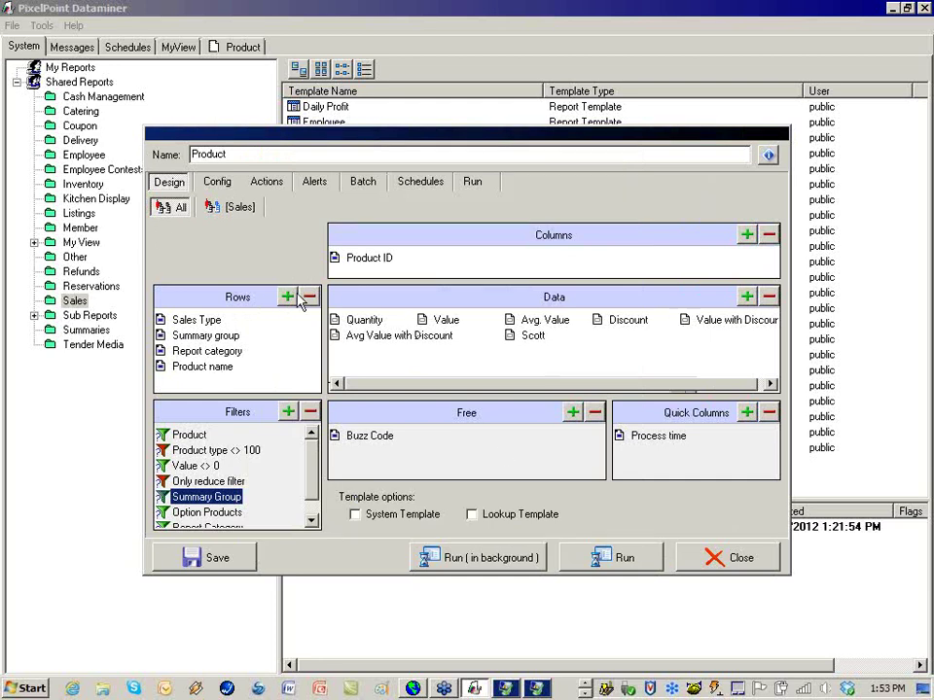
{"action": "left_click", "coordinate": [222, 212]}
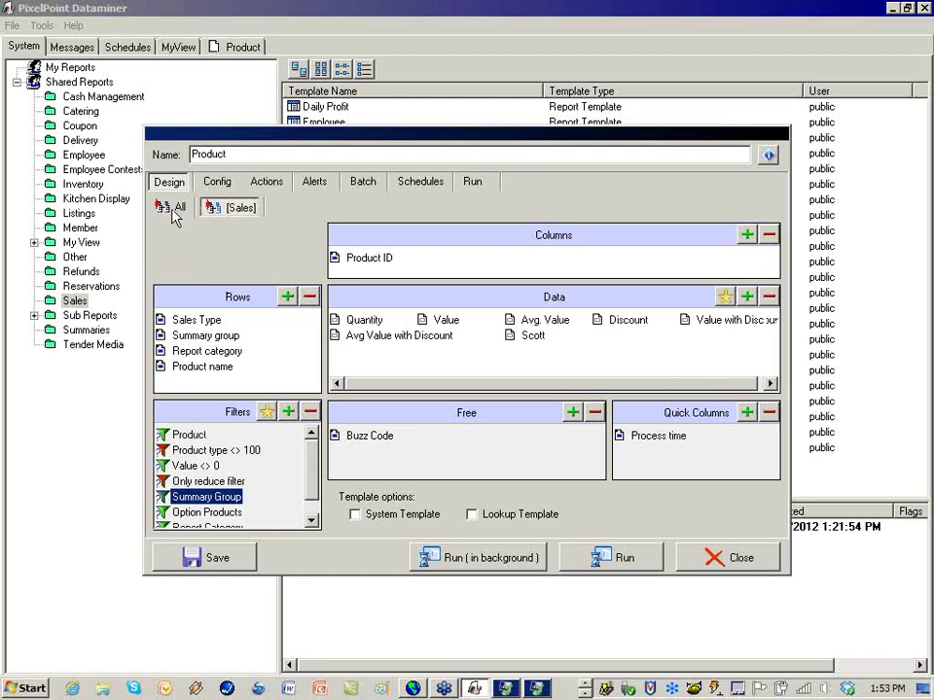
{"action": "left_click", "coordinate": [173, 210]}
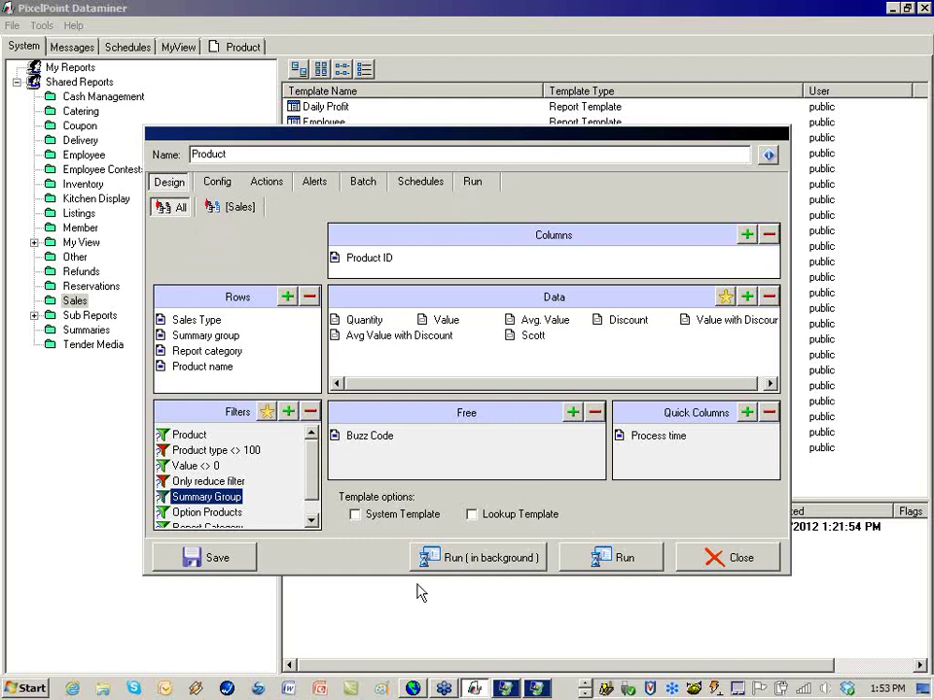
- Save the template as a new one in the Sales folder, appending a hyphen and the author's first name to Product
{"action": "left_click", "coordinate": [243, 569]}
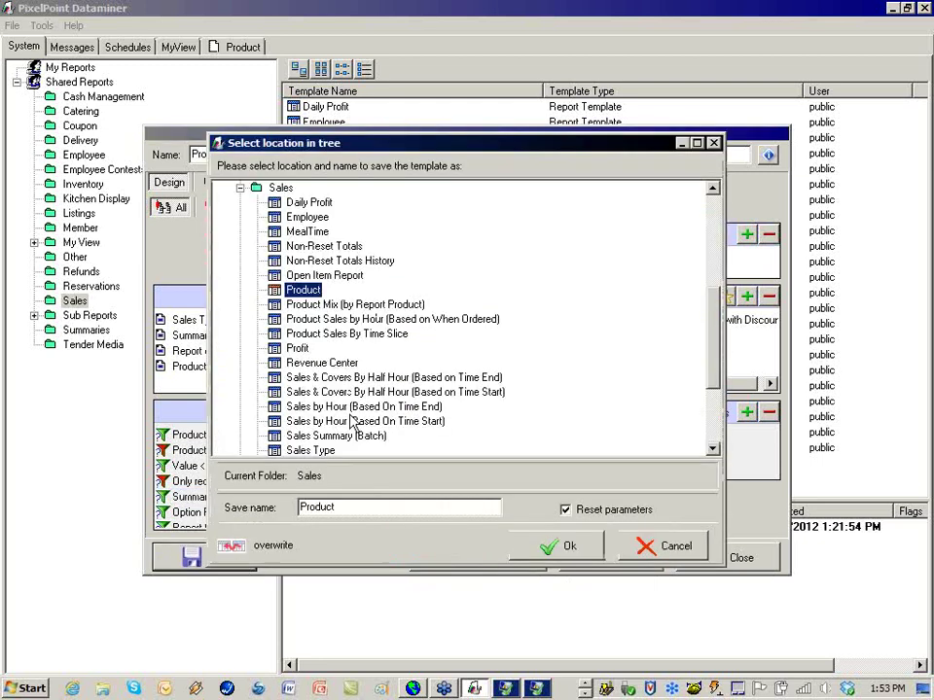
{"action": "left_click", "coordinate": [349, 507]}
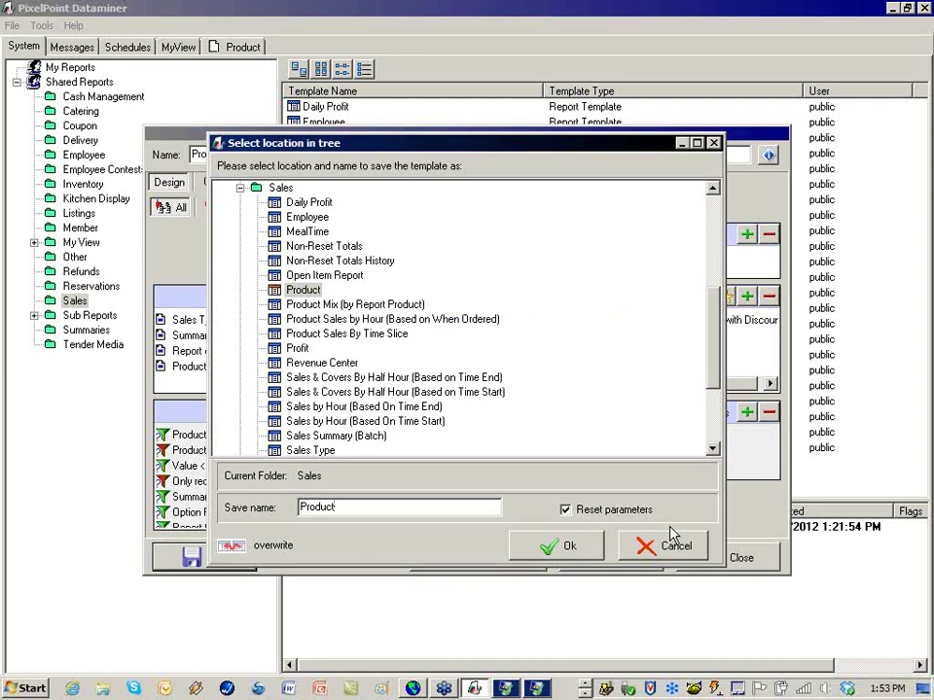
{"action": "type", "text": "- Scott"}
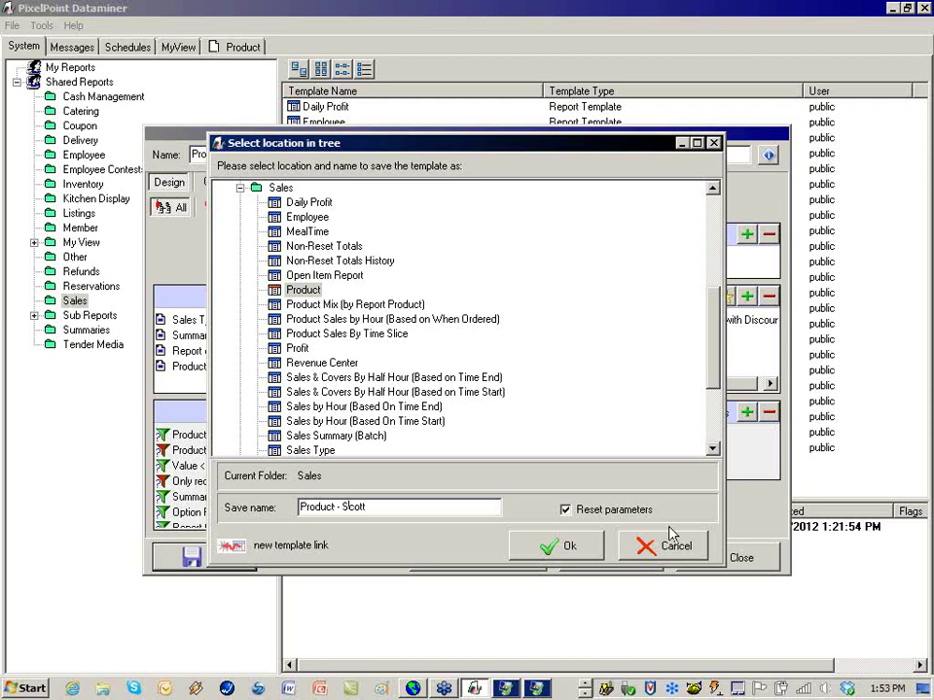
{"action": "left_click", "coordinate": [565, 547]}
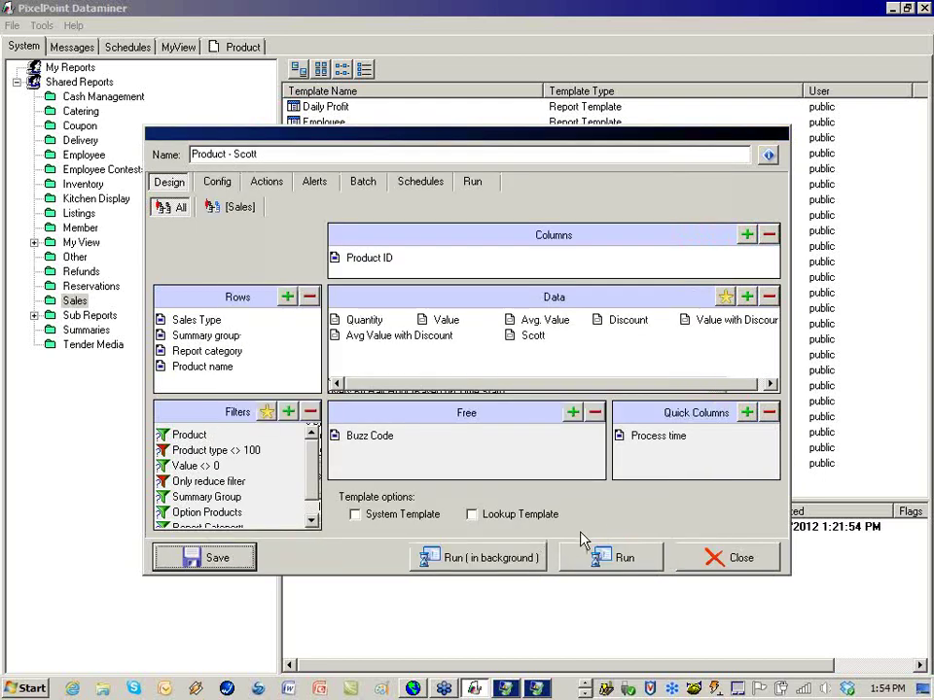
- Try to run the new template from its editor with the date range 11/1/2012 to 12/4/2012
{"action": "left_click", "coordinate": [472, 185]}
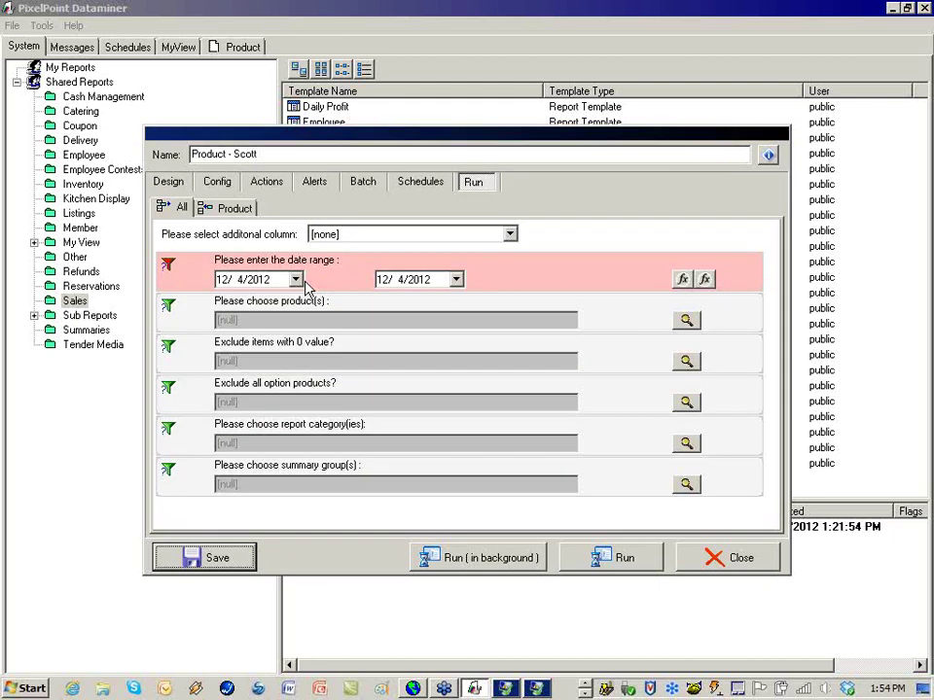
{"action": "left_click", "coordinate": [257, 279]}
{"action": "left_click", "coordinate": [296, 279]}
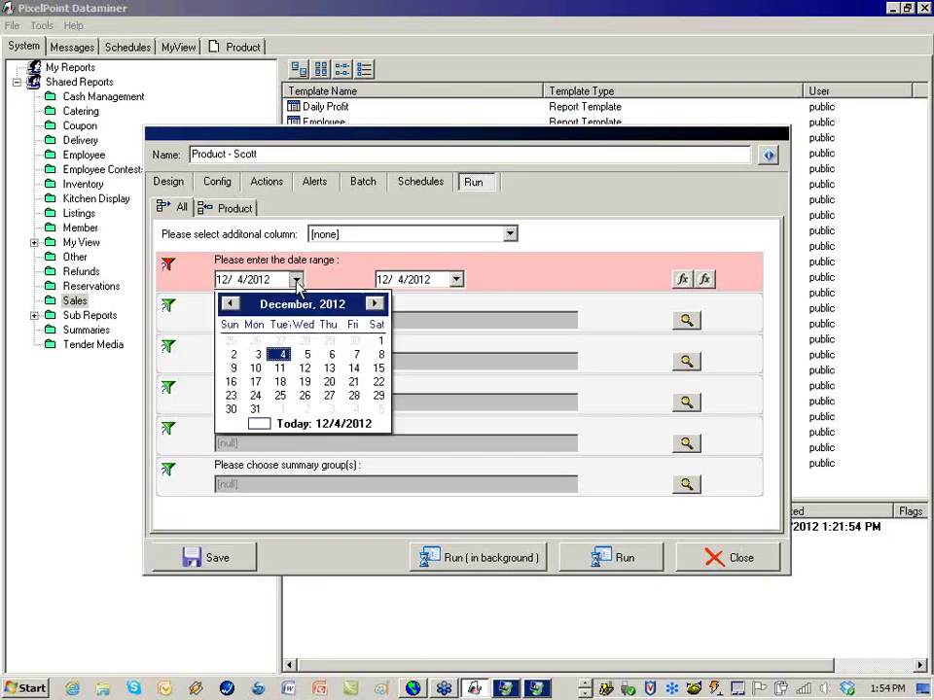
{"action": "left_click", "coordinate": [231, 303]}
{"action": "left_click", "coordinate": [327, 342]}
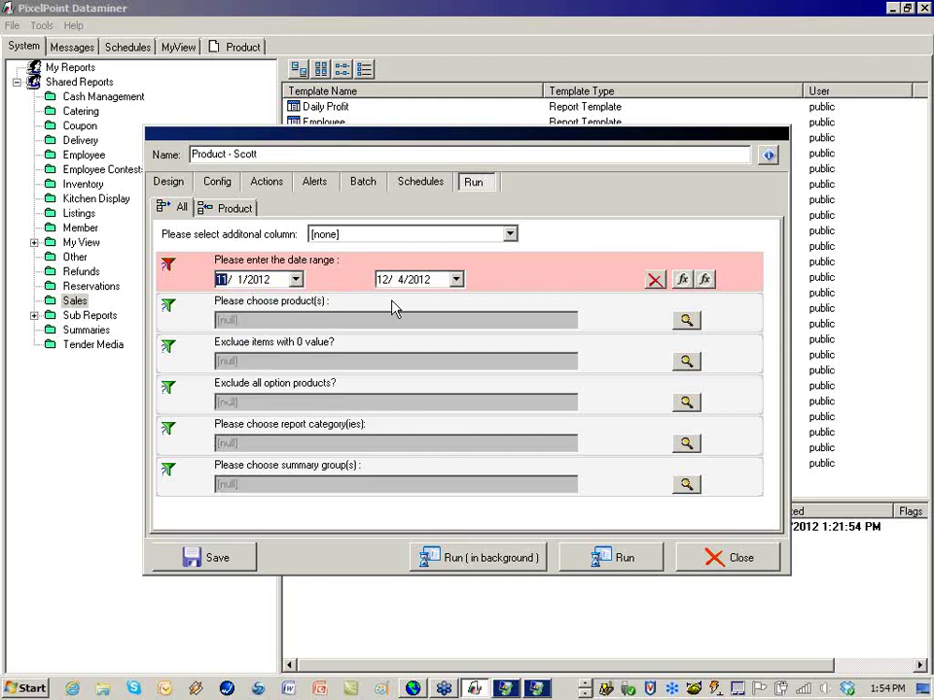
{"action": "left_click", "coordinate": [456, 279]}
{"action": "left_click", "coordinate": [439, 354]}
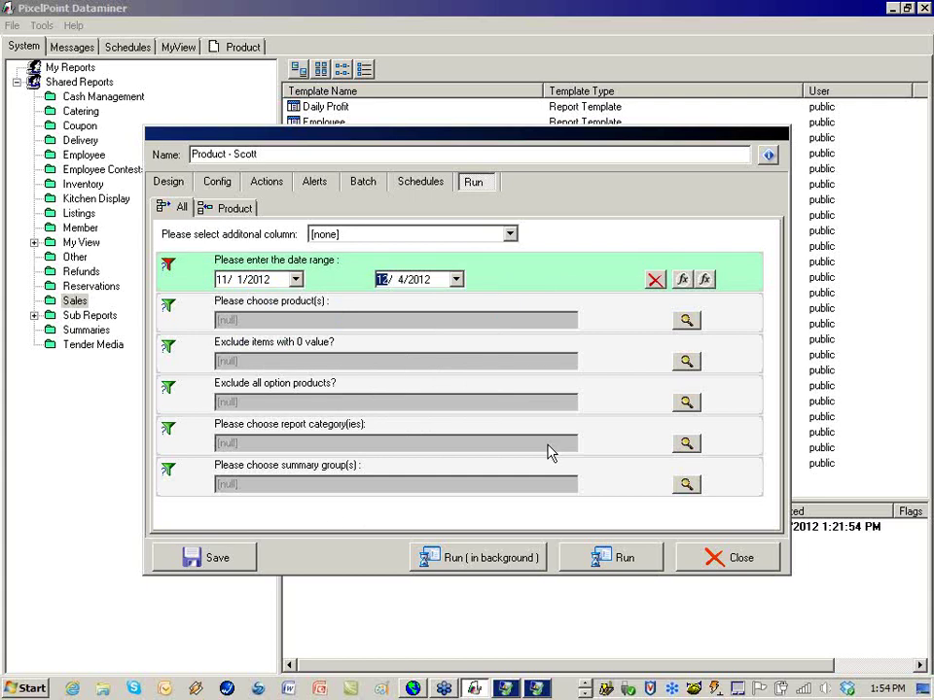
{"action": "left_click", "coordinate": [610, 564]}
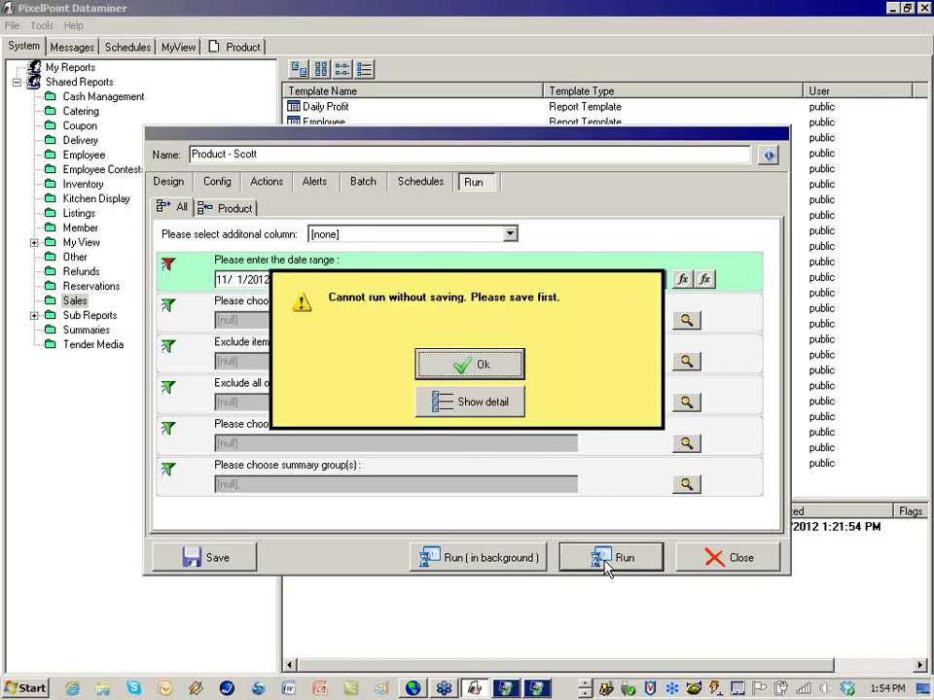
{"action": "left_click", "coordinate": [475, 364]}
- Save the template over its existing copy in the Sales folder, retry the run and close the template editor
{"action": "left_click", "coordinate": [220, 562]}
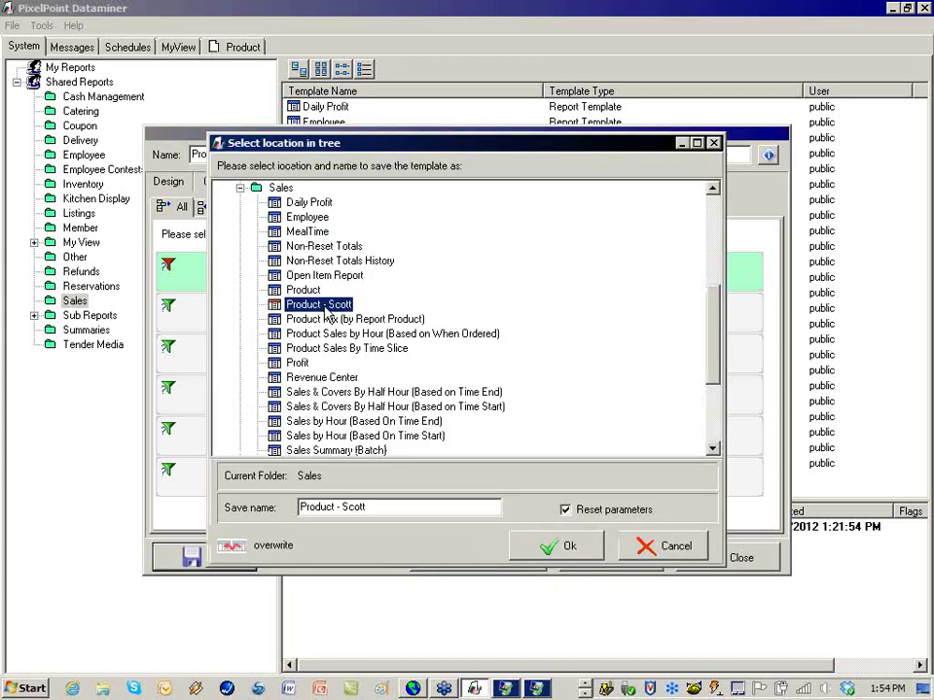
{"action": "left_click", "coordinate": [564, 546]}
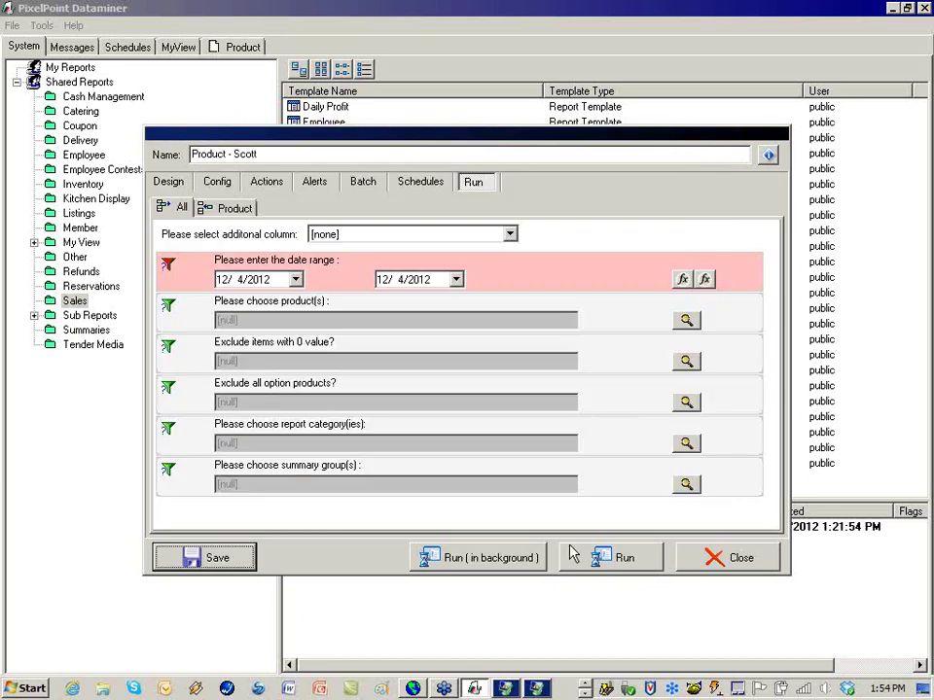
{"action": "left_click", "coordinate": [573, 554]}
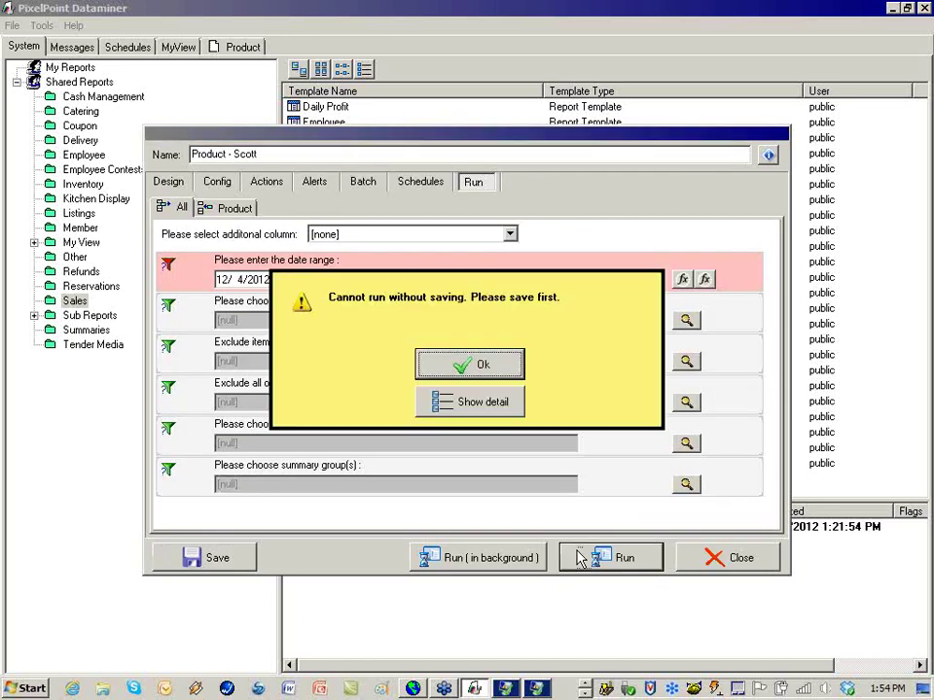
{"action": "left_click", "coordinate": [480, 366]}
{"action": "left_click", "coordinate": [711, 558]}
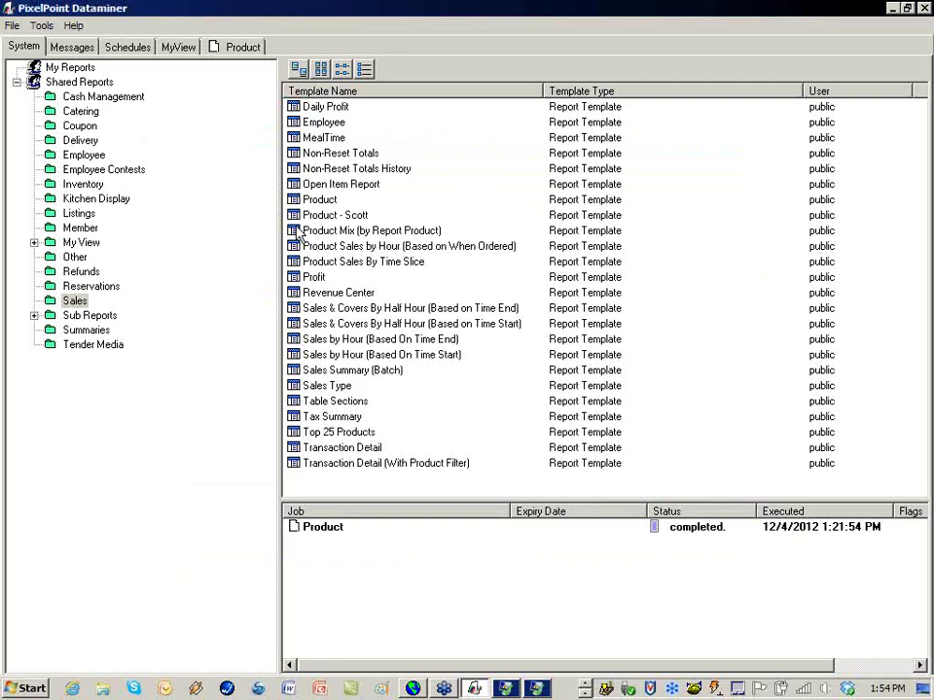
- Run the newly saved custom Product template from the Sales list for the date range 11/1/2012 to 12/4/2012
{"action": "left_click", "coordinate": [325, 278]}
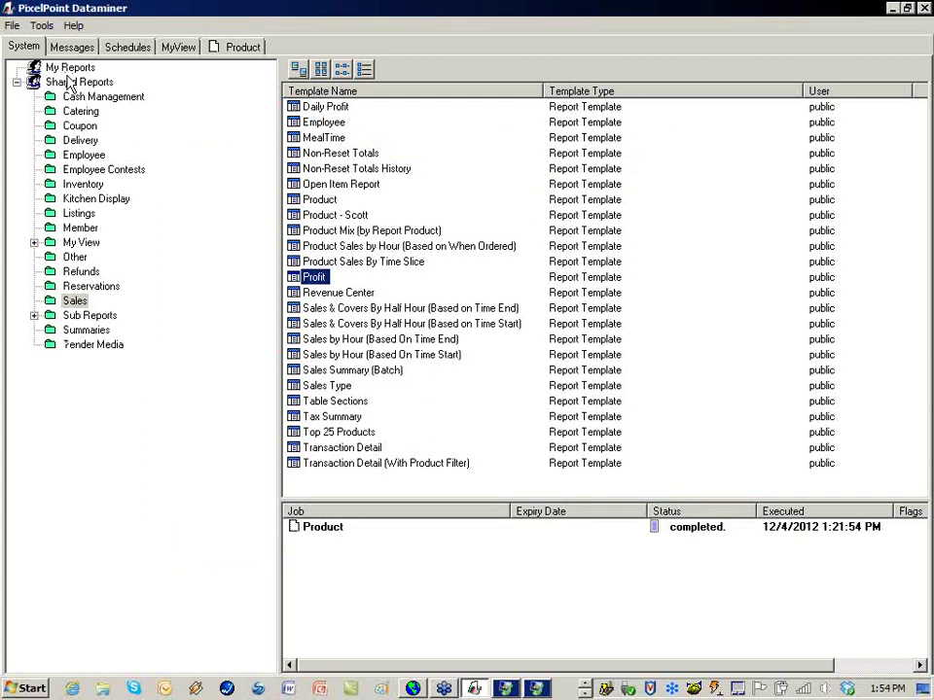
{"action": "left_click", "coordinate": [332, 216]}
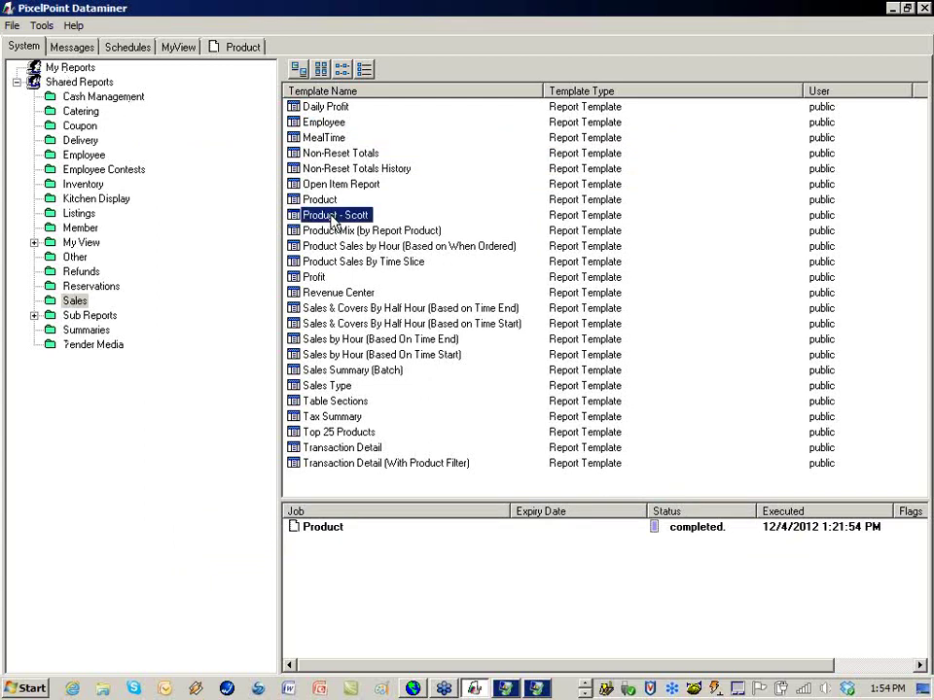
{"action": "double_click", "coordinate": [332, 222]}
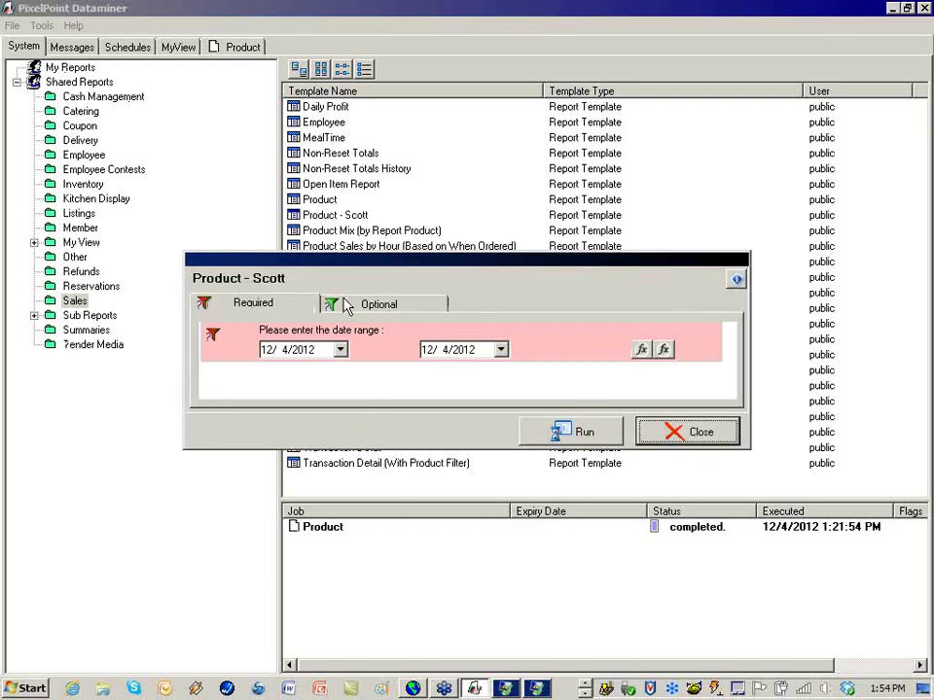
{"action": "left_click", "coordinate": [340, 349]}
{"action": "left_click", "coordinate": [286, 375]}
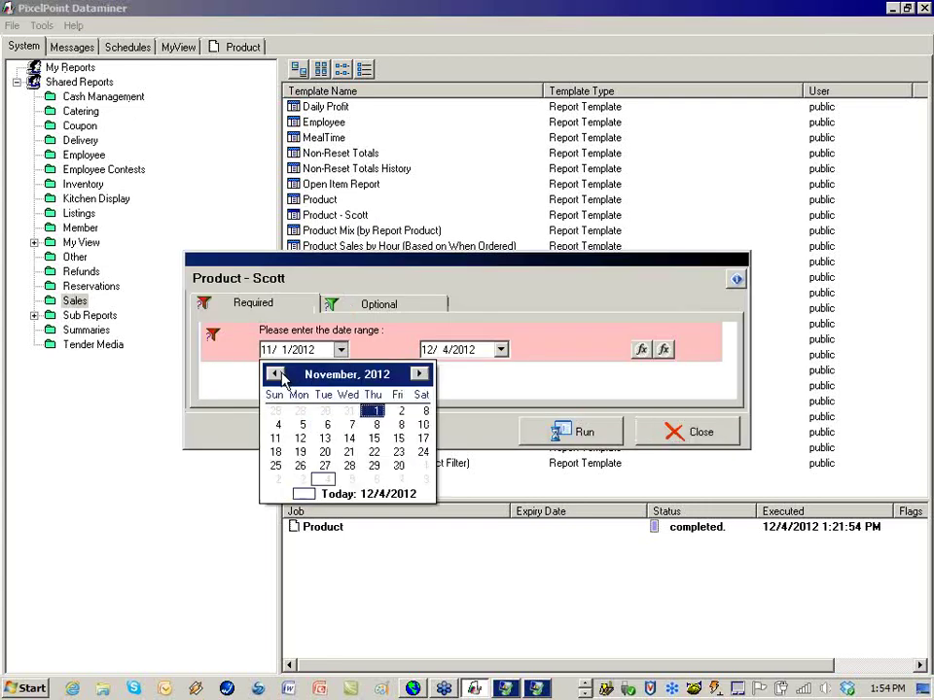
{"action": "left_click", "coordinate": [373, 411]}
{"action": "left_click", "coordinate": [501, 349]}
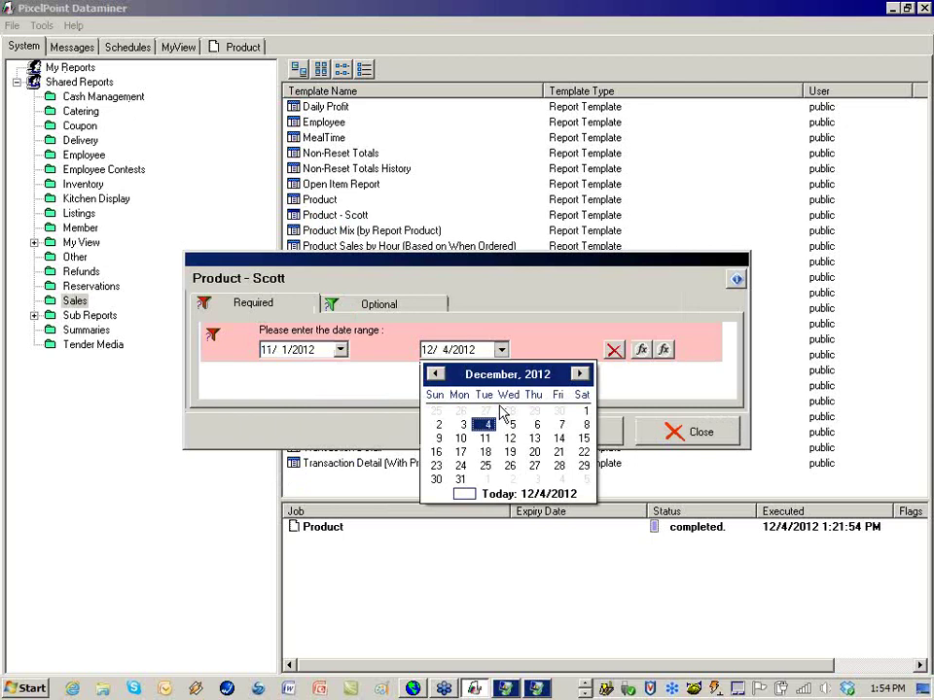
{"action": "left_click", "coordinate": [484, 422]}
{"action": "left_click", "coordinate": [557, 433]}
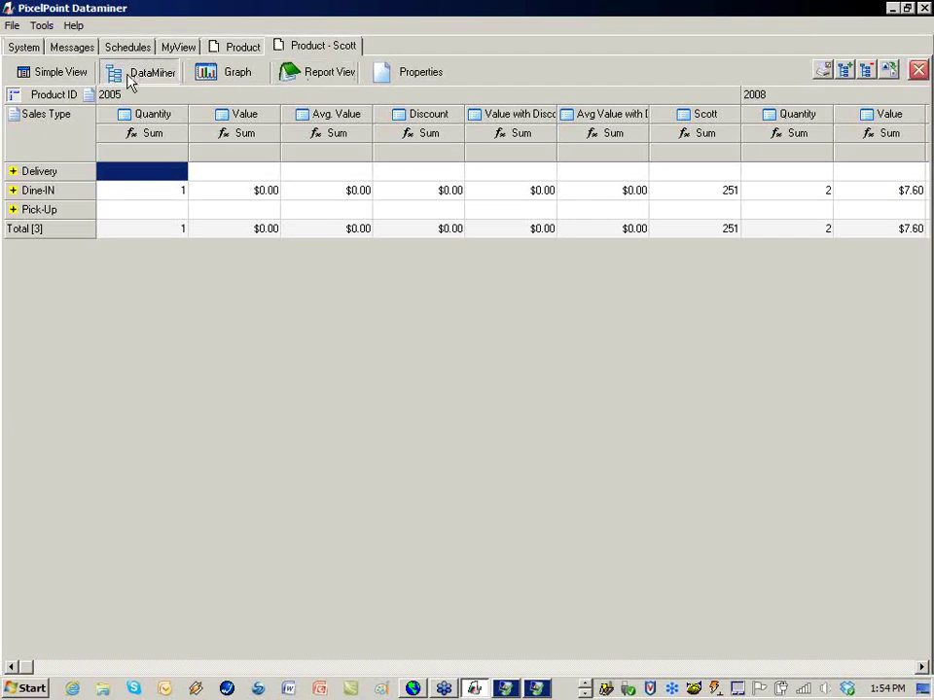
- Check the Report View output, and inspect the Dine-IN sales and their Food categories in the DataMiner view
{"action": "left_click", "coordinate": [299, 80]}
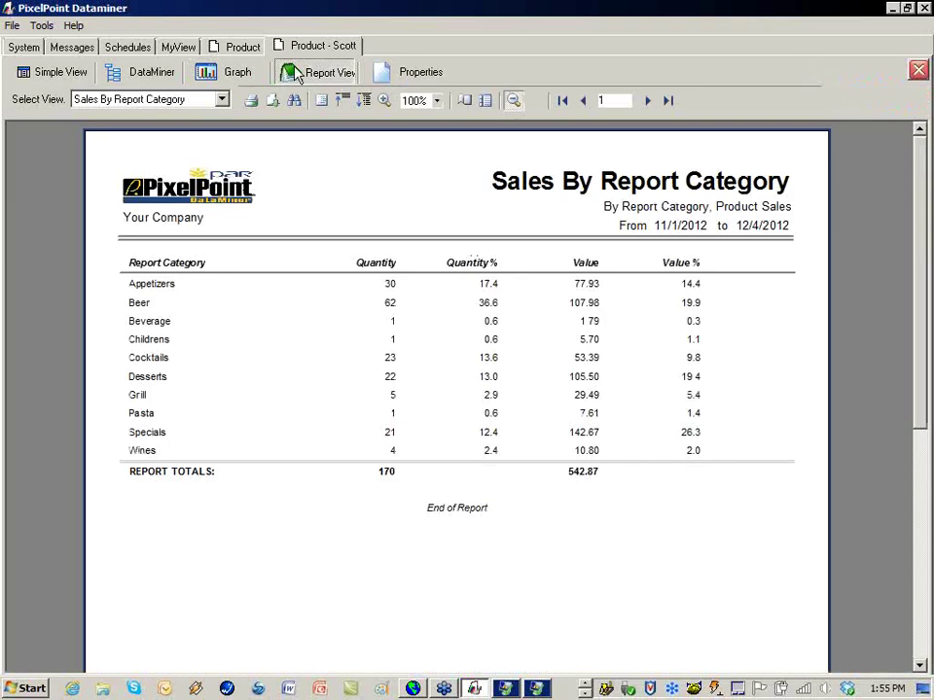
{"action": "left_click", "coordinate": [130, 76]}
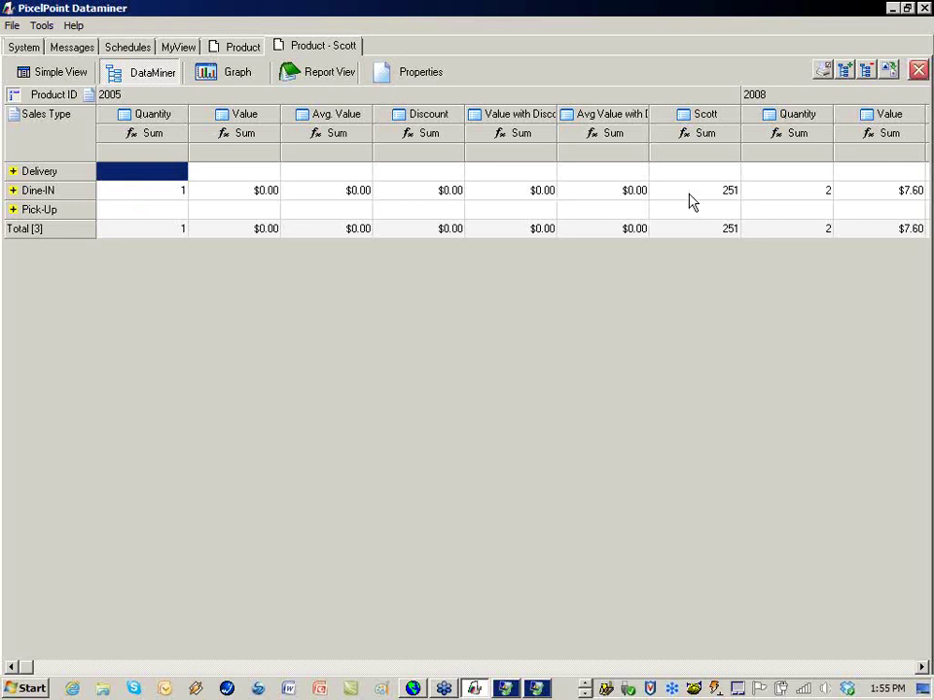
{"action": "left_click", "coordinate": [12, 191]}
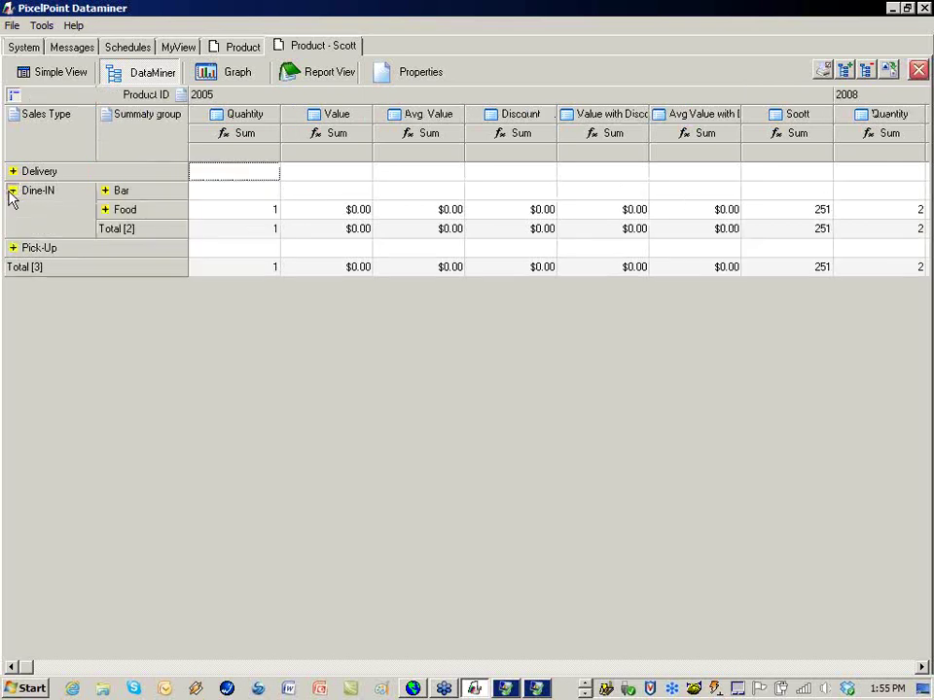
{"action": "left_click", "coordinate": [104, 209]}
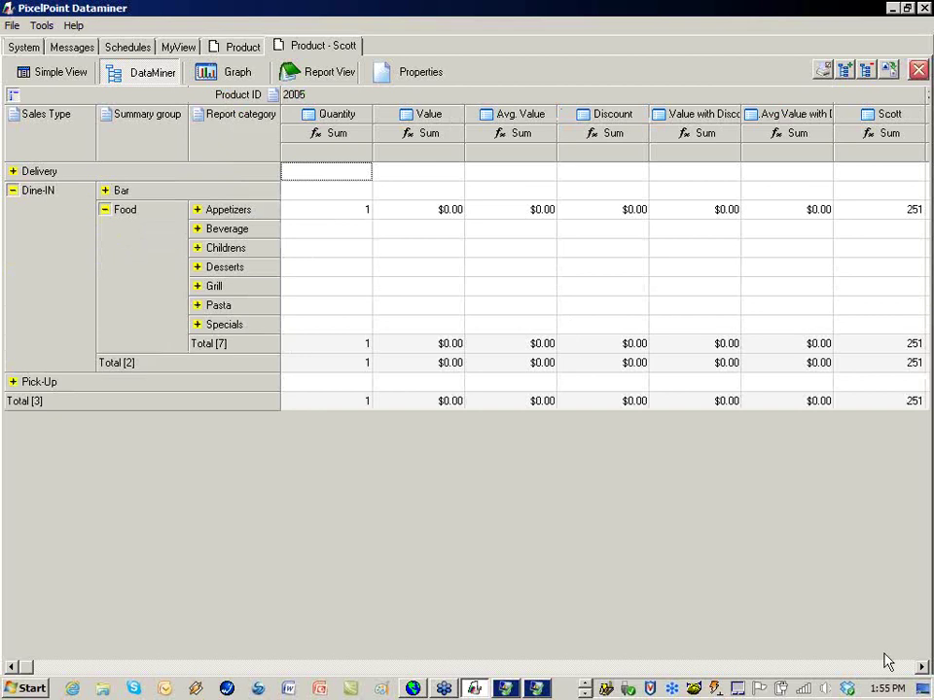
{"action": "left_click", "coordinate": [920, 668]}
{"action": "left_click", "coordinate": [920, 667]}
{"action": "left_click", "coordinate": [920, 667]}
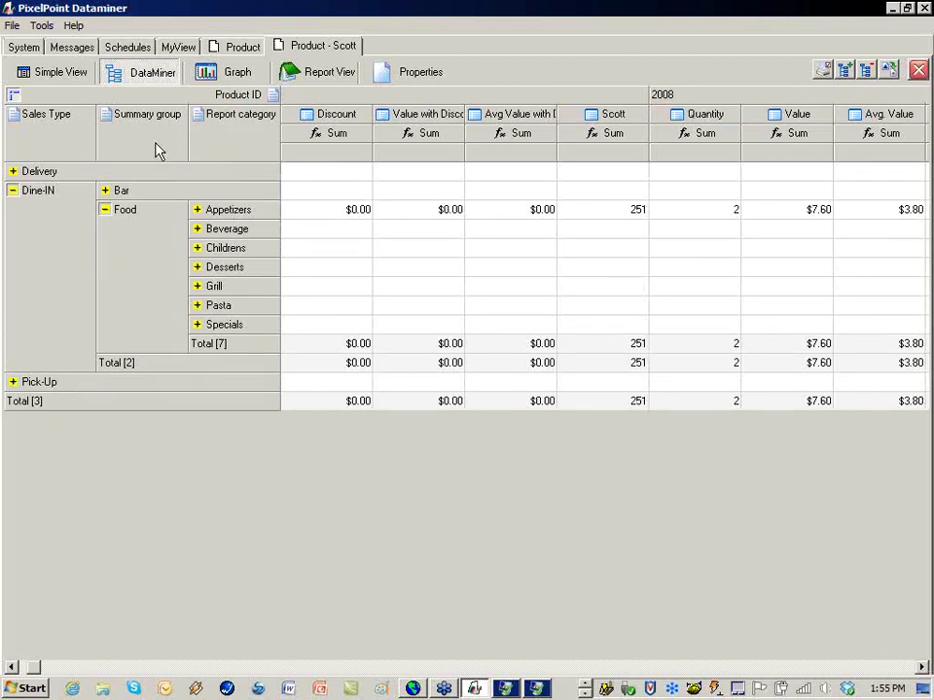
- Show the field layout areas around the DataMiner grid and reduce the Dine-IN breakdown to its summary groups
{"action": "left_click", "coordinate": [13, 94]}
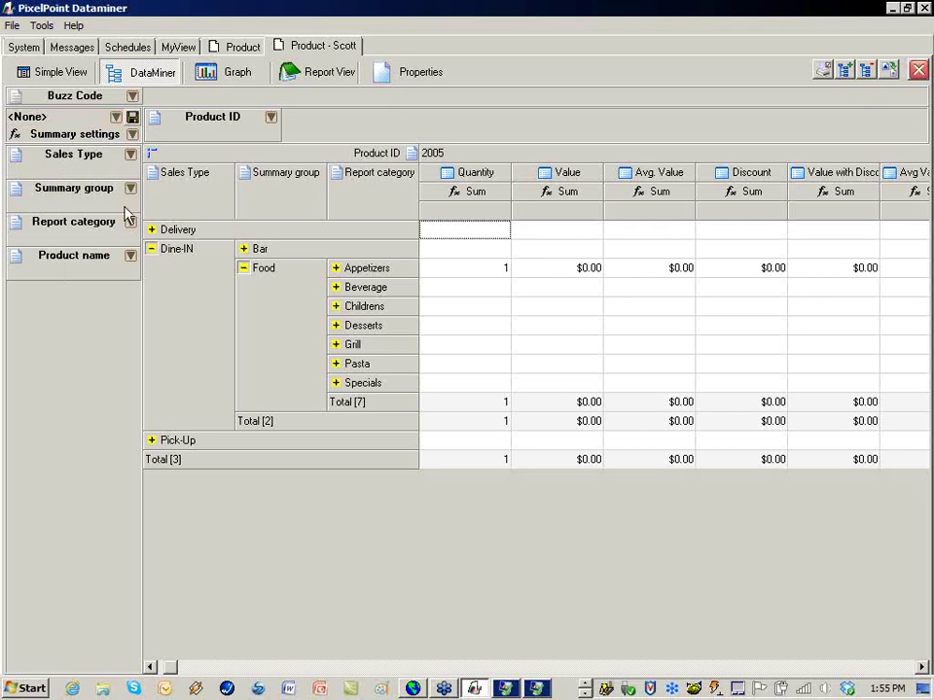
{"action": "left_click", "coordinate": [151, 249]}
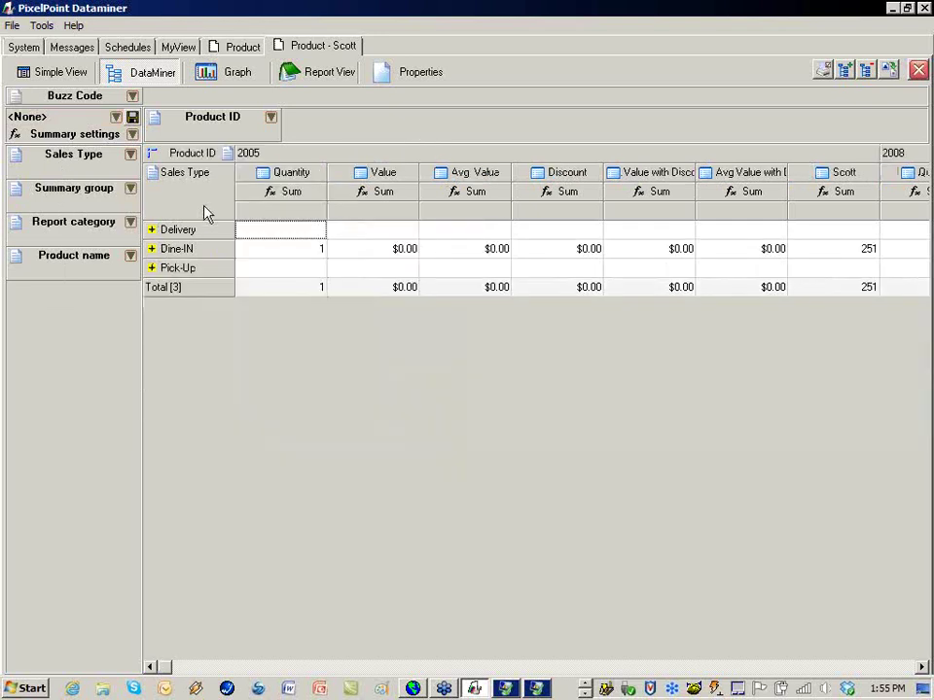
{"action": "left_click", "coordinate": [151, 249]}
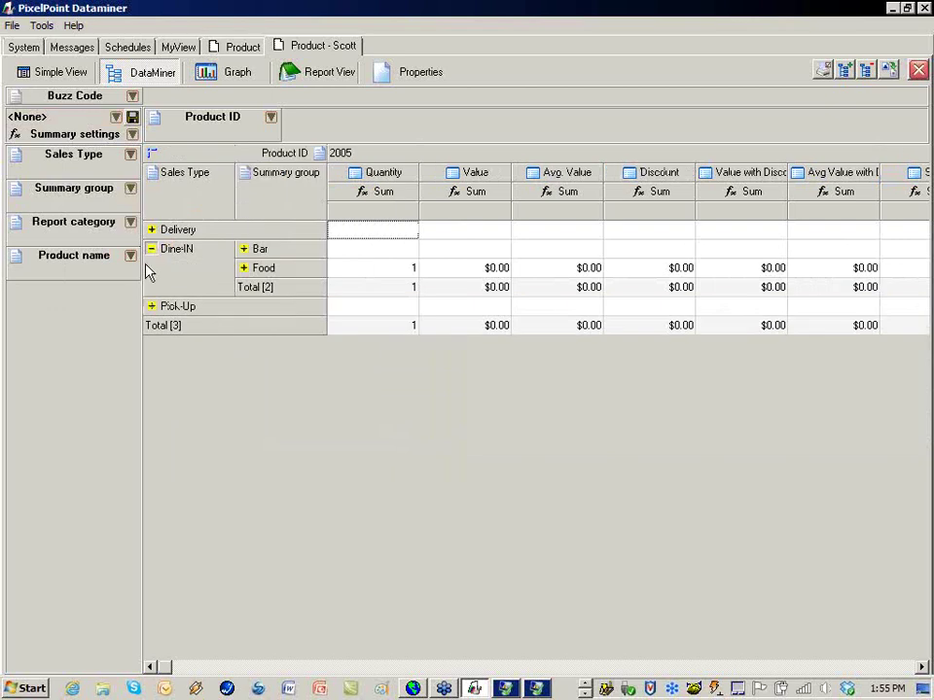
- Expand the Dine-IN Bar categories, close the custom Product report and exit the DataMiner client
{"action": "left_click", "coordinate": [243, 250]}
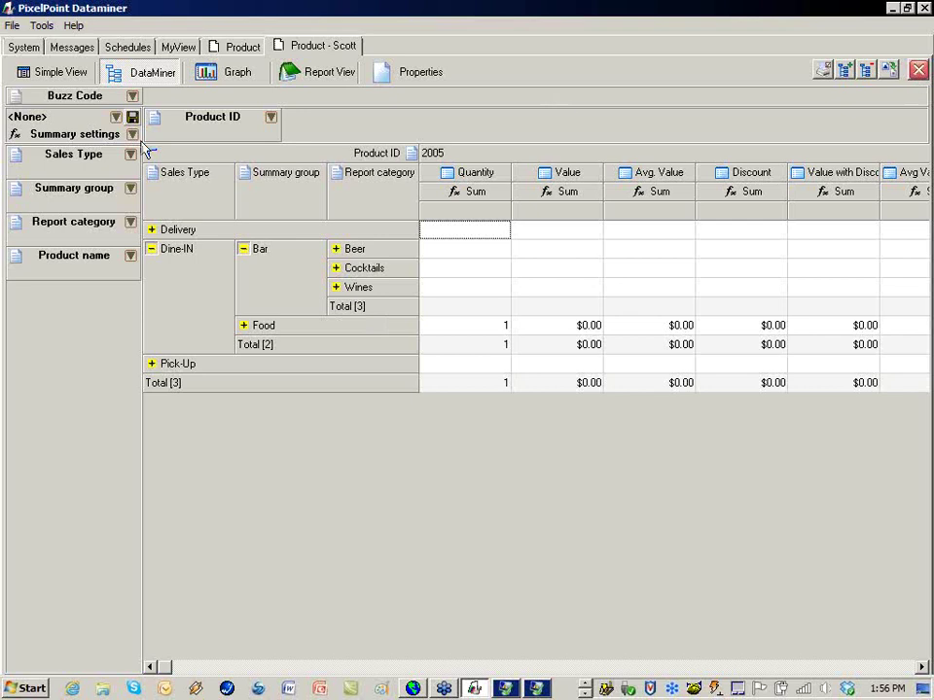
{"action": "left_click", "coordinate": [918, 72]}
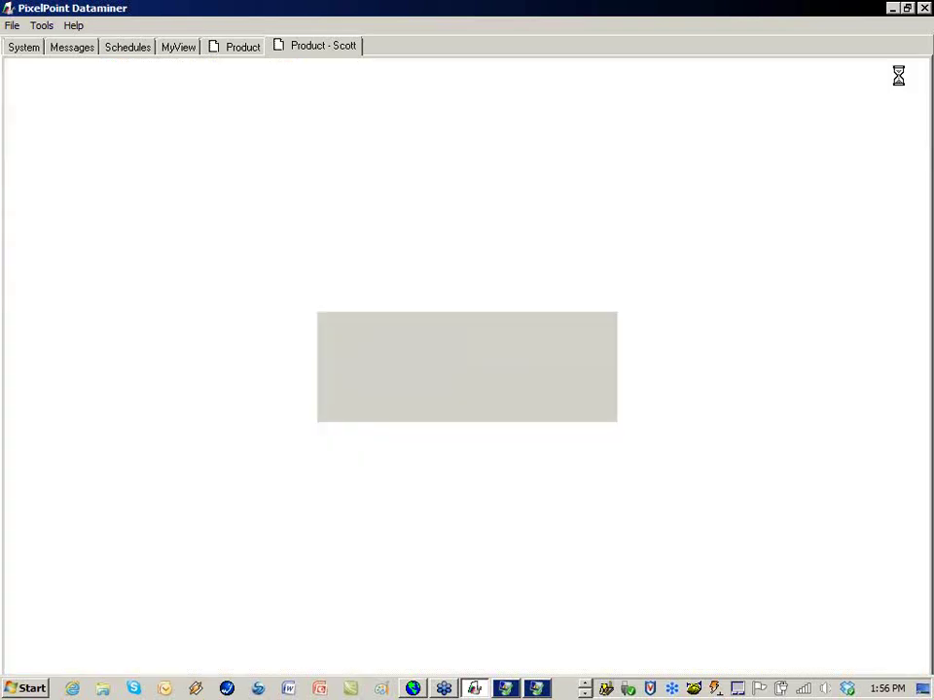
{"action": "left_click", "coordinate": [13, 25]}
{"action": "left_click", "coordinate": [26, 68]}
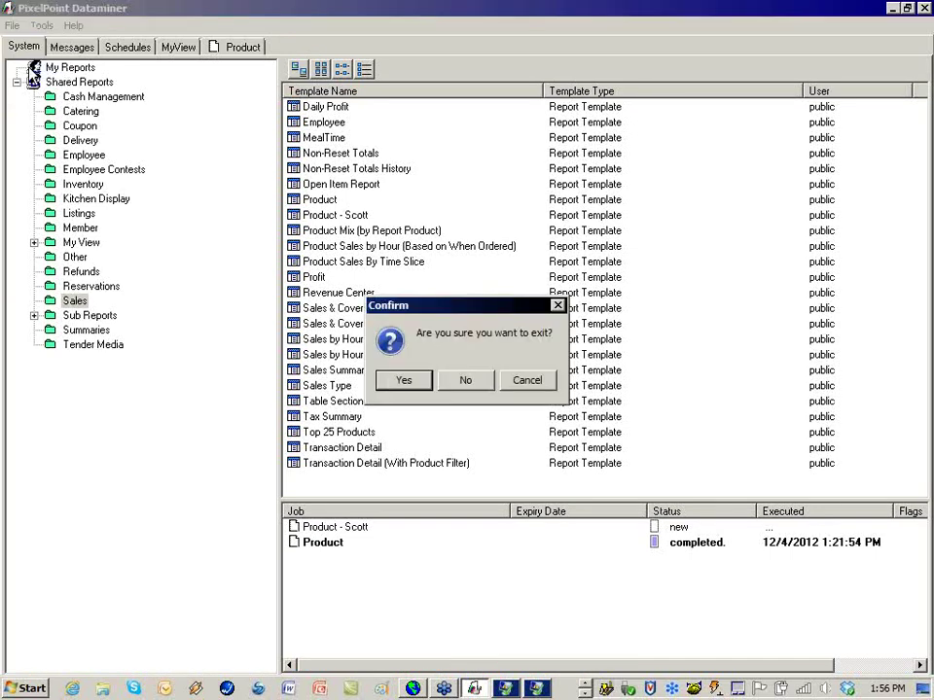
{"action": "left_click", "coordinate": [399, 379]}
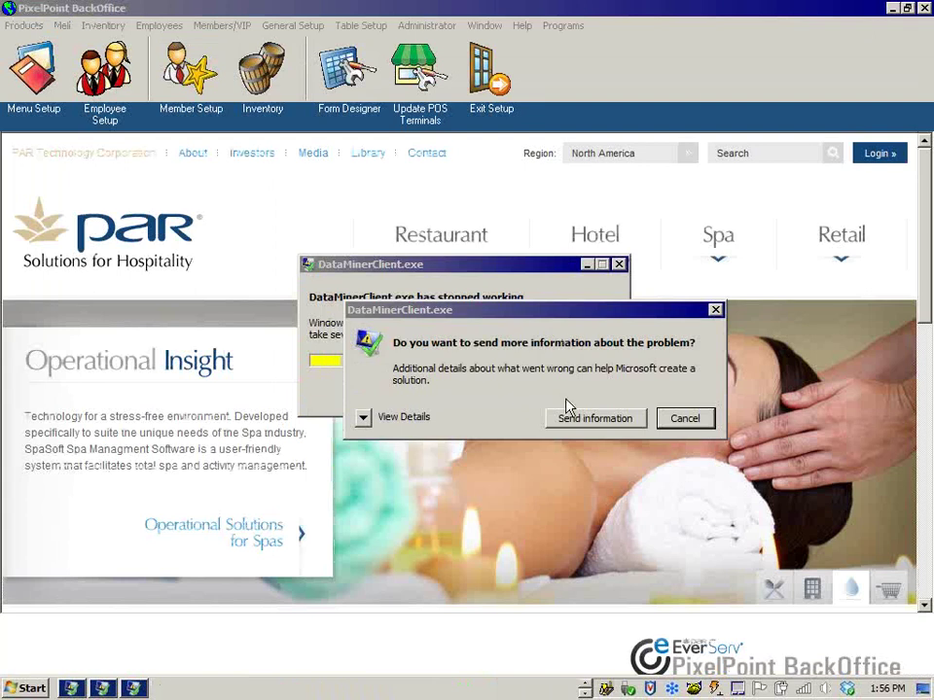
- Dismiss the DataMinerClient.exe problem reports without sending information
{"action": "left_click", "coordinate": [685, 419]}
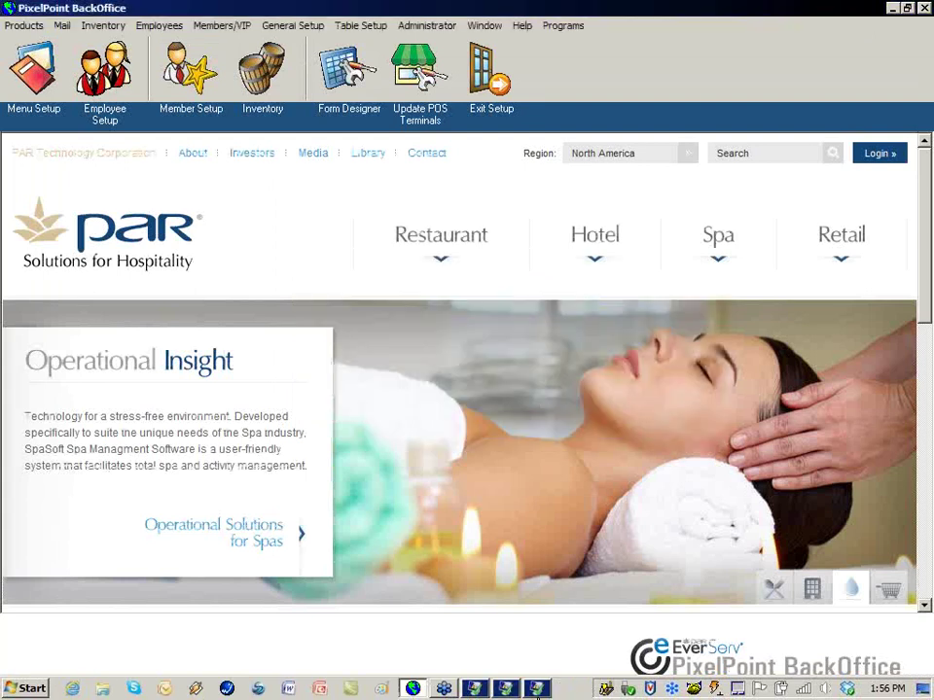
{"action": "left_click", "coordinate": [536, 688]}
{"action": "left_click", "coordinate": [684, 419]}
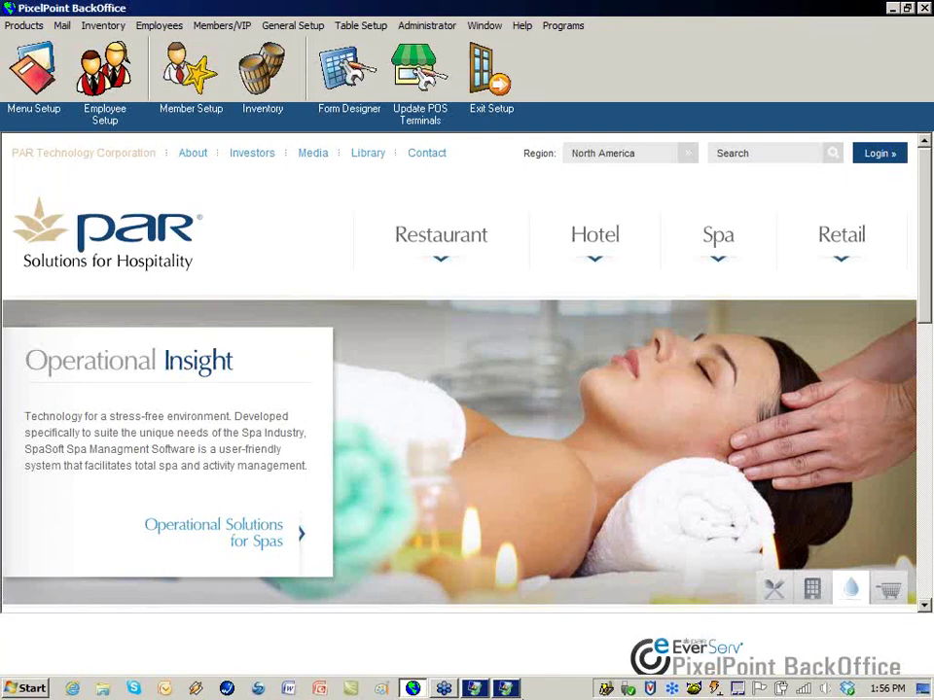
{"action": "left_click", "coordinate": [687, 418]}
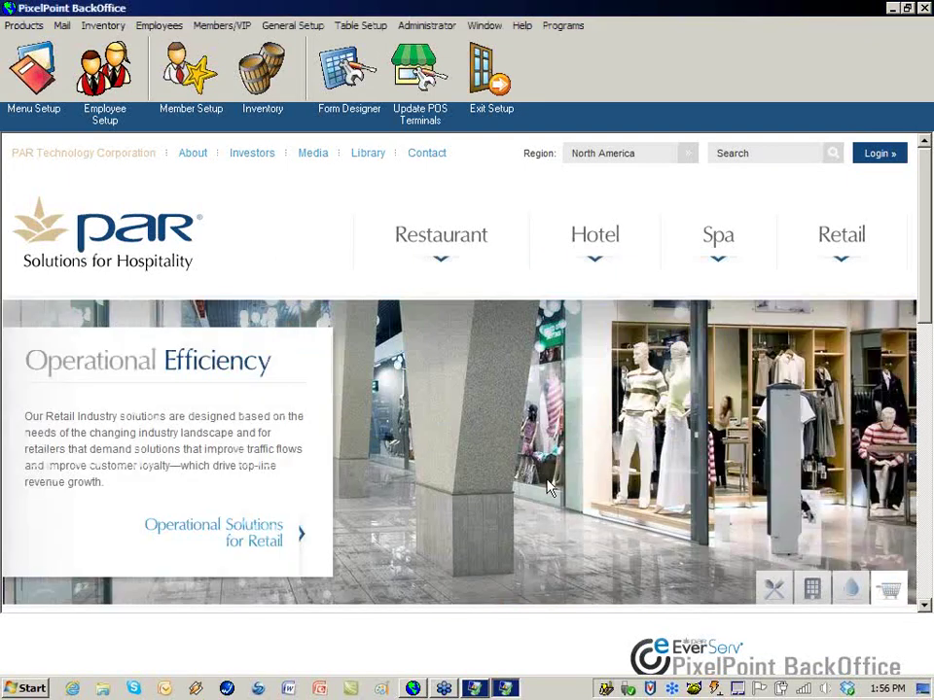
{"action": "left_click", "coordinate": [678, 420]}
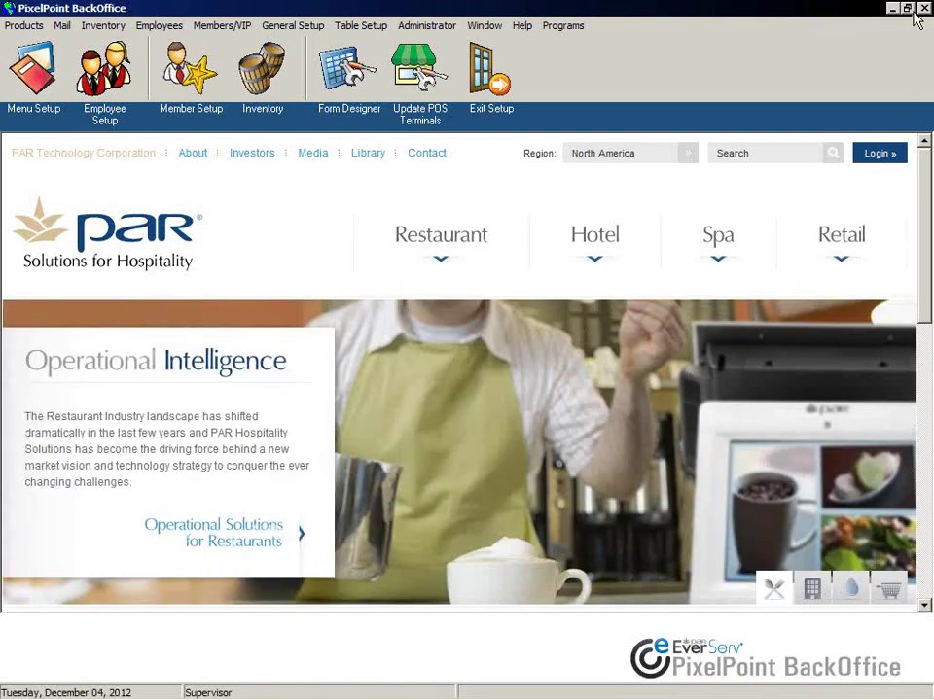
- Shrink the BackOffice window to uncover the desktop and open the properties of the PxRepSrv.exe shortcut
{"action": "left_click", "coordinate": [908, 8]}
{"action": "left_click_drag", "start_coordinate": [277, 94], "coordinate": [206, 28]}
{"action": "left_click_drag", "start_coordinate": [303, 511], "coordinate": [319, 418]}
{"action": "left_click", "coordinate": [461, 562]}
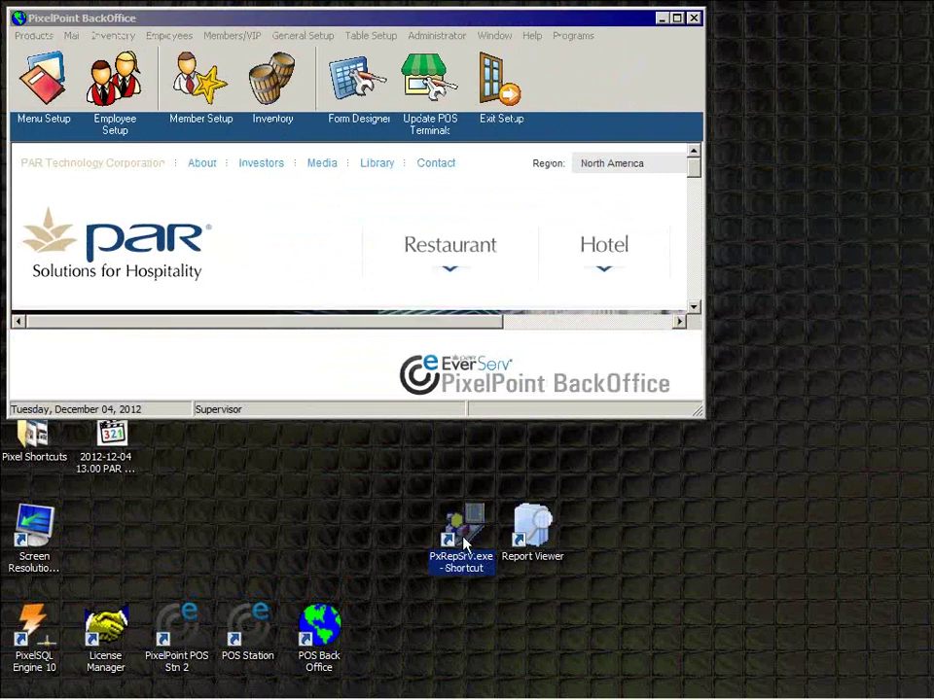
{"action": "right_click", "coordinate": [465, 540]}
{"action": "left_click", "coordinate": [503, 525]}
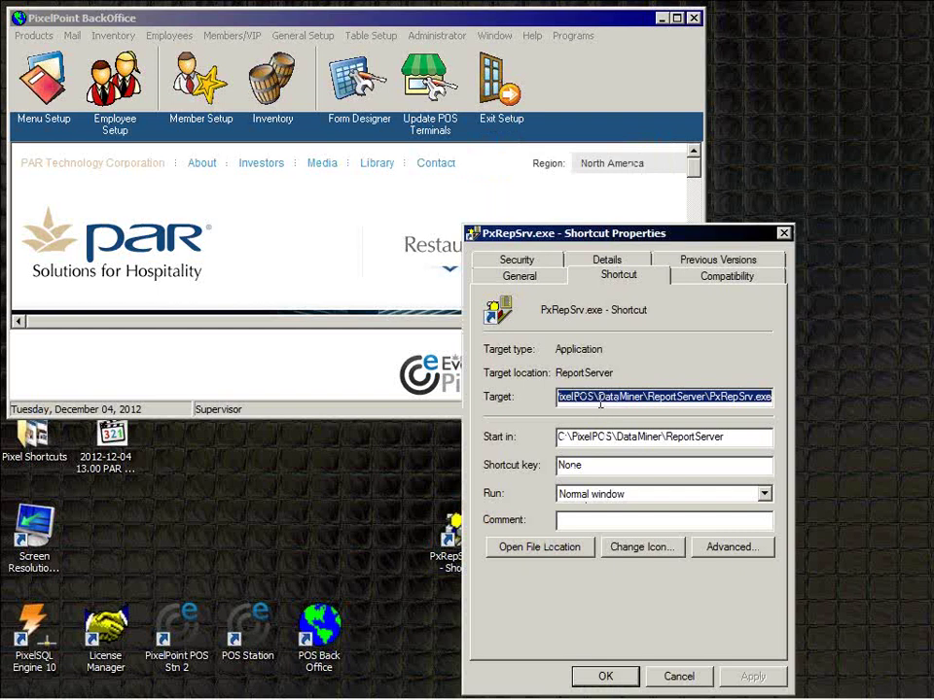
- Examine the DataMiner and ReportServer folders and PxRepSrv.exe in the shortcut's target path, and return to the maximized BackOffice window
{"action": "left_click_drag", "start_coordinate": [595, 397], "coordinate": [642, 397]}
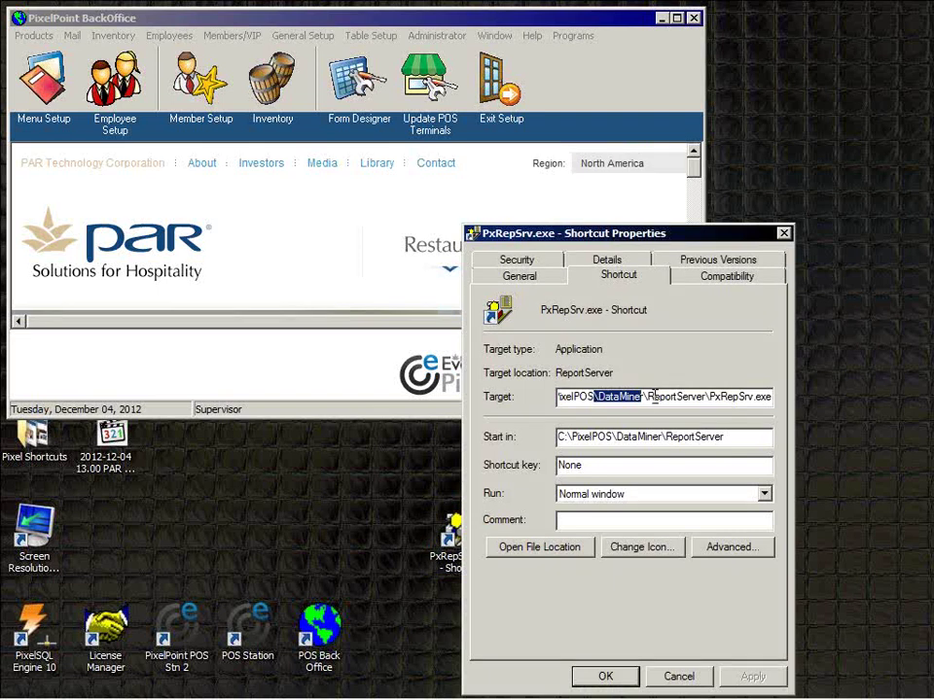
{"action": "left_click_drag", "start_coordinate": [647, 396], "coordinate": [704, 397]}
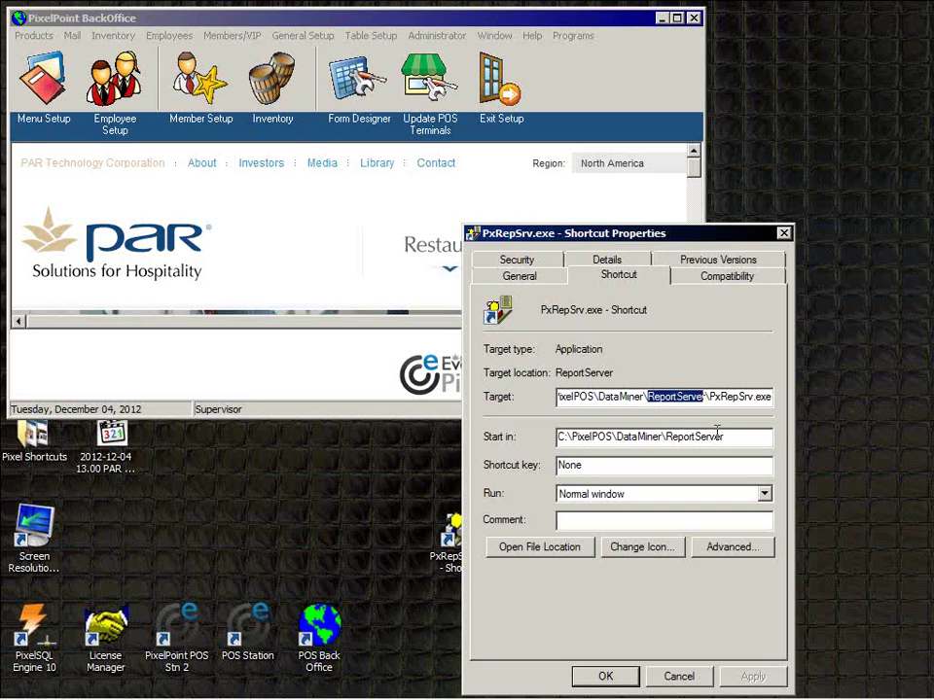
{"action": "left_click", "coordinate": [717, 432]}
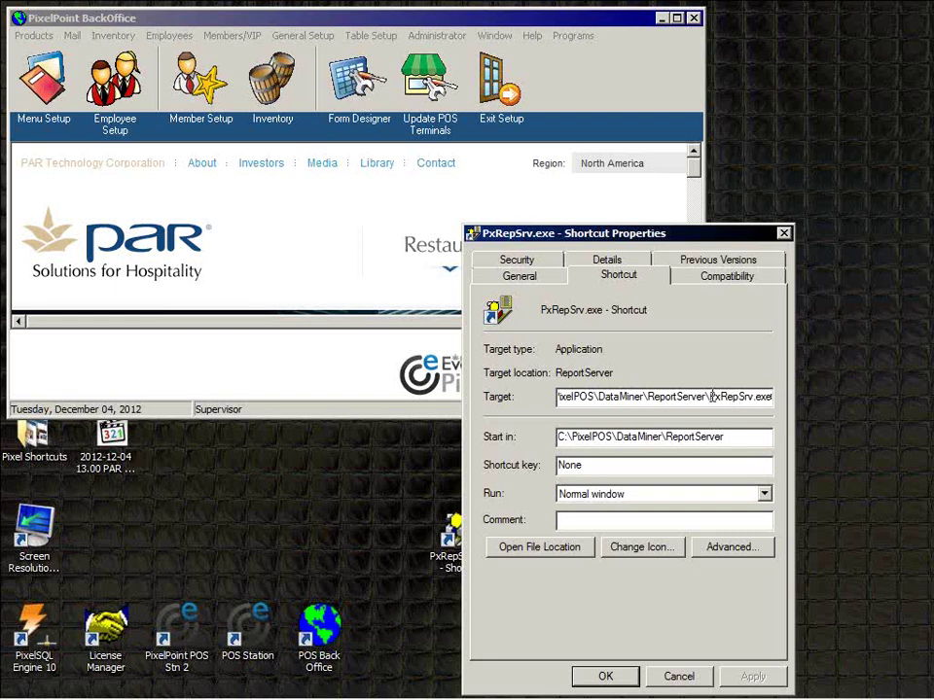
{"action": "left_click_drag", "start_coordinate": [711, 396], "coordinate": [772, 397]}
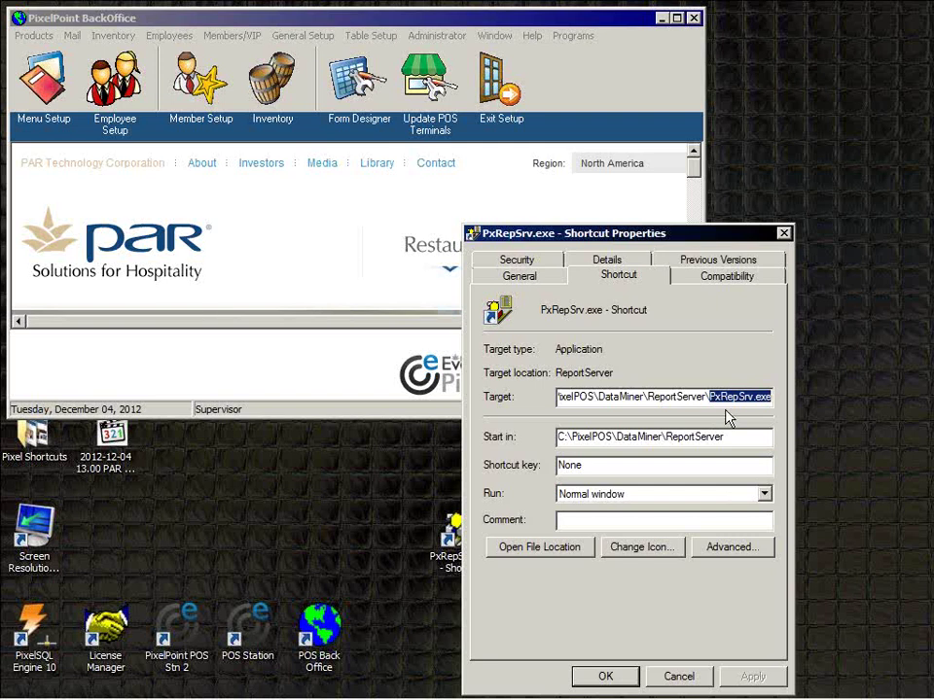
{"action": "left_click", "coordinate": [679, 676]}
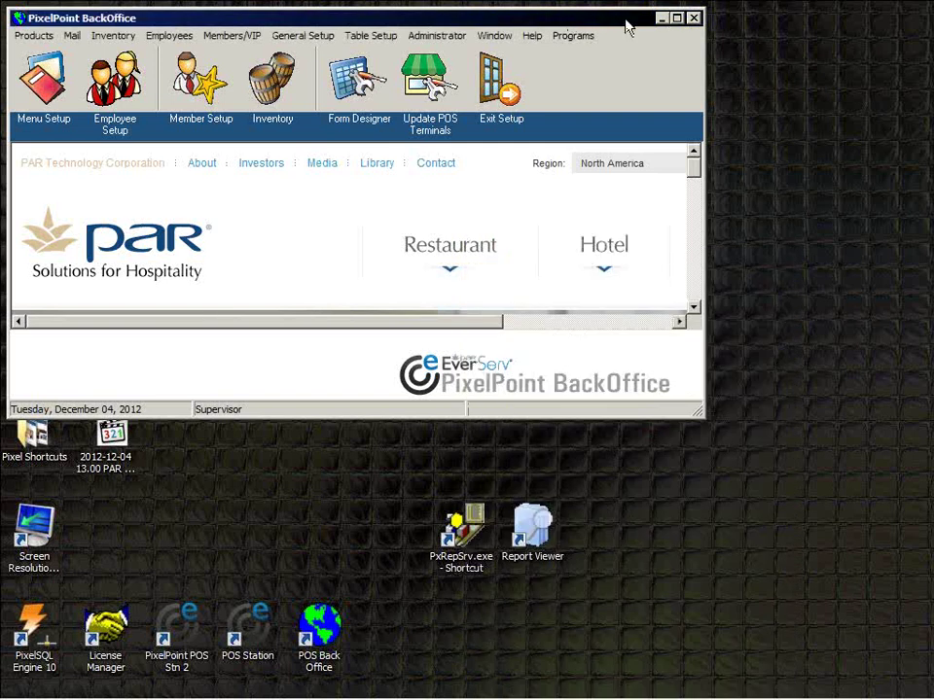
{"action": "left_click", "coordinate": [676, 17]}
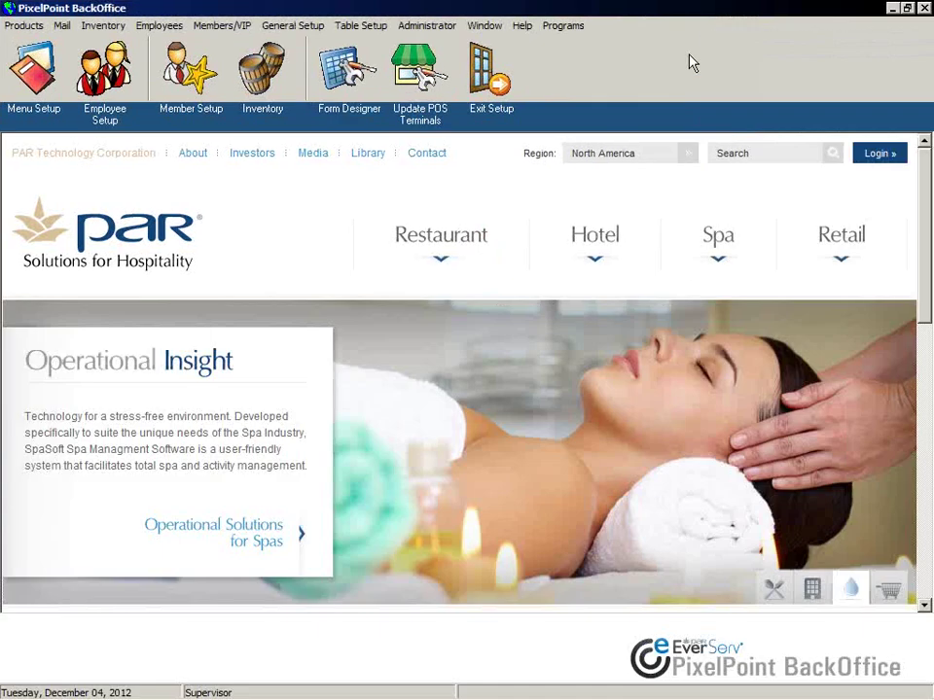
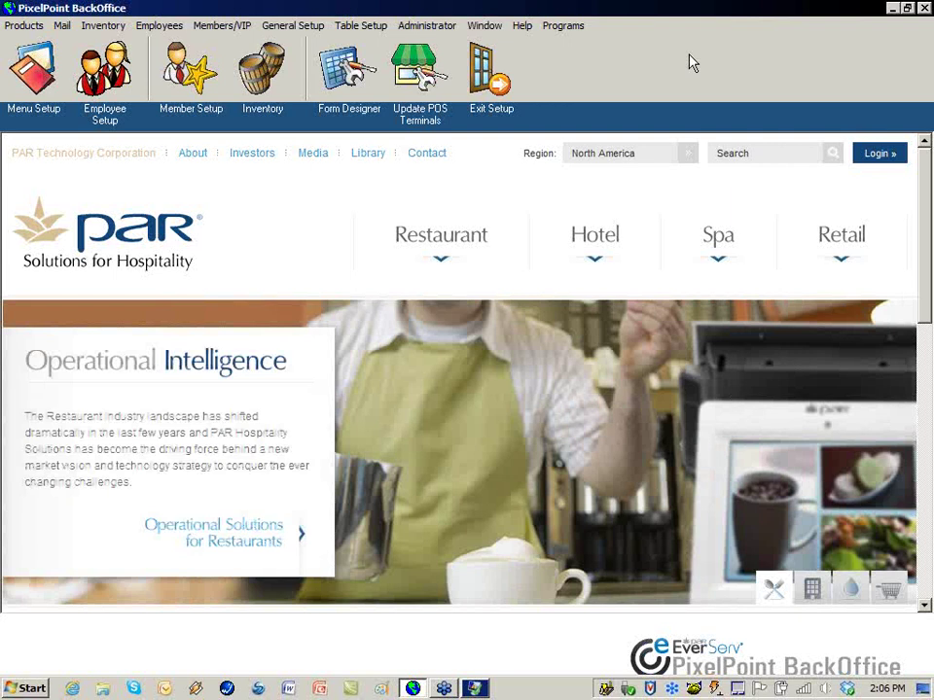
- Open the Report Viewer and browse its report folders, ending at the Received reports under SALES
{"action": "left_click", "coordinate": [302, 29]}
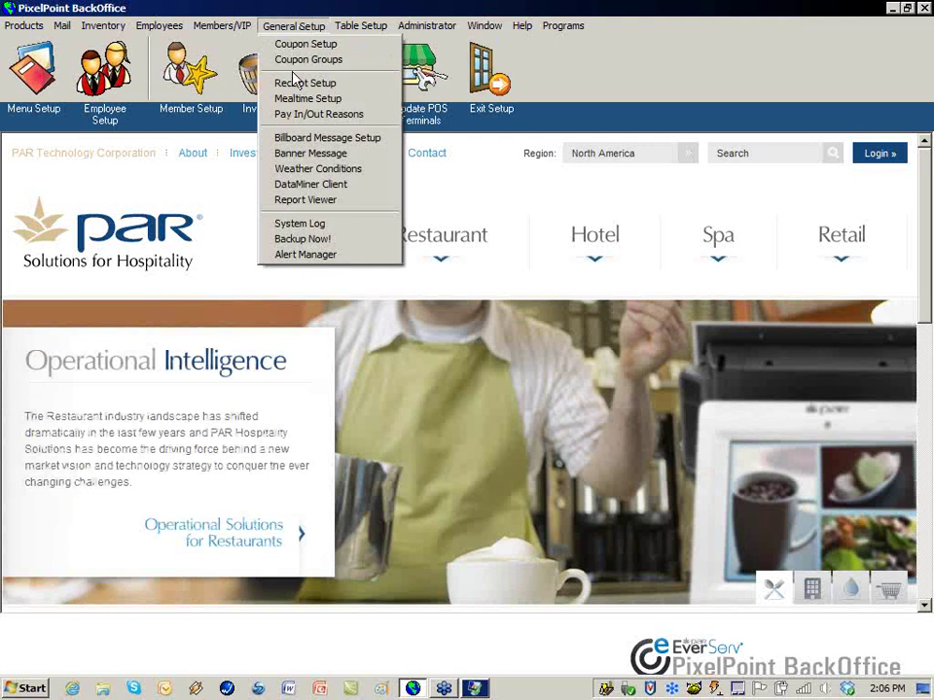
{"action": "left_click", "coordinate": [305, 201]}
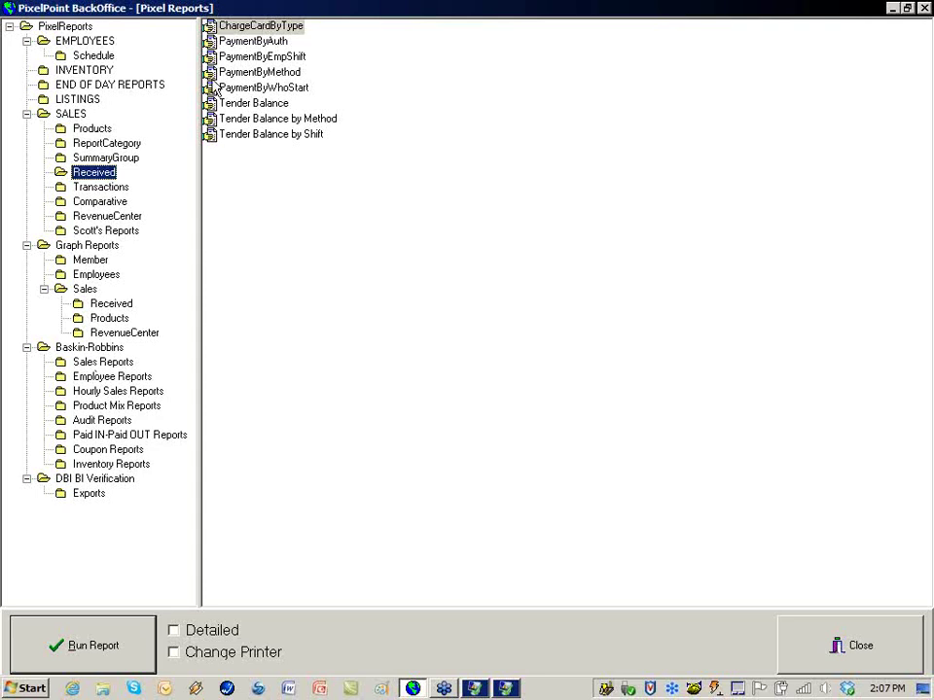
{"action": "left_click", "coordinate": [93, 245]}
{"action": "left_click", "coordinate": [105, 216]}
{"action": "left_click", "coordinate": [94, 172]}
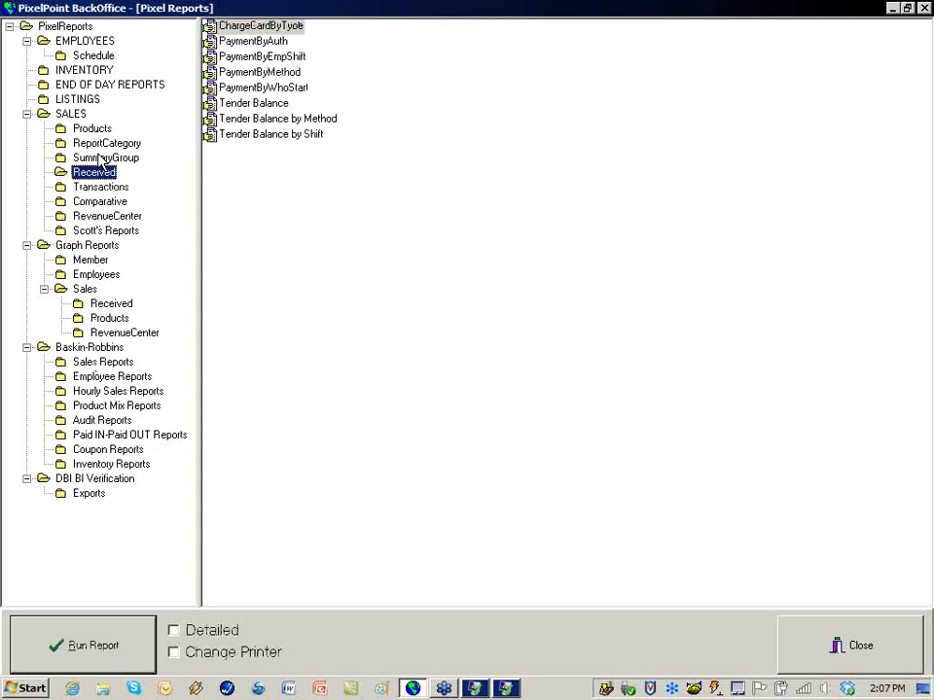
{"action": "left_click", "coordinate": [103, 157]}
{"action": "left_click", "coordinate": [102, 144]}
{"action": "left_click", "coordinate": [94, 172]}
- Run the Tender Balance report for November 1, 2012 to December 4, 2012
{"action": "double_click", "coordinate": [244, 107]}
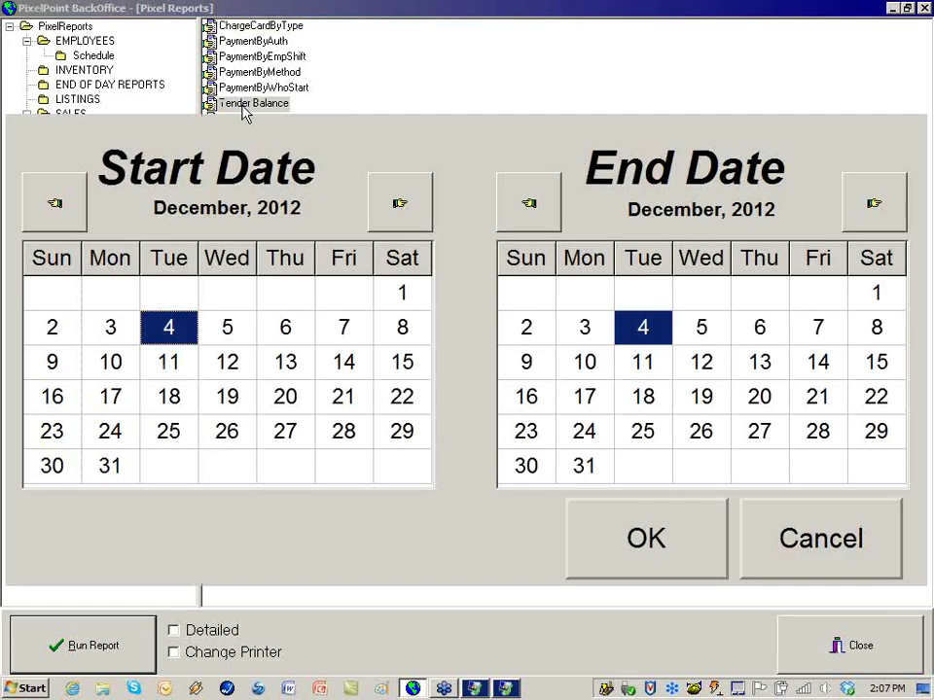
{"action": "left_click", "coordinate": [62, 203]}
{"action": "left_click", "coordinate": [285, 292]}
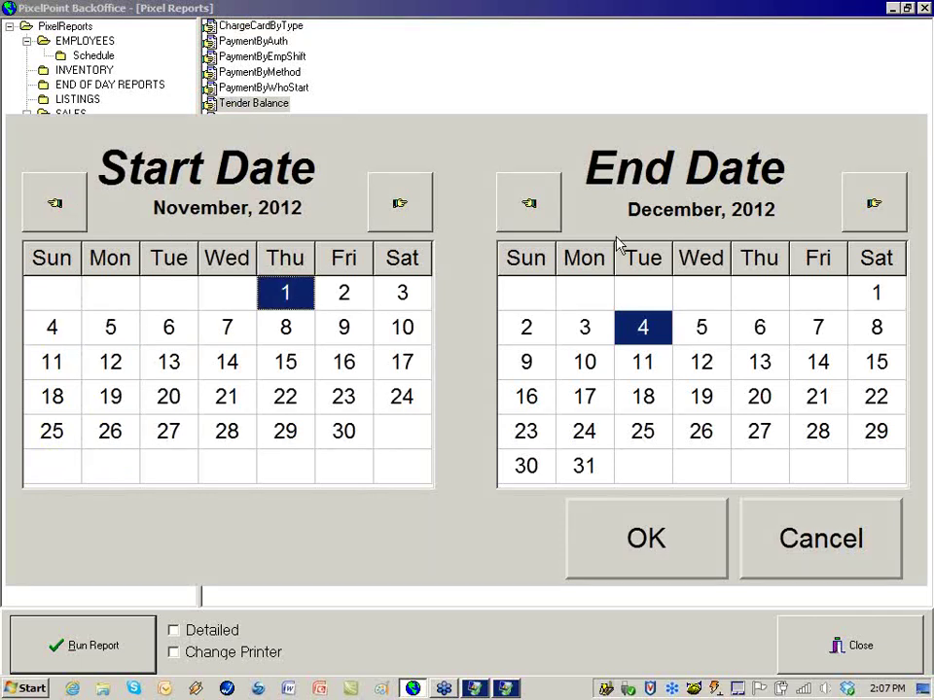
{"action": "left_click", "coordinate": [656, 556]}
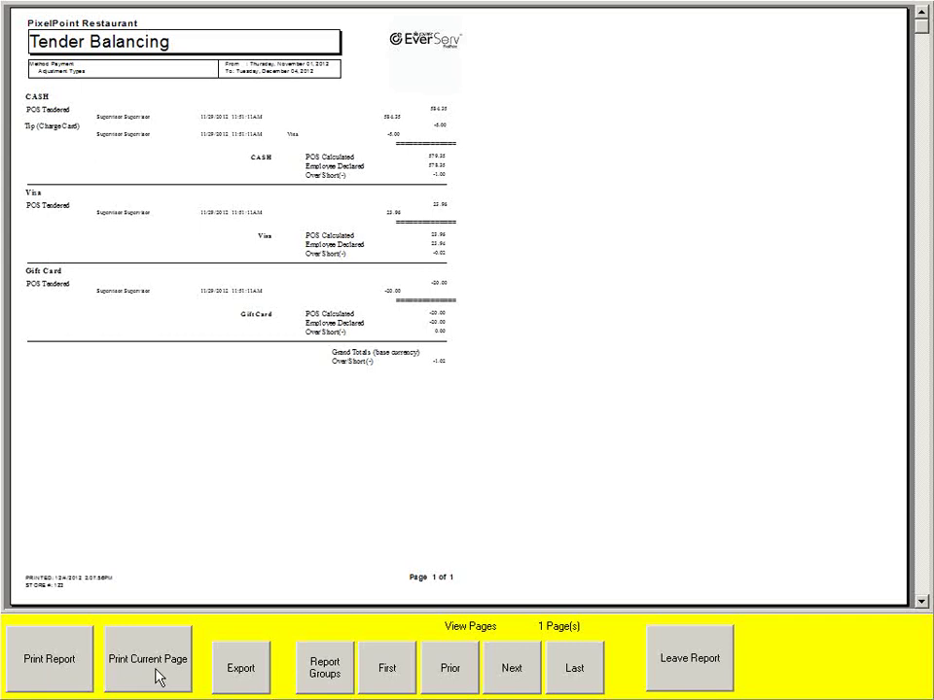
- Review the export formats available for the Tender Balancing report and leave the export without saving a file
{"action": "left_click", "coordinate": [253, 671]}
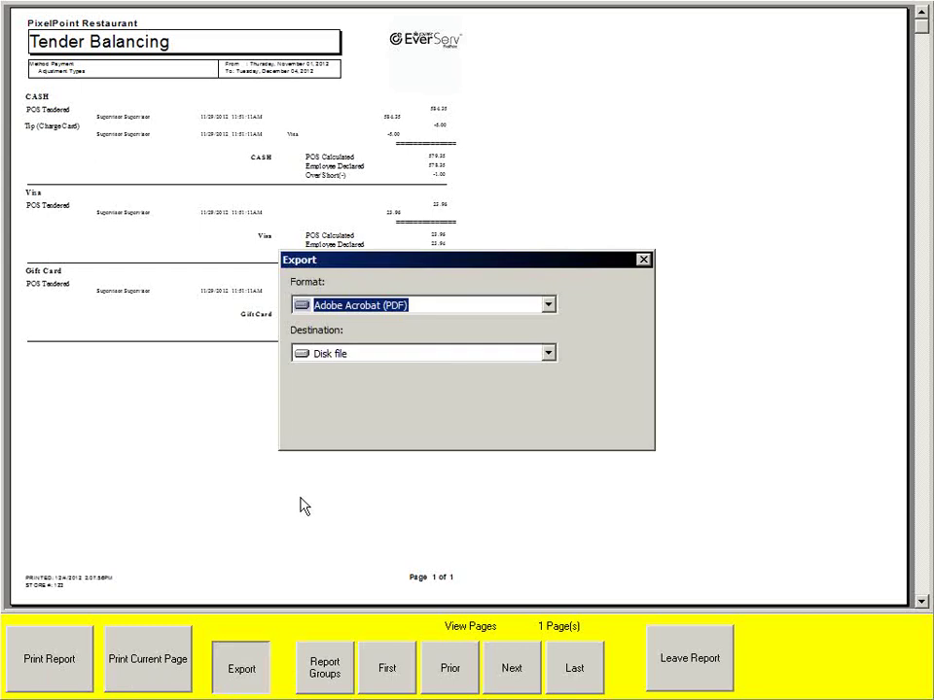
{"action": "left_click", "coordinate": [548, 306]}
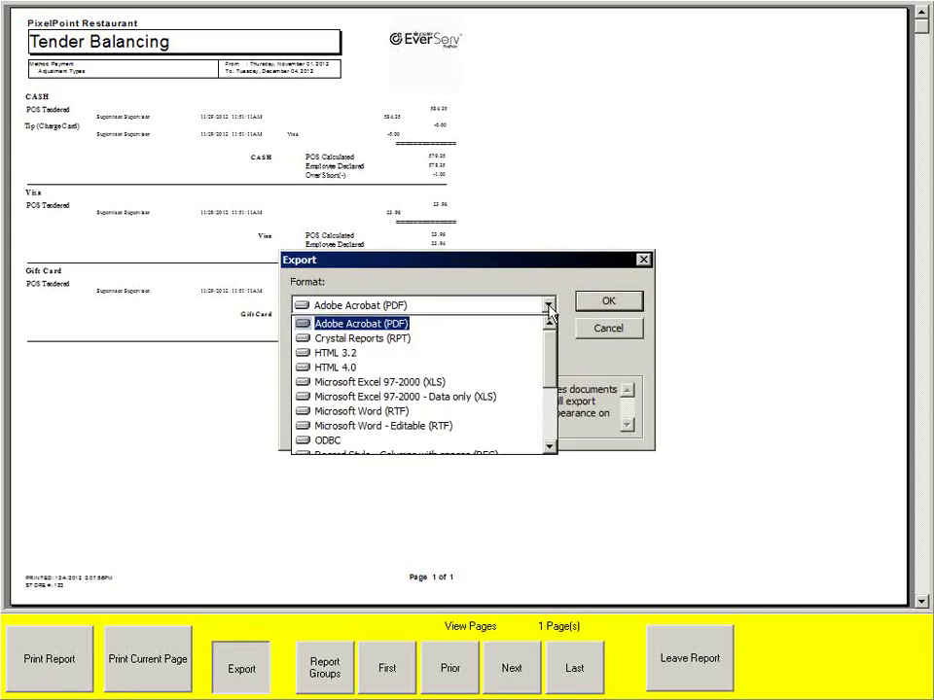
{"action": "mouse_move", "coordinate": [551, 335]}
{"action": "left_mouse_down"}
{"action": "mouse_move", "coordinate": [554, 405]}
{"action": "mouse_move", "coordinate": [557, 345]}
{"action": "left_mouse_up"}
{"action": "left_click", "coordinate": [555, 288]}
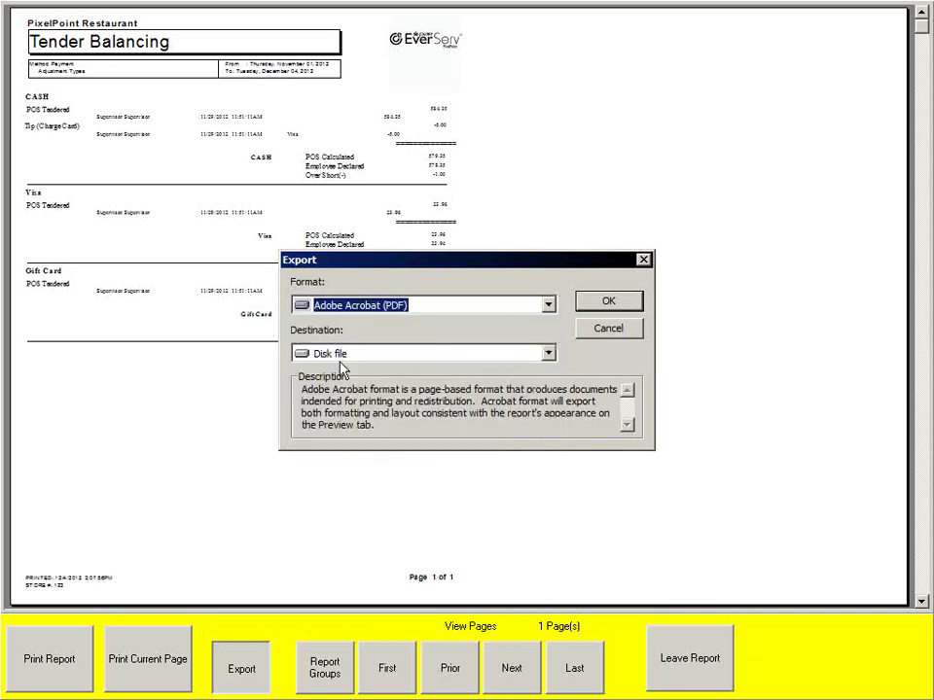
{"action": "left_click", "coordinate": [609, 331]}
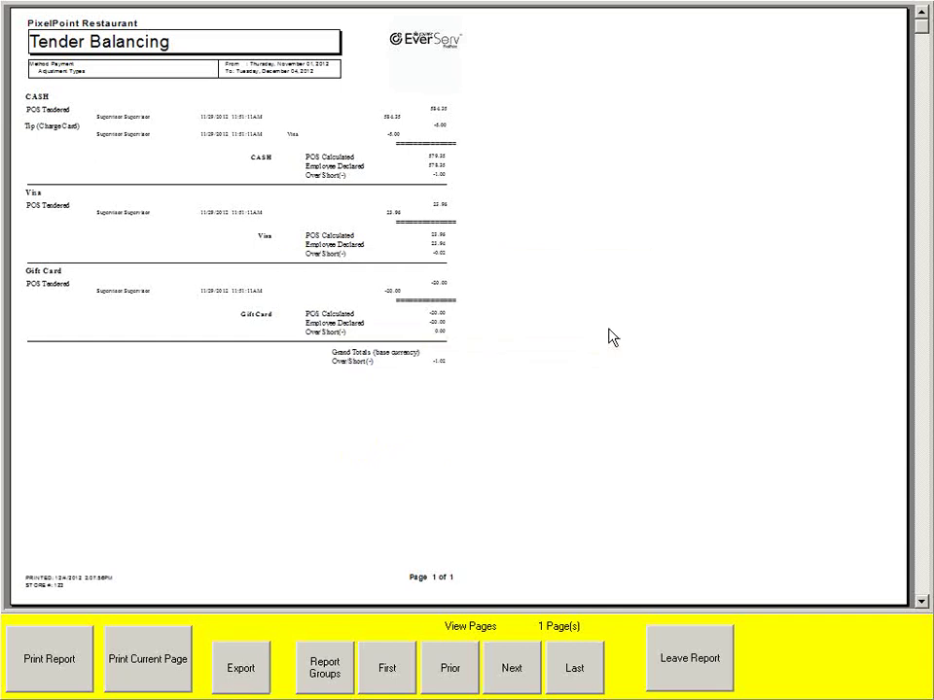
- Show the report's groups, expand all three, locate POS Tendered under group 2,002, and leave the report
{"action": "left_click", "coordinate": [328, 671]}
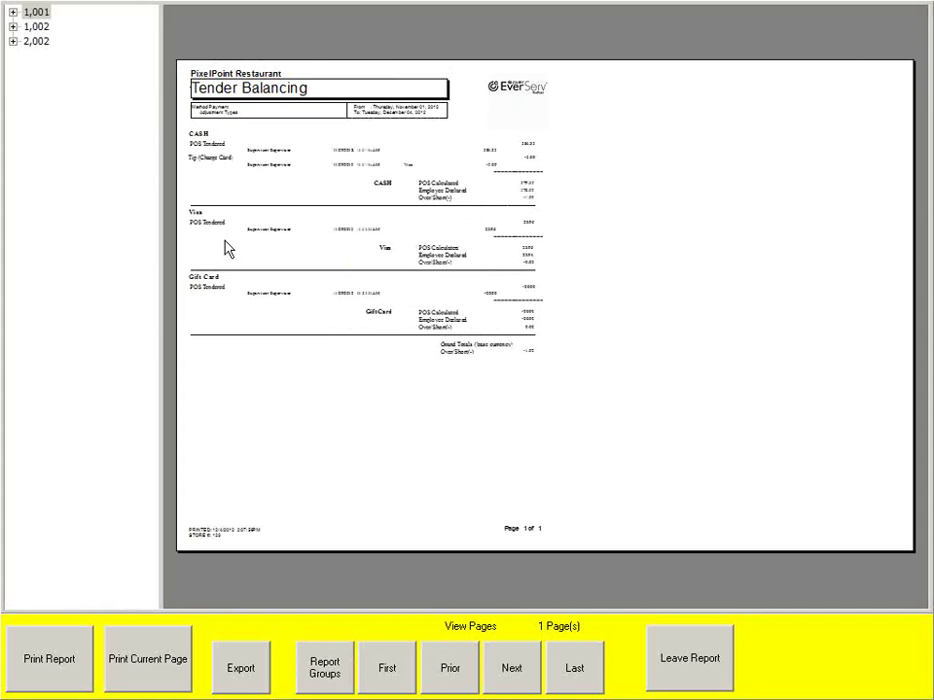
{"action": "left_click", "coordinate": [12, 41]}
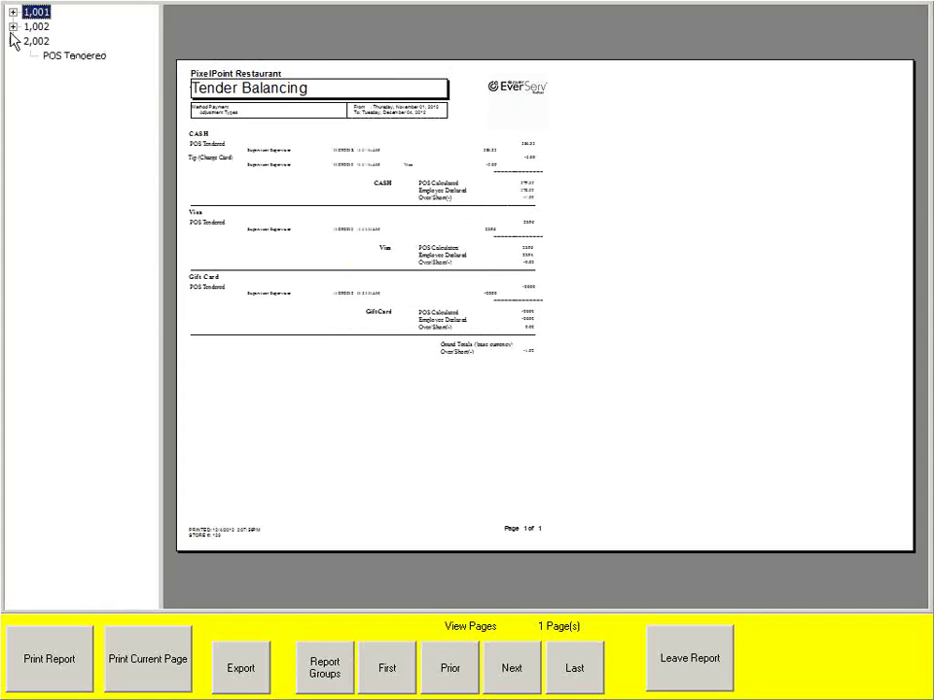
{"action": "left_click", "coordinate": [12, 27]}
{"action": "left_click", "coordinate": [13, 12]}
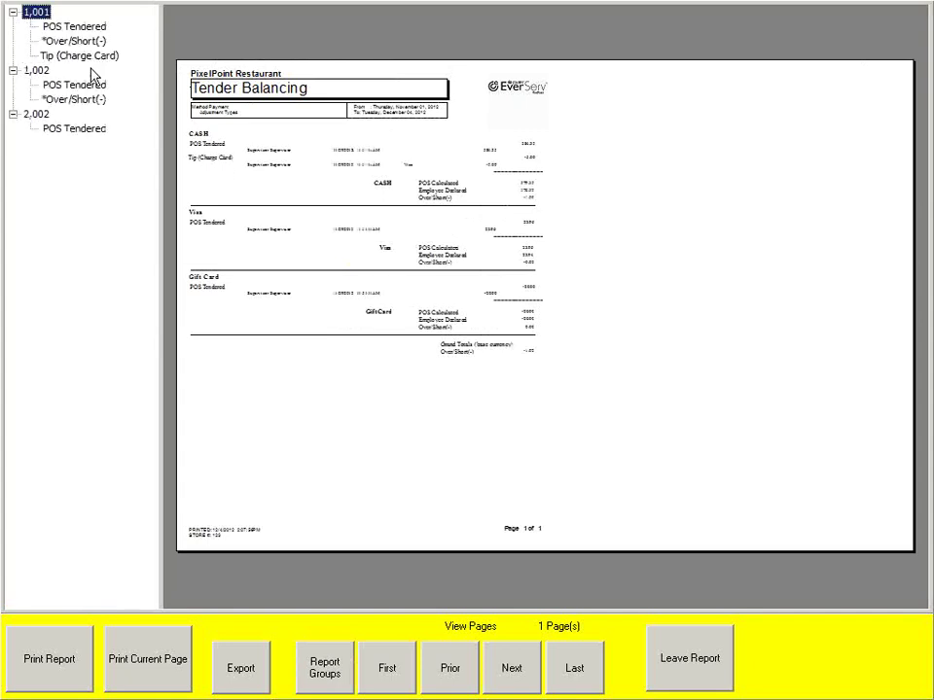
{"action": "left_click", "coordinate": [77, 134]}
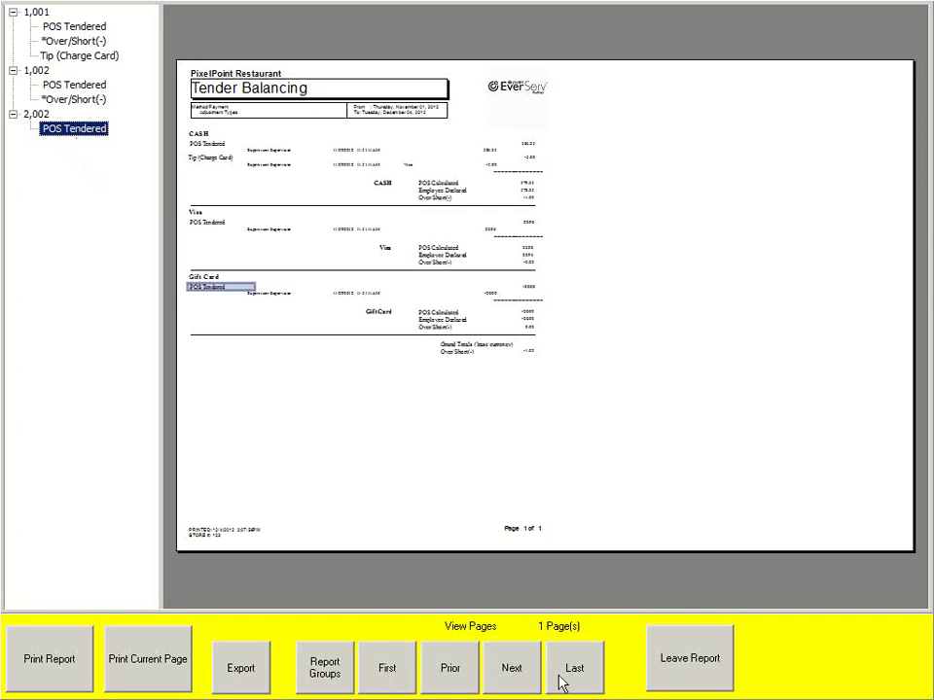
{"action": "left_click", "coordinate": [698, 680]}
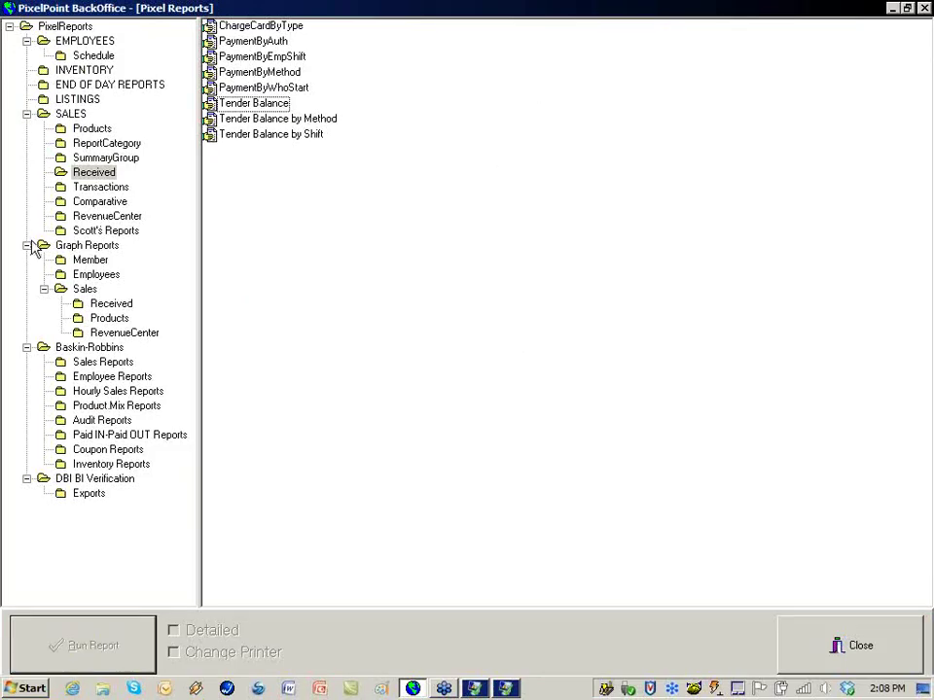
- Run the Sales By Category graph report from Sales Products for November 1, 2012 to December 4, 2012, and leave it after viewing
{"action": "left_click", "coordinate": [83, 291]}
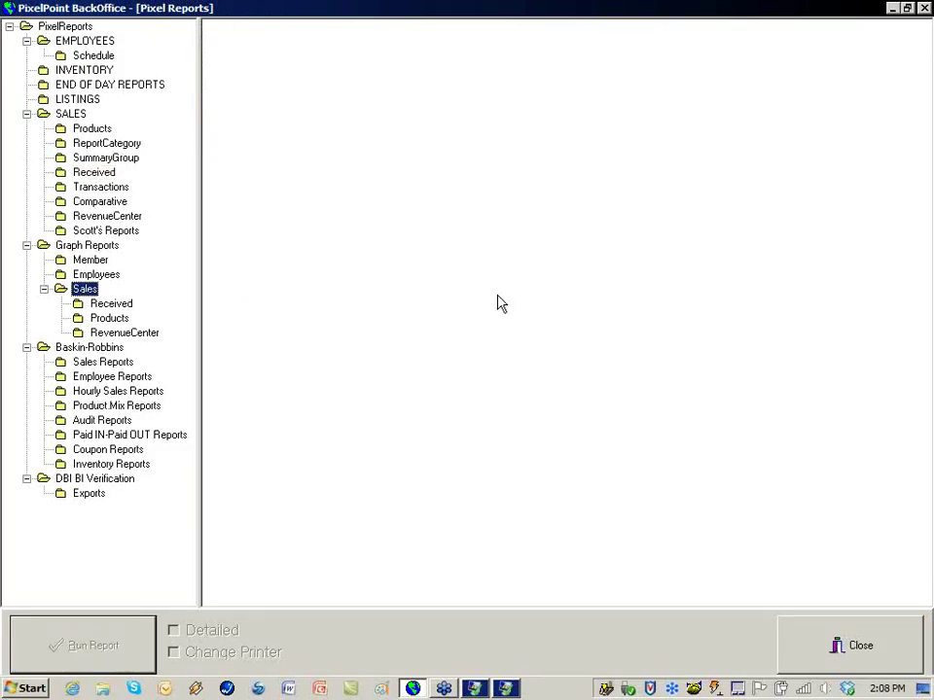
{"action": "left_click", "coordinate": [110, 305]}
{"action": "left_click", "coordinate": [112, 318]}
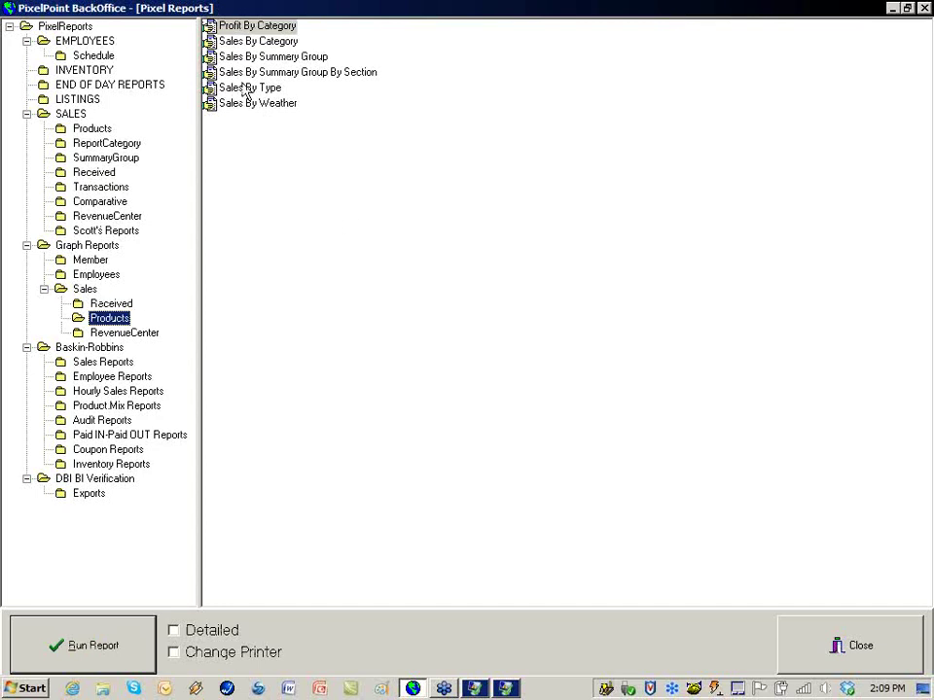
{"action": "left_click", "coordinate": [251, 45]}
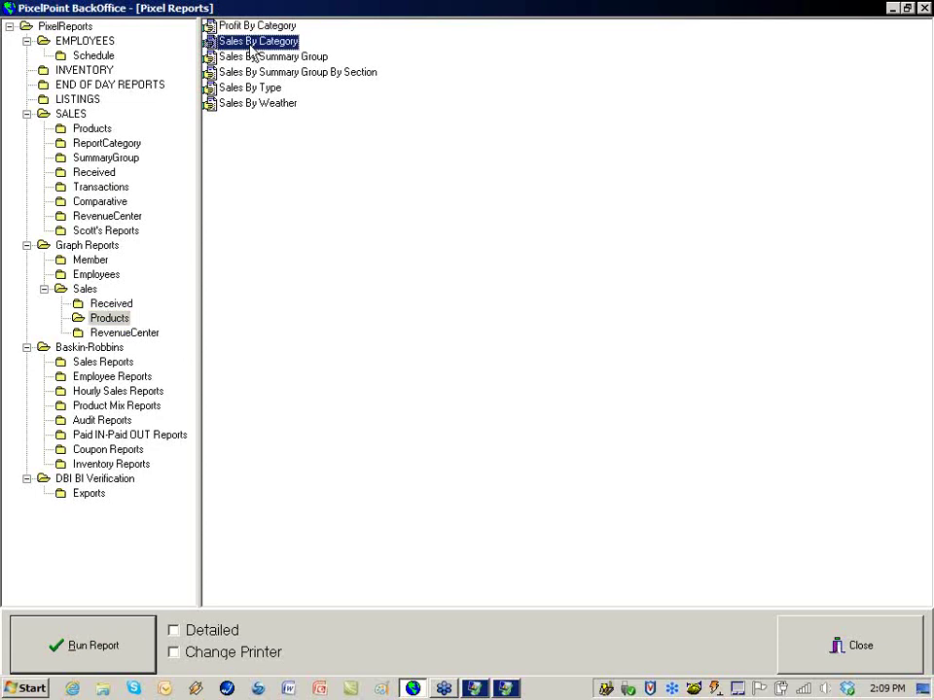
{"action": "double_click", "coordinate": [252, 45]}
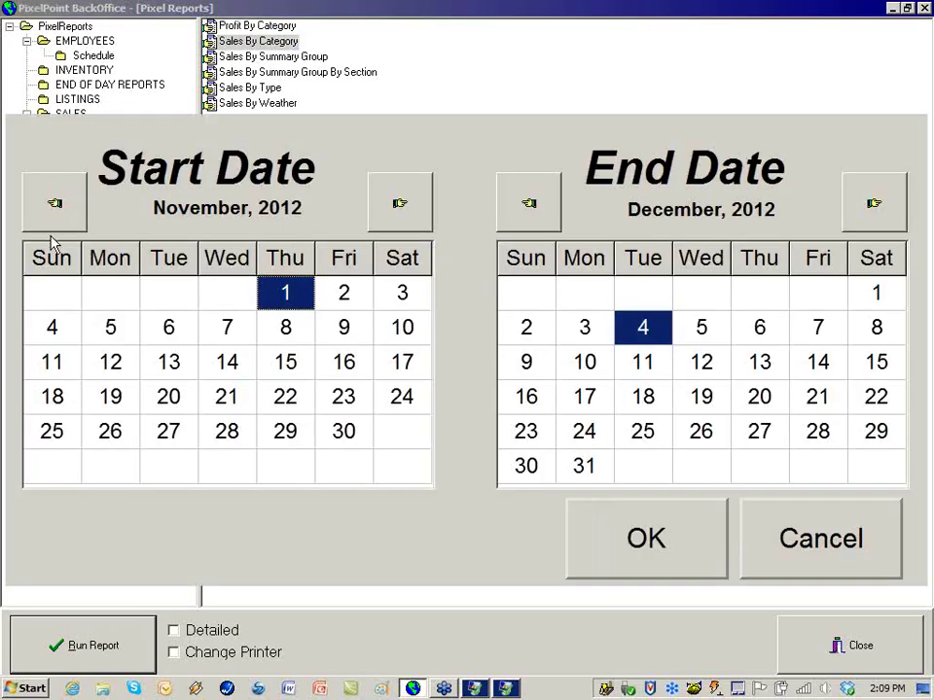
{"action": "left_click", "coordinate": [640, 538]}
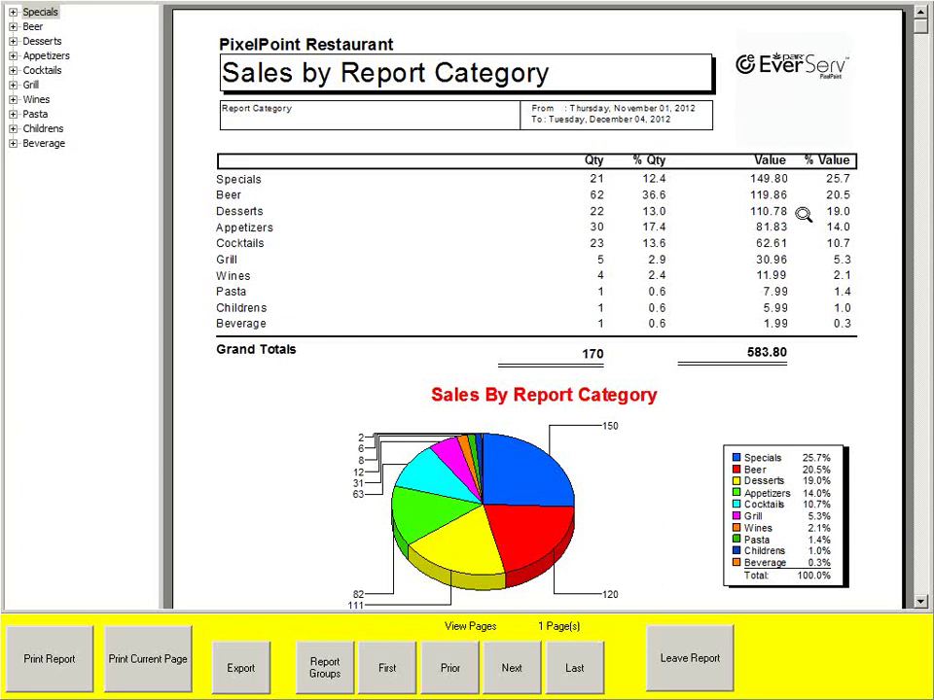
{"action": "left_click", "coordinate": [711, 673]}
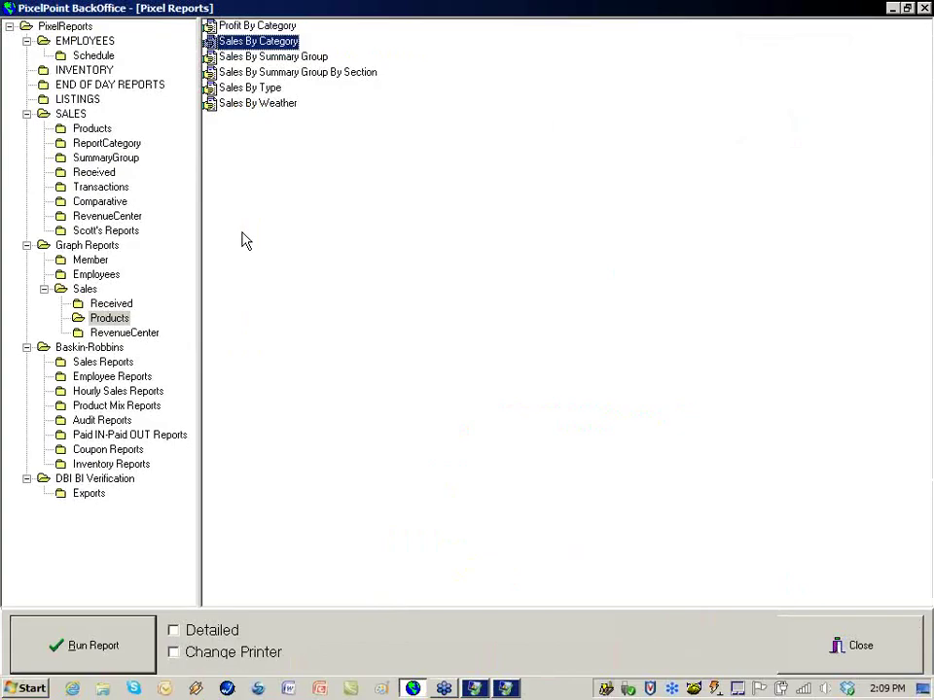
- Open the Products Sold By Time report from the Products group under SALES for editing
{"action": "left_click", "coordinate": [84, 100]}
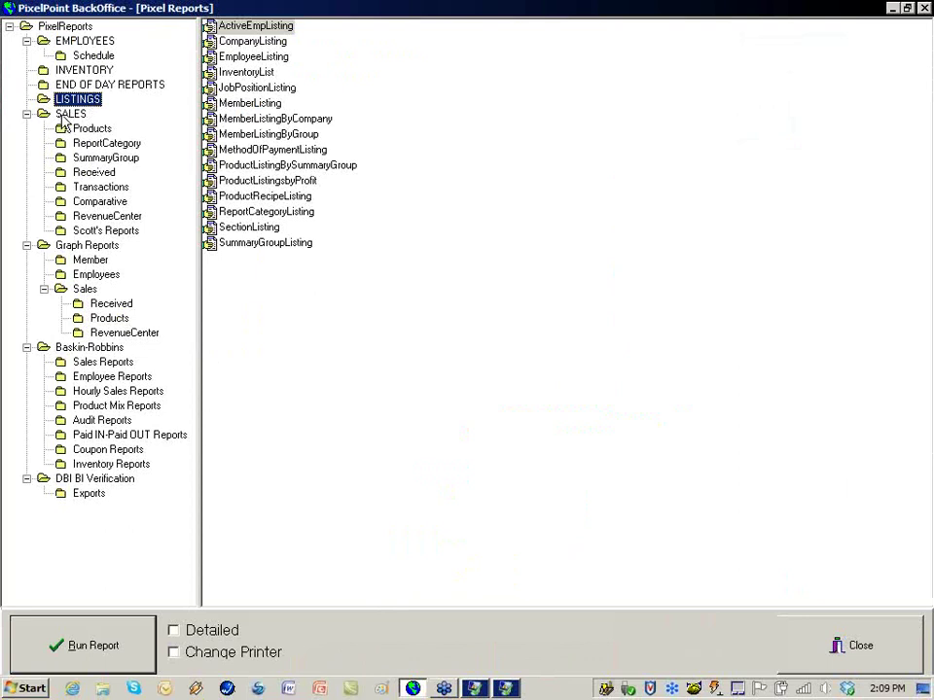
{"action": "left_click", "coordinate": [71, 116]}
{"action": "left_click", "coordinate": [76, 128]}
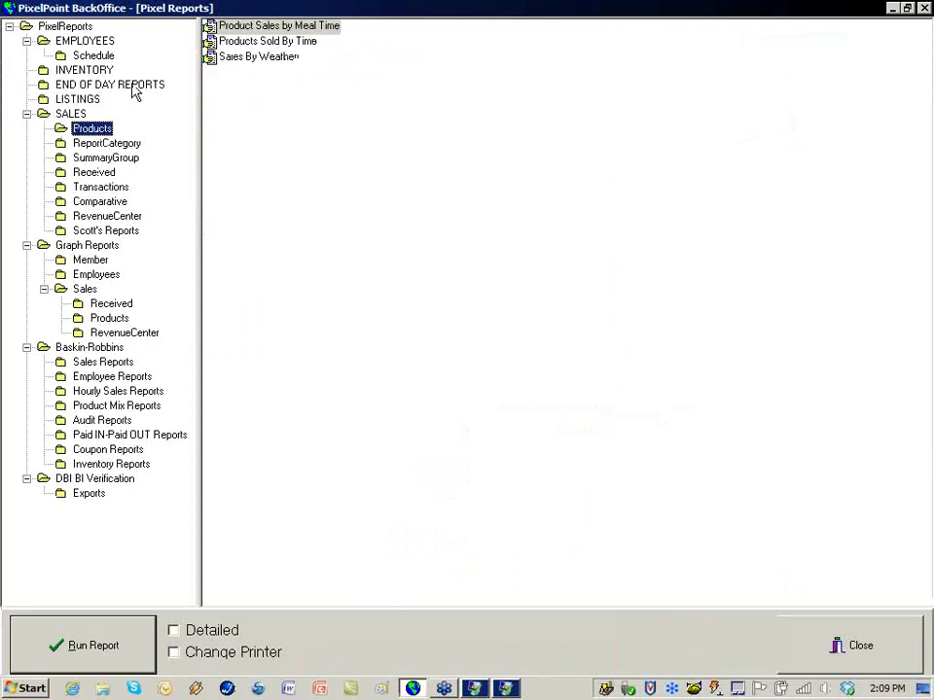
{"action": "left_click", "coordinate": [249, 44]}
{"action": "left_click", "coordinate": [250, 45]}
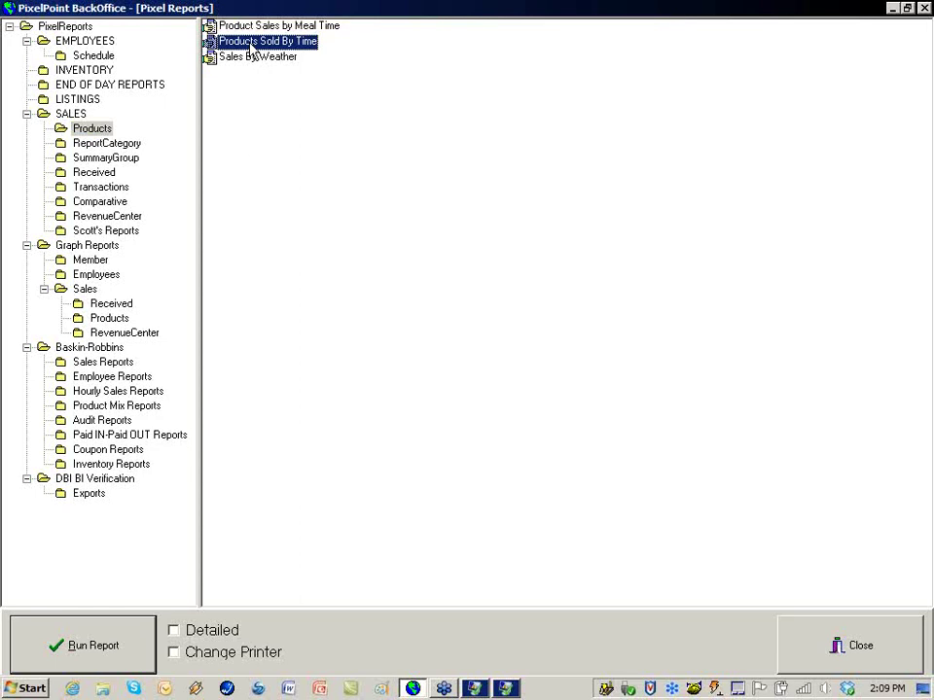
{"action": "right_click", "coordinate": [250, 46]}
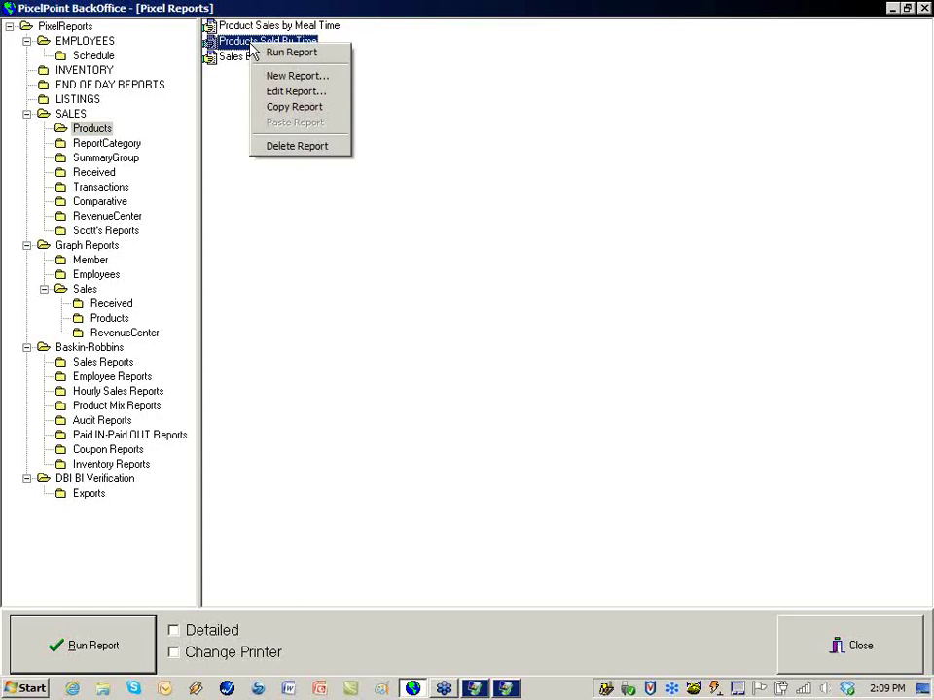
{"action": "left_click", "coordinate": [282, 92]}
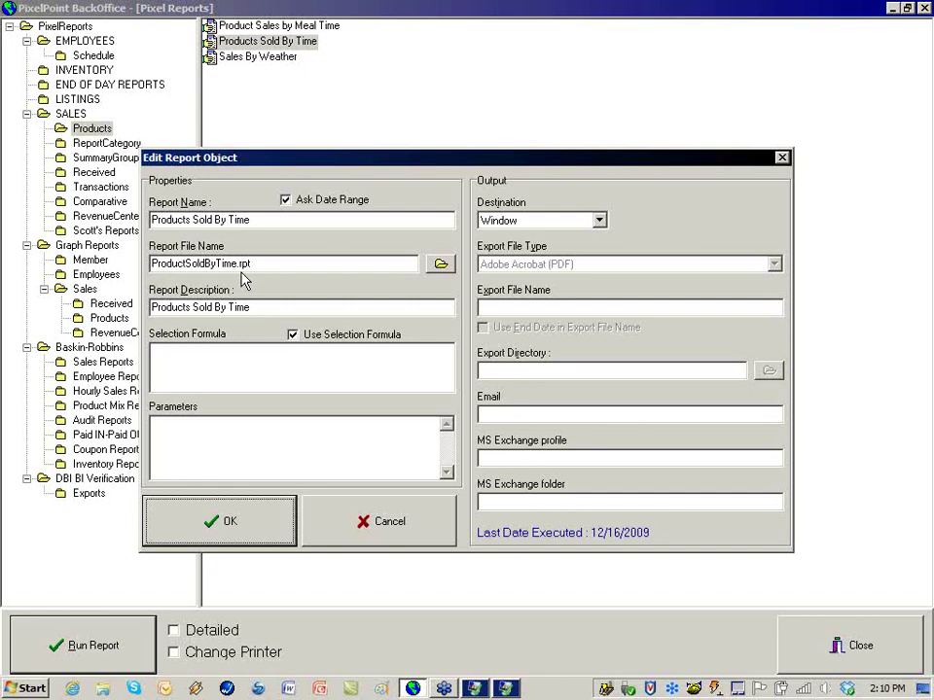
- Browse the report files available for Products Sold By Time without choosing one, and highlight the report description
{"action": "left_click", "coordinate": [443, 268]}
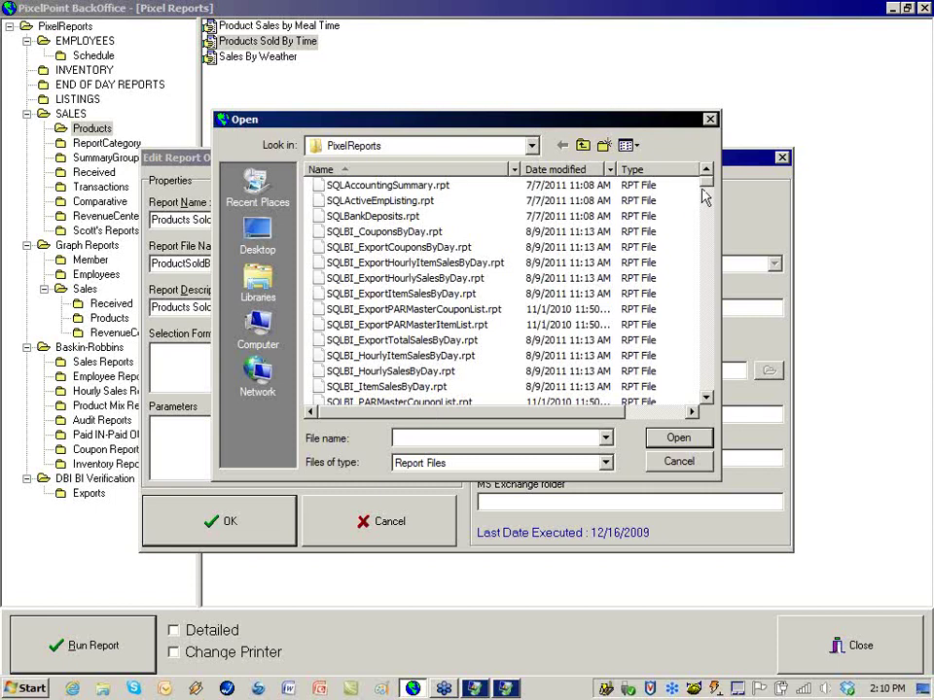
{"action": "left_click_drag", "start_coordinate": [705, 196], "coordinate": [144, 224]}
{"action": "left_click", "coordinate": [671, 462]}
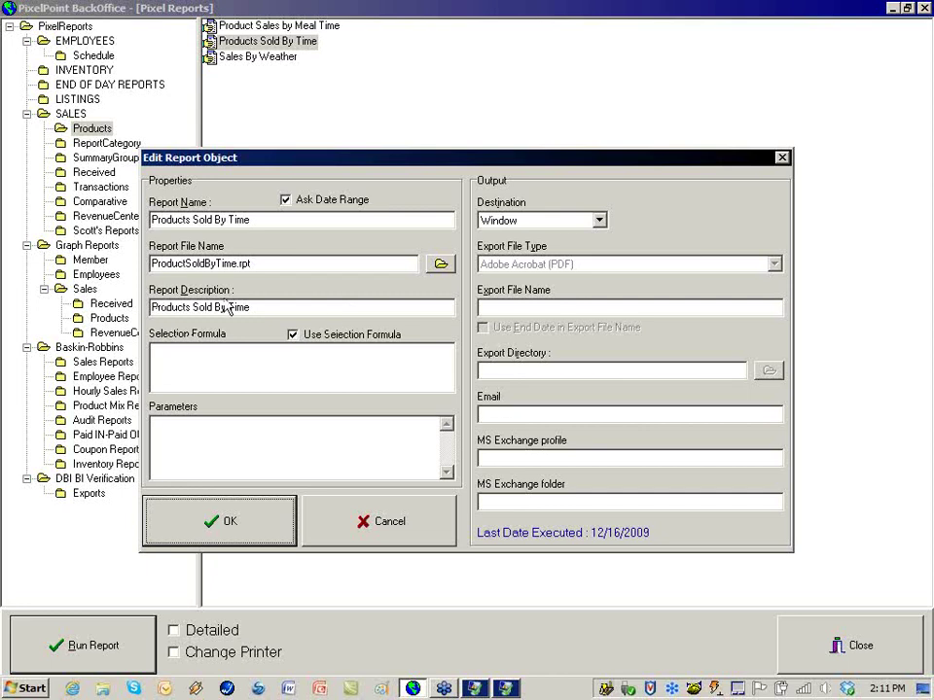
{"action": "left_click_drag", "start_coordinate": [283, 306], "coordinate": [192, 465]}
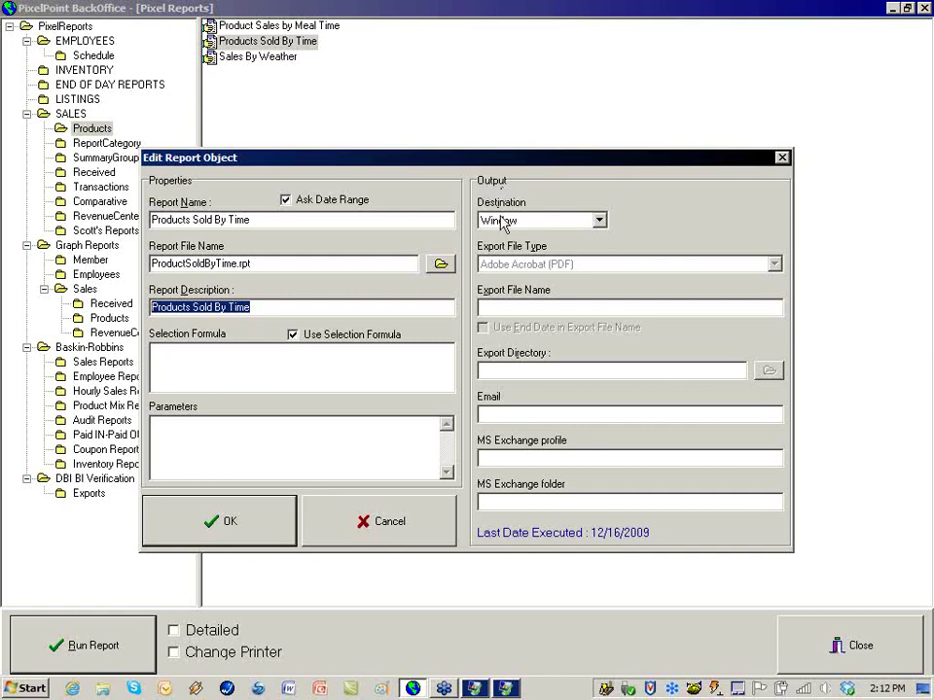
- Set the report's output destination to File and review the available export file types
{"action": "left_click", "coordinate": [599, 222]}
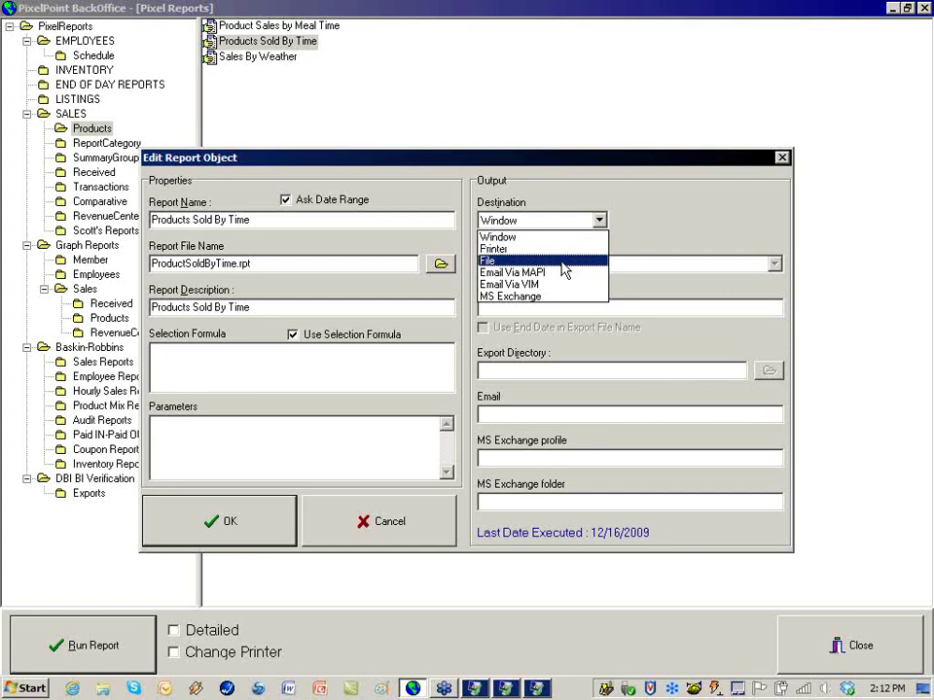
{"action": "left_click", "coordinate": [562, 261]}
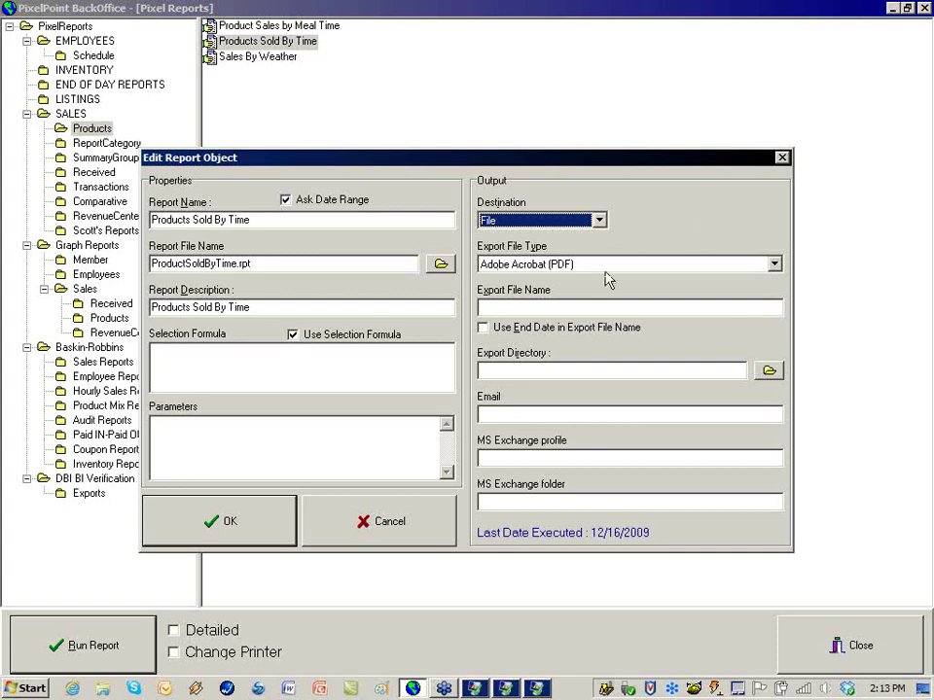
{"action": "left_click", "coordinate": [774, 264]}
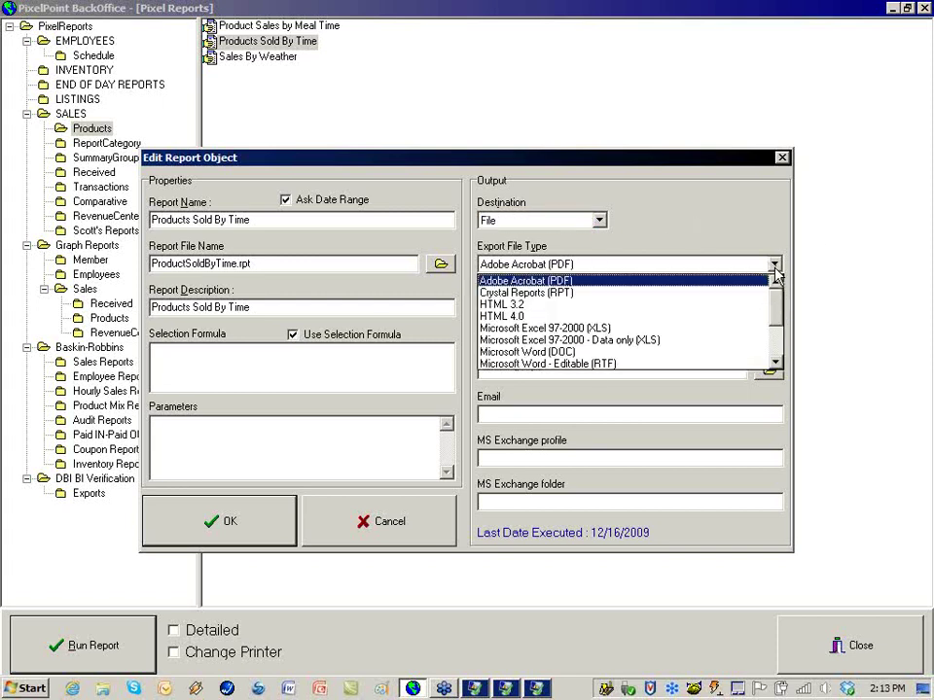
{"action": "scroll", "coordinate": [626, 264], "scroll_direction": "down", "scroll_amount": 2}
{"action": "scroll", "coordinate": [625, 265], "scroll_direction": "up", "scroll_amount": 2}
- Change the report's output destination to MS Exchange
{"action": "left_click", "coordinate": [599, 221]}
{"action": "left_click", "coordinate": [599, 221]}
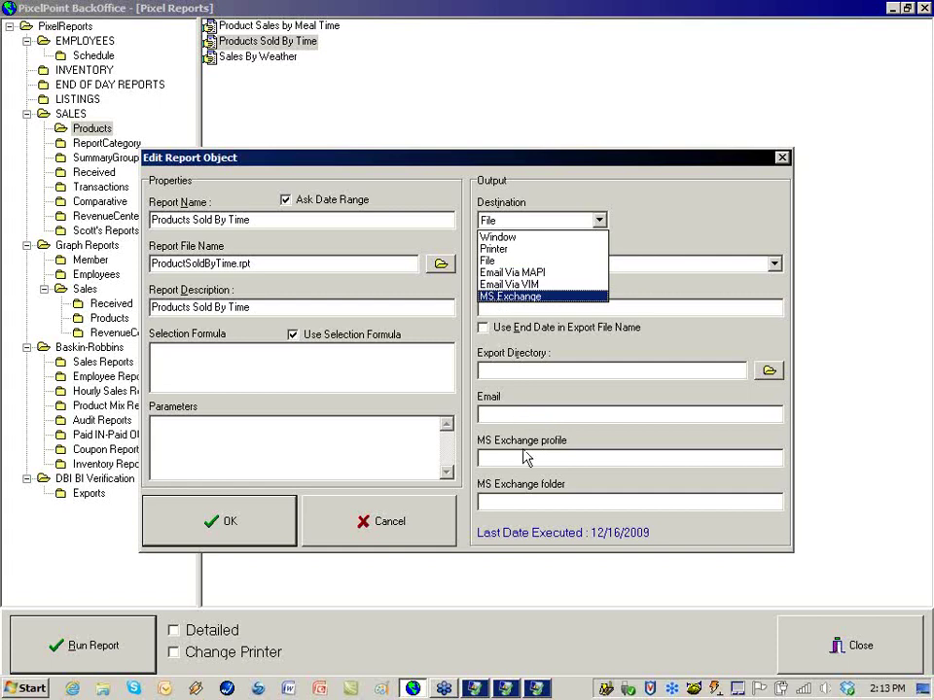
{"action": "left_click", "coordinate": [531, 298]}
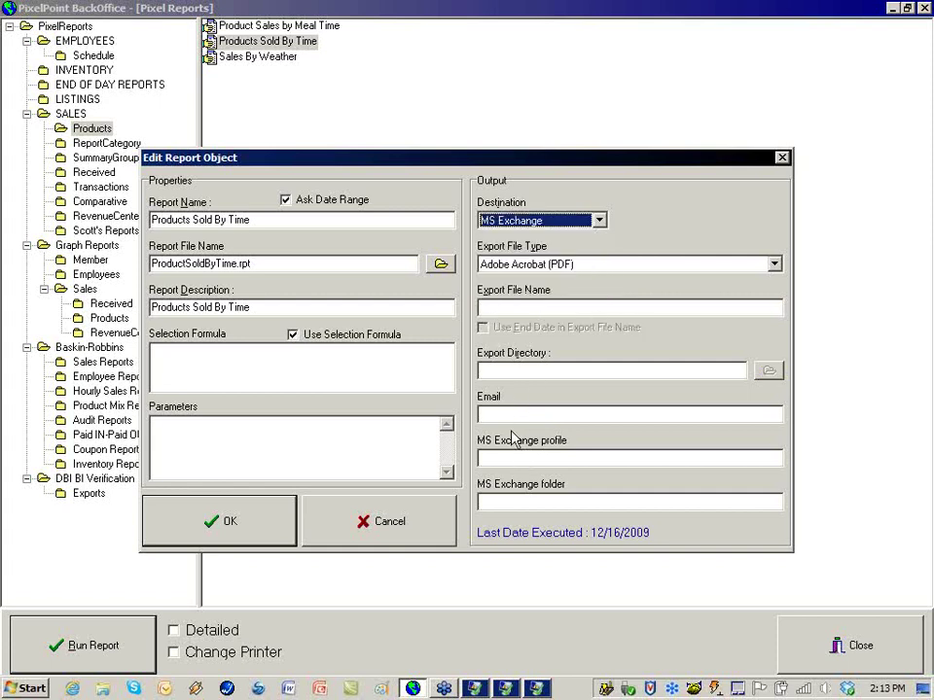
- Return the output destination to Window and close the report editor without saving the changes
{"action": "left_click", "coordinate": [598, 221]}
{"action": "left_click", "coordinate": [599, 221]}
{"action": "left_click", "coordinate": [599, 222]}
{"action": "left_click", "coordinate": [556, 235]}
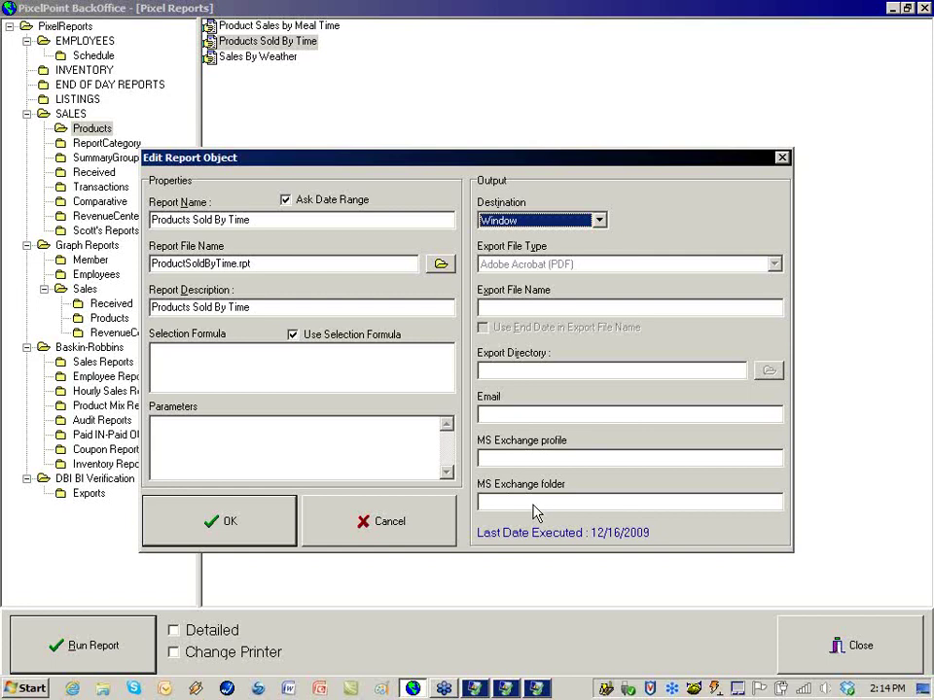
{"action": "left_click", "coordinate": [388, 523]}
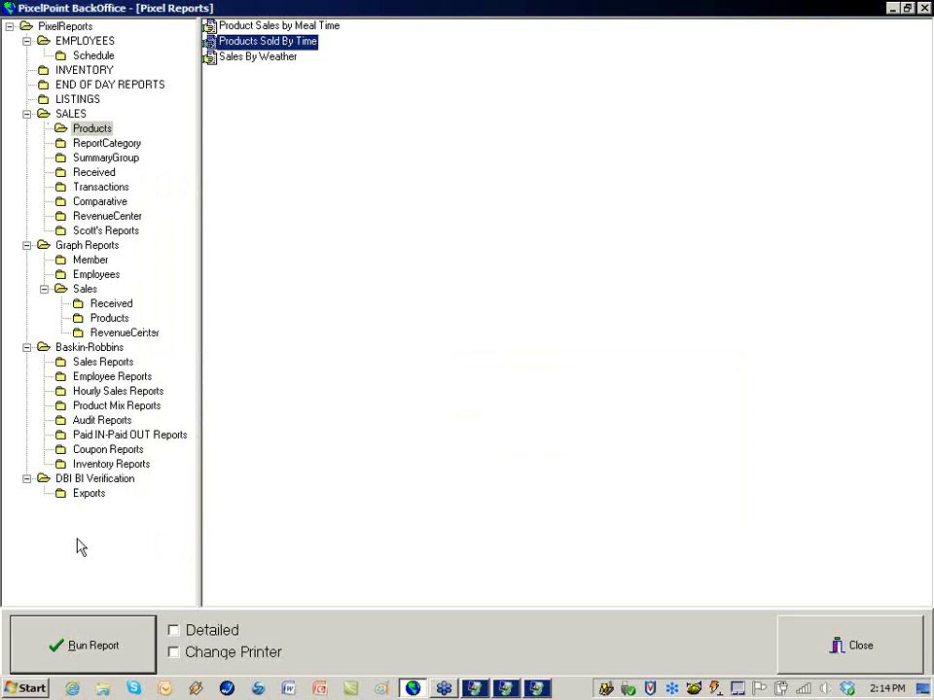
- Collapse the Baskin-Robbins, Graph Reports, DBI BI Verification, SALES and EMPLOYEES groups, with the PixelReports root selected
{"action": "left_click", "coordinate": [27, 347]}
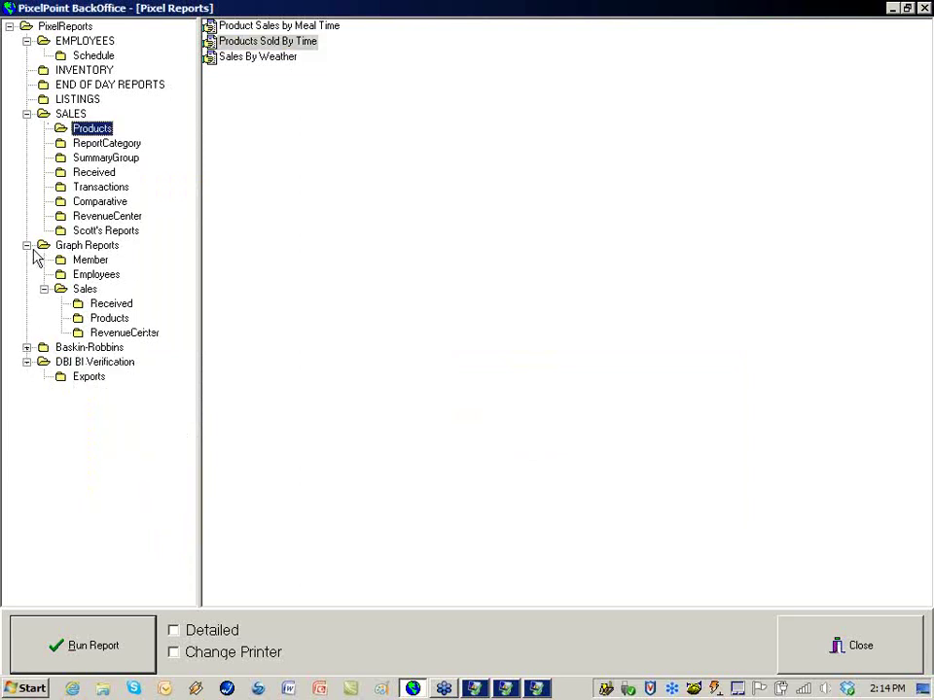
{"action": "left_click", "coordinate": [27, 246]}
{"action": "left_click", "coordinate": [28, 275]}
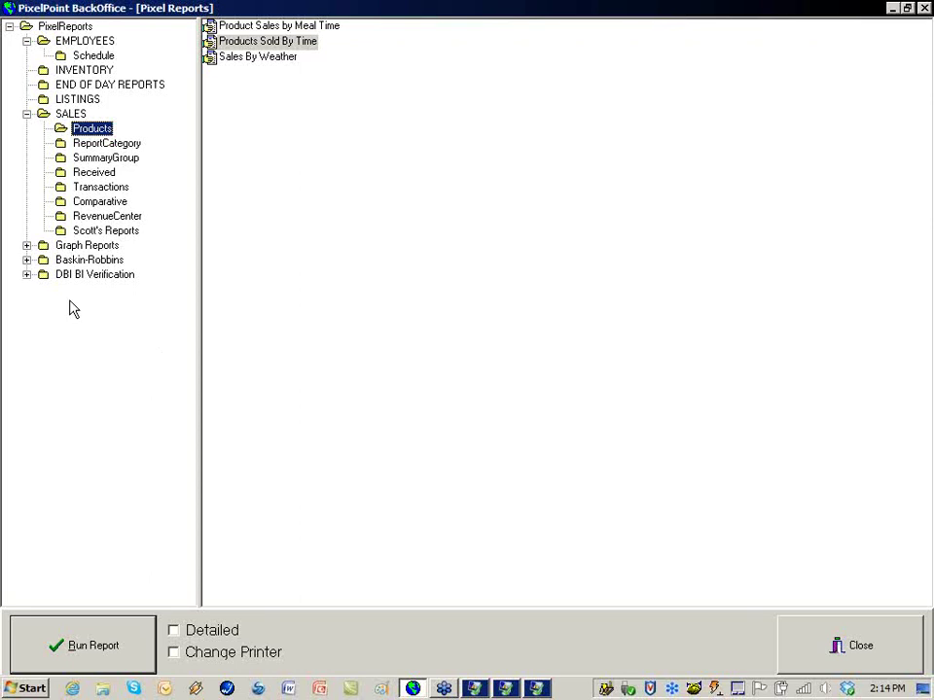
{"action": "left_click", "coordinate": [65, 29]}
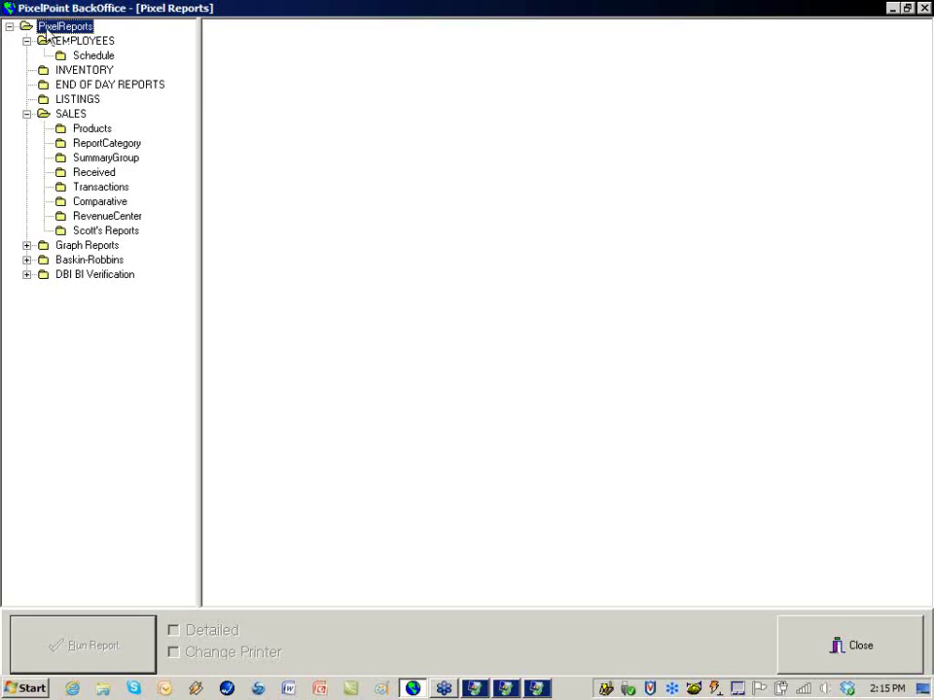
{"action": "left_click", "coordinate": [26, 114]}
{"action": "left_click", "coordinate": [27, 41]}
- Create a new group under PixelReports, naming it with the owner's first name in possessive form followed by "Reports"
{"action": "right_click", "coordinate": [80, 26]}
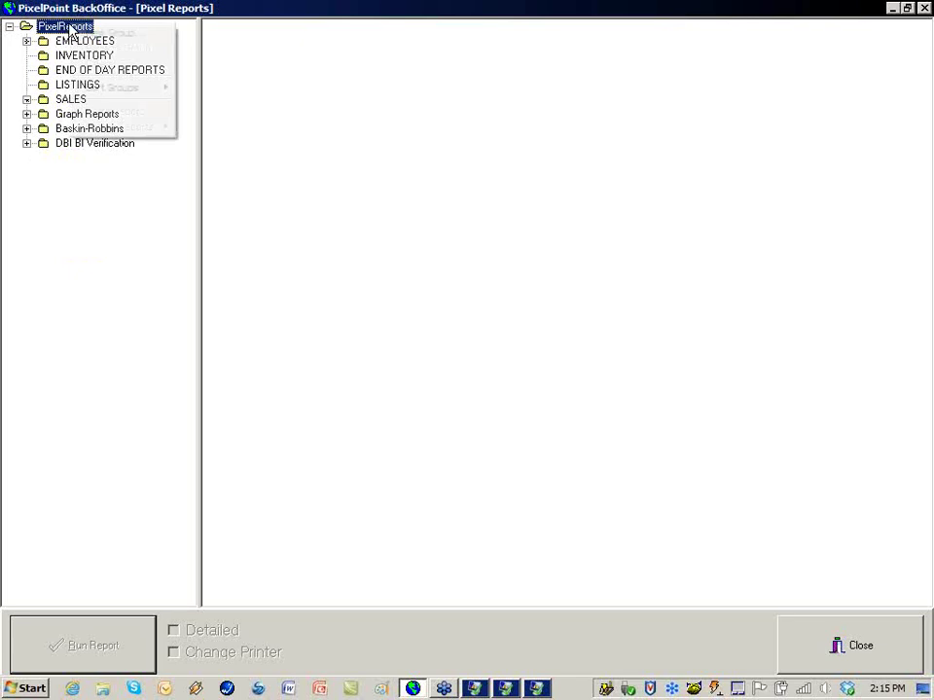
{"action": "left_click", "coordinate": [97, 33]}
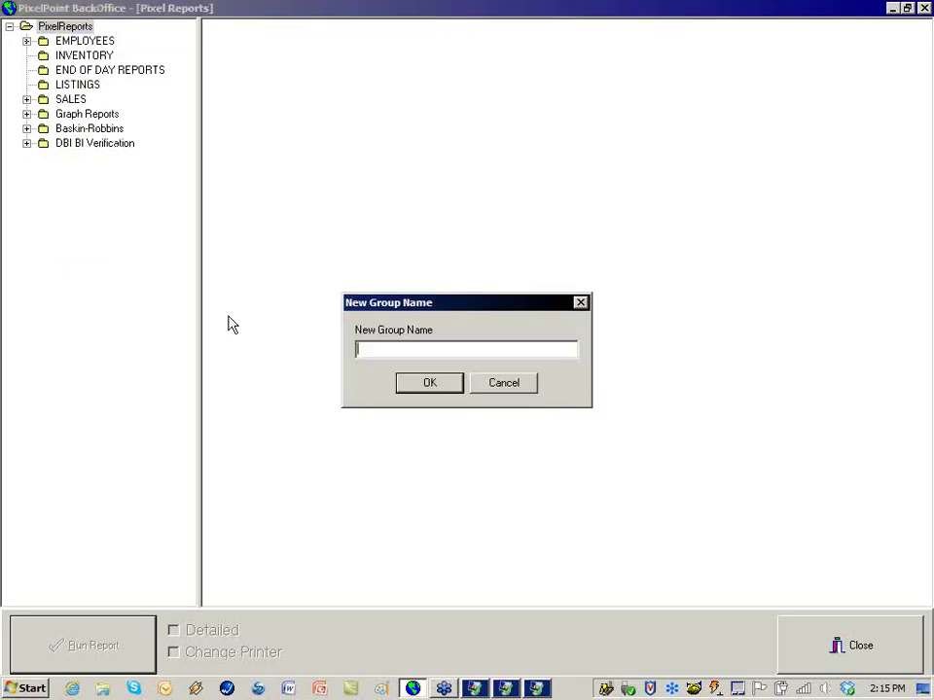
{"action": "type", "text": "Leslie's Reports"}
{"action": "key", "text": "Return"}
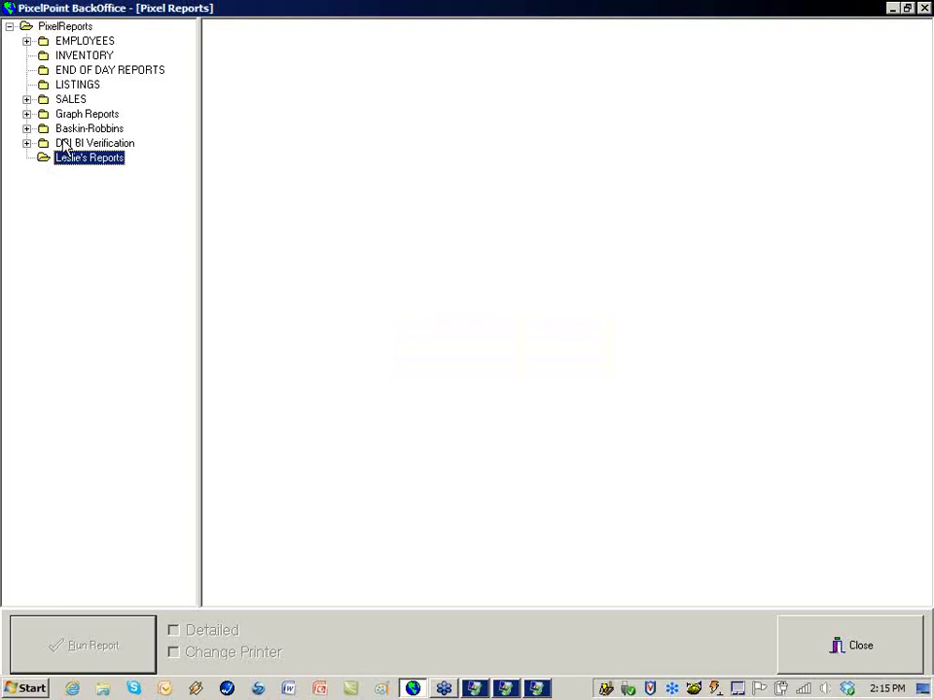
- Add the Products Sold By Time report from SALES Products to the new personal reports group and open that group
{"action": "left_click", "coordinate": [27, 100]}
{"action": "left_click", "coordinate": [60, 116]}
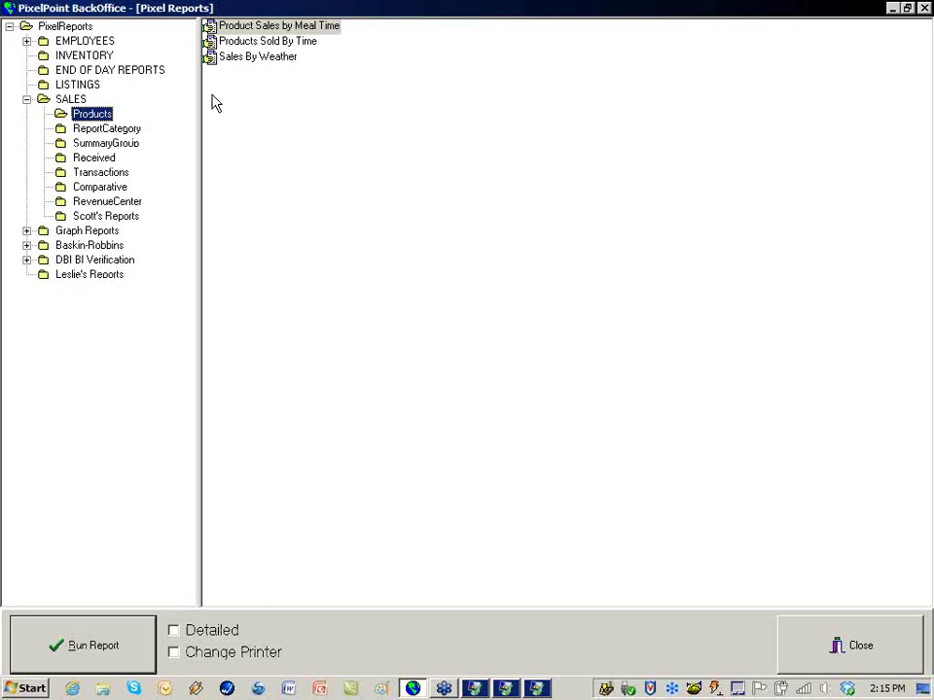
{"action": "left_click", "coordinate": [247, 43]}
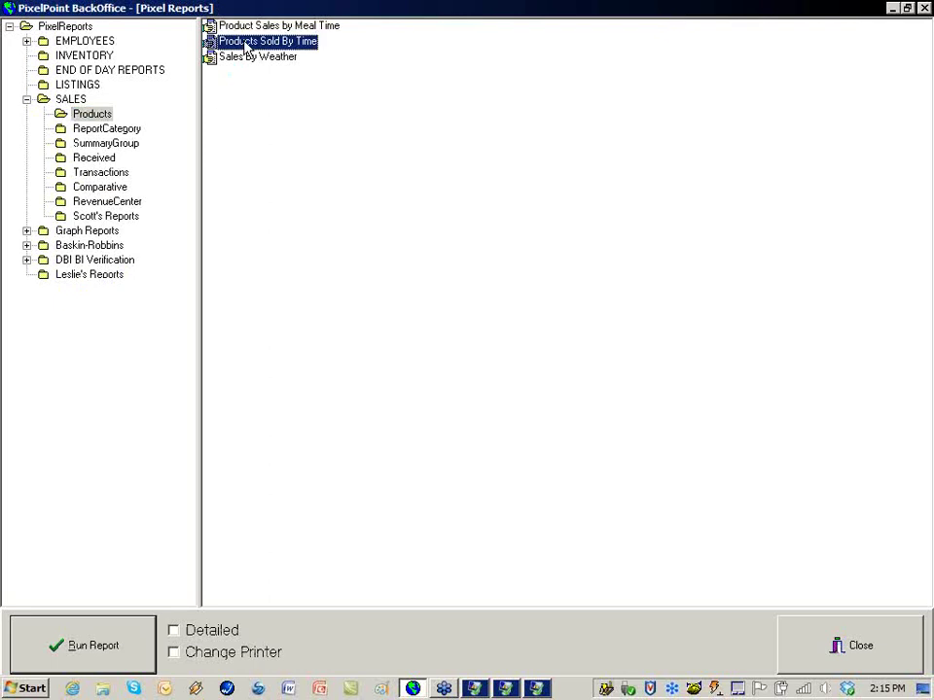
{"action": "left_click_drag", "start_coordinate": [246, 46], "coordinate": [116, 275]}
{"action": "left_click", "coordinate": [92, 278]}
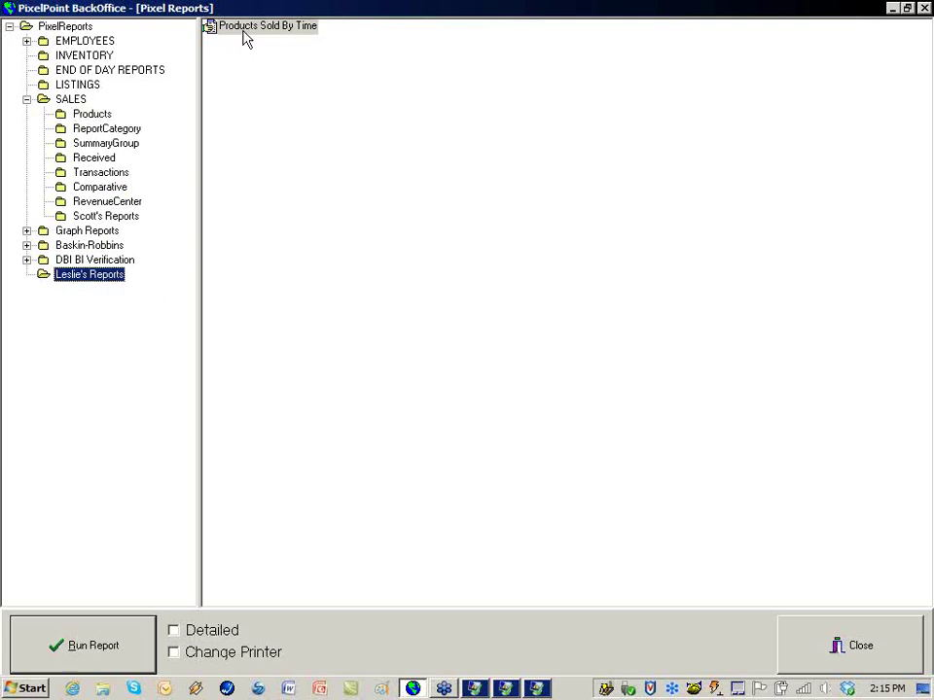
- Add Sales By Summary Group and By Station from SALES SummaryGroup to the personal reports group and display its contents
{"action": "left_click", "coordinate": [111, 158]}
{"action": "left_click", "coordinate": [134, 144]}
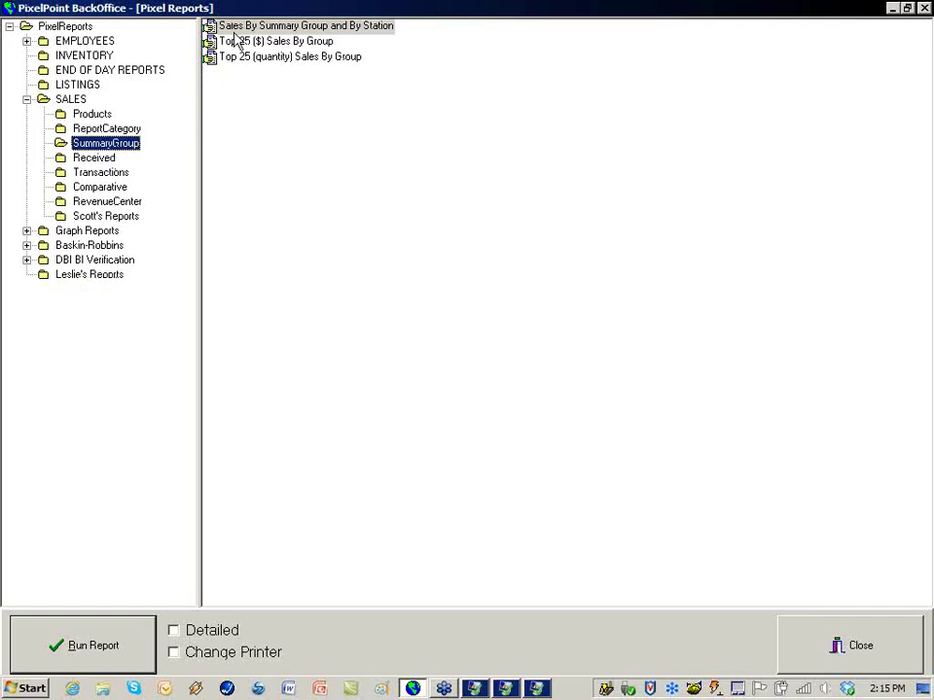
{"action": "left_click_drag", "start_coordinate": [233, 27], "coordinate": [119, 278]}
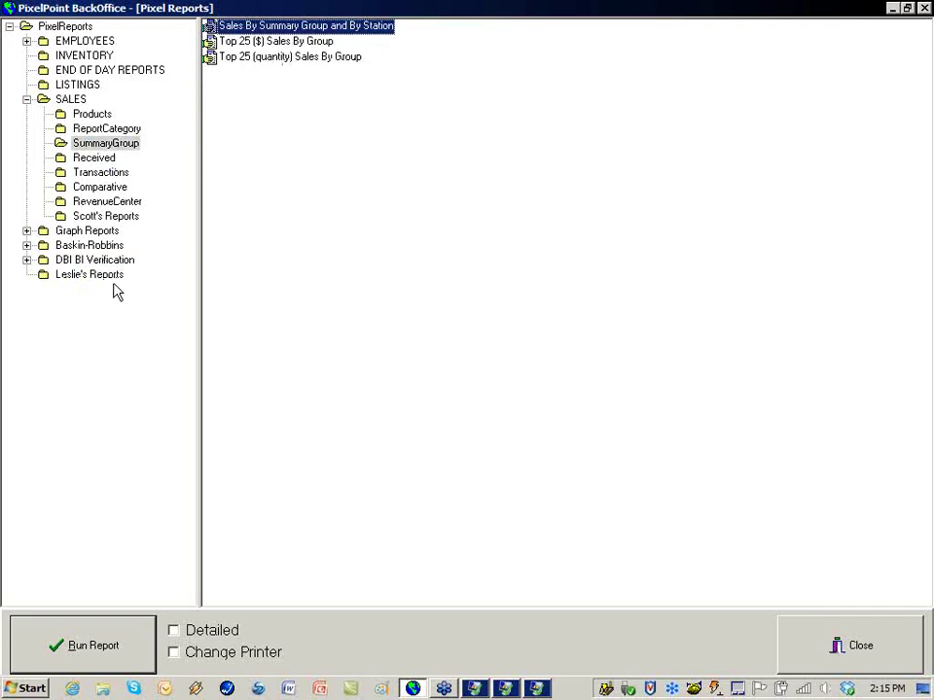
{"action": "left_click", "coordinate": [108, 277]}
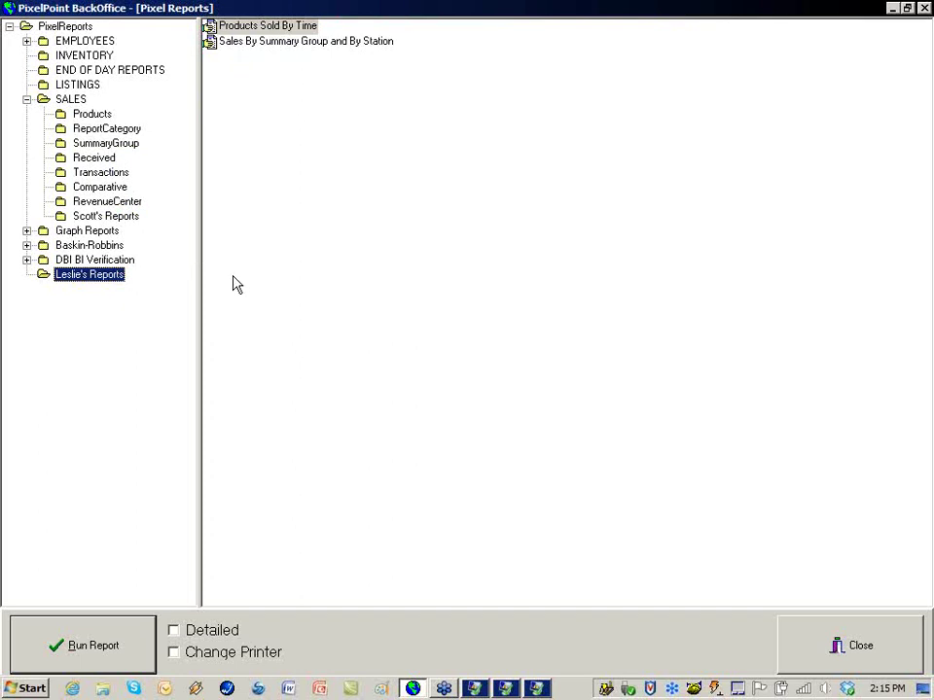
- Check the Run All Reports choices for the personal reports group without running them, and close Pixel Reports
{"action": "right_click", "coordinate": [85, 286]}
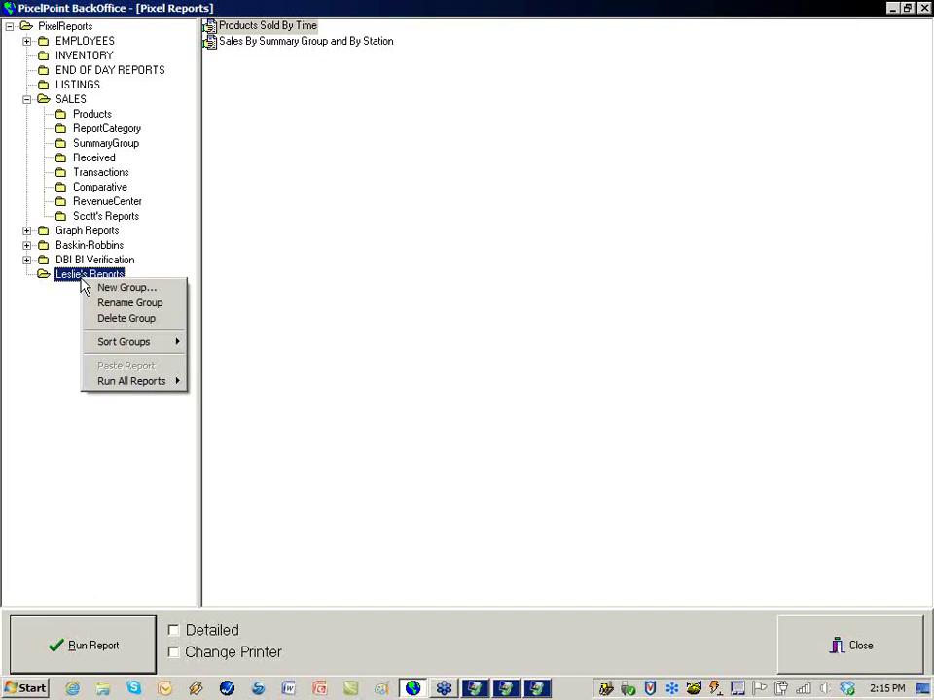
{"action": "mouse_move", "coordinate": [126, 389]}
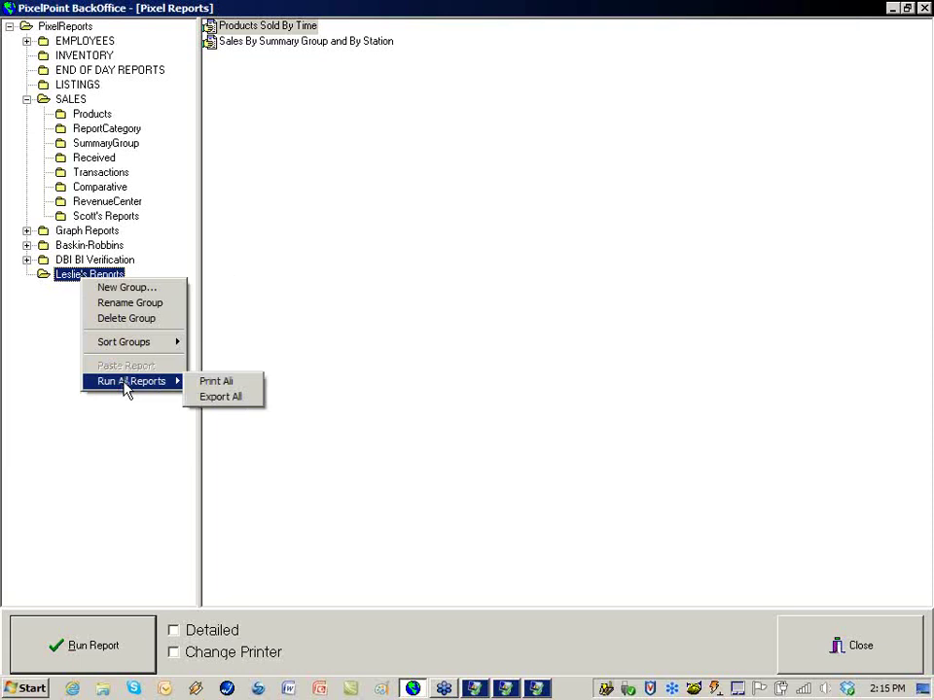
{"action": "left_click", "coordinate": [323, 303]}
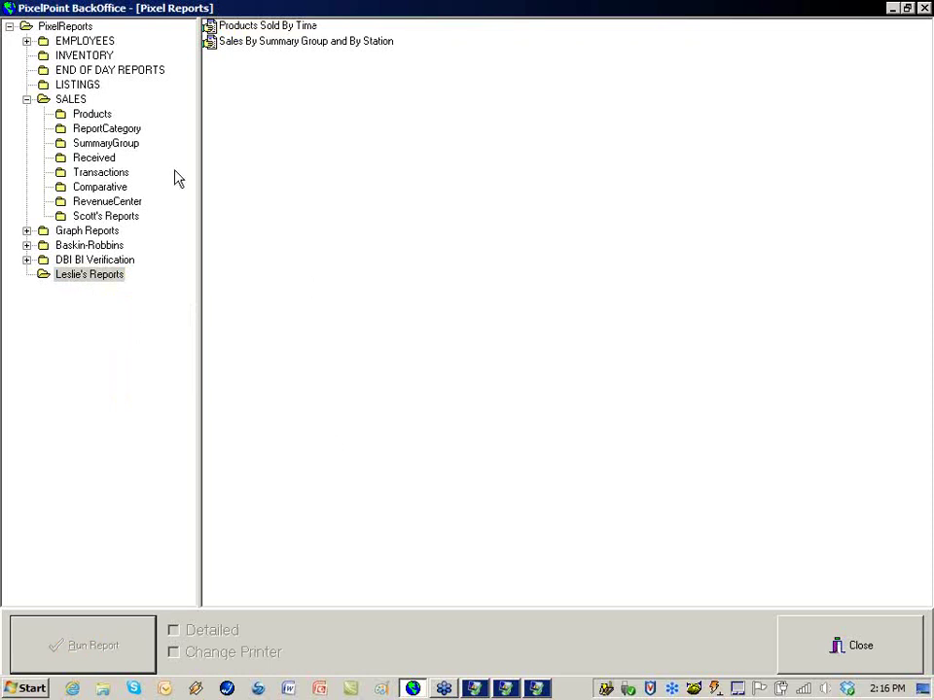
{"action": "left_click", "coordinate": [878, 663]}
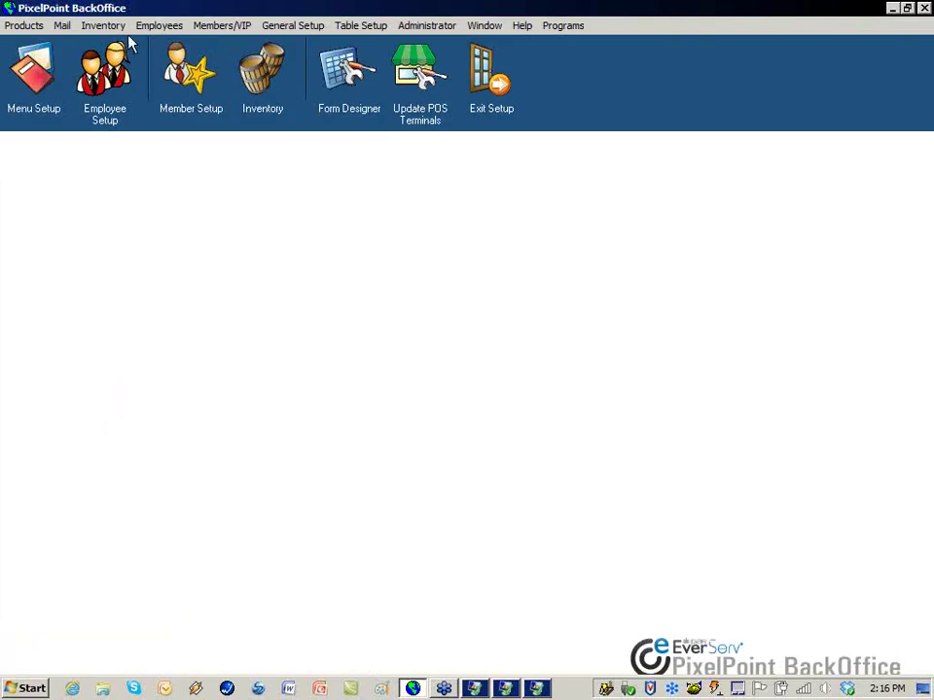
- Inspect the new-function form for the empty slot after Show Delivery Status Form in POS Functions Setup's Manager menu, closing without adding anything
{"action": "left_click", "coordinate": [443, 30]}
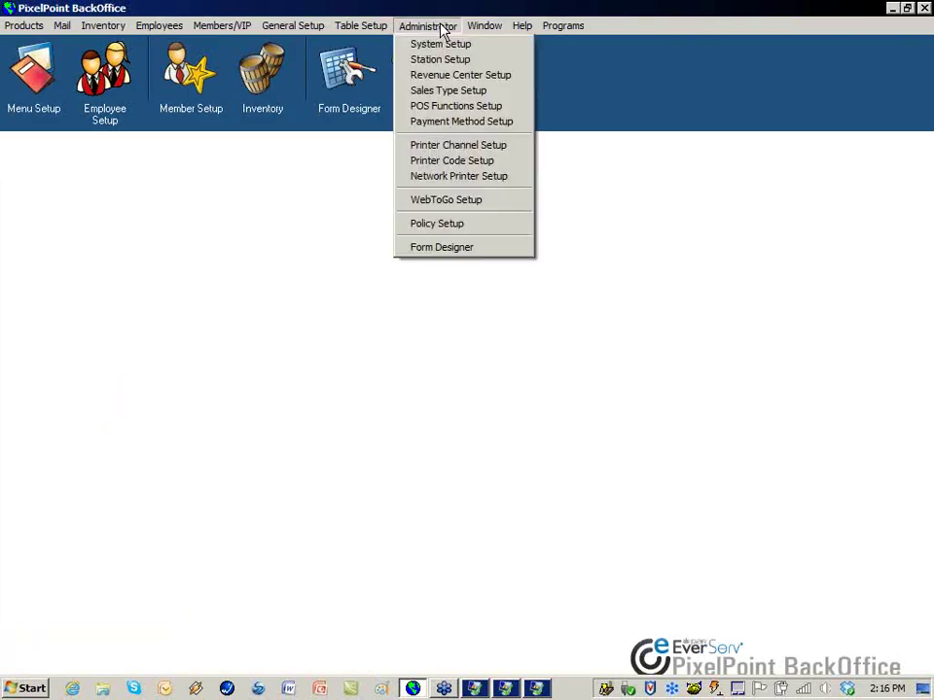
{"action": "left_click", "coordinate": [421, 108]}
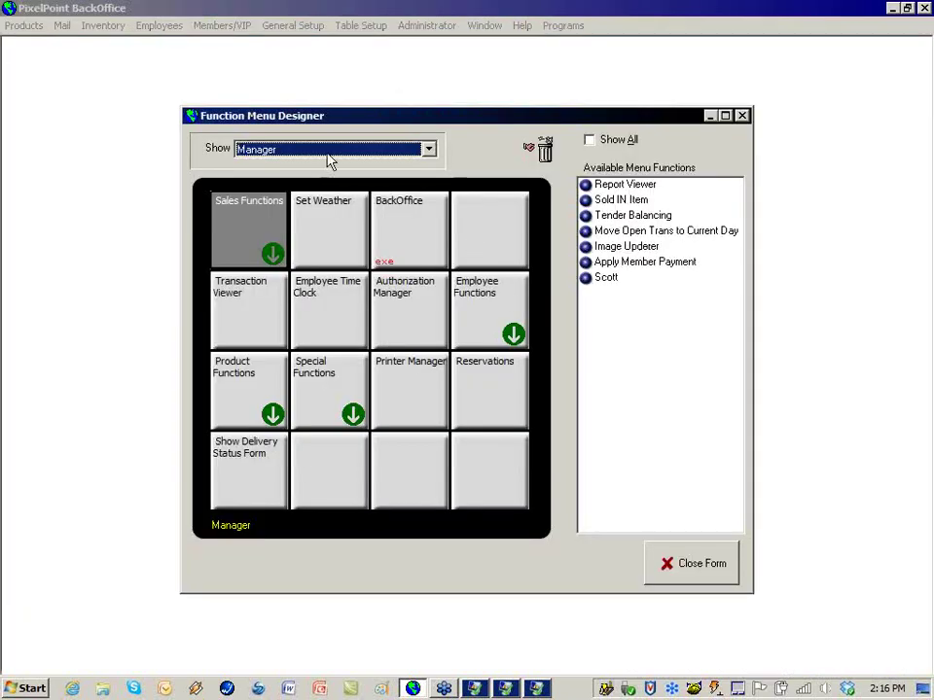
{"action": "left_click", "coordinate": [319, 477]}
{"action": "right_click", "coordinate": [319, 478]}
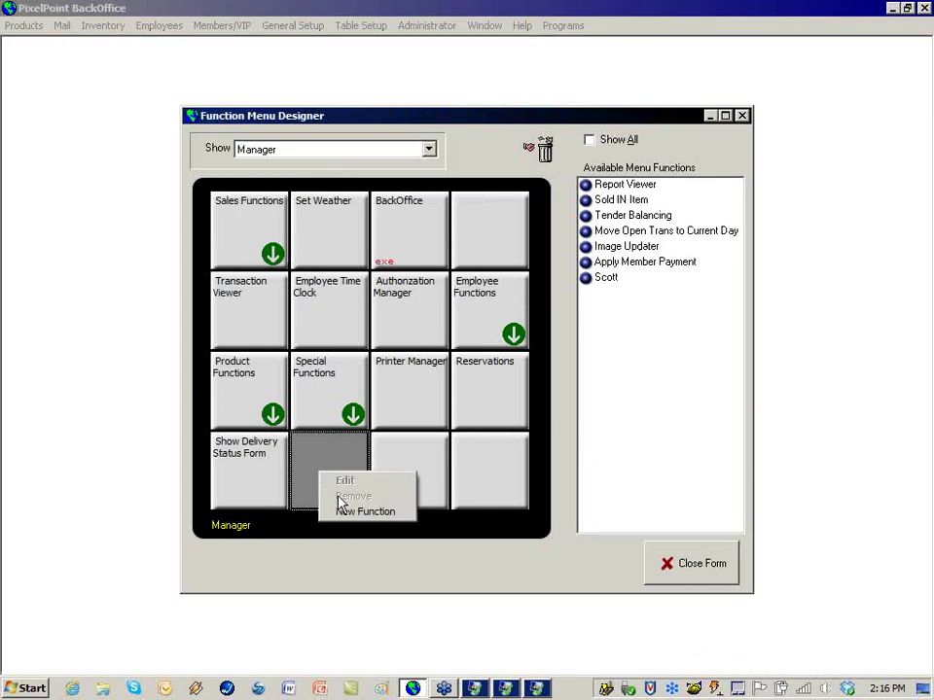
{"action": "left_click", "coordinate": [346, 513]}
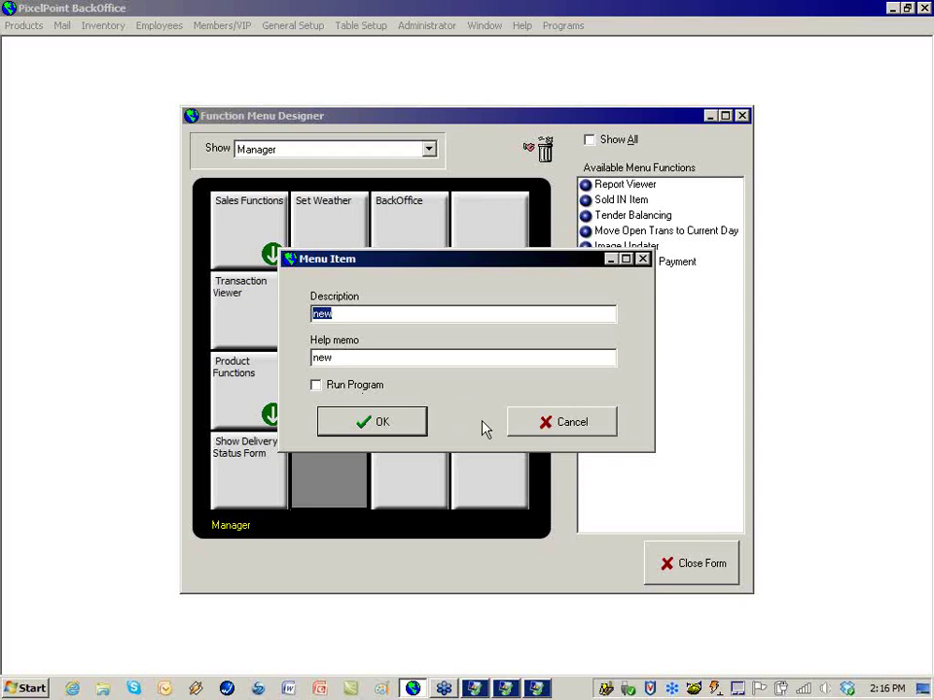
{"action": "left_click", "coordinate": [523, 426]}
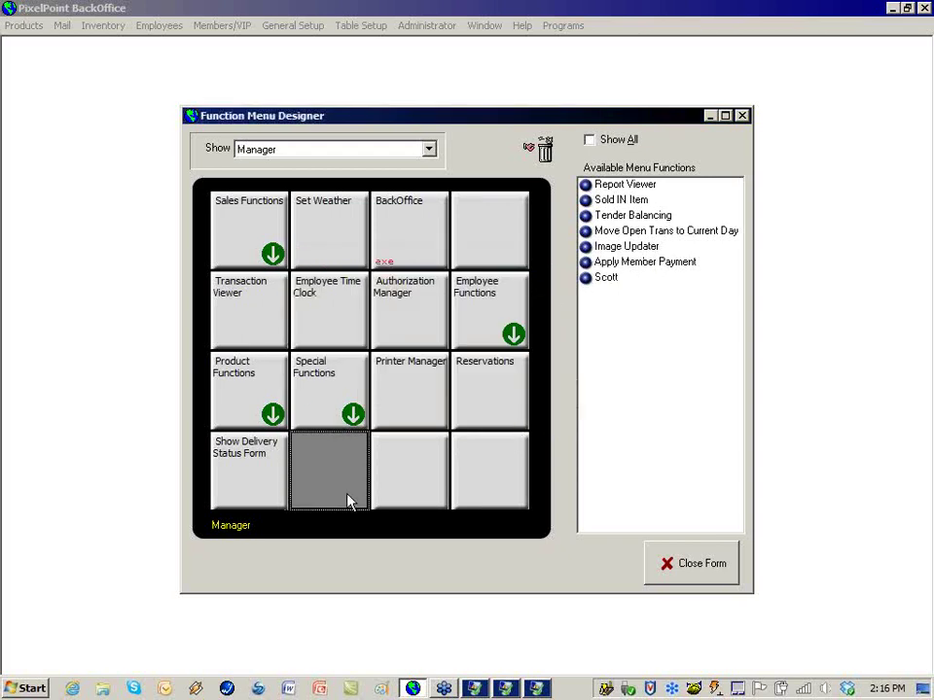
{"action": "left_click", "coordinate": [695, 567]}
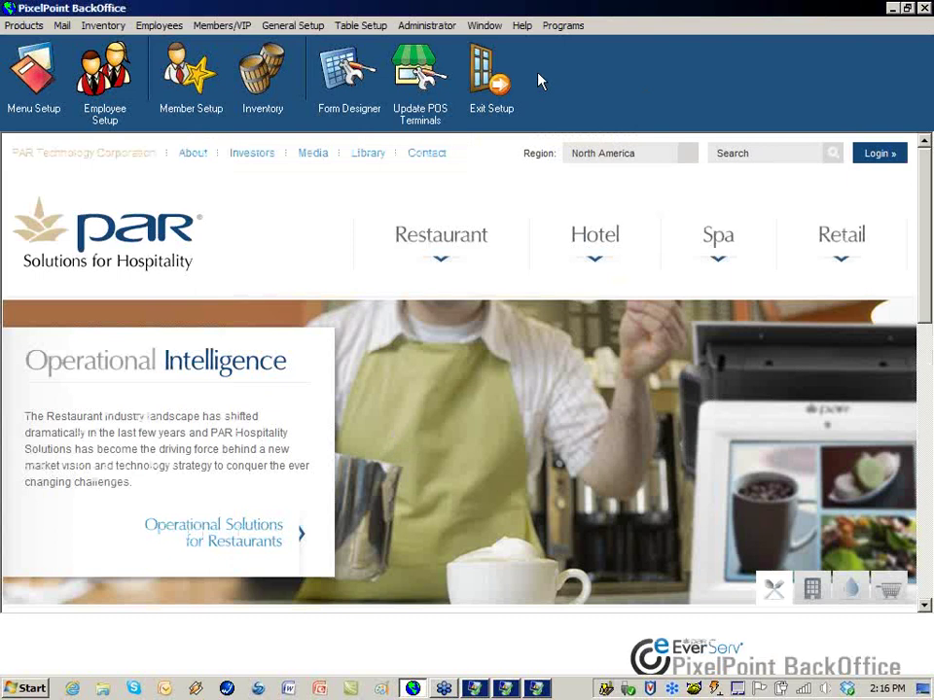
- Exit BackOffice and decline sending more information about the DataMinerClient.exe problem
{"action": "left_click", "coordinate": [494, 76]}
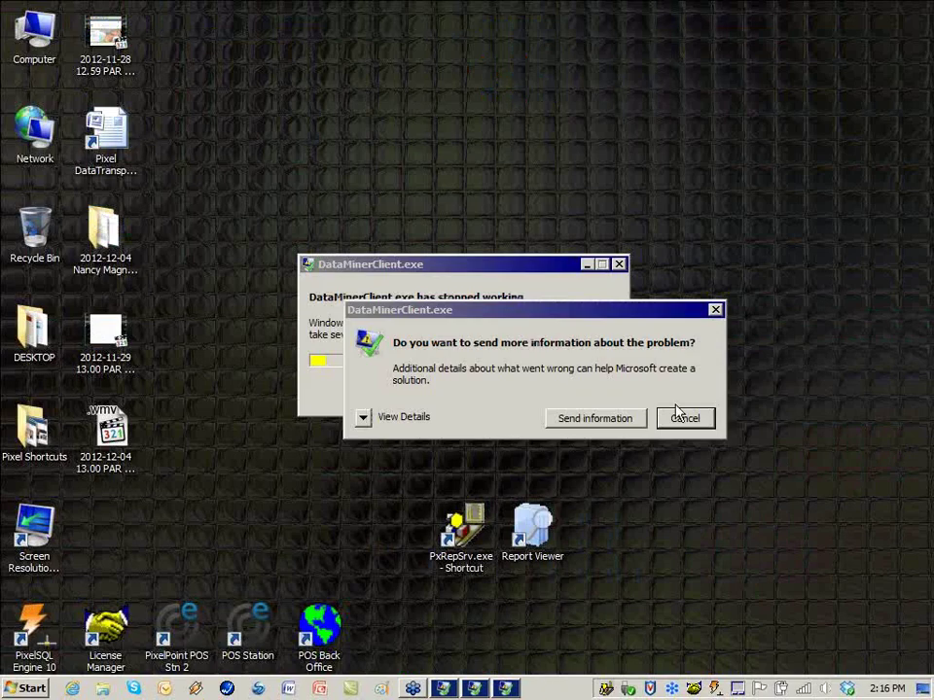
{"action": "left_click", "coordinate": [687, 420]}
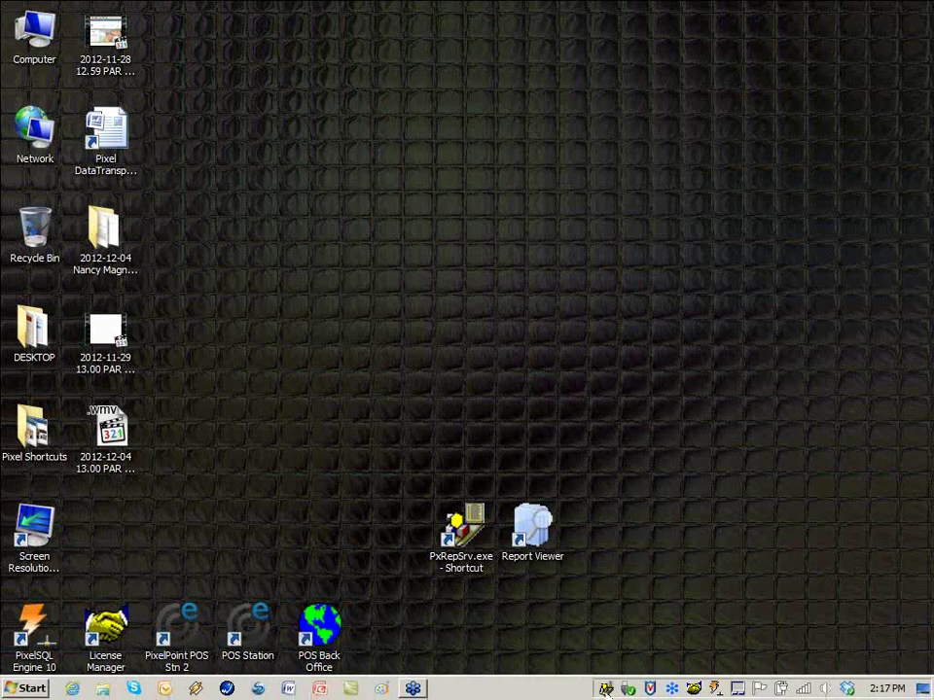
- Unload the PixelDS.exe application running in the background
{"action": "right_click", "coordinate": [605, 691]}
{"action": "left_click", "coordinate": [630, 678]}
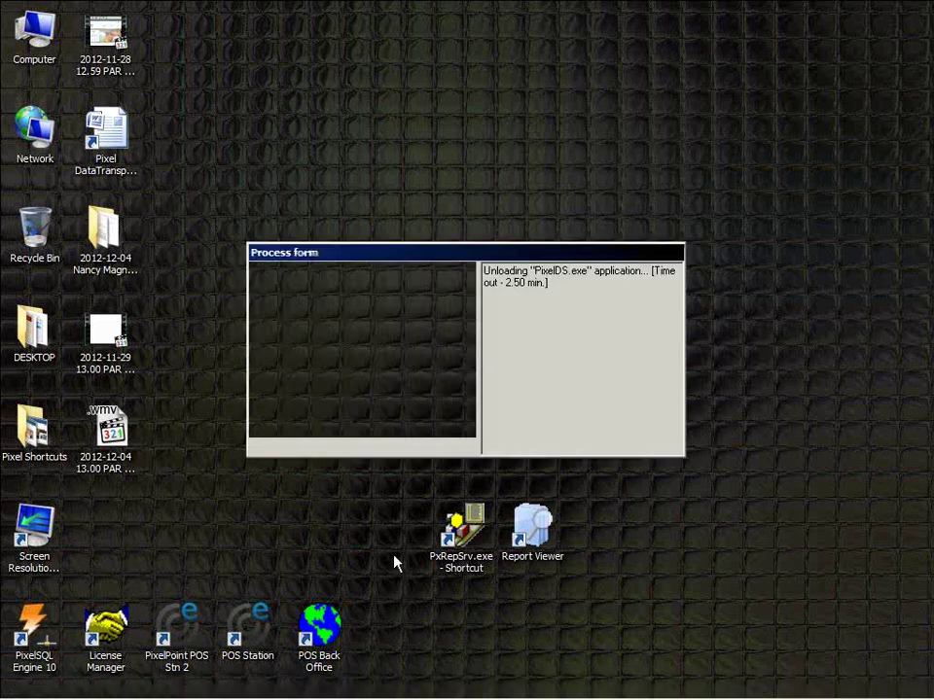
{"action": "left_click", "coordinate": [354, 312]}
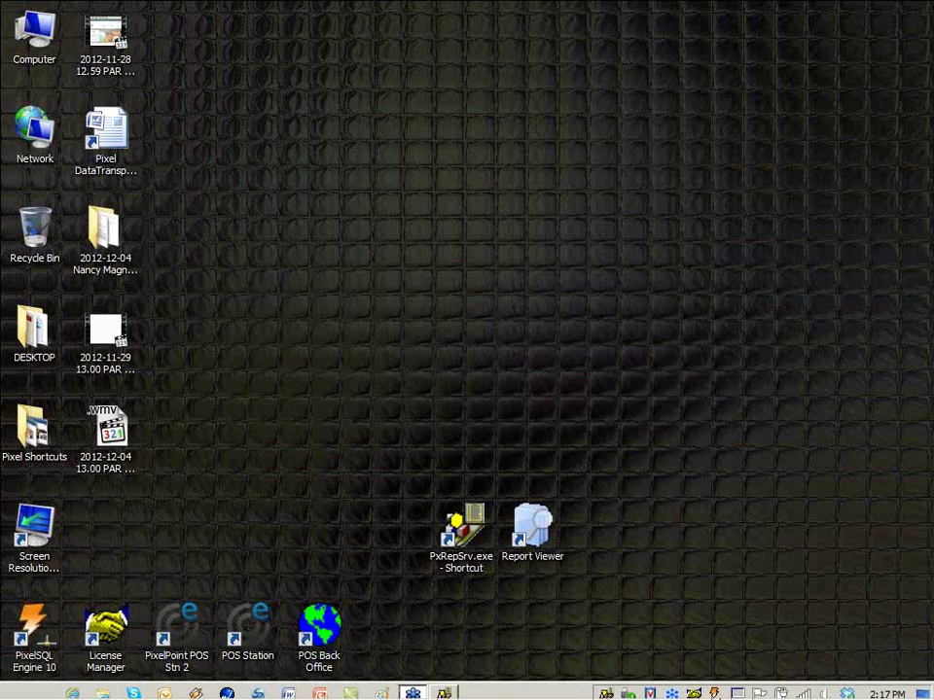
- Check the target path in the Report Viewer desktop shortcut's properties and close them without changes
{"action": "left_click", "coordinate": [536, 537]}
{"action": "right_click", "coordinate": [536, 537]}
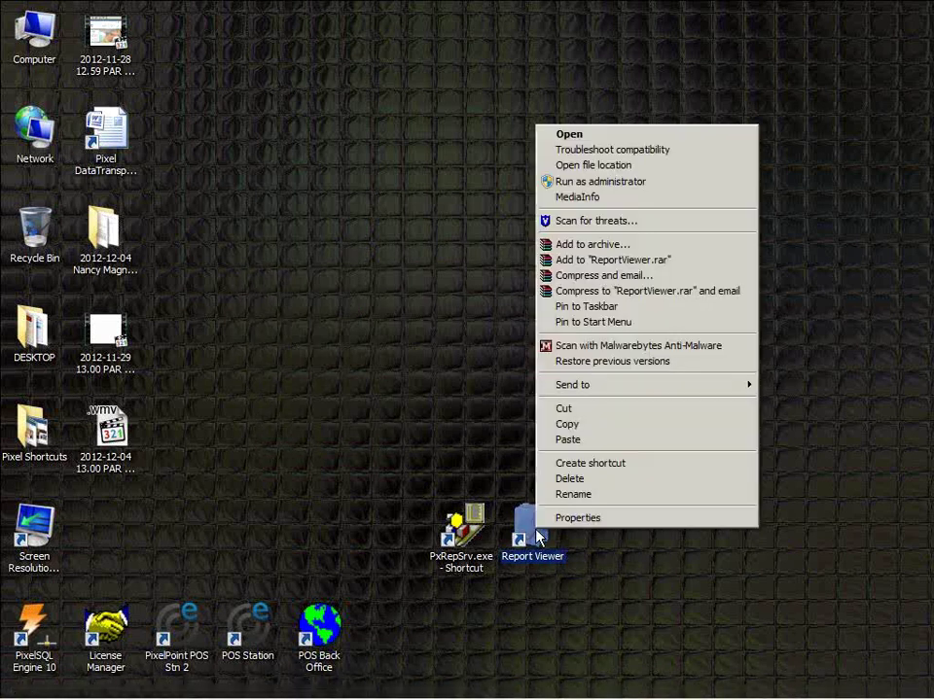
{"action": "left_click", "coordinate": [565, 518]}
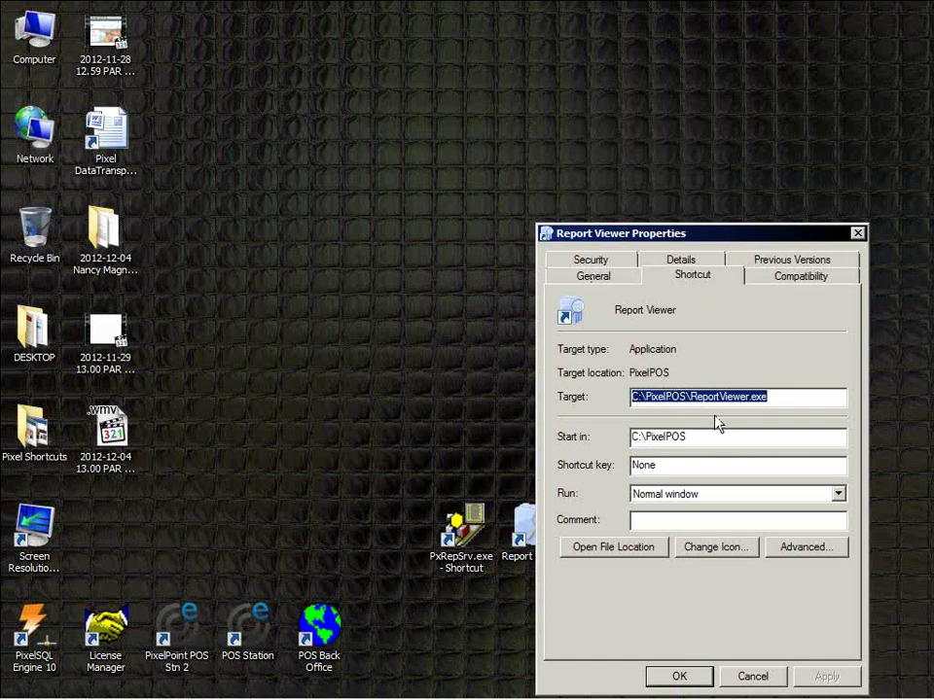
{"action": "left_click", "coordinate": [752, 678]}
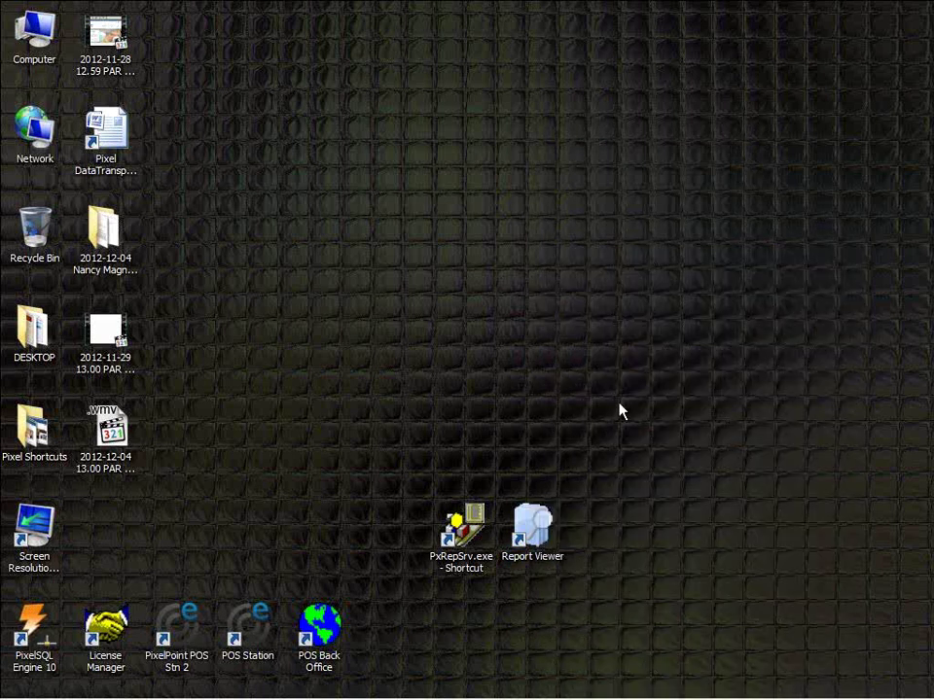
- Launch Report Viewer and log in manually by entering the employee code, clearing any wrong entry first
{"action": "double_click", "coordinate": [538, 535]}
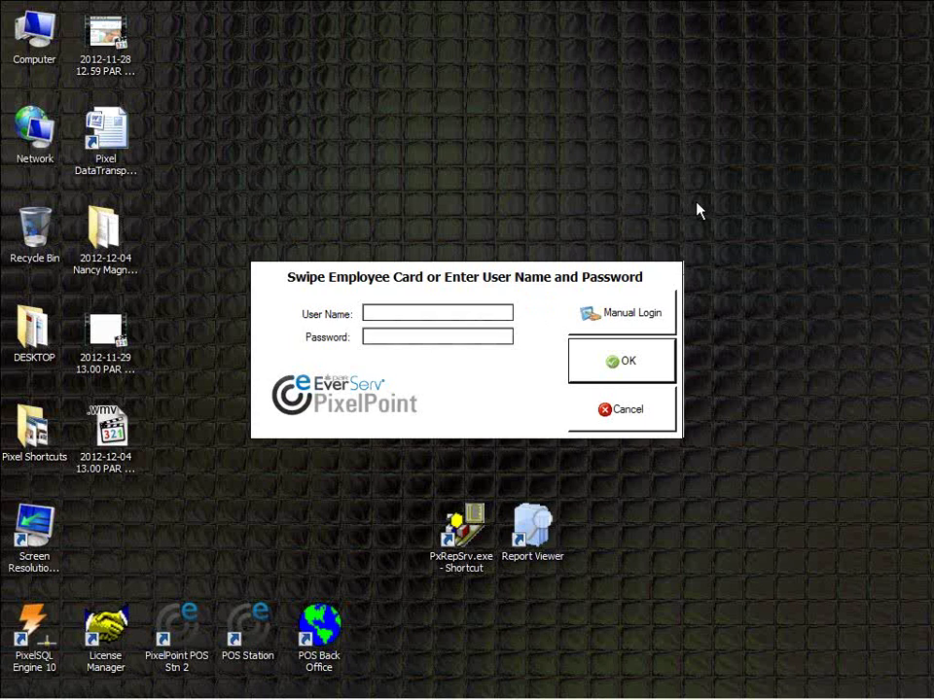
{"action": "left_click", "coordinate": [582, 317]}
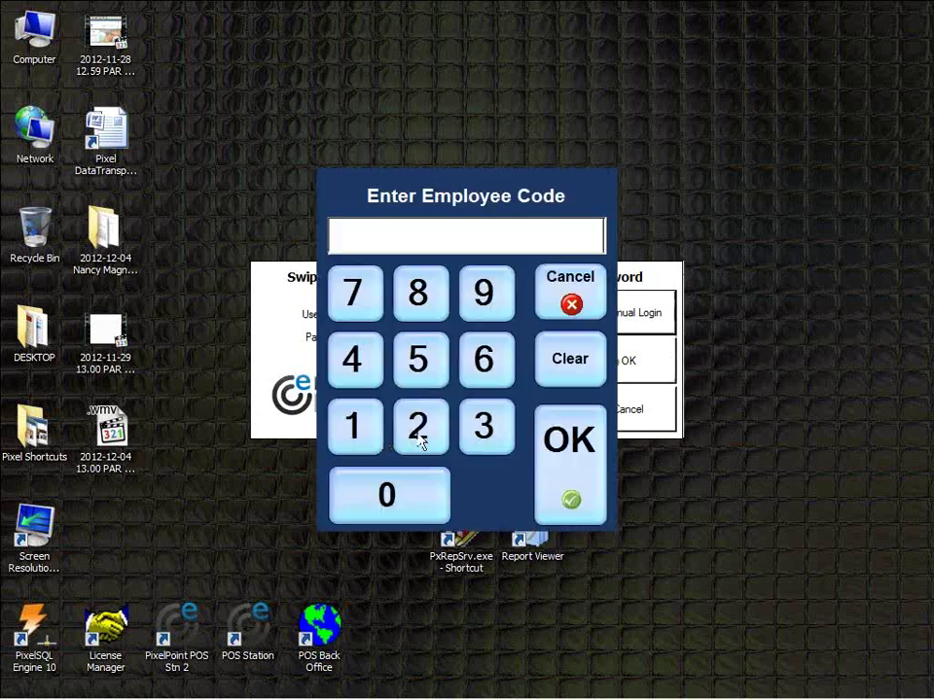
{"action": "left_click", "coordinate": [356, 439]}
{"action": "left_click", "coordinate": [361, 490]}
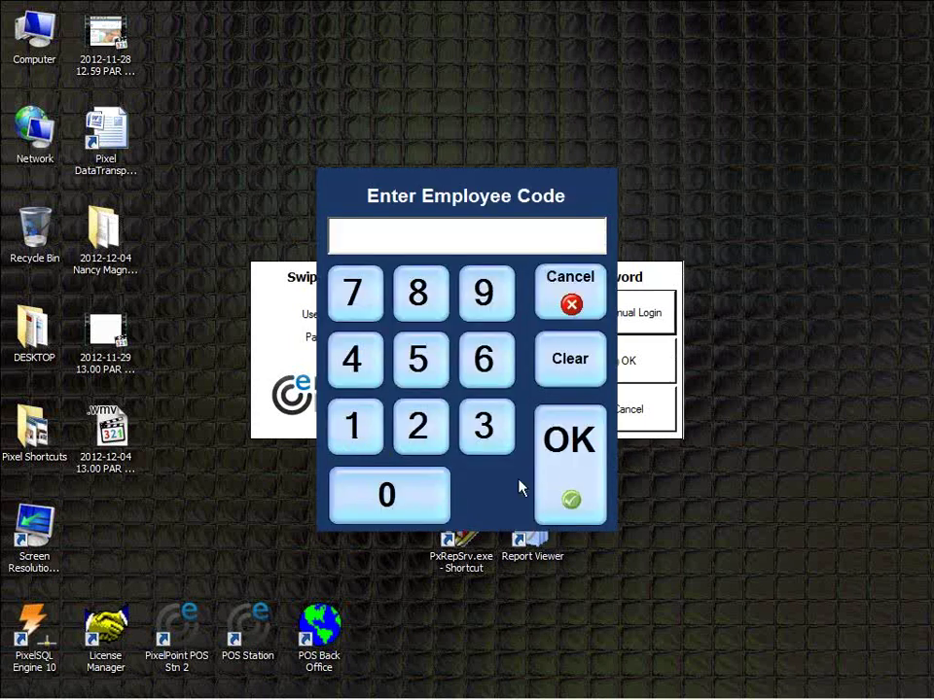
{"action": "left_click", "coordinate": [571, 481]}
{"action": "left_click", "coordinate": [500, 410]}
{"action": "left_click", "coordinate": [584, 360]}
{"action": "left_click", "coordinate": [347, 425]}
{"action": "left_click", "coordinate": [380, 494]}
{"action": "left_click", "coordinate": [381, 496]}
{"action": "left_click", "coordinate": [566, 479]}
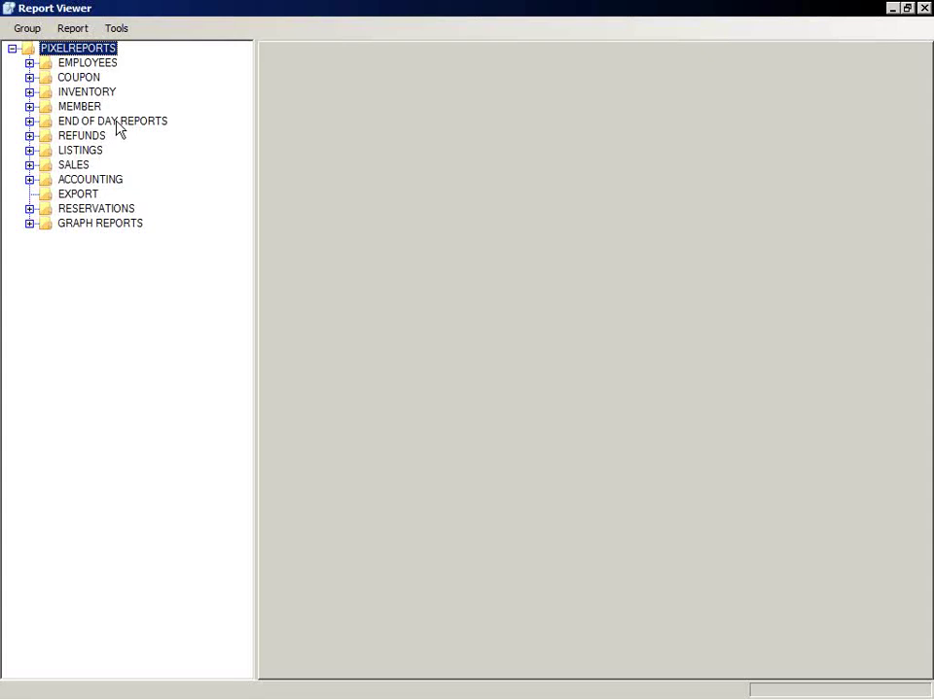
- Look through the EMPLOYEES, COUPON and SALES report groups, leaving only SALES expanded under PIXELREPORTS
{"action": "left_click", "coordinate": [29, 63]}
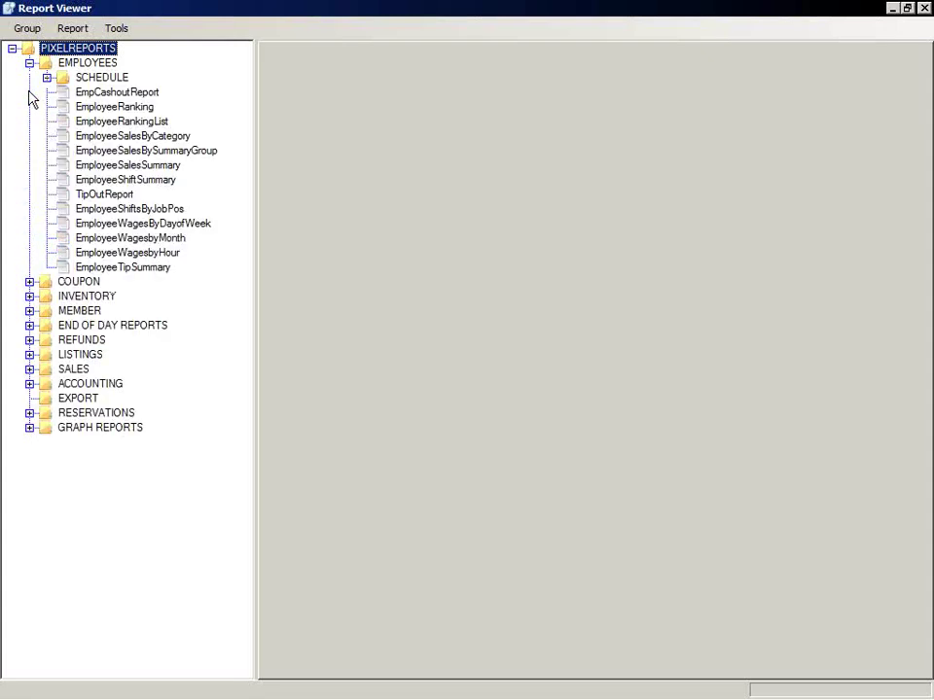
{"action": "left_click", "coordinate": [30, 282]}
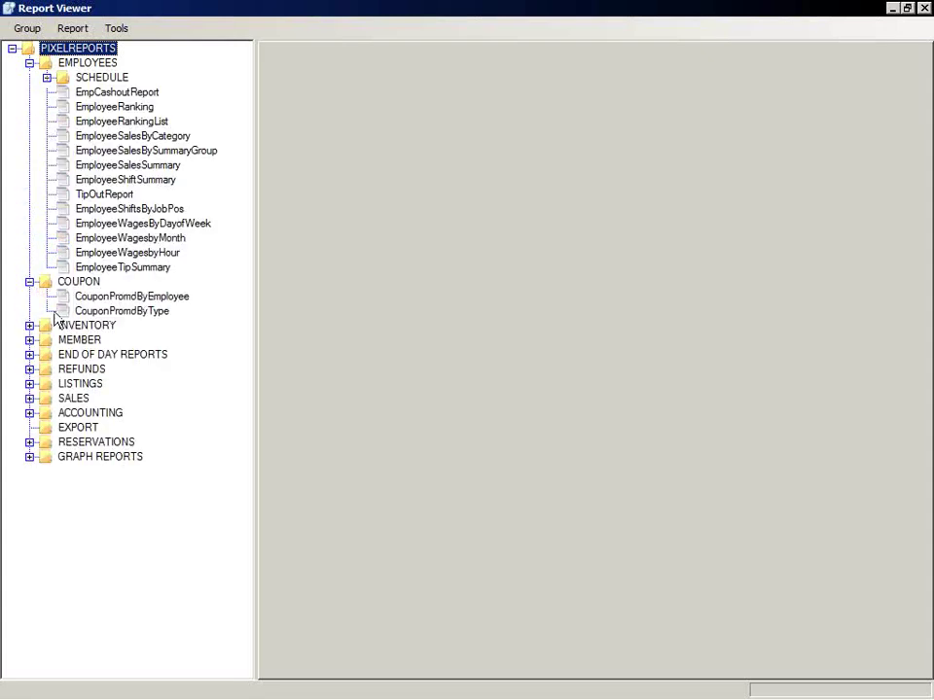
{"action": "left_click", "coordinate": [49, 399]}
{"action": "left_click", "coordinate": [29, 400]}
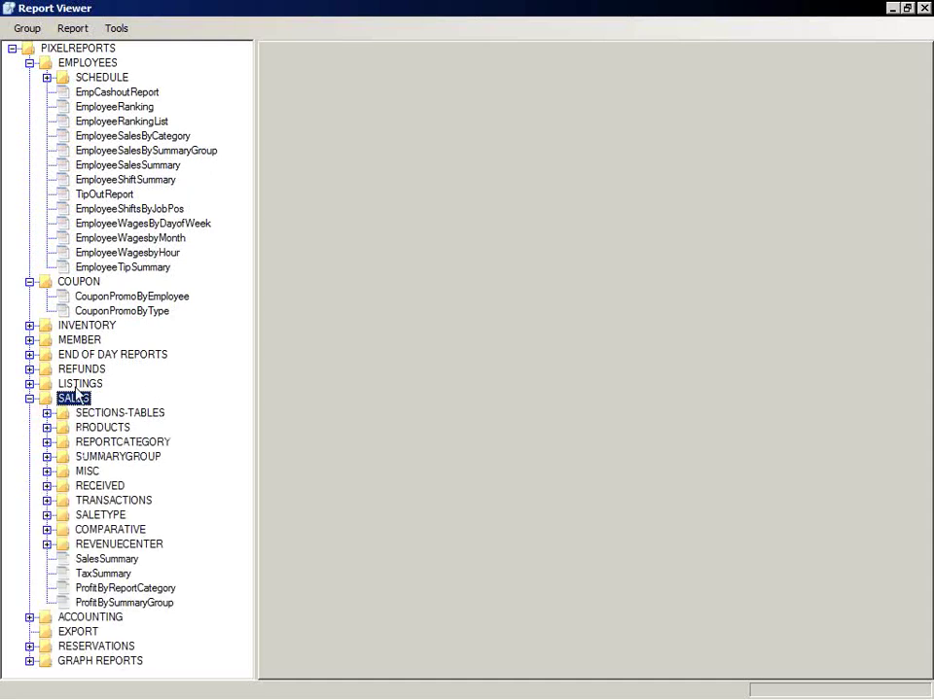
{"action": "key", "text": "Home"}
{"action": "left_click", "coordinate": [29, 62]}
{"action": "left_click", "coordinate": [29, 77]}
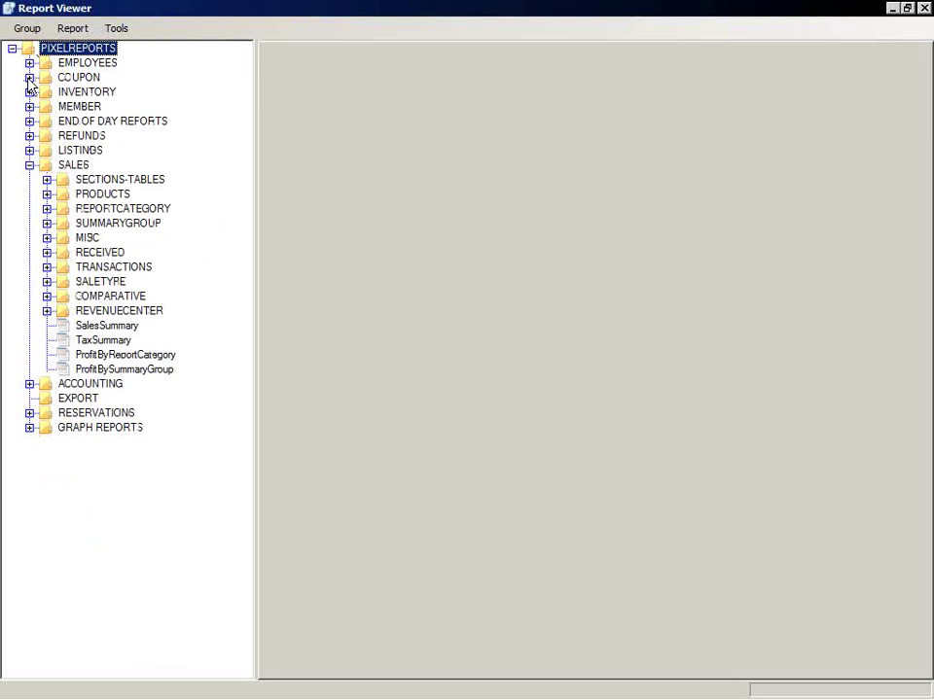
- Expand the SUMMARYGROUP and REPORTCATEGORY groups under SALES to list their reports
{"action": "left_click", "coordinate": [71, 167]}
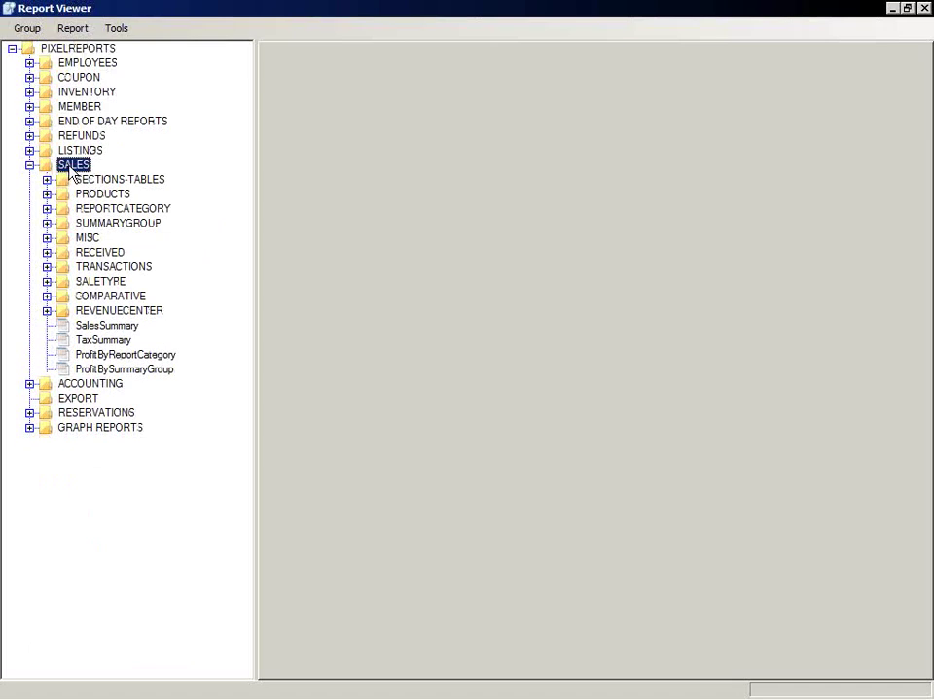
{"action": "left_click", "coordinate": [78, 179]}
{"action": "left_click", "coordinate": [83, 193]}
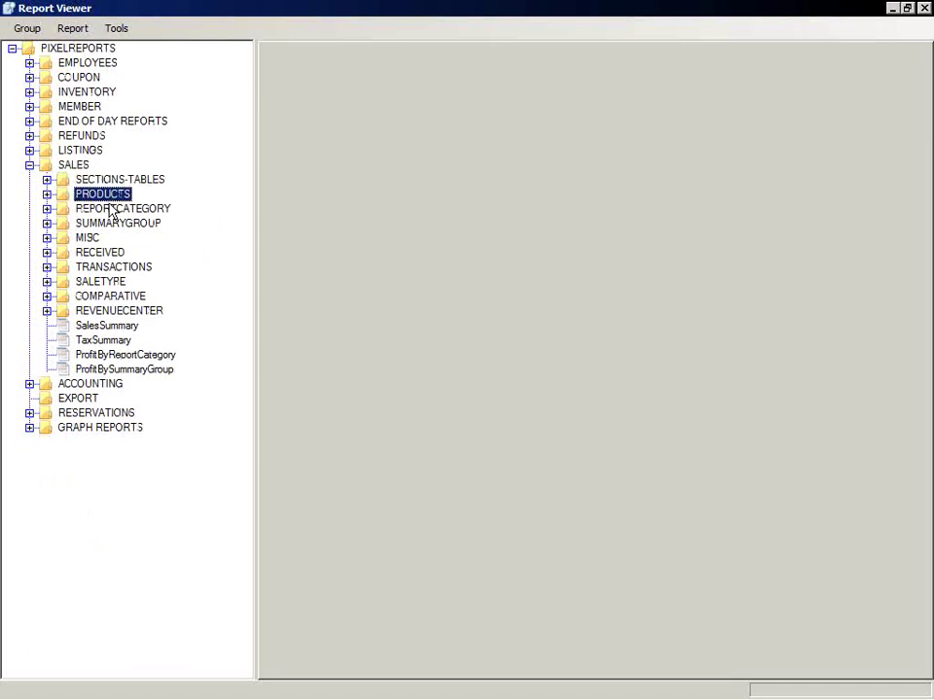
{"action": "left_click", "coordinate": [110, 223]}
{"action": "left_click", "coordinate": [47, 223]}
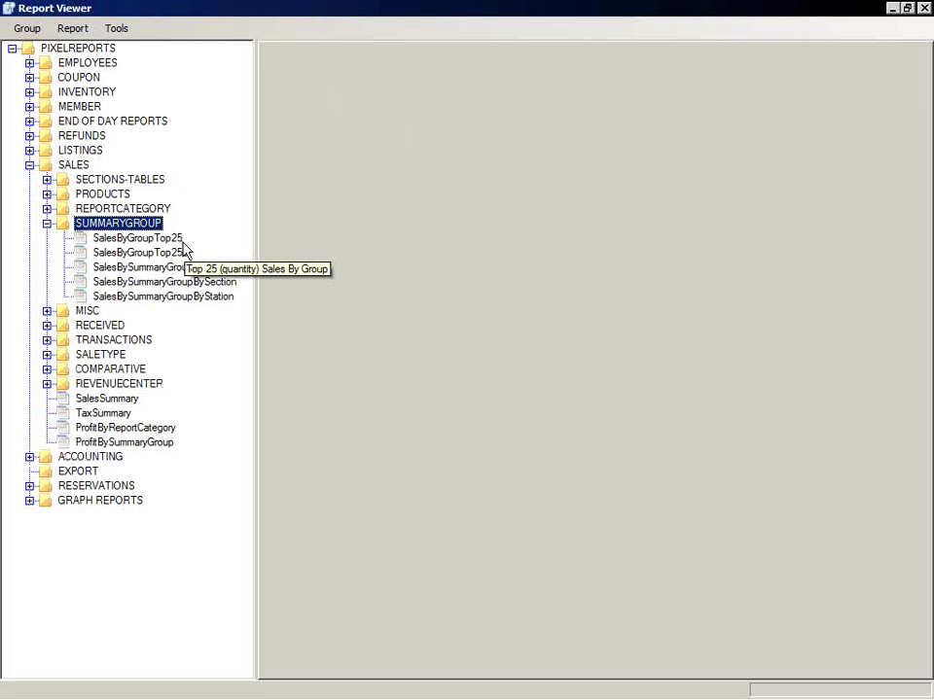
{"action": "left_click", "coordinate": [47, 209]}
- Run the SalesByCategory report for November 1, 2012 to December 4, 2012
{"action": "left_click", "coordinate": [130, 224]}
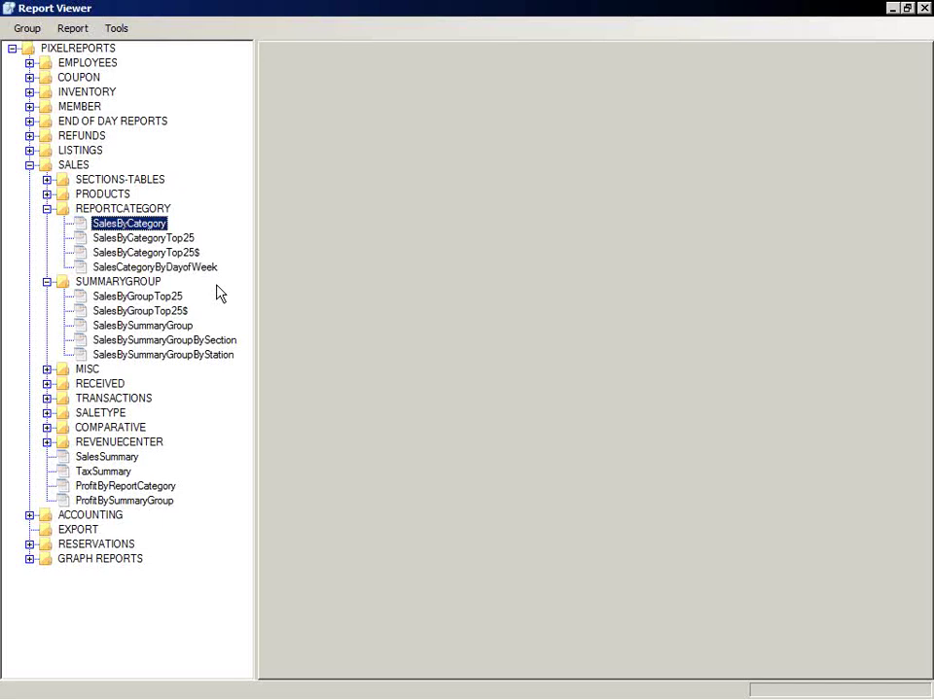
{"action": "double_click", "coordinate": [126, 225]}
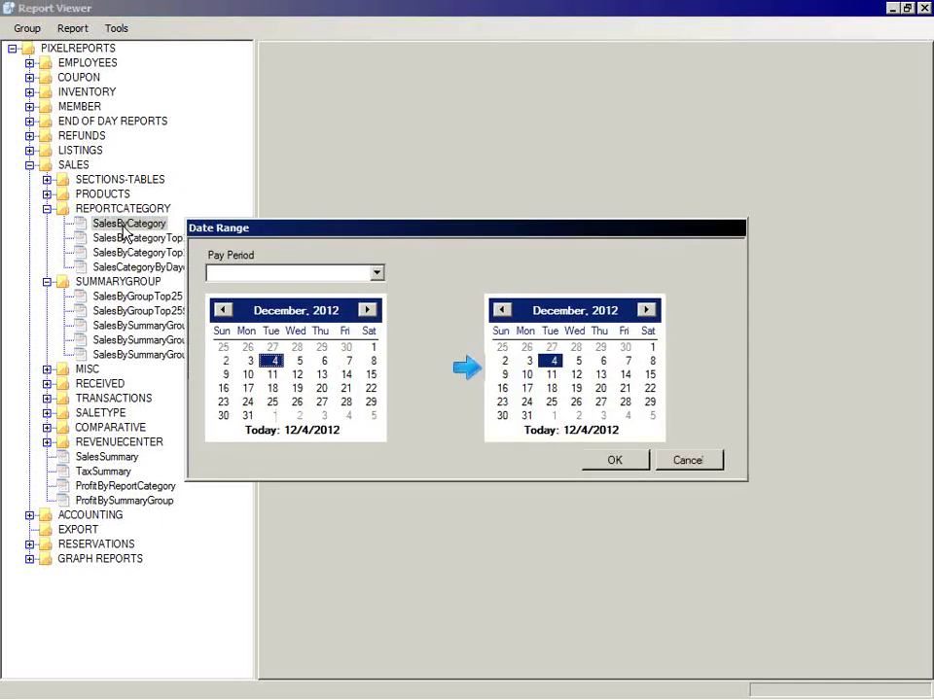
{"action": "left_click_drag", "start_coordinate": [541, 238], "coordinate": [580, 160]}
{"action": "left_click", "coordinate": [417, 198]}
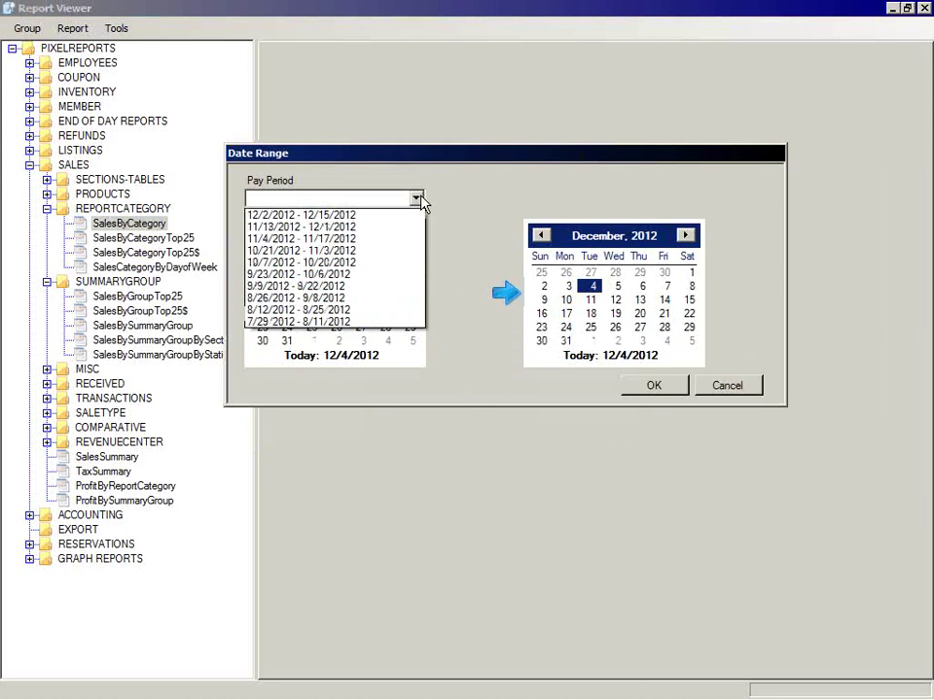
{"action": "left_click", "coordinate": [422, 200]}
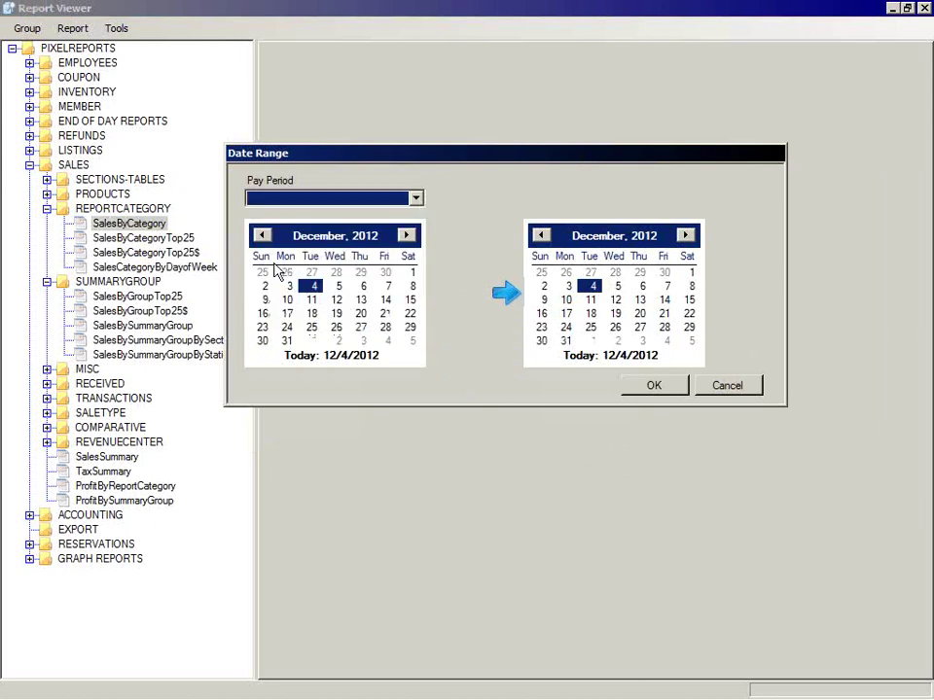
{"action": "left_click", "coordinate": [260, 235]}
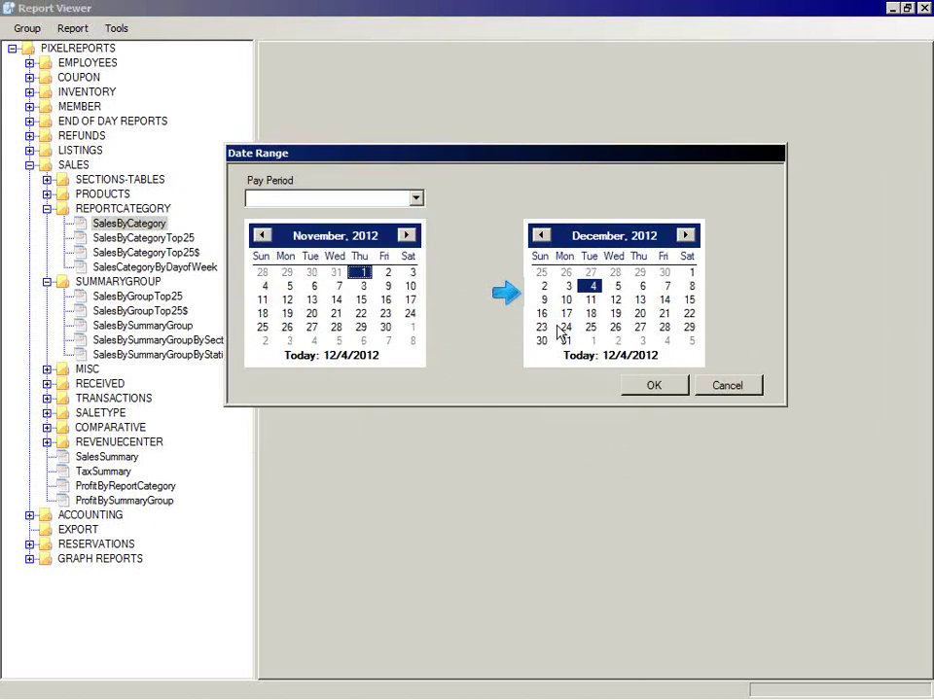
{"action": "left_click", "coordinate": [652, 389]}
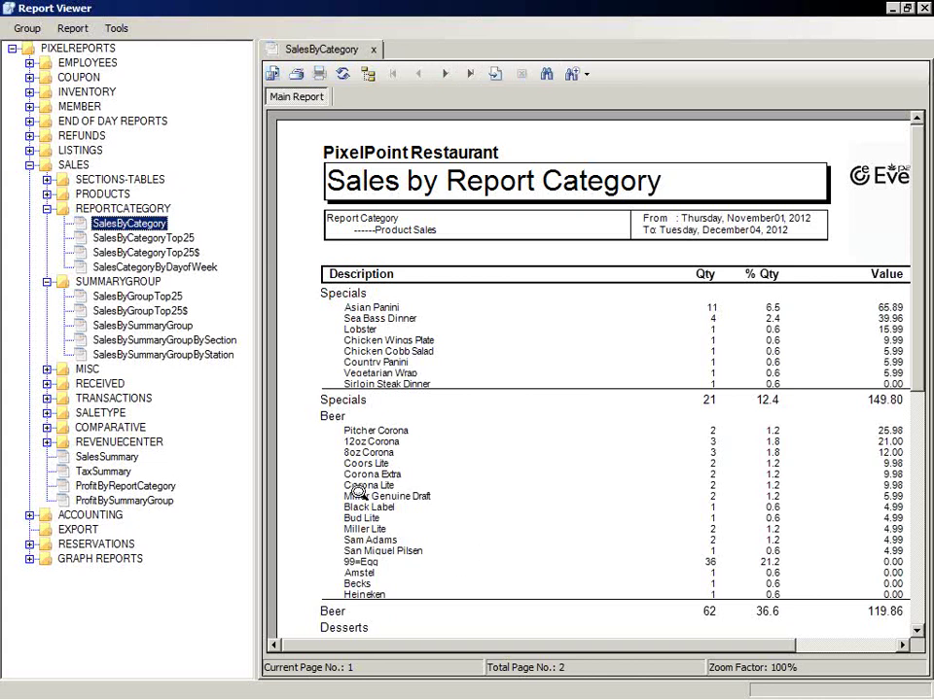
- Create a report group named Managers under REPORTCATEGORY, with Managers as the security level to edit or delete it
{"action": "left_click", "coordinate": [21, 29]}
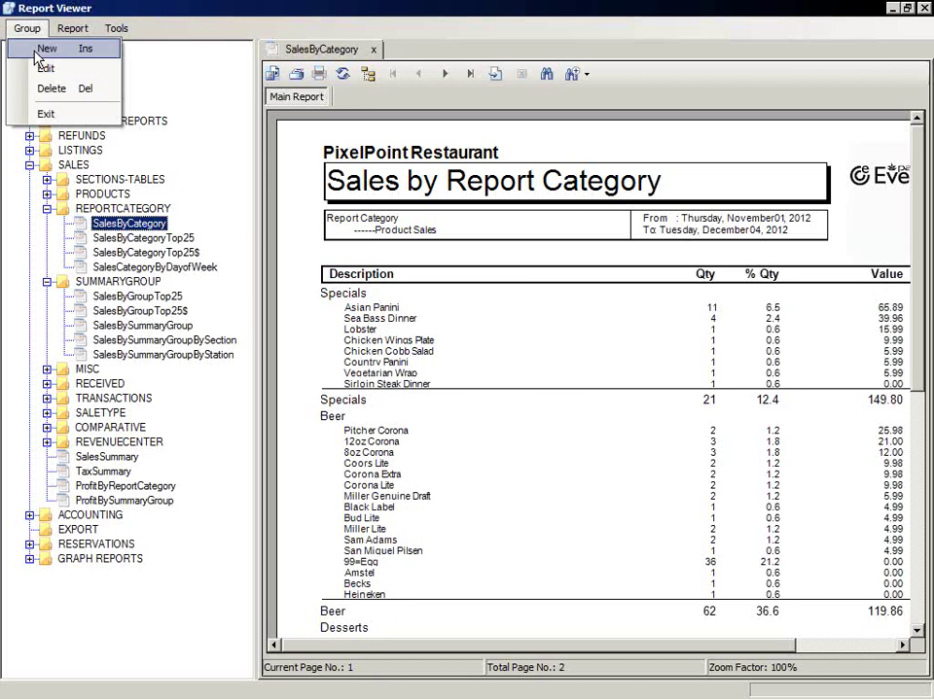
{"action": "left_click", "coordinate": [25, 68]}
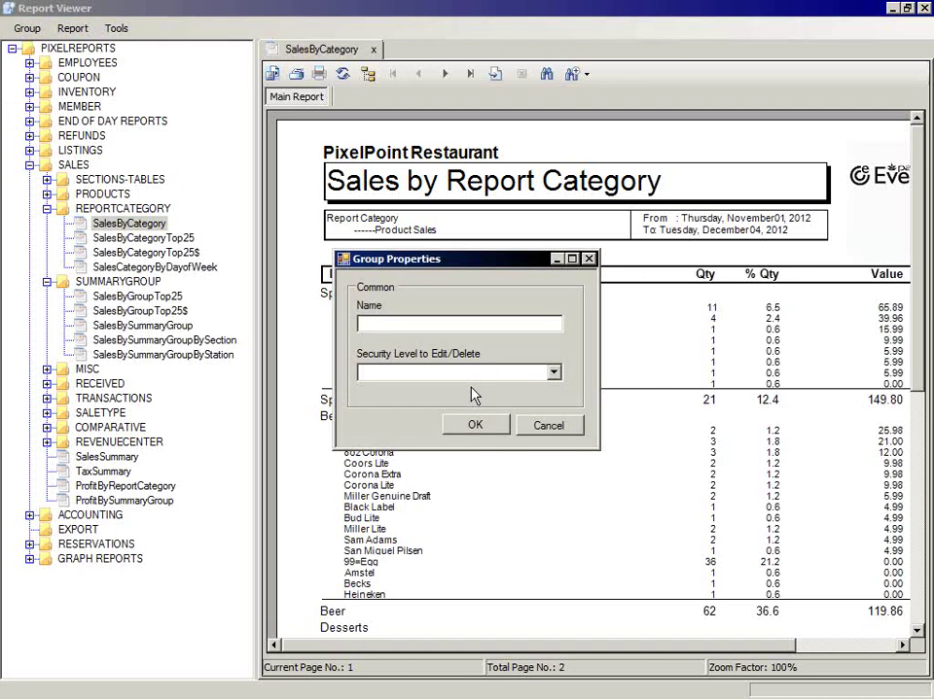
{"action": "type", "text": "Managers"}
{"action": "key", "text": "Tab"}
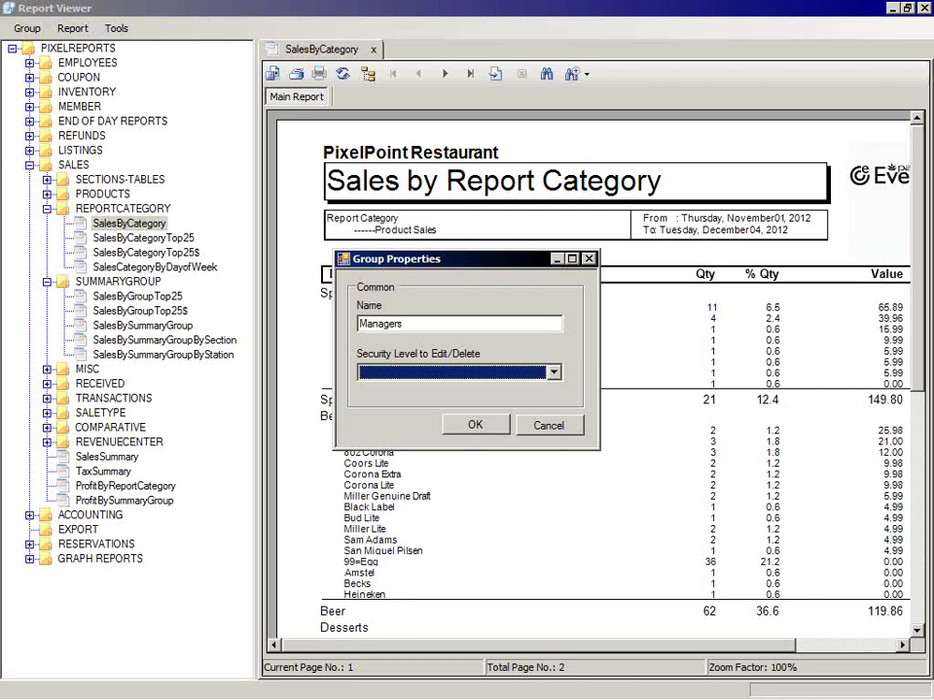
{"action": "left_click", "coordinate": [553, 372]}
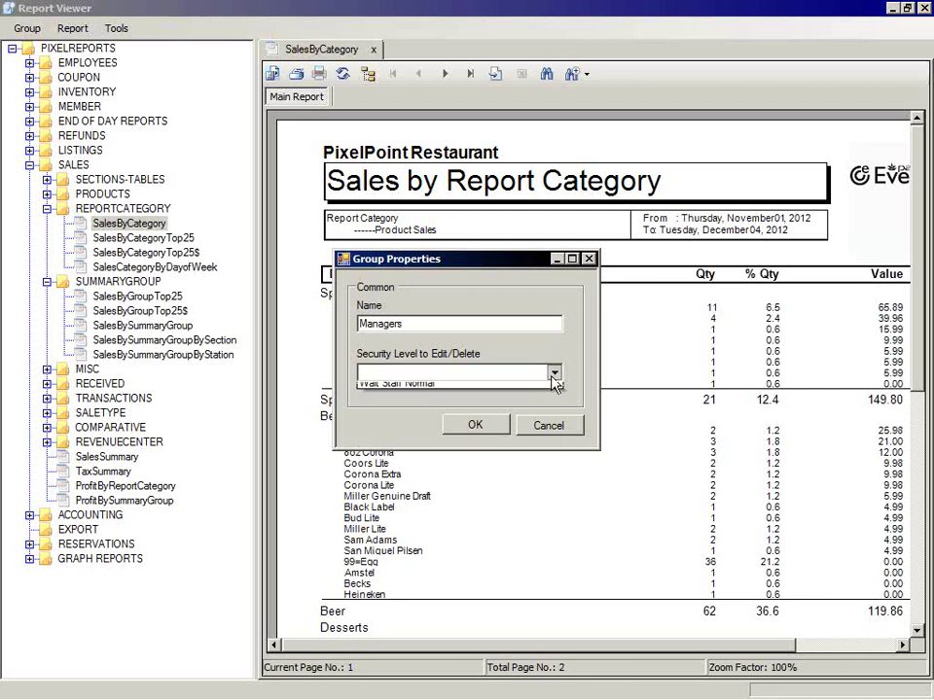
{"action": "left_click", "coordinate": [442, 413]}
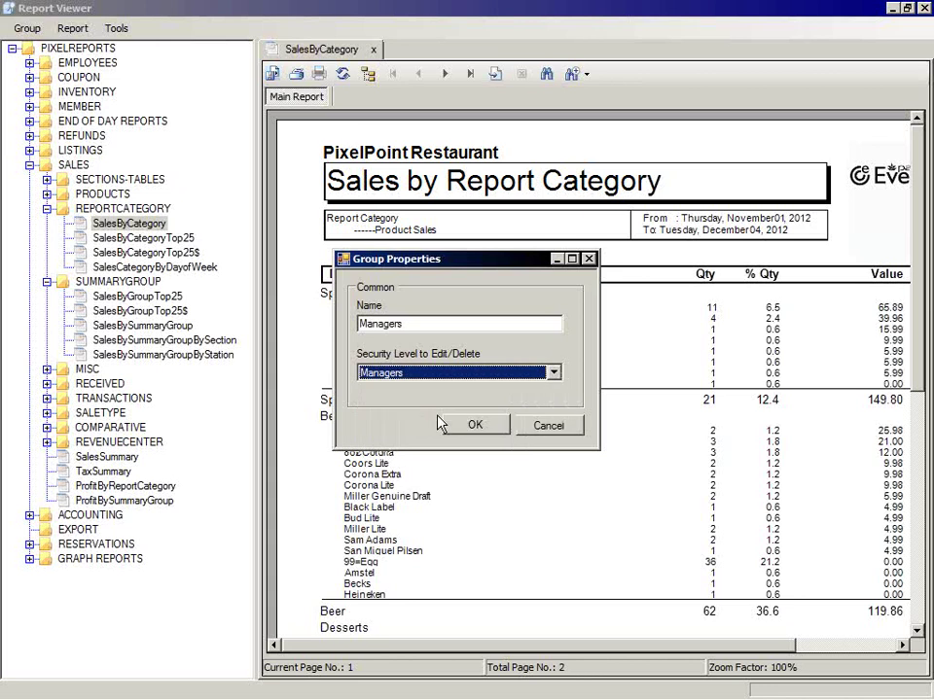
{"action": "left_click", "coordinate": [475, 425]}
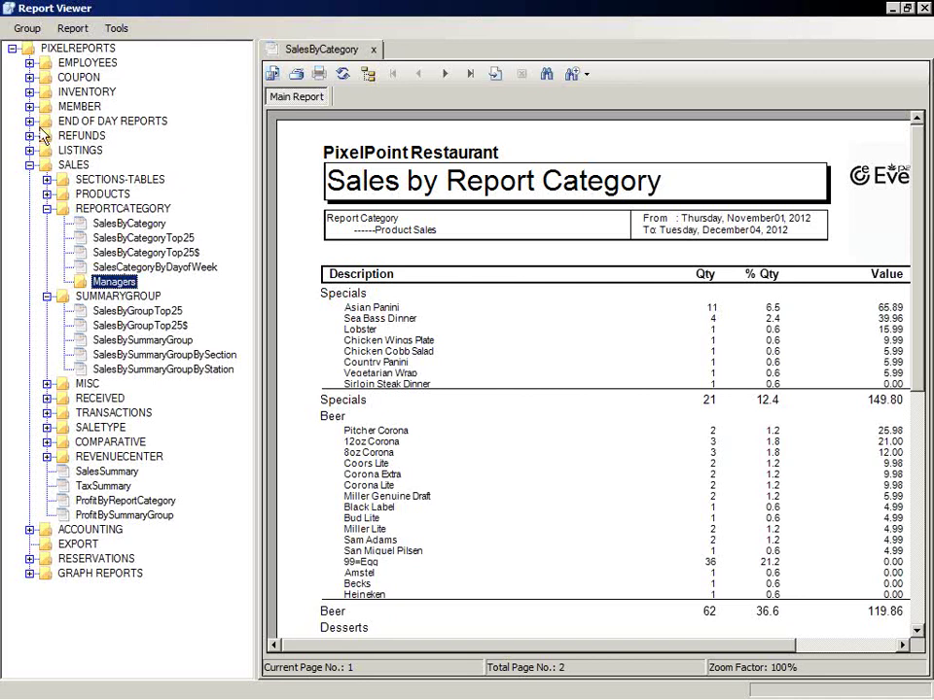
- Try to move the SalesCategoryByDayofWeek report into the Managers group, and dismiss the message
{"action": "left_click", "coordinate": [41, 49]}
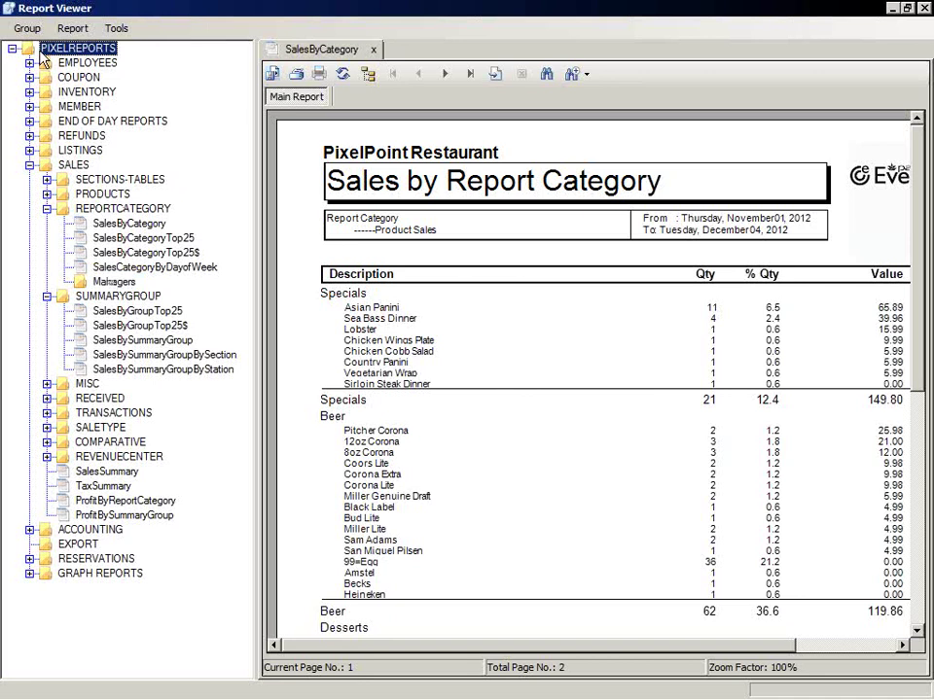
{"action": "left_click", "coordinate": [101, 284]}
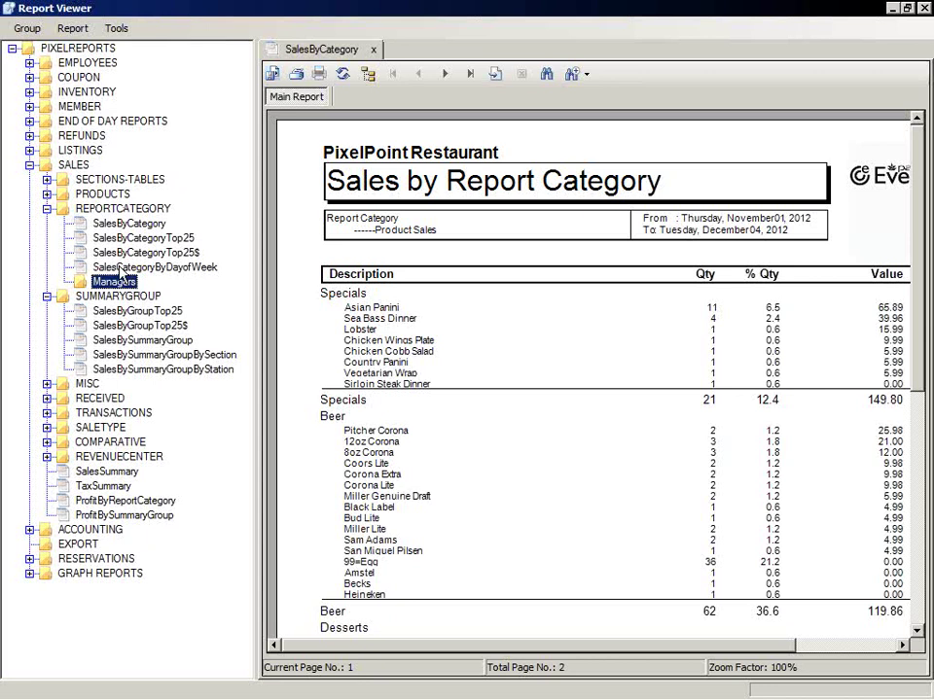
{"action": "left_click_drag", "start_coordinate": [118, 267], "coordinate": [122, 280]}
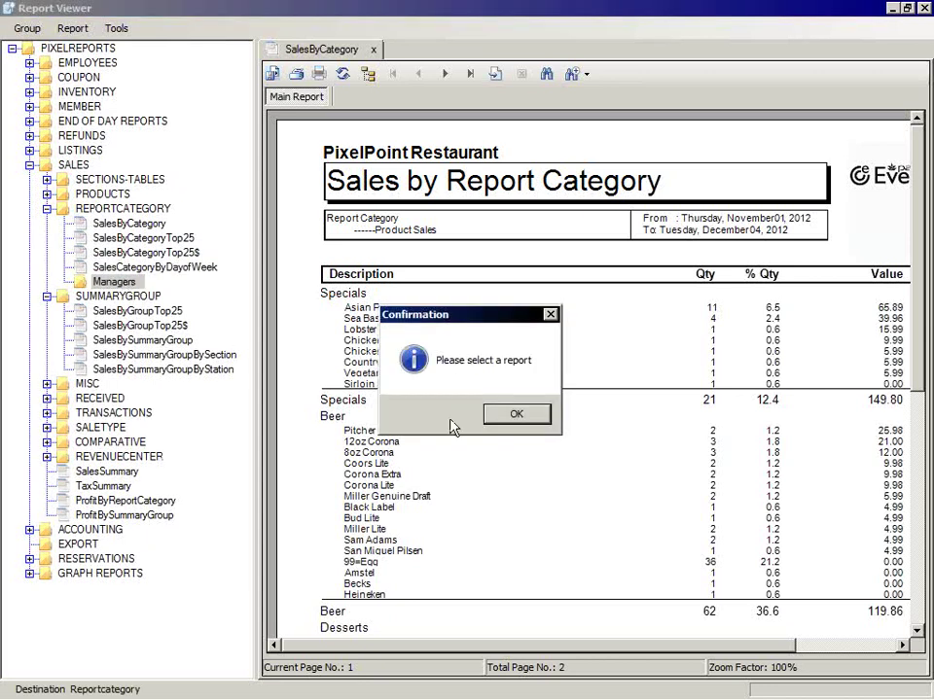
{"action": "left_click", "coordinate": [491, 416]}
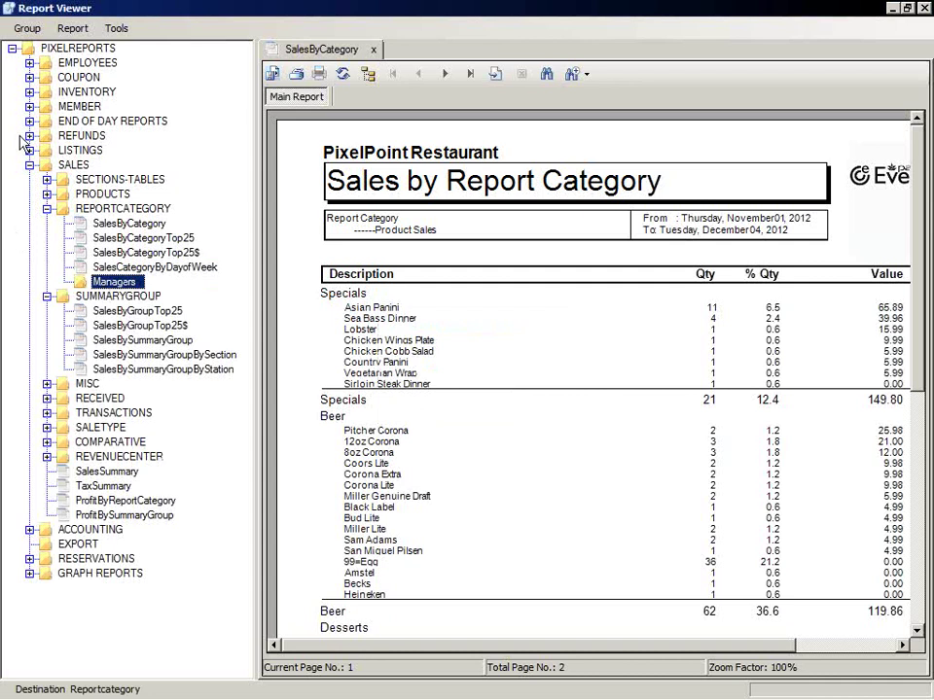
- Expand the LISTINGS group under PIXELREPORTS to list its reports
{"action": "left_click", "coordinate": [27, 29]}
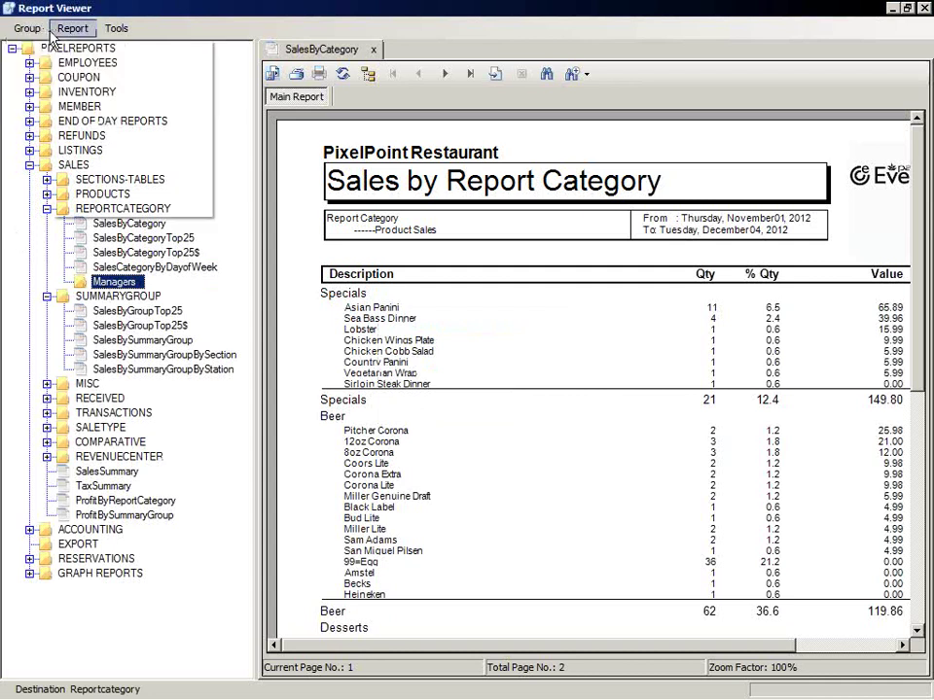
{"action": "left_click", "coordinate": [64, 30]}
{"action": "mouse_move", "coordinate": [22, 30]}
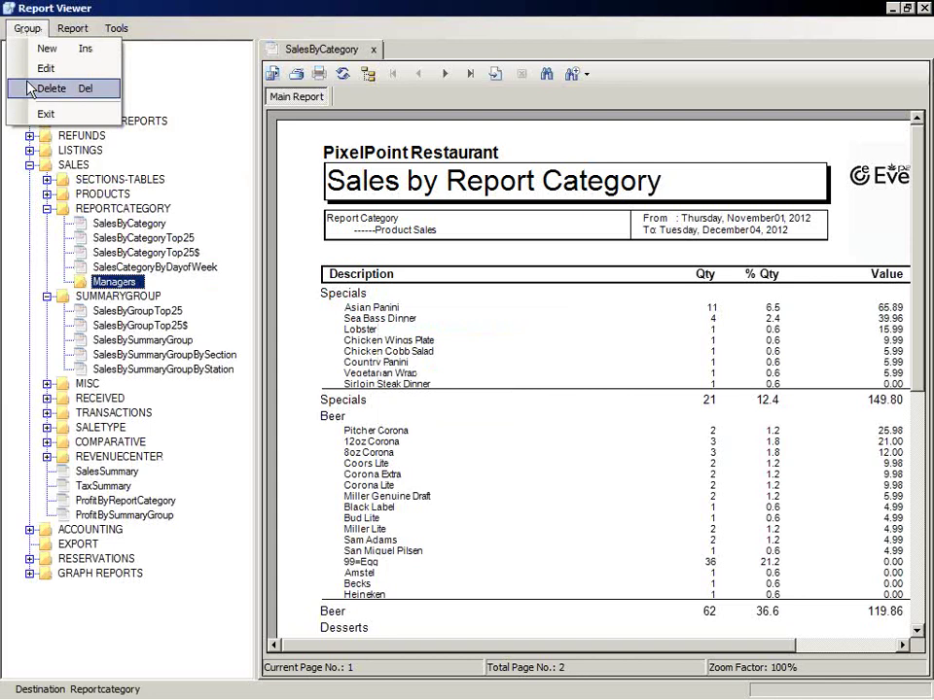
{"action": "left_click", "coordinate": [31, 151]}
{"action": "left_click", "coordinate": [30, 150]}
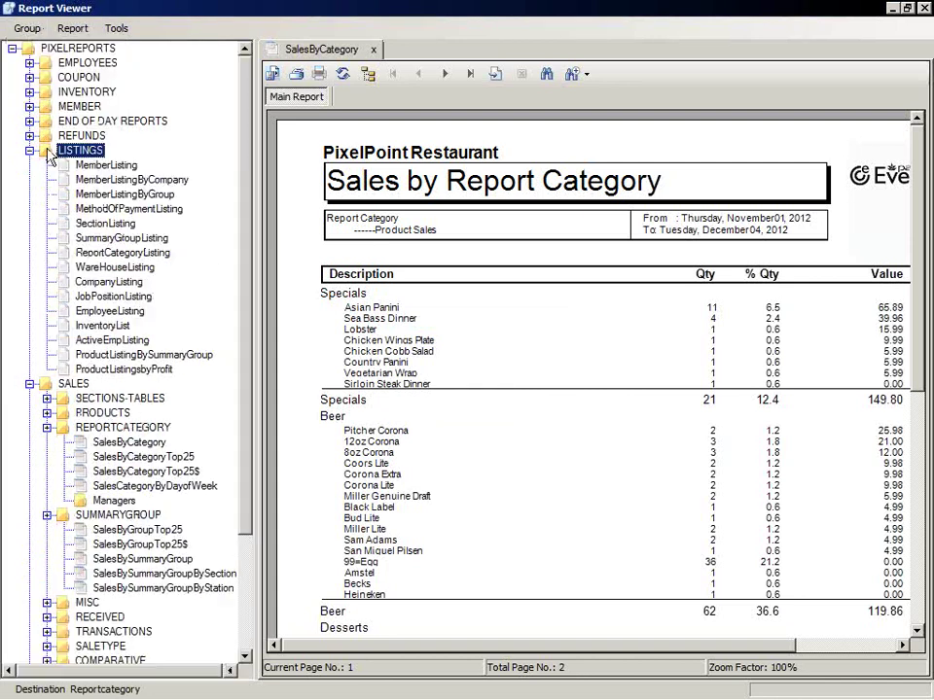
- Open the LISTINGS group's properties, view the security levels for editing or deleting, and cancel without changes
{"action": "left_click", "coordinate": [25, 31]}
{"action": "left_click", "coordinate": [47, 68]}
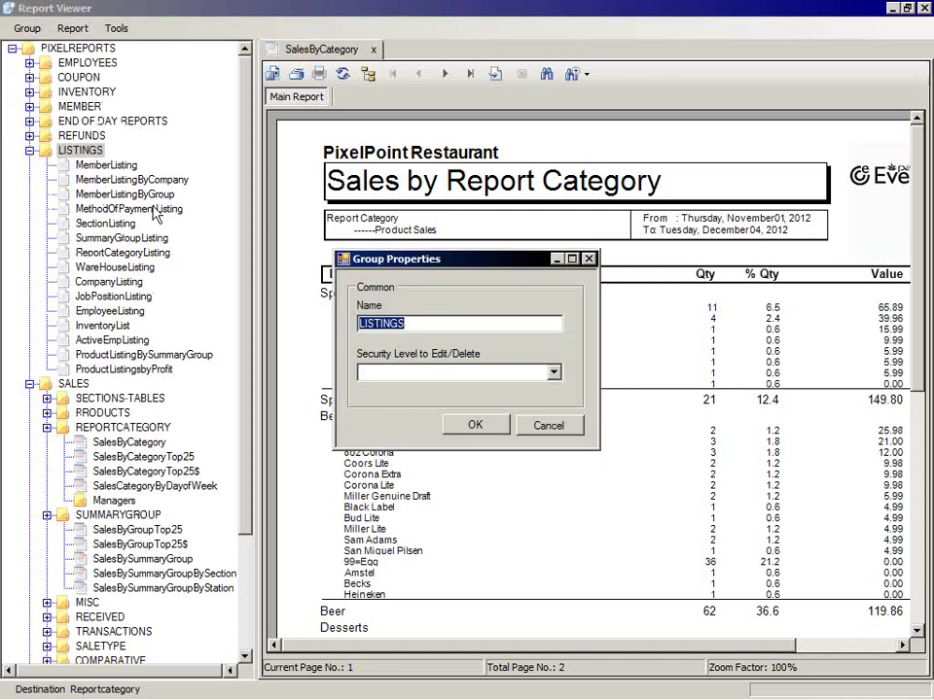
{"action": "left_click", "coordinate": [392, 378]}
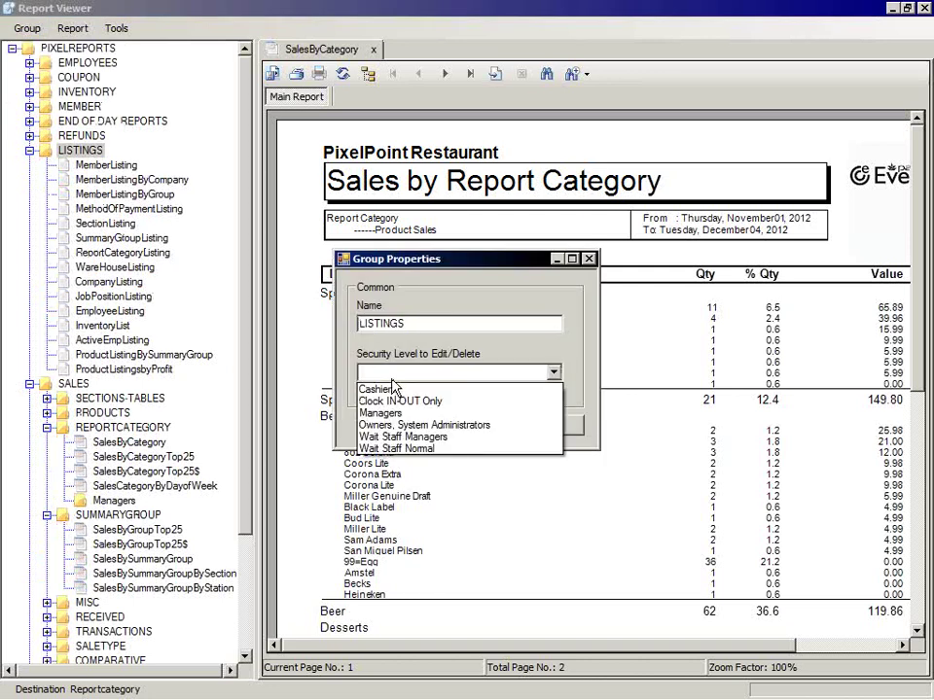
{"action": "left_click", "coordinate": [535, 379]}
{"action": "left_click", "coordinate": [546, 425]}
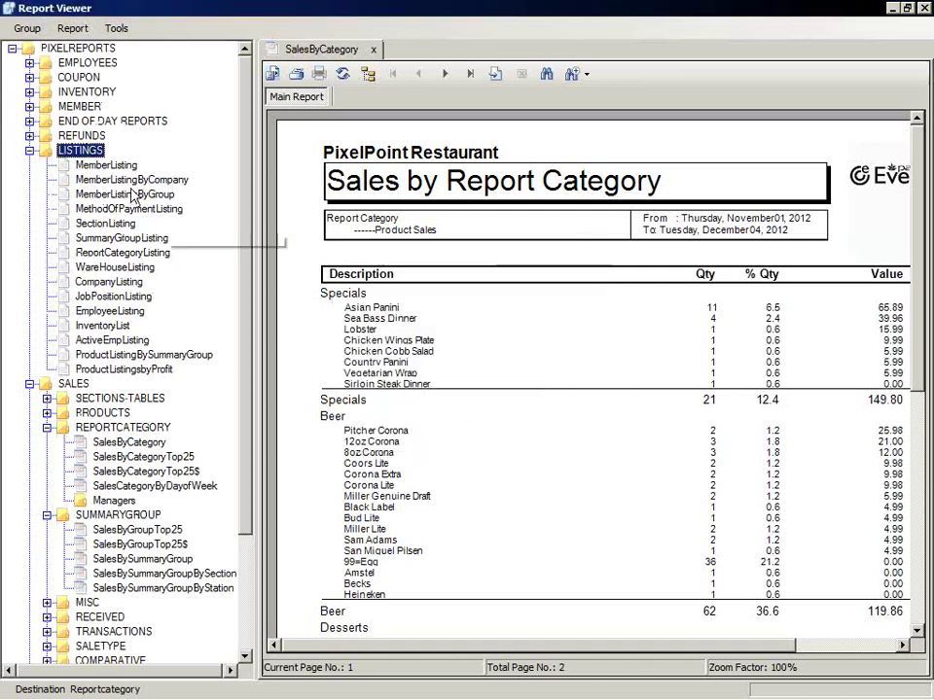
- Open the properties form for a new report, review its run and edit/delete security levels and destinations, and cancel
{"action": "left_click", "coordinate": [26, 28]}
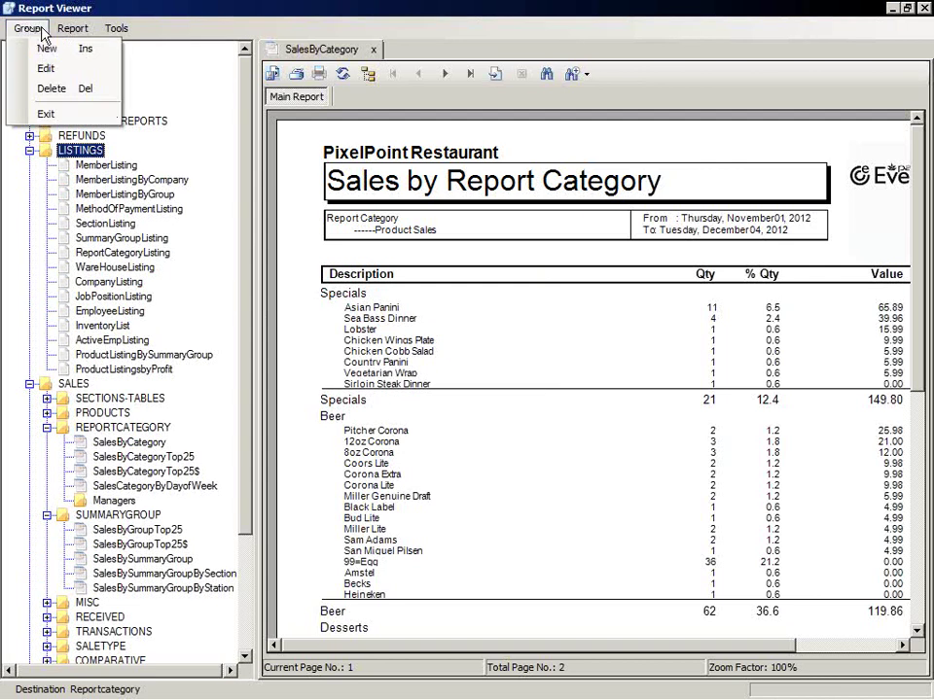
{"action": "mouse_move", "coordinate": [69, 32]}
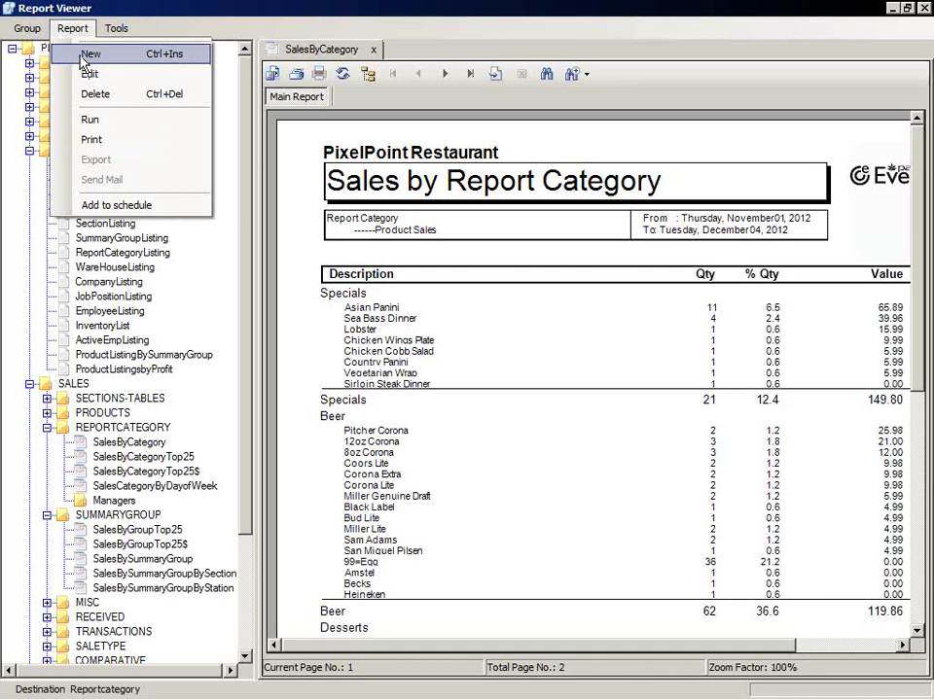
{"action": "left_click", "coordinate": [86, 56]}
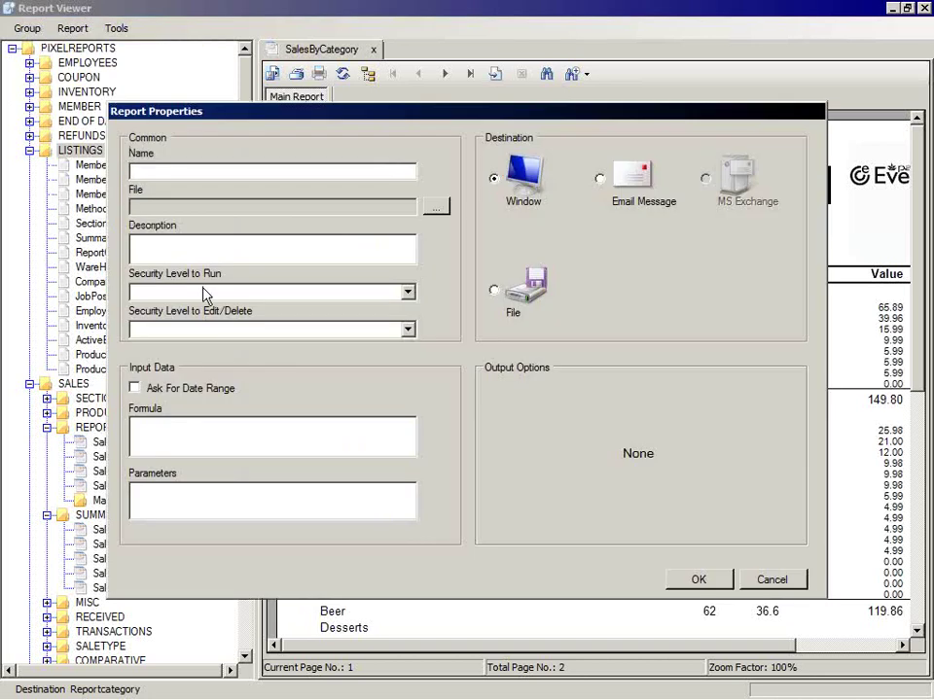
{"action": "left_click", "coordinate": [210, 168]}
{"action": "left_click", "coordinate": [328, 292]}
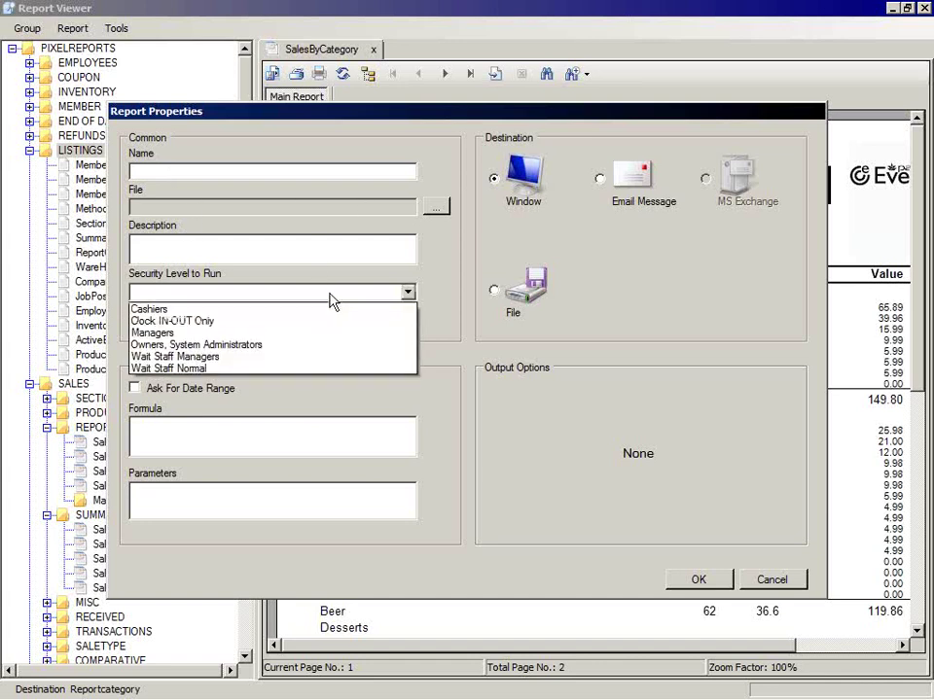
{"action": "left_click", "coordinate": [331, 294]}
{"action": "left_click", "coordinate": [325, 329]}
{"action": "left_click", "coordinate": [324, 331]}
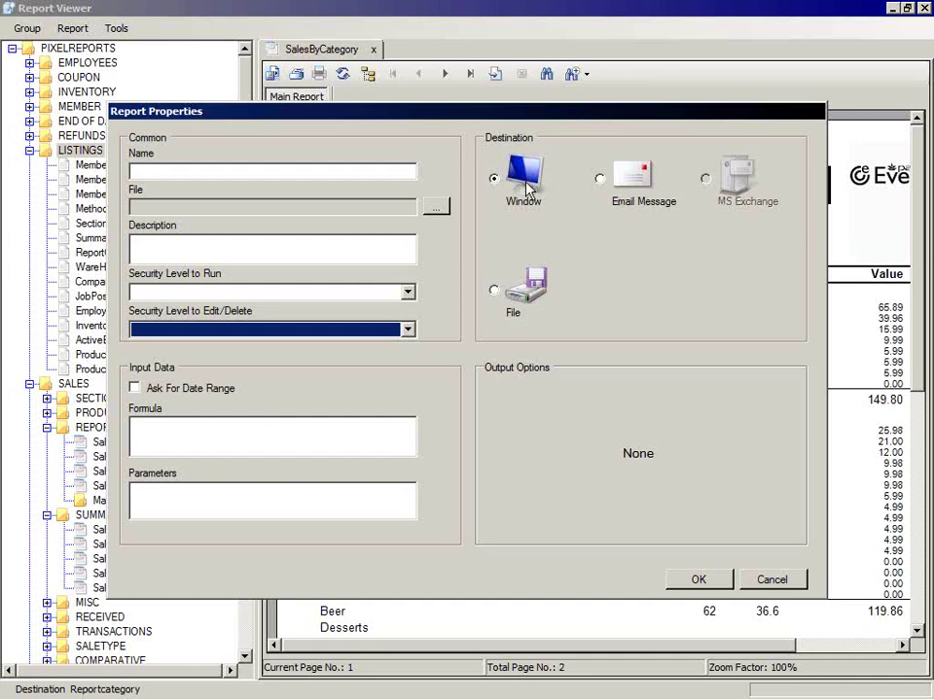
{"action": "left_click", "coordinate": [769, 580]}
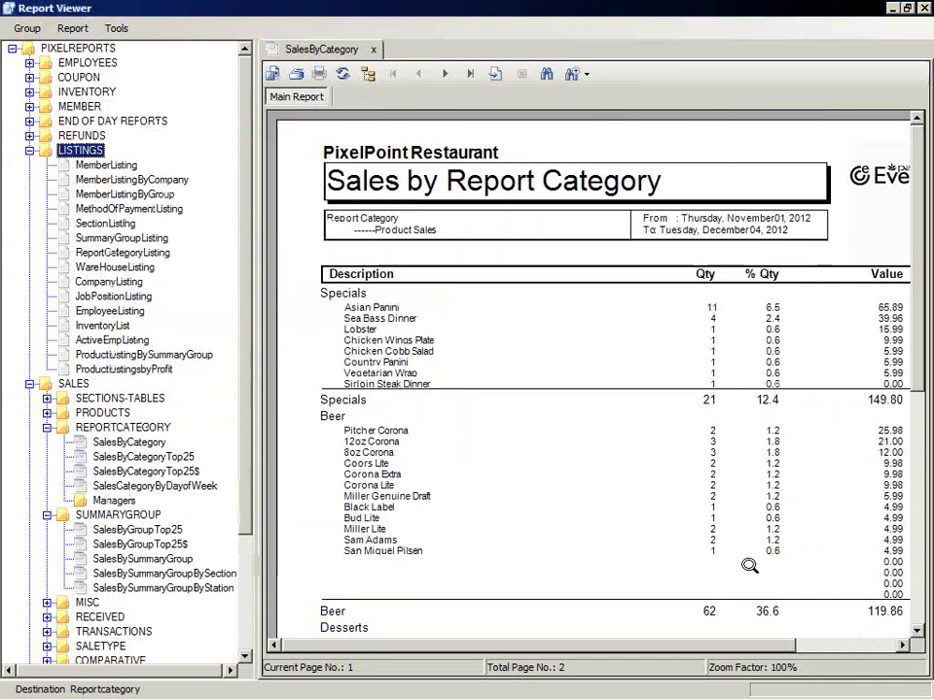
- Review the report commands, including adding to a schedule, and the available tools such as Schedule Setup
{"action": "left_click", "coordinate": [69, 31]}
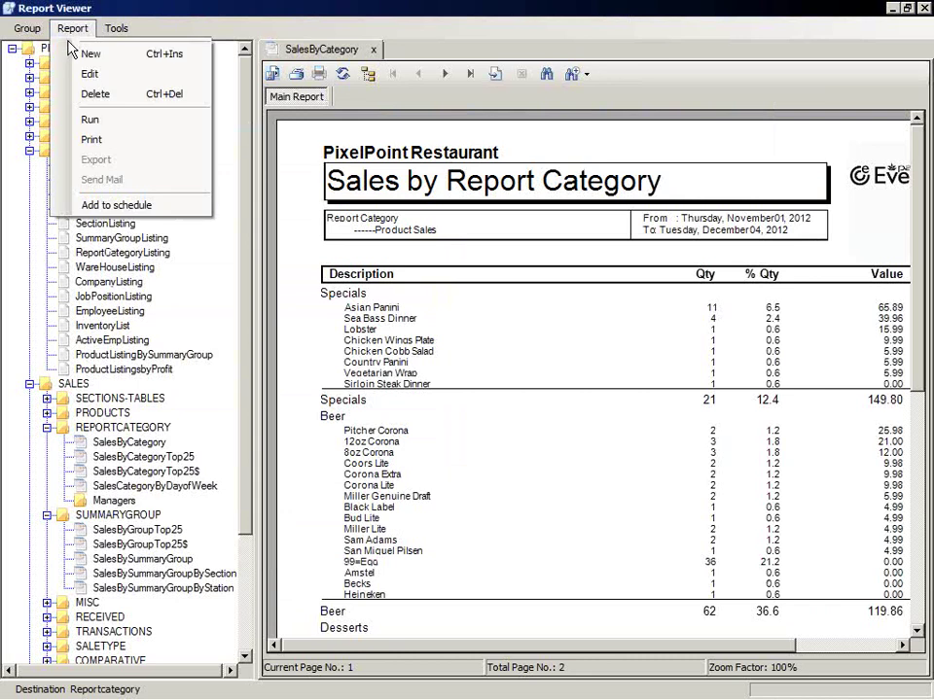
{"action": "left_click", "coordinate": [97, 210]}
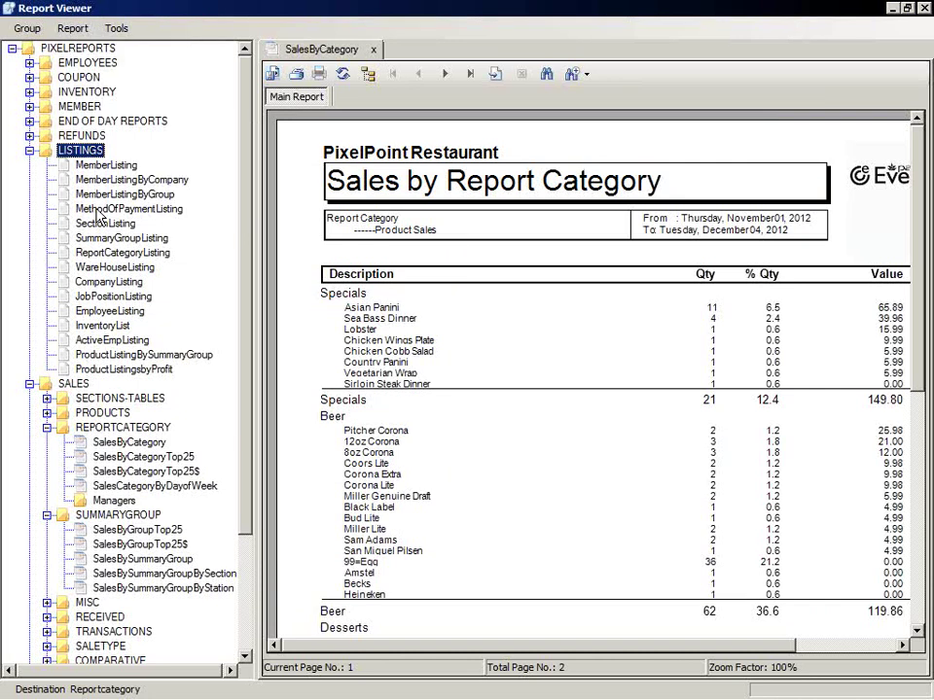
{"action": "left_click", "coordinate": [56, 30]}
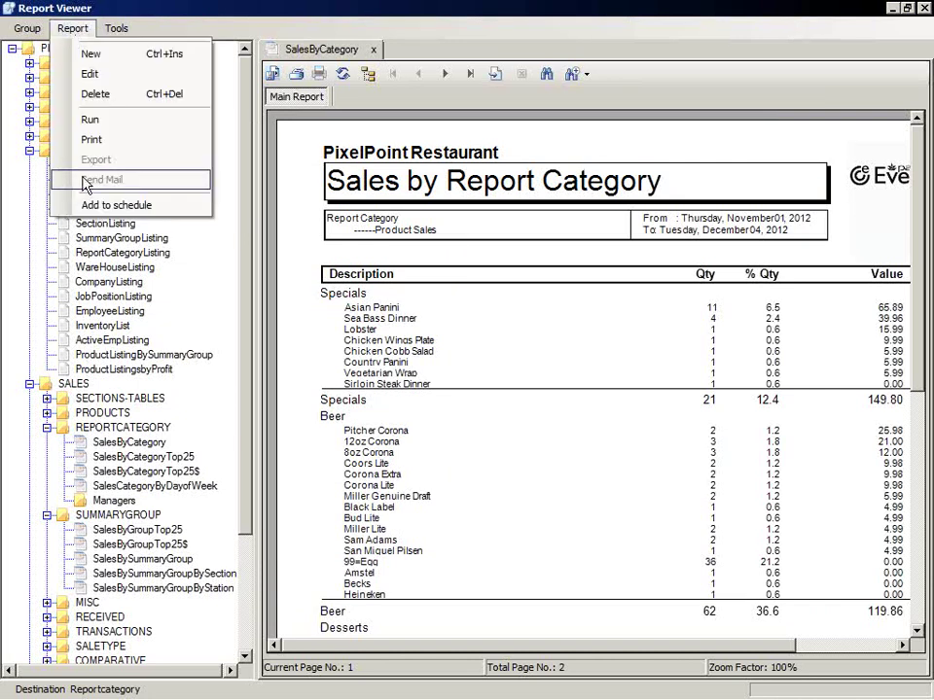
{"action": "left_click", "coordinate": [103, 210]}
{"action": "left_click", "coordinate": [74, 28]}
{"action": "left_click", "coordinate": [116, 28]}
{"action": "left_click", "coordinate": [115, 28]}
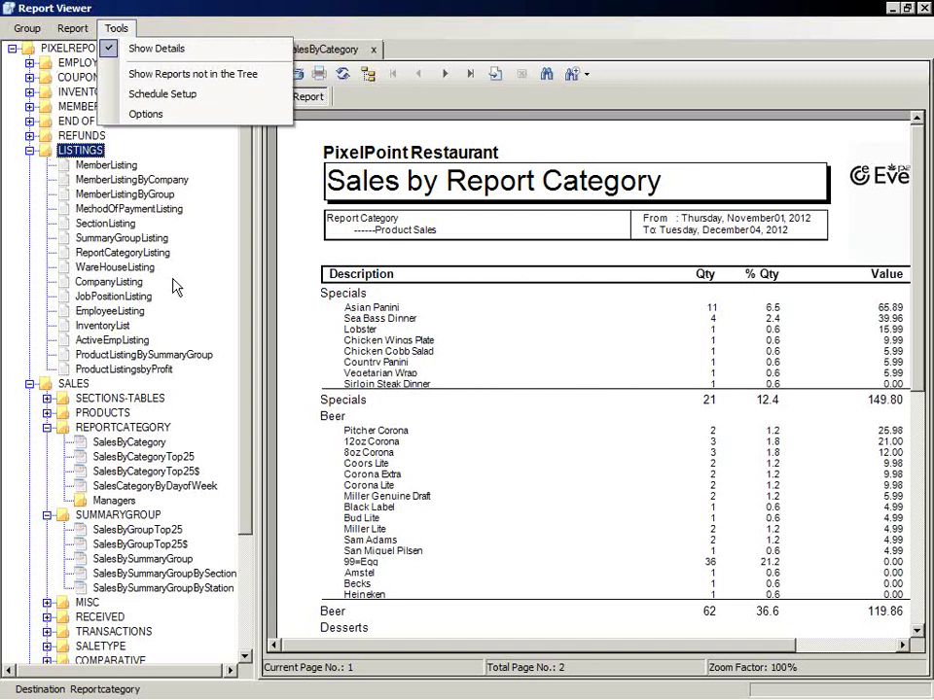
{"action": "left_click", "coordinate": [200, 316]}
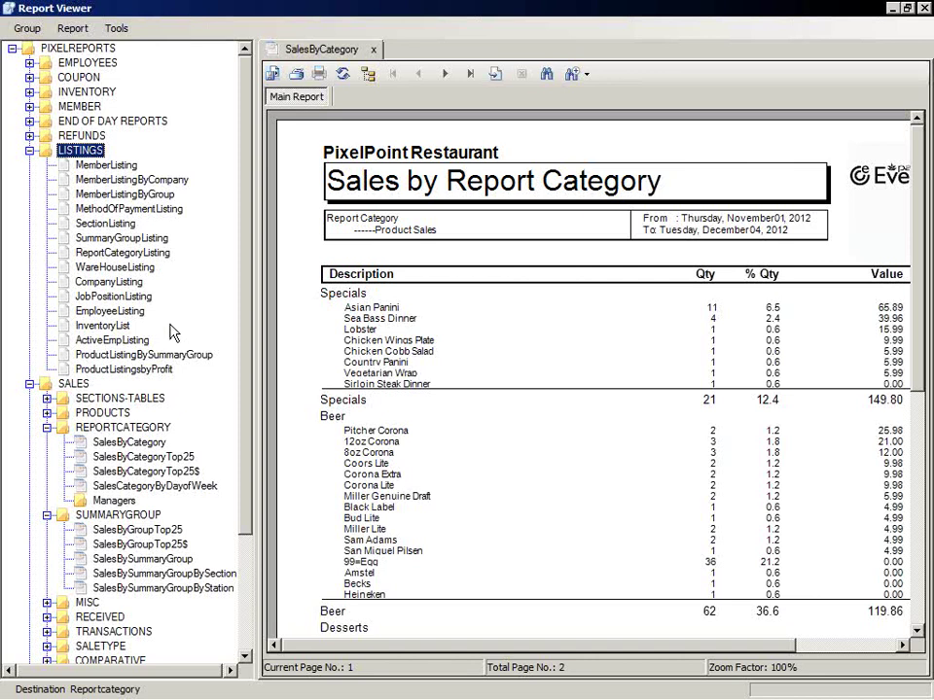
- Exit Report Viewer and log in to POS Back Office with the employee code, postponing the database backup
{"action": "left_click", "coordinate": [27, 28]}
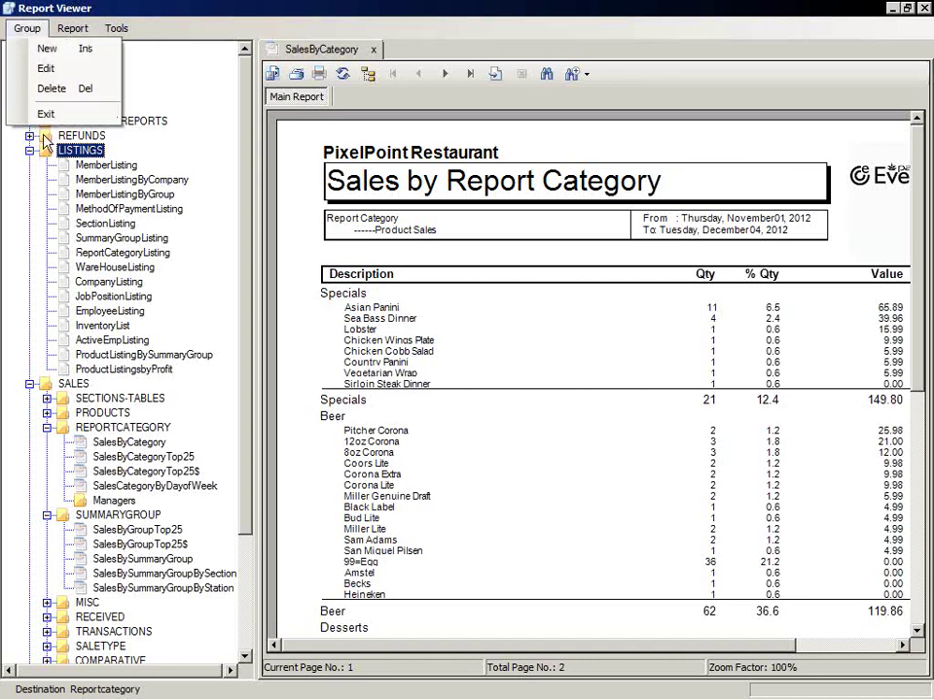
{"action": "left_click", "coordinate": [45, 115]}
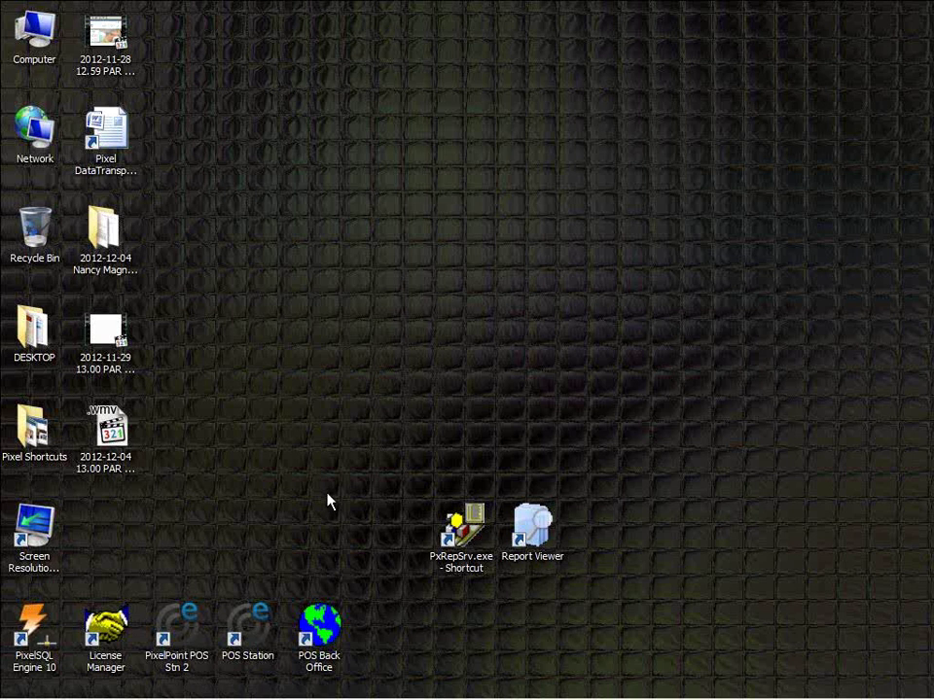
{"action": "double_click", "coordinate": [318, 649]}
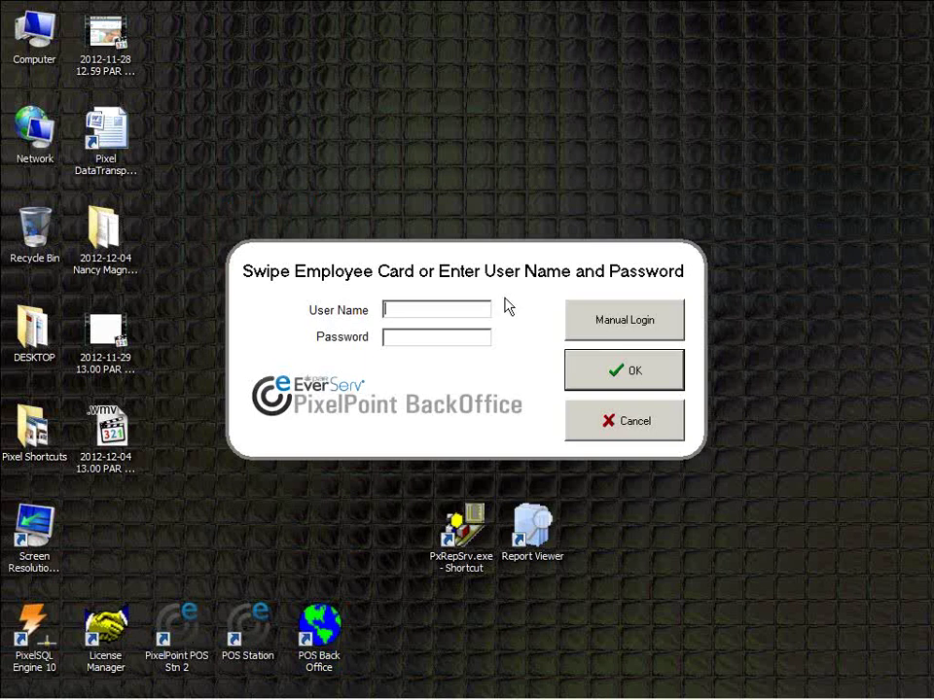
{"action": "left_click", "coordinate": [339, 496]}
{"action": "double_click", "coordinate": [340, 496]}
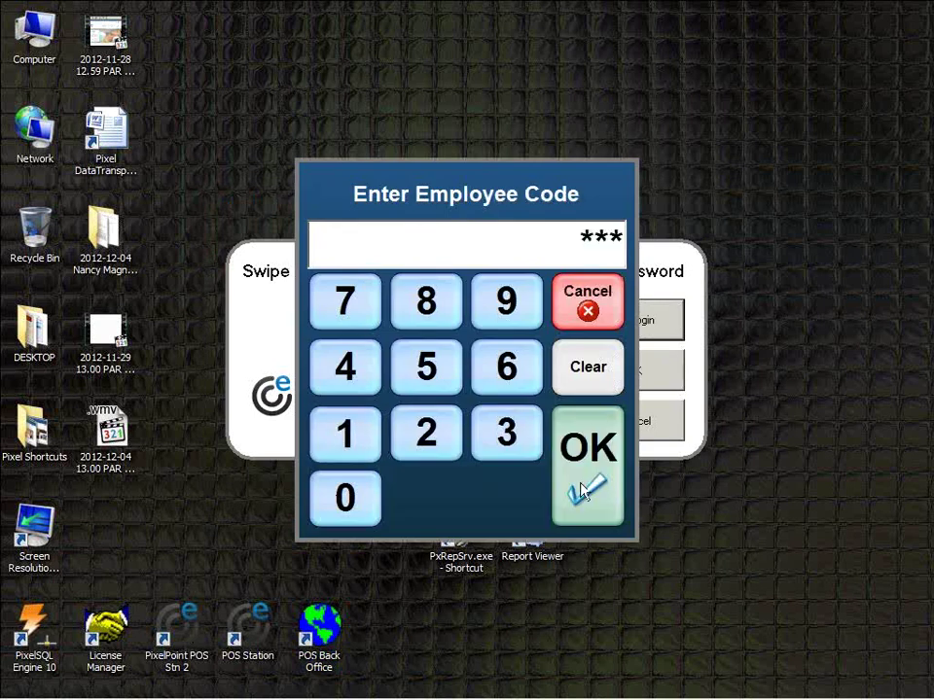
{"action": "left_click", "coordinate": [579, 489]}
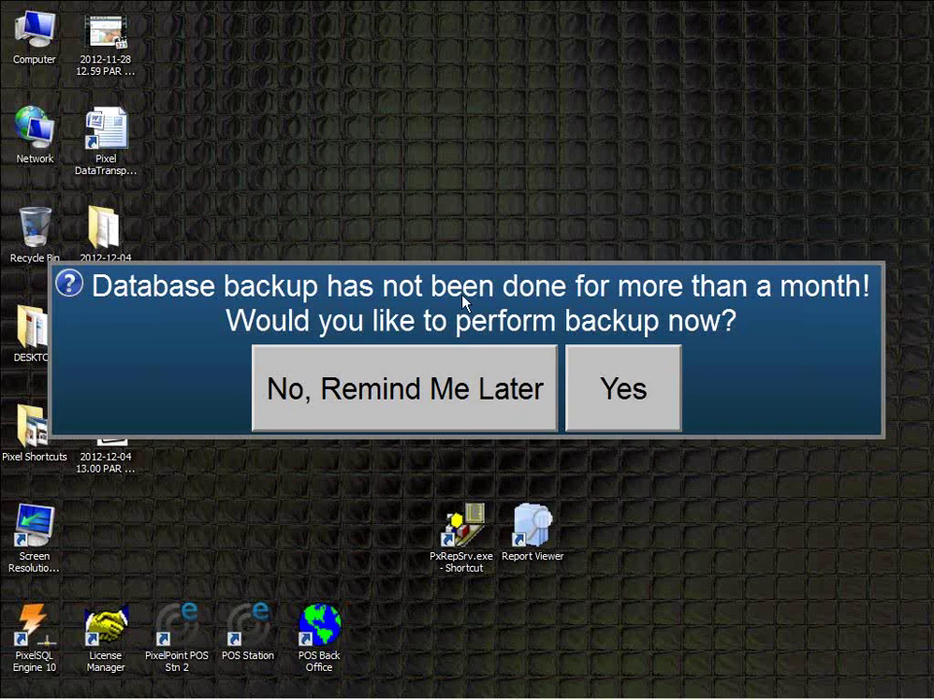
{"action": "left_click", "coordinate": [457, 381]}
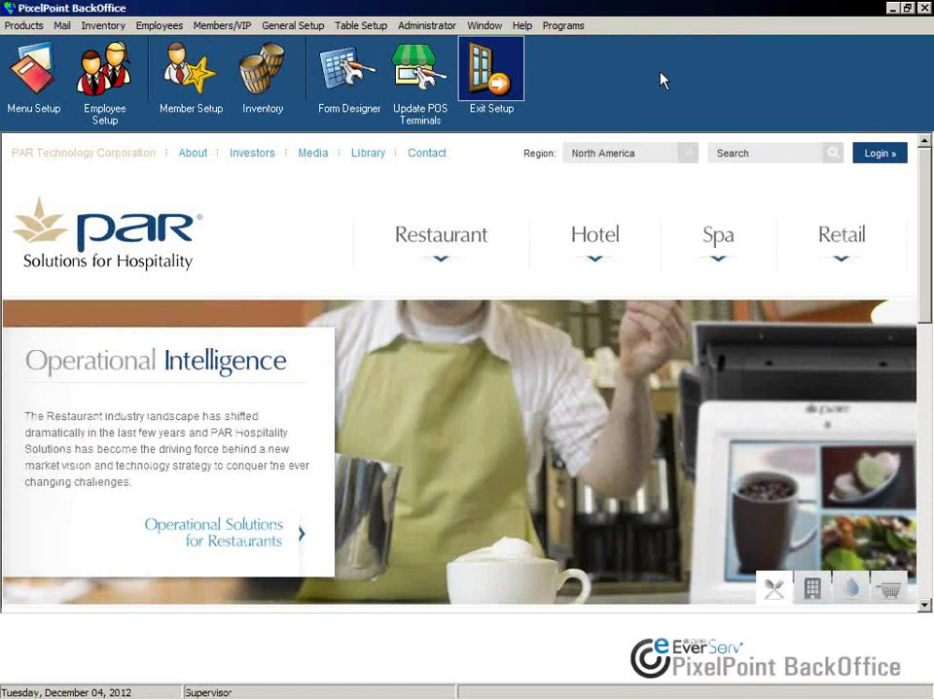
- Open WebToGo Setup to view its website settings
{"action": "left_click", "coordinate": [416, 29]}
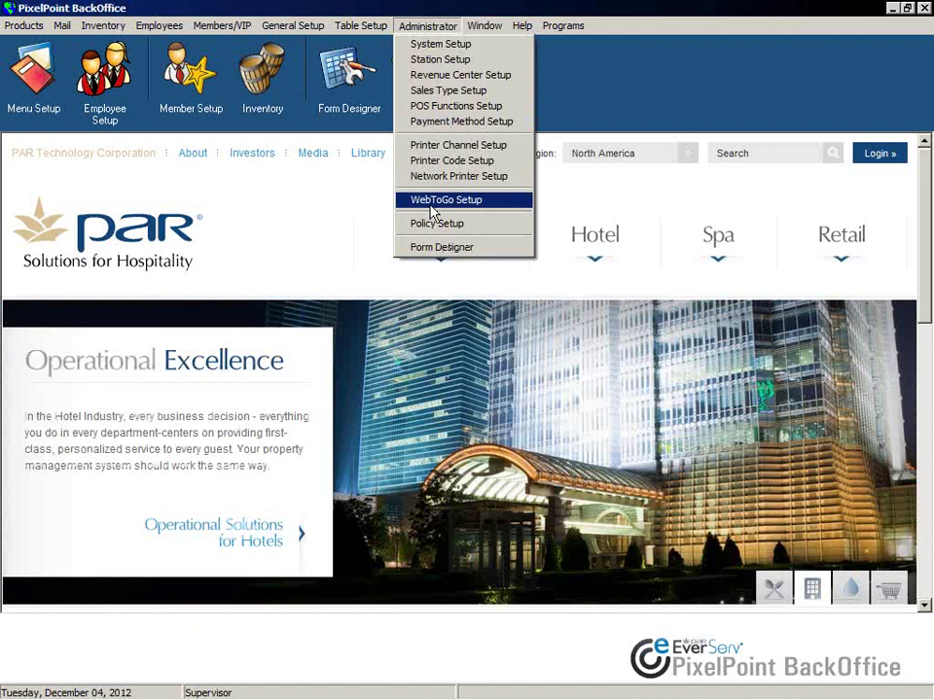
{"action": "left_click", "coordinate": [433, 213]}
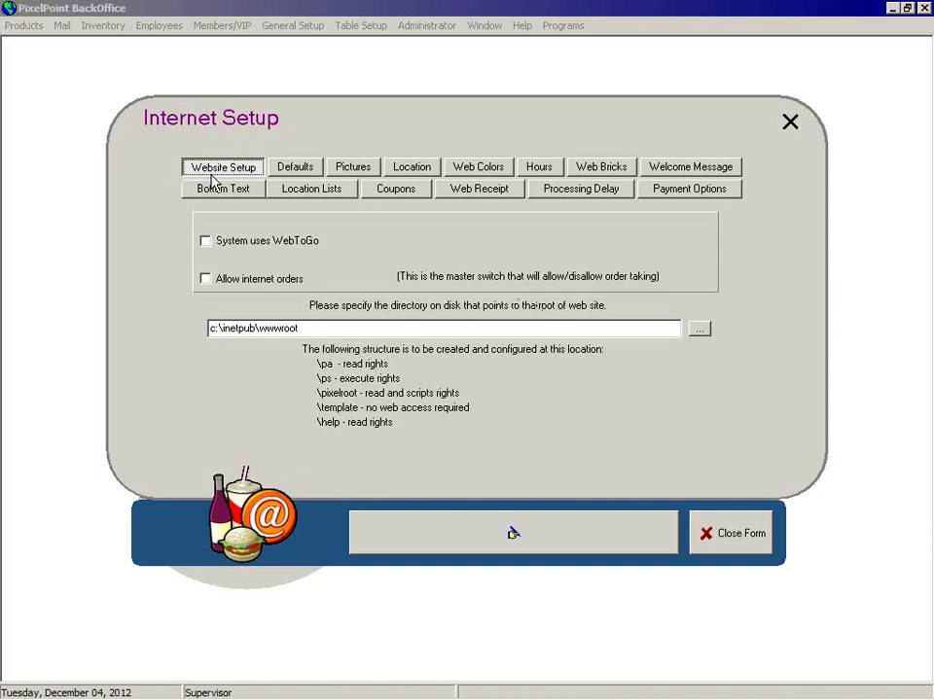
- Enable the System uses WebToGo option and review the default internet items, picture size and quality, and location text
{"action": "left_click", "coordinate": [220, 244]}
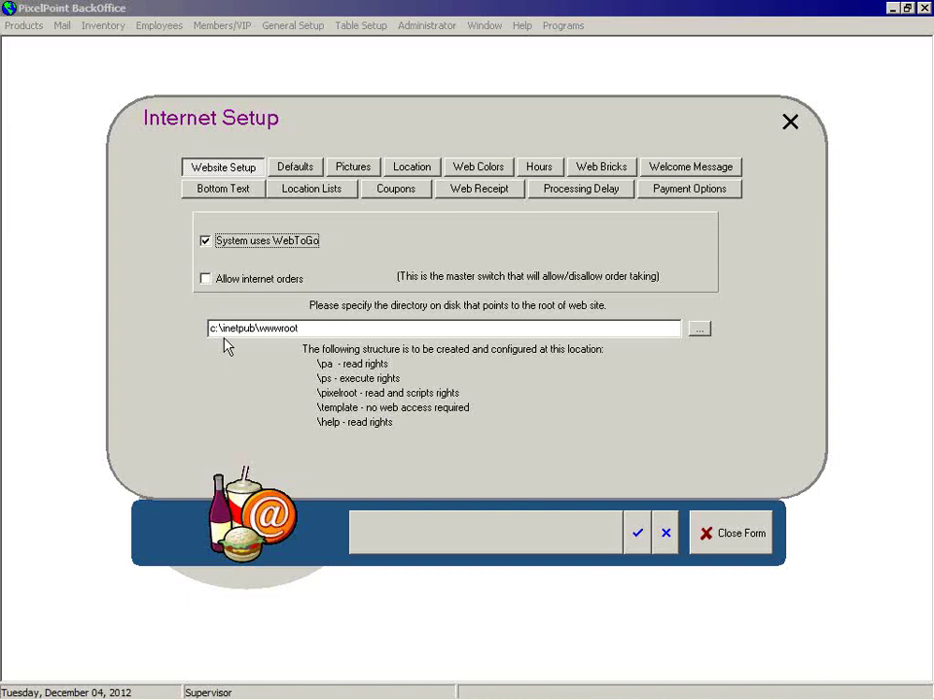
{"action": "left_click", "coordinate": [293, 169]}
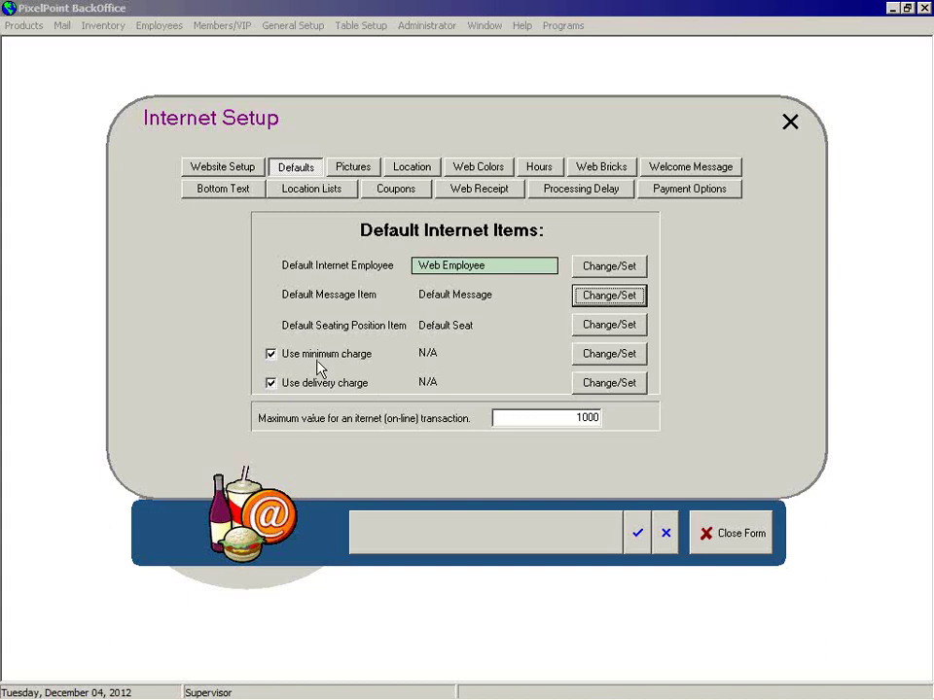
{"action": "left_click", "coordinate": [354, 171]}
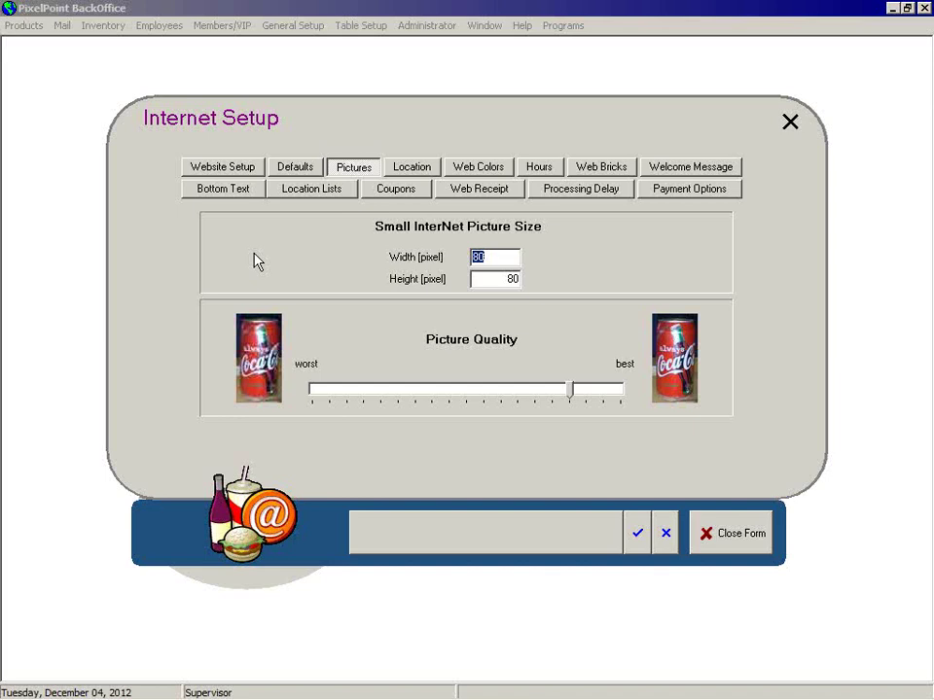
{"action": "left_click", "coordinate": [408, 170]}
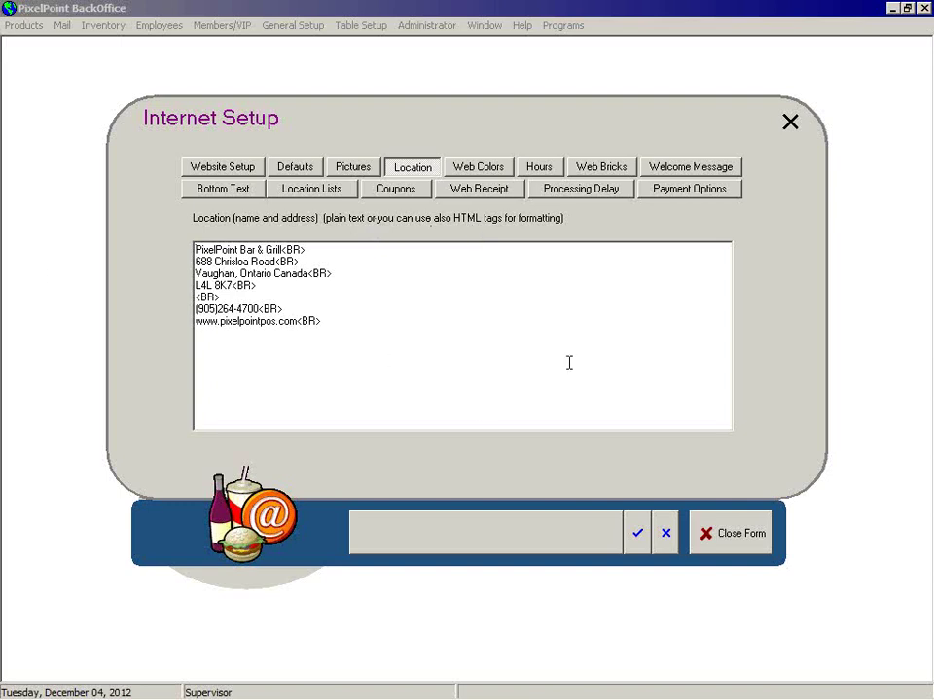
- Review the web colors and their hex values, opening the color choice for the product detail header price background and cancelling it
{"action": "left_click", "coordinate": [476, 173]}
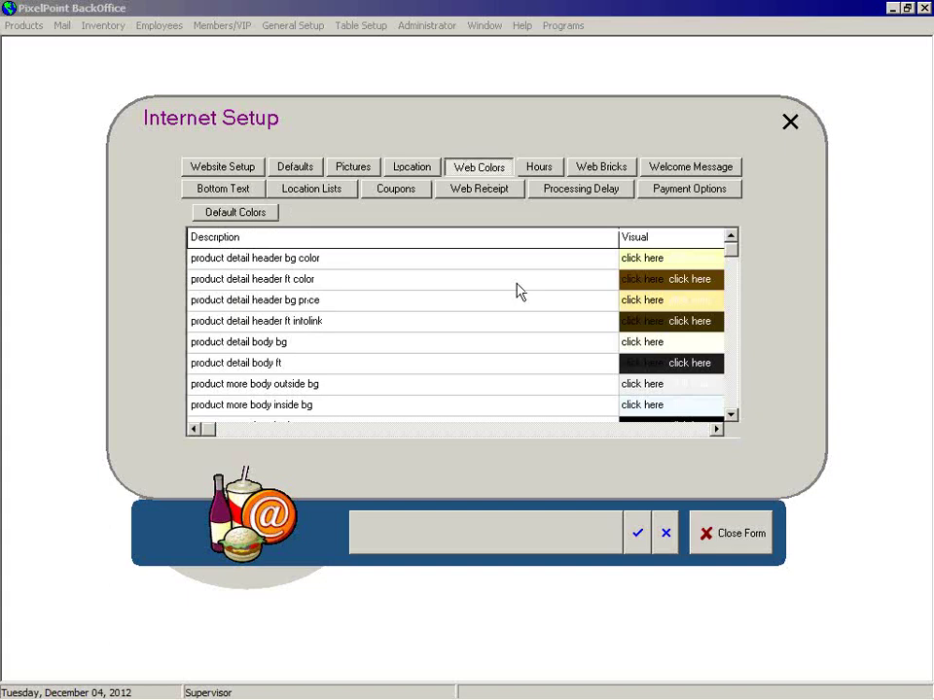
{"action": "left_click", "coordinate": [719, 430]}
{"action": "left_click", "coordinate": [721, 432]}
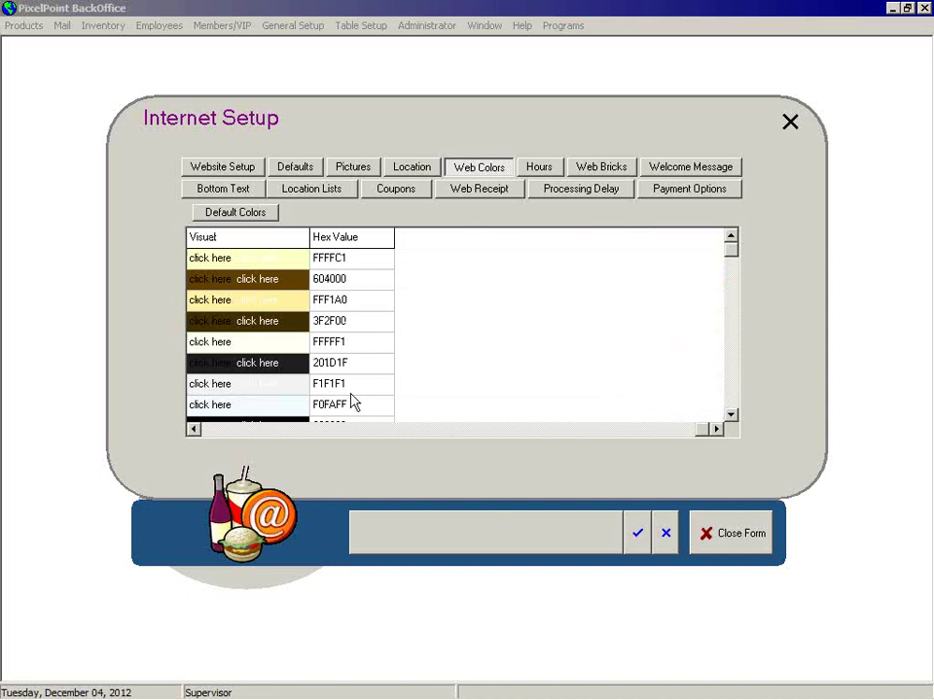
{"action": "left_click", "coordinate": [248, 307]}
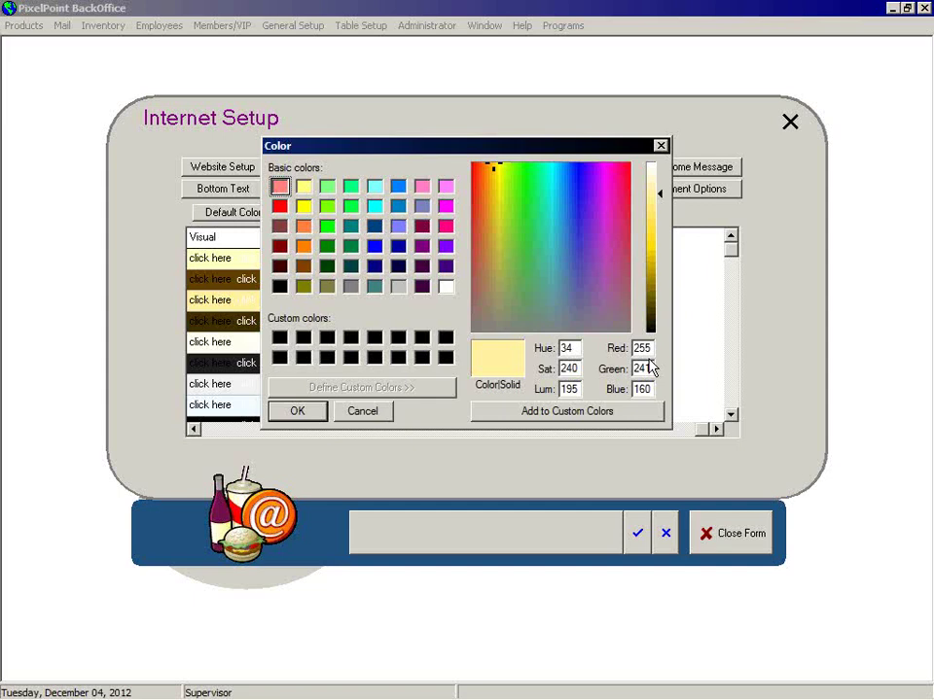
{"action": "left_click", "coordinate": [362, 411]}
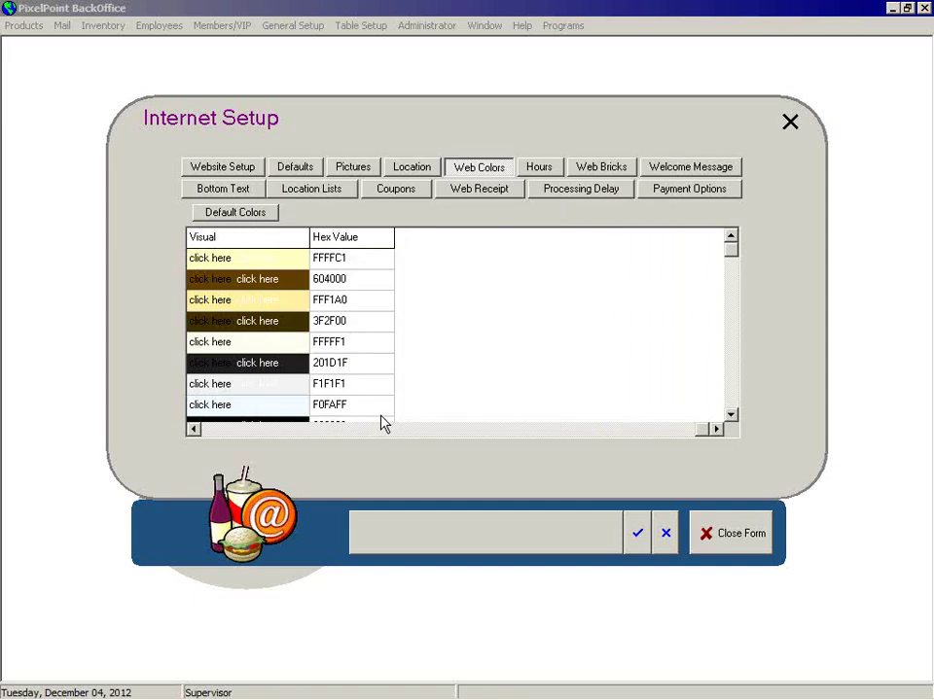
{"action": "left_click", "coordinate": [238, 429]}
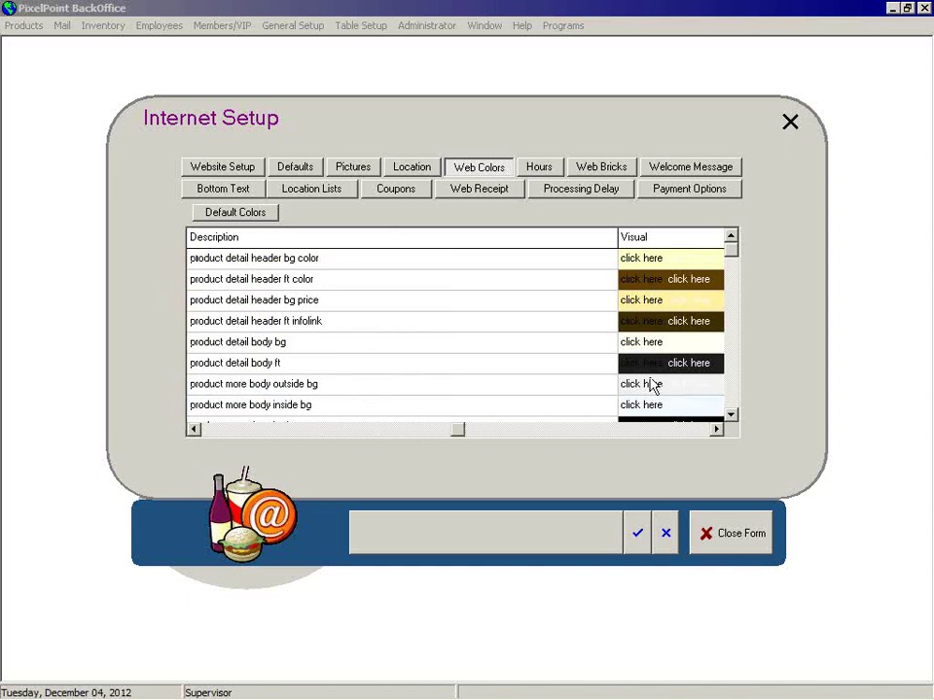
- Review the daily order hours and look through the full list of Web Bricks settings
{"action": "left_click", "coordinate": [537, 171]}
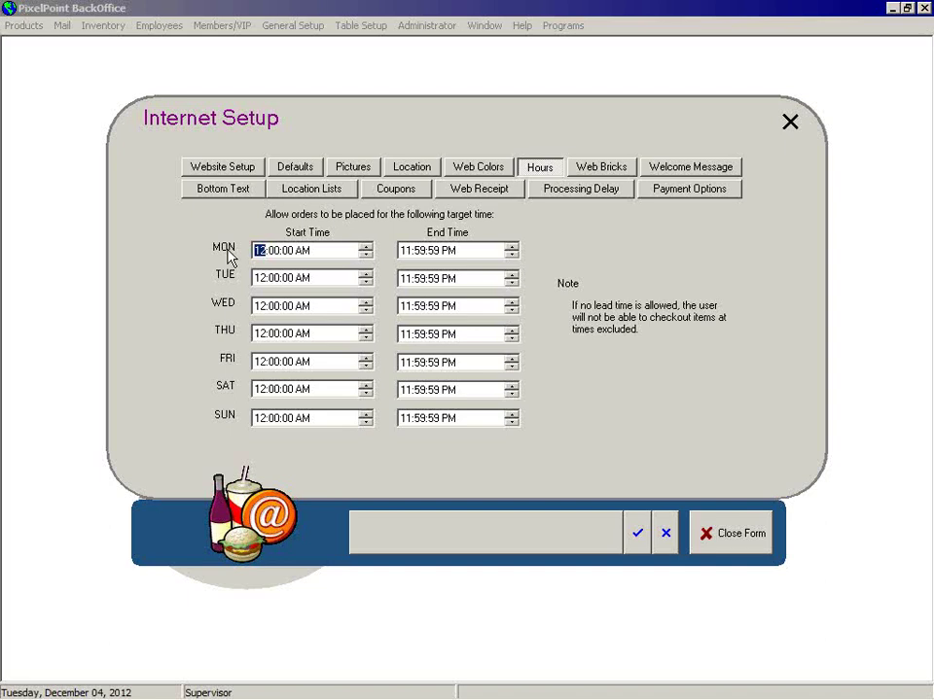
{"action": "left_click", "coordinate": [601, 168]}
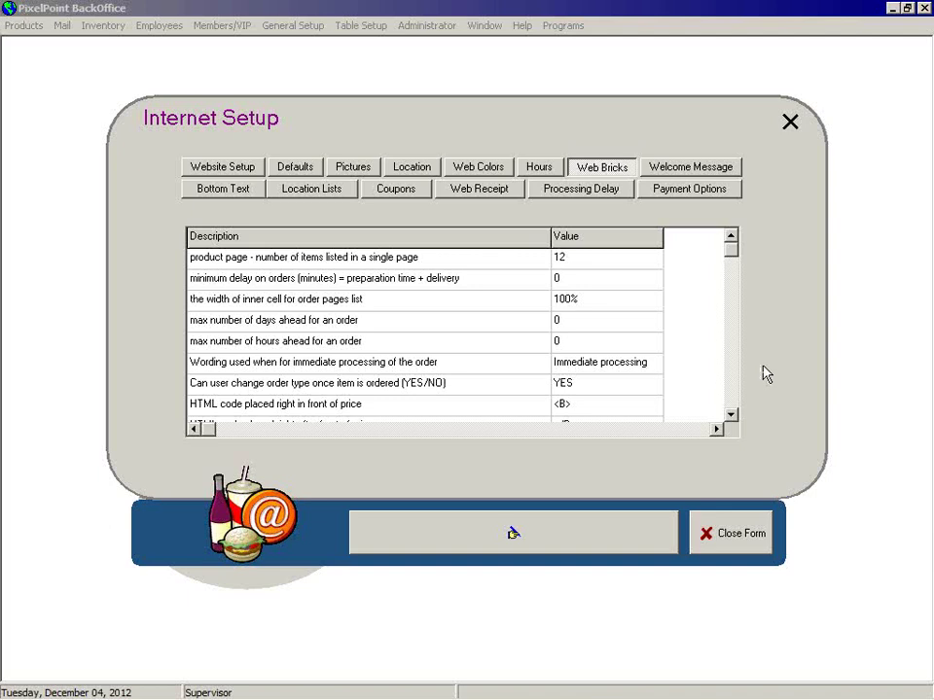
{"action": "left_click", "coordinate": [731, 416]}
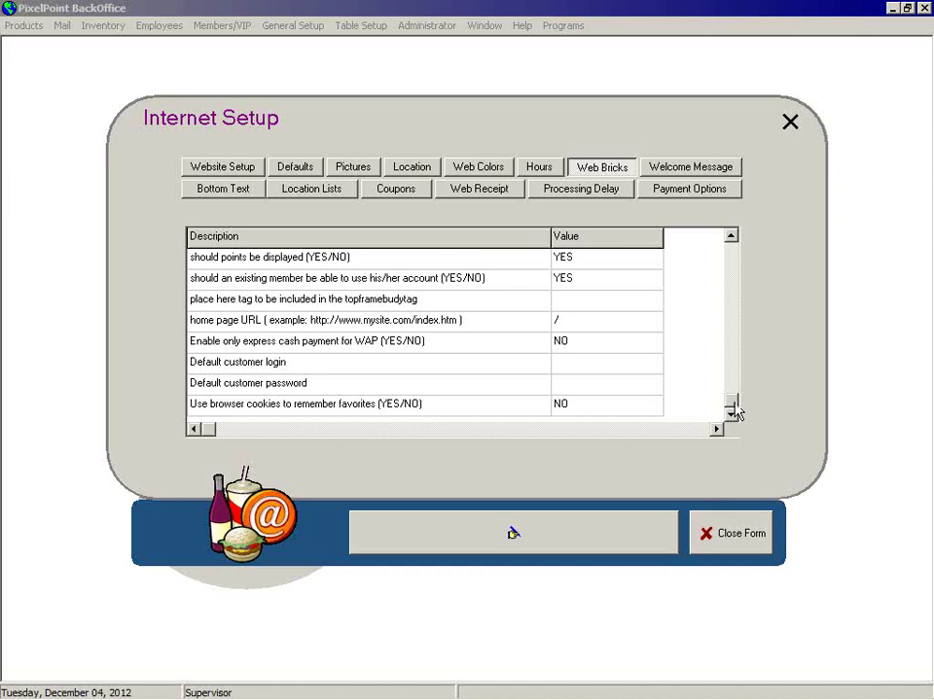
{"action": "left_click_drag", "start_coordinate": [737, 410], "coordinate": [735, 244]}
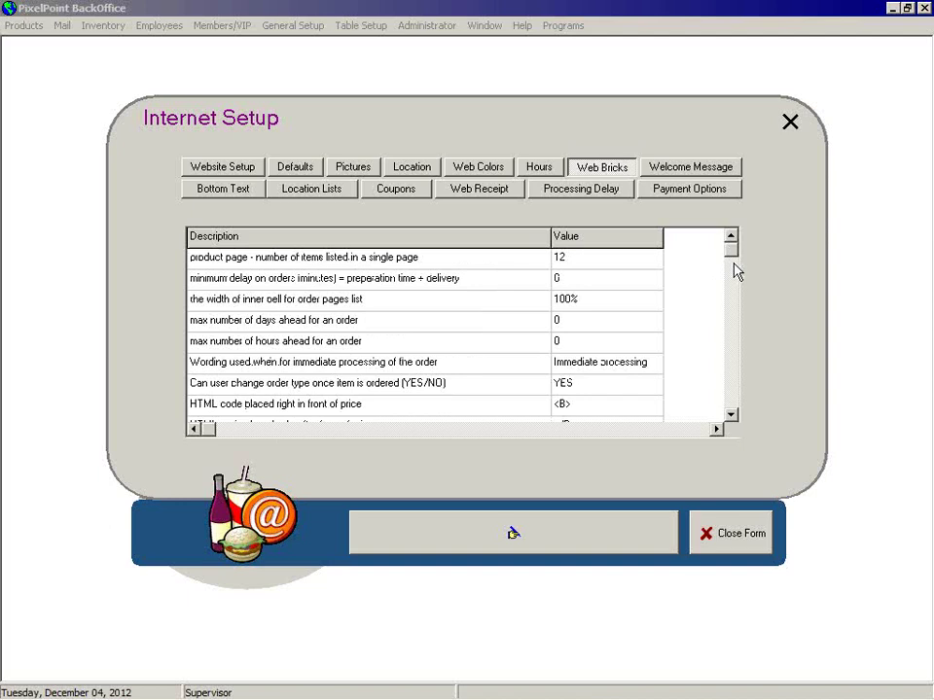
{"action": "left_click_drag", "start_coordinate": [735, 255], "coordinate": [659, 225]}
- Review the welcome message, the bottom text below product listings, and the country, province/state and city location lists
{"action": "left_click", "coordinate": [685, 169]}
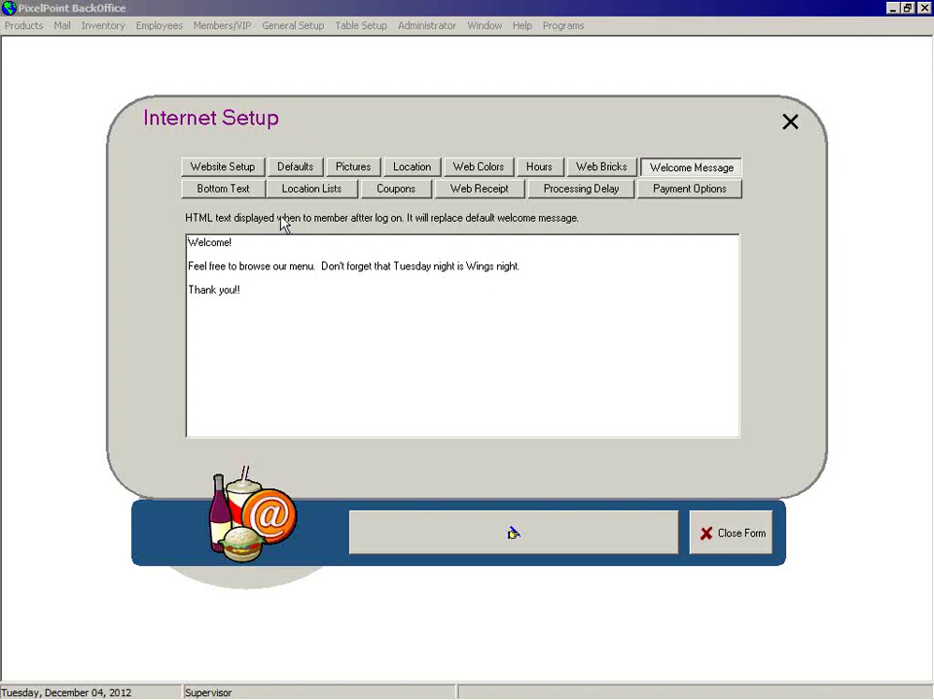
{"action": "left_click", "coordinate": [228, 194]}
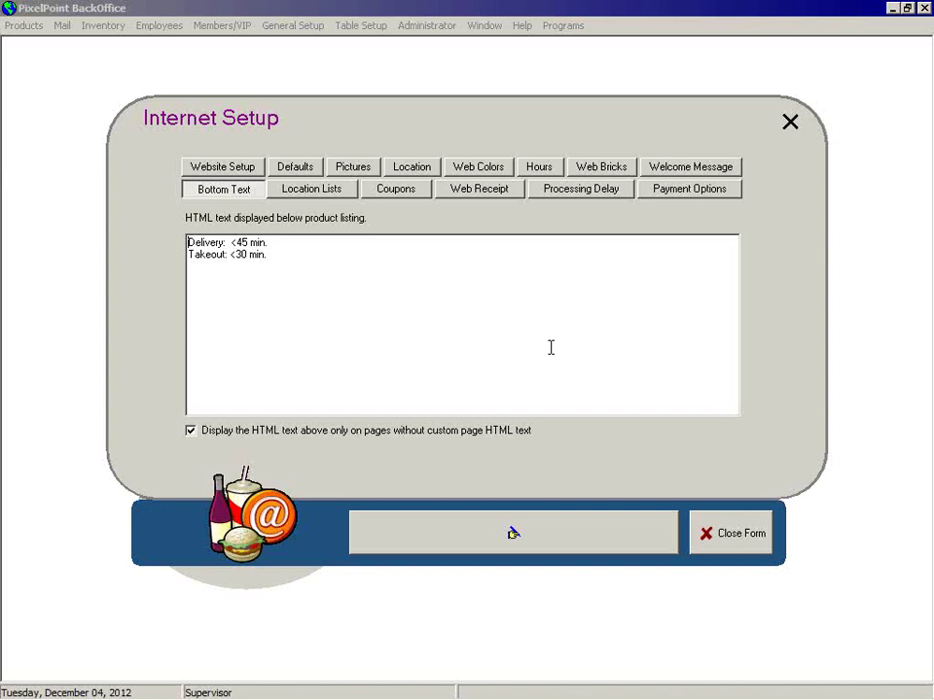
{"action": "left_click_drag", "start_coordinate": [252, 262], "coordinate": [175, 246]}
{"action": "left_click", "coordinate": [254, 294]}
{"action": "left_click", "coordinate": [308, 191]}
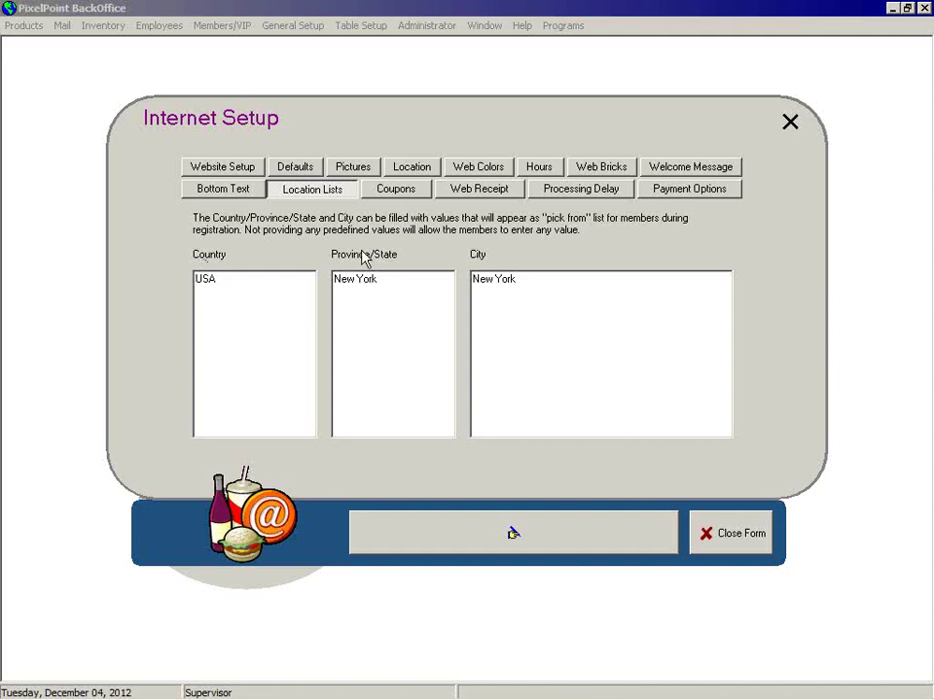
{"action": "left_click", "coordinate": [529, 280]}
- Review the coupon member category, web receipt, processing delay and payment options, and close Internet Setup
{"action": "left_click", "coordinate": [403, 195]}
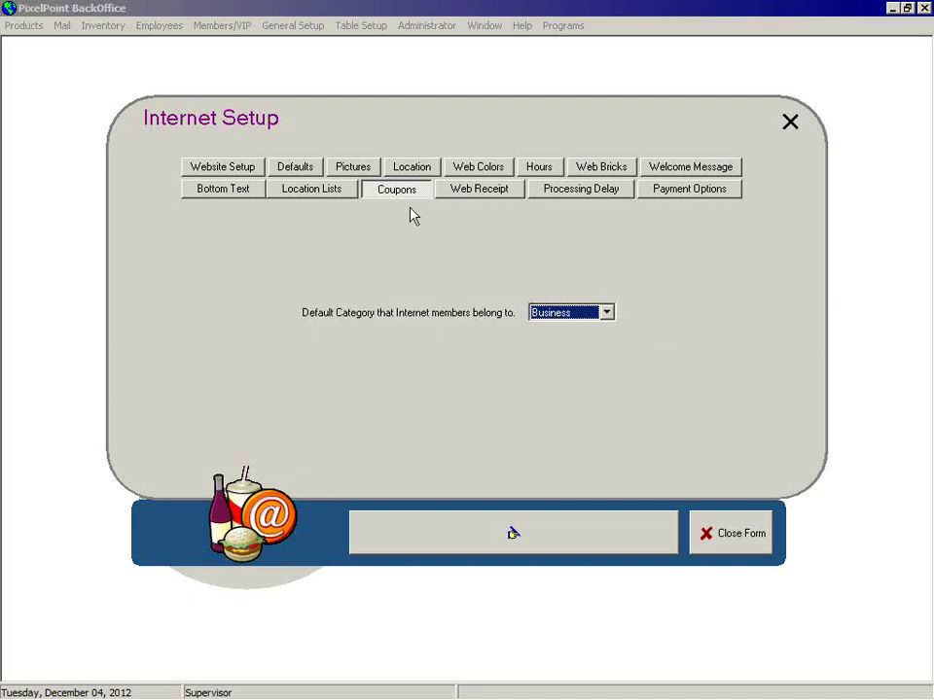
{"action": "left_click", "coordinate": [477, 198]}
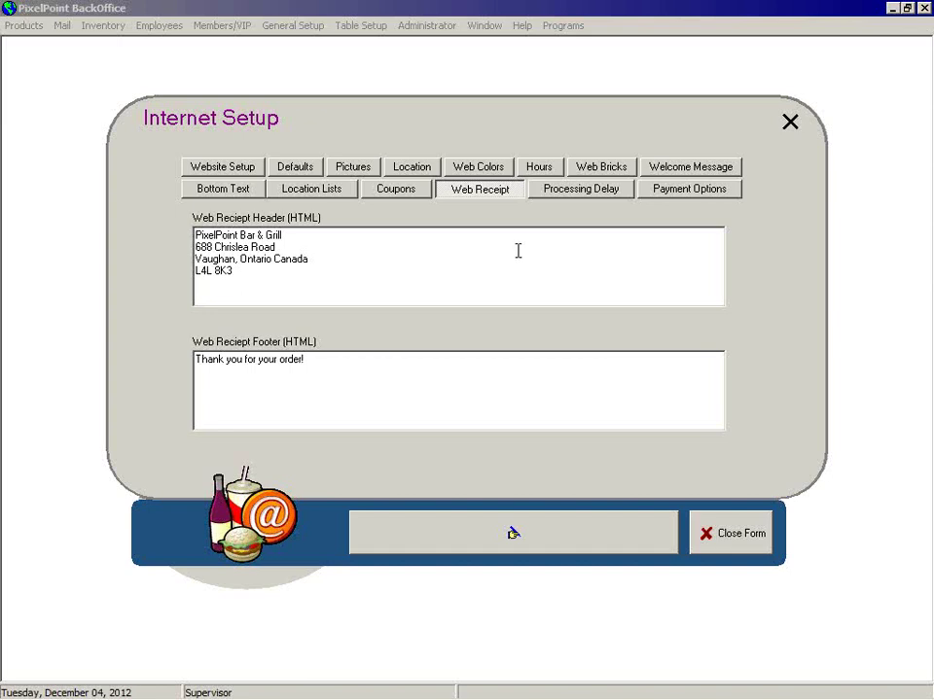
{"action": "left_click", "coordinate": [574, 192]}
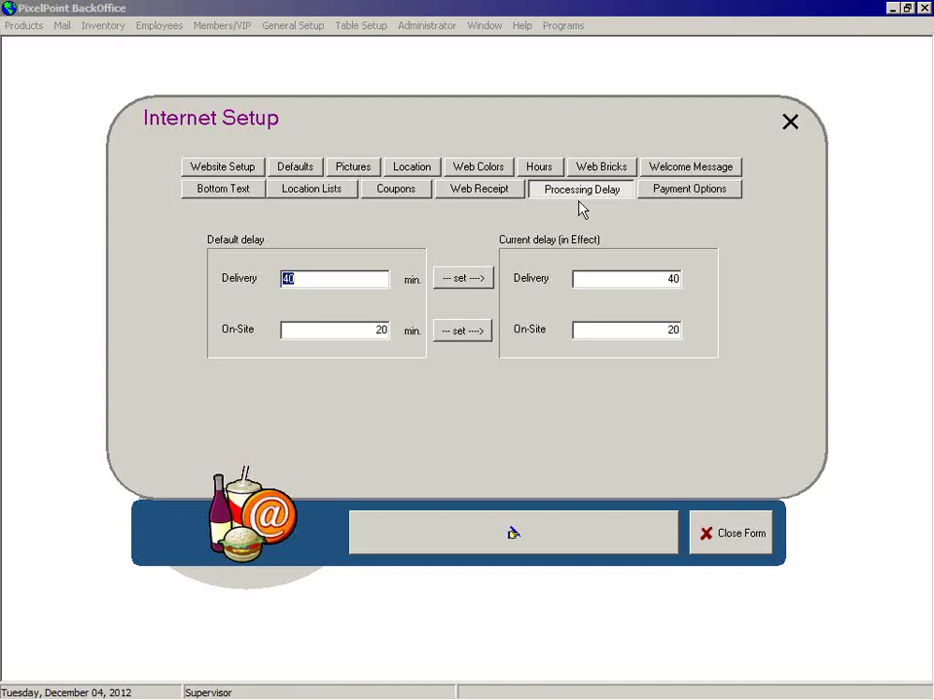
{"action": "left_click", "coordinate": [687, 199]}
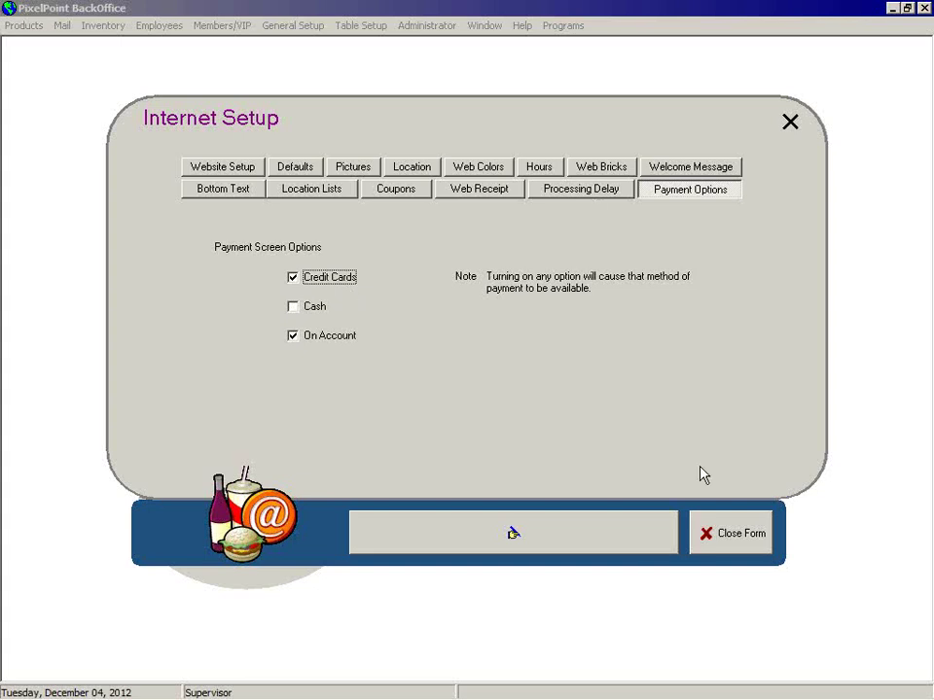
{"action": "left_click", "coordinate": [728, 530]}
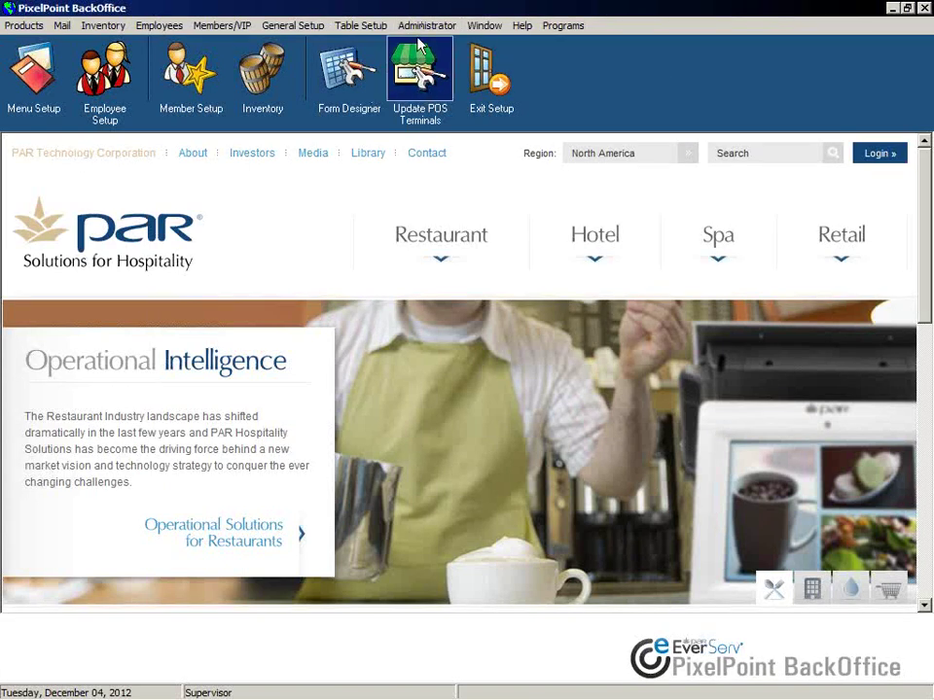
- Open Product Setup, view the short and long web descriptions in the /as Appetizer product's make info, and close that form
{"action": "left_click", "coordinate": [21, 33]}
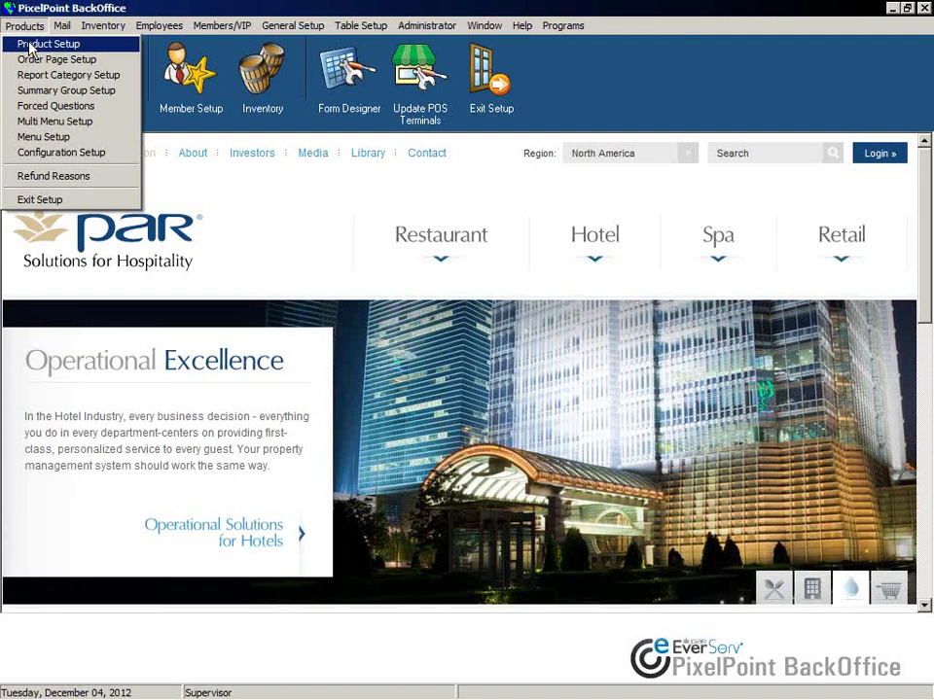
{"action": "left_click", "coordinate": [28, 44]}
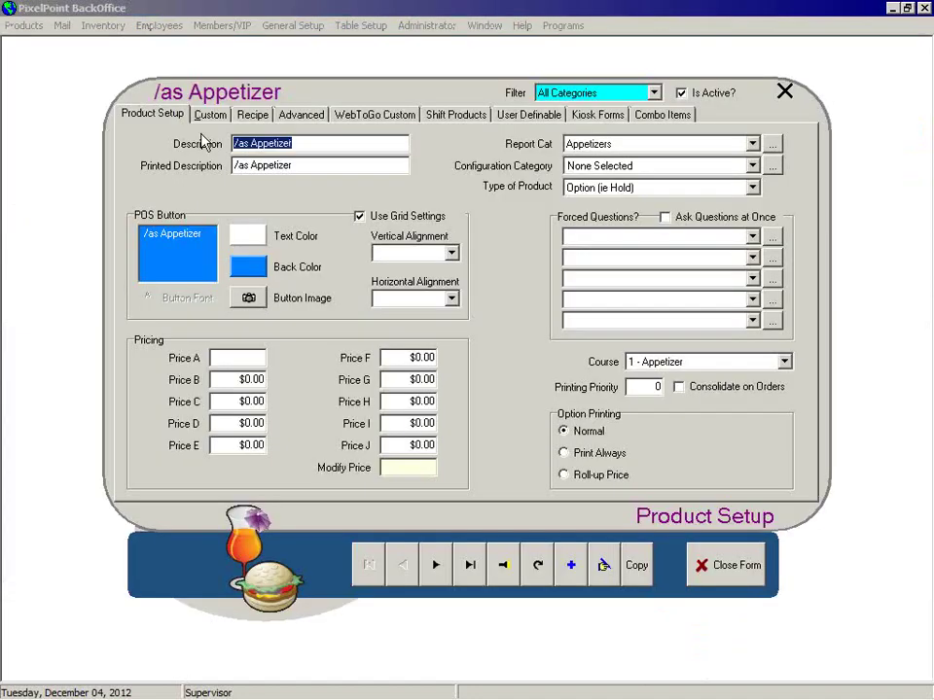
{"action": "left_click", "coordinate": [292, 116]}
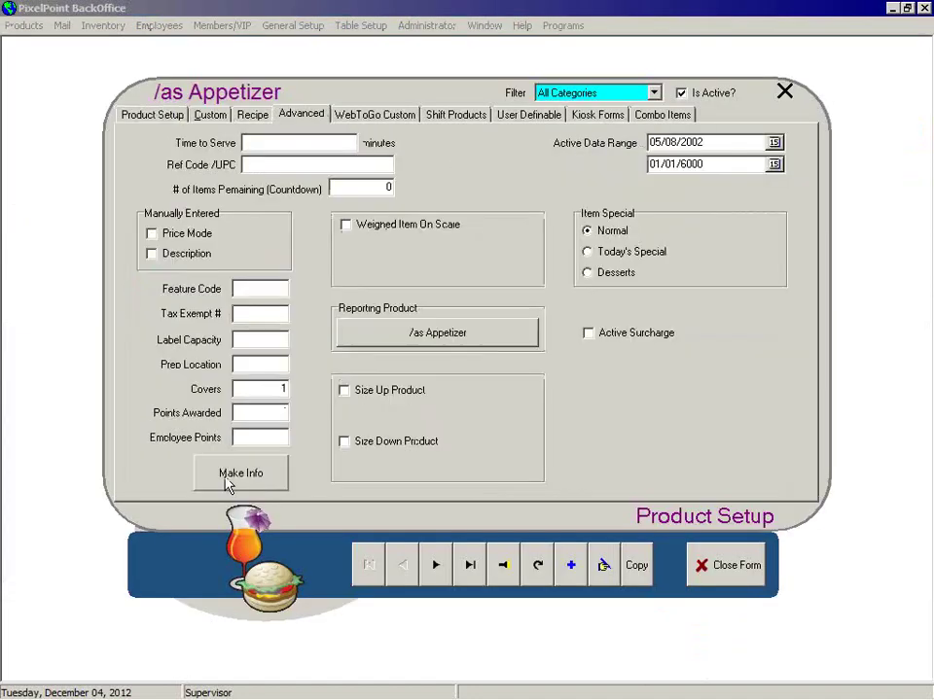
{"action": "left_click", "coordinate": [241, 477]}
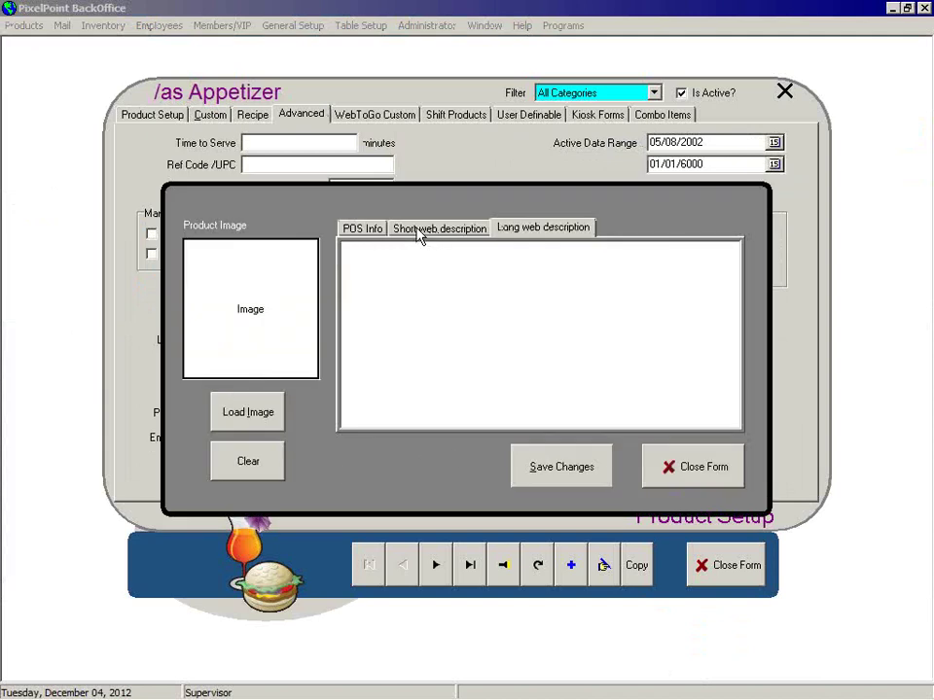
{"action": "left_click", "coordinate": [469, 231]}
{"action": "left_click", "coordinate": [518, 232]}
{"action": "left_click", "coordinate": [686, 480]}
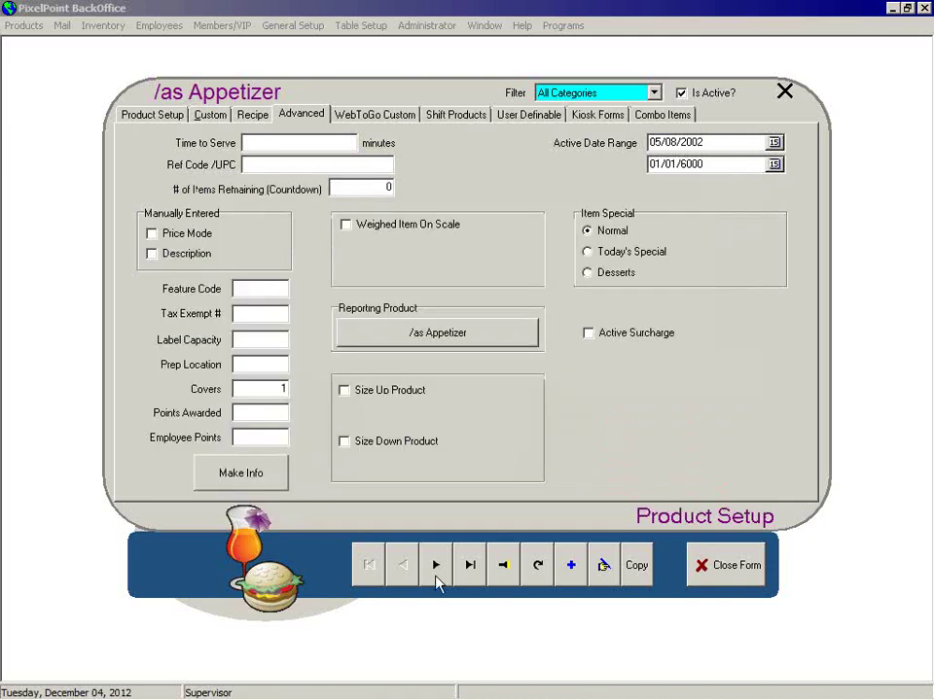
- Find the Bud Lite product in the product search list and load its record
{"action": "left_click", "coordinate": [503, 569]}
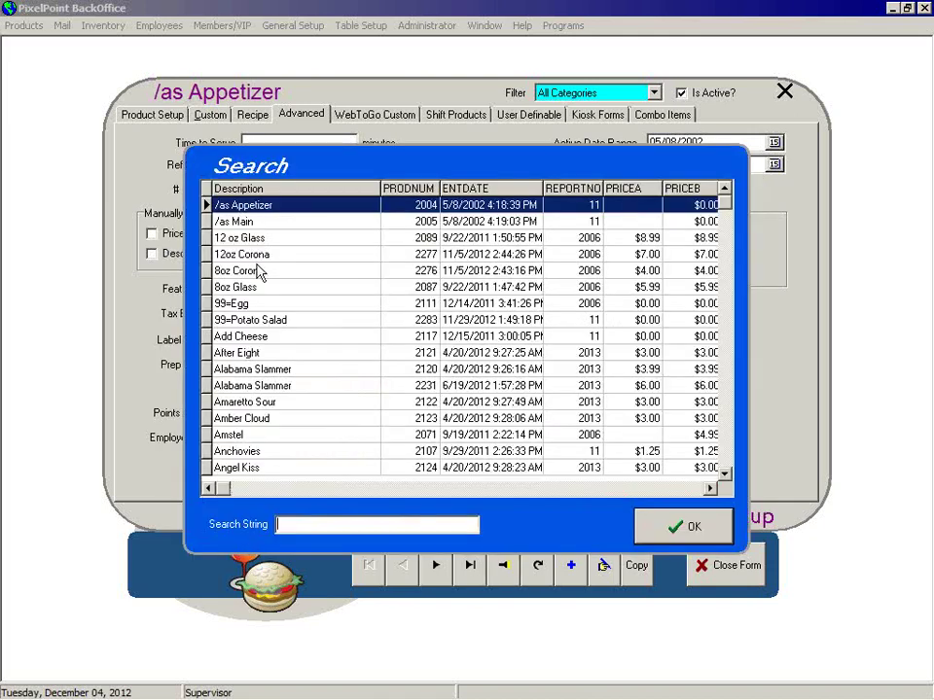
{"action": "left_click", "coordinate": [729, 436]}
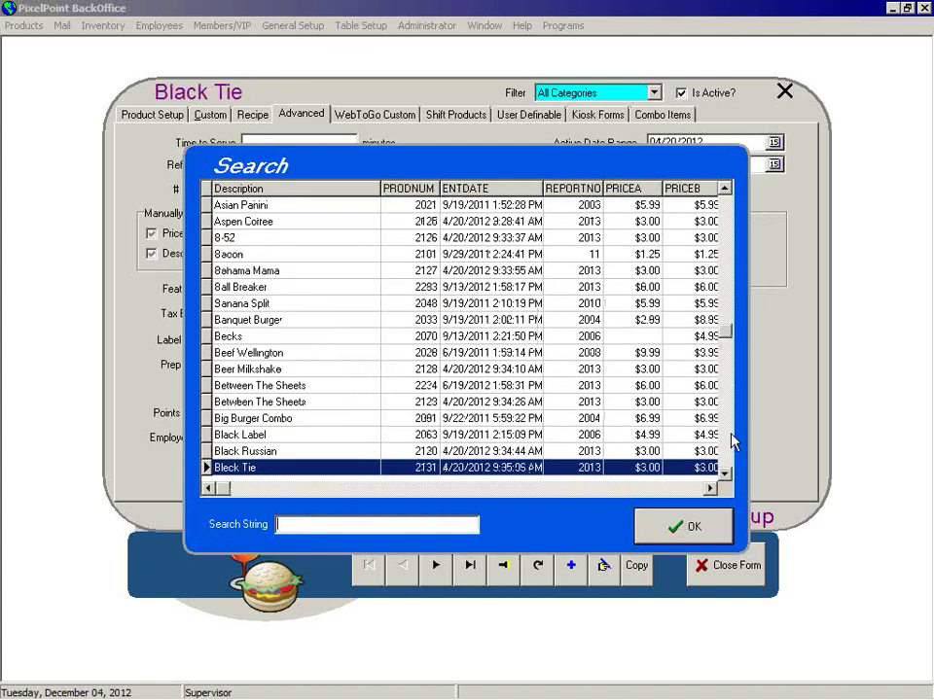
{"action": "left_click", "coordinate": [731, 439]}
{"action": "left_click", "coordinate": [255, 304]}
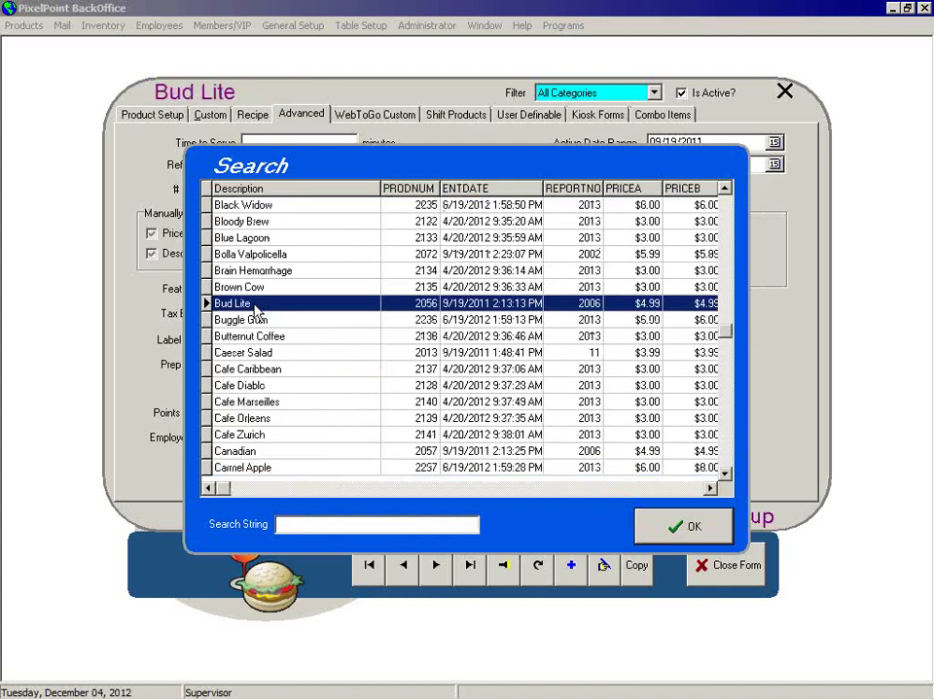
{"action": "left_click", "coordinate": [683, 526]}
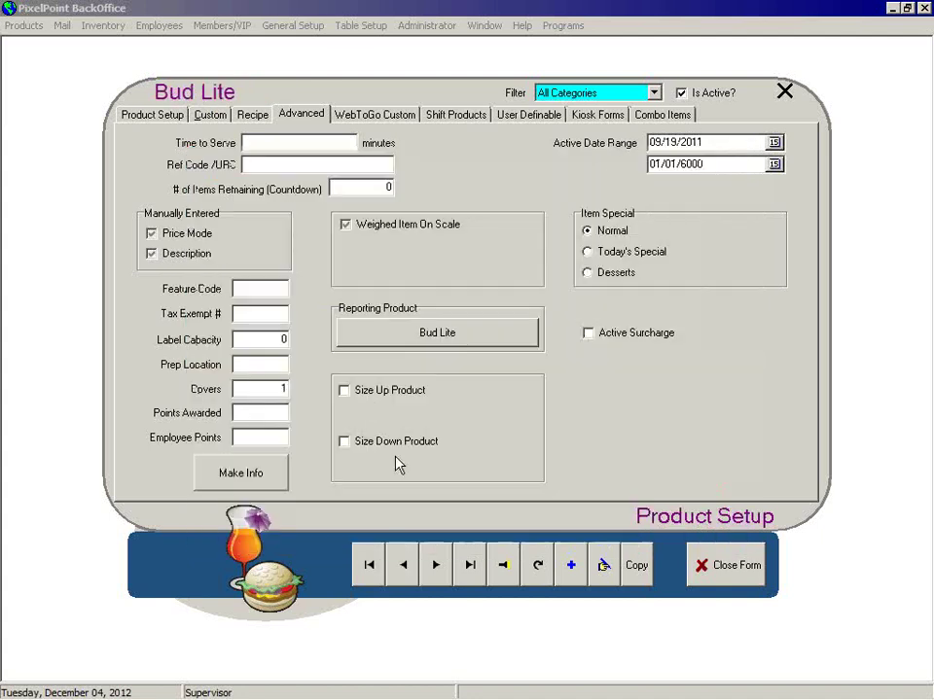
- Enter "One can of Bud Lite. It is cold." as Bud Lite's short web description and open its long web description
{"action": "left_click", "coordinate": [240, 473]}
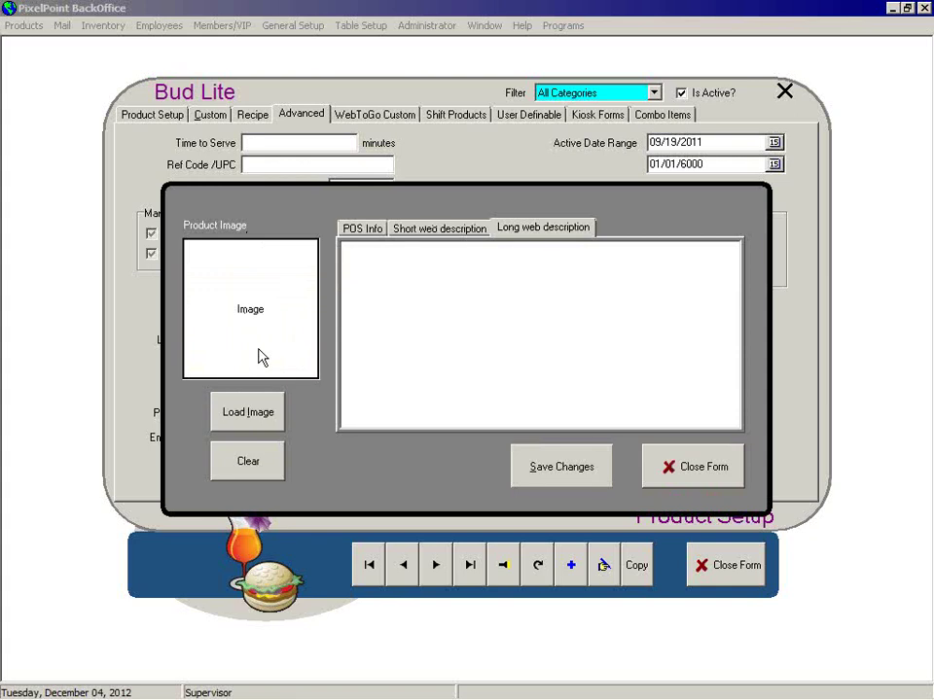
{"action": "left_click", "coordinate": [424, 229]}
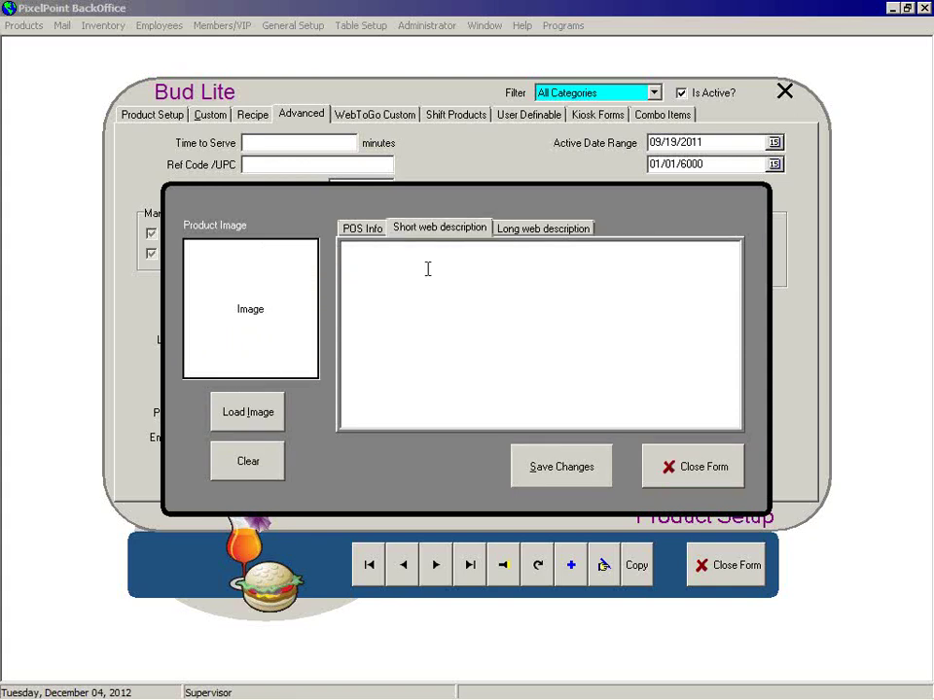
{"action": "left_click", "coordinate": [426, 268]}
{"action": "type", "text": "One"}
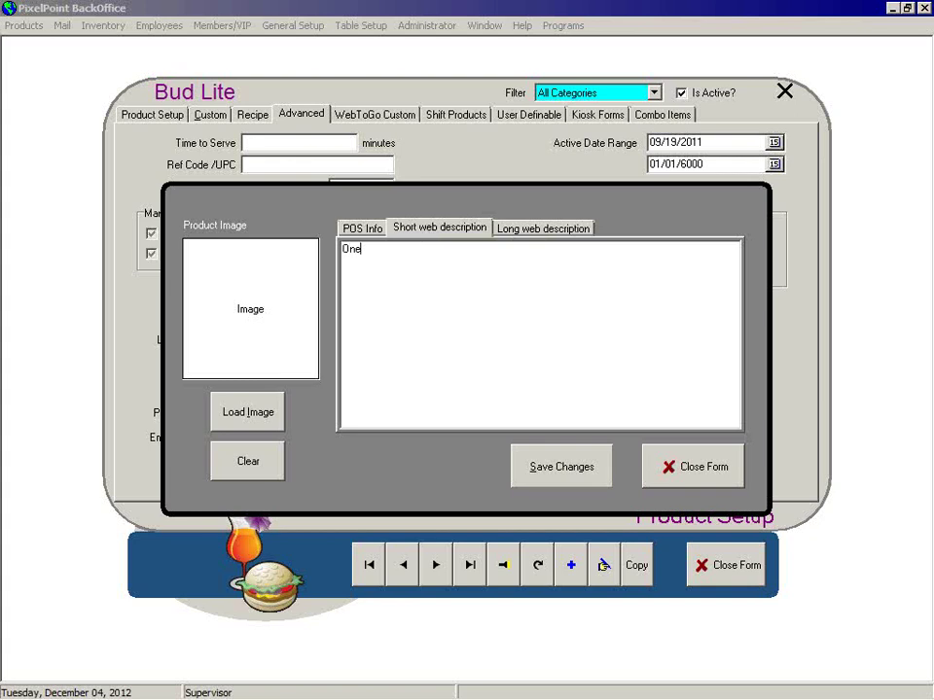
{"action": "type", "text": " can of Bud Lite.  It' is cold."}
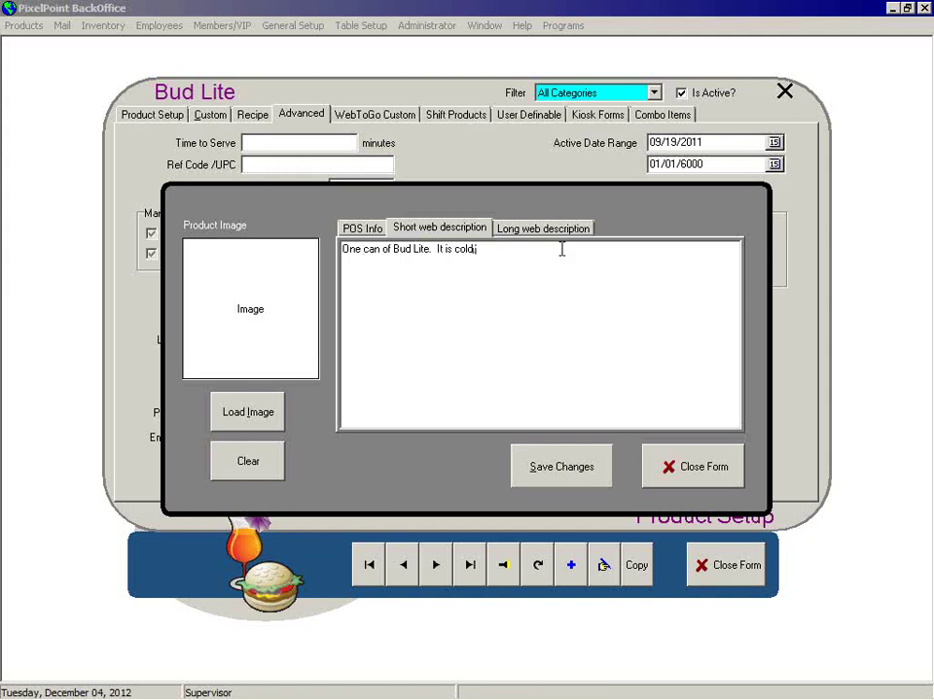
{"action": "left_click", "coordinate": [552, 234]}
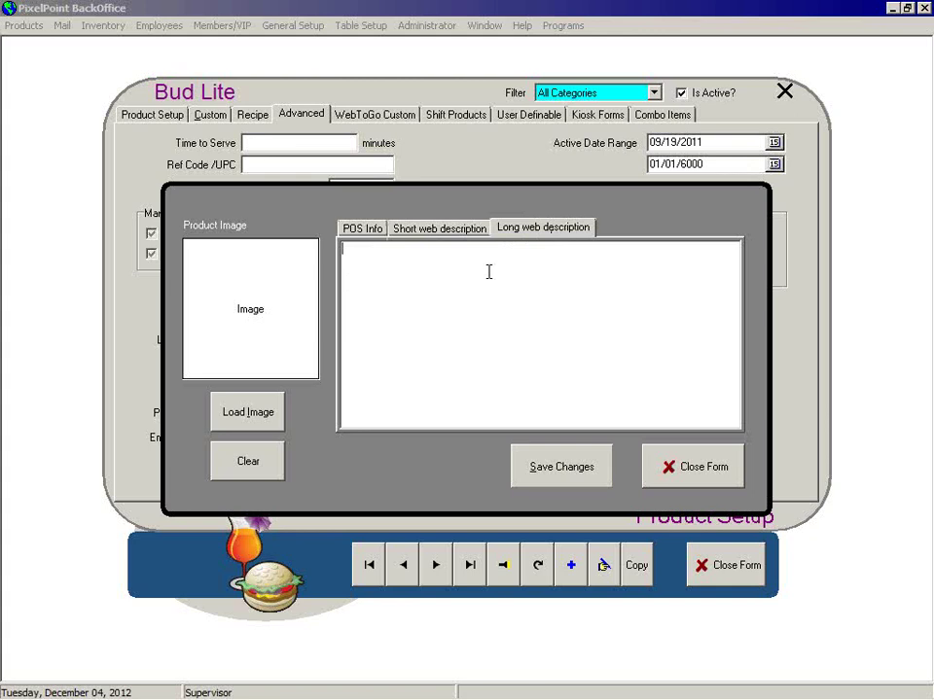
- Enter "It has 100 cal. and is good." as Bud Lite's long web description, save the changes and close Product Setup
{"action": "type", "text": "It ha"}
{"action": "type", "text": "s 100,0"}
{"action": "type", "text": "al. ano is"}
{"action": "type", "text": " good."}
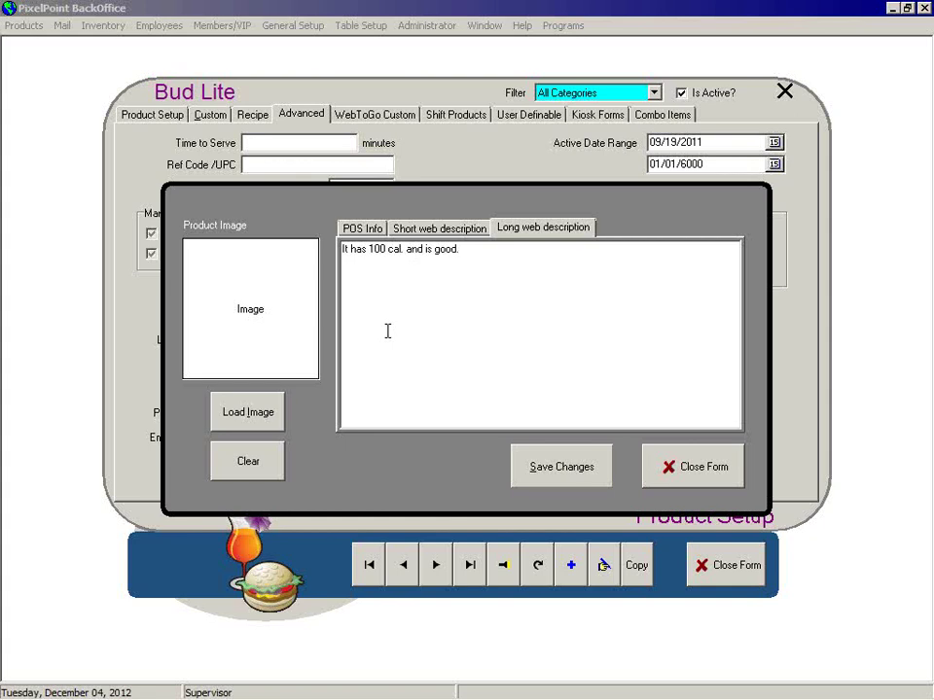
{"action": "left_click", "coordinate": [419, 232]}
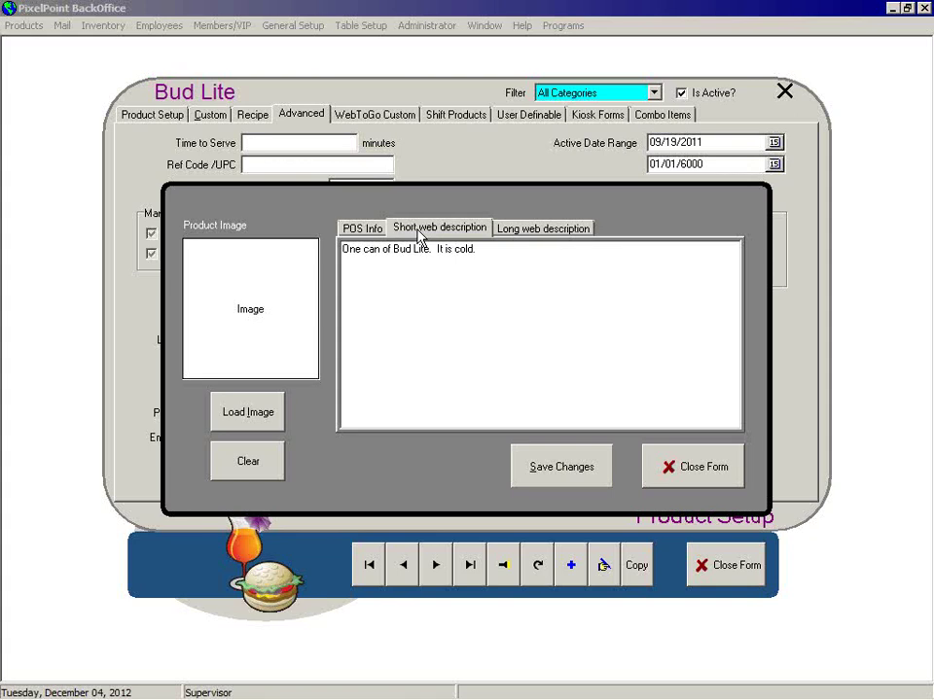
{"action": "left_click", "coordinate": [516, 232]}
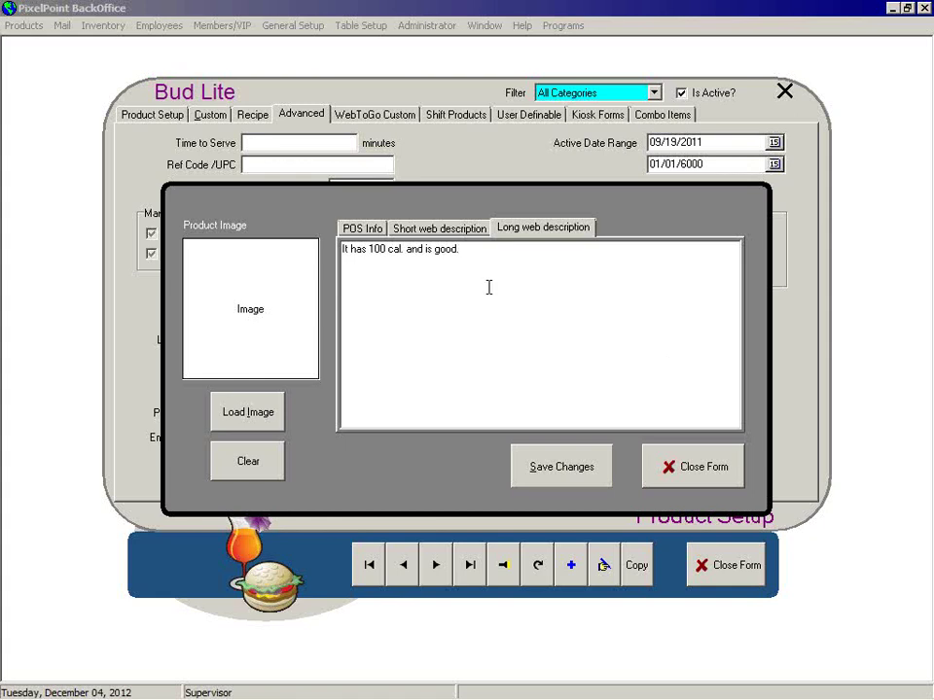
{"action": "left_click", "coordinate": [538, 453]}
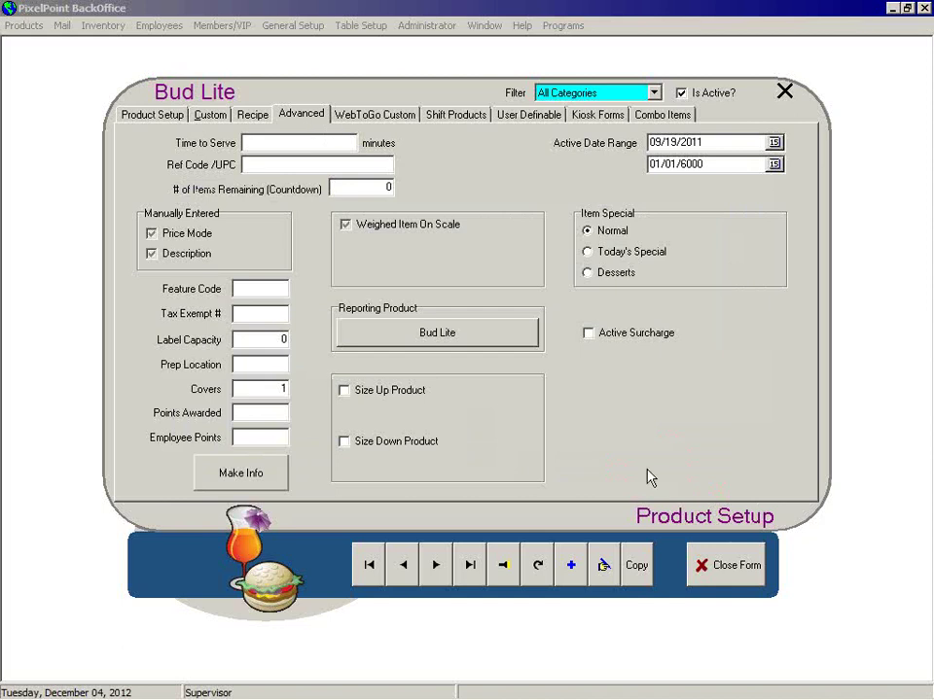
{"action": "left_click", "coordinate": [720, 569]}
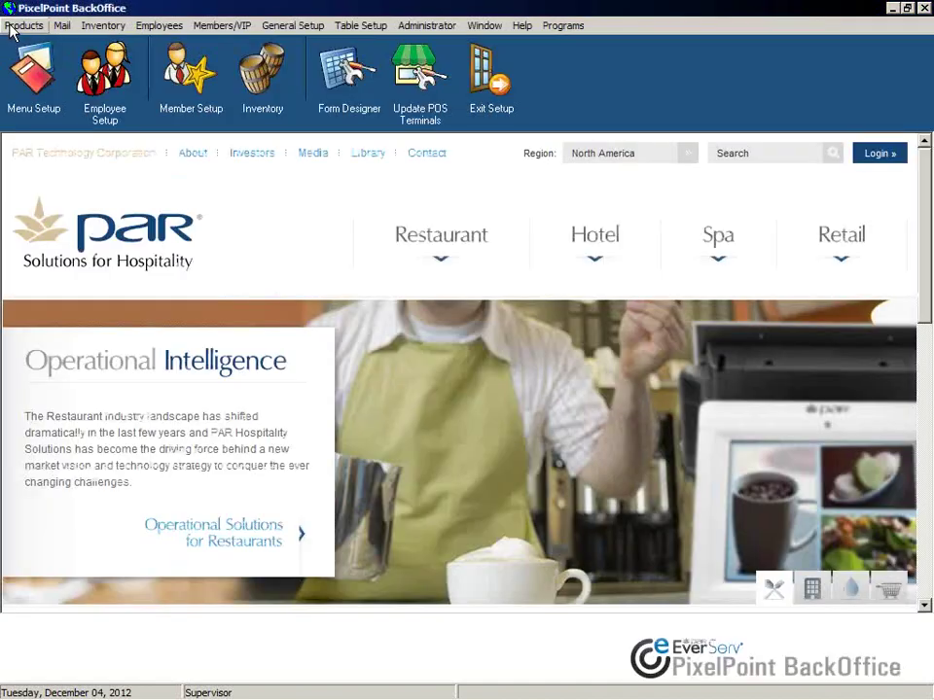
- View the Report Category Setup, Forced Questions Setup and Summary Group Setup forms, closing each one
{"action": "left_click", "coordinate": [10, 26]}
{"action": "left_click", "coordinate": [27, 76]}
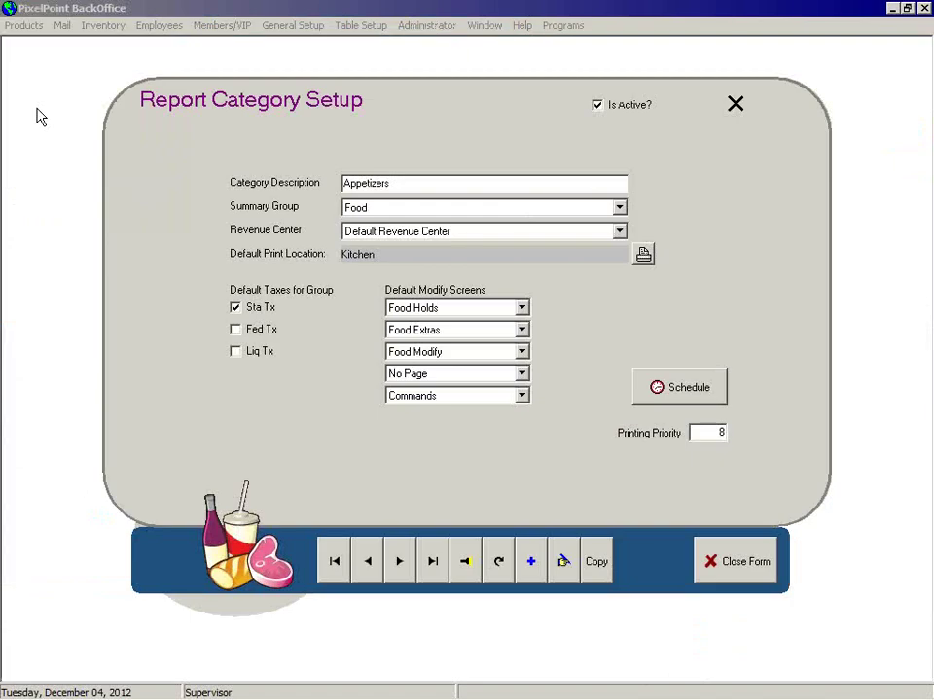
{"action": "left_click", "coordinate": [728, 562]}
{"action": "left_click", "coordinate": [17, 27]}
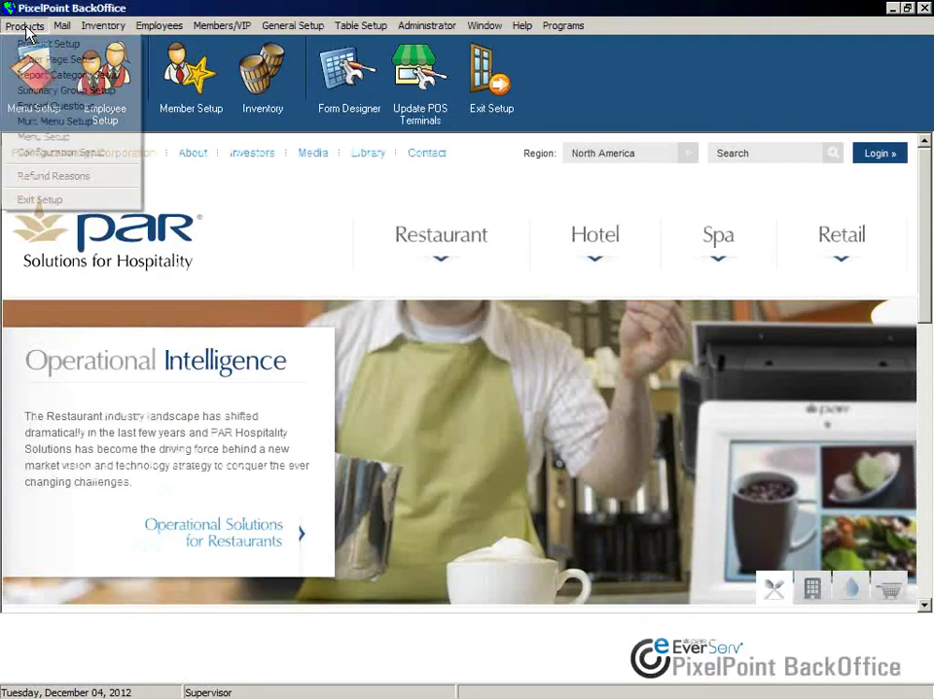
{"action": "left_click", "coordinate": [39, 104]}
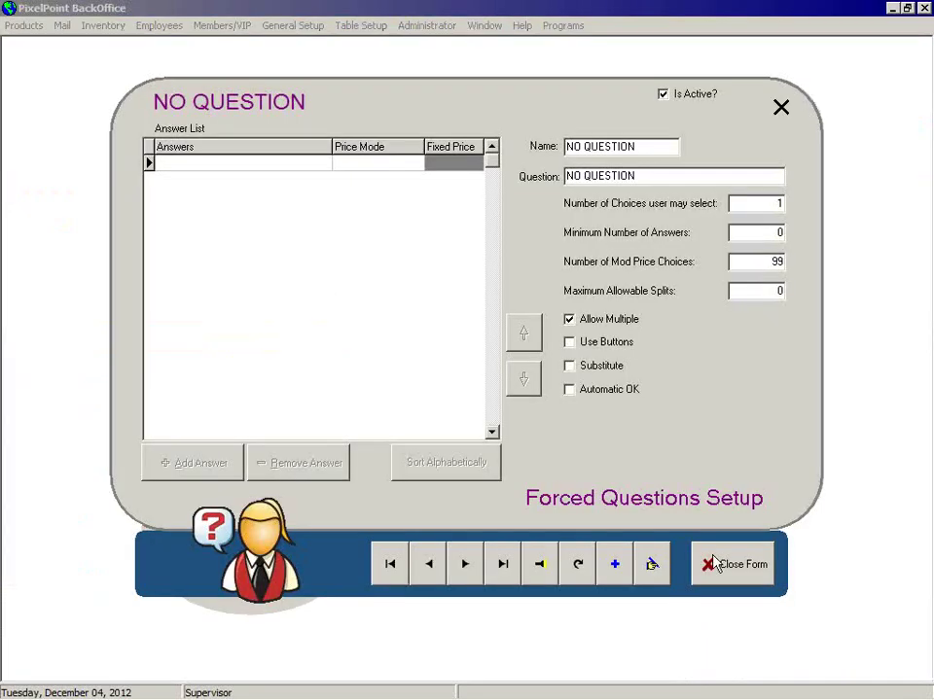
{"action": "left_click", "coordinate": [702, 562]}
{"action": "left_click", "coordinate": [6, 28]}
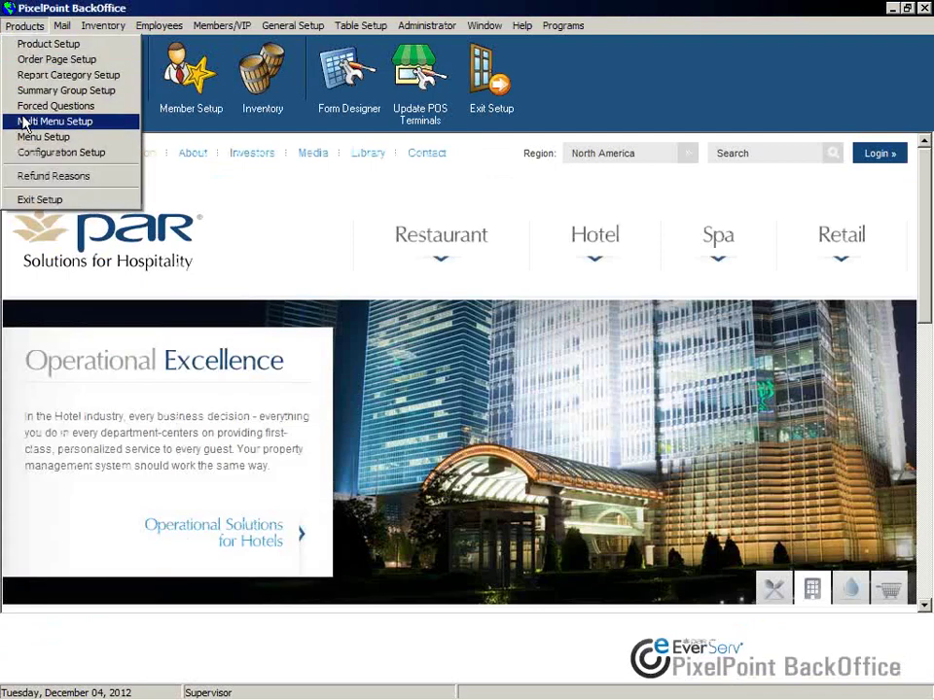
{"action": "left_click", "coordinate": [27, 91]}
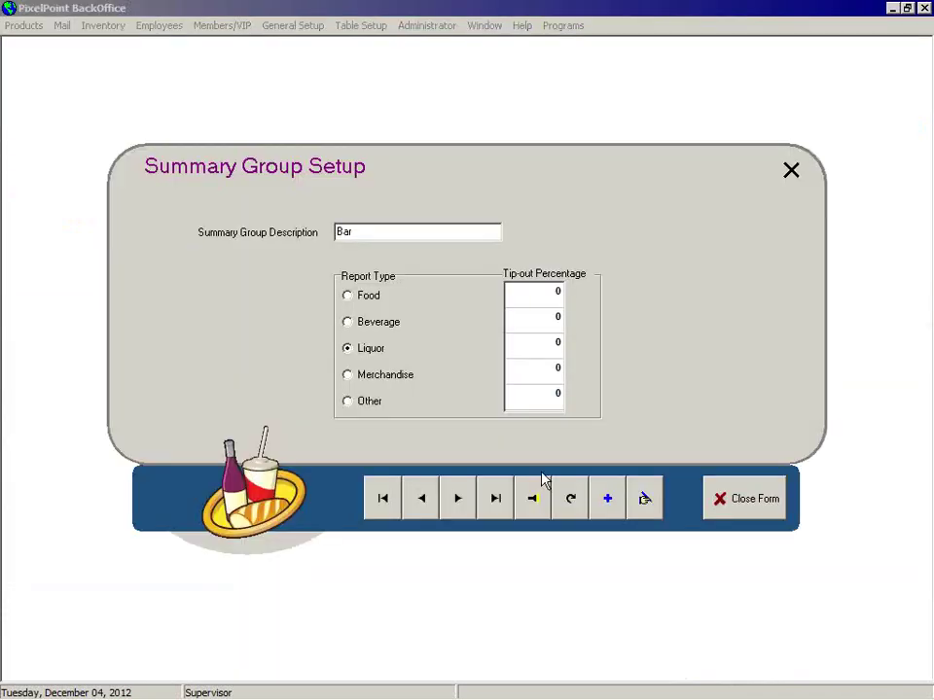
{"action": "left_click", "coordinate": [732, 509]}
- Open Sales Type Setup, view the Catering sales type's web and delivery options, and close the form
{"action": "left_click", "coordinate": [148, 28]}
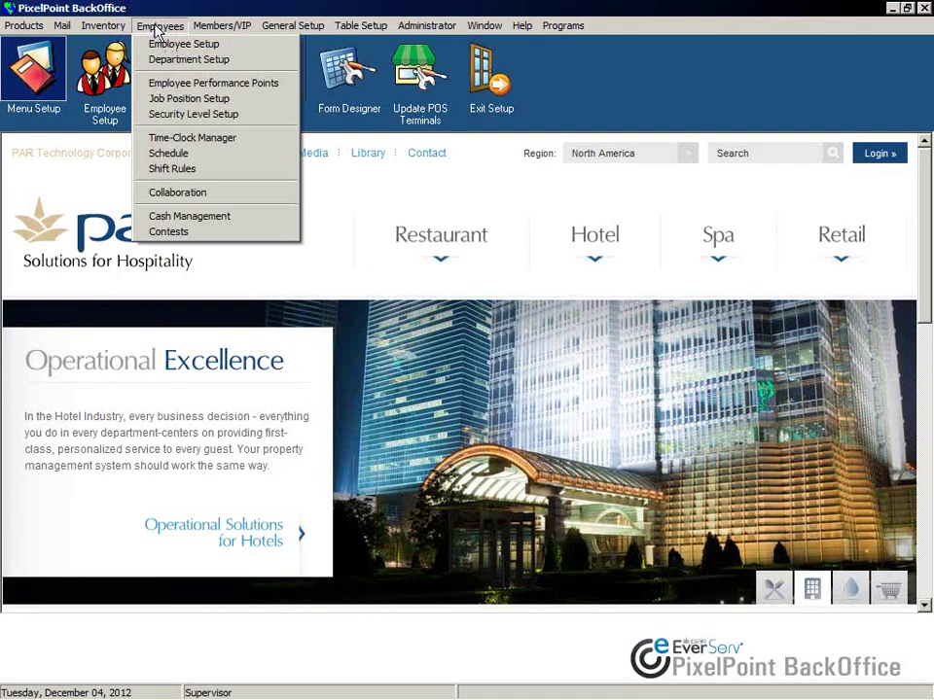
{"action": "mouse_move", "coordinate": [69, 28]}
{"action": "mouse_move", "coordinate": [14, 27]}
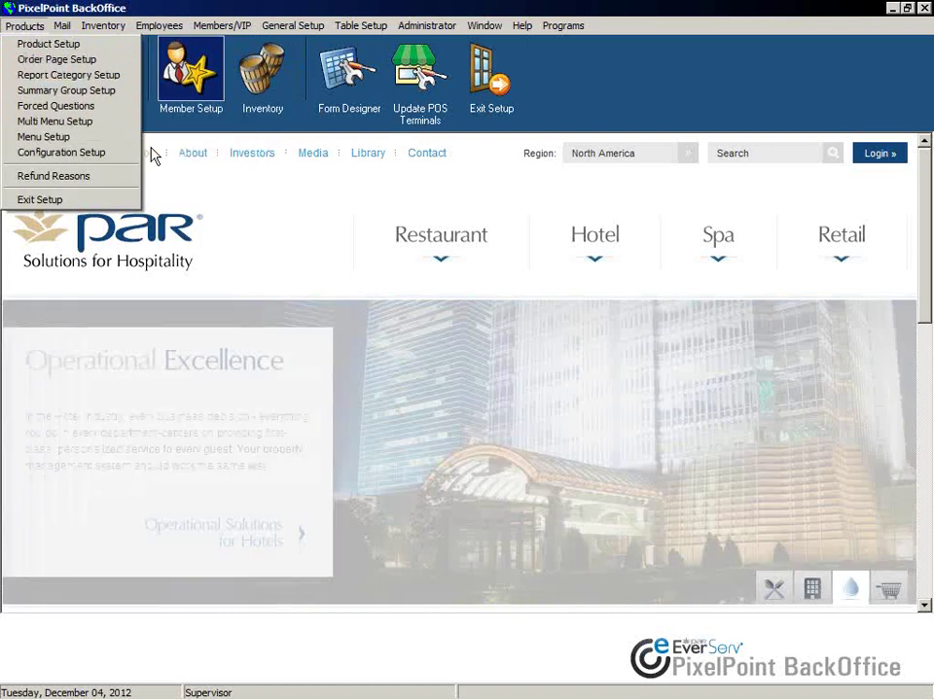
{"action": "mouse_move", "coordinate": [471, 36]}
{"action": "mouse_move", "coordinate": [428, 29]}
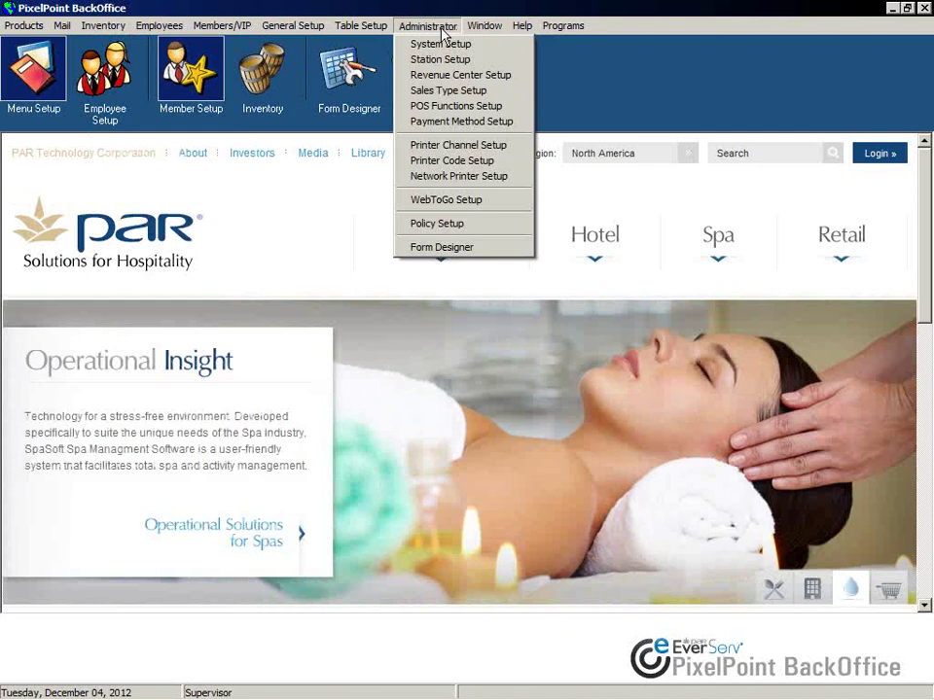
{"action": "left_click", "coordinate": [425, 92]}
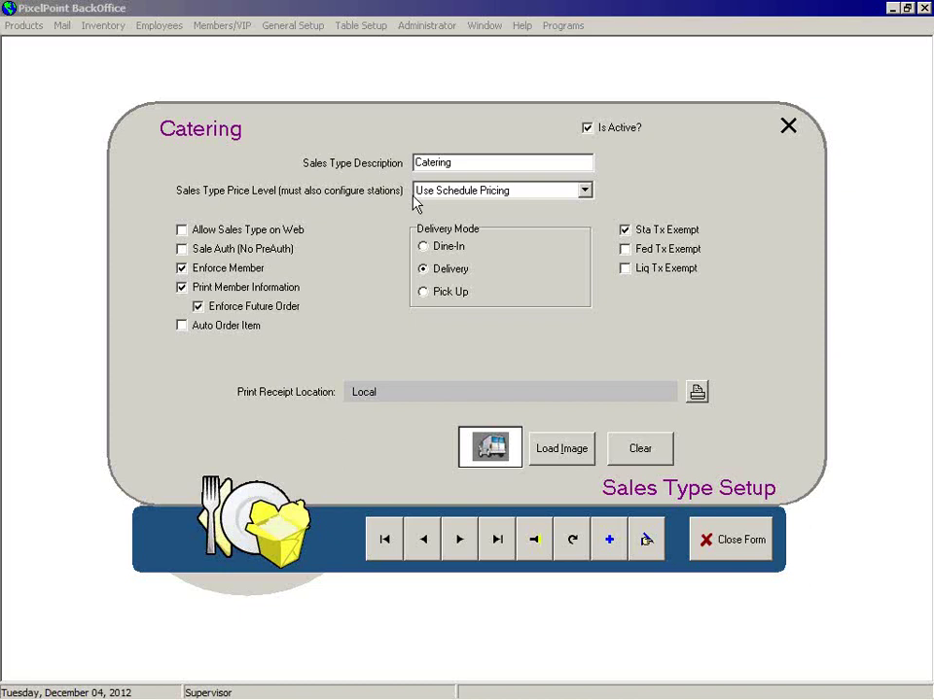
{"action": "left_click", "coordinate": [703, 540]}
- Review the /as Appetizer product's WebToGo modify screen and forced question options, and close Product Setup
{"action": "left_click", "coordinate": [18, 27]}
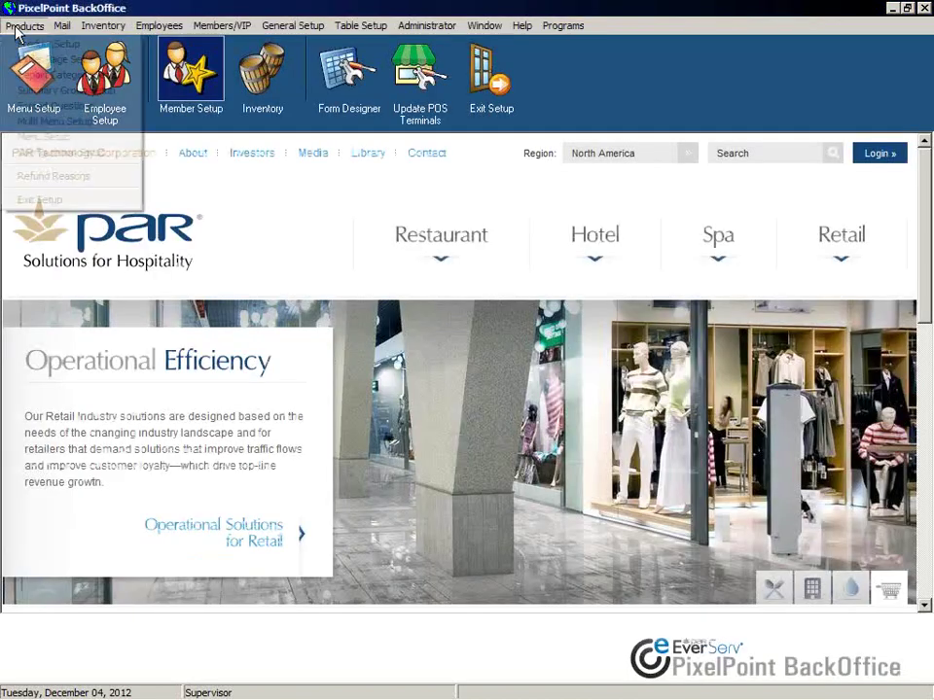
{"action": "left_click", "coordinate": [44, 43]}
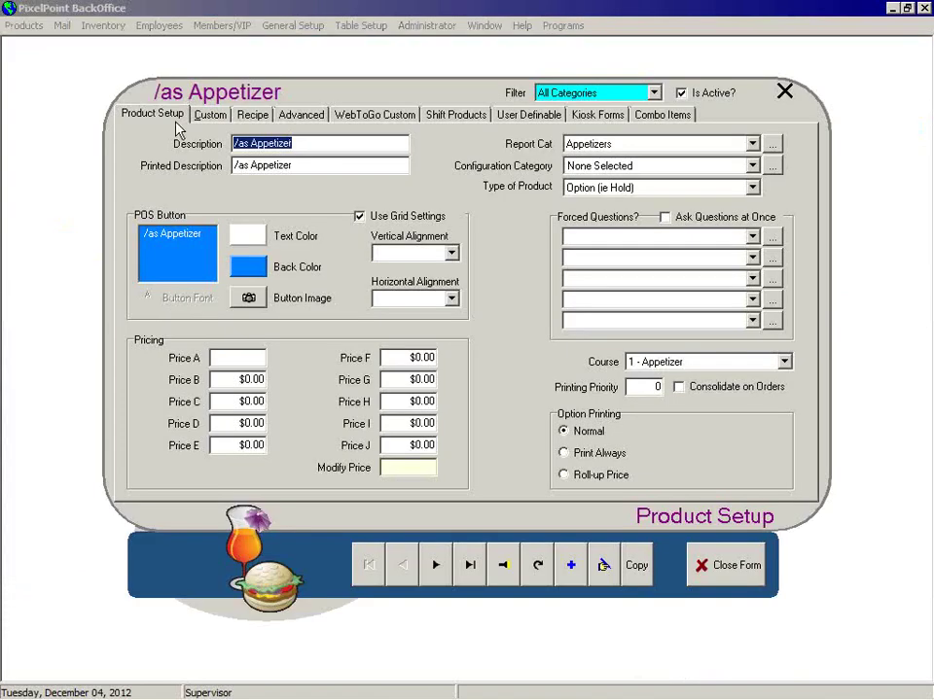
{"action": "left_click", "coordinate": [360, 119]}
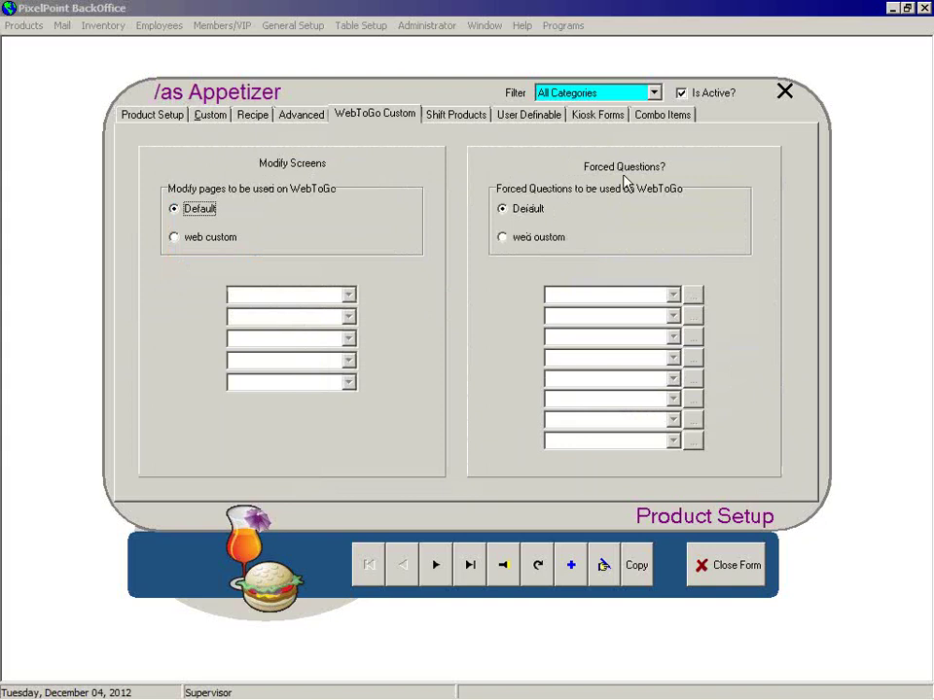
{"action": "left_click", "coordinate": [702, 564]}
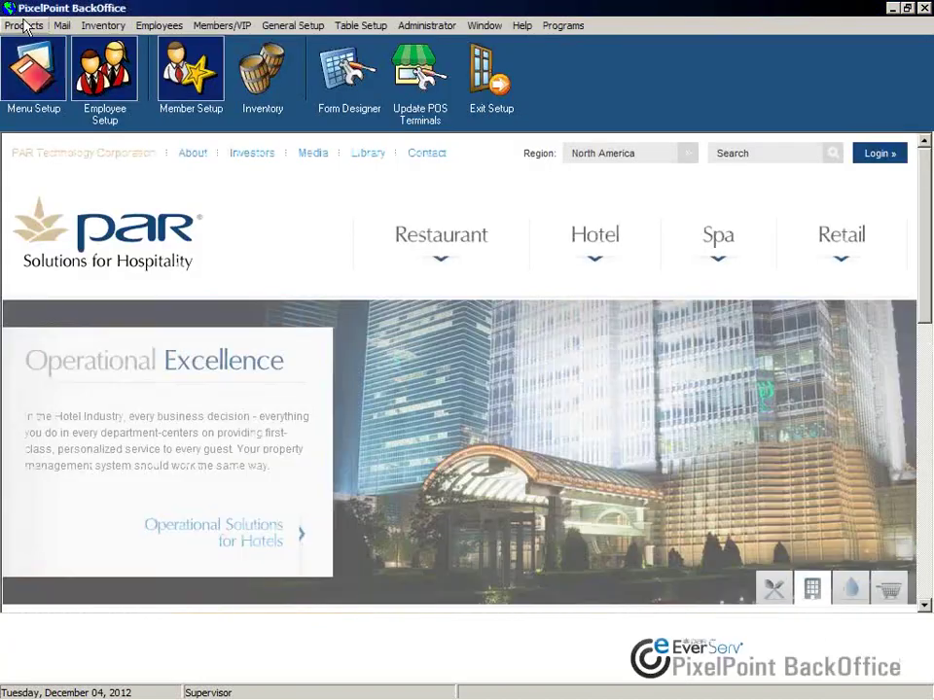
- Find Miller Lite in the product search list, load its record and view its WebToGo custom settings
{"action": "left_click", "coordinate": [21, 25]}
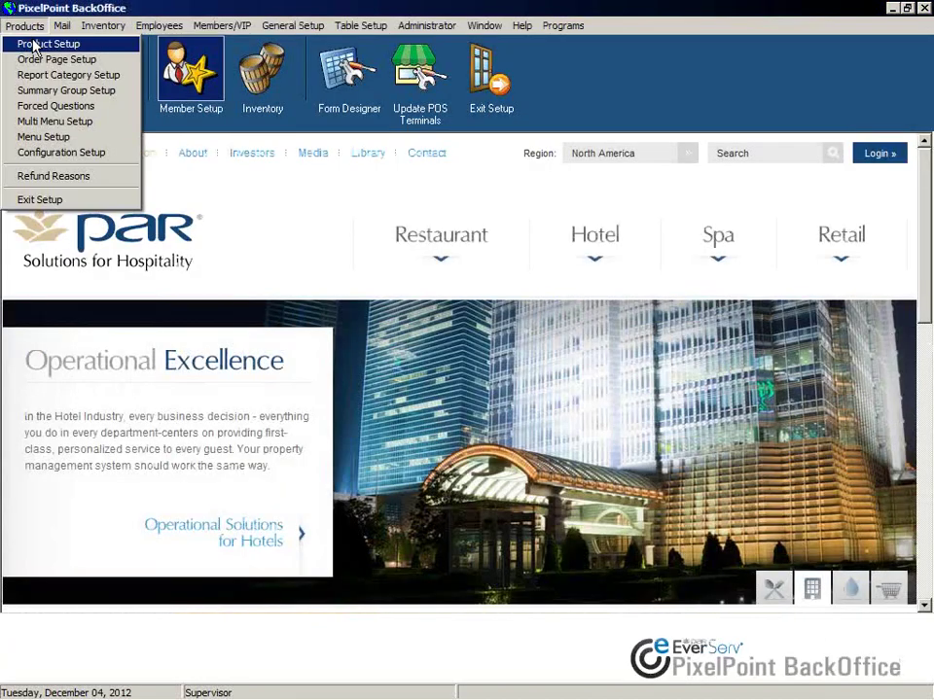
{"action": "left_click", "coordinate": [34, 45]}
{"action": "left_click", "coordinate": [503, 565]}
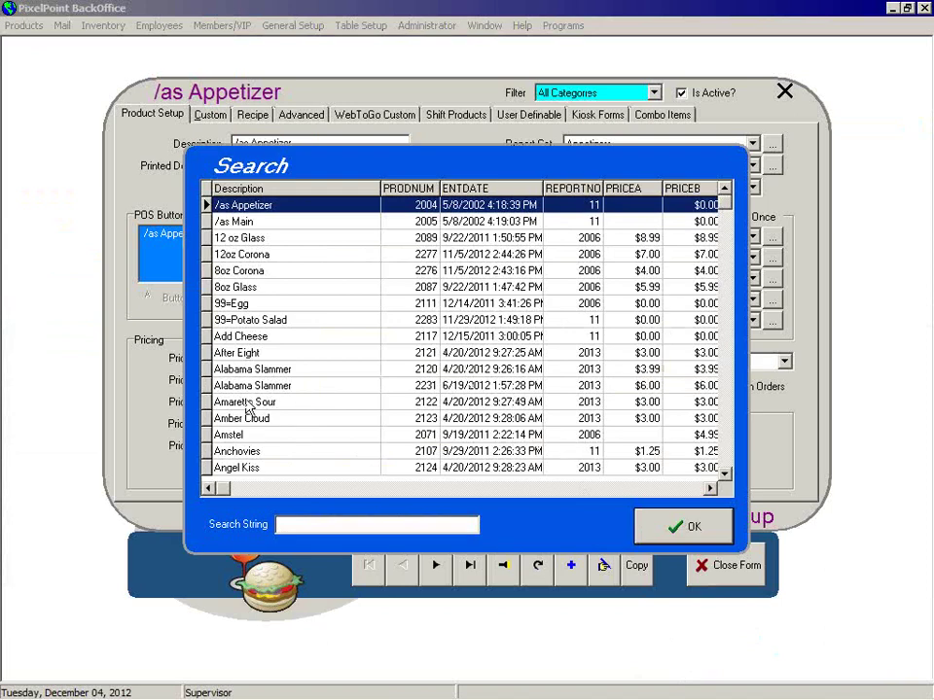
{"action": "scroll", "coordinate": [728, 428], "scroll_direction": "down", "scroll_amount": 20}
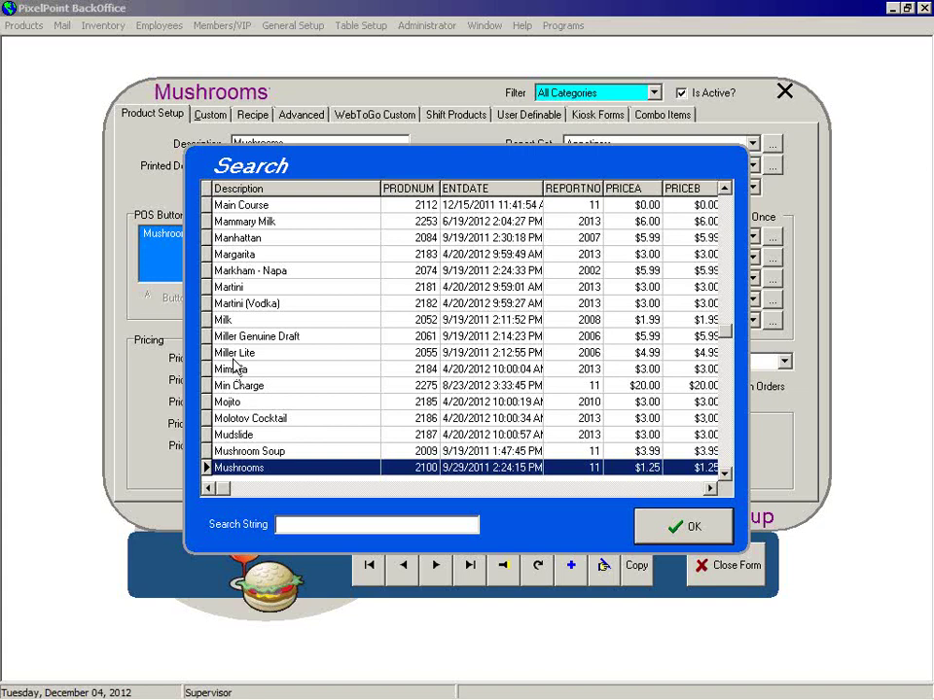
{"action": "left_click", "coordinate": [233, 354]}
{"action": "left_click", "coordinate": [668, 526]}
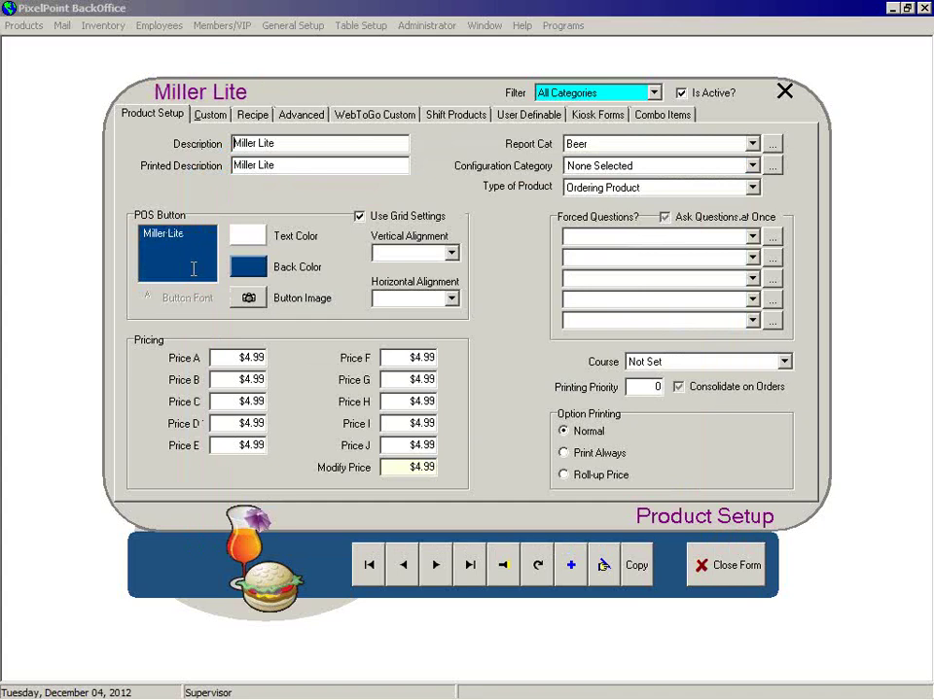
{"action": "left_click", "coordinate": [347, 122]}
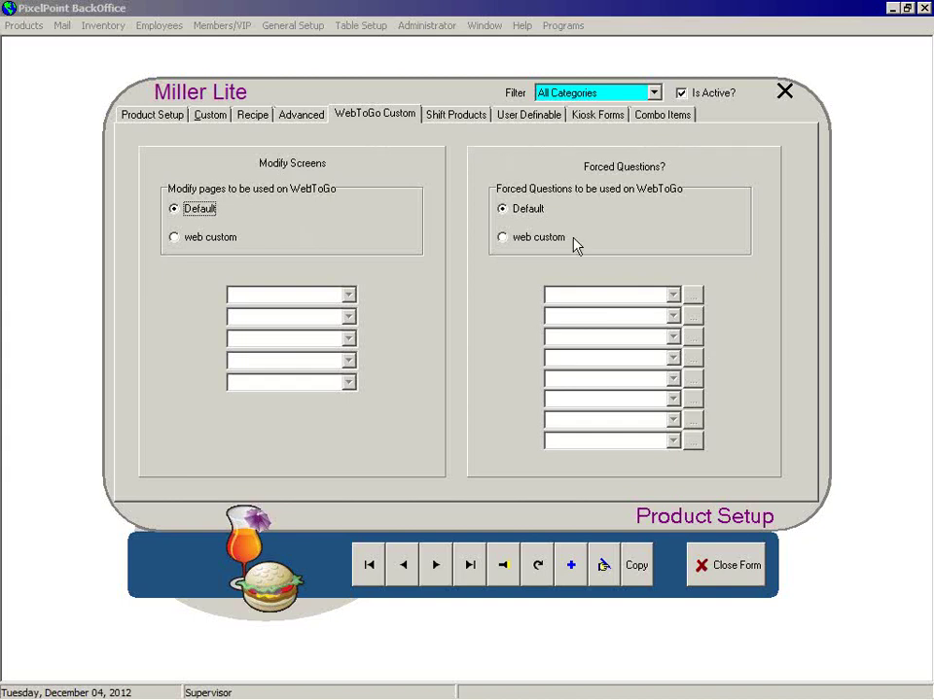
- Try the web custom option for Miller Lite's WebToGo forced questions, discard the edit and close Product Setup
{"action": "left_click", "coordinate": [512, 242]}
{"action": "left_click", "coordinate": [506, 213]}
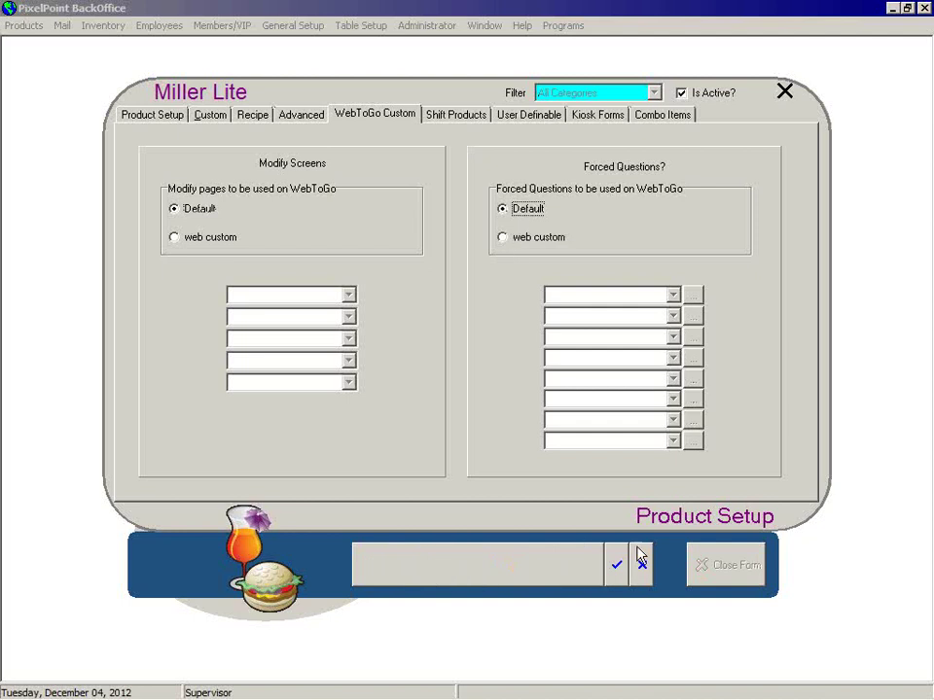
{"action": "left_click", "coordinate": [642, 565]}
{"action": "left_click", "coordinate": [412, 388]}
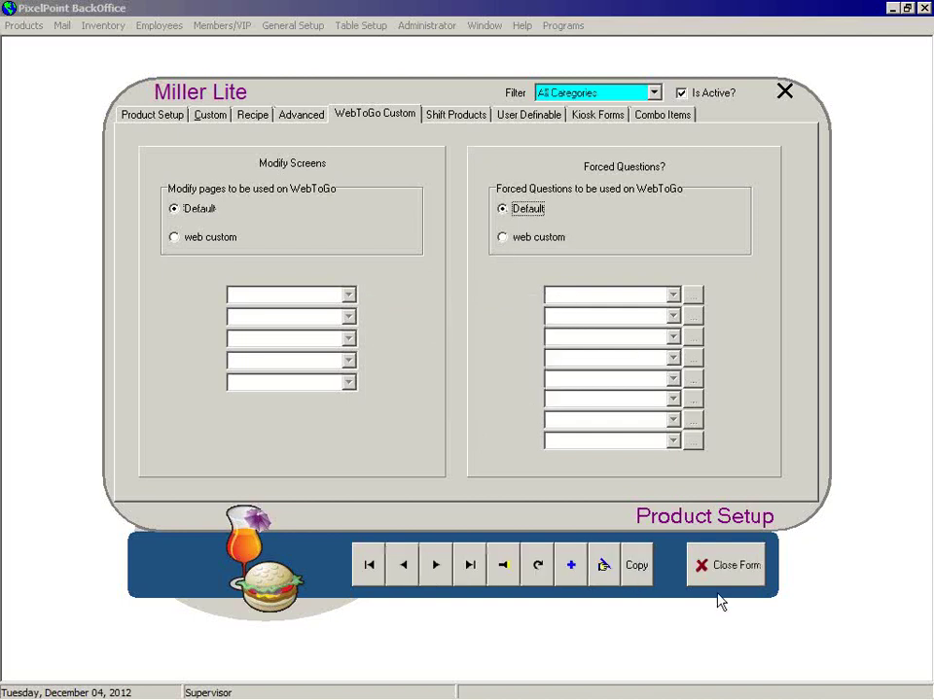
{"action": "left_click", "coordinate": [712, 581]}
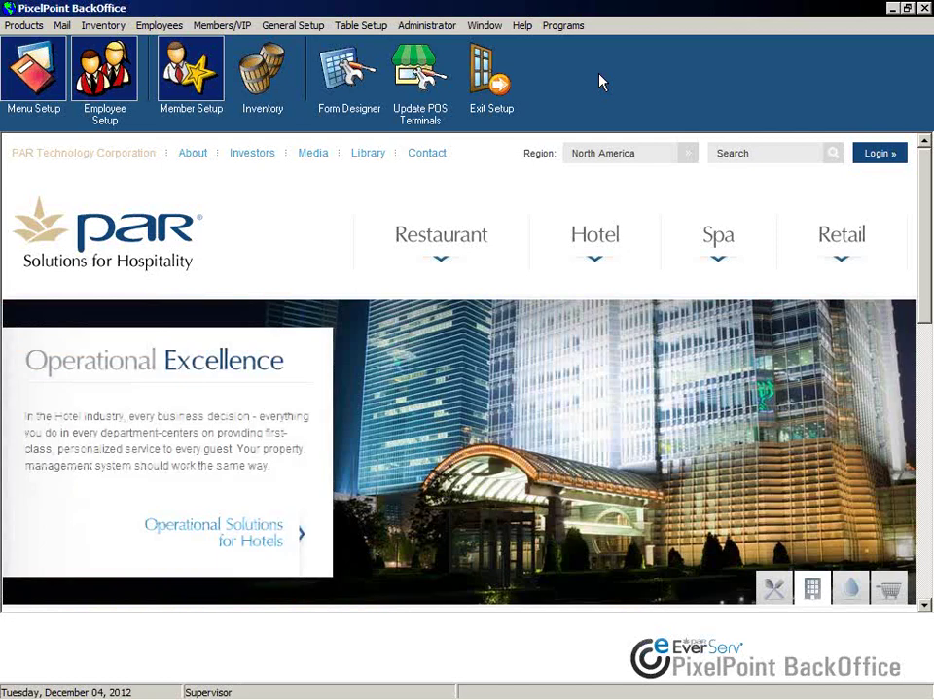
- Review the /as Appetizer product's WebToGo custom, advanced and make info settings, and close Product Setup
{"action": "left_click", "coordinate": [23, 25]}
{"action": "left_click", "coordinate": [20, 41]}
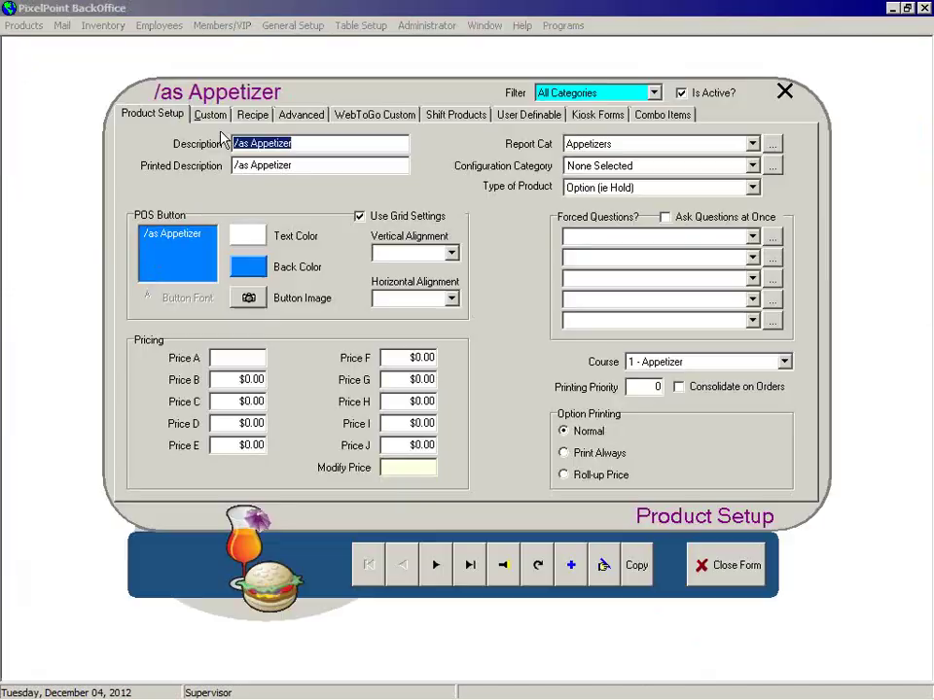
{"action": "left_click", "coordinate": [365, 117]}
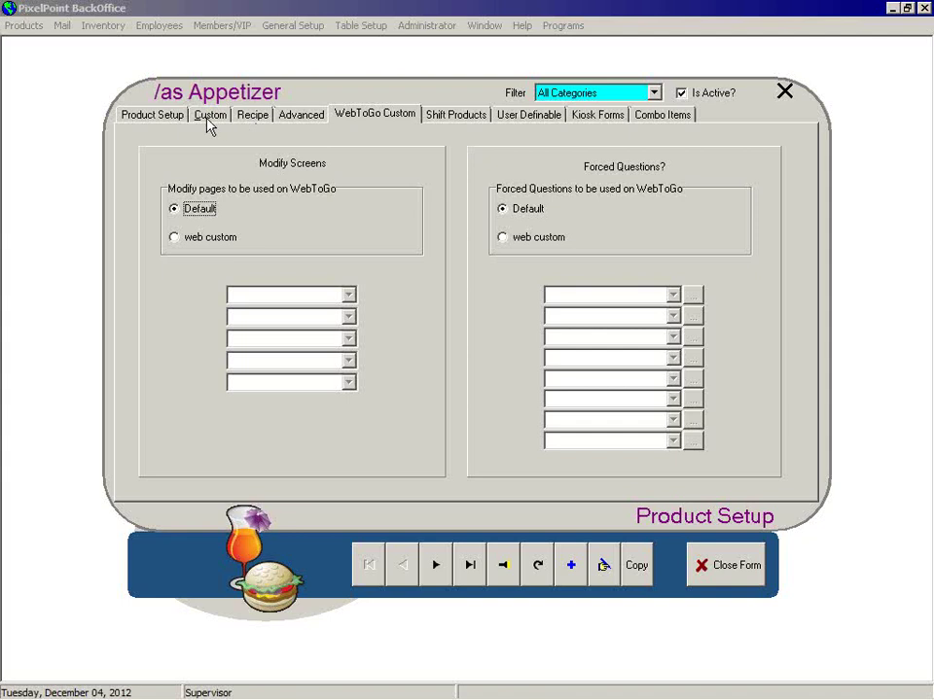
{"action": "left_click", "coordinate": [154, 115]}
{"action": "left_click", "coordinate": [301, 115]}
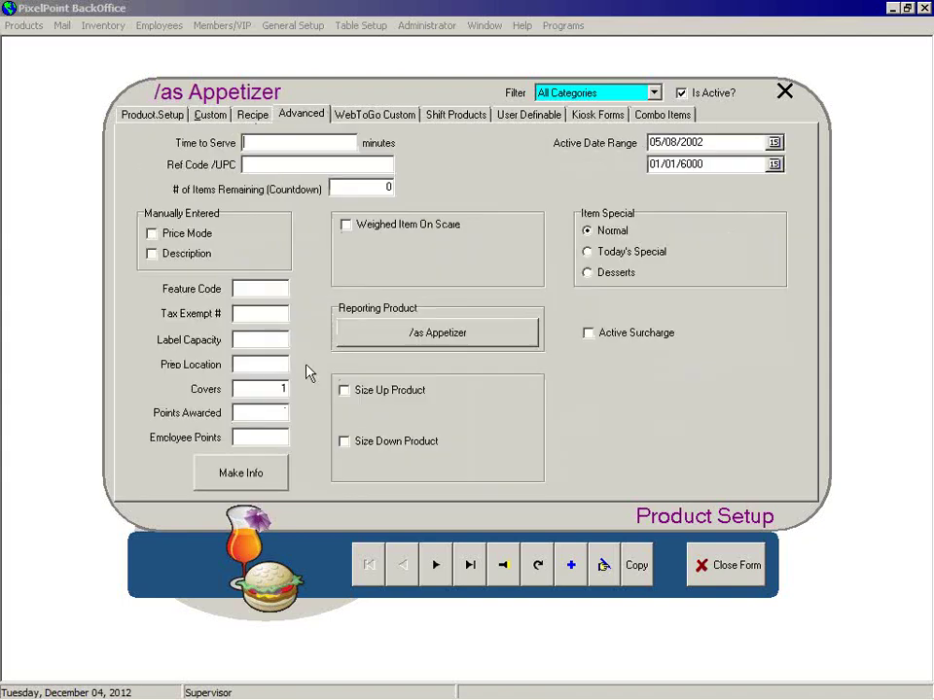
{"action": "left_click", "coordinate": [256, 480]}
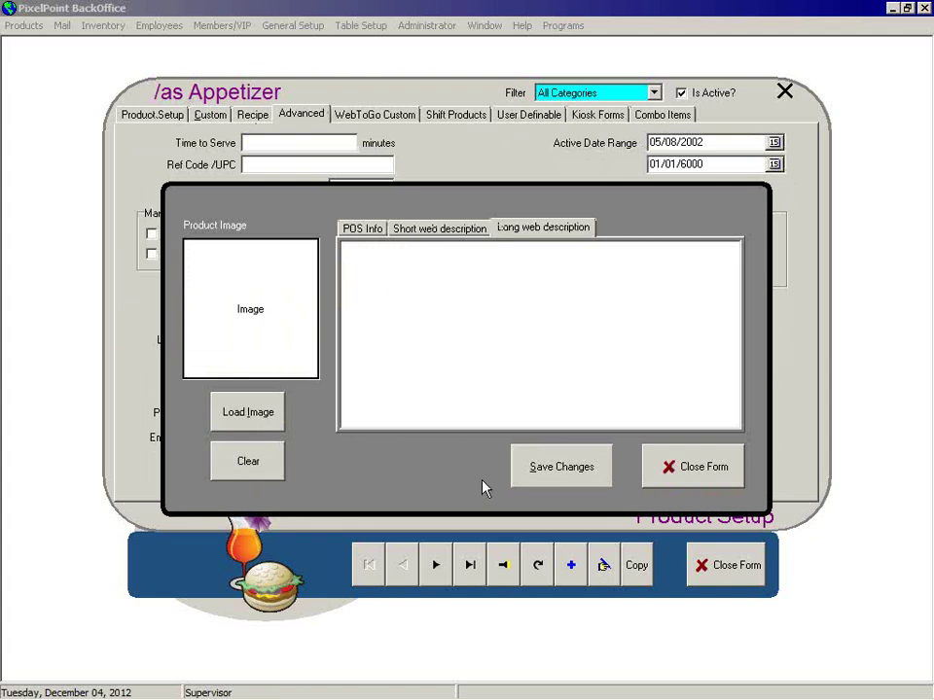
{"action": "left_click", "coordinate": [688, 477]}
{"action": "left_click", "coordinate": [728, 564]}
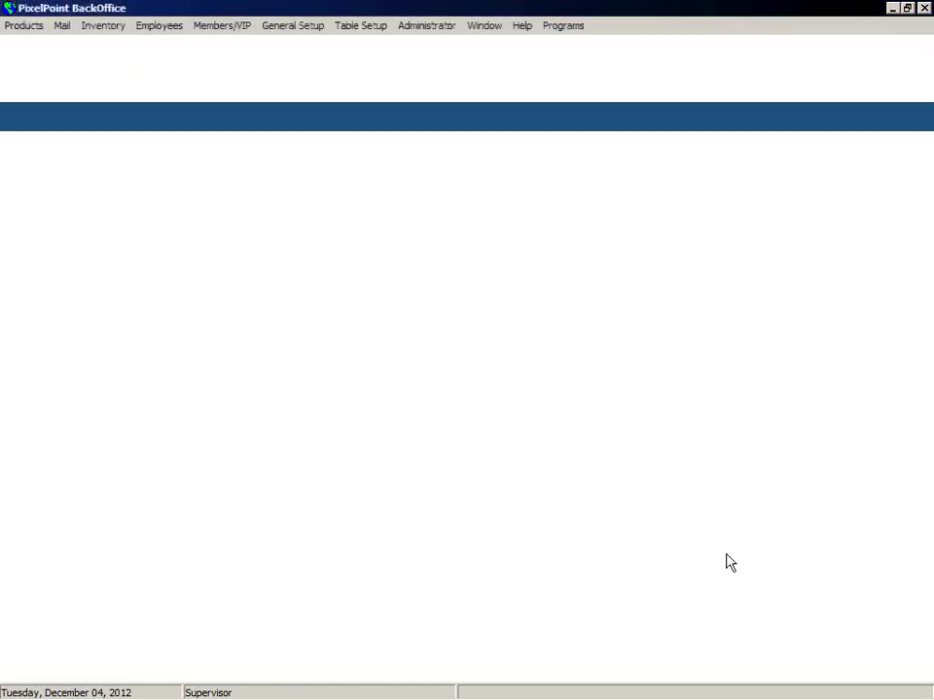
- View the Beer page in Menu Setup and the Default Menu entry in Multiple Menu Name Setup, closing both
{"action": "left_click", "coordinate": [28, 104]}
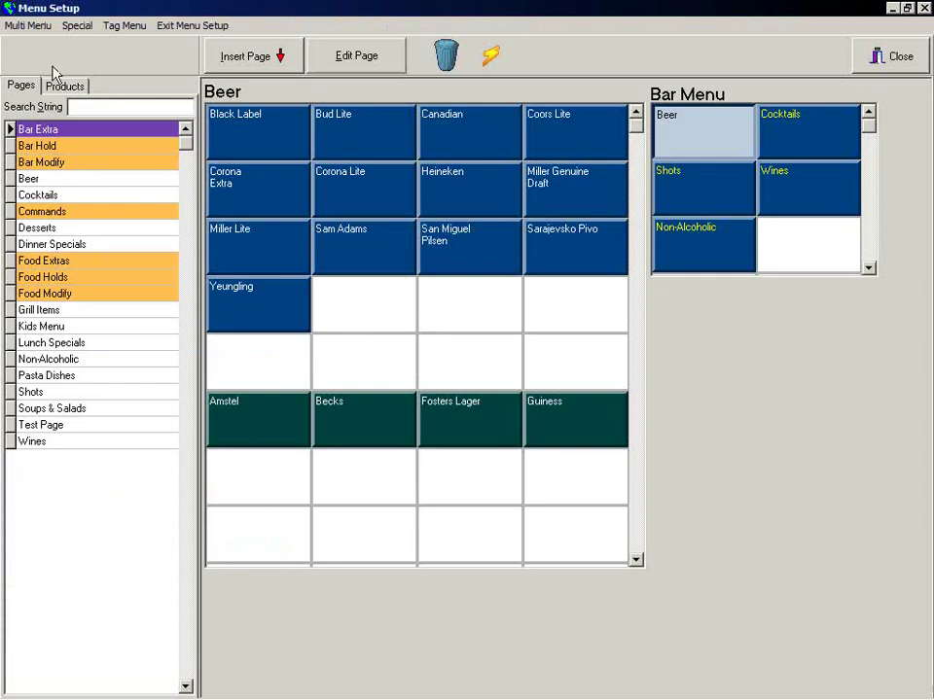
{"action": "left_click", "coordinate": [181, 29]}
{"action": "left_click", "coordinate": [23, 26]}
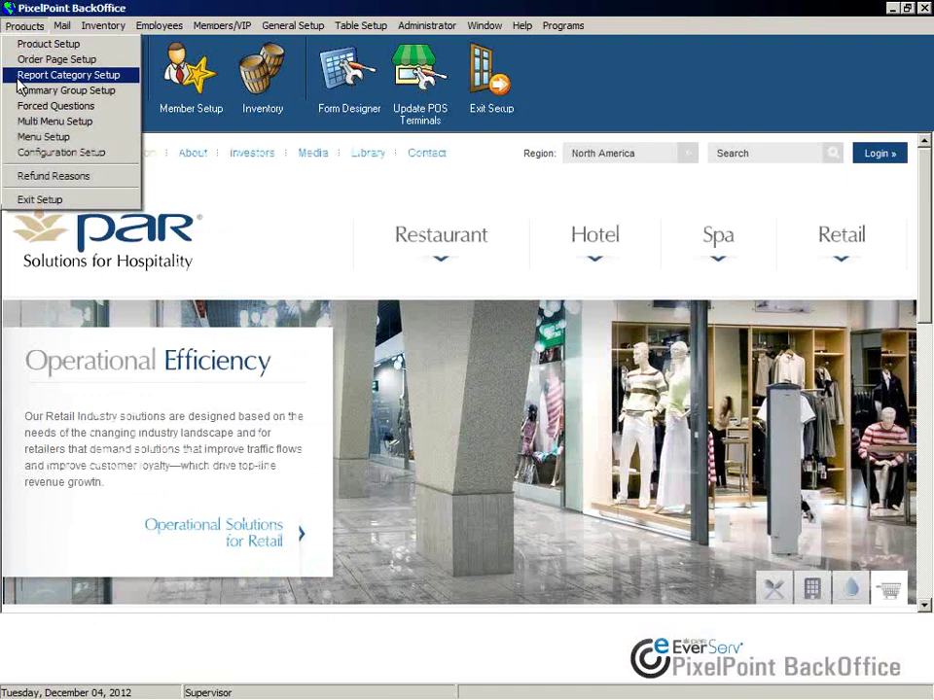
{"action": "left_click", "coordinate": [29, 135]}
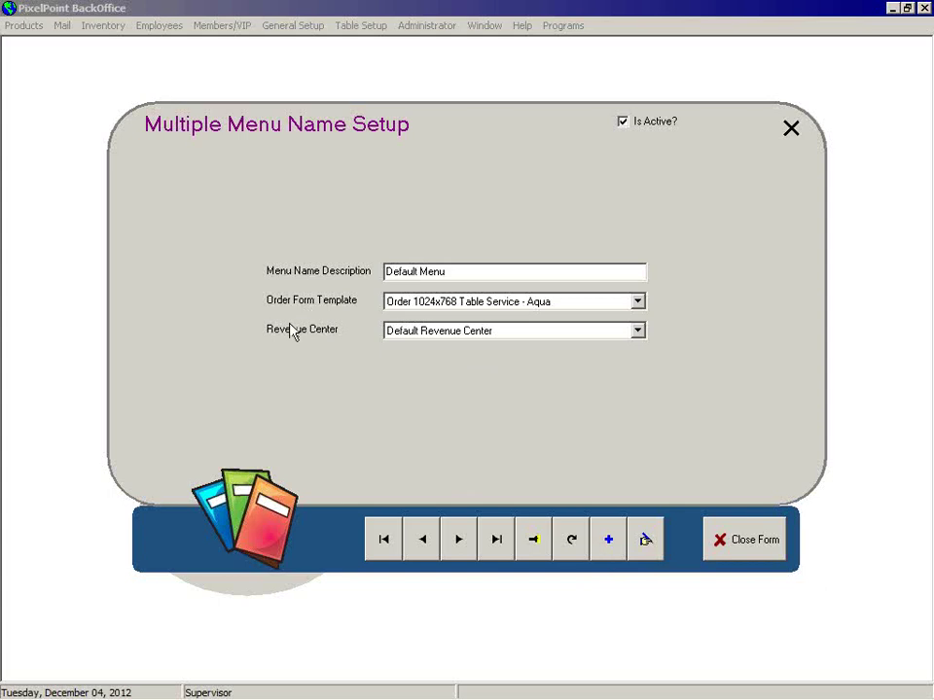
{"action": "left_click", "coordinate": [739, 555]}
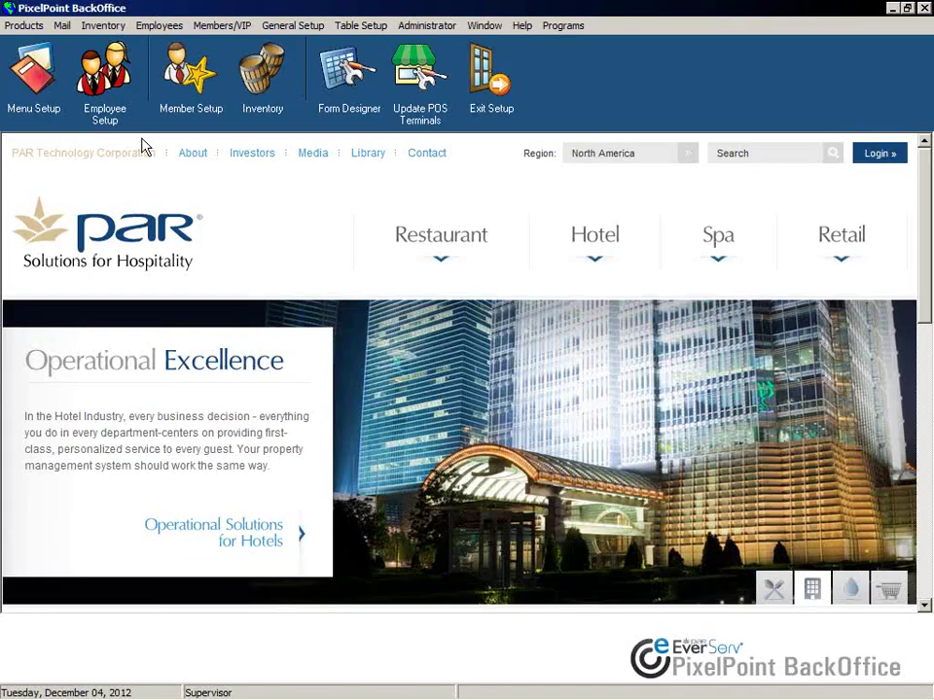
- View the Default Menu's pages in Menu Setup, close Menu Setup and exit BackOffice
{"action": "left_click", "coordinate": [33, 62]}
{"action": "left_click", "coordinate": [26, 28]}
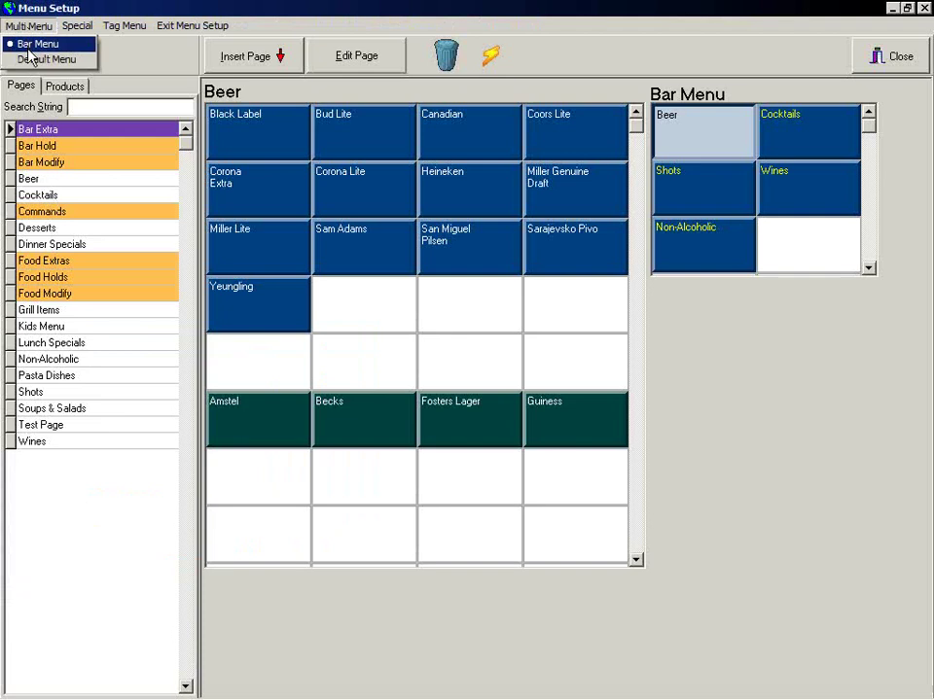
{"action": "left_click", "coordinate": [32, 60]}
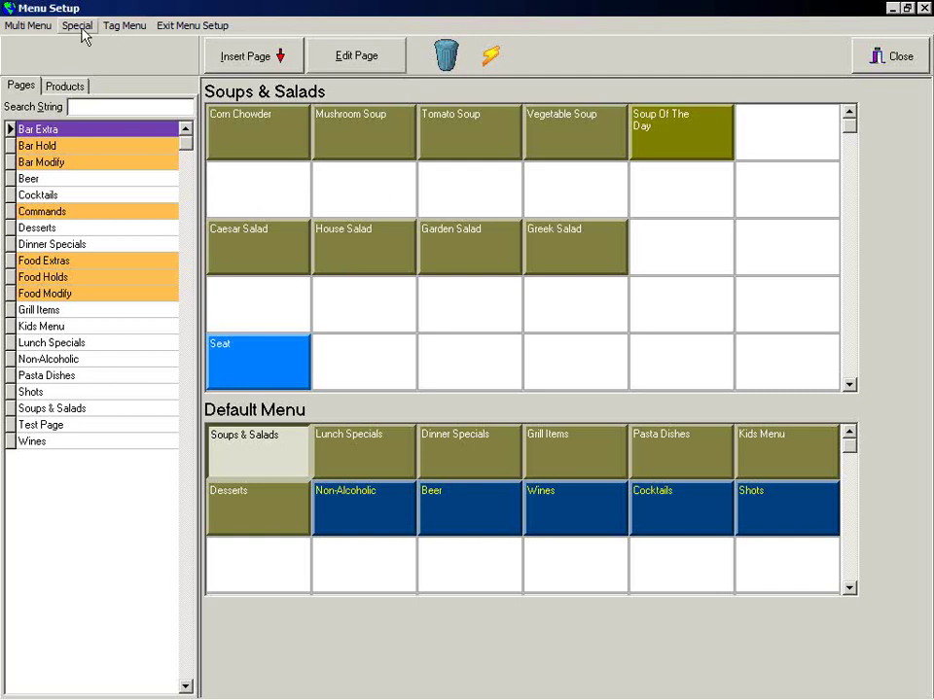
{"action": "left_click", "coordinate": [20, 27]}
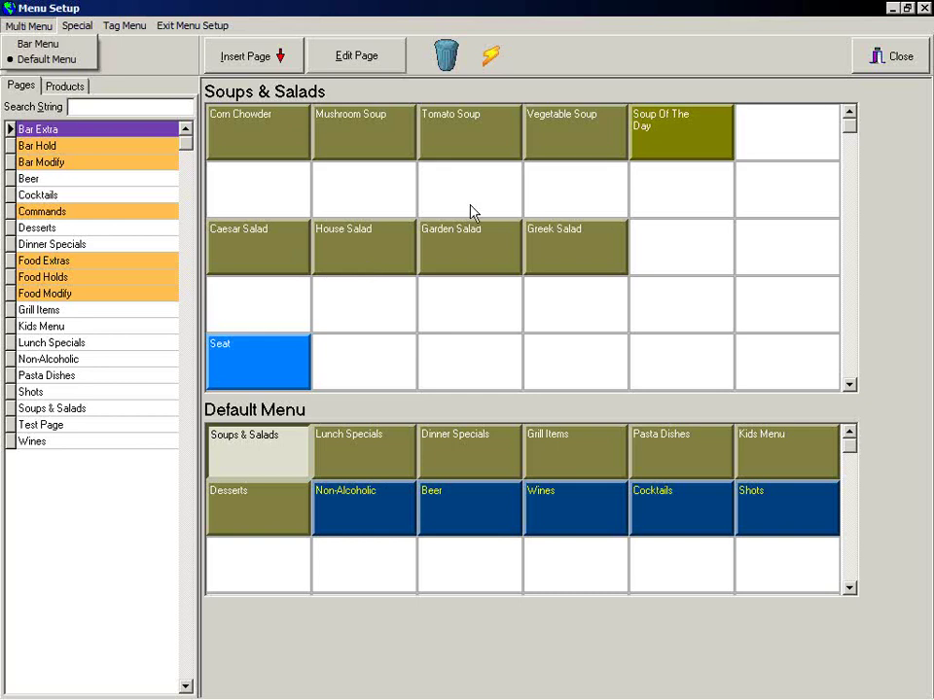
{"action": "left_click", "coordinate": [885, 59]}
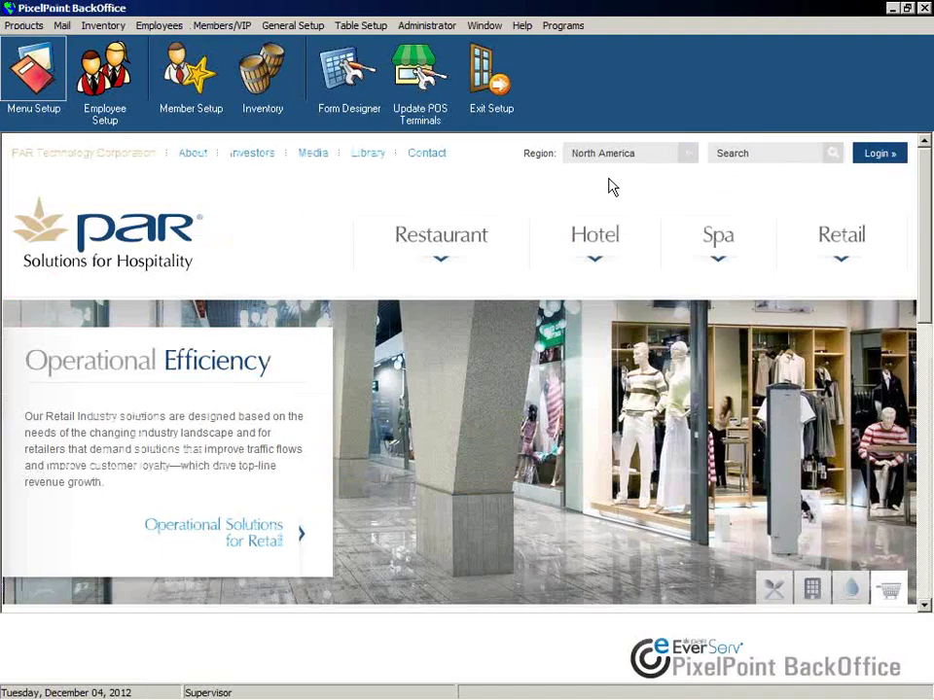
{"action": "left_click", "coordinate": [469, 86]}
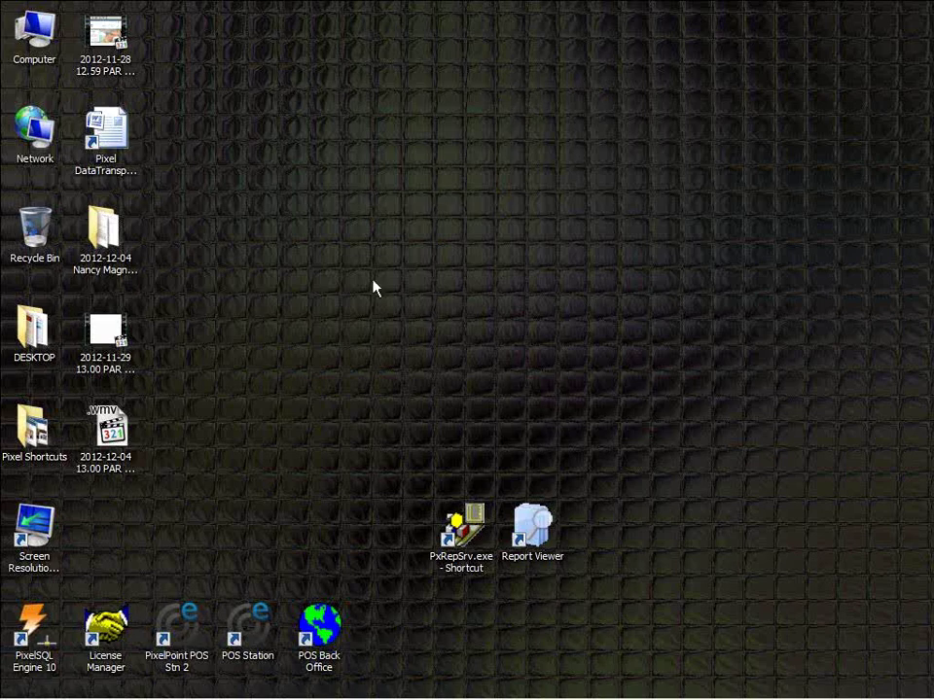
- Switch to Internet Explorer, open the PixelPoint site's On Line Ordering Solutions page and launch the online WebToGo demo in a maximized window
{"action": "left_click", "coordinate": [74, 688]}
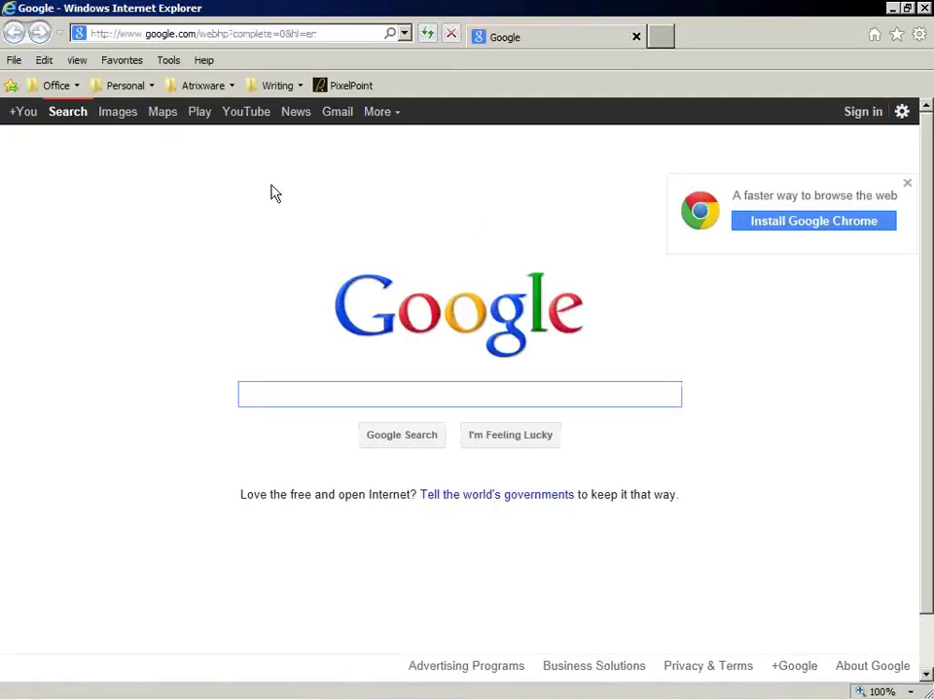
{"action": "left_click", "coordinate": [350, 87]}
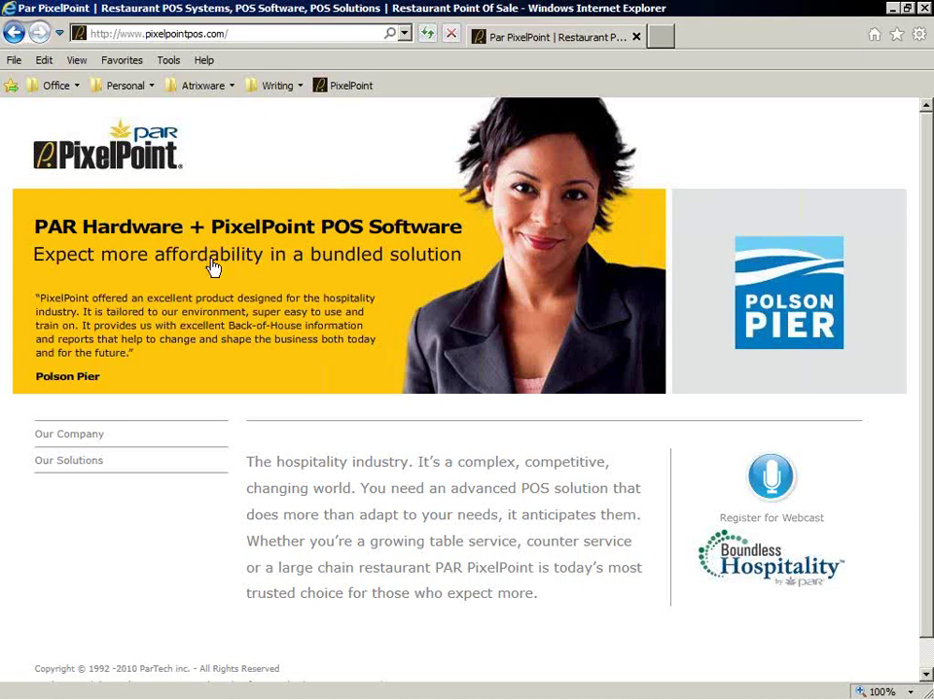
{"action": "left_click", "coordinate": [52, 467]}
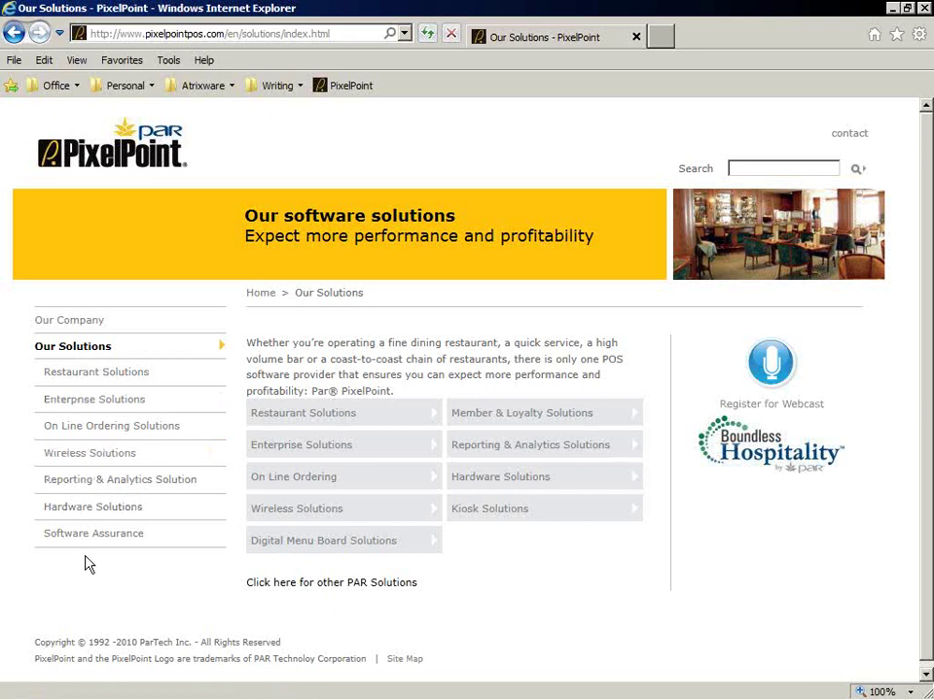
{"action": "left_click", "coordinate": [69, 430]}
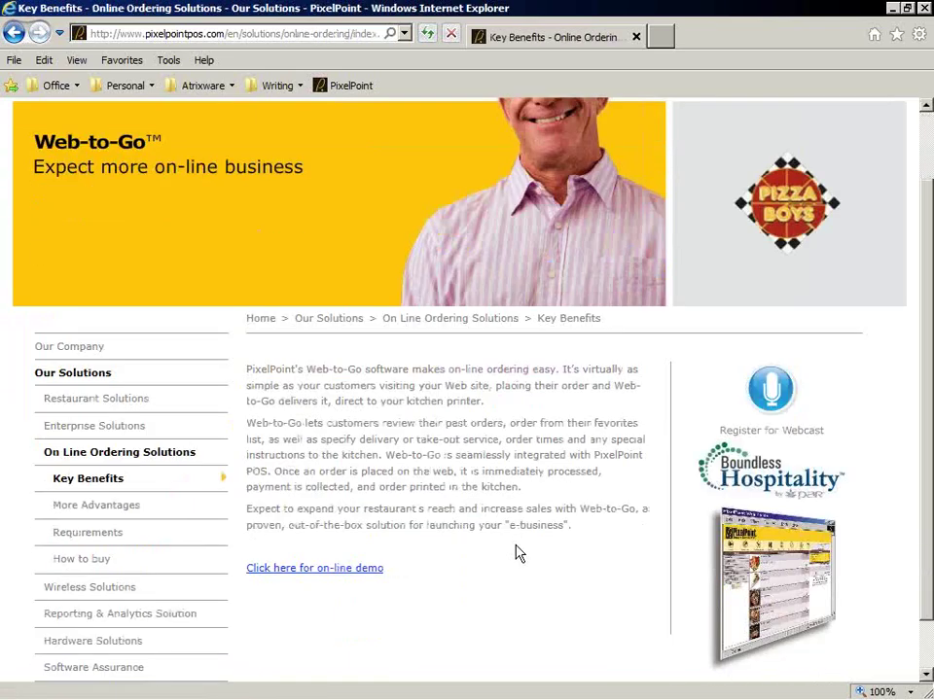
{"action": "scroll", "coordinate": [517, 547], "scroll_direction": "down", "scroll_amount": 3}
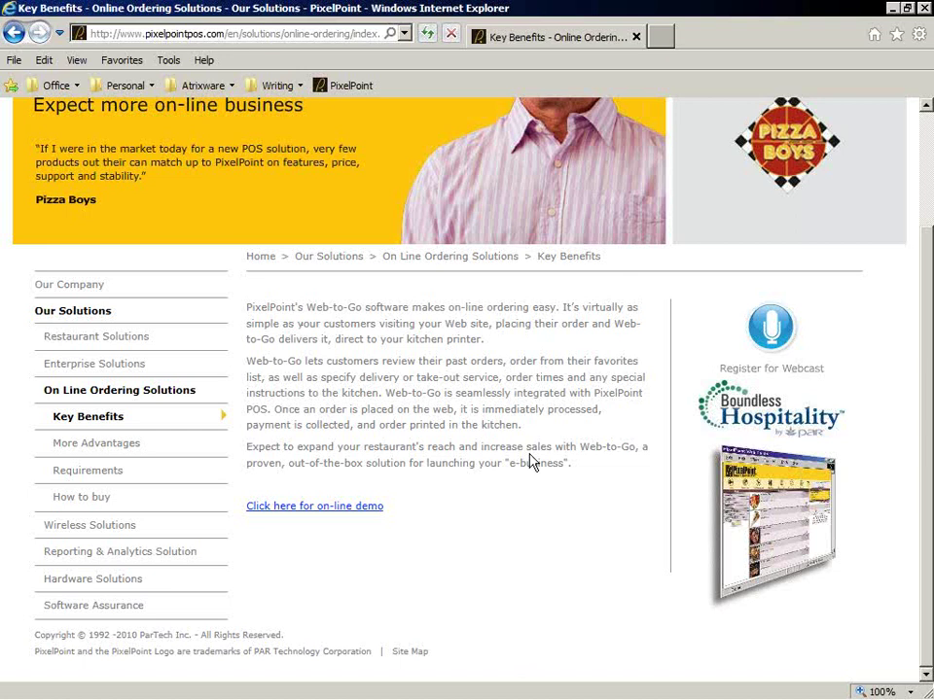
{"action": "left_click", "coordinate": [326, 516]}
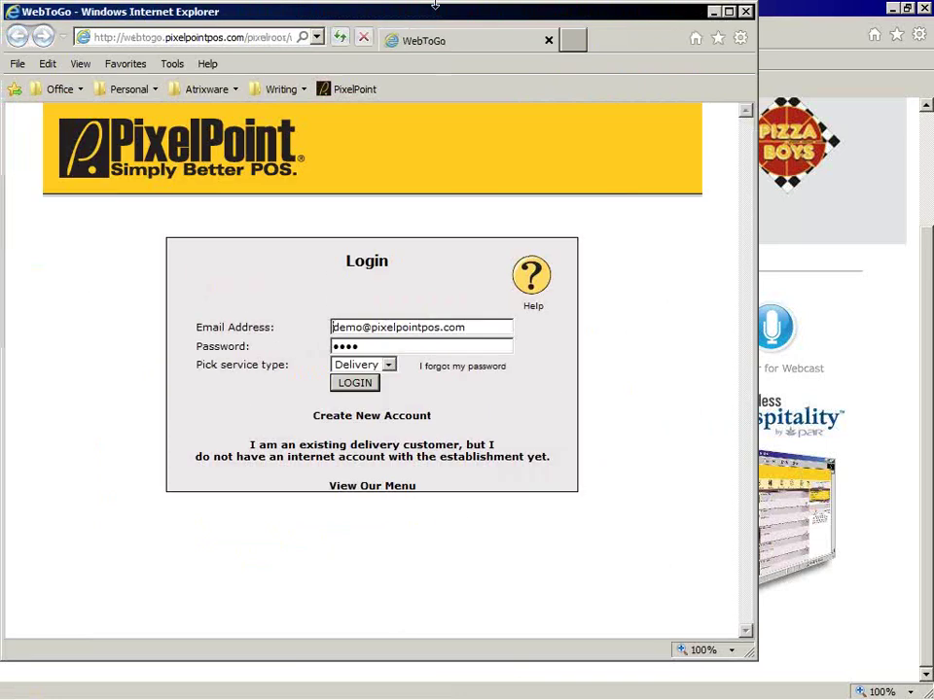
{"action": "left_click", "coordinate": [728, 12]}
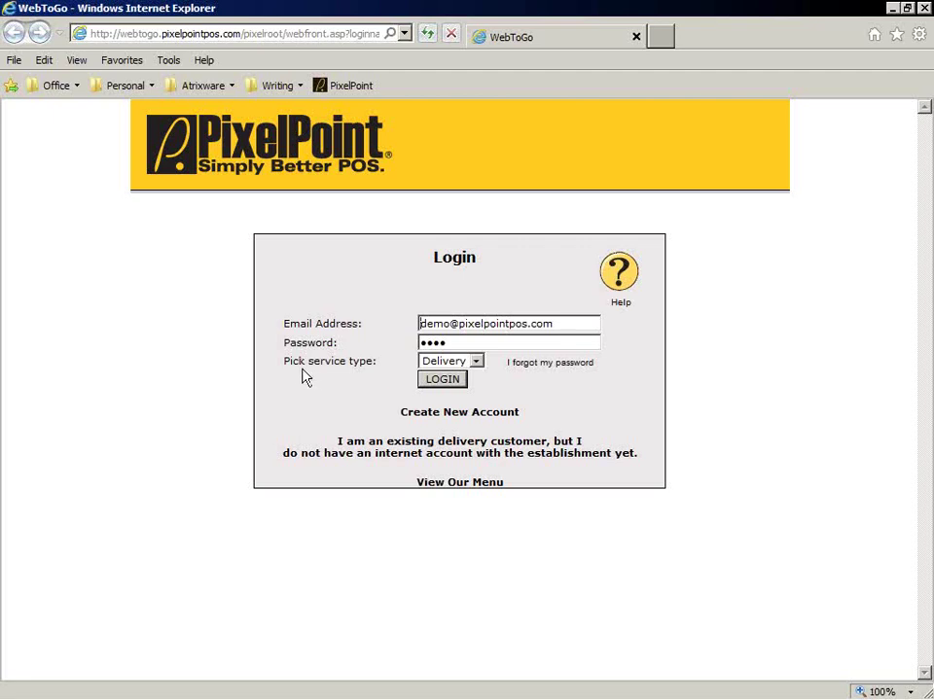
- Choose Delivery as the service type and log in to the WebToGo demo with the prefilled credentials
{"action": "left_click", "coordinate": [478, 364]}
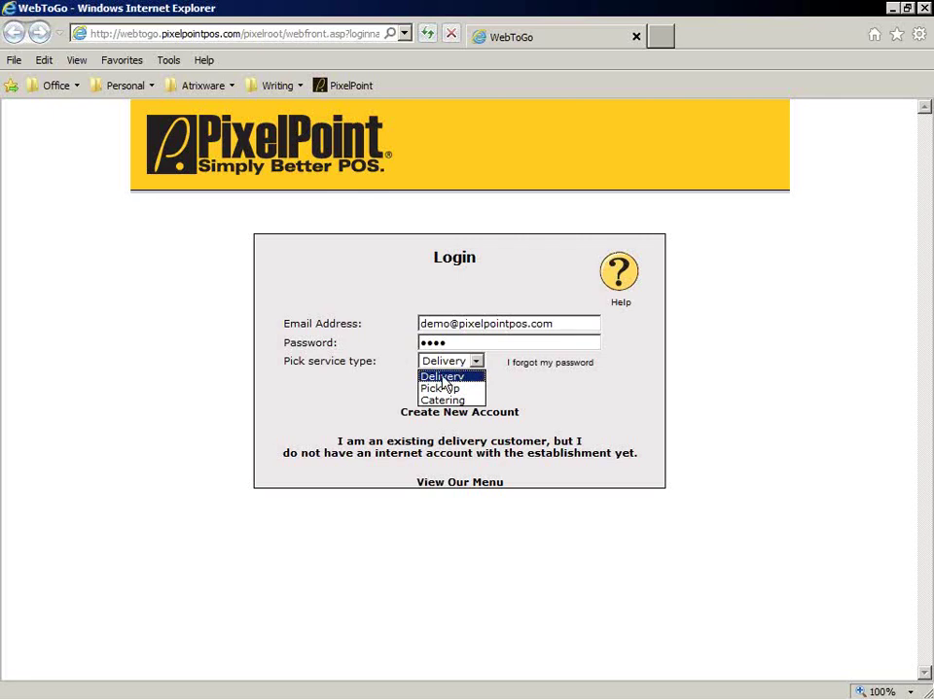
{"action": "left_click", "coordinate": [449, 377]}
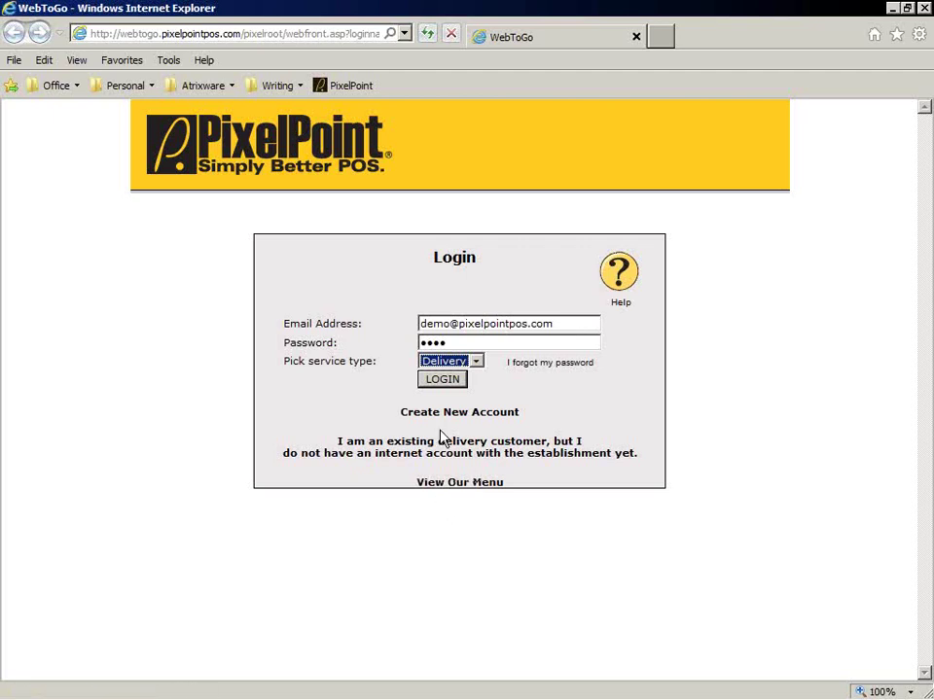
{"action": "left_click", "coordinate": [437, 385]}
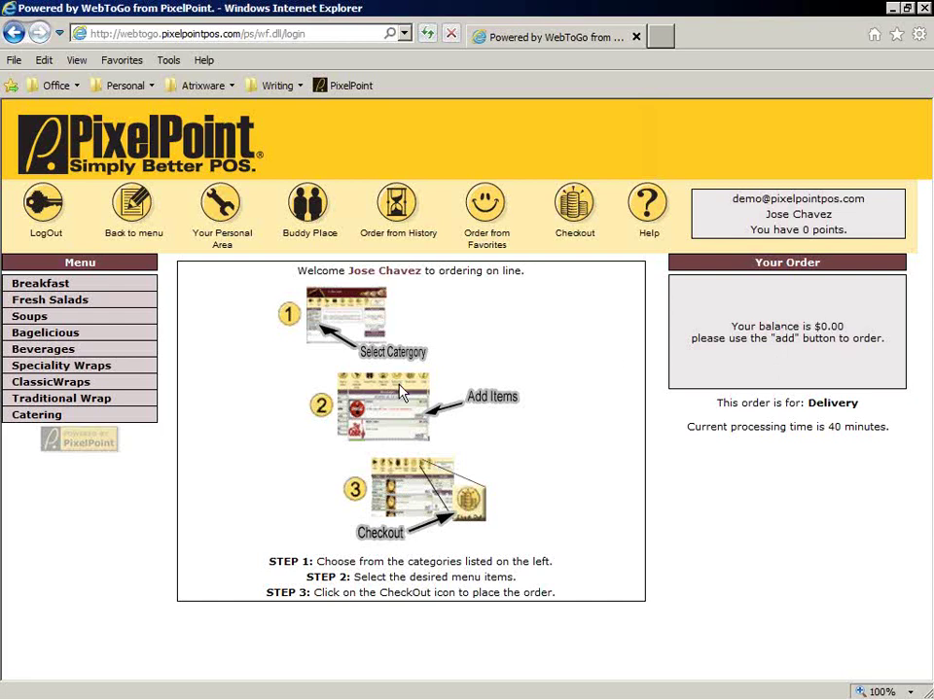
- Browse the Breakfast category's items and view the details of Scrbld Eggs w/Bacon
{"action": "left_click", "coordinate": [58, 284]}
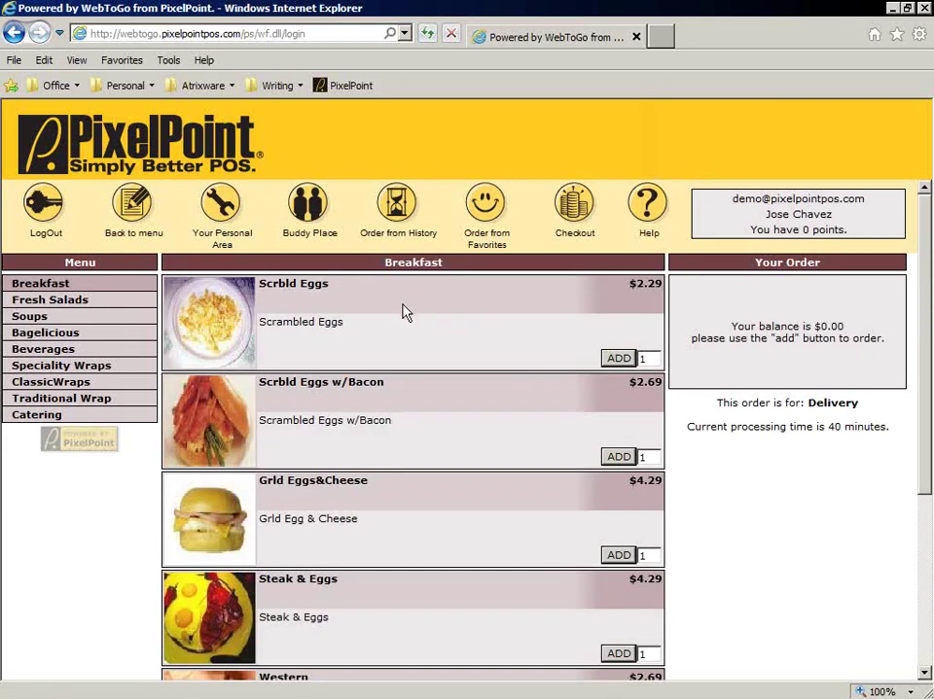
{"action": "scroll", "coordinate": [452, 329], "scroll_direction": "down", "scroll_amount": 2}
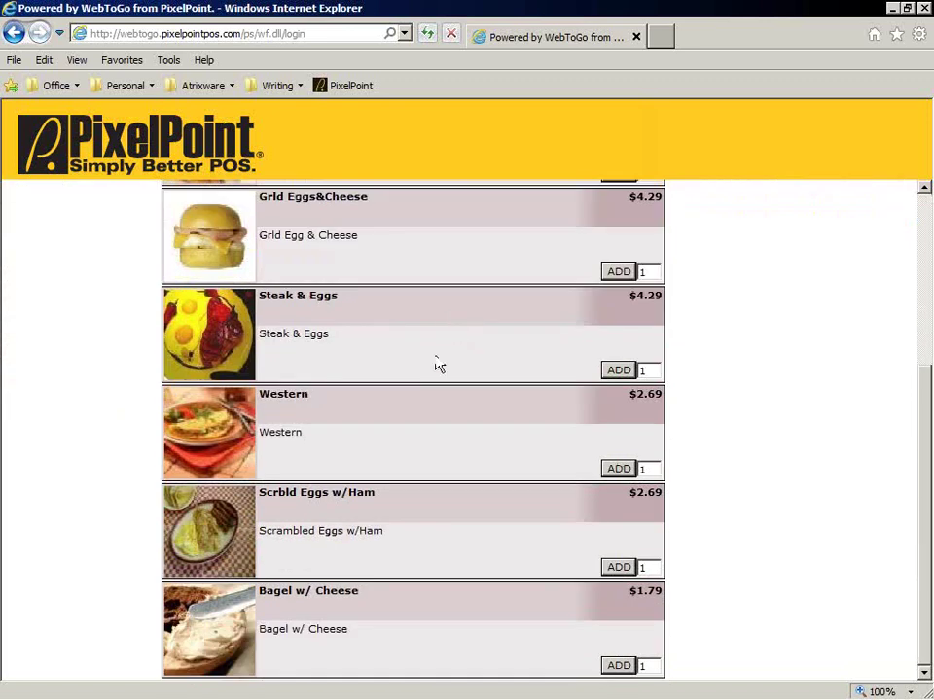
{"action": "scroll", "coordinate": [428, 601], "scroll_direction": "up", "scroll_amount": 2}
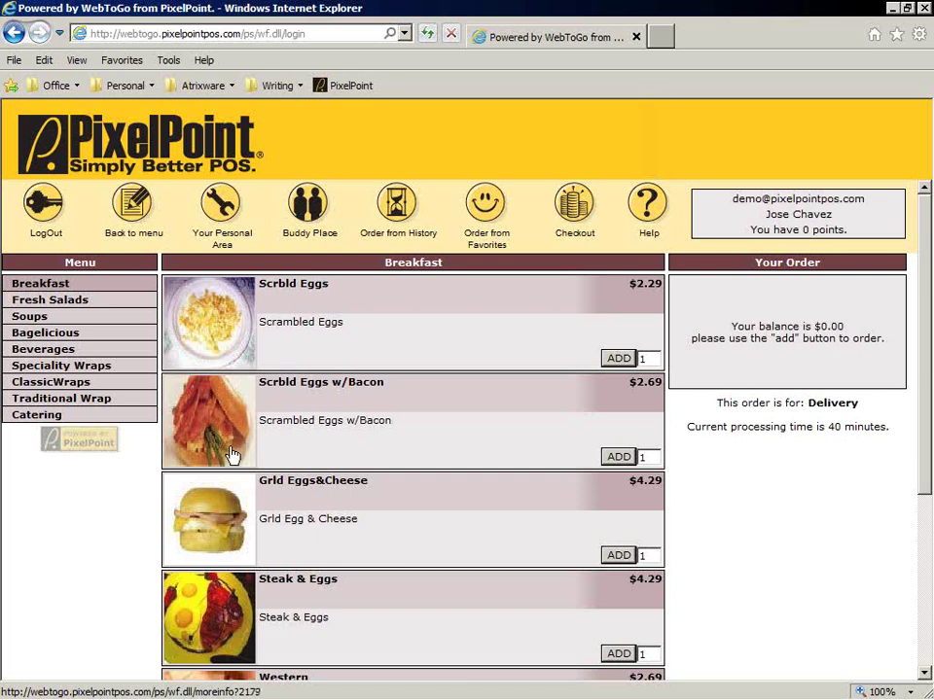
{"action": "left_click_drag", "start_coordinate": [392, 422], "coordinate": [242, 441]}
{"action": "left_click", "coordinate": [405, 431]}
{"action": "left_click", "coordinate": [215, 359]}
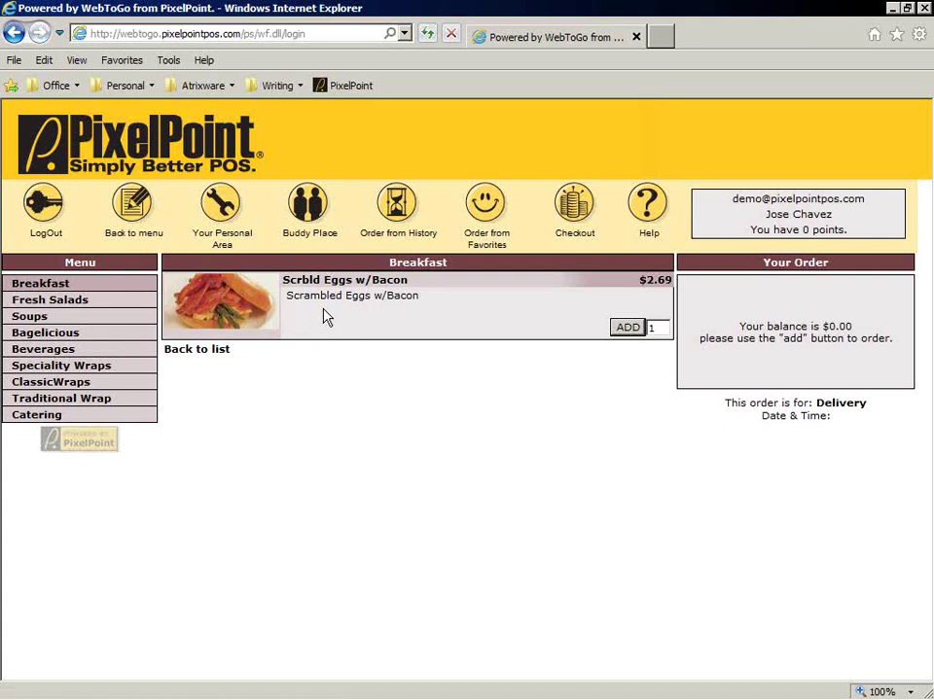
- Add one Scrbld Eggs w/Bacon to the order, answering the forced questions with Bagel and Med Decafe
{"action": "left_click", "coordinate": [627, 328]}
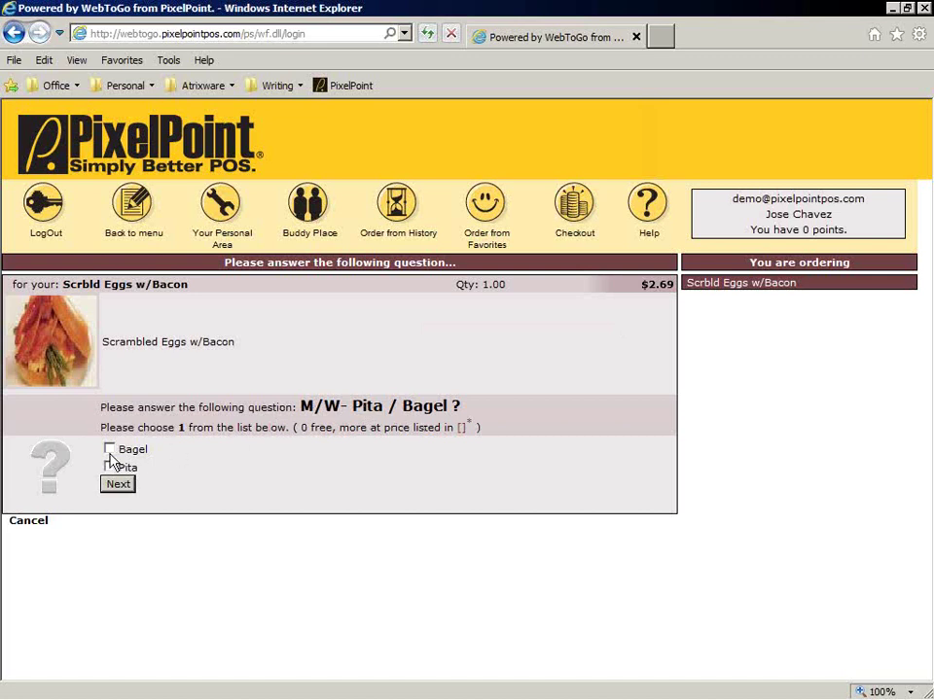
{"action": "left_click", "coordinate": [109, 450]}
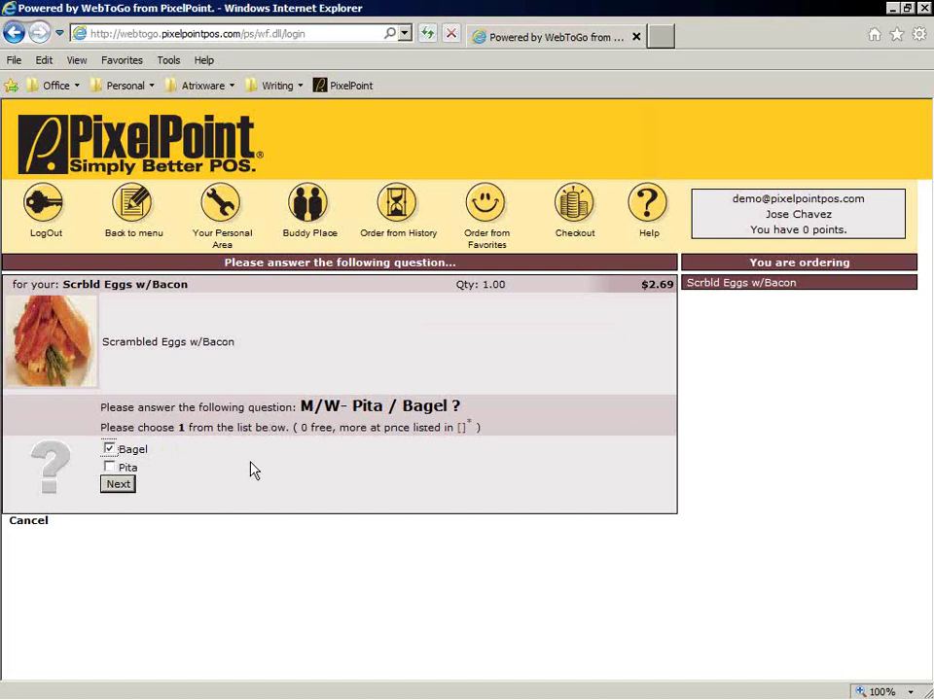
{"action": "left_click", "coordinate": [117, 484]}
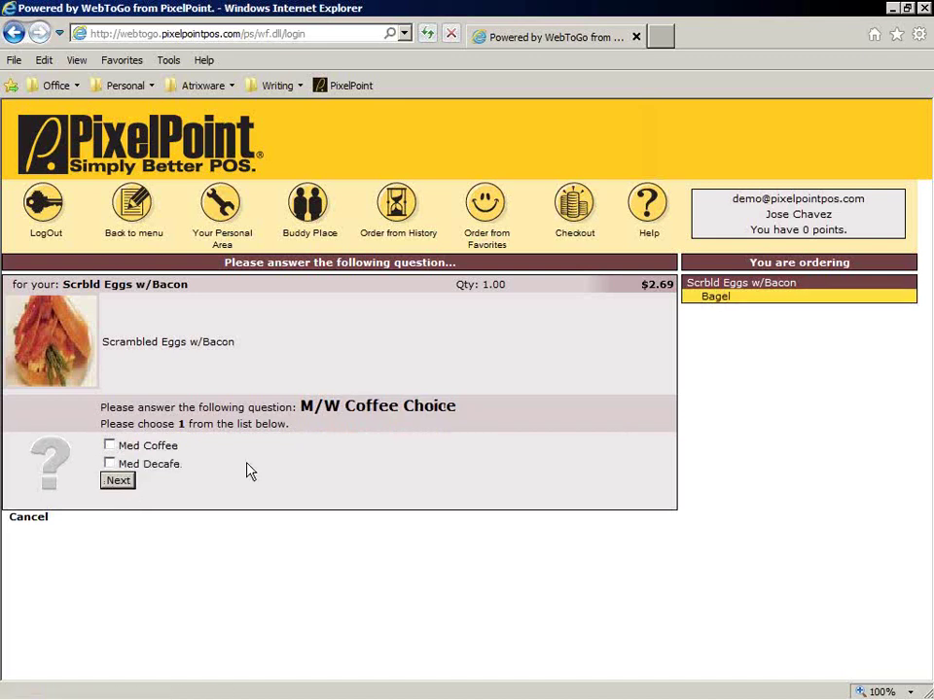
{"action": "left_click", "coordinate": [110, 465]}
{"action": "left_click", "coordinate": [123, 484]}
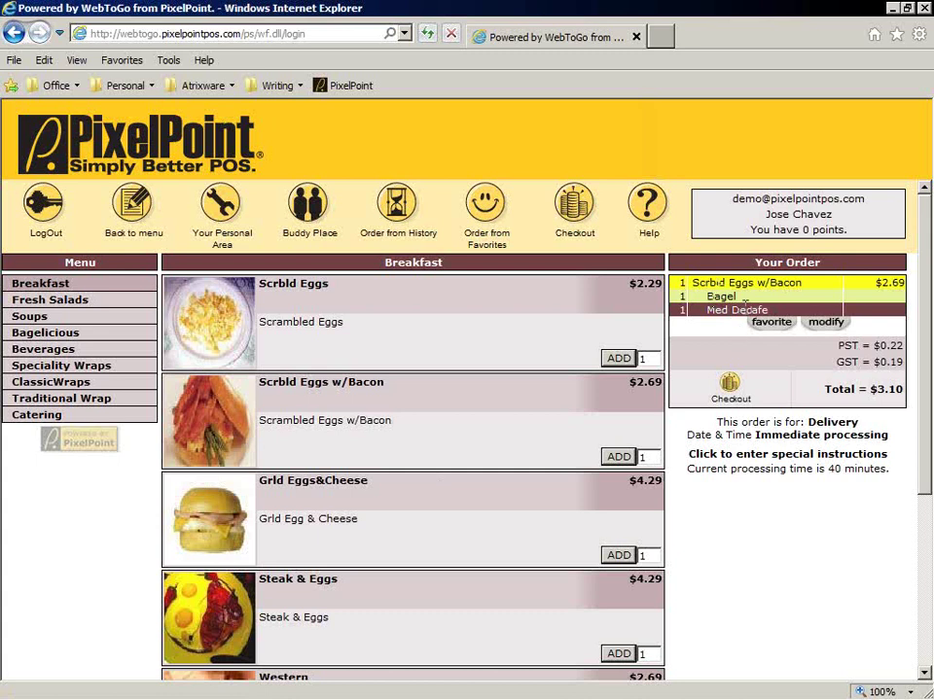
- Modify the ordered Med Decafe with Extra Onion, Hold Mayo and No Butter
{"action": "left_click", "coordinate": [815, 325]}
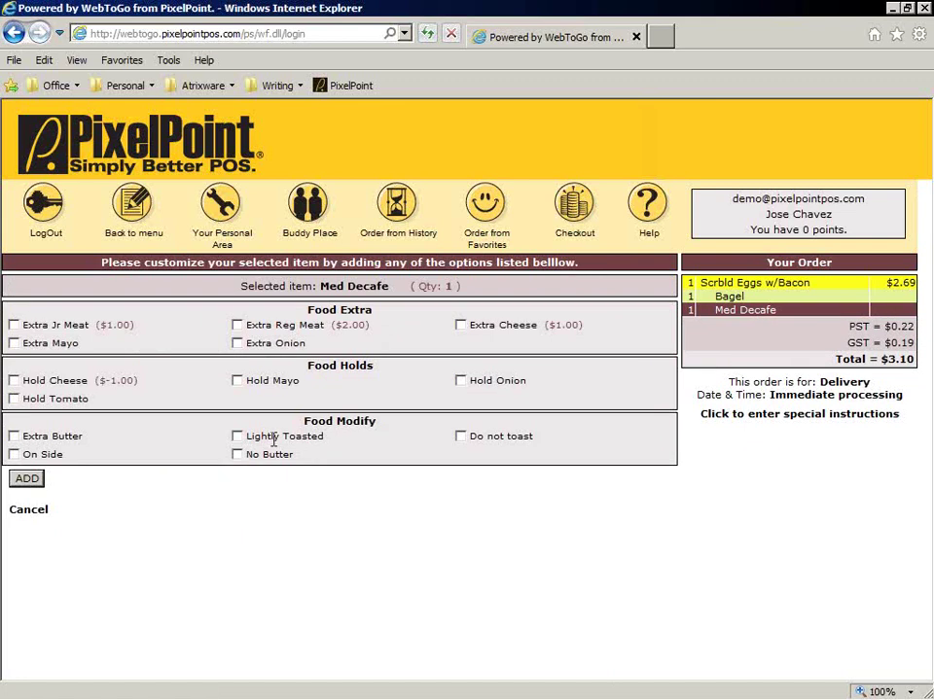
{"action": "left_click", "coordinate": [238, 345]}
{"action": "left_click", "coordinate": [238, 383]}
{"action": "left_click", "coordinate": [237, 455]}
{"action": "left_click", "coordinate": [19, 481]}
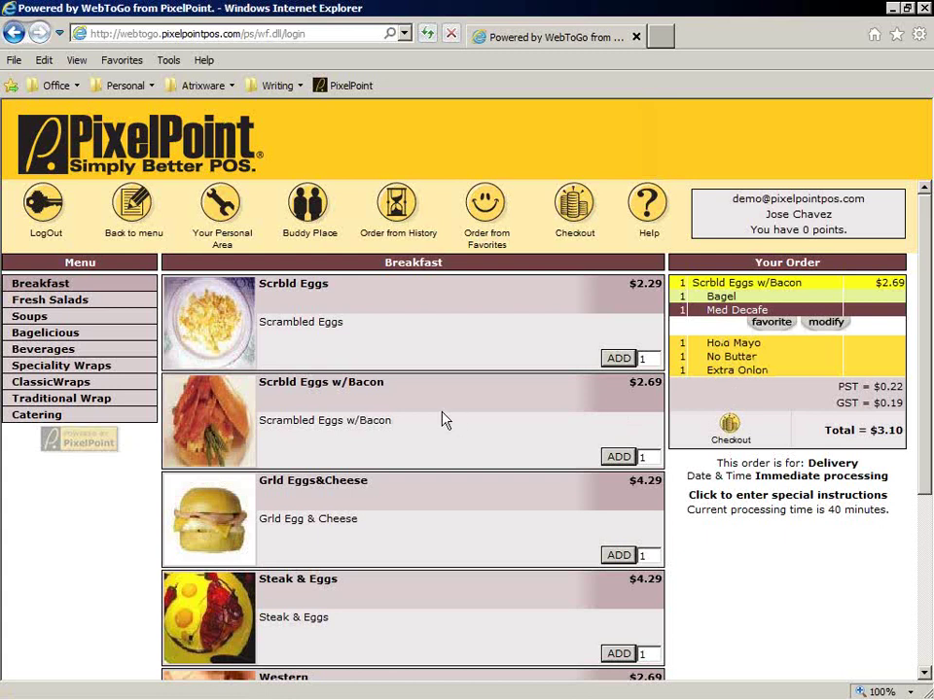
- Add one Lrg Coke from Beverages and check the order options for the Scrbld Eggs w/Bacon and Lrg Coke lines
{"action": "left_click", "coordinate": [42, 352]}
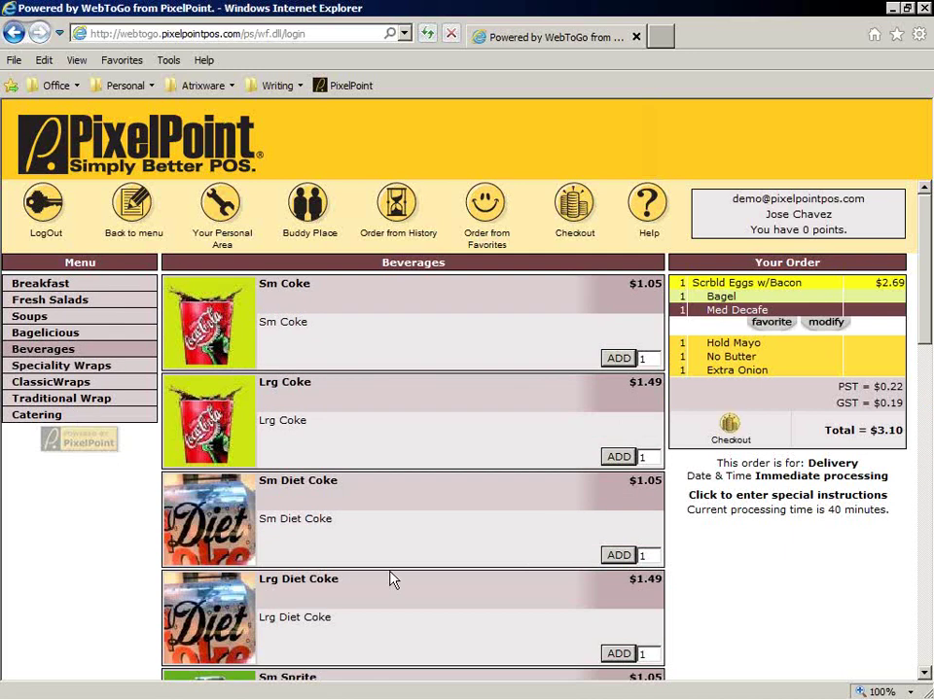
{"action": "left_click", "coordinate": [616, 458]}
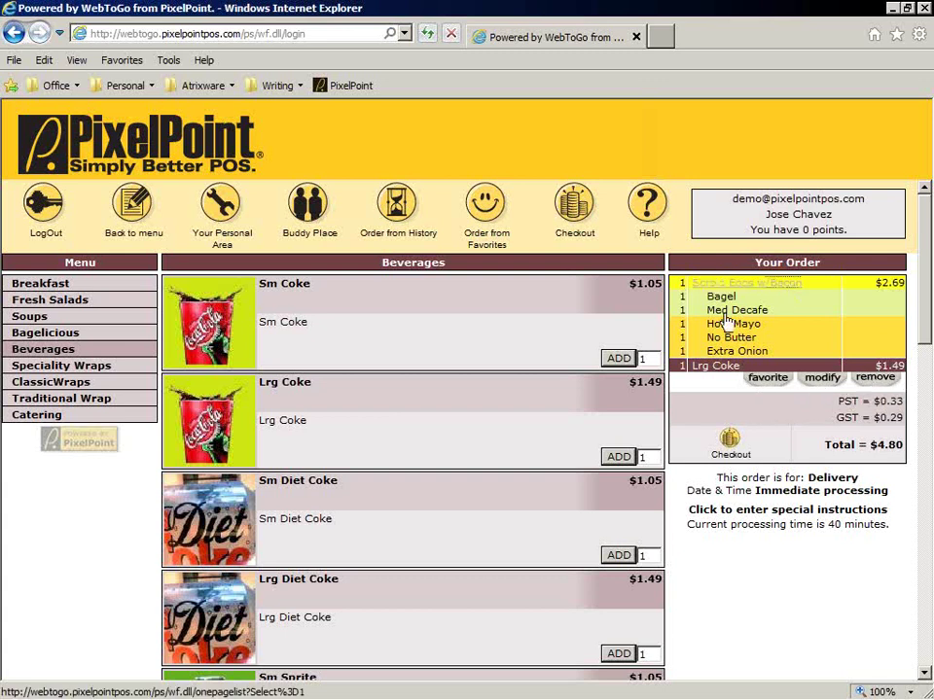
{"action": "left_click", "coordinate": [778, 283]}
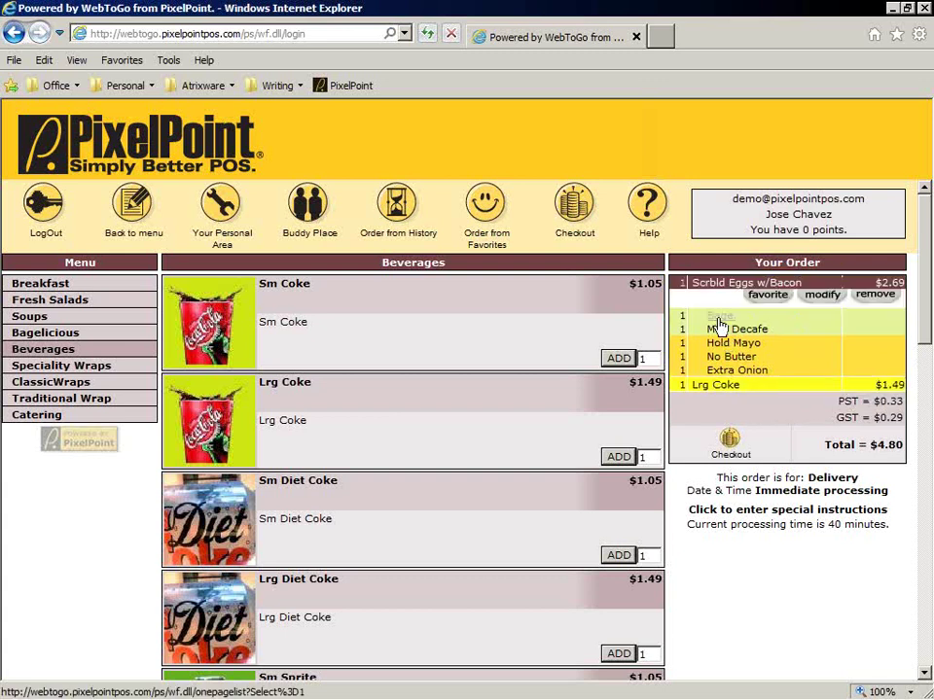
{"action": "left_click", "coordinate": [728, 386]}
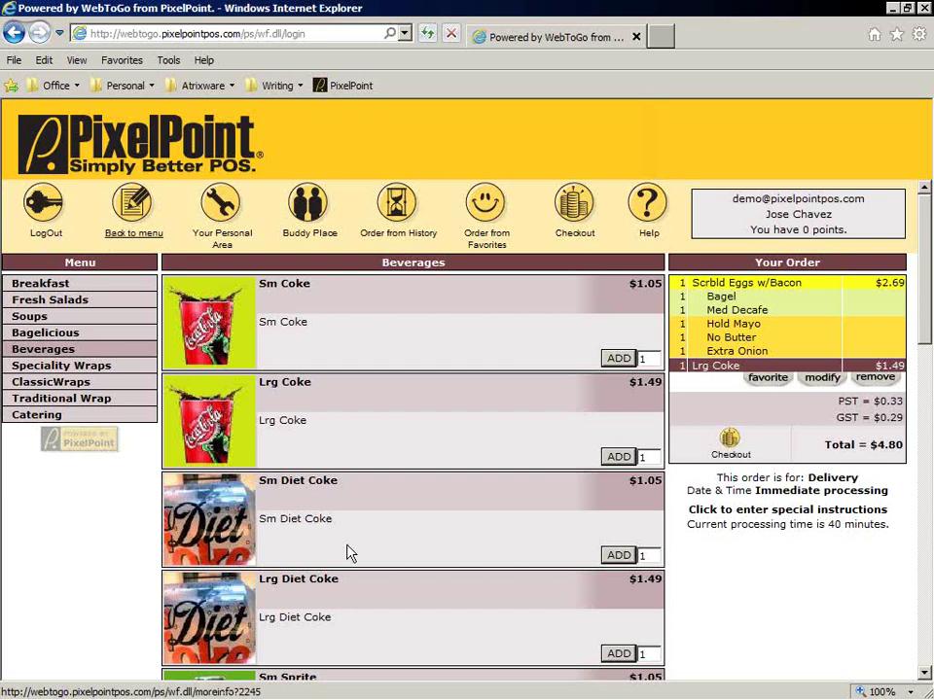
- Browse the Breakfast, Beverages, Traditional Wrap and Soups categories, viewing the details of the Reg Tuna sld wrap
{"action": "left_click", "coordinate": [136, 239]}
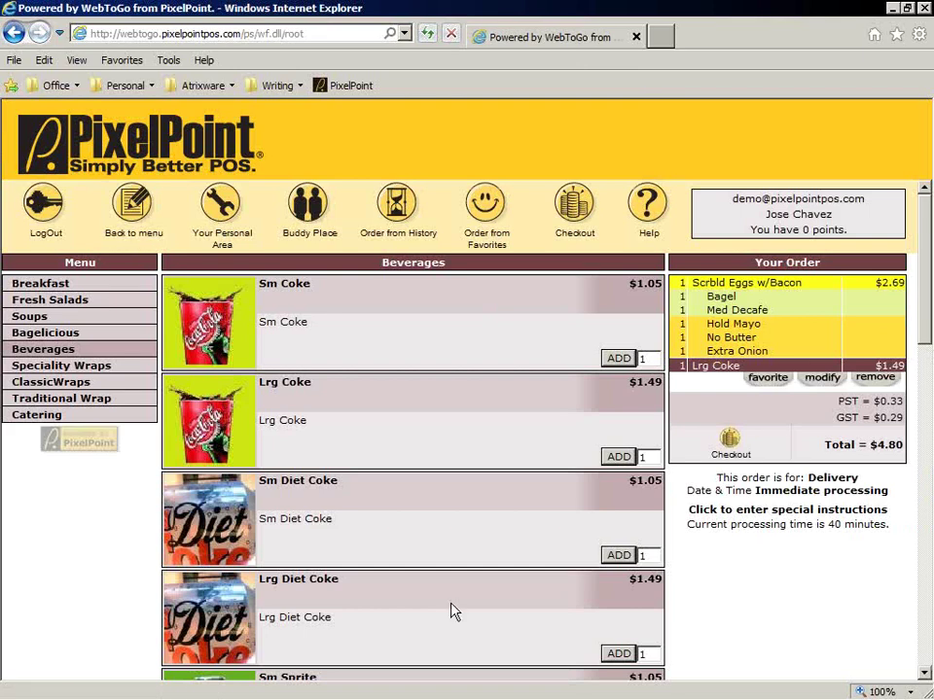
{"action": "left_click", "coordinate": [58, 290]}
{"action": "left_click", "coordinate": [49, 350]}
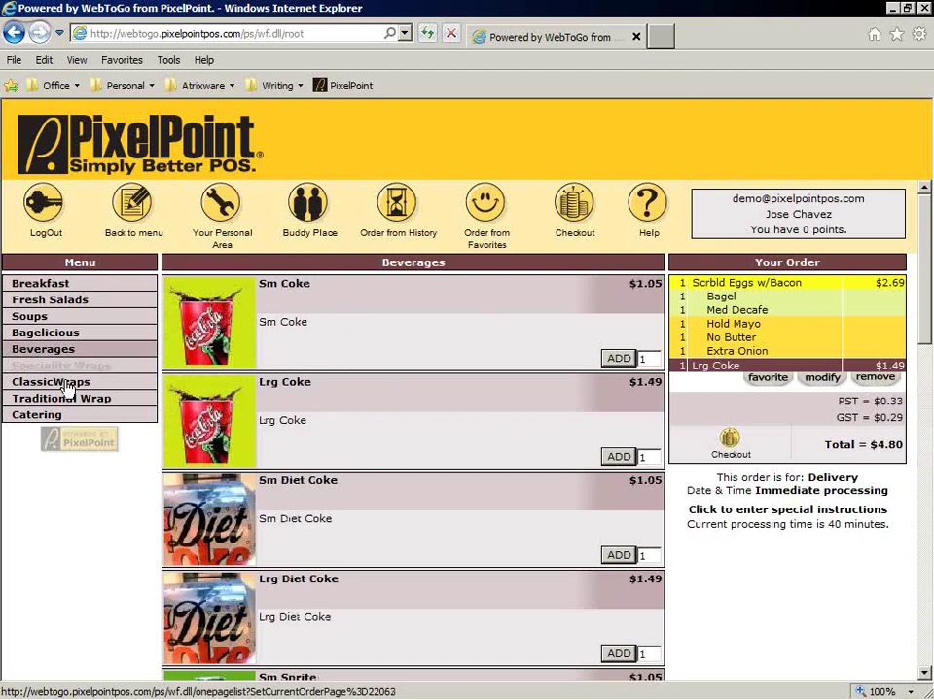
{"action": "left_click", "coordinate": [63, 399]}
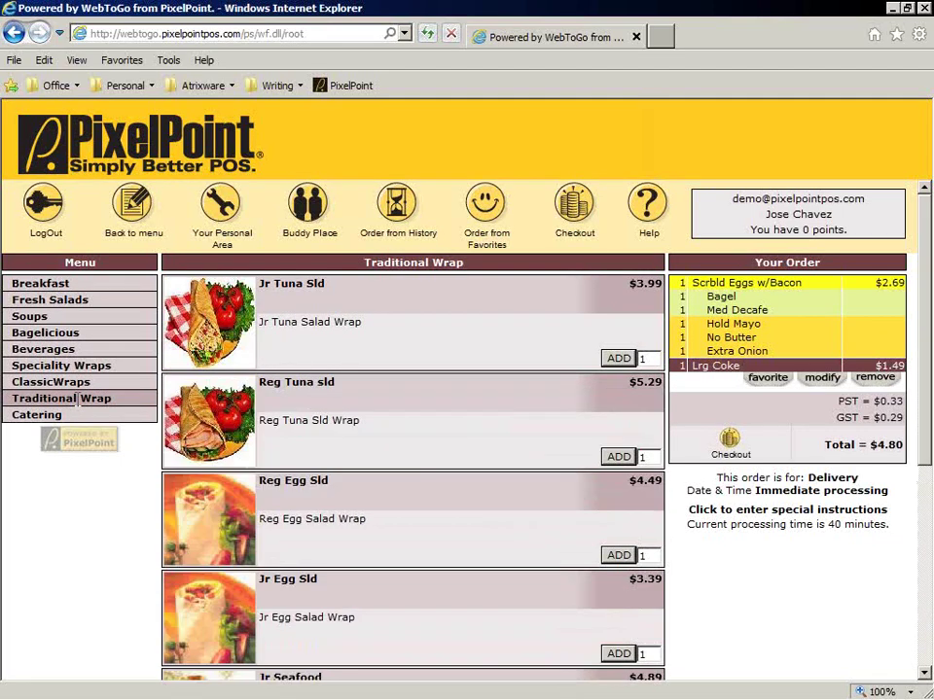
{"action": "left_click", "coordinate": [313, 394]}
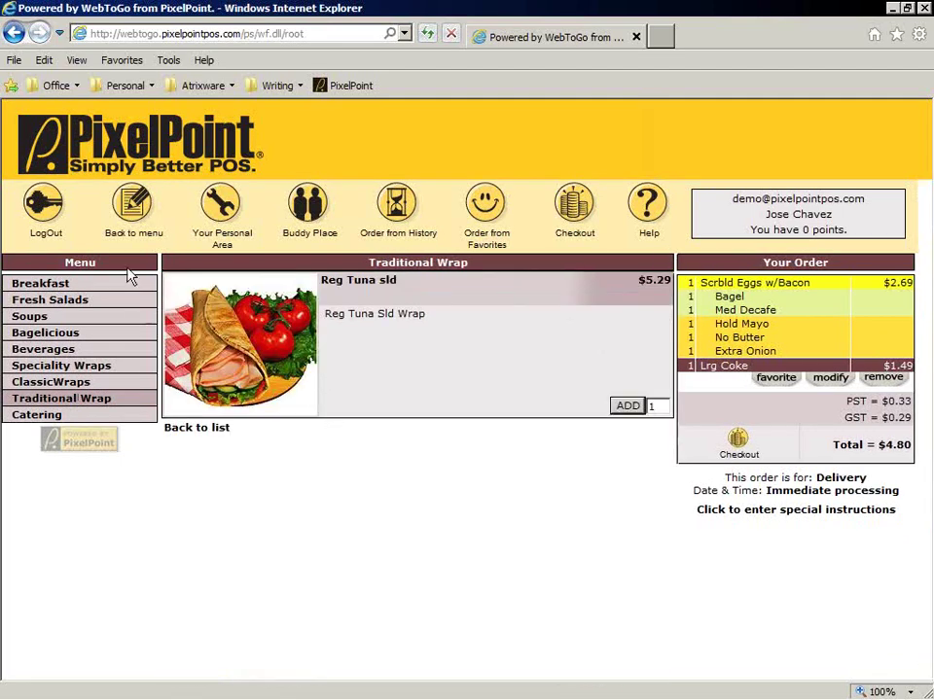
{"action": "left_click", "coordinate": [129, 225]}
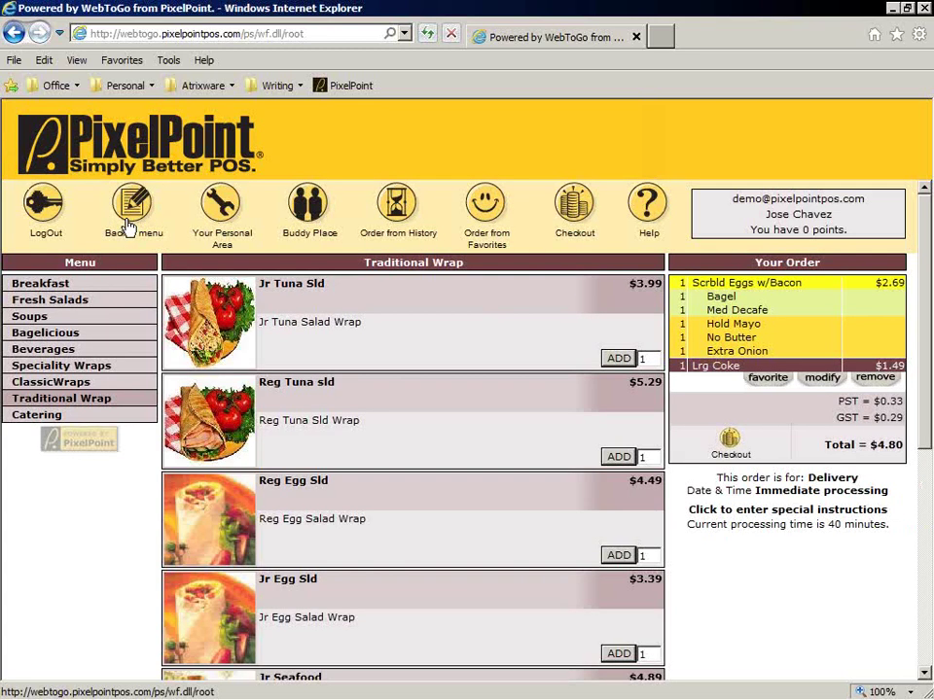
{"action": "left_click", "coordinate": [40, 318]}
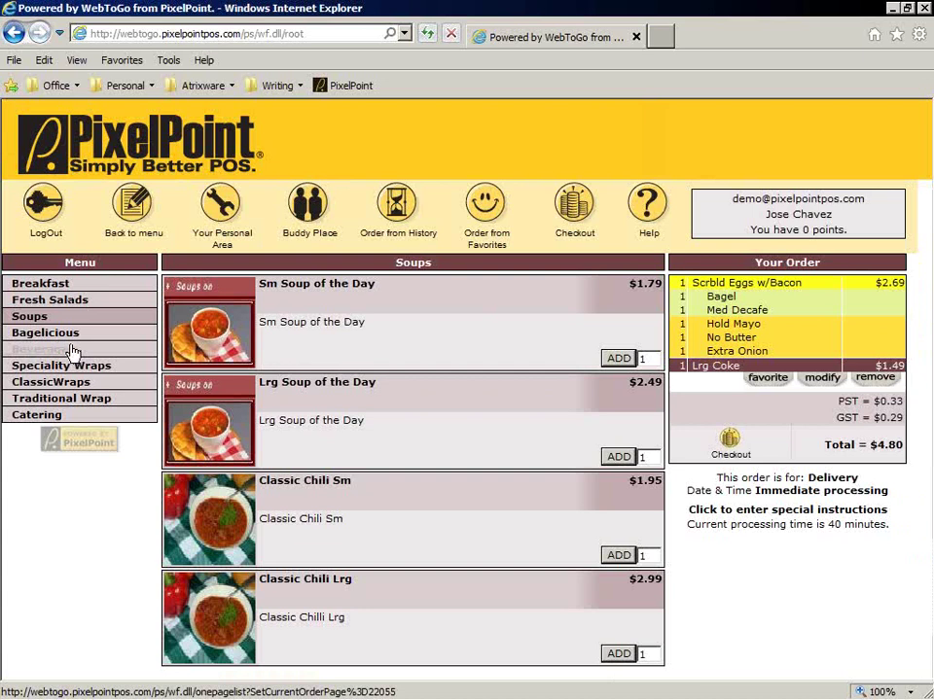
- Review the member information in the personal area, including the delivery address and directions
{"action": "left_click", "coordinate": [233, 244]}
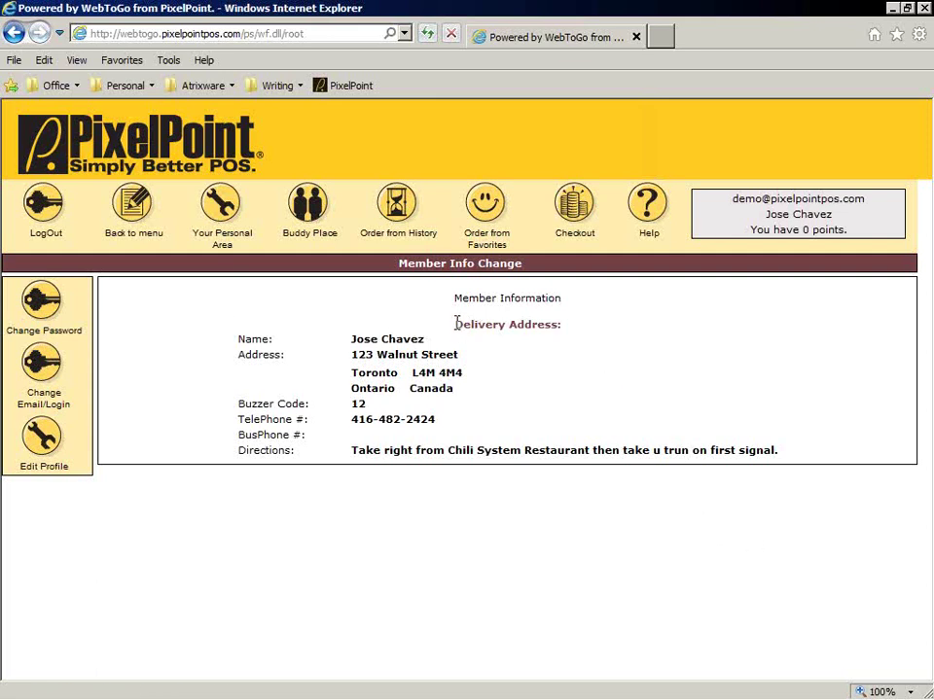
{"action": "left_click_drag", "start_coordinate": [457, 324], "coordinate": [558, 327]}
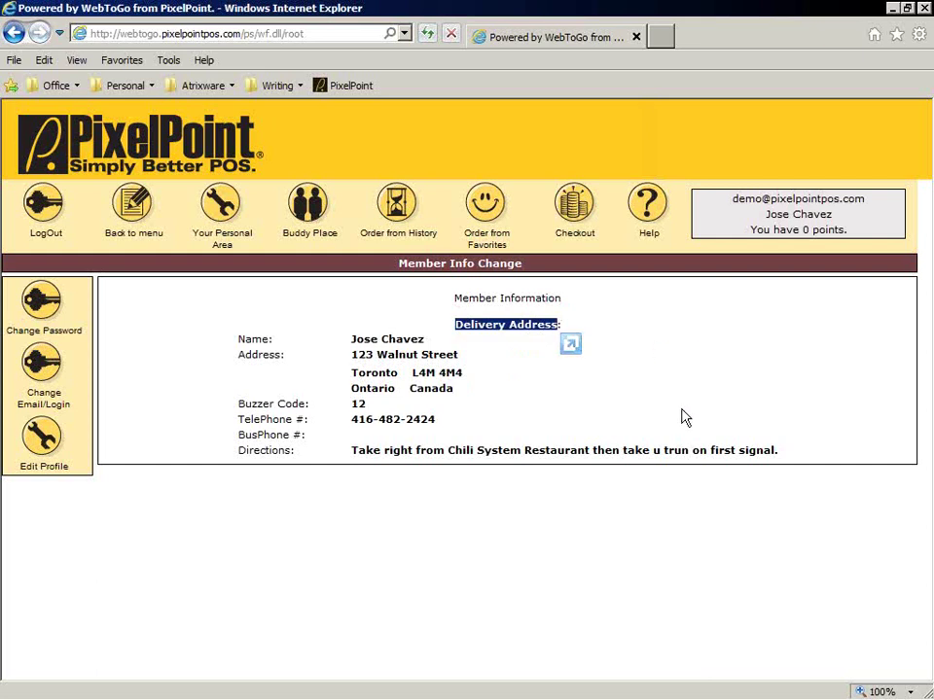
{"action": "left_click", "coordinate": [574, 450]}
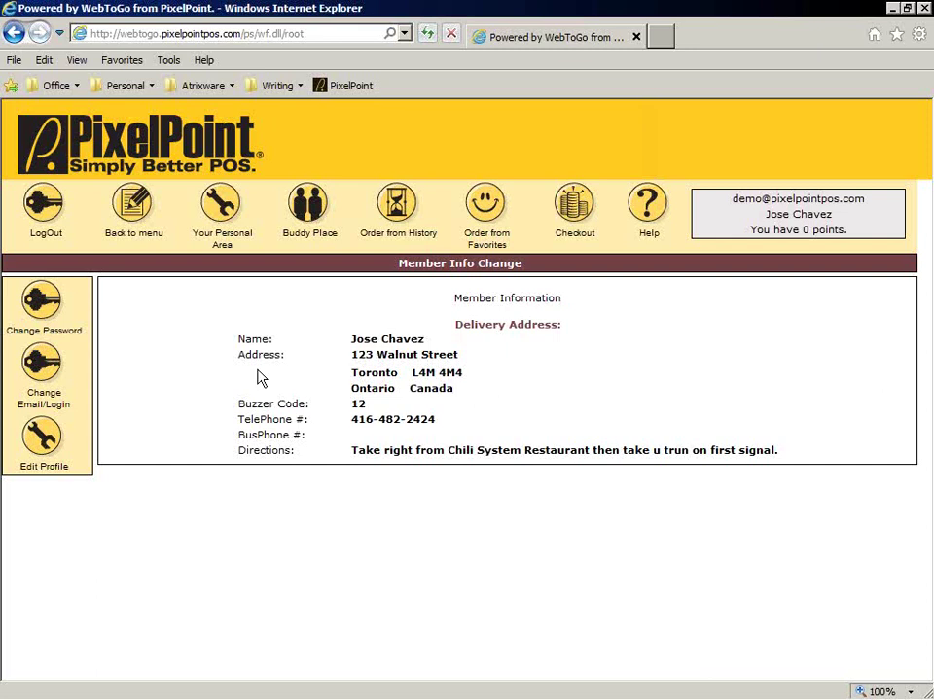
- Open the Buddy List Manager in Buddy Place and save the list of buddy accounts for group ordering
{"action": "left_click", "coordinate": [304, 237]}
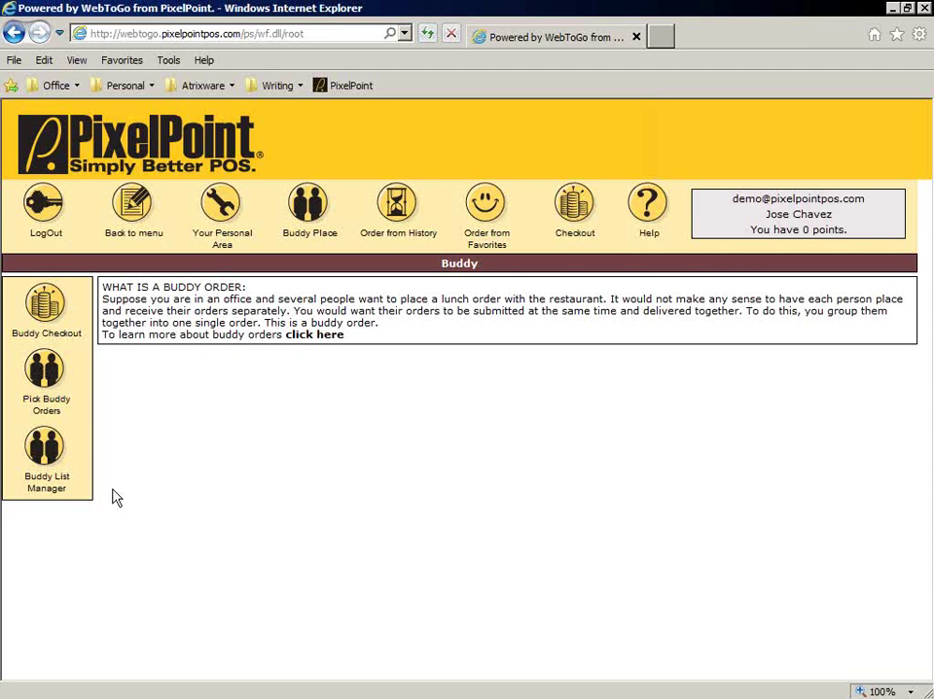
{"action": "left_click", "coordinate": [47, 489]}
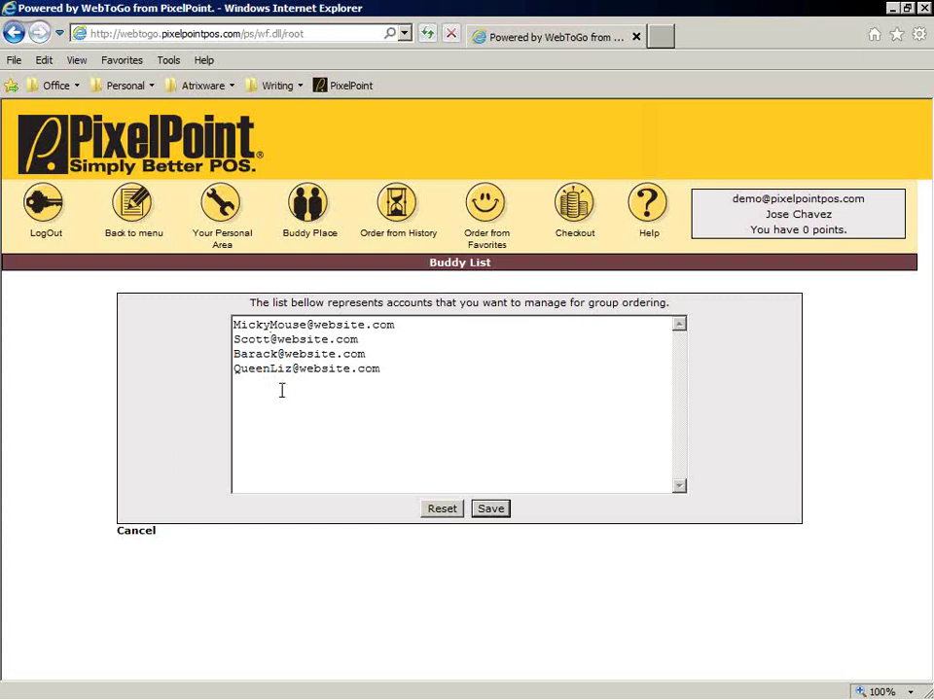
{"action": "left_click", "coordinate": [498, 509]}
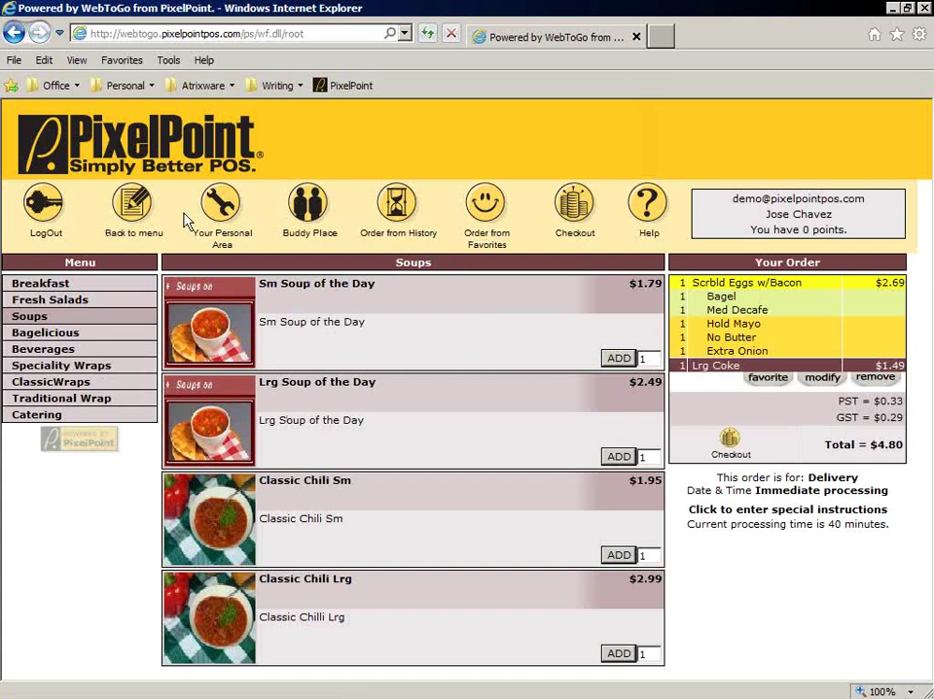
- Examine the status of the listed buddies under Pick Buddy Orders and return to the Buddy Place overview
{"action": "left_click", "coordinate": [291, 214]}
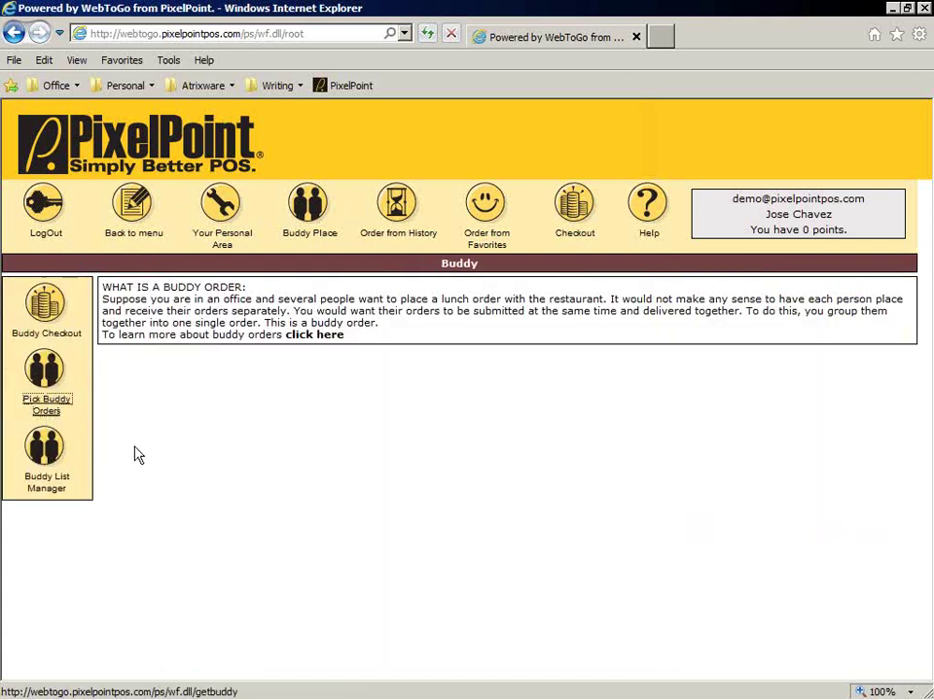
{"action": "left_click", "coordinate": [50, 390]}
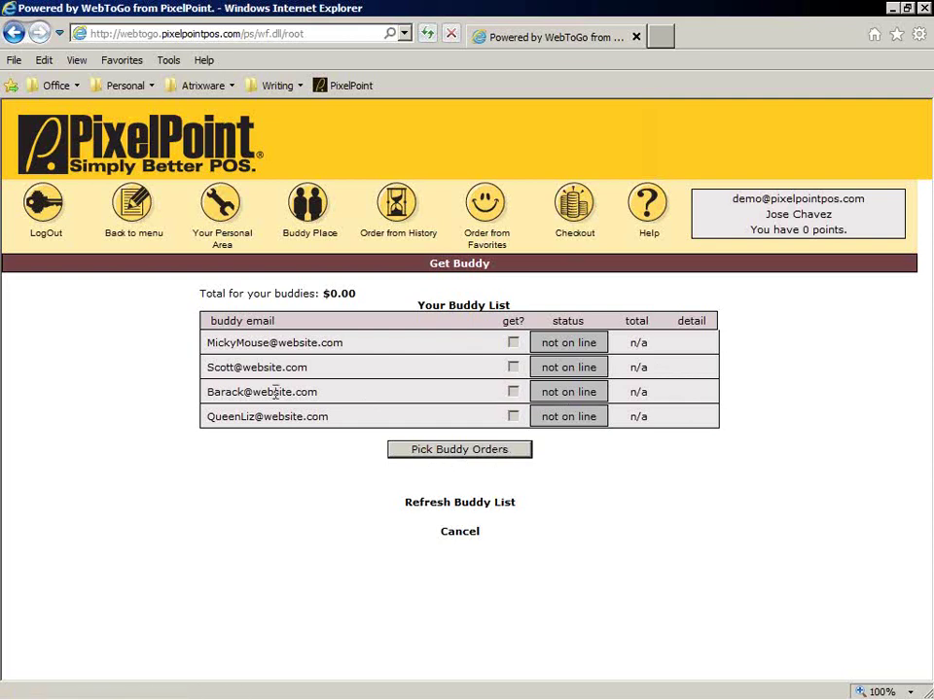
{"action": "left_click", "coordinate": [311, 223]}
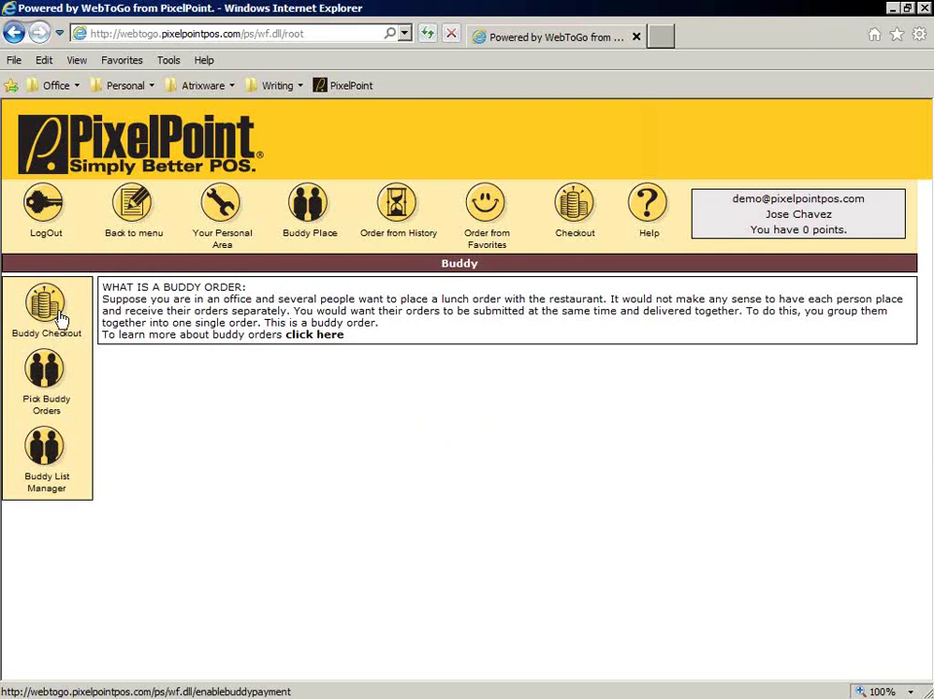
- Add the favorite Jr Tuna Sld and the Grld Eggs&Cheese from the 11/21/2012 past order to the current order
{"action": "left_click", "coordinate": [491, 243]}
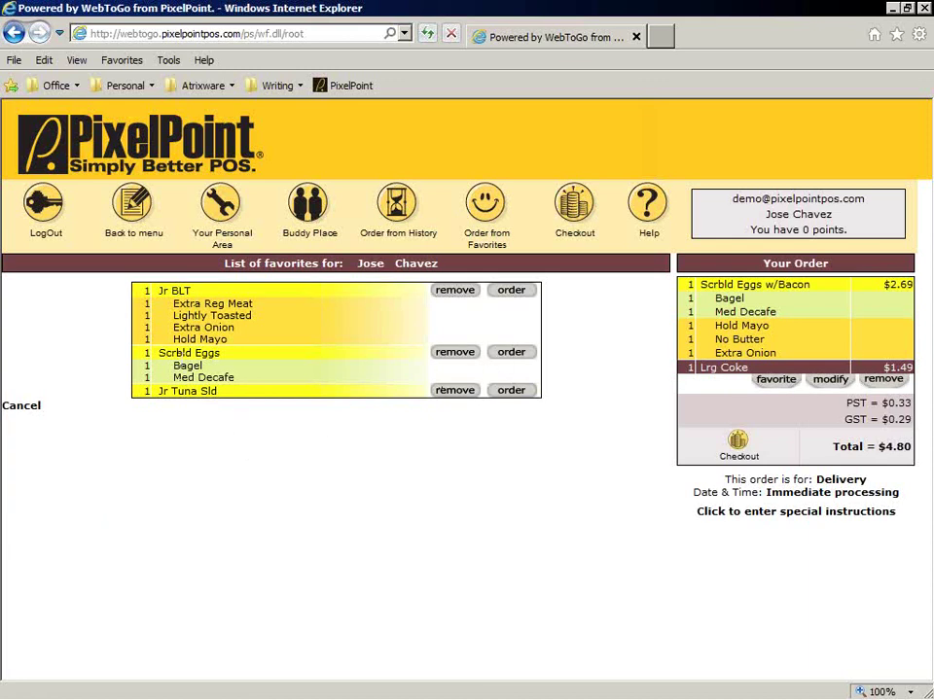
{"action": "left_click", "coordinate": [512, 400]}
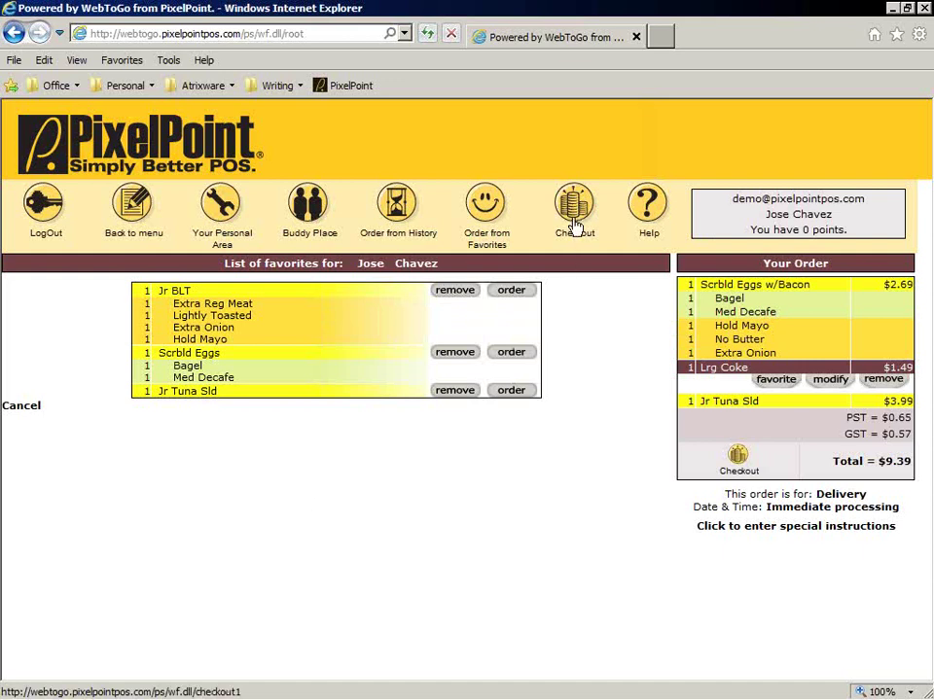
{"action": "left_click", "coordinate": [407, 238]}
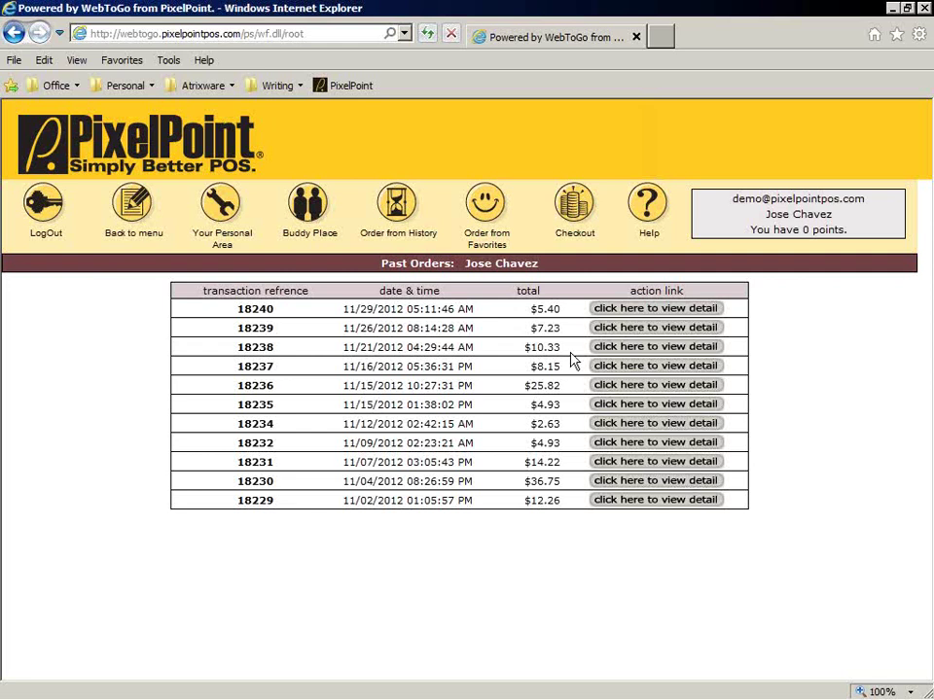
{"action": "left_click", "coordinate": [637, 352]}
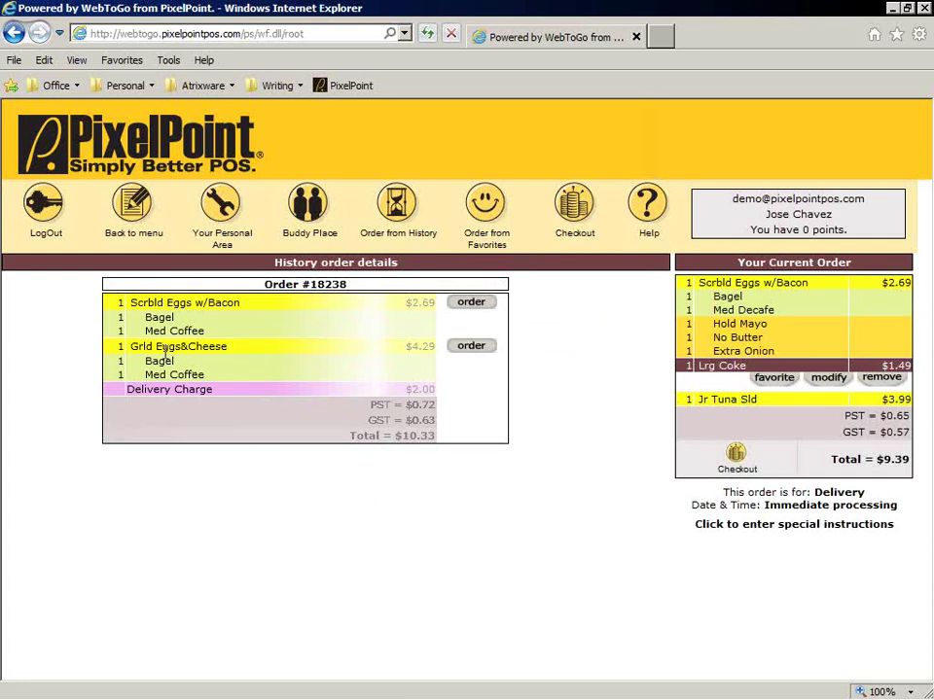
{"action": "left_click", "coordinate": [473, 348]}
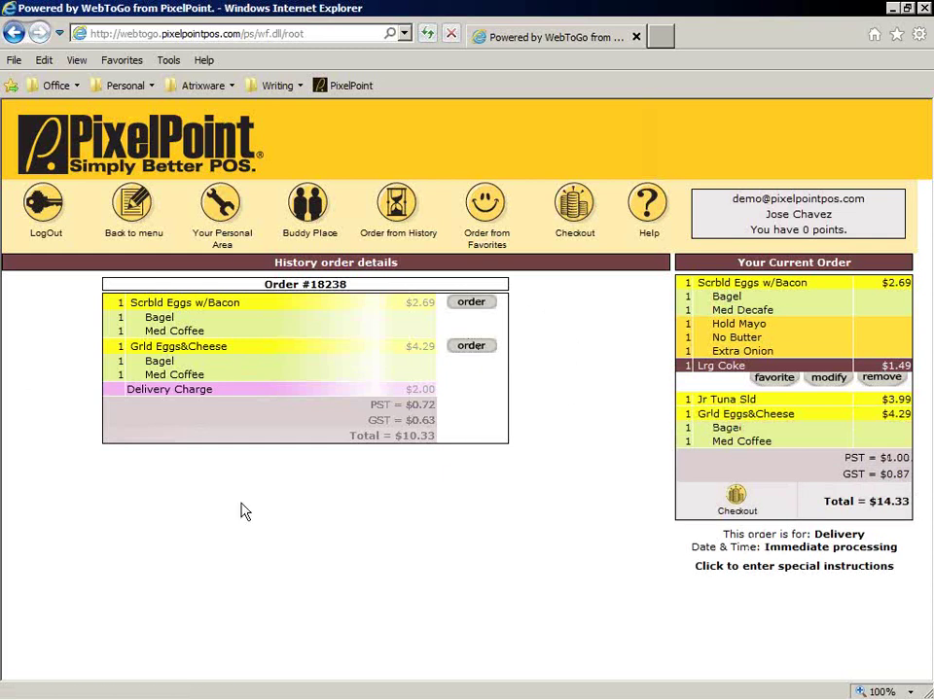
- Look through the online help on history orders, Your Order and Menu, and close the help window
{"action": "left_click", "coordinate": [646, 216]}
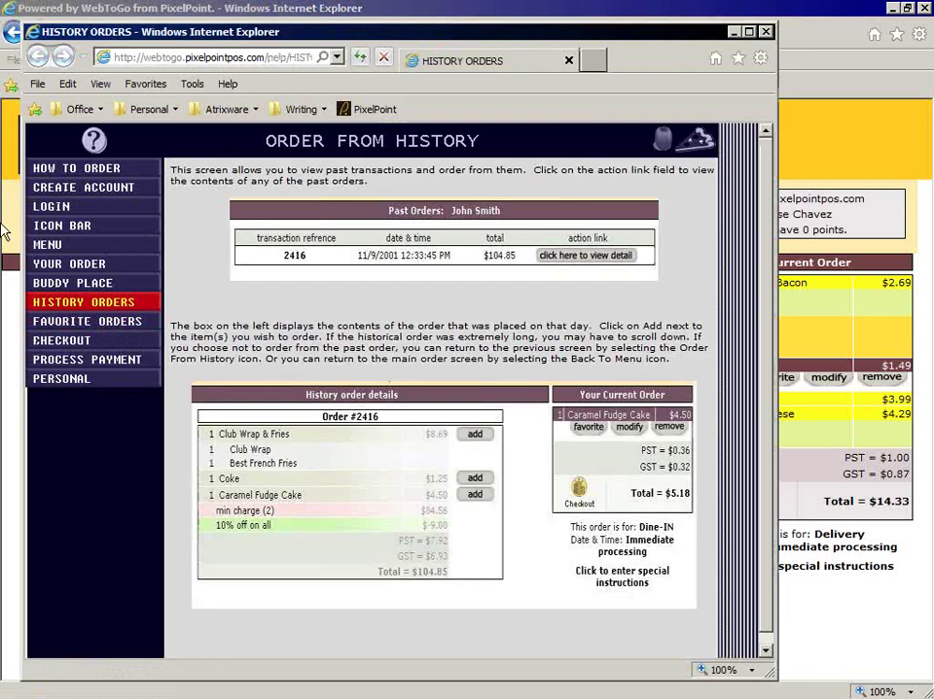
{"action": "left_click", "coordinate": [68, 264]}
{"action": "left_click", "coordinate": [90, 244]}
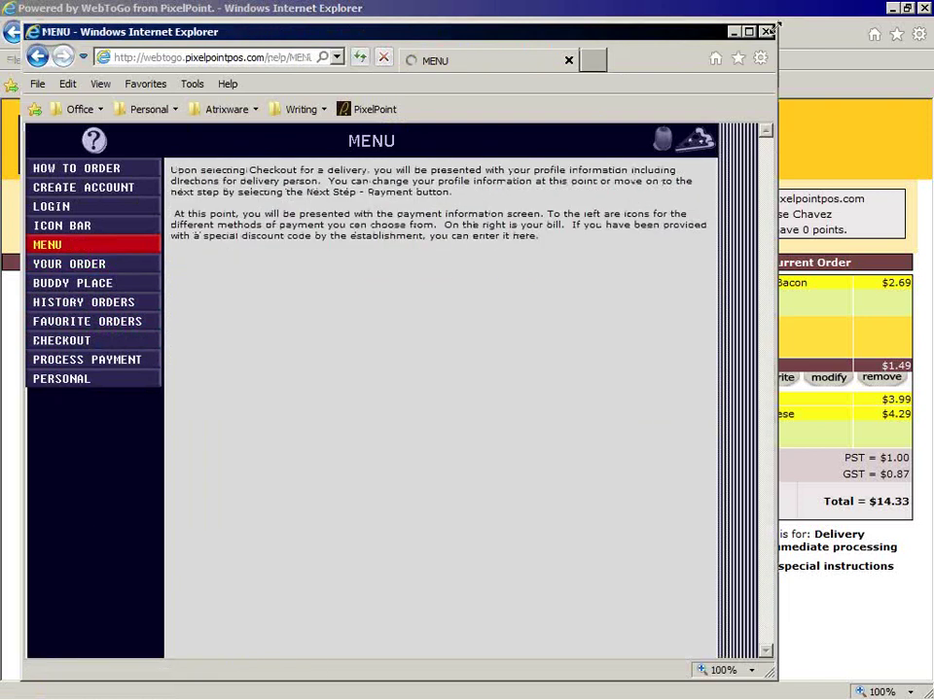
{"action": "left_click", "coordinate": [765, 32]}
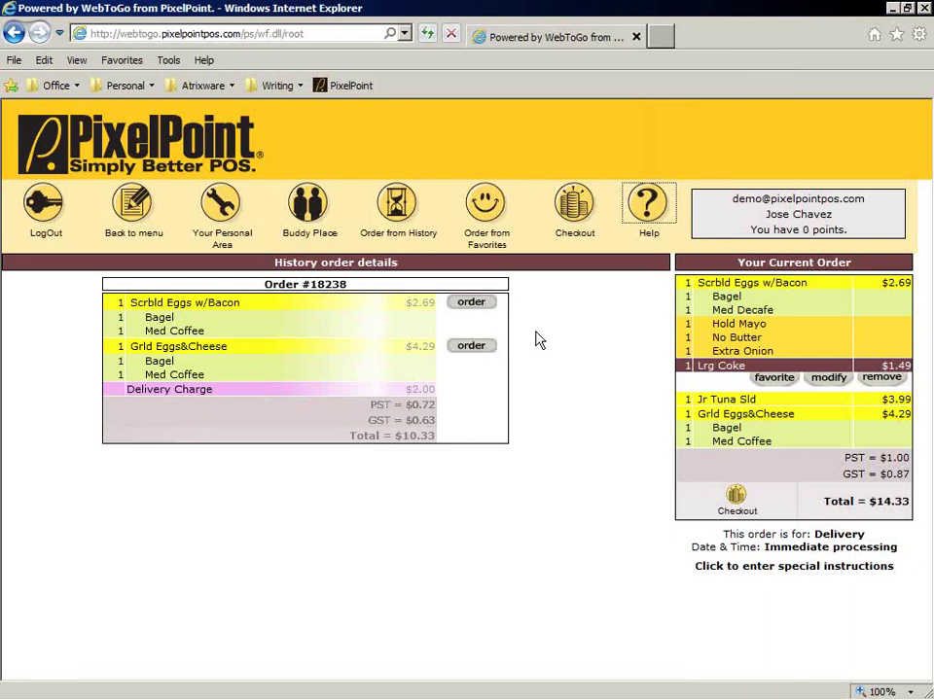
- Start the checkout, review the delivery directions and set the order type to Delivery
{"action": "left_click", "coordinate": [571, 236]}
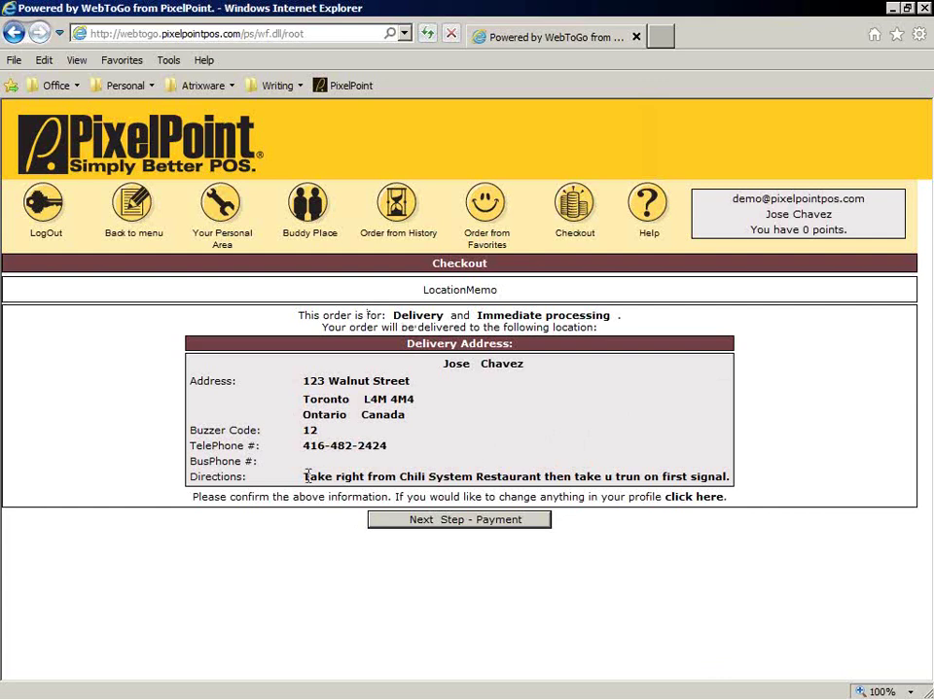
{"action": "left_click_drag", "start_coordinate": [307, 477], "coordinate": [722, 475]}
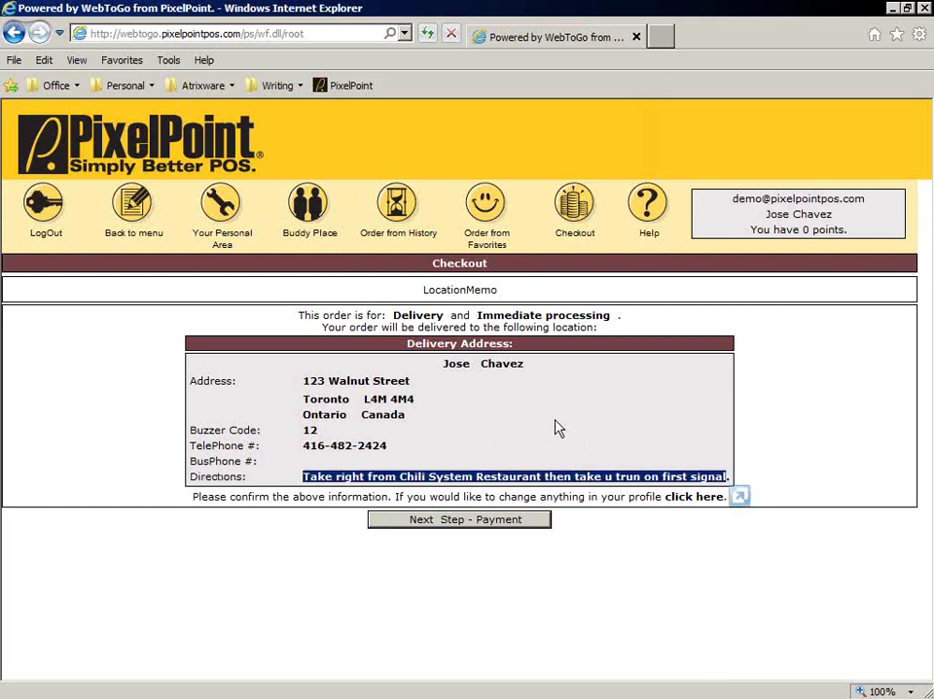
{"action": "left_click", "coordinate": [428, 315]}
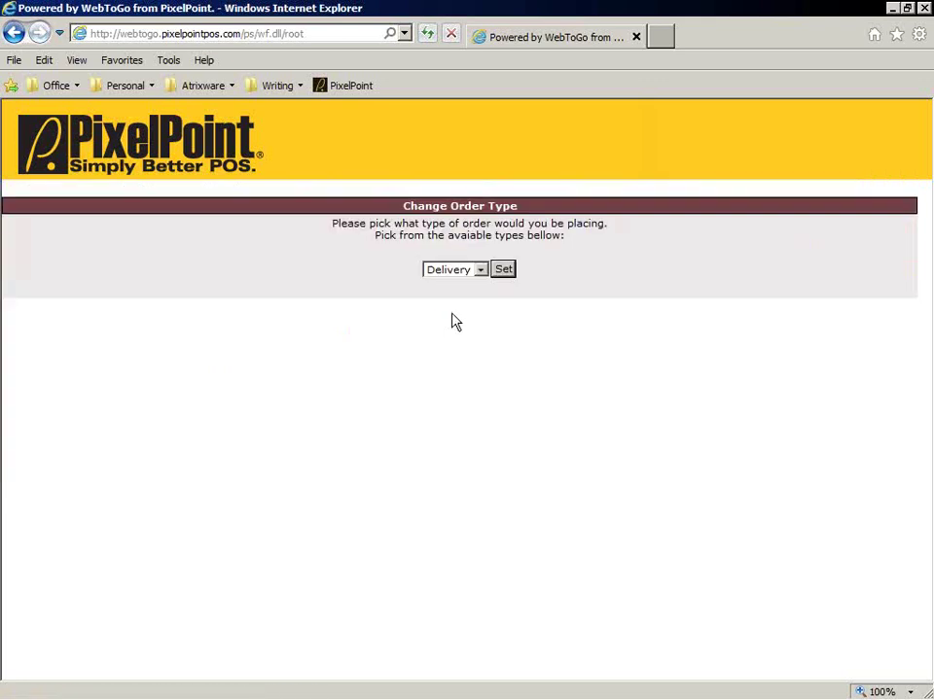
{"action": "left_click", "coordinate": [483, 274]}
{"action": "left_click", "coordinate": [484, 273]}
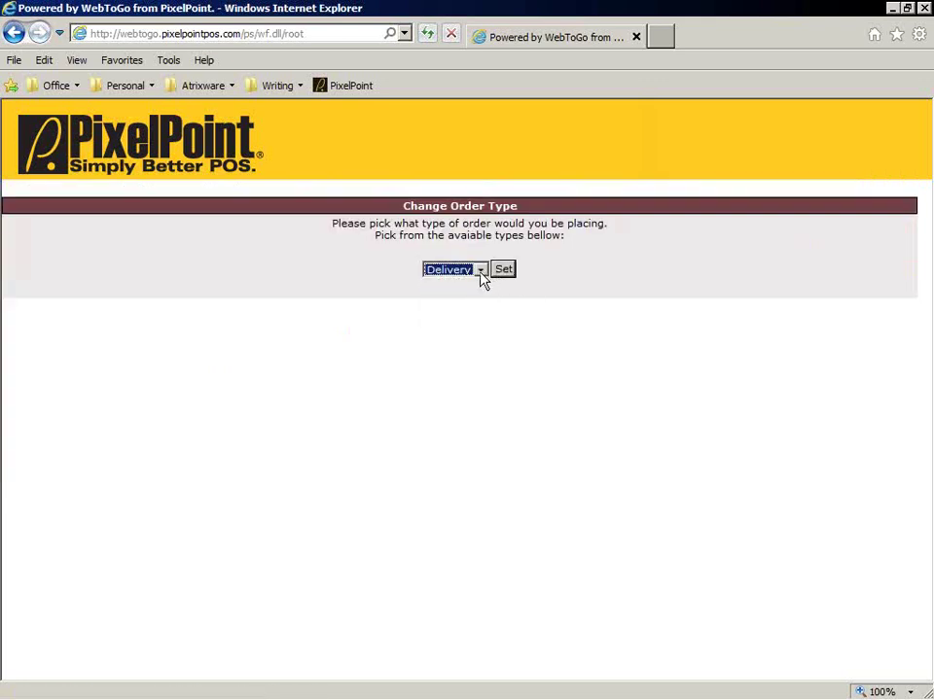
{"action": "left_click", "coordinate": [503, 270]}
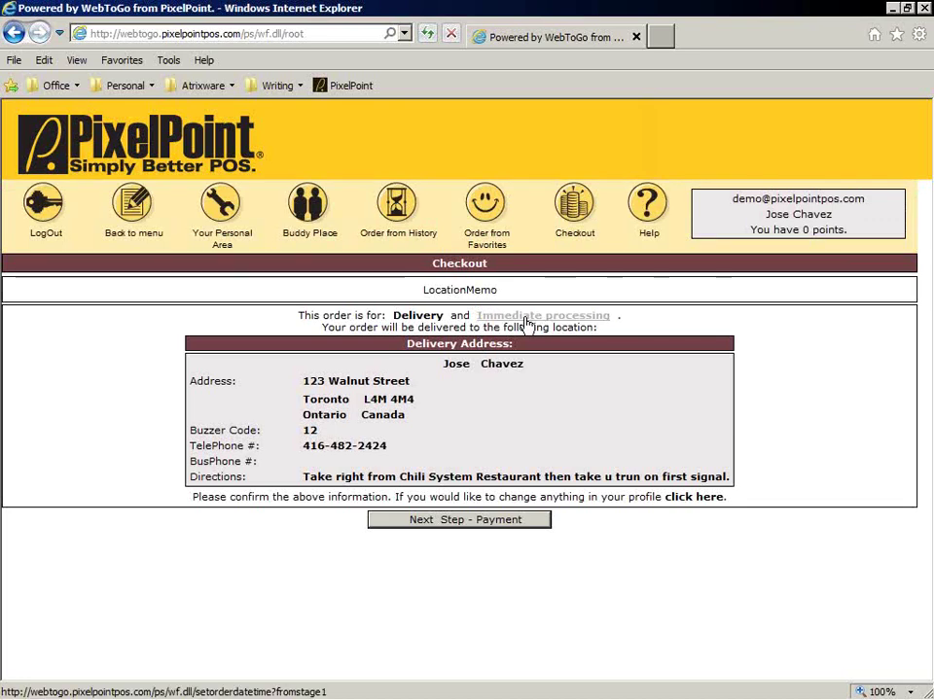
- Try to schedule the order for Dec 4, 2001 at 03:00 PM and return to the checkout
{"action": "left_click", "coordinate": [526, 317]}
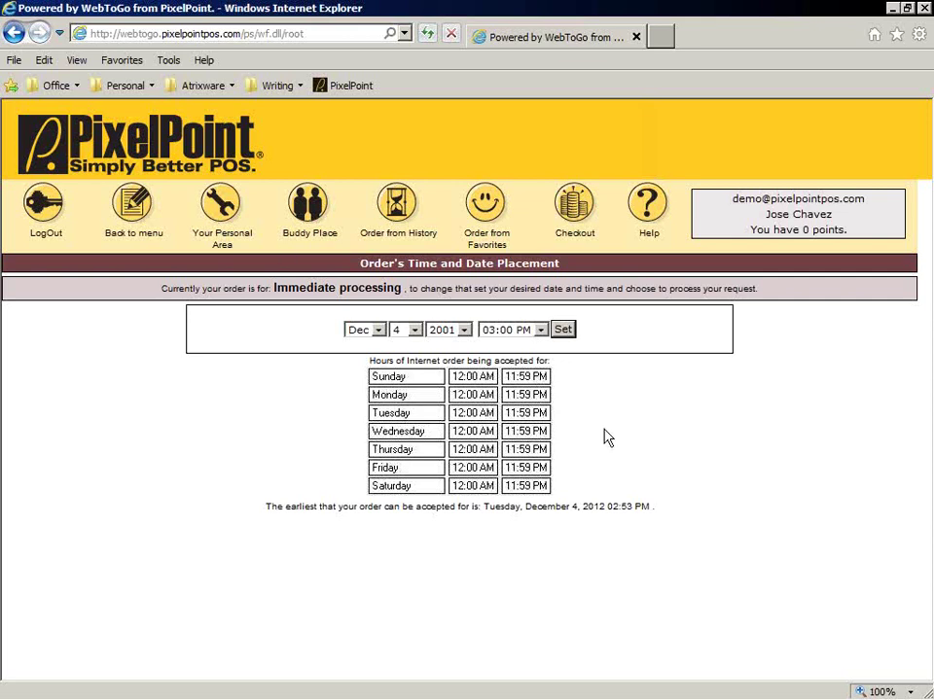
{"action": "left_click", "coordinate": [564, 330]}
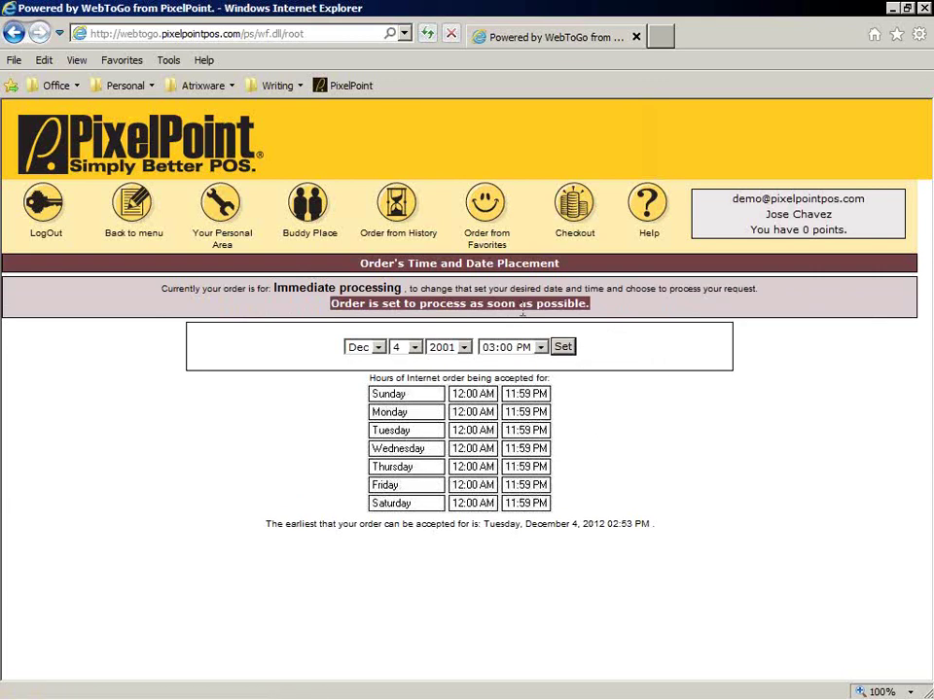
{"action": "left_click", "coordinate": [564, 347]}
{"action": "left_click", "coordinate": [572, 203]}
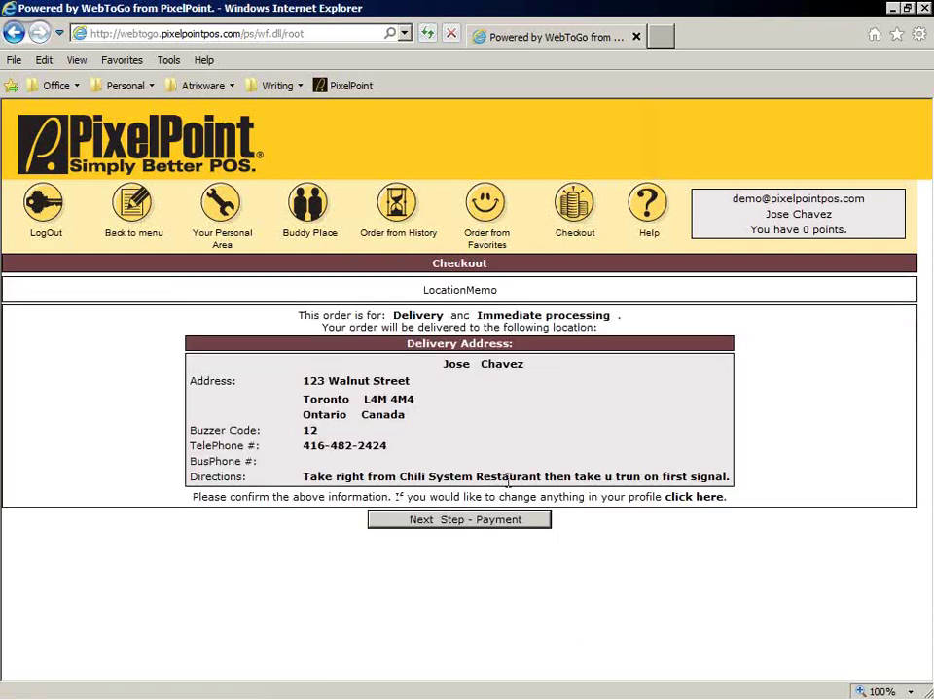
- Continue to payment and process the credit card payment with the prefilled demo details
{"action": "left_click", "coordinate": [443, 519]}
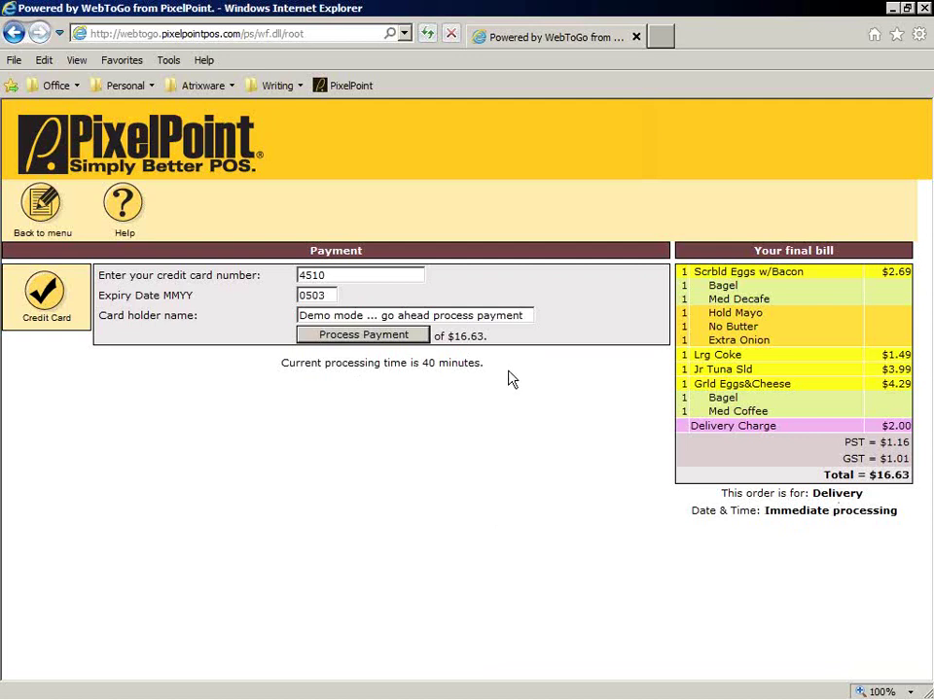
{"action": "left_click", "coordinate": [385, 334]}
{"action": "left_click", "coordinate": [387, 342]}
{"action": "left_click", "coordinate": [390, 338]}
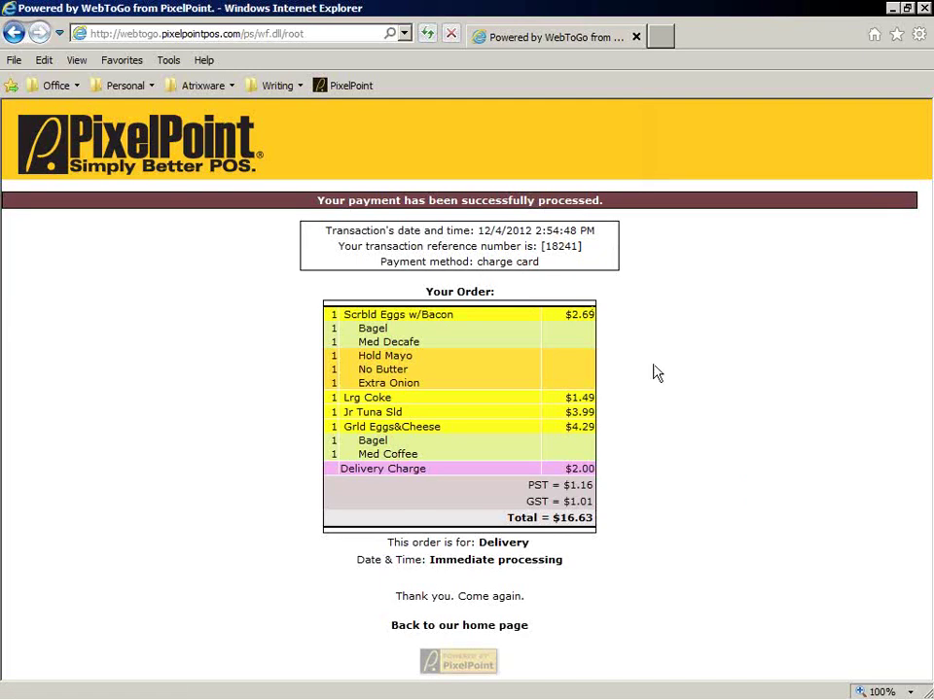
- Return to the online ordering login page to check its available service types, and close the browser tabs
{"action": "left_click", "coordinate": [475, 628]}
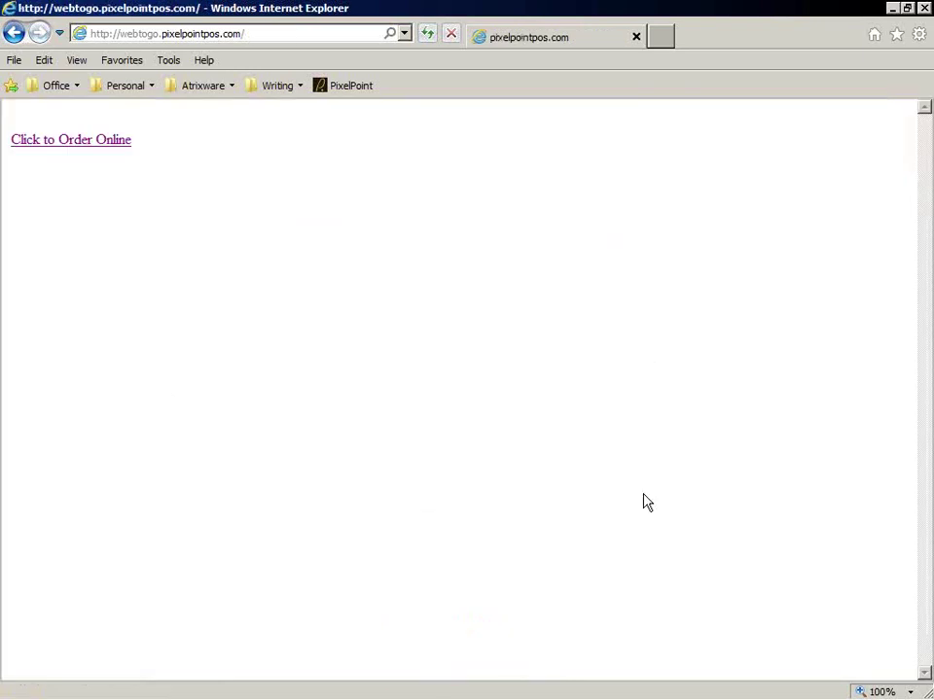
{"action": "left_click", "coordinate": [71, 141]}
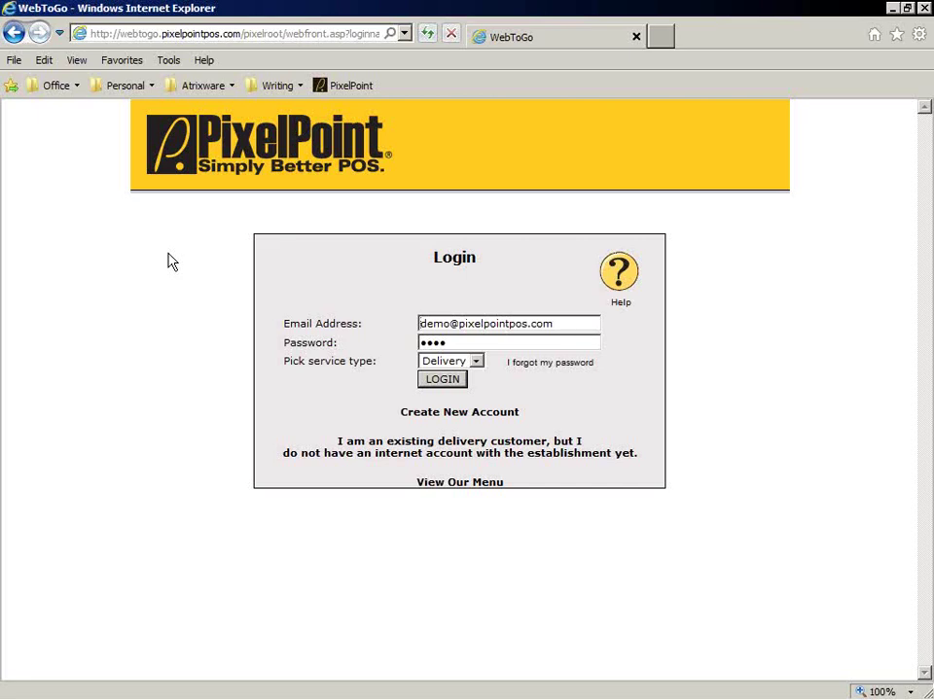
{"action": "left_click", "coordinate": [475, 362]}
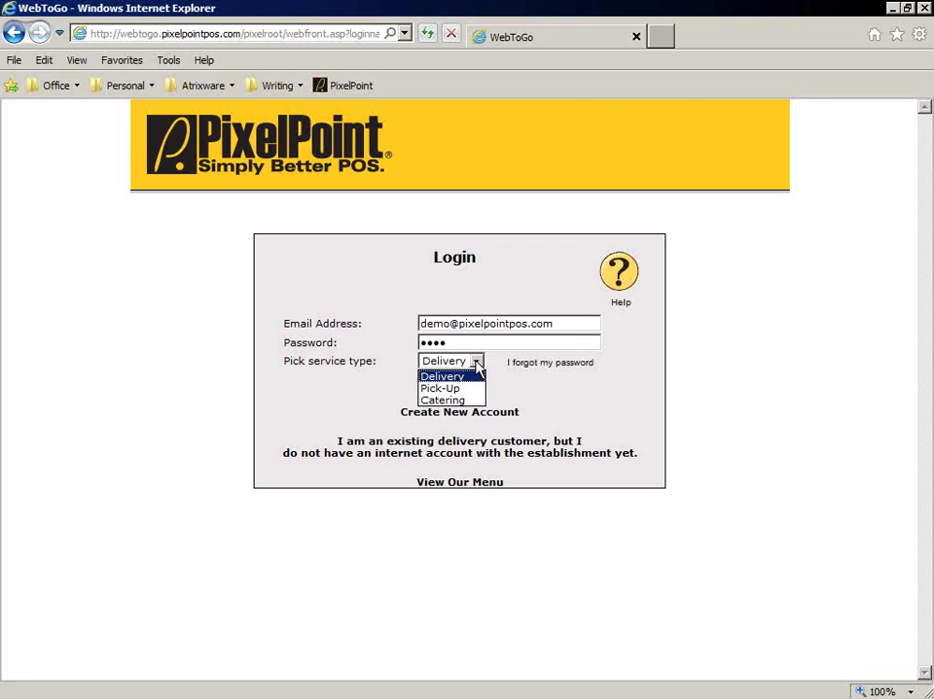
{"action": "left_click", "coordinate": [718, 329]}
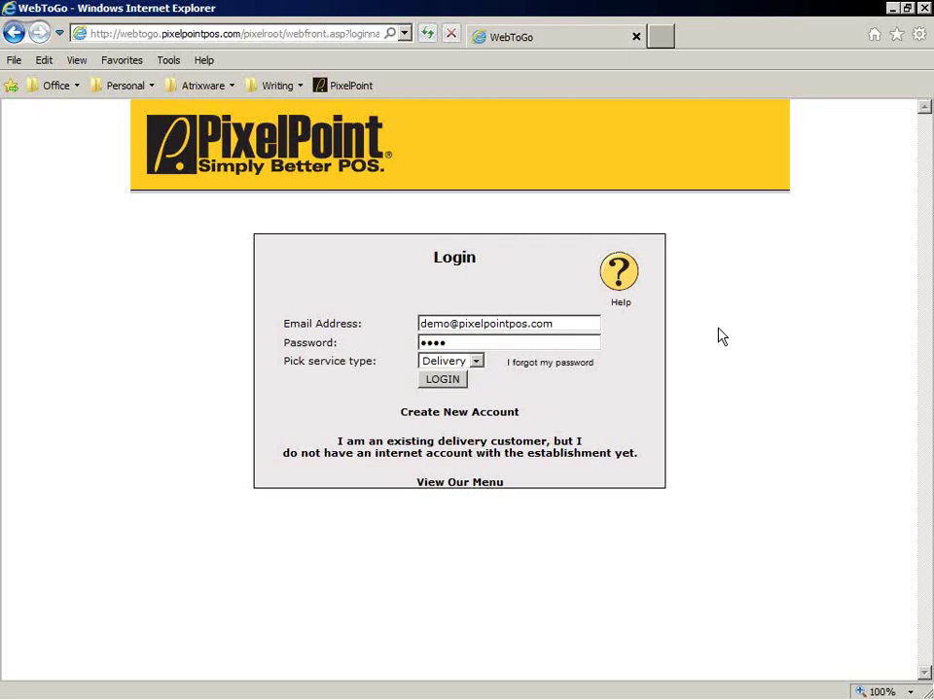
{"action": "left_click", "coordinate": [636, 37]}
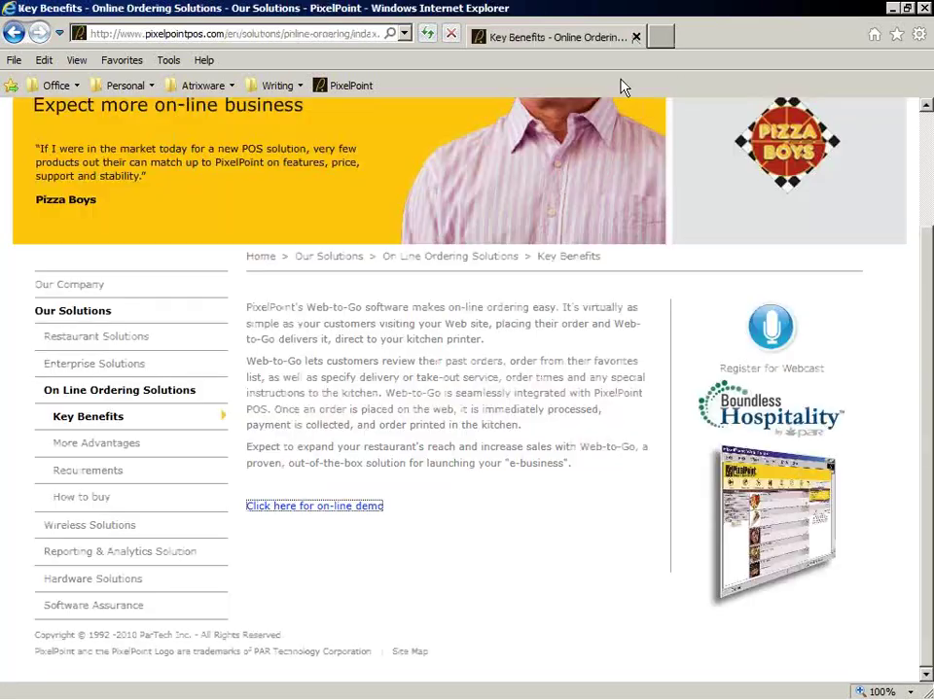
{"action": "left_click", "coordinate": [637, 37]}
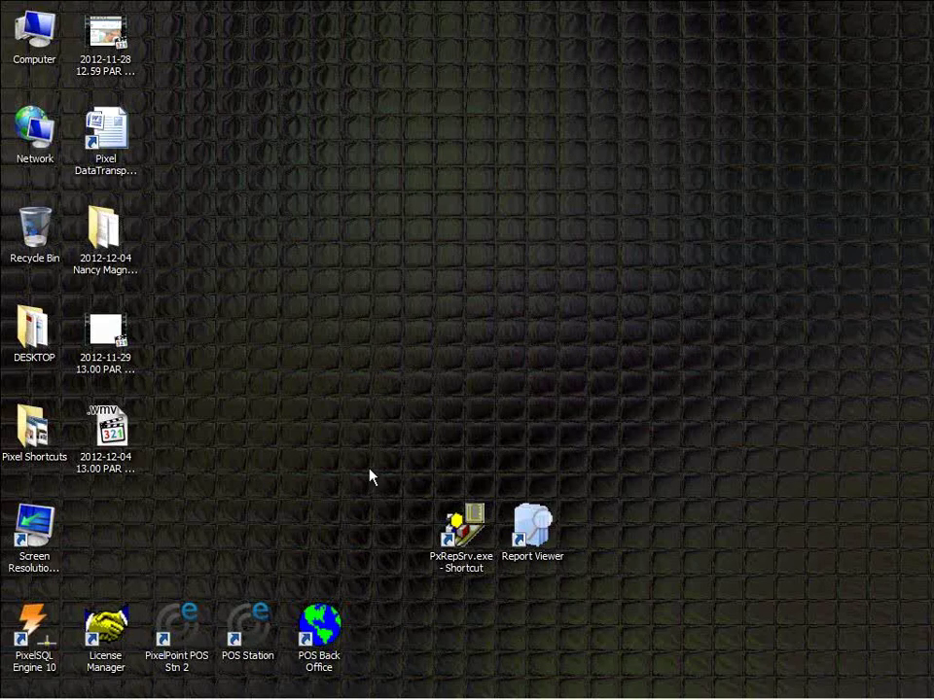
- Open POS Back Office, log in manually with the employee code and postpone the database backup
{"action": "left_click", "coordinate": [316, 637]}
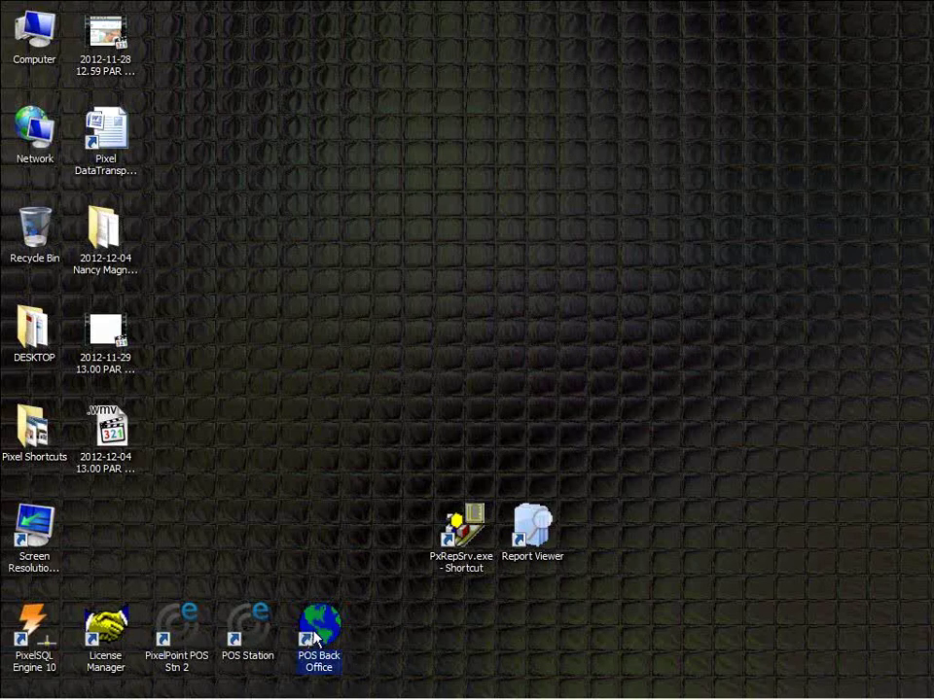
{"action": "double_click", "coordinate": [316, 637]}
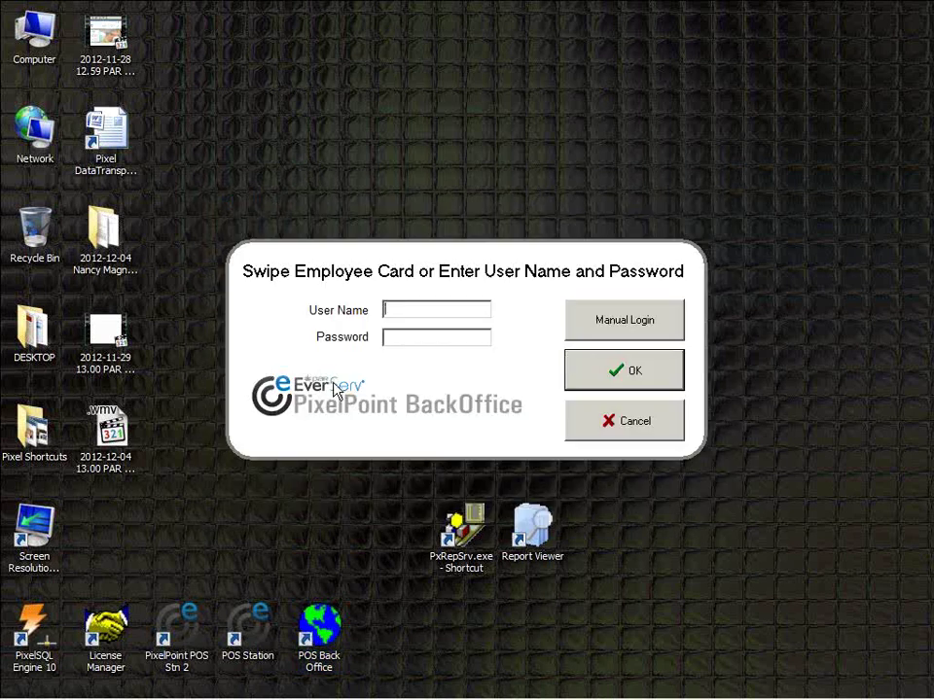
{"action": "left_click", "coordinate": [589, 326]}
{"action": "left_click", "coordinate": [338, 443]}
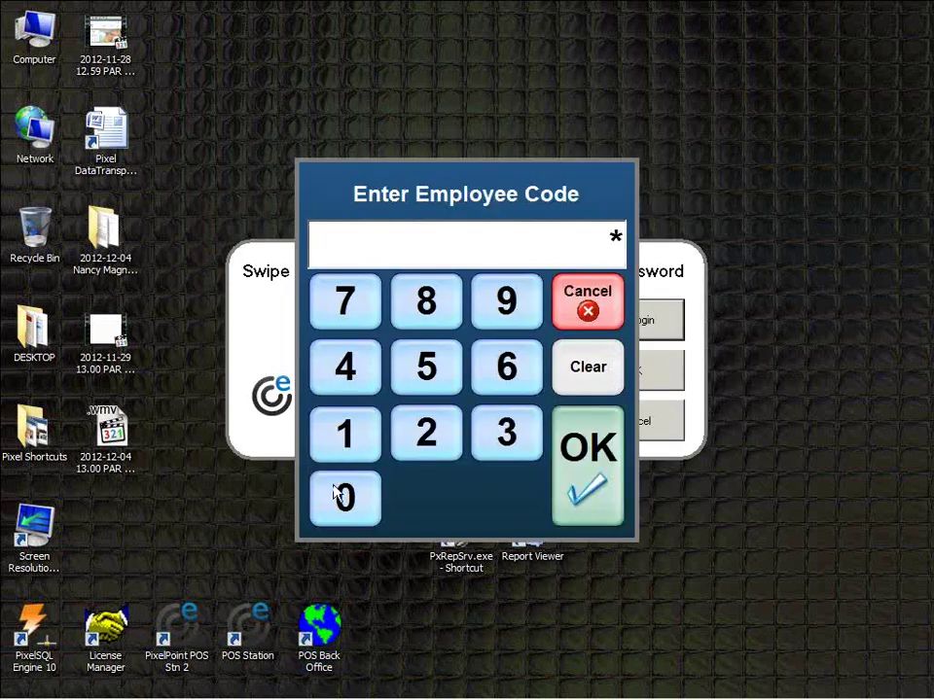
{"action": "left_click", "coordinate": [335, 494]}
{"action": "left_click", "coordinate": [335, 494]}
{"action": "left_click", "coordinate": [583, 462]}
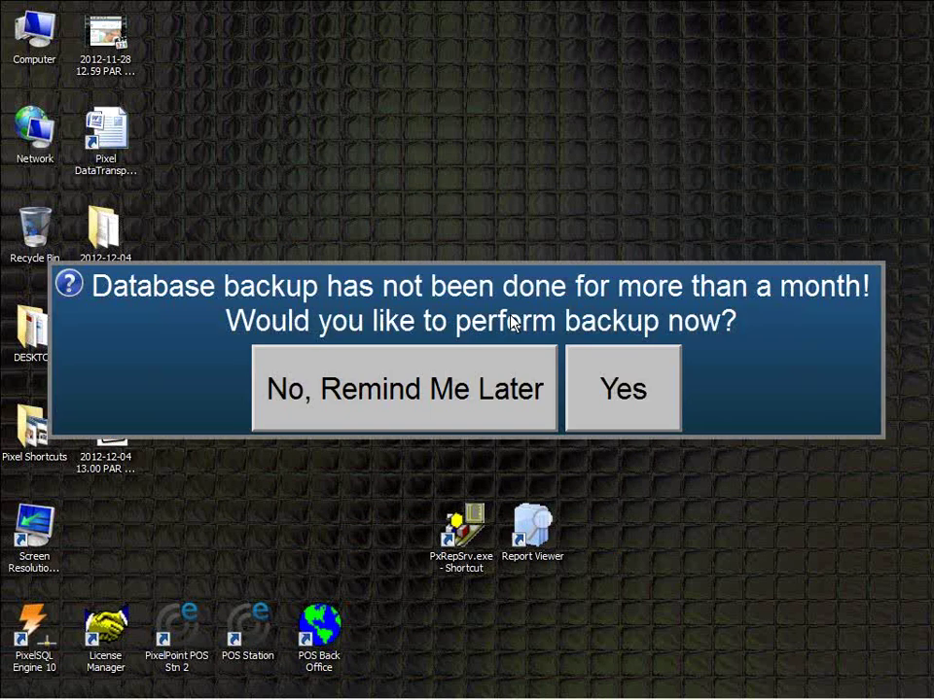
{"action": "left_click", "coordinate": [277, 394]}
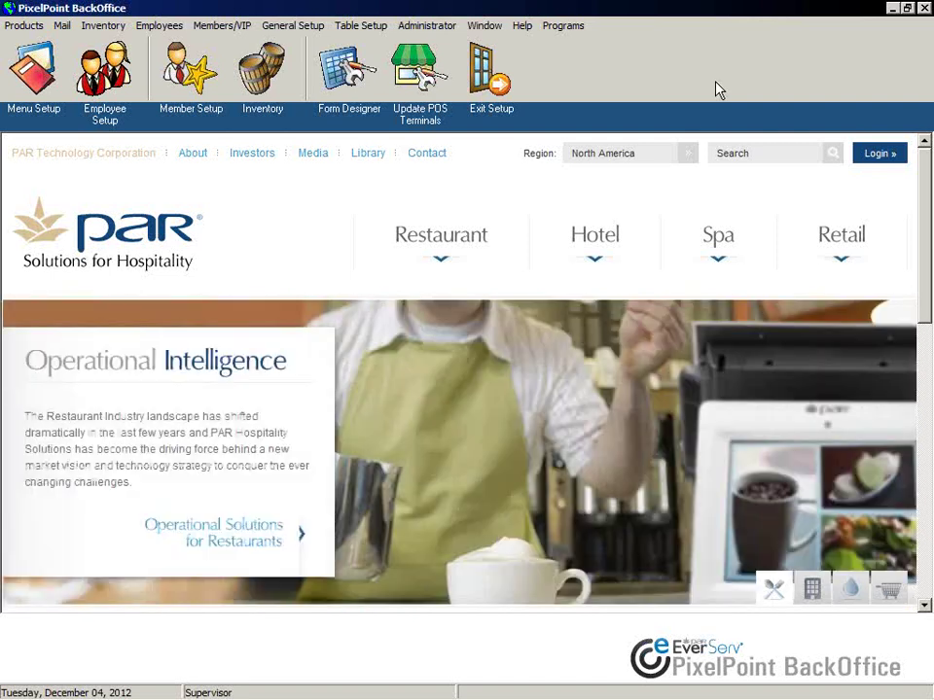
{"action": "left_click", "coordinate": [897, 153]}
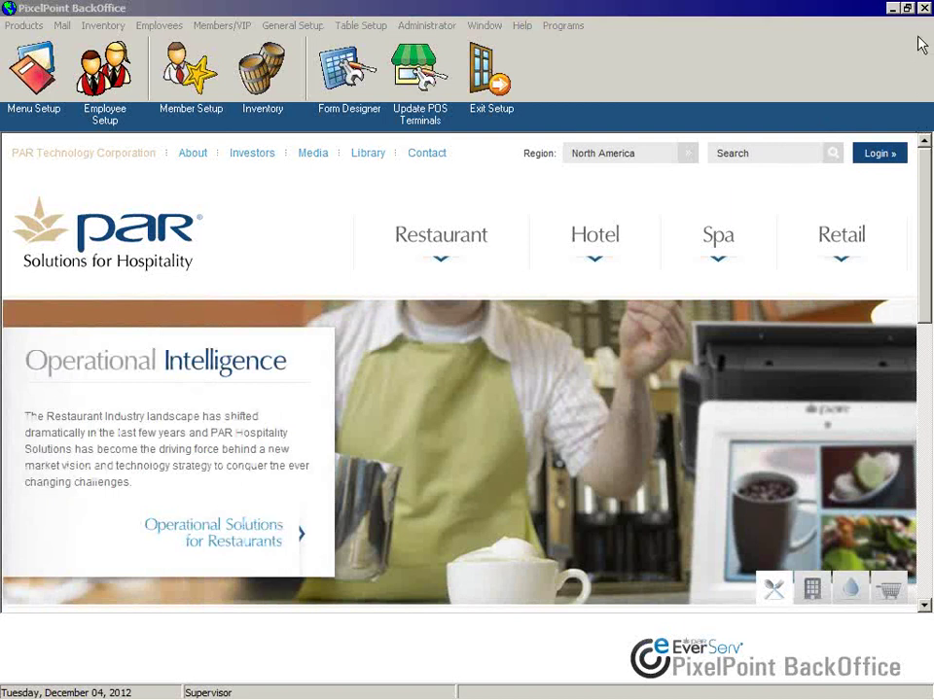